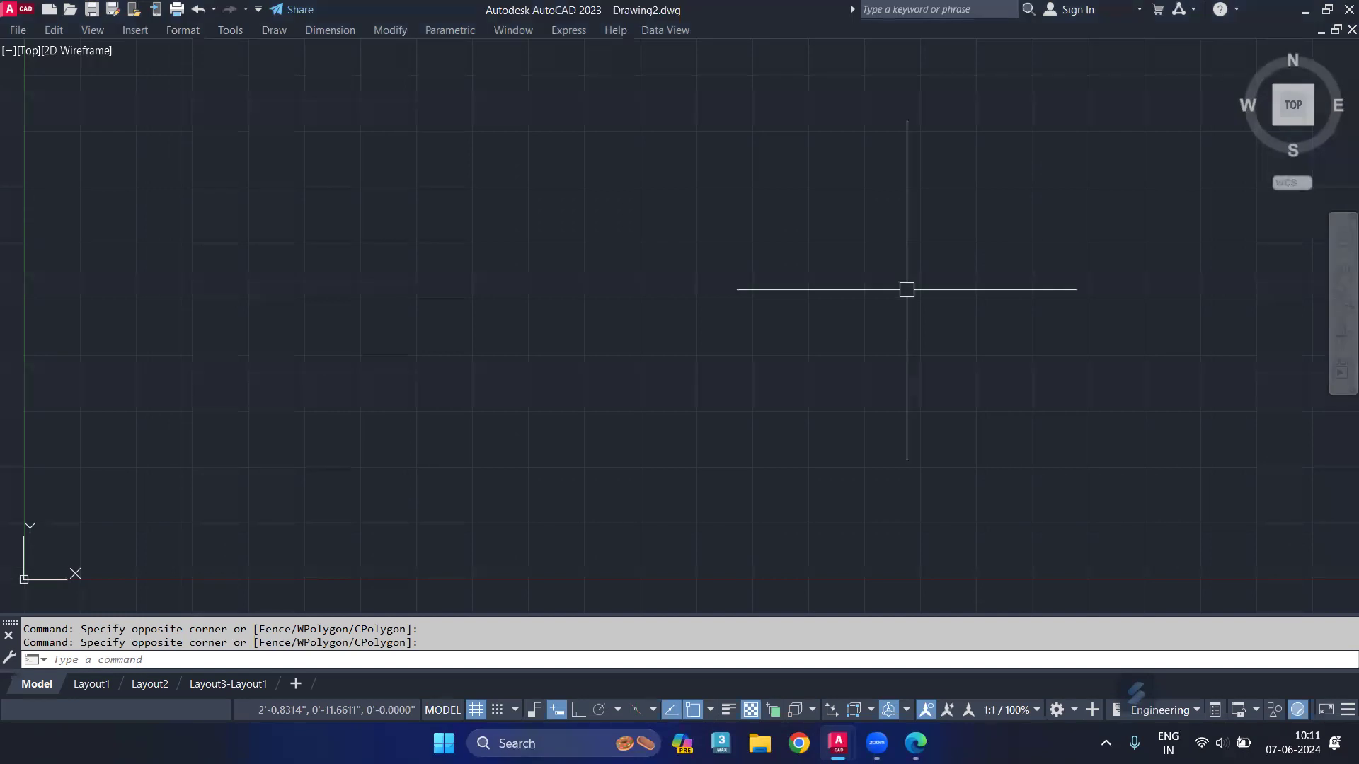
Zoom to the full drawing and draw a horizontal line with Ortho on.
type("z")
key("Return")
type("a")
key("Return")
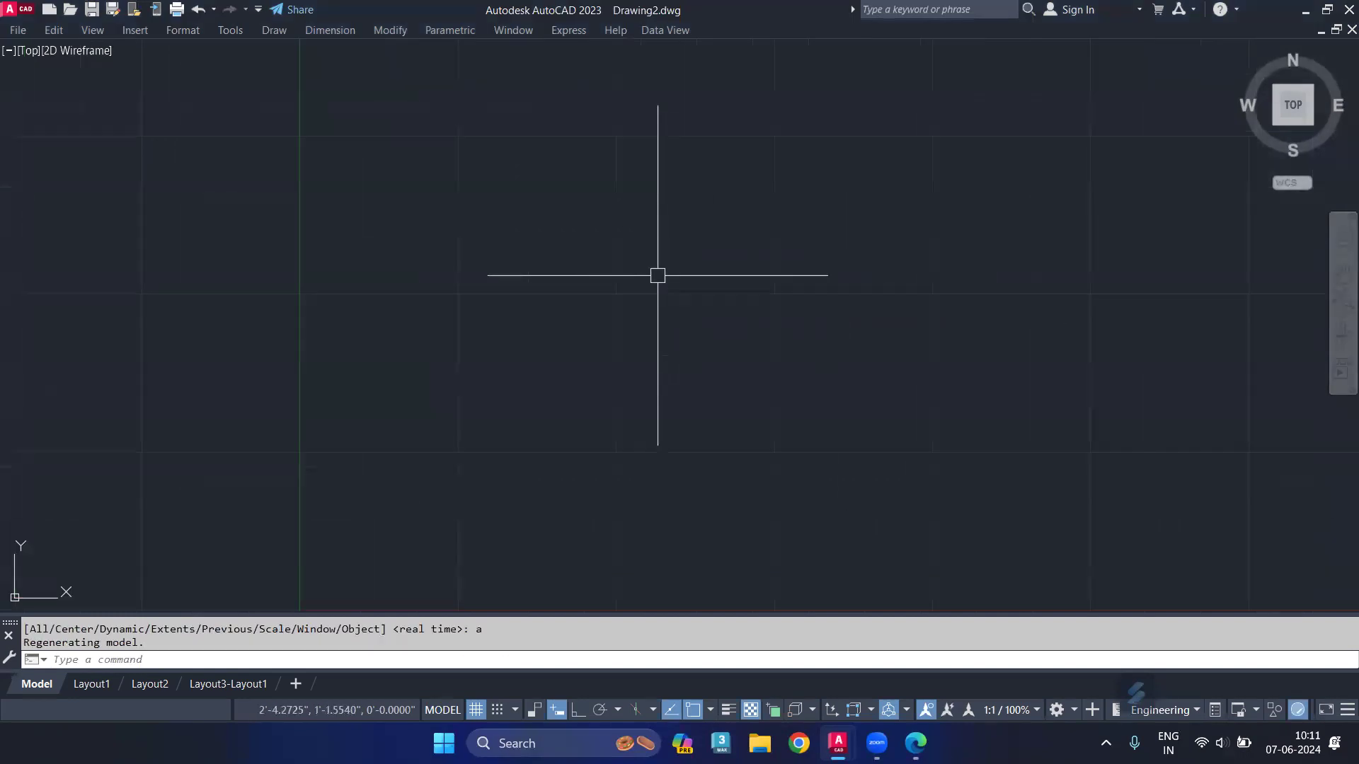
type("l")
key("Return")
left_click(482, 316)
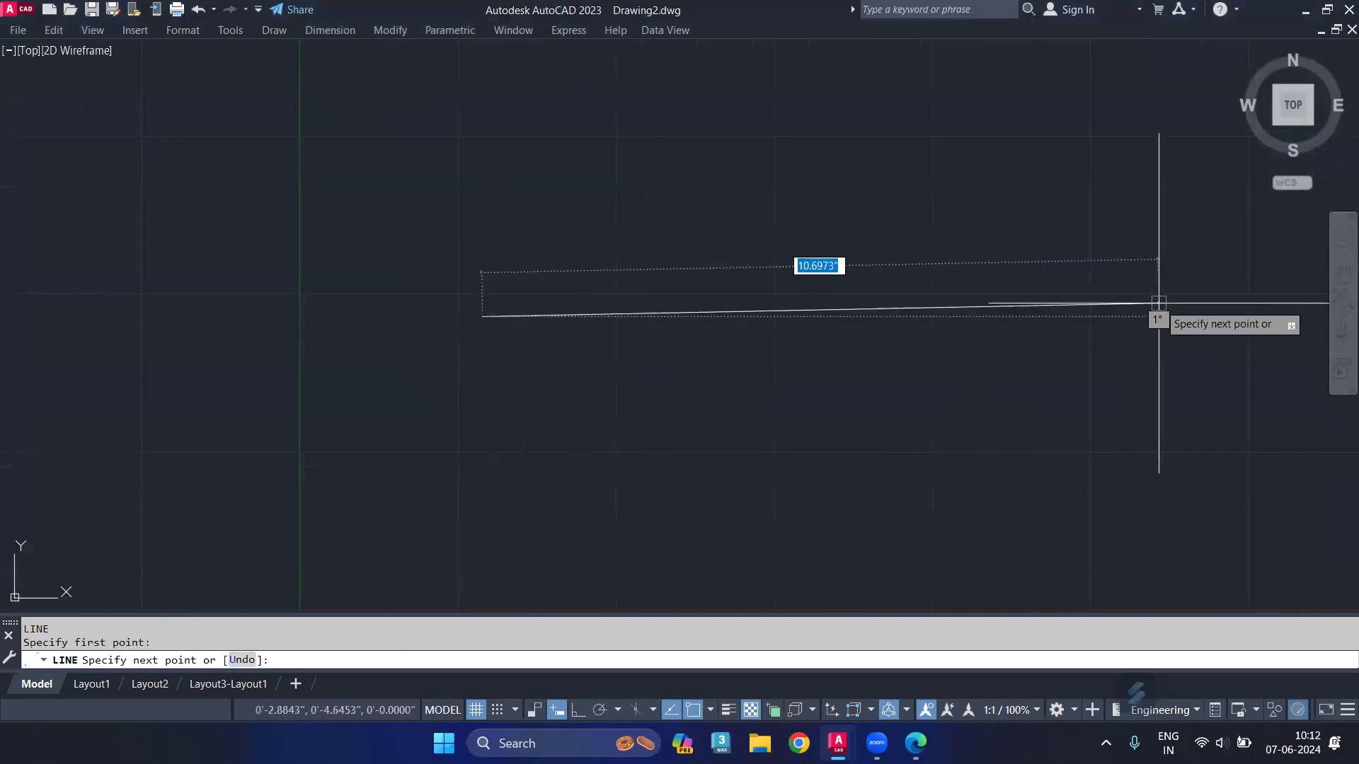
key("F8")
left_click(1160, 341)
key("Return")
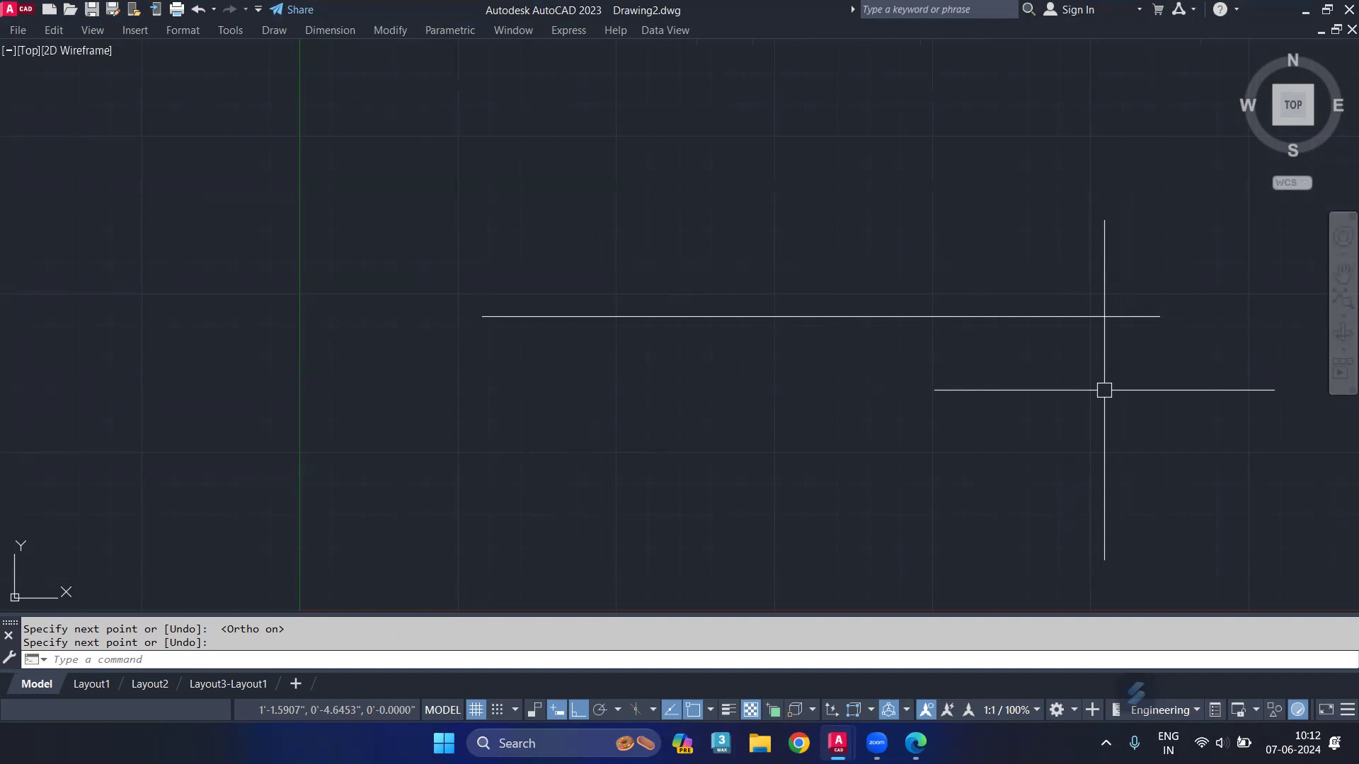
Add a 10.7064 linear dimension between the line's endpoints, placed below it.
type("D")
type("LI")
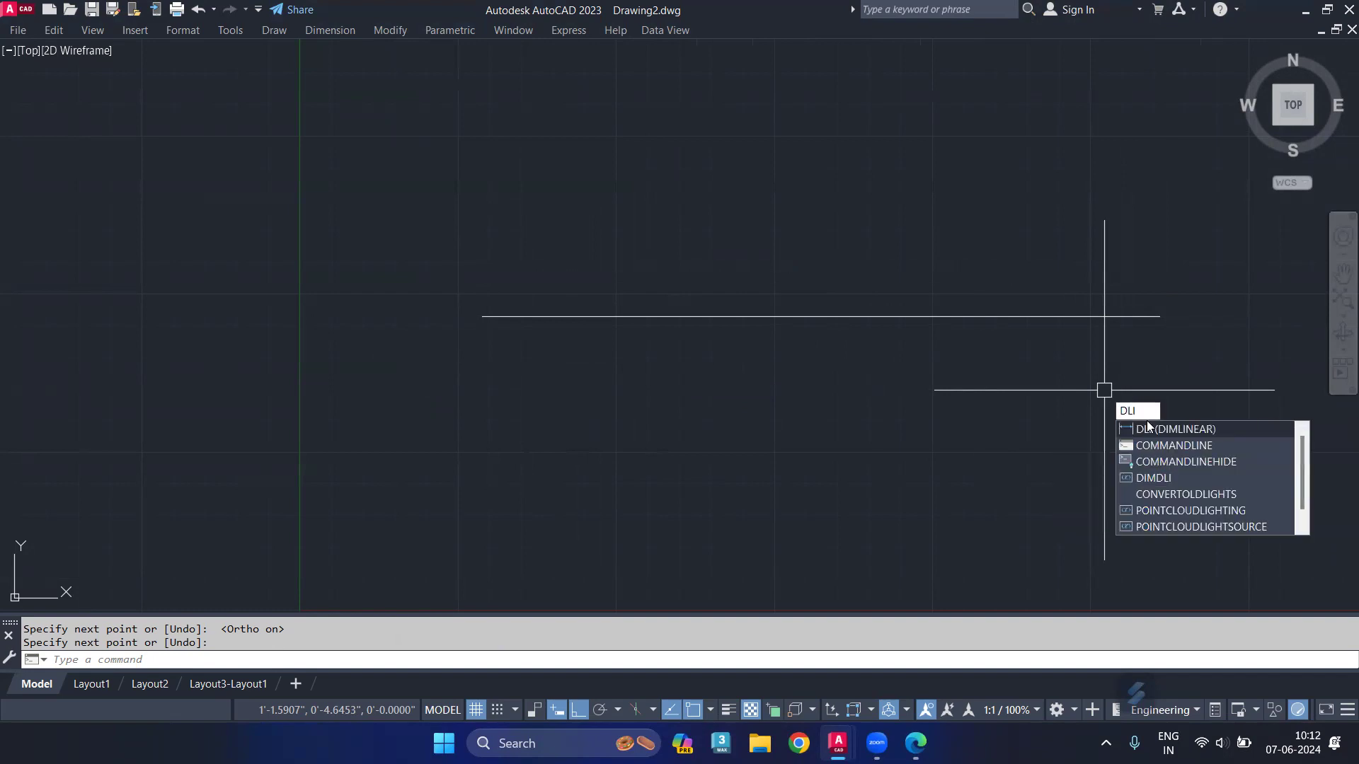
key("Return")
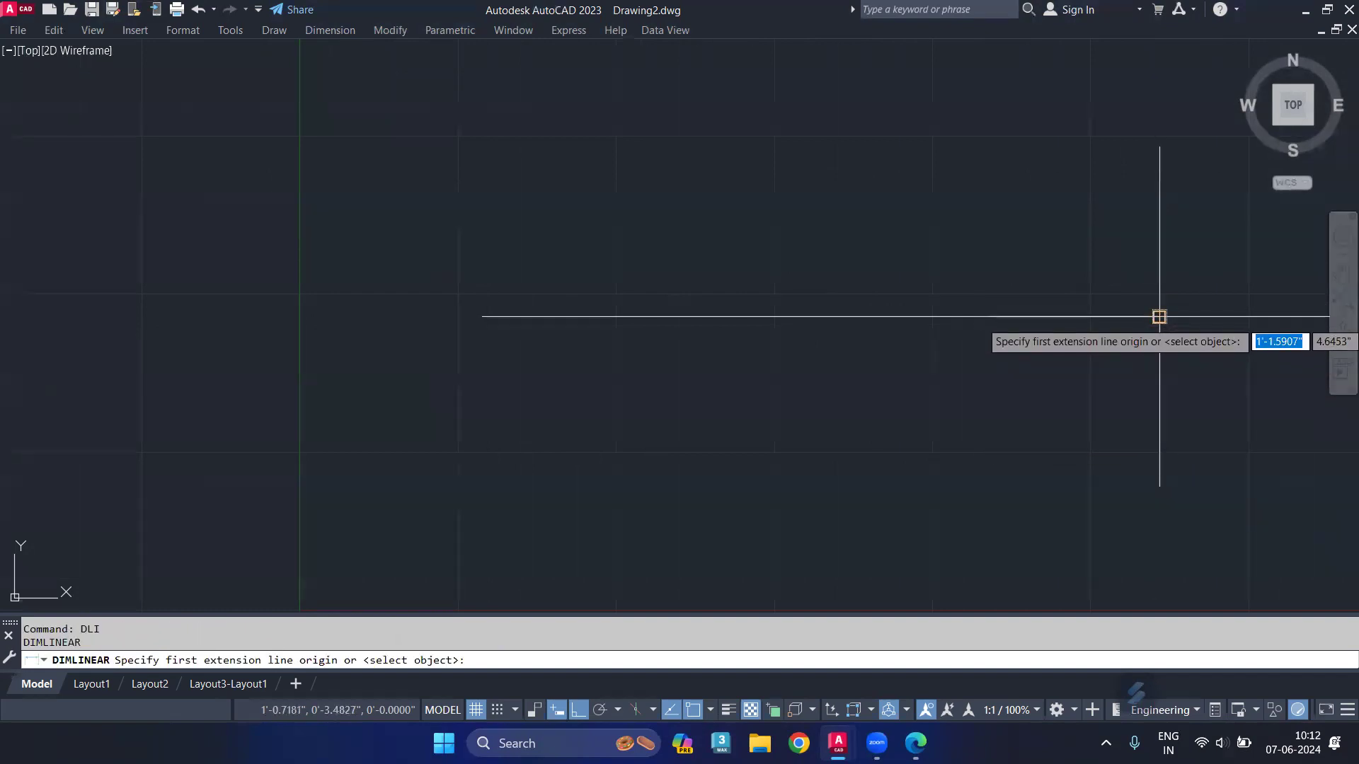
left_click(1159, 316)
left_click(482, 317)
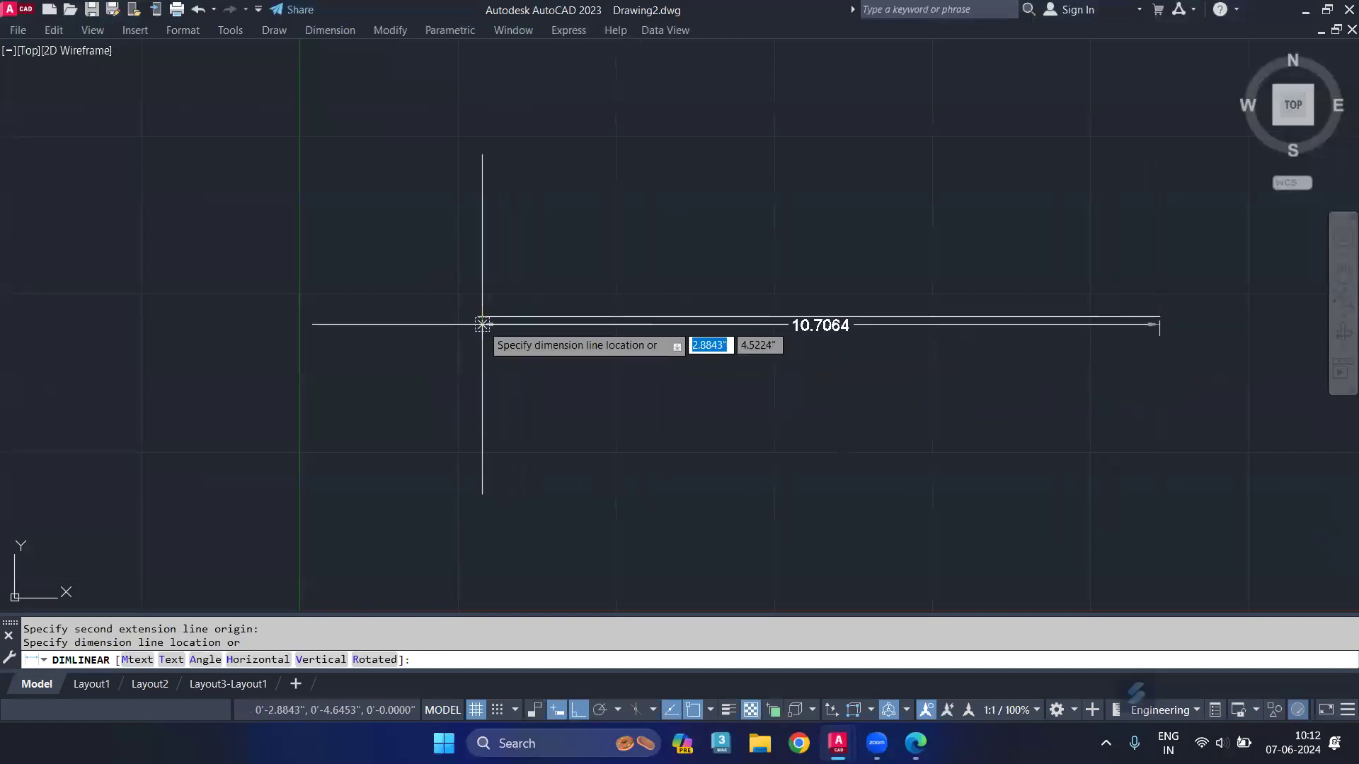
left_click(489, 360)
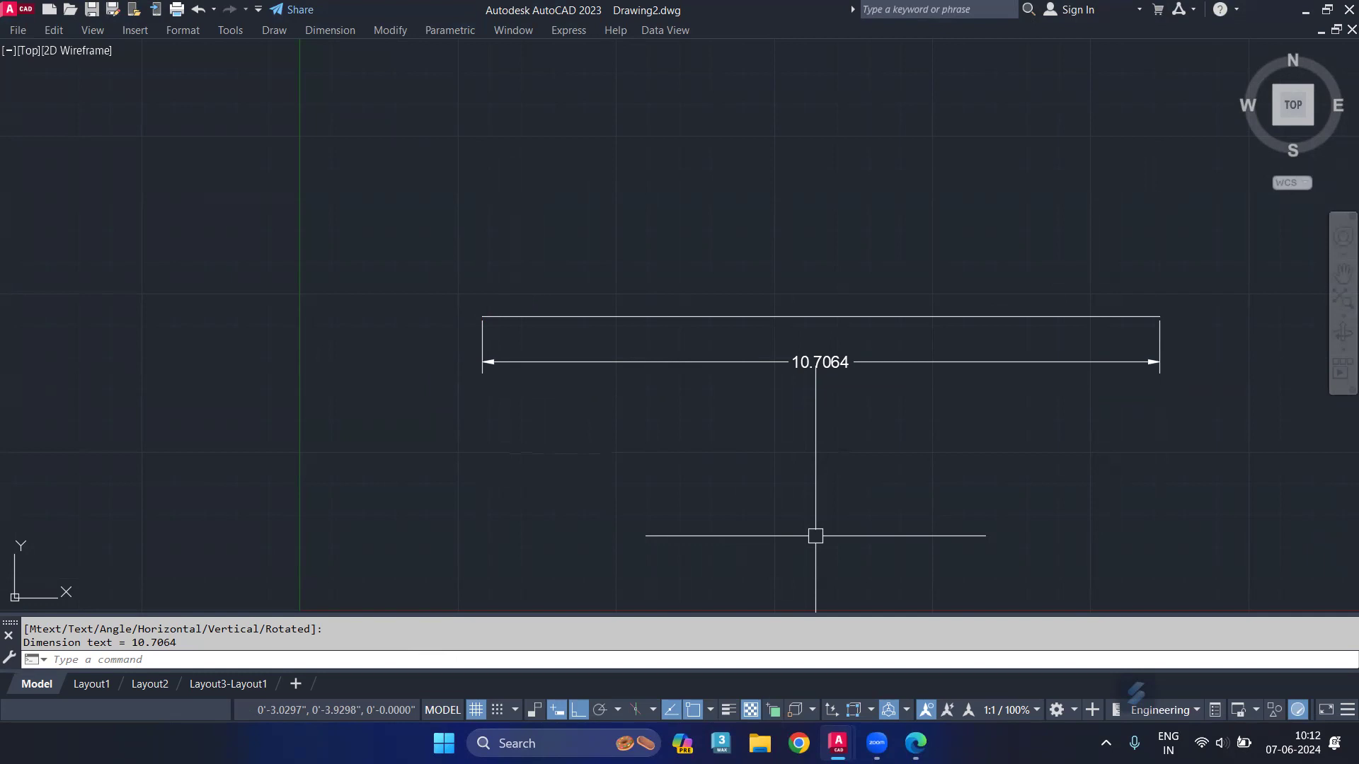
Draw a line sloping up to the right with Ortho off.
middle_click_drag(550, 215, 549, 366)
type("l")
key("Return")
left_click(525, 370)
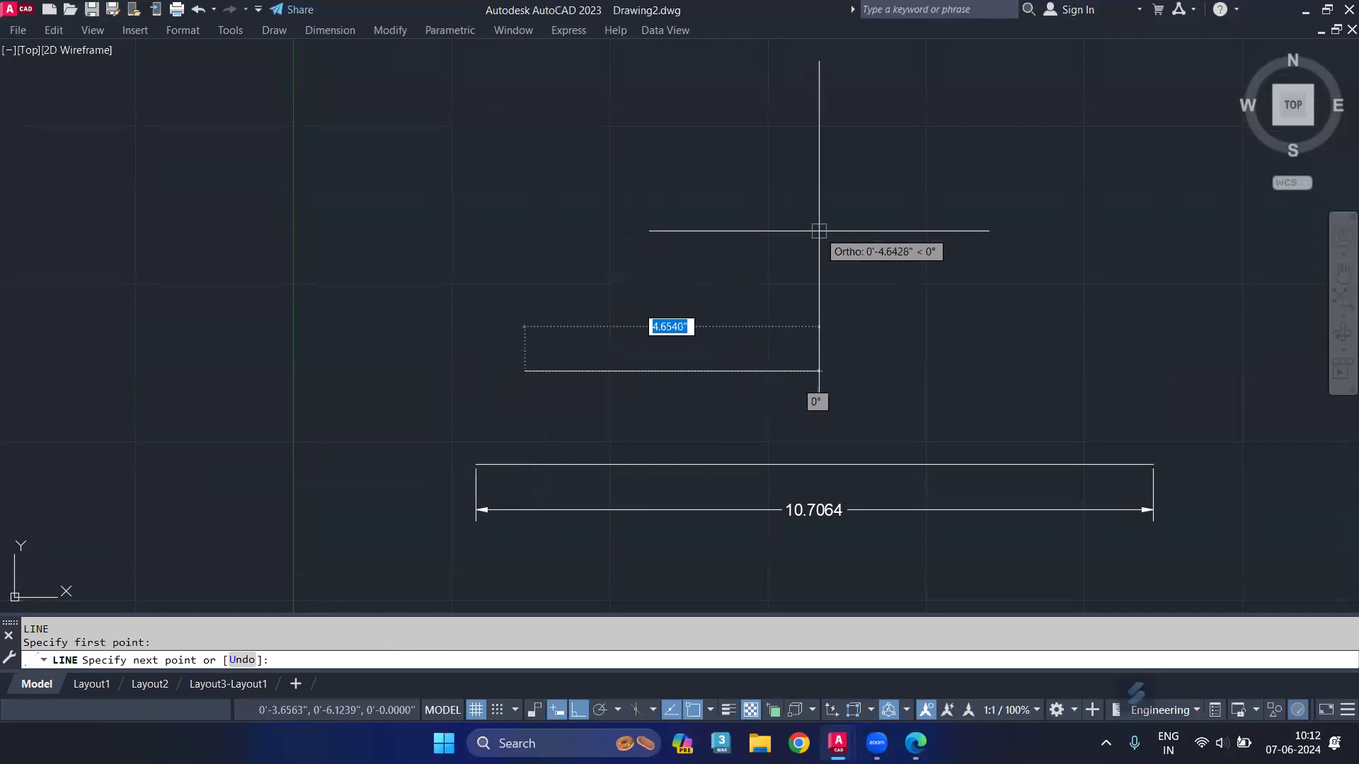
key("F8")
left_click(961, 140)
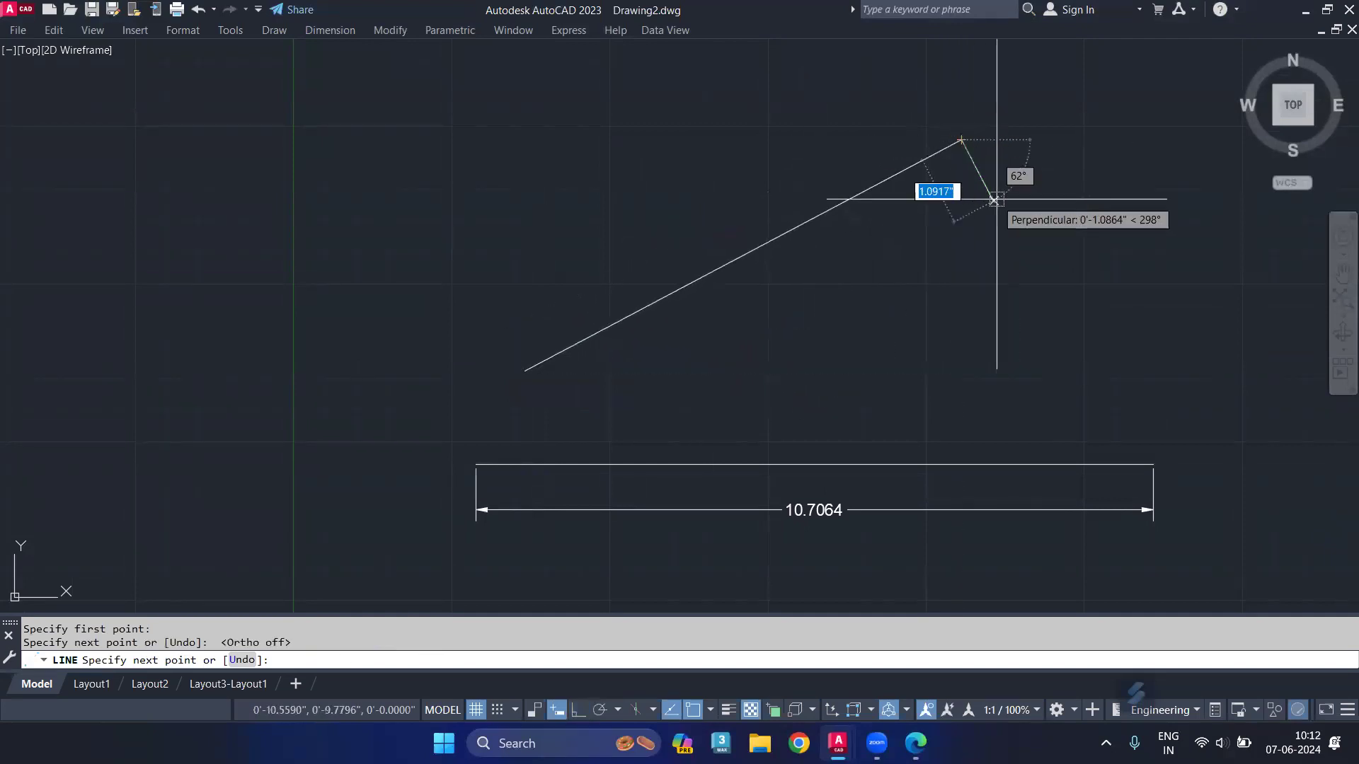
key("Escape")
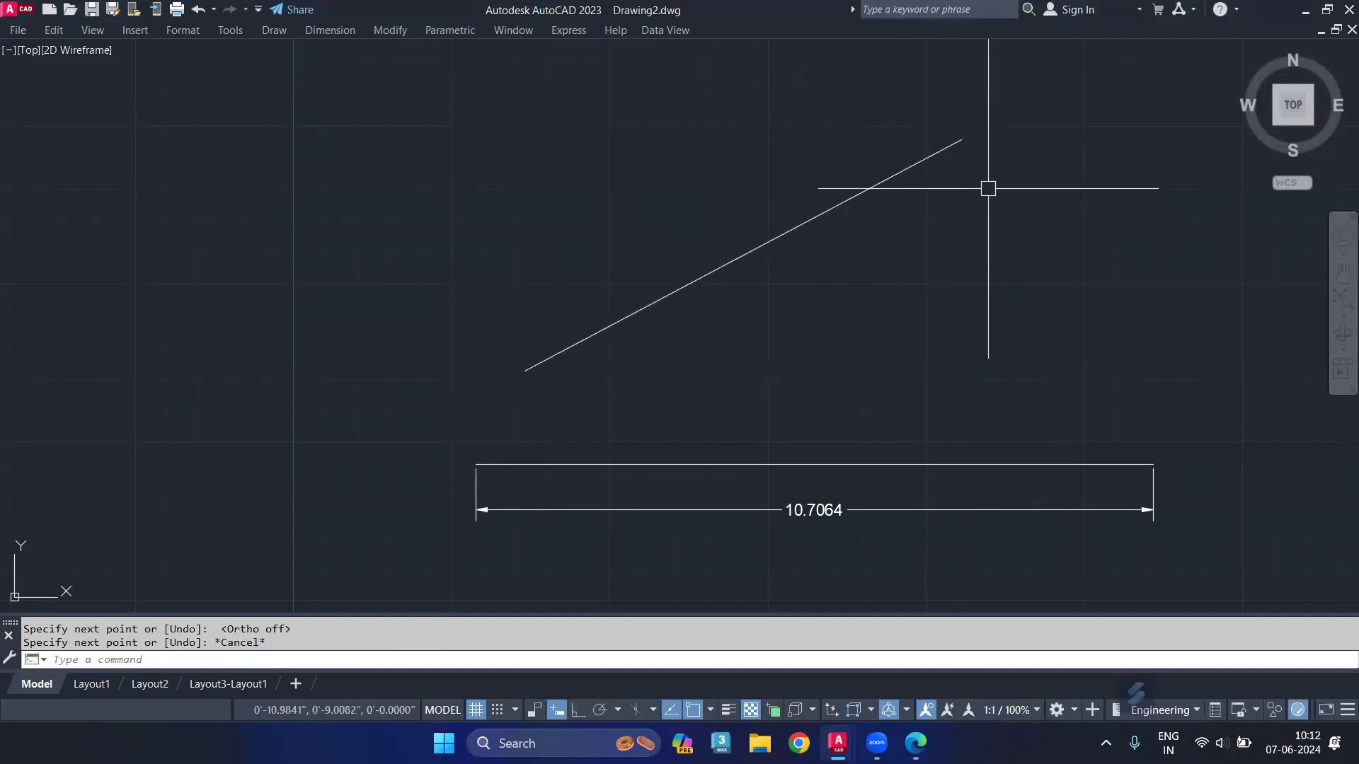
Add a 7.8110 aligned dimension along the sloping line.
type("DAL")
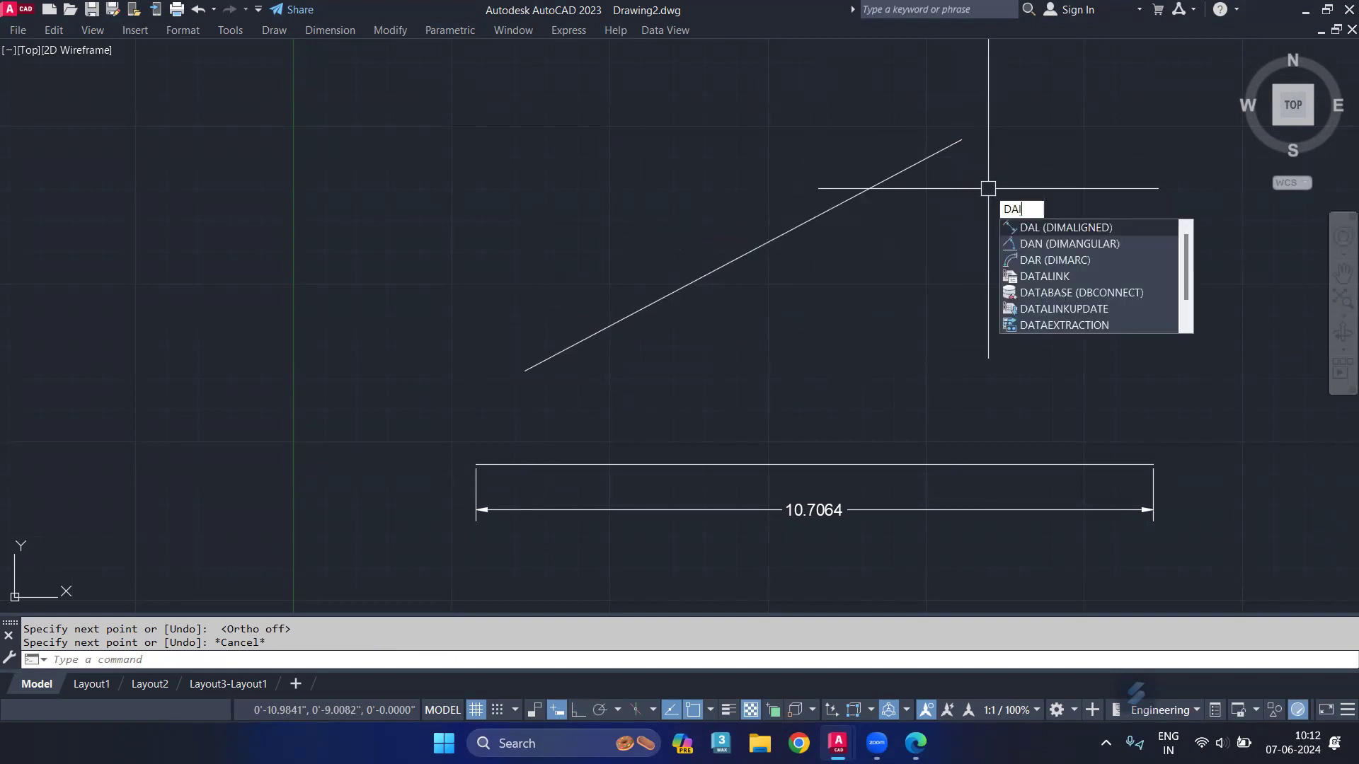
left_click(1062, 228)
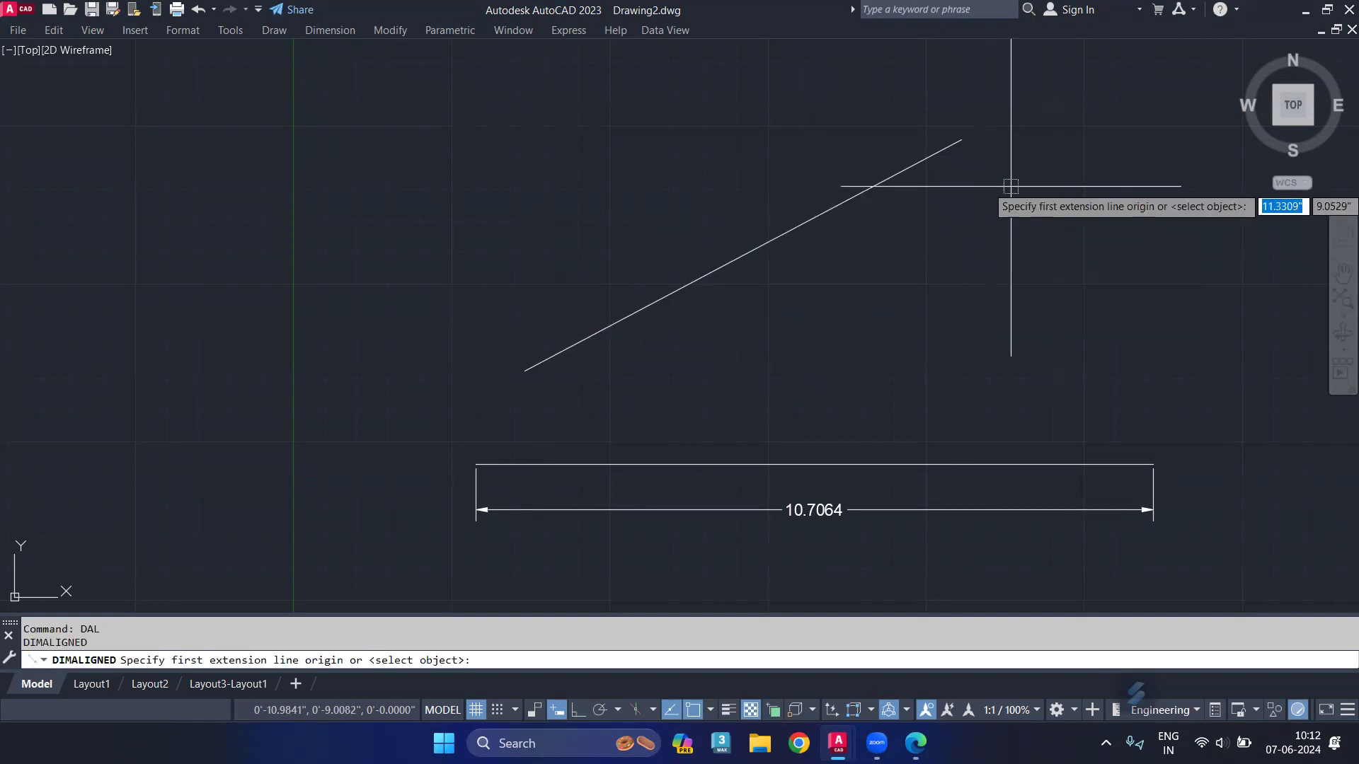
left_click(961, 141)
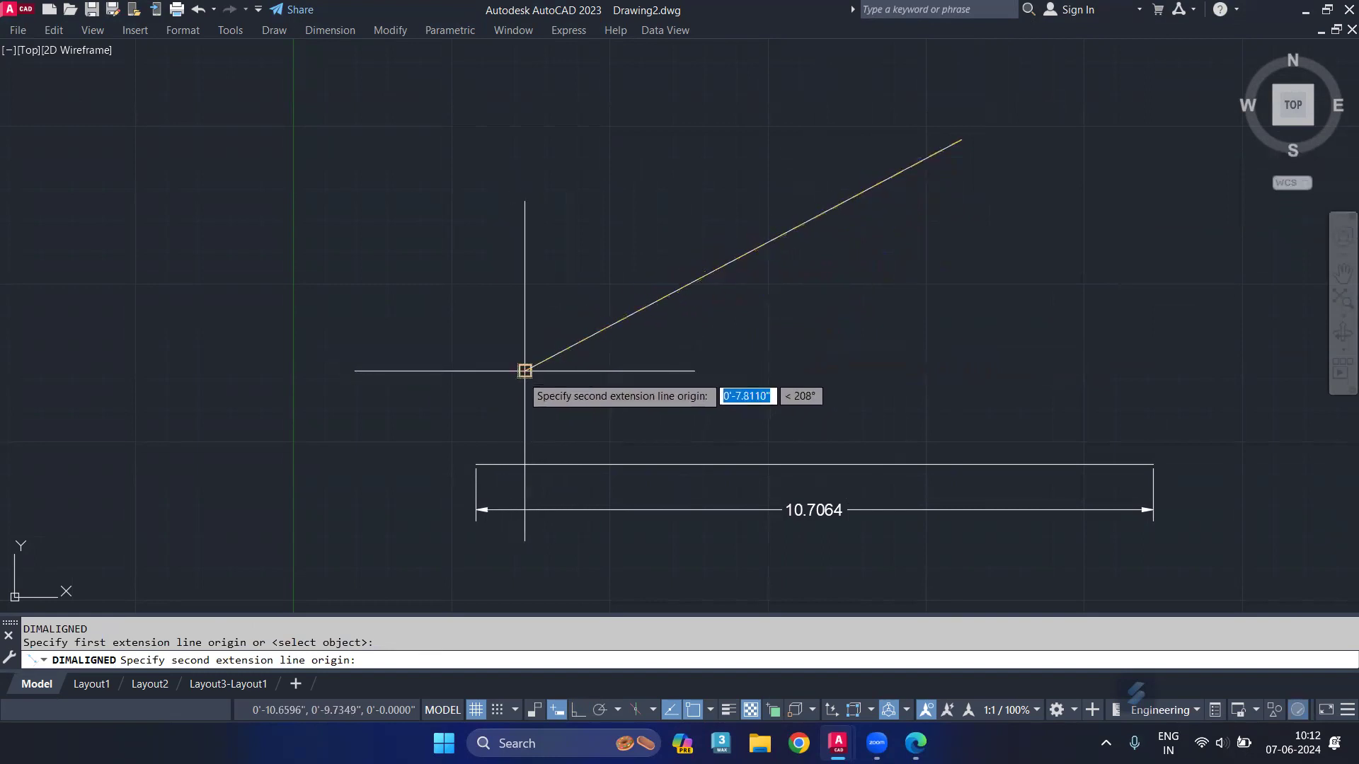
left_click(525, 370)
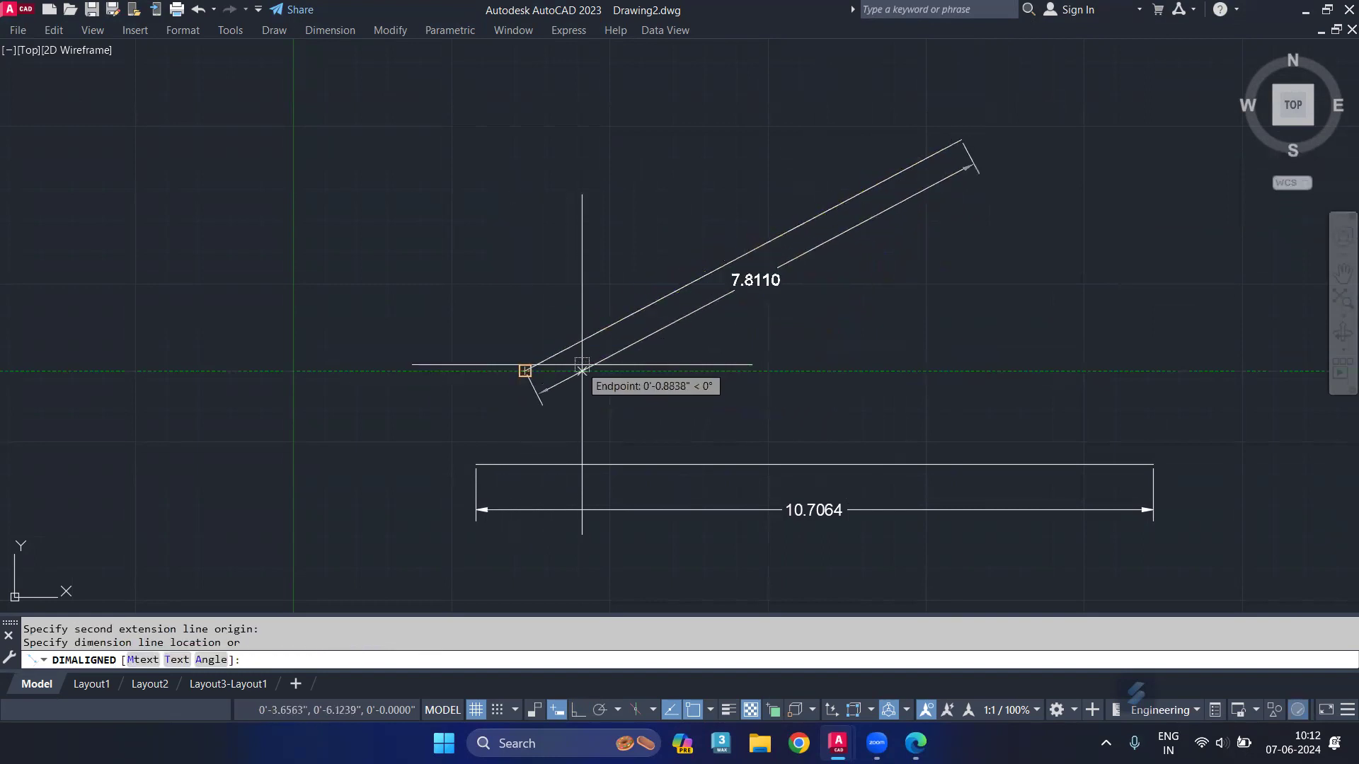
left_click(621, 363)
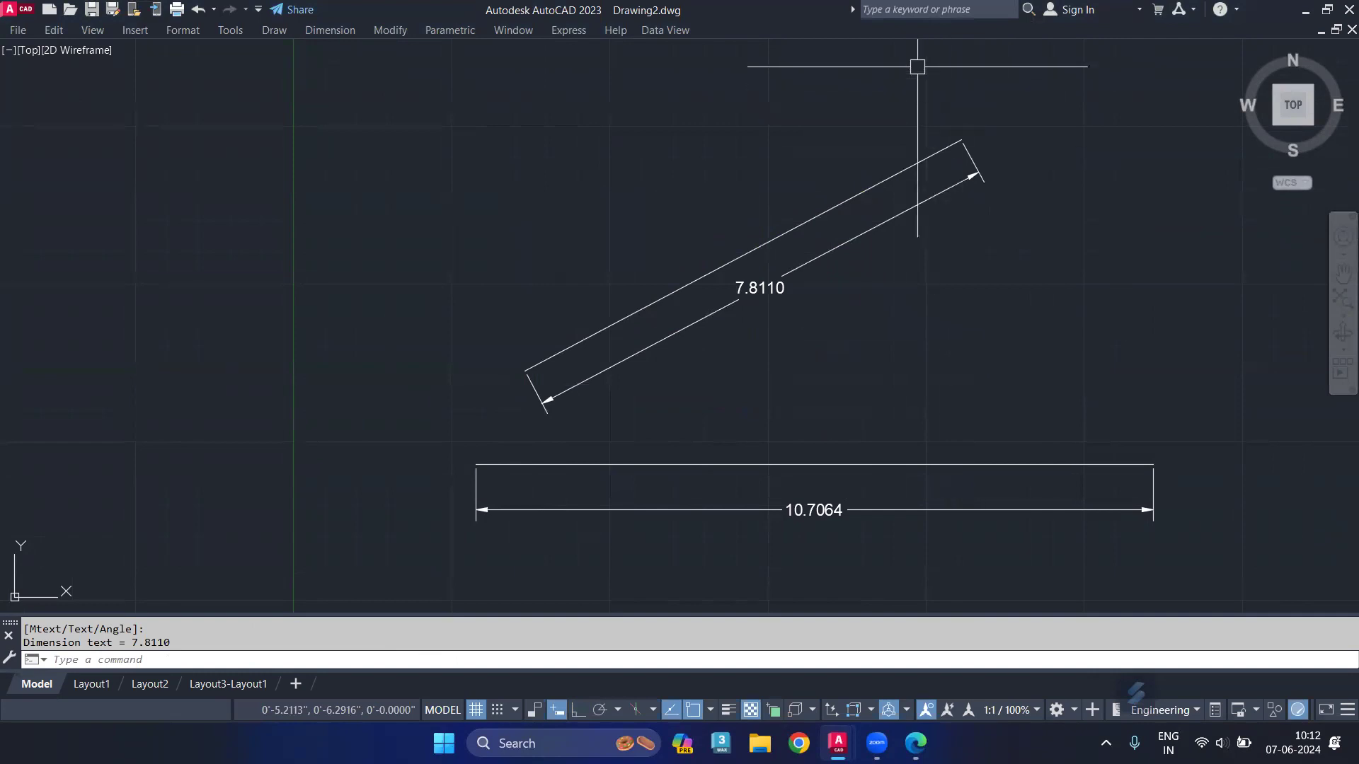
Start a second aligned and a linear dimension on the slope, cancelling both.
key("Return")
left_click(960, 139)
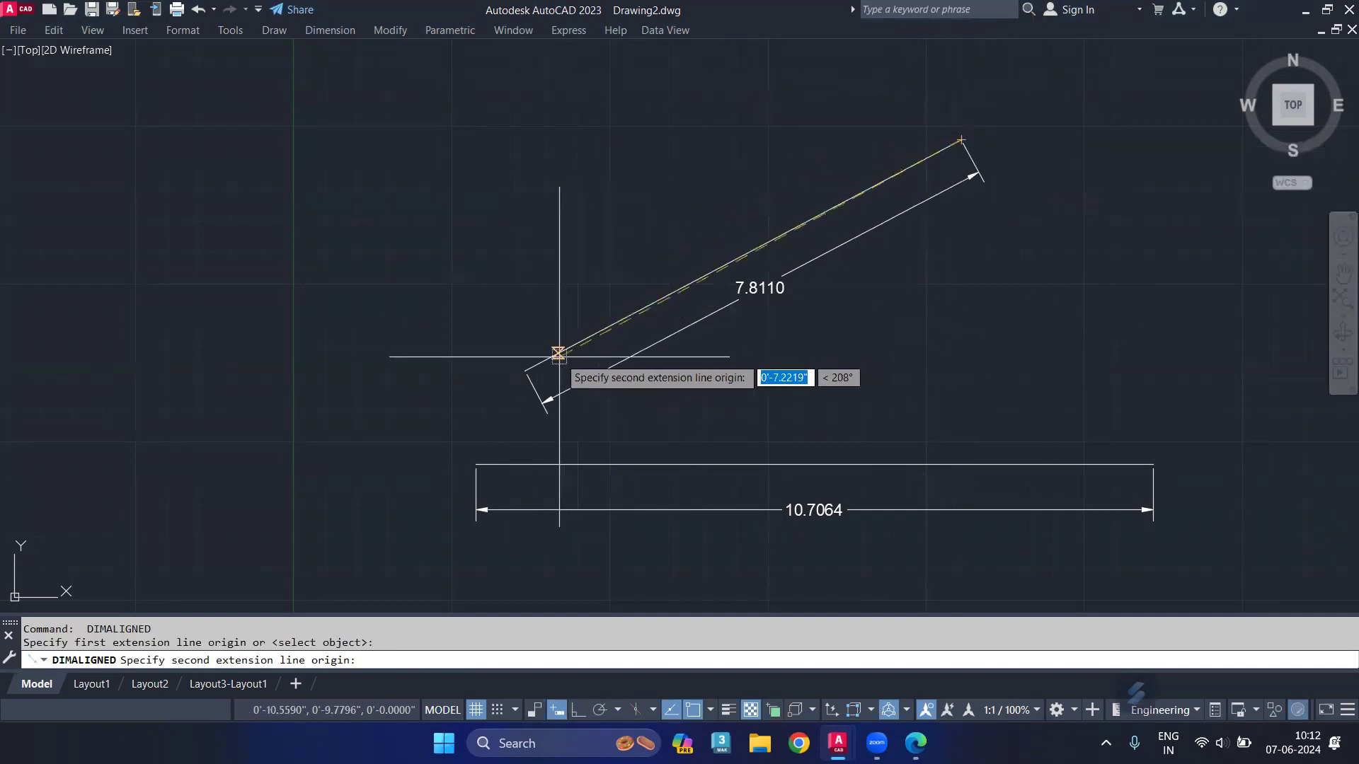
left_click(524, 371)
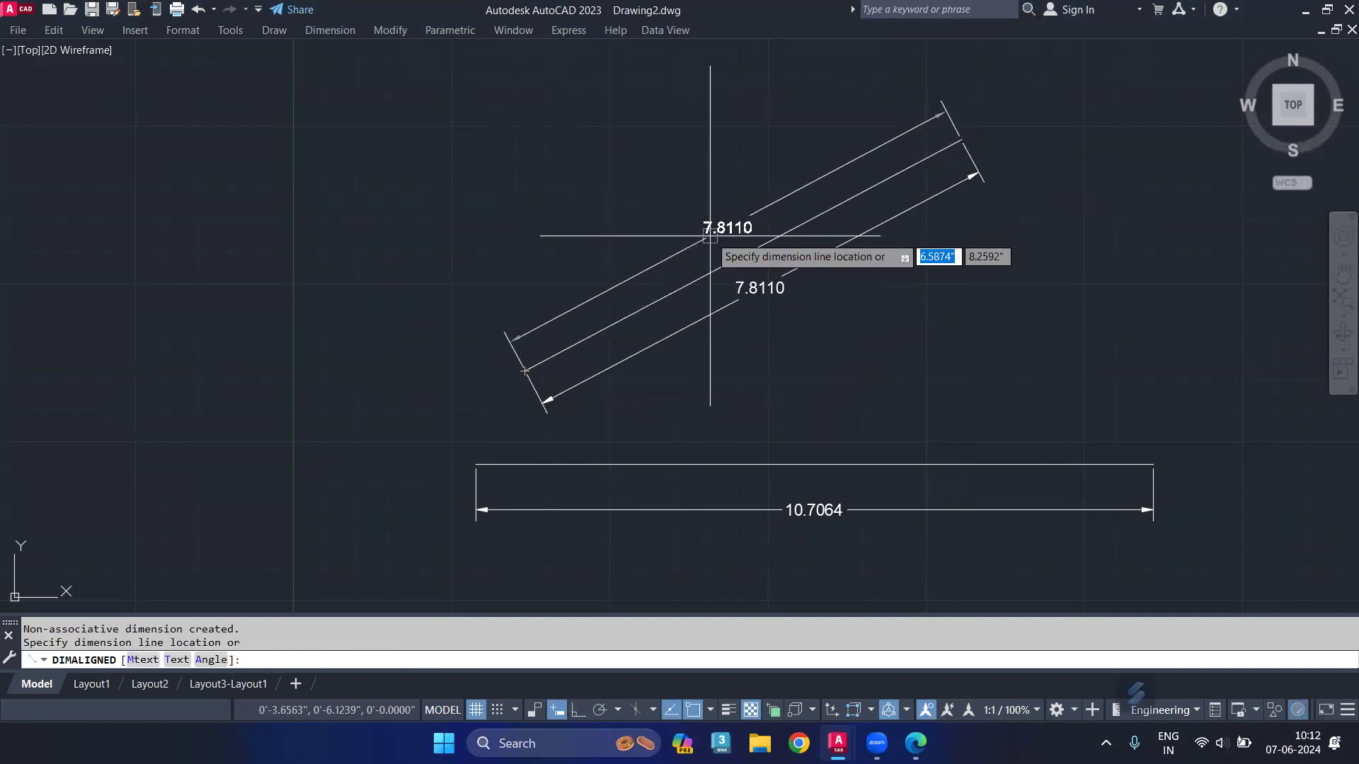
key("F7")
key("F7")
key("F7")
key("F7")
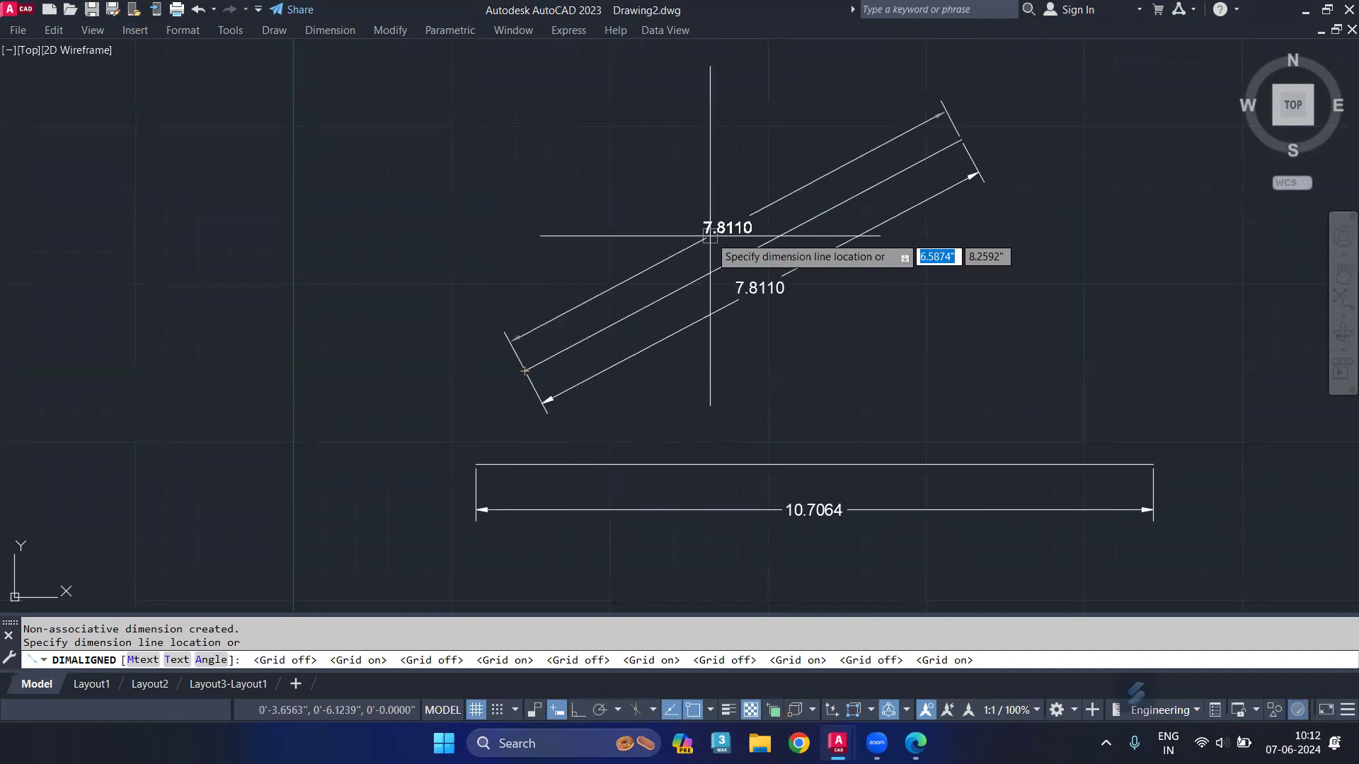
key("Escape")
type("DI")
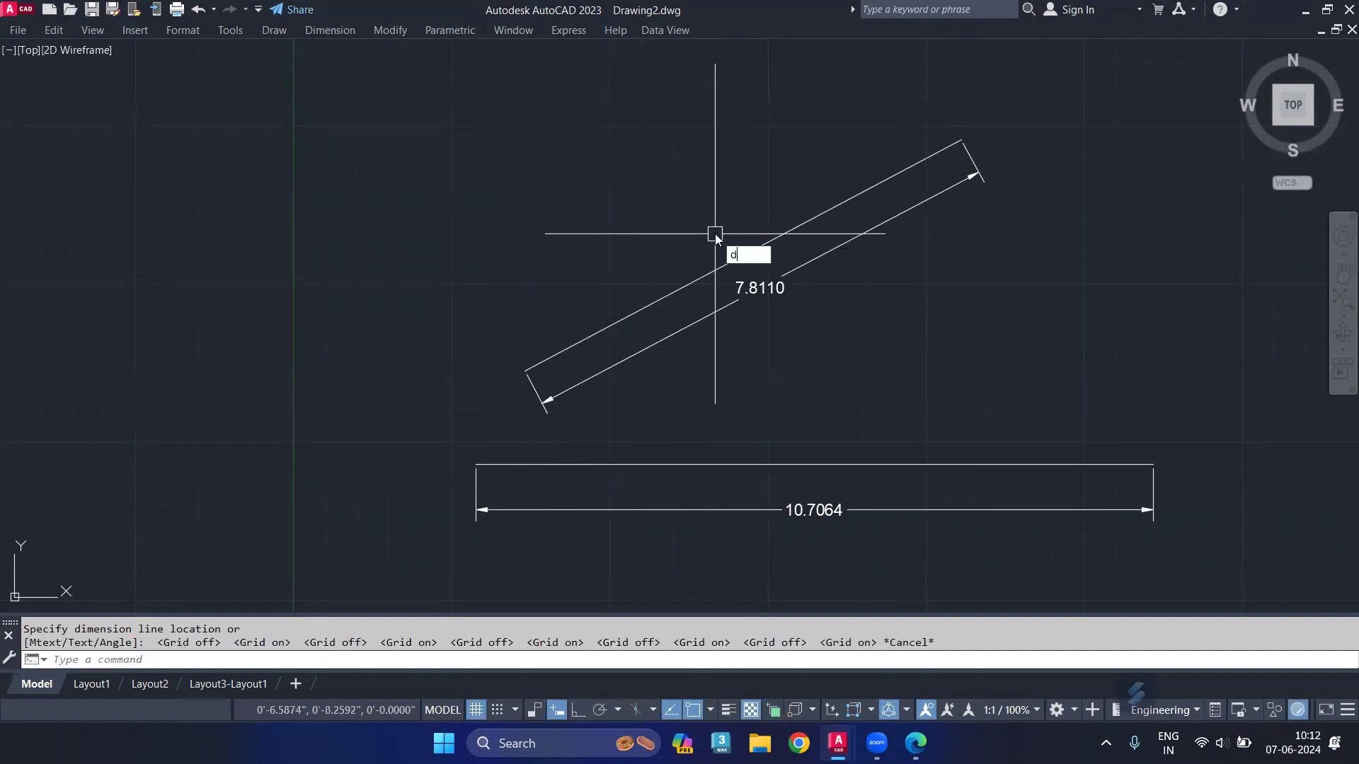
type("i")
key("Return")
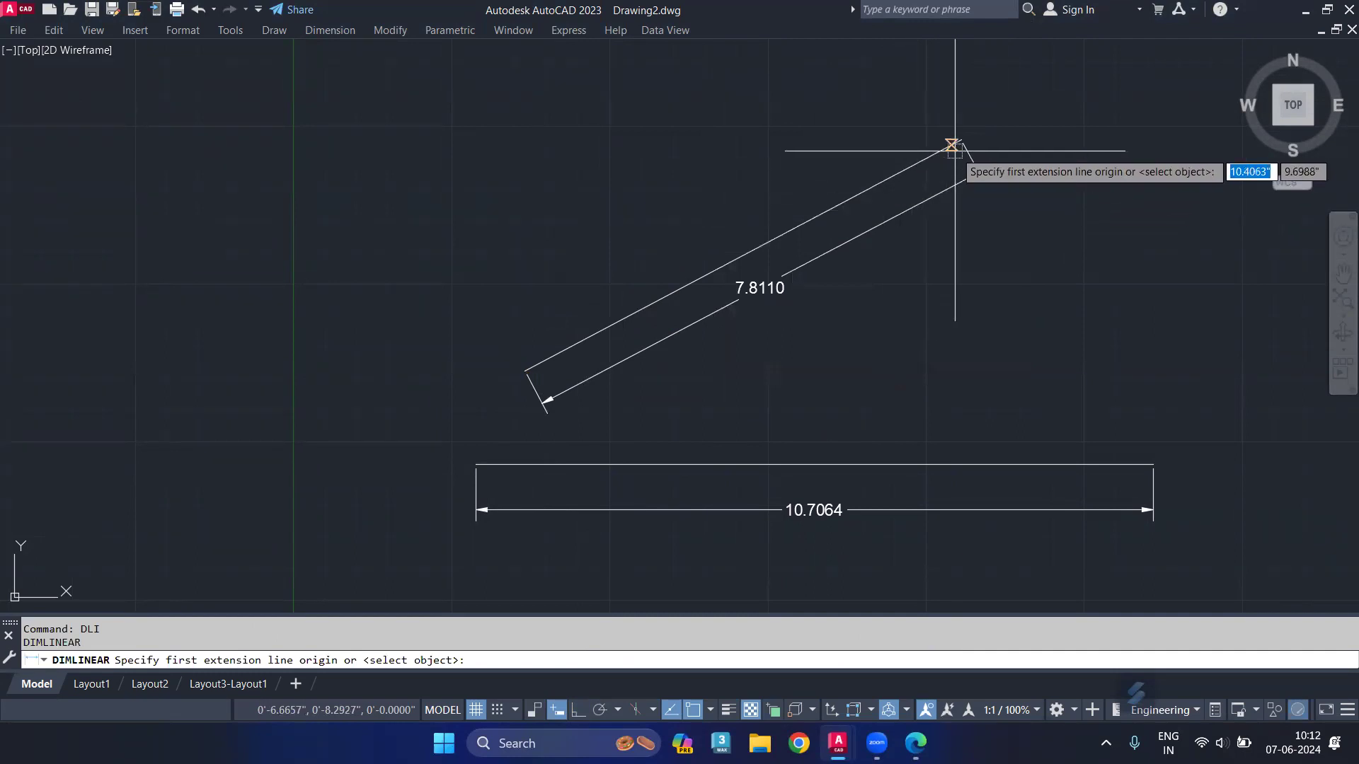
left_click(962, 139)
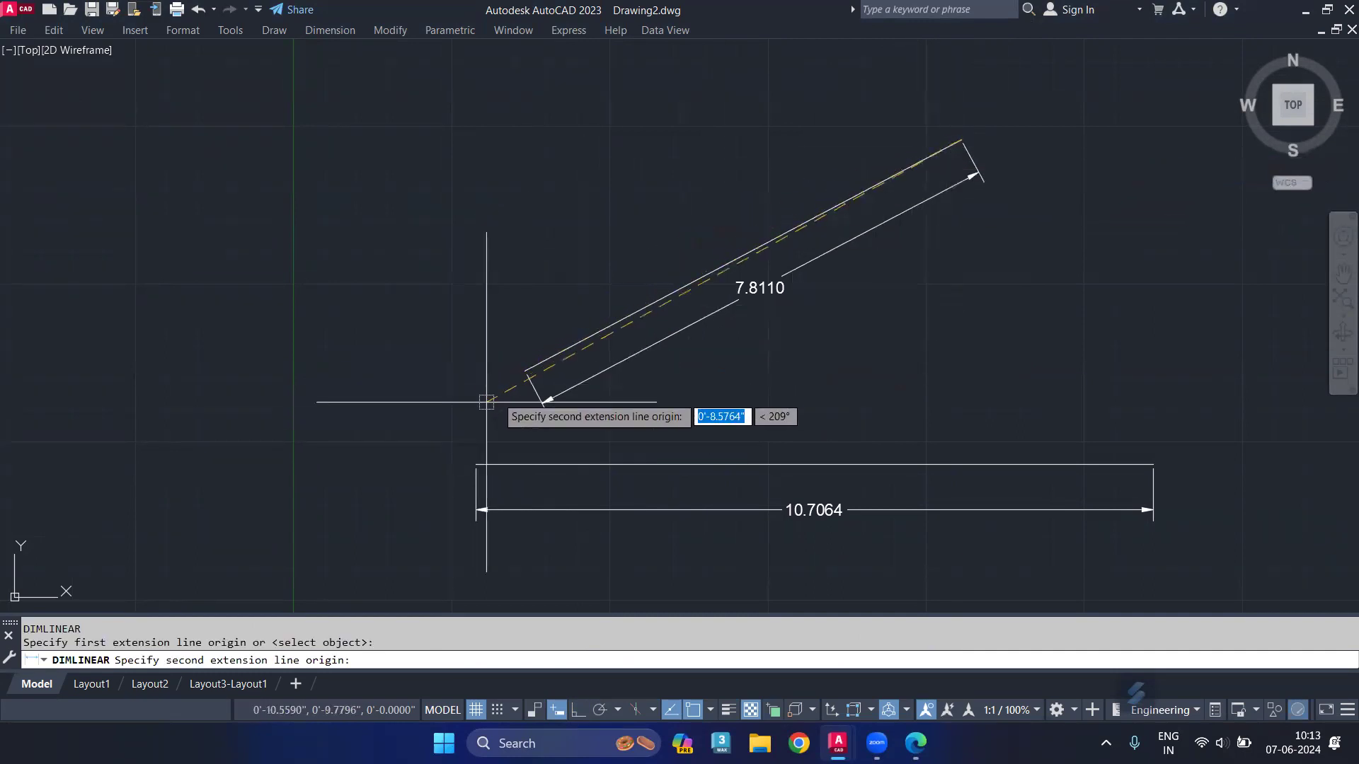
left_click(533, 365)
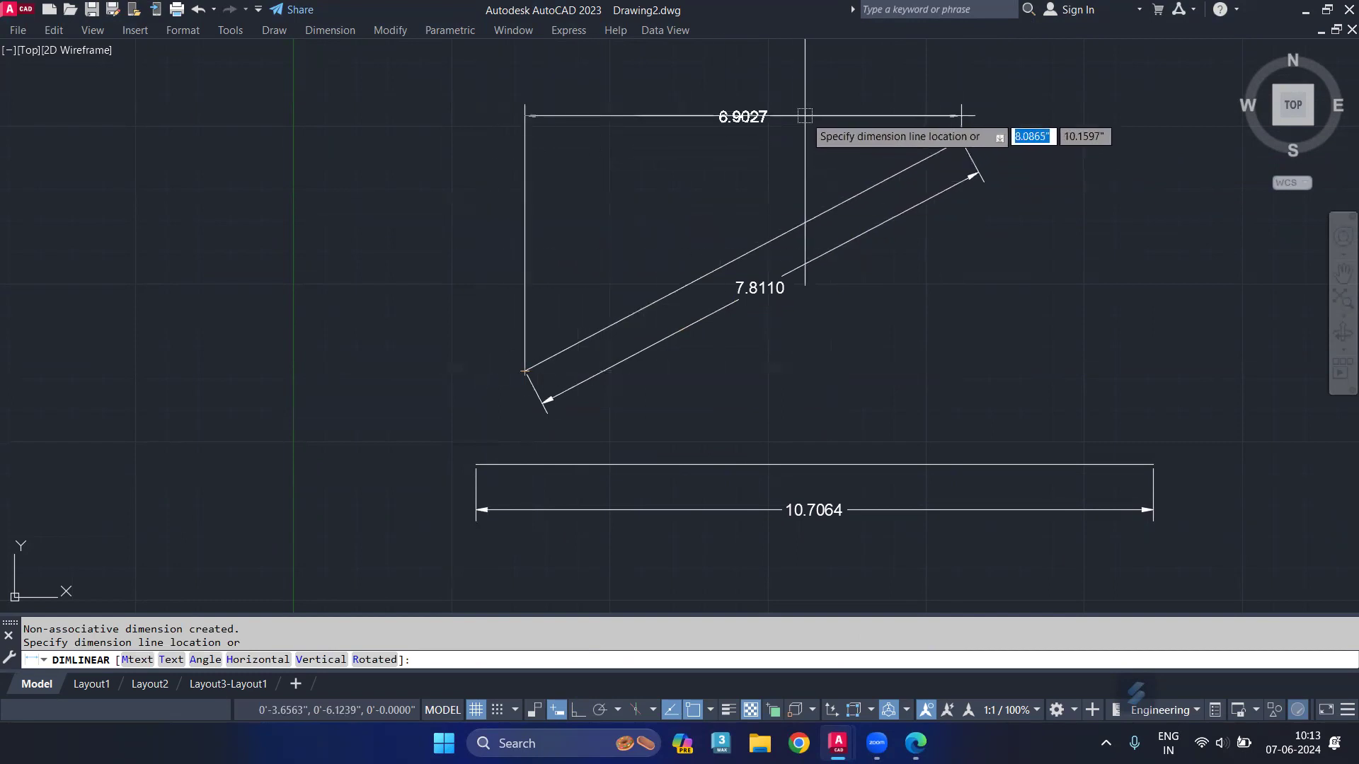
key("Escape")
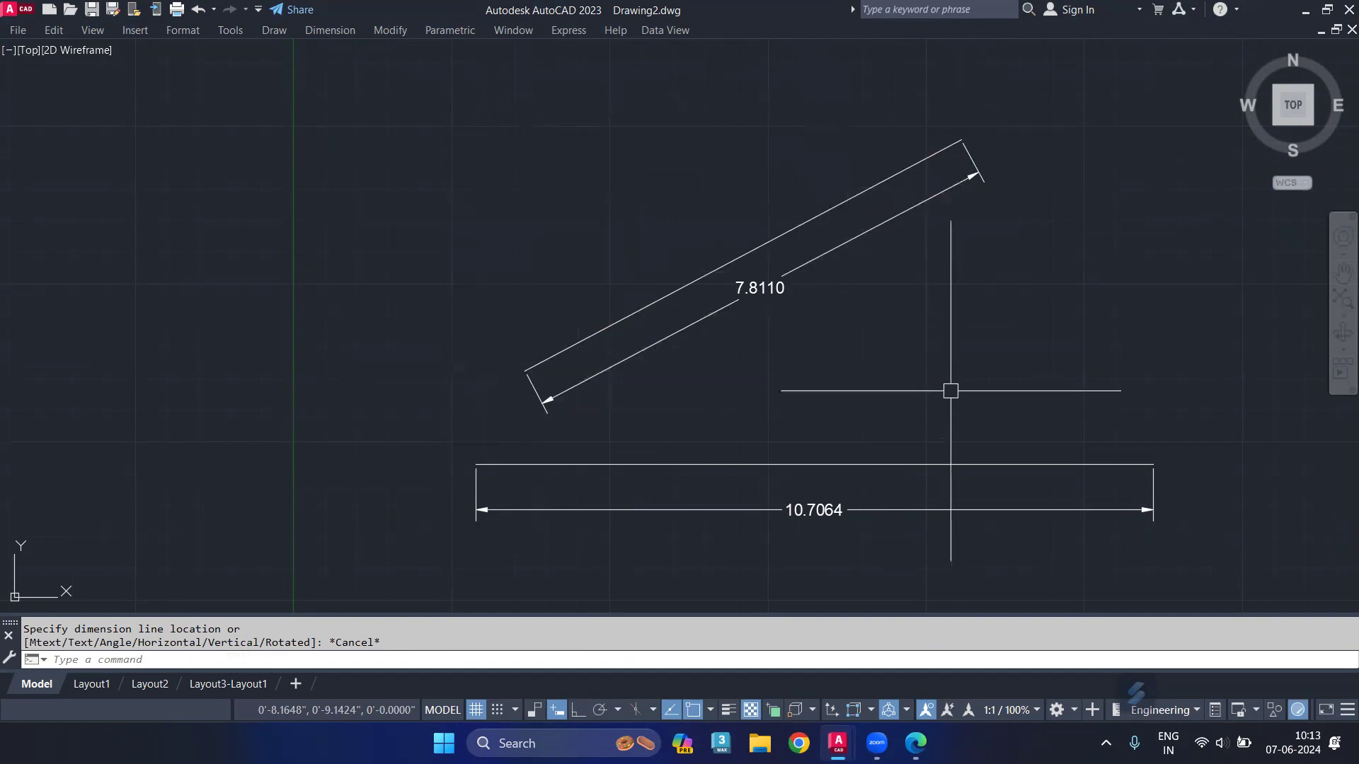
middle_click_drag(949, 388, 655, 400)
Draw a circle beside the dimensioned lines.
type("c")
key("Return")
left_click(784, 360)
left_click(763, 449)
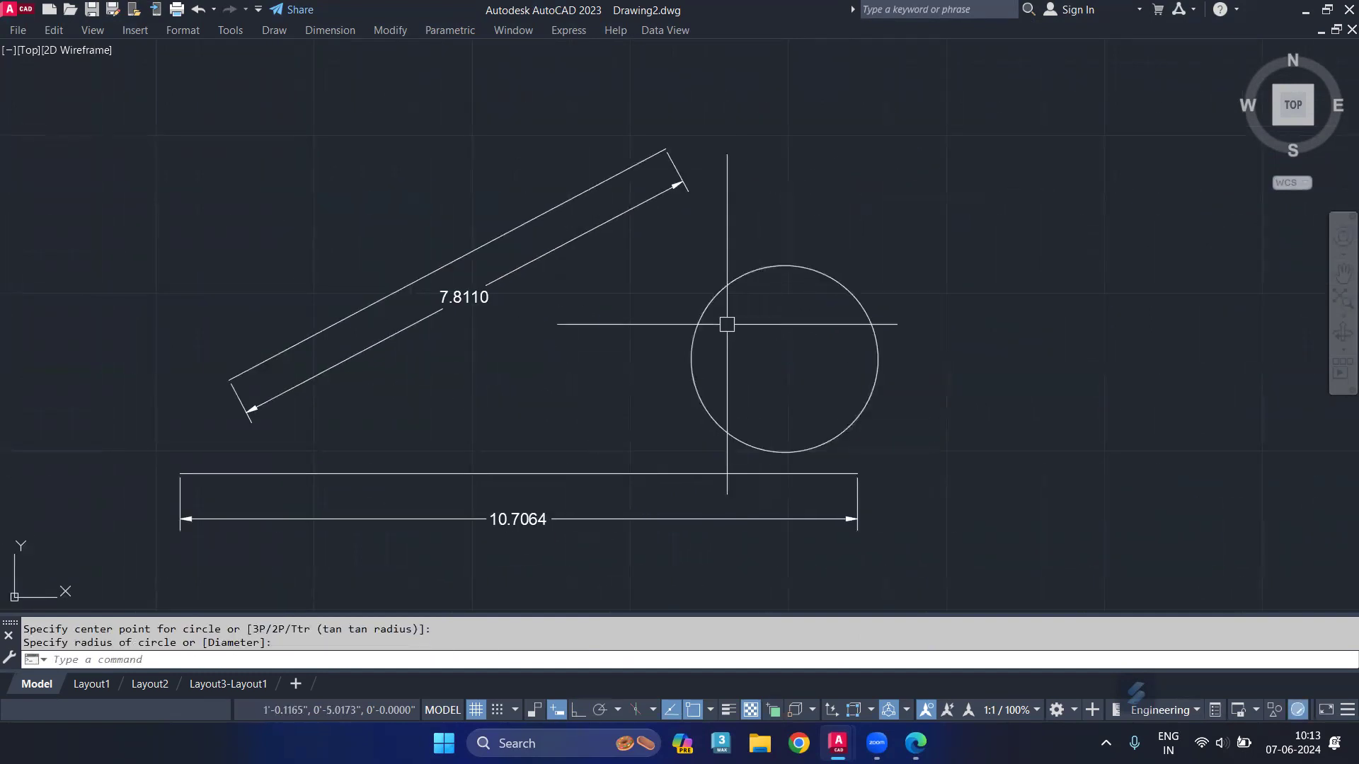
Add an R1.4782 radius dimension at the circle's upper left.
type("dra")
key("Return")
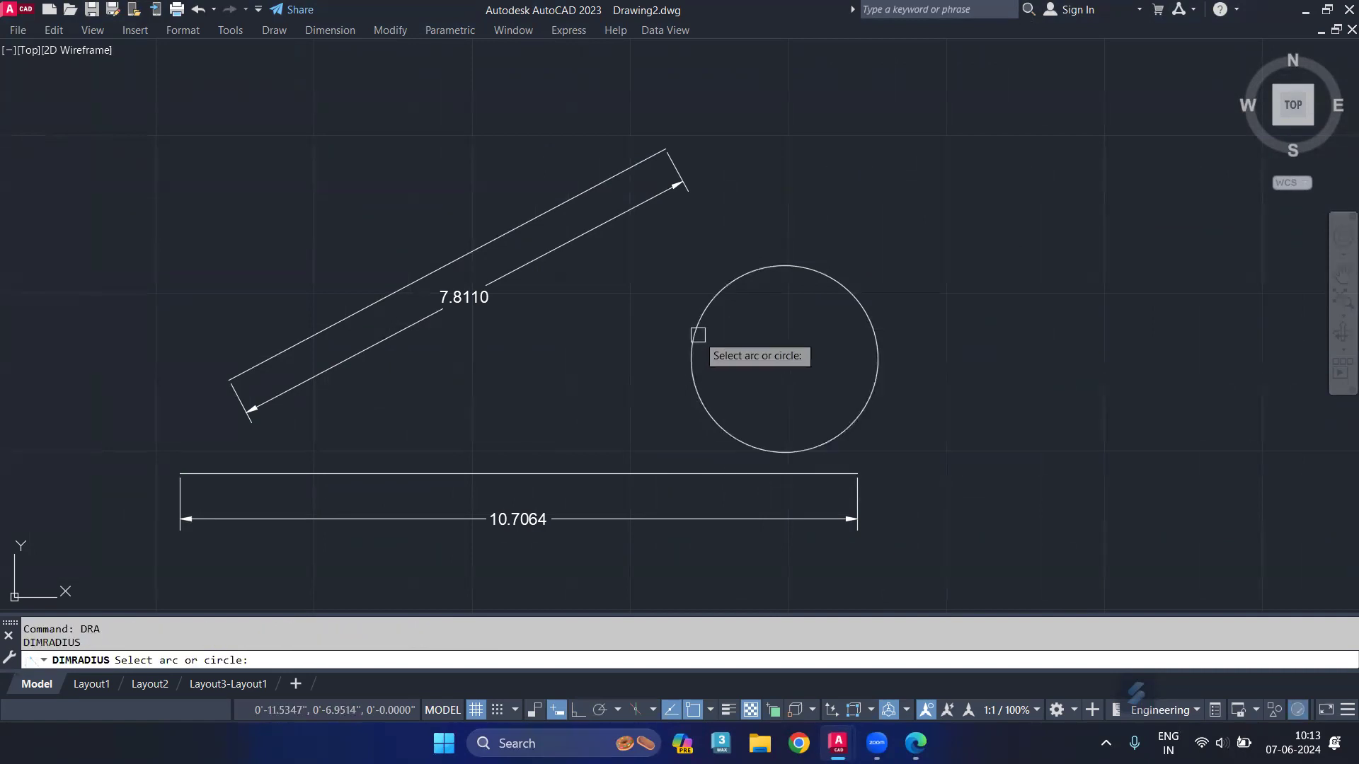
left_click(696, 334)
left_click(672, 303)
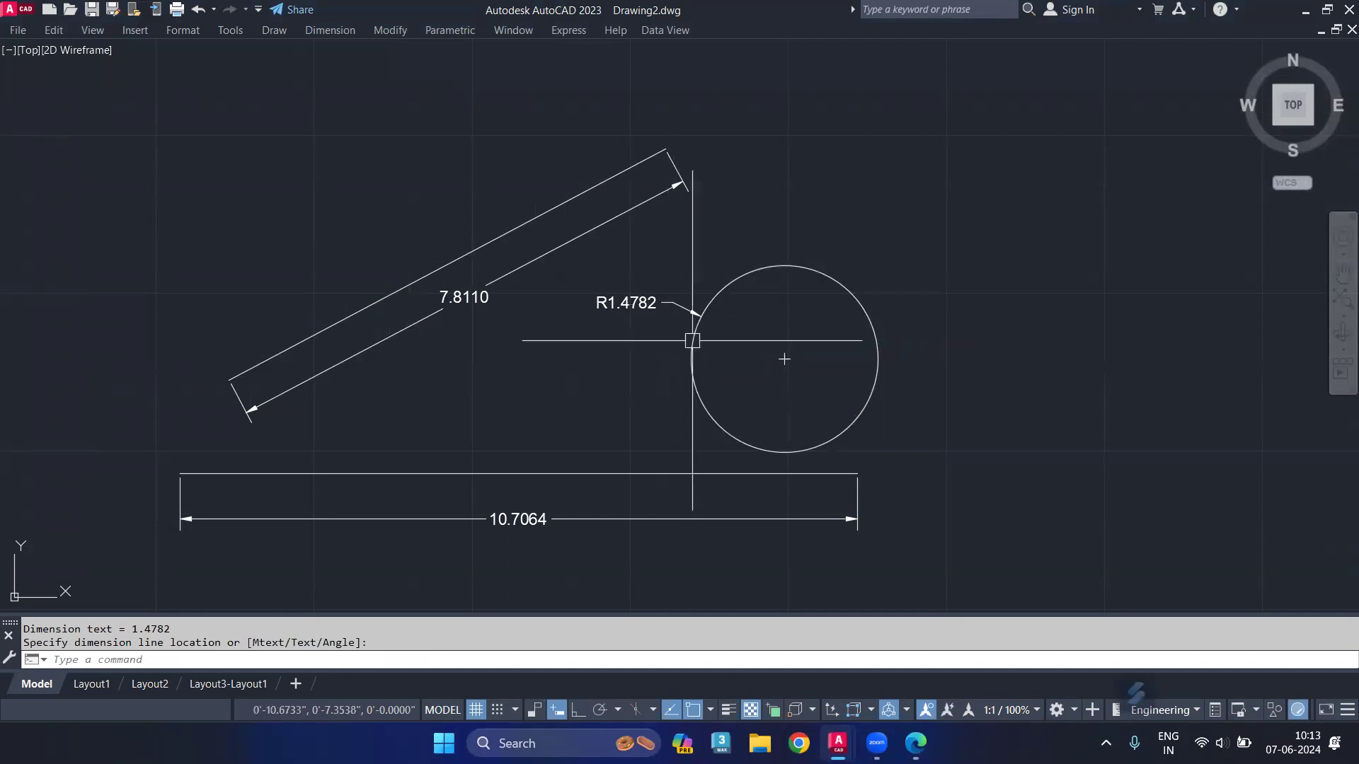
Place a Ø2.9564 diameter dimension at the circle's upper right.
type("d")
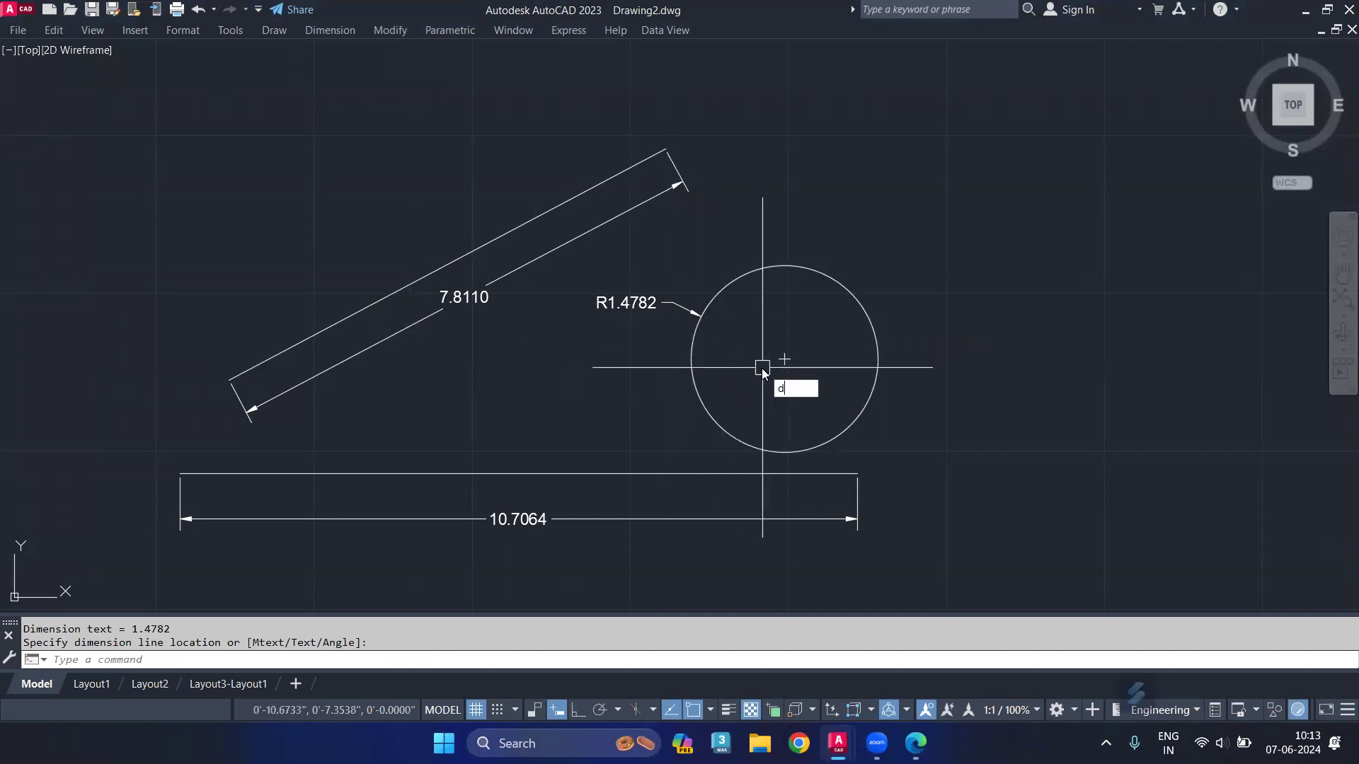
type("di")
key("Return")
left_click(783, 267)
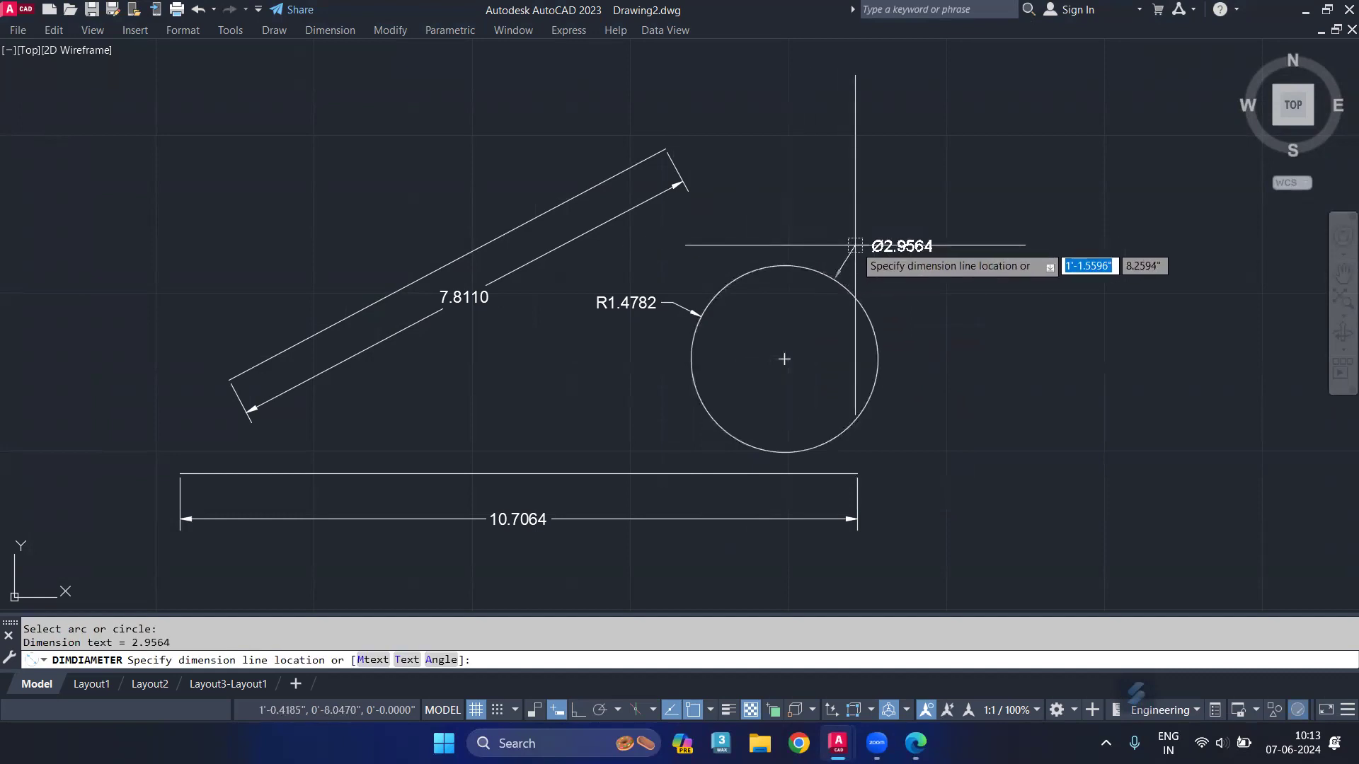
left_click(849, 246)
middle_click_drag(946, 407, 634, 408)
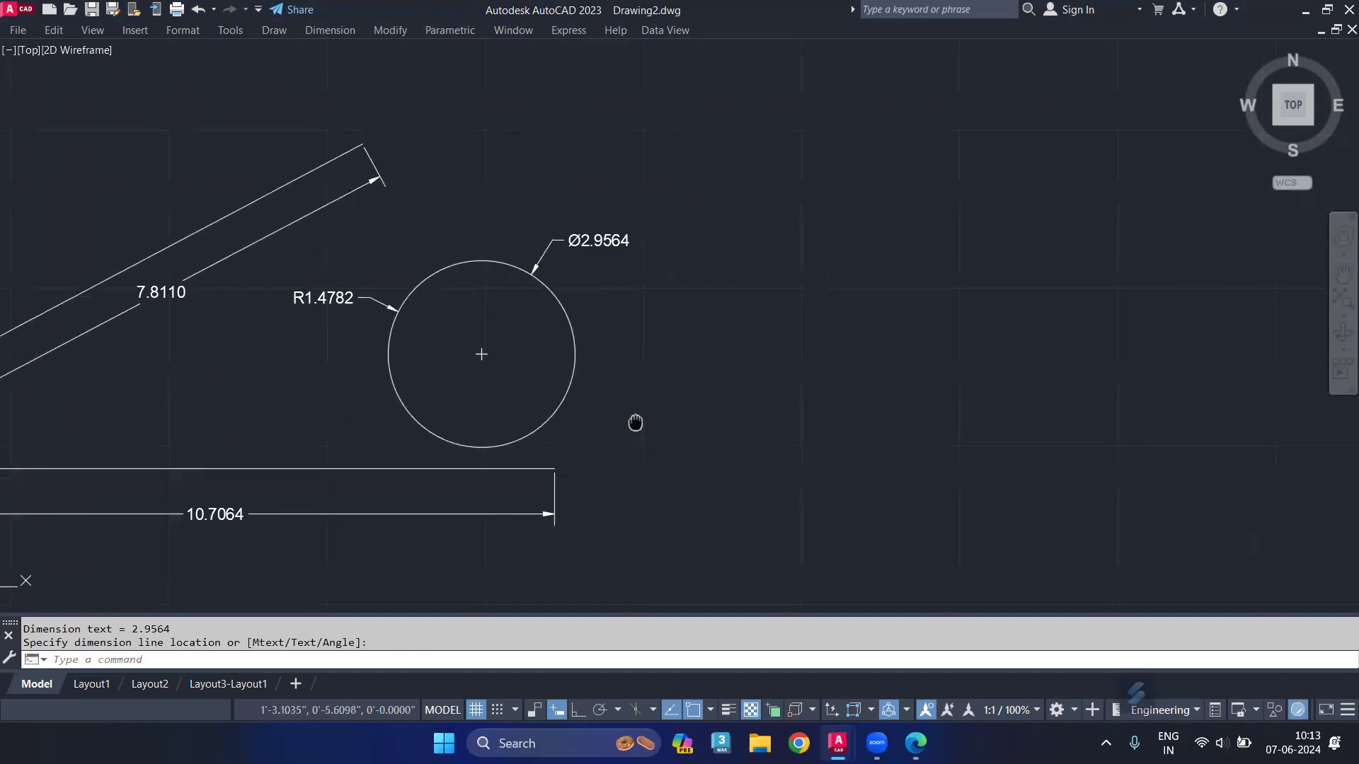
Draw a horizontal line with Ortho on.
type("L")
key("Return")
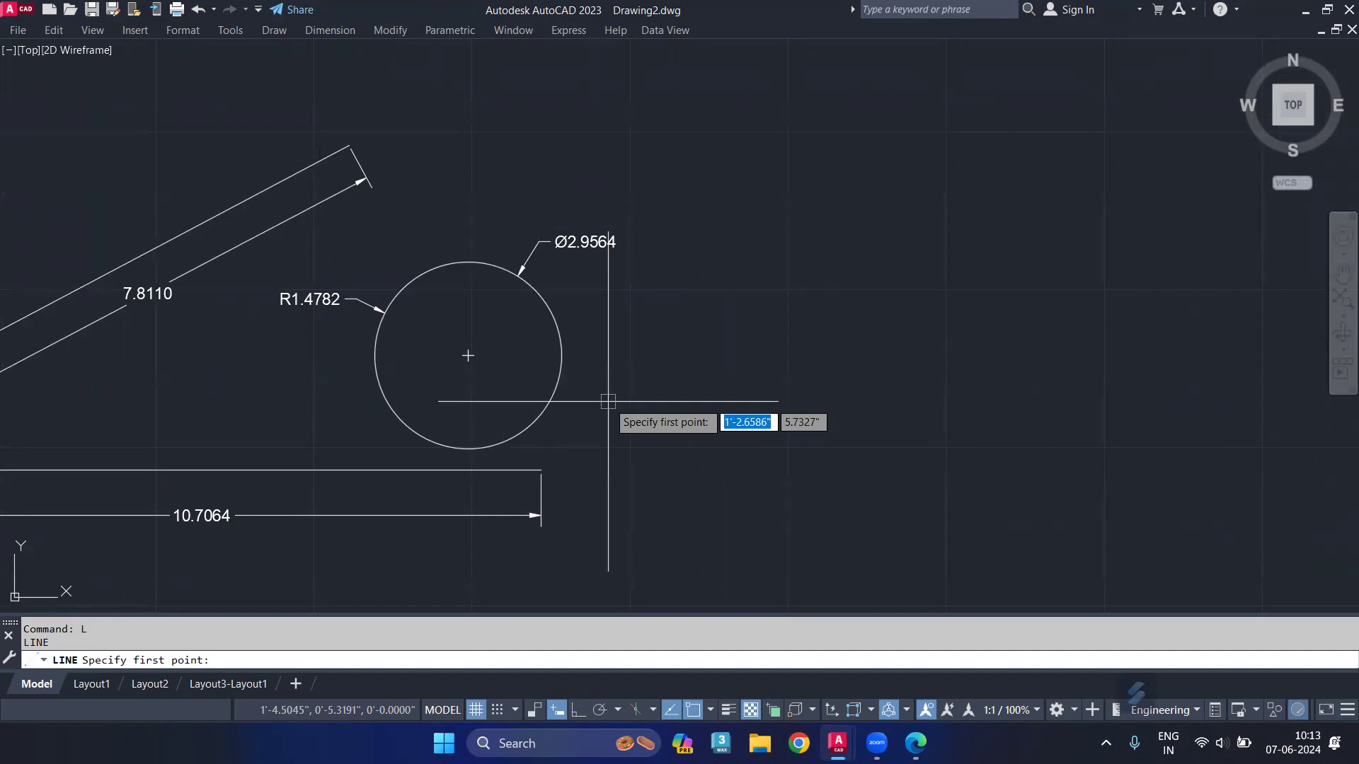
middle_click_drag(675, 443, 684, 429)
left_click(683, 427)
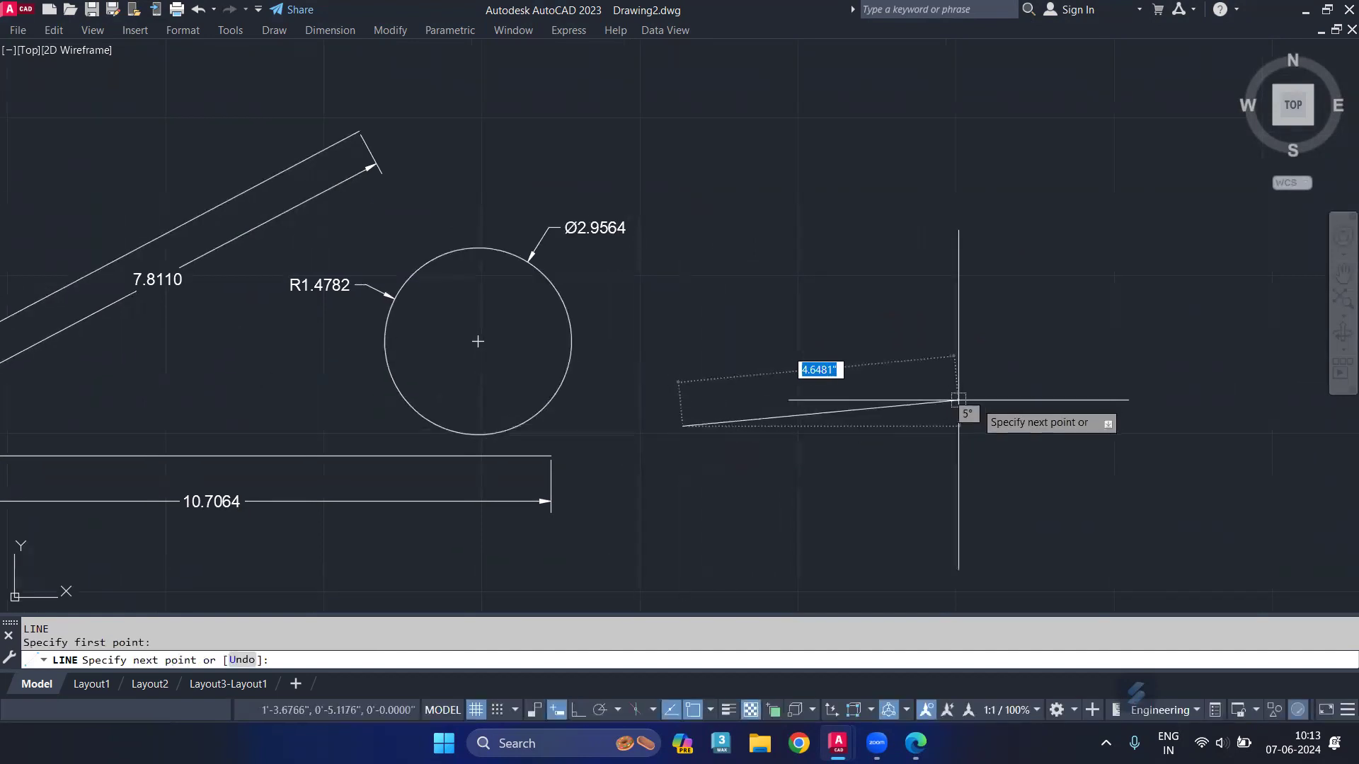
key("F8")
left_click(1064, 425)
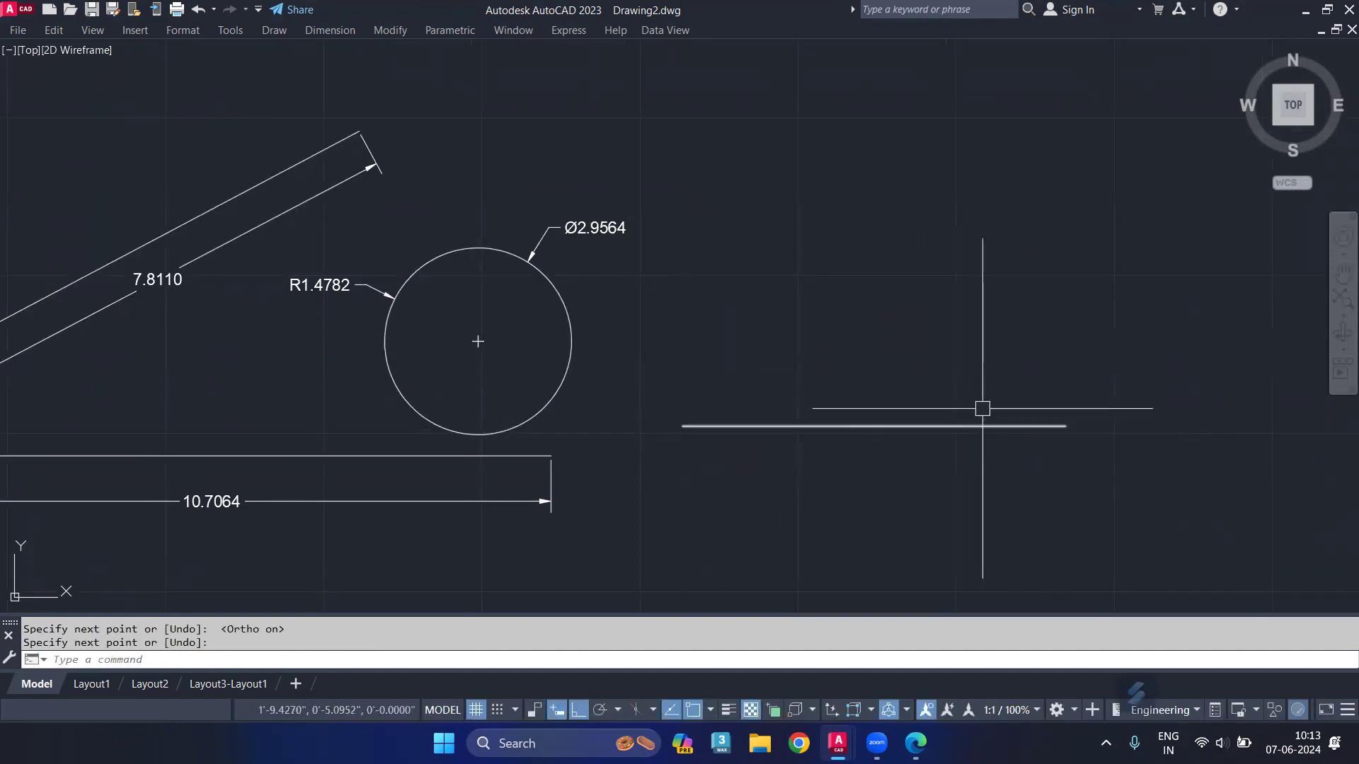
key("Escape")
Draw a diagonal line up-right from the horizontal line's left end.
type("L")
key("Return")
left_click(686, 427)
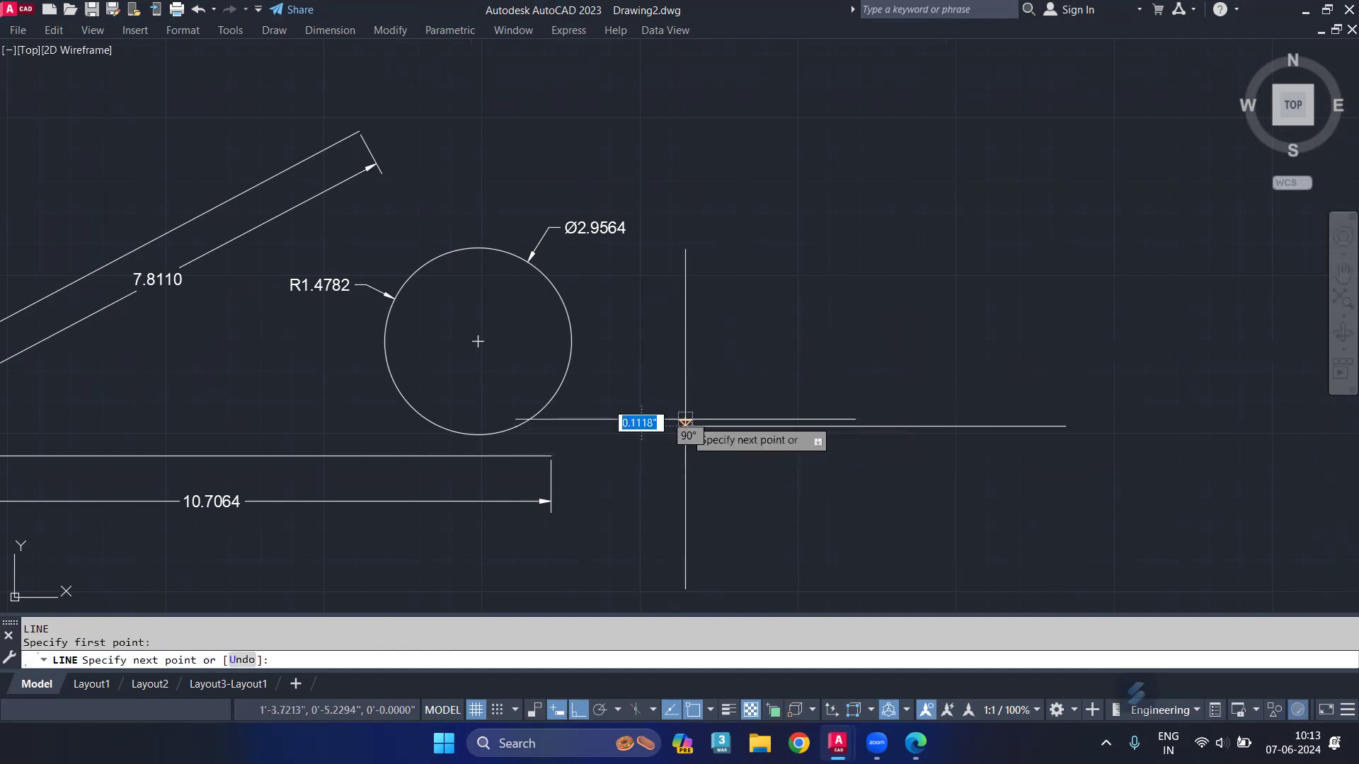
key("F8")
left_click(909, 226)
key("Return")
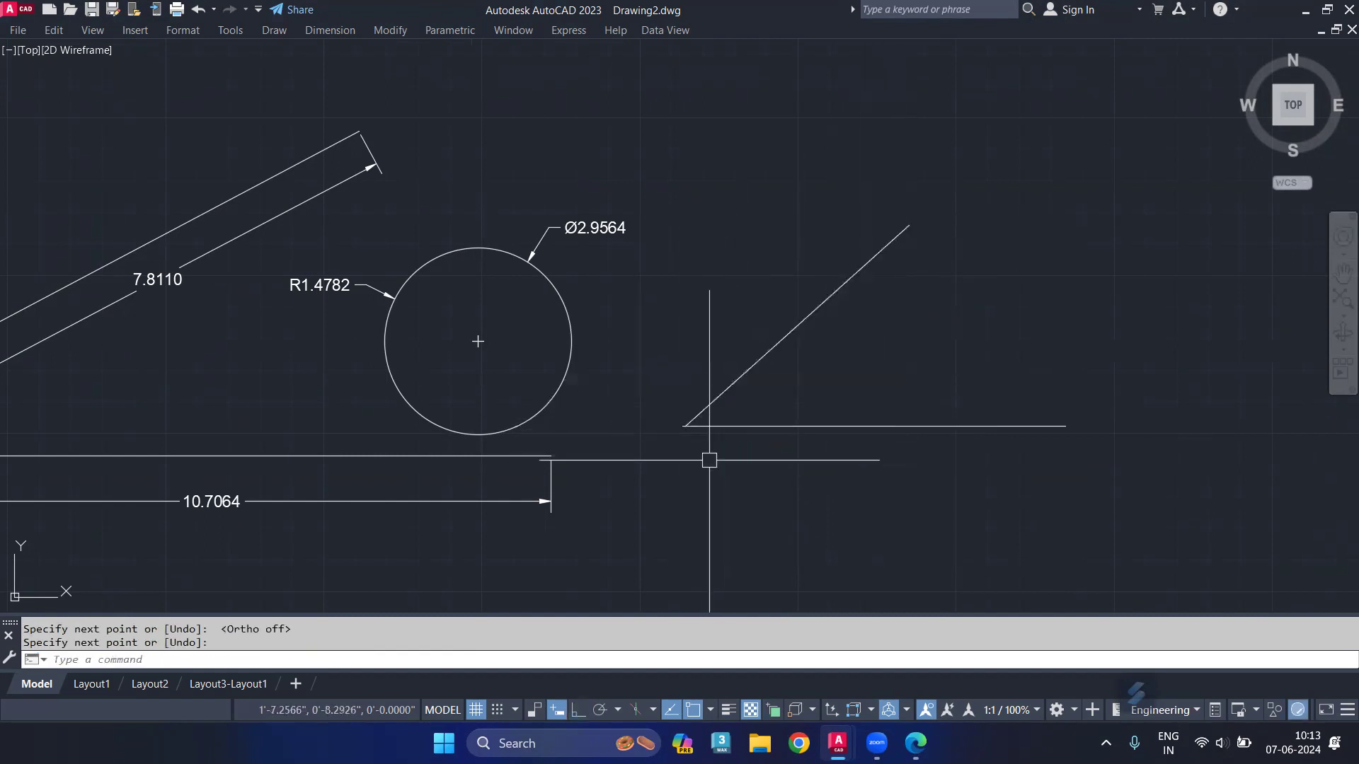
Dimension the 42° angle between the diagonal and horizontal lines.
type("dran")
key("Return")
left_click(732, 386)
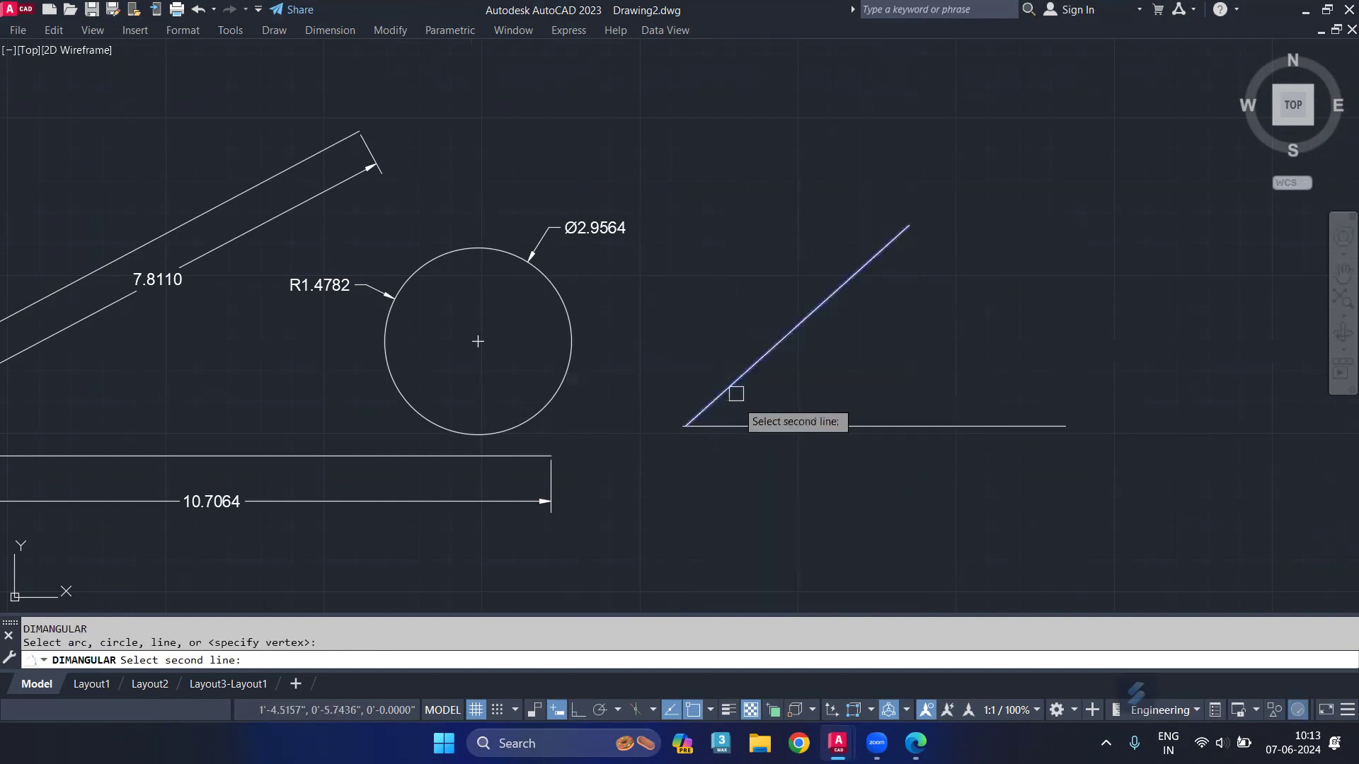
left_click(752, 426)
left_click(762, 426)
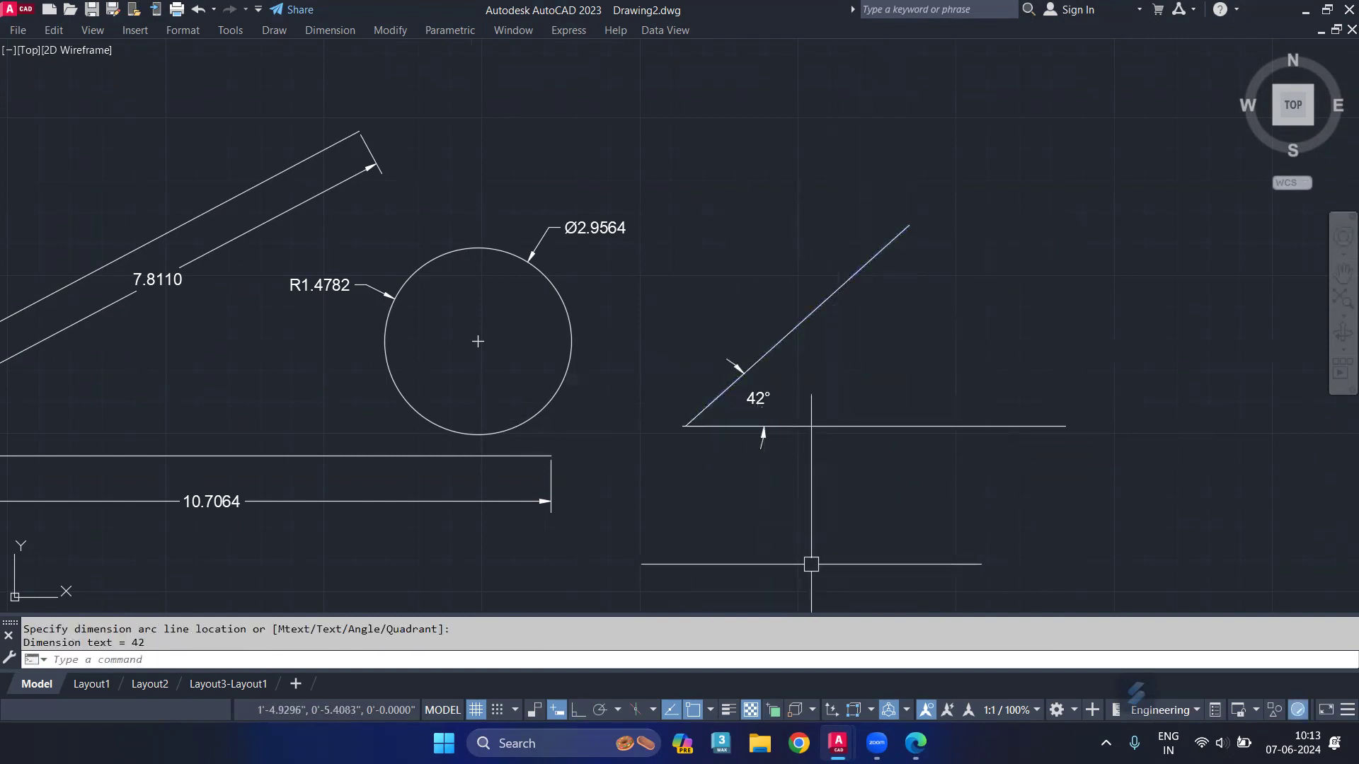
scroll(646, 422, "down", 2)
mouse_move(646, 421)
middle_mouse_down()
mouse_move(698, 423)
mouse_move(754, 499)
middle_mouse_up()
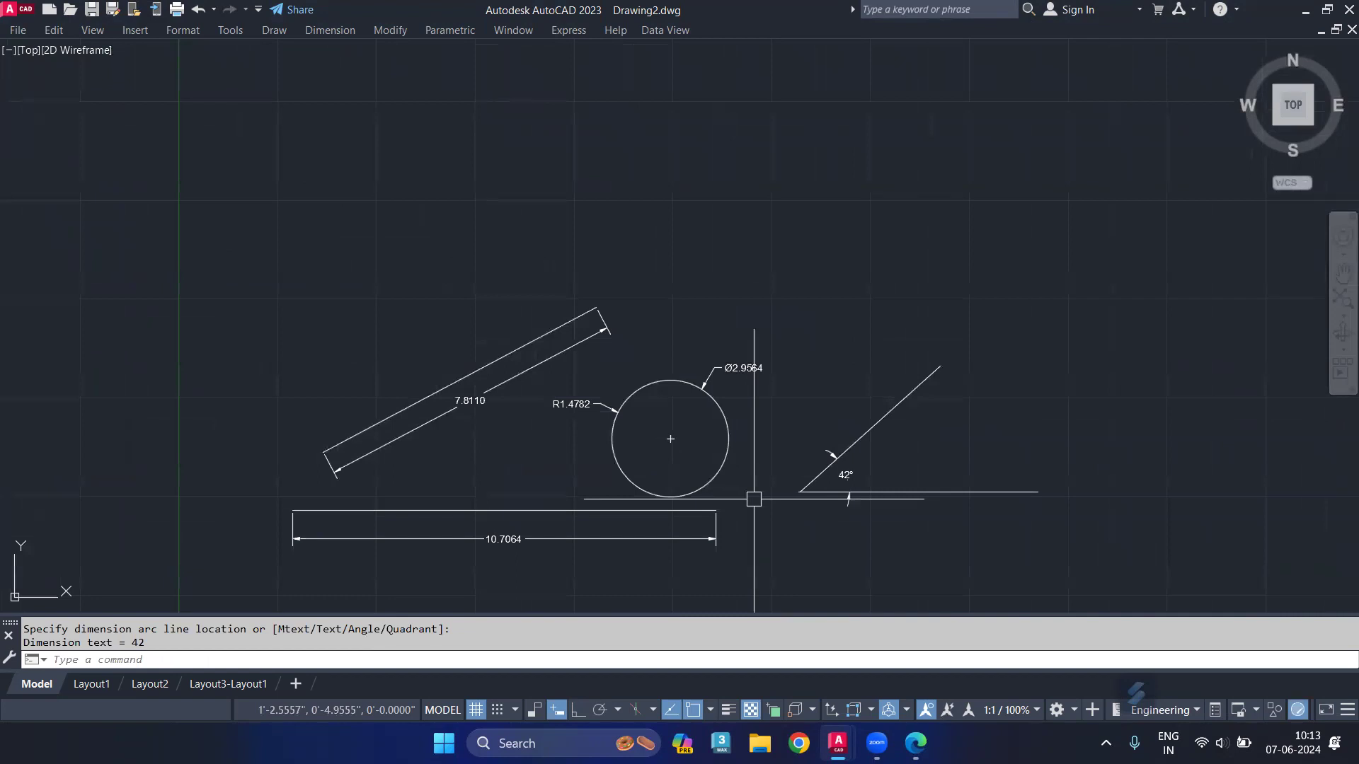
middle_click_drag(522, 188, 562, 282)
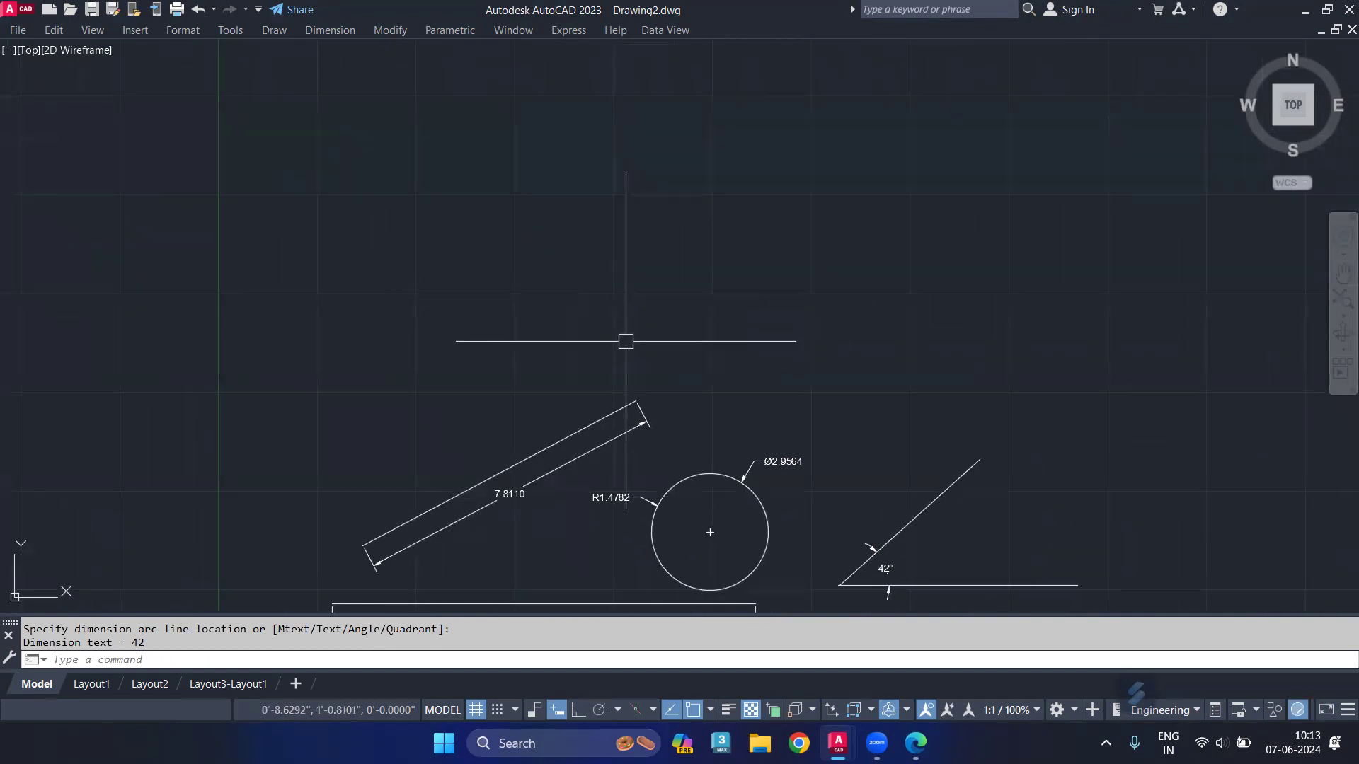
Draw a three-point arc above the shapes.
type("a")
key("Return")
left_click(522, 334)
left_click(574, 305)
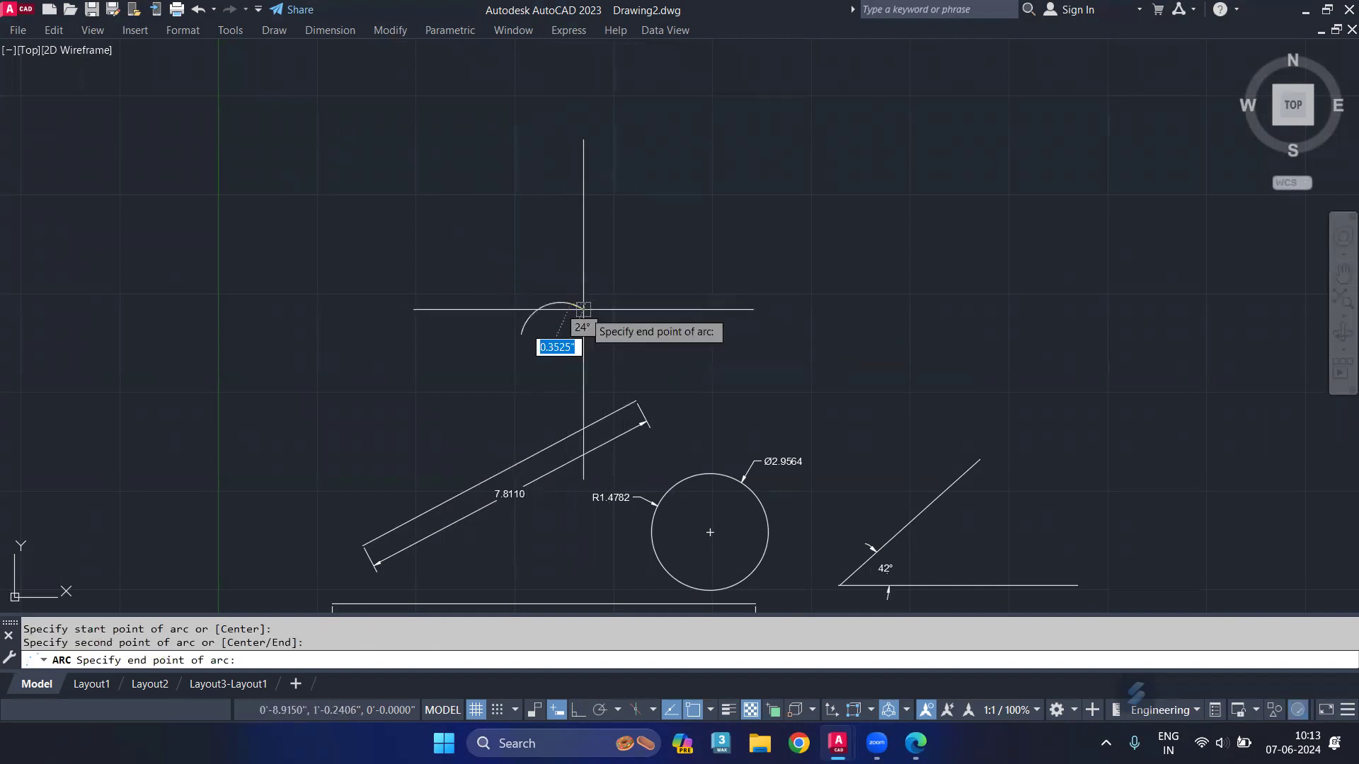
left_click(639, 337)
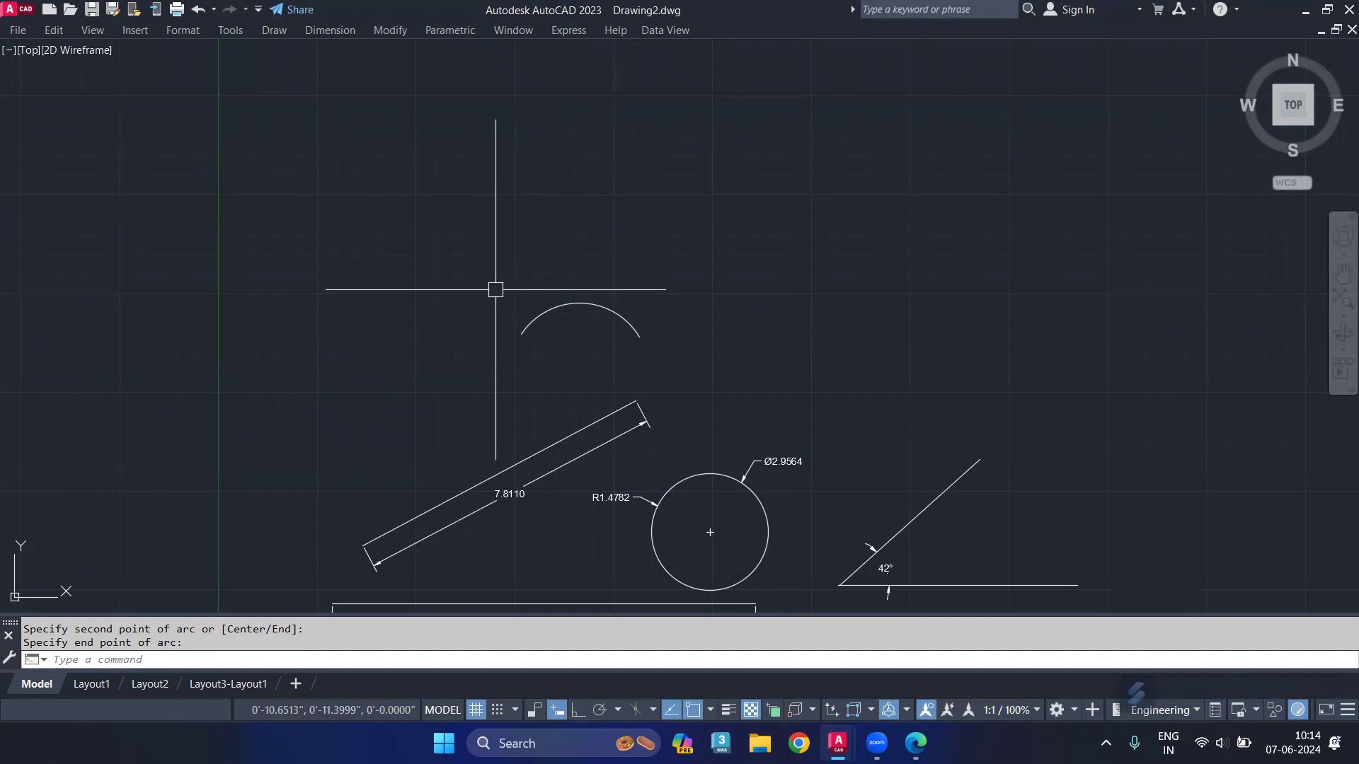
Add a 3.5553 arc-length dimension above the arc.
type("DAR")
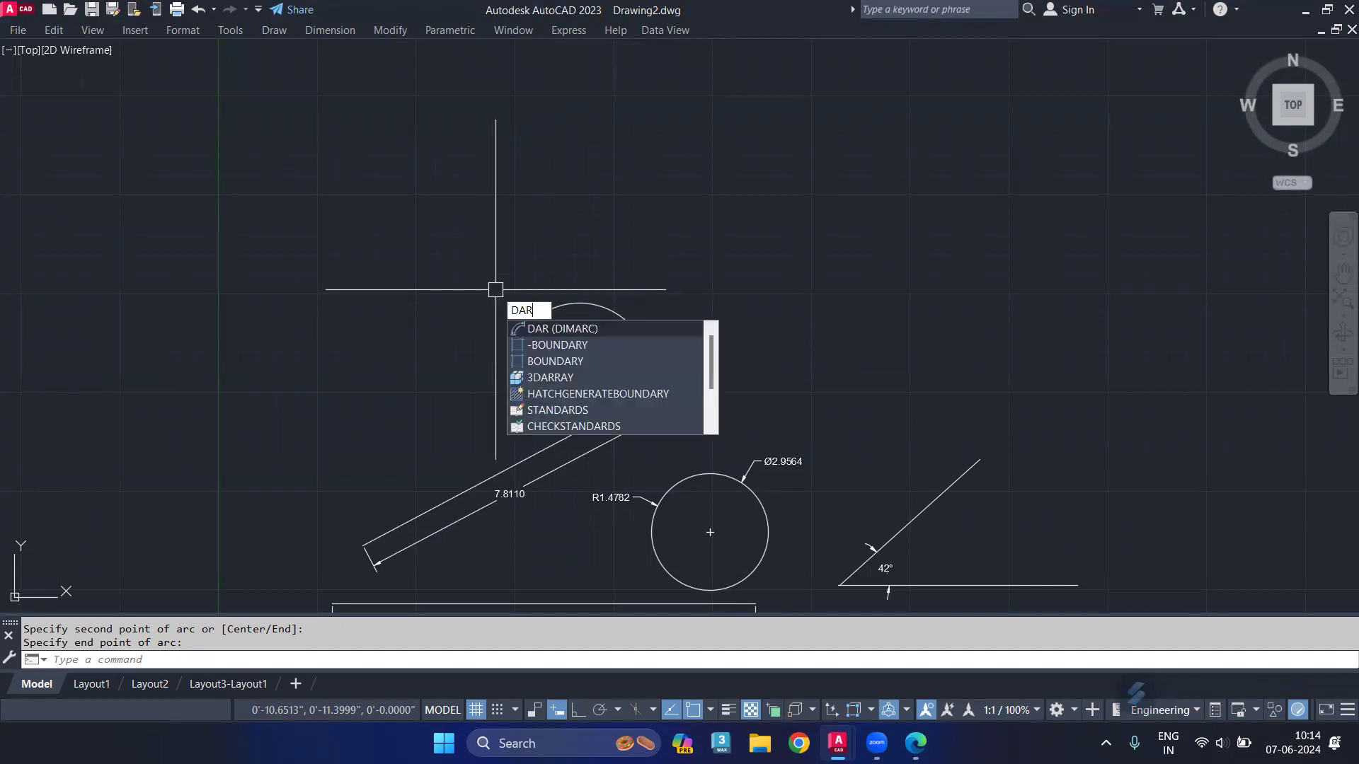
left_click(536, 330)
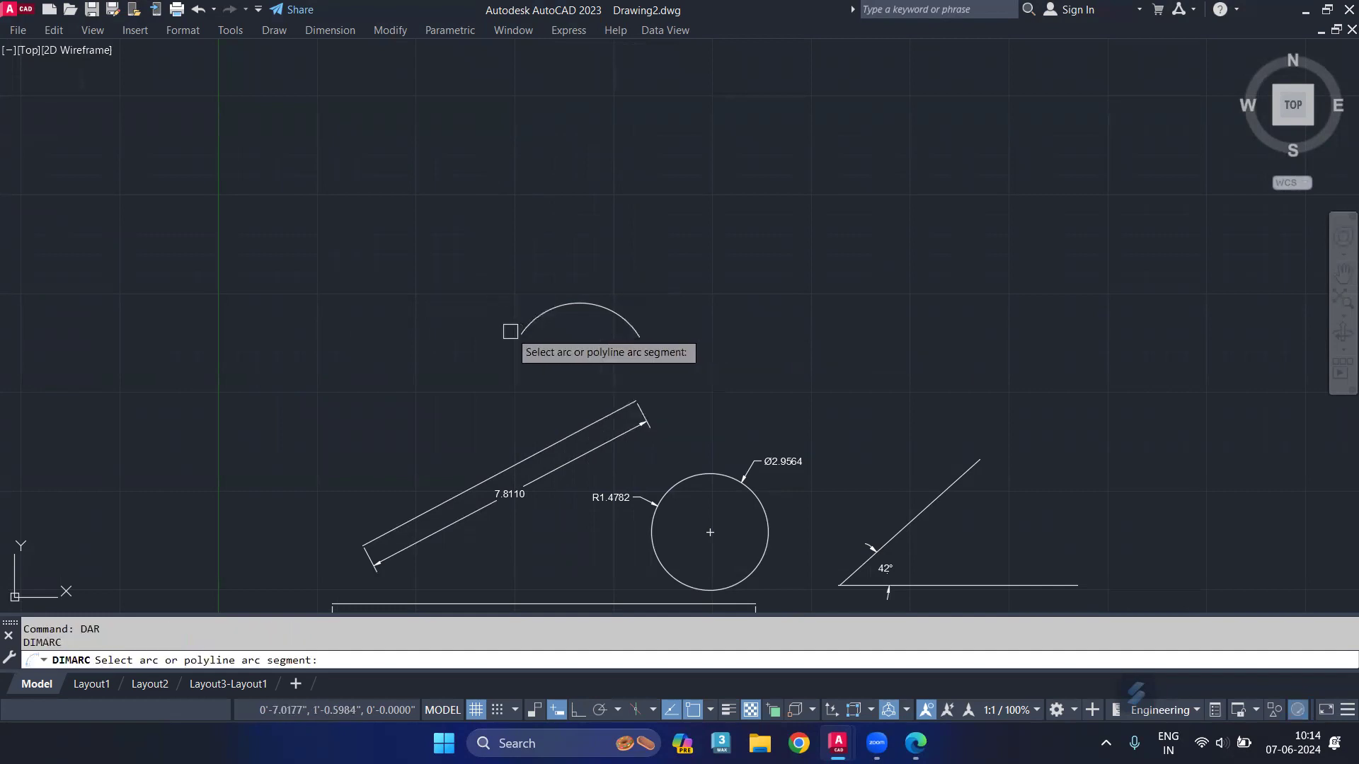
left_click(511, 279)
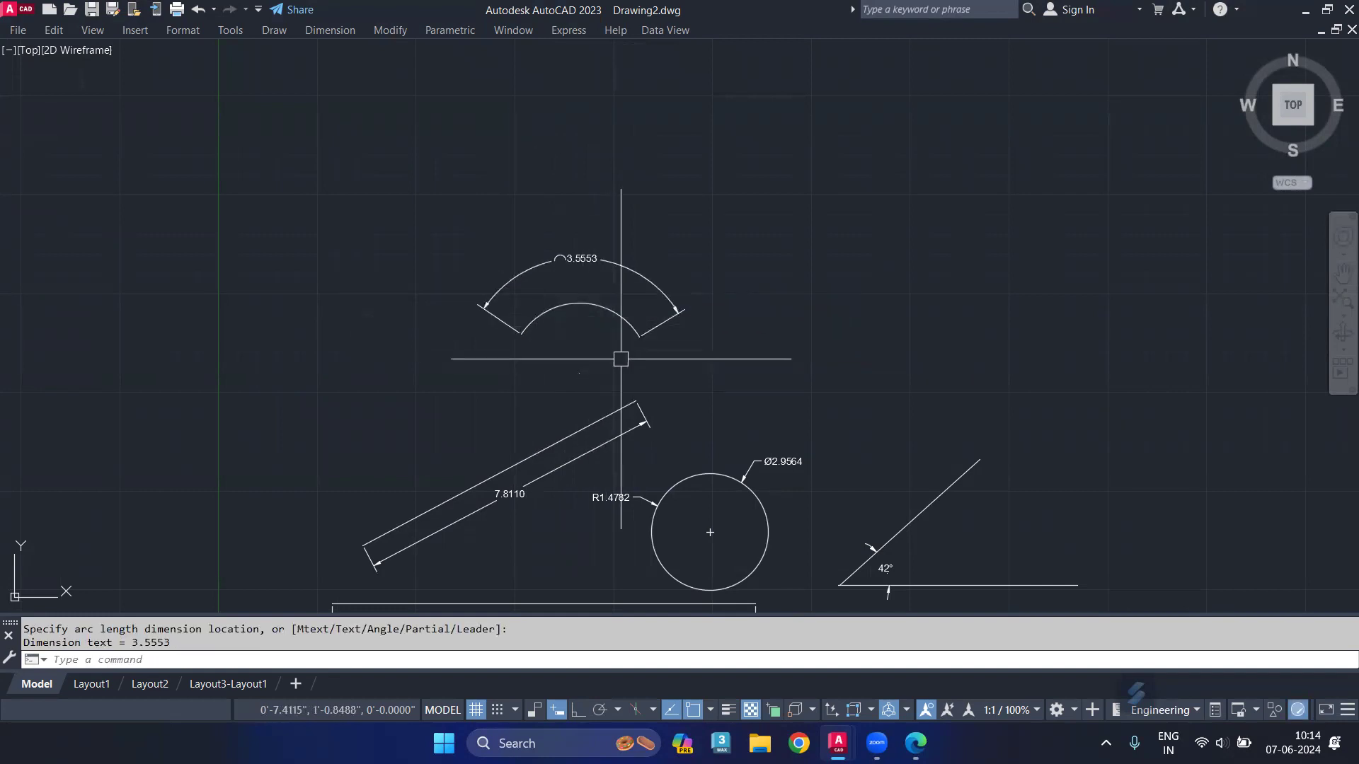
scroll(621, 358, "down", 3)
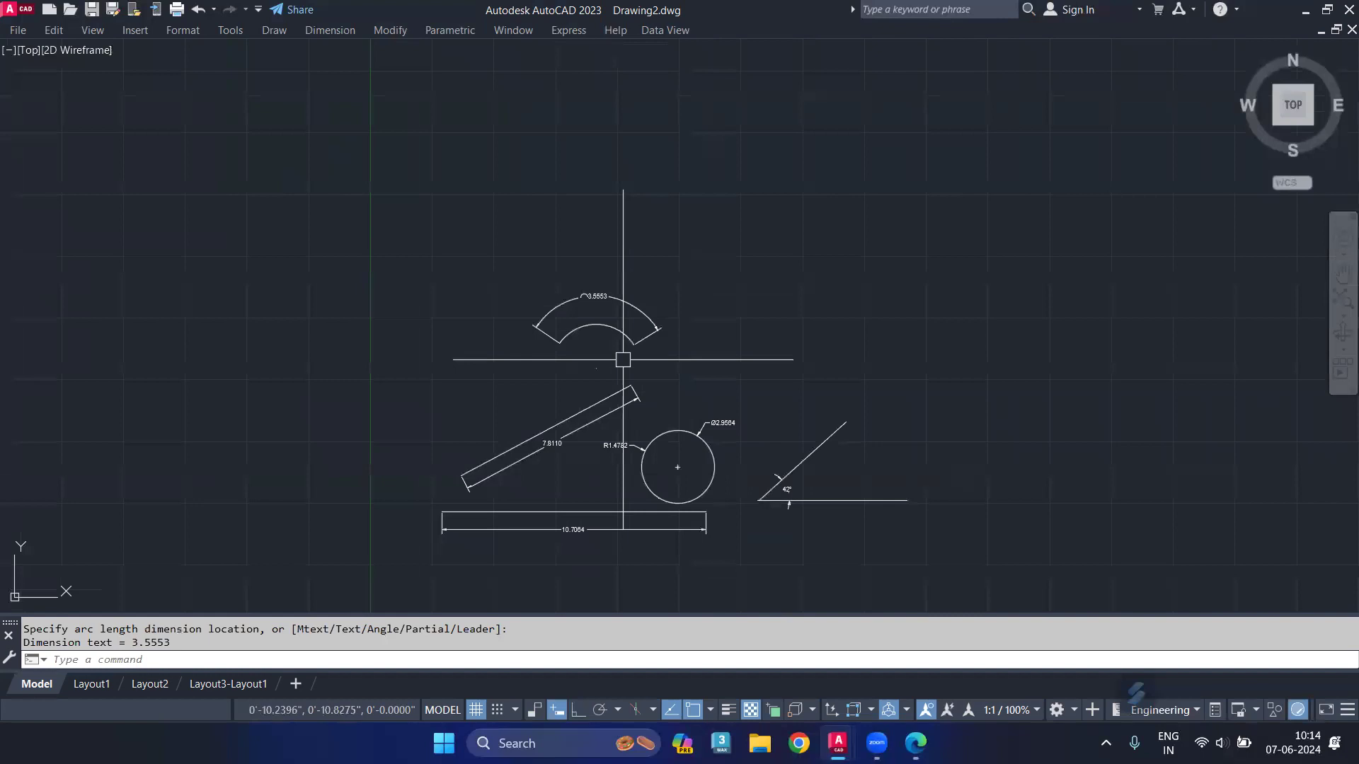
middle_click_drag(617, 358, 494, 284)
Begin a second three-point arc by setting its start point.
type("a")
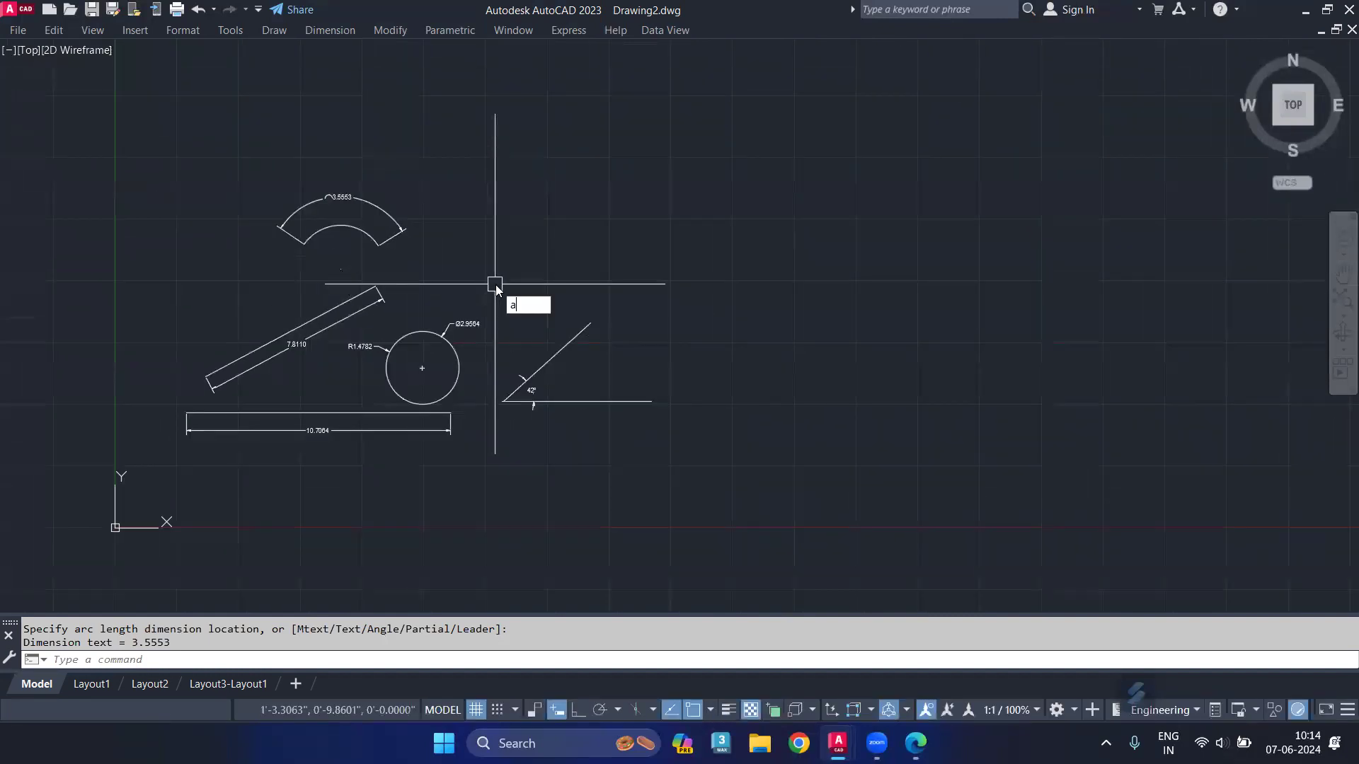
key("Return")
left_click(522, 240)
Finish the semicircular arc and give it a jogged R2.4422 radius dimension.
left_click(632, 200)
left_click(640, 254)
type("D")
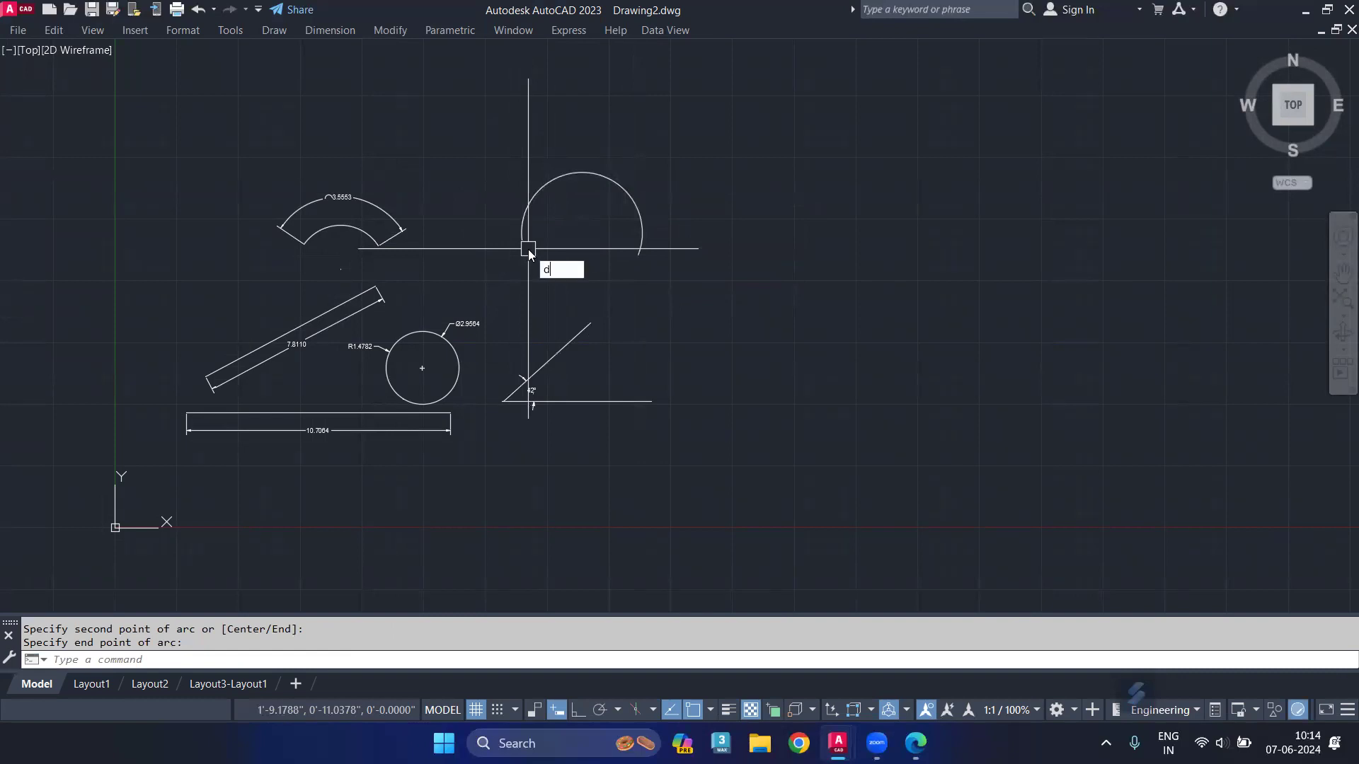
type("J")
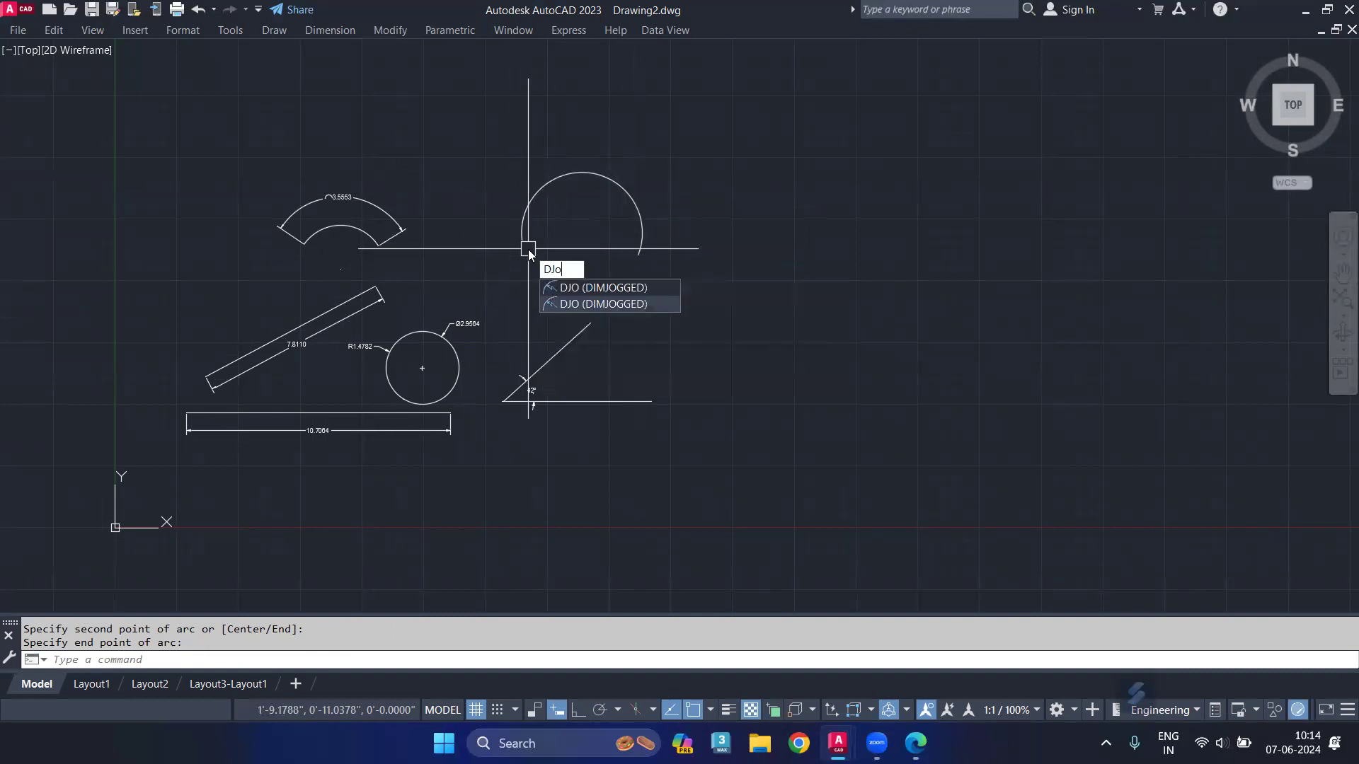
type("O")
key("Return")
left_click(578, 172)
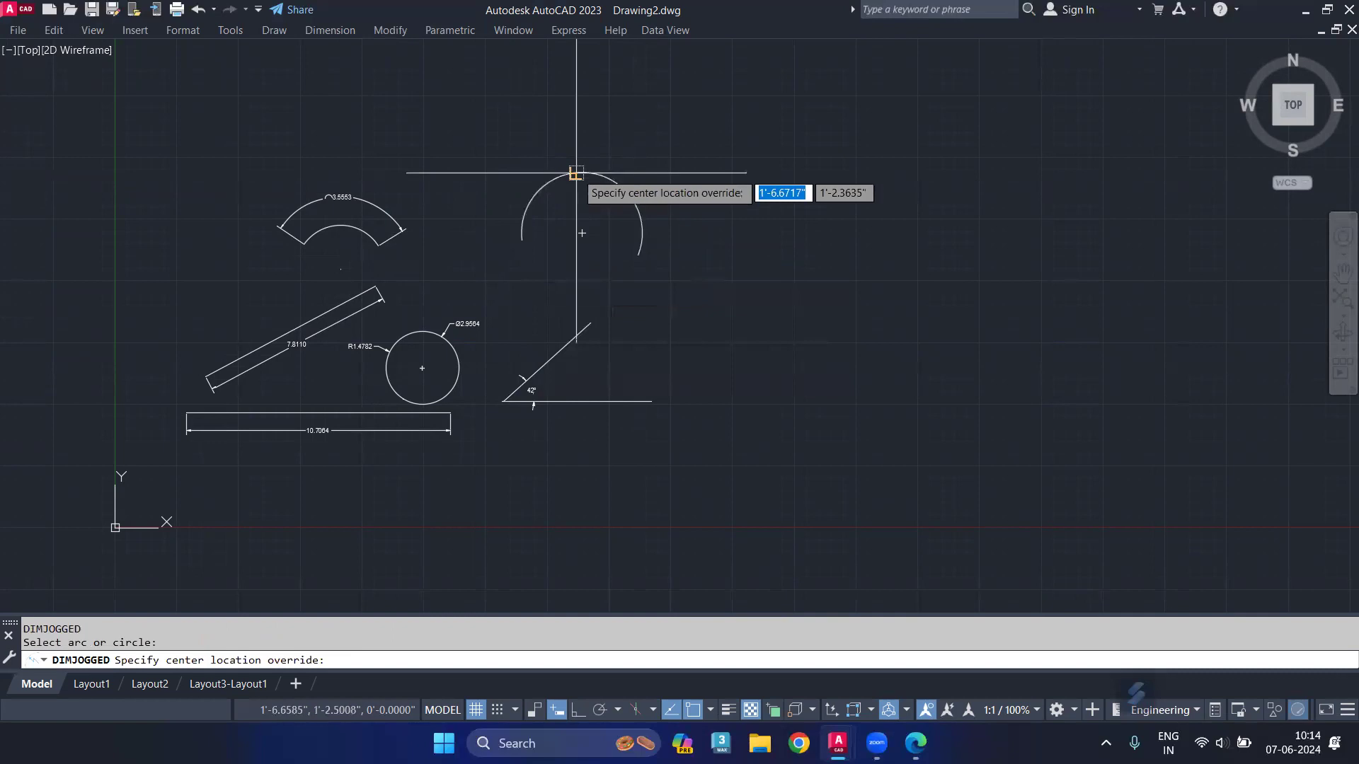
left_click(577, 209)
scroll(567, 204, "up", 5)
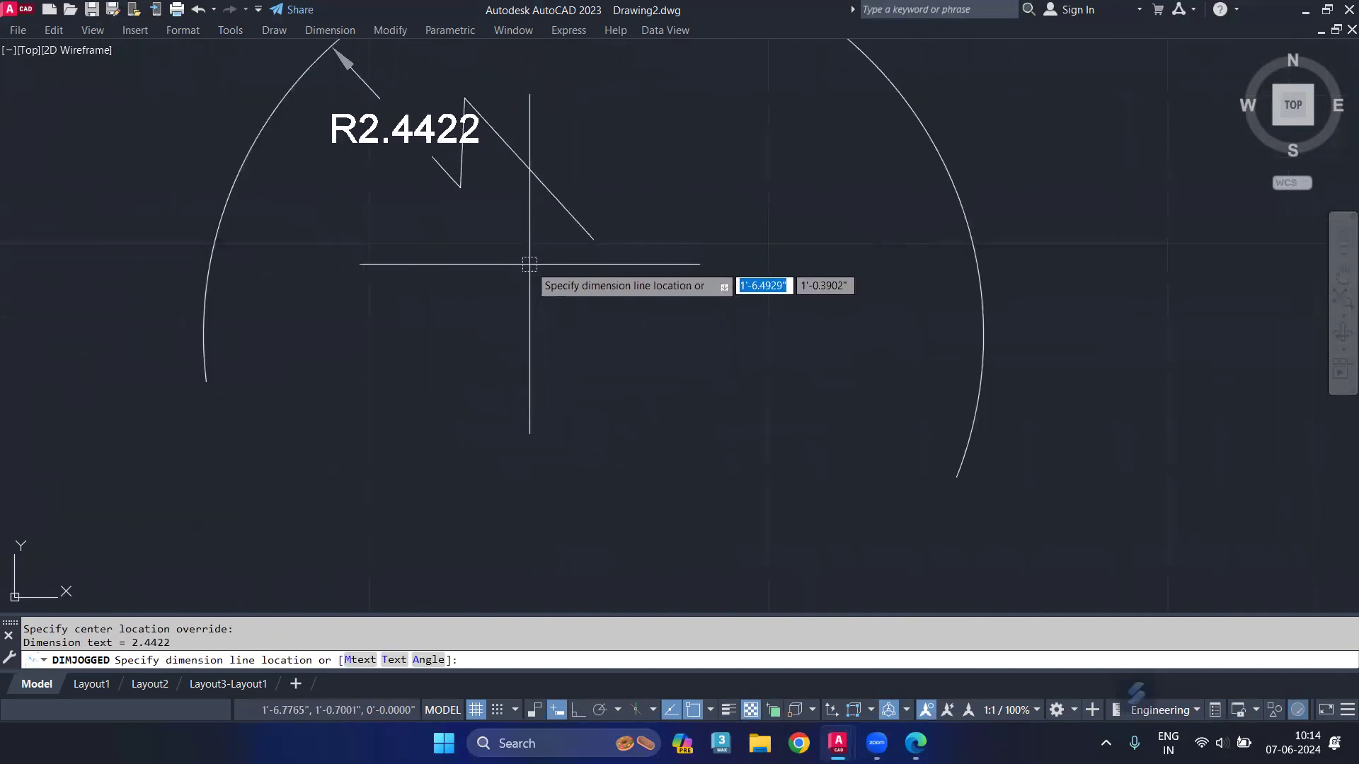
left_click(552, 305)
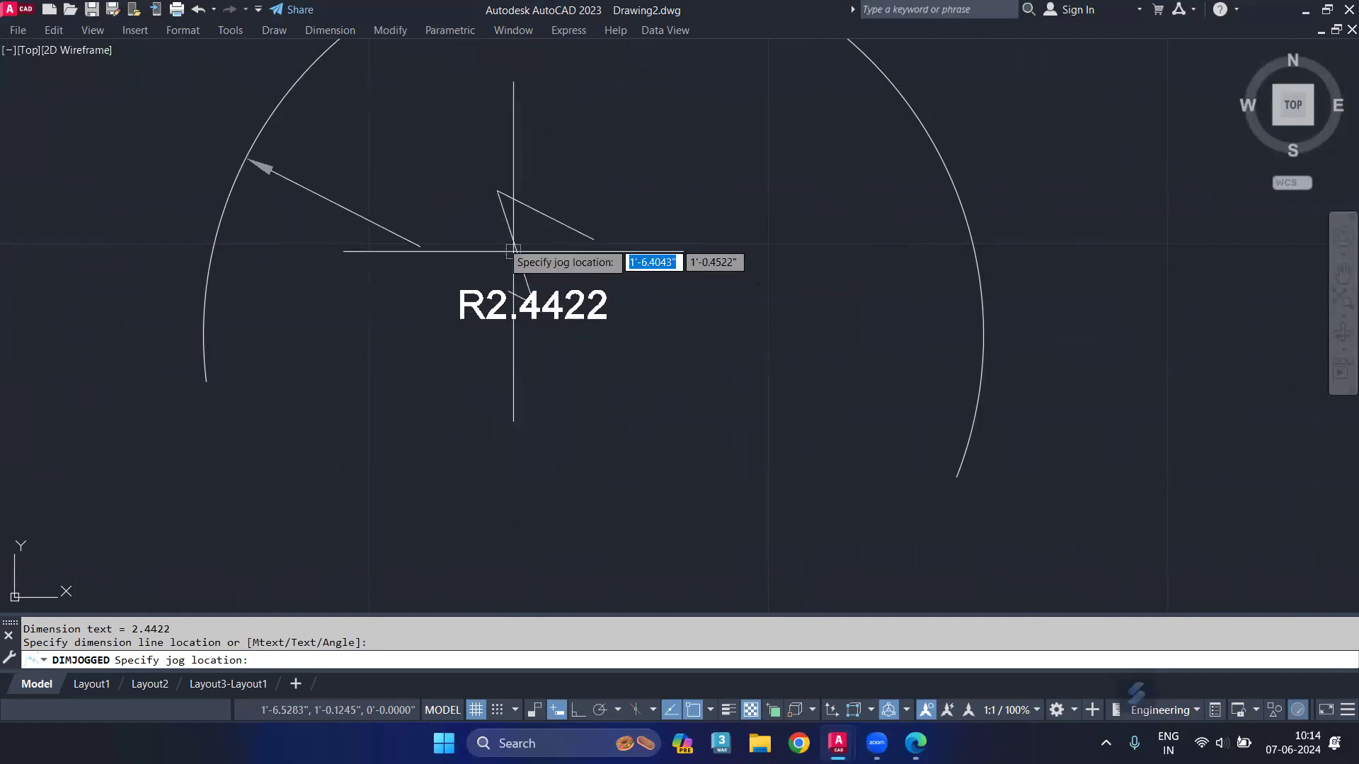
left_click(587, 354)
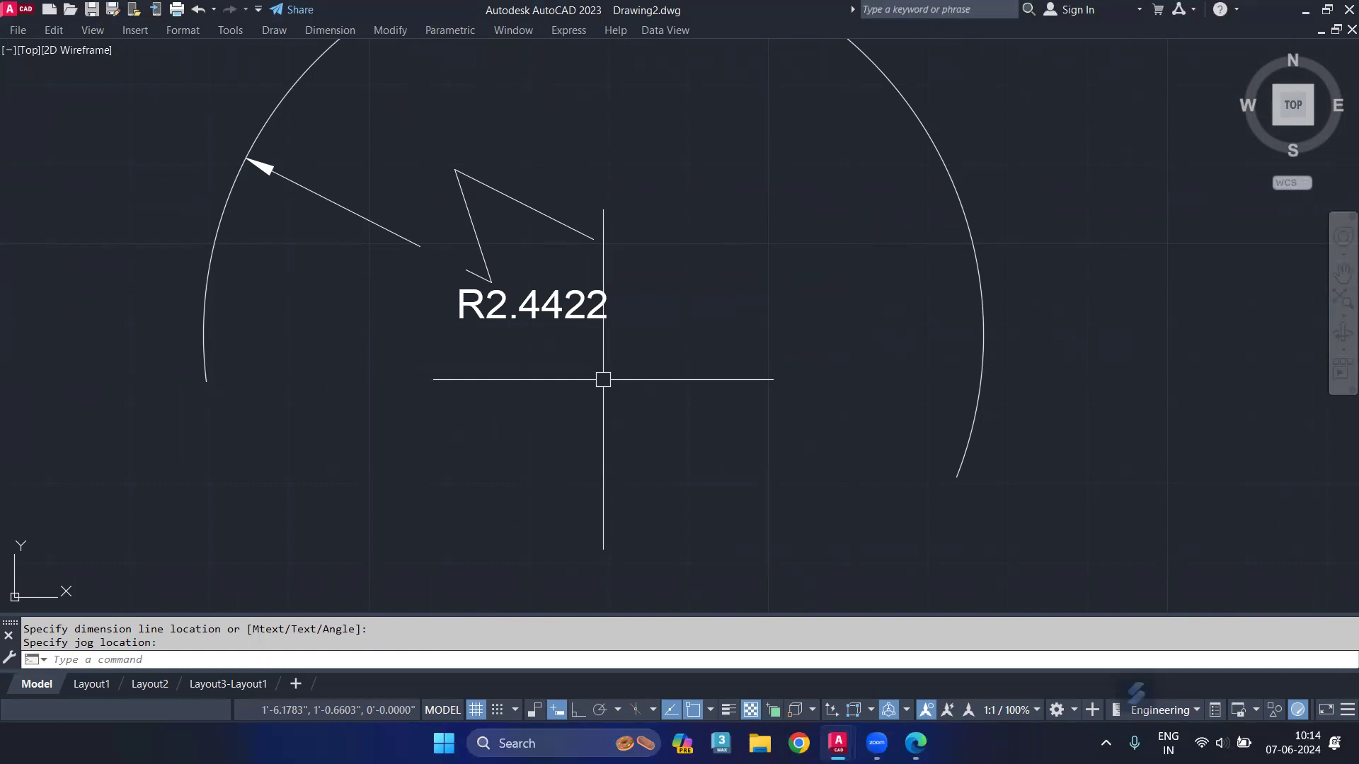
scroll(603, 379, "down", 6)
Place a first jog on the 10.7064 linear dimension with DJL.
middle_click_drag(507, 328, 793, 98)
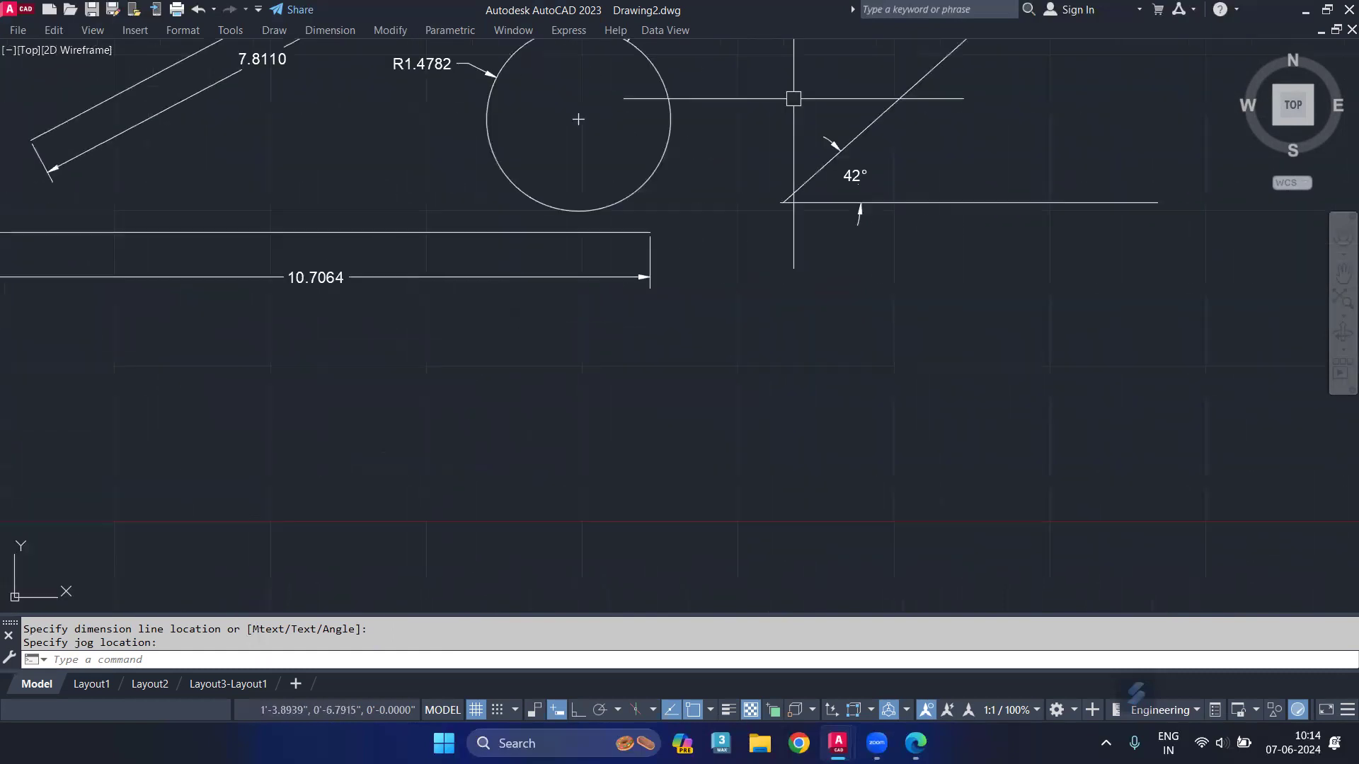
scroll(483, 285, "up", 4)
type("DJL")
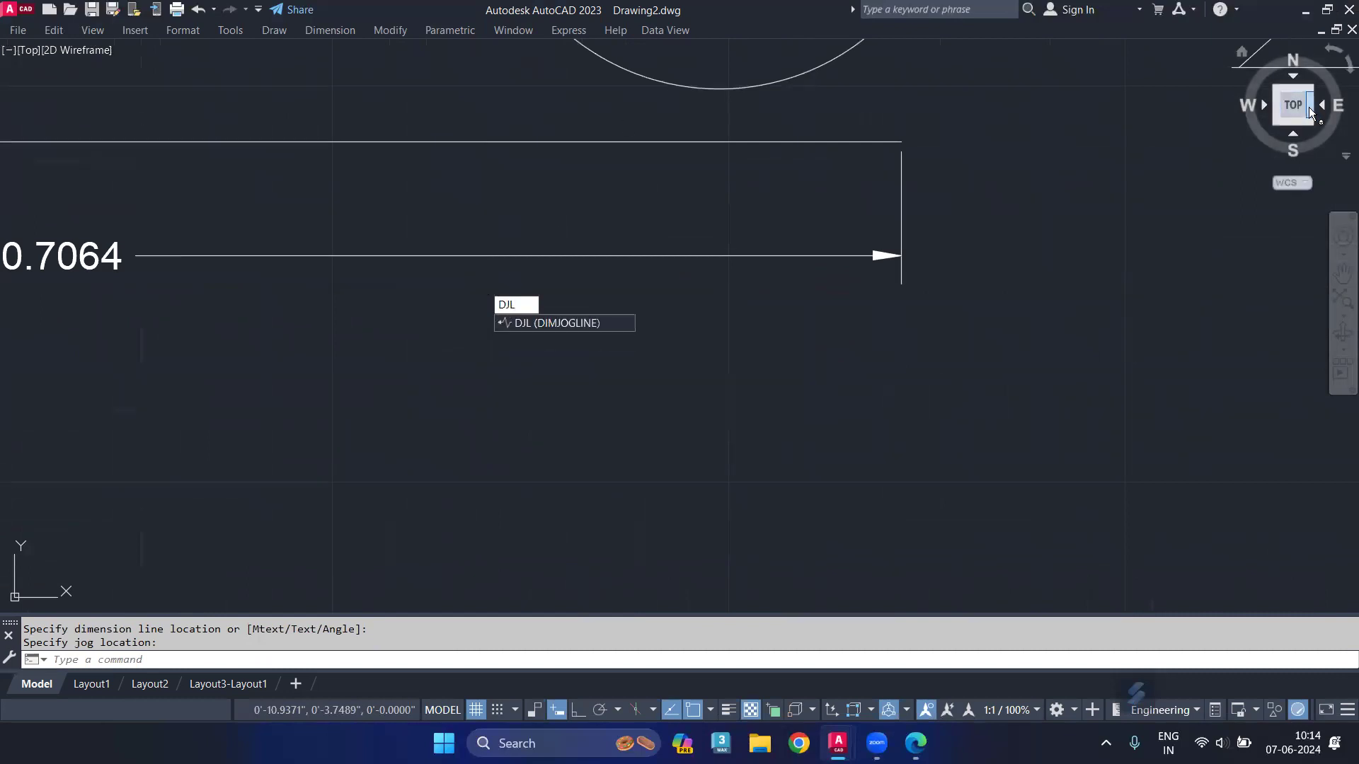
left_click(551, 322)
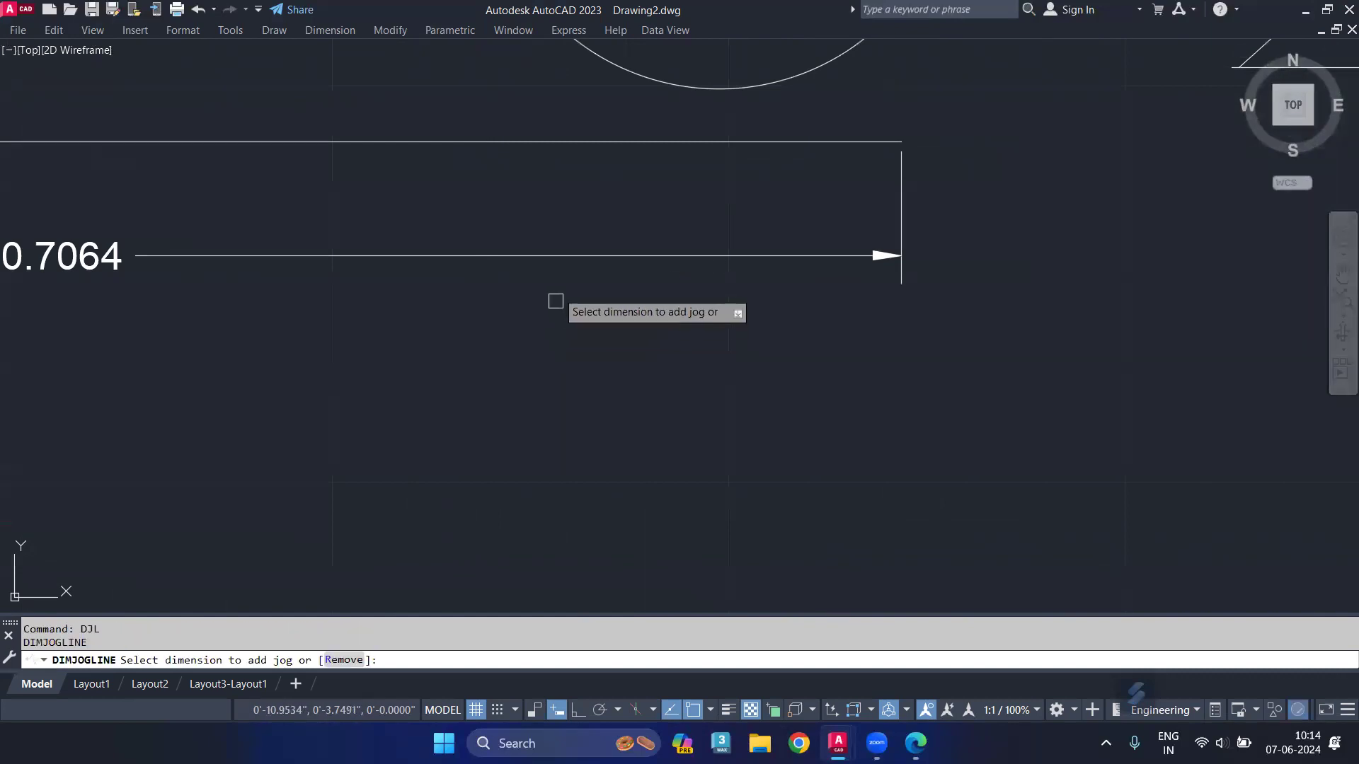
left_click(511, 254)
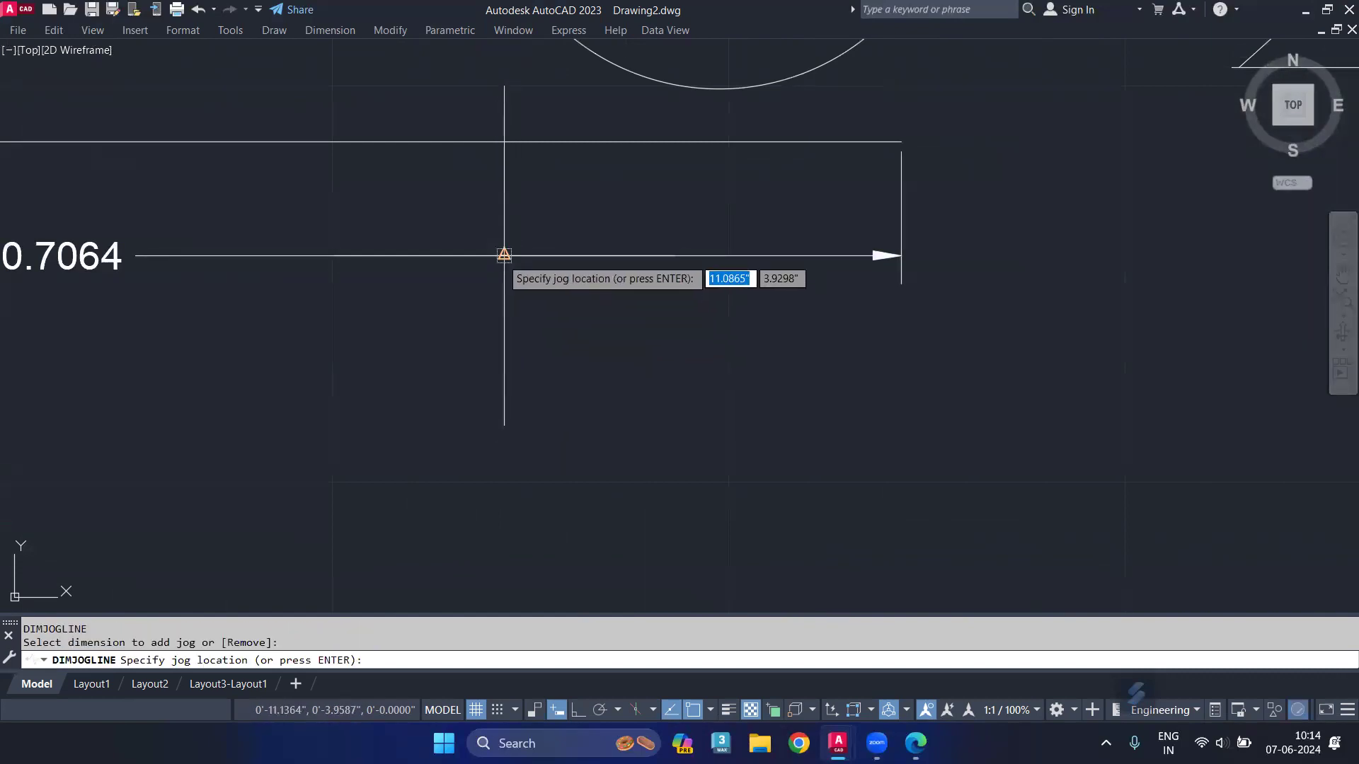
left_click(504, 255)
scroll(554, 281, "down", 3)
middle_click_drag(552, 315, 761, 358)
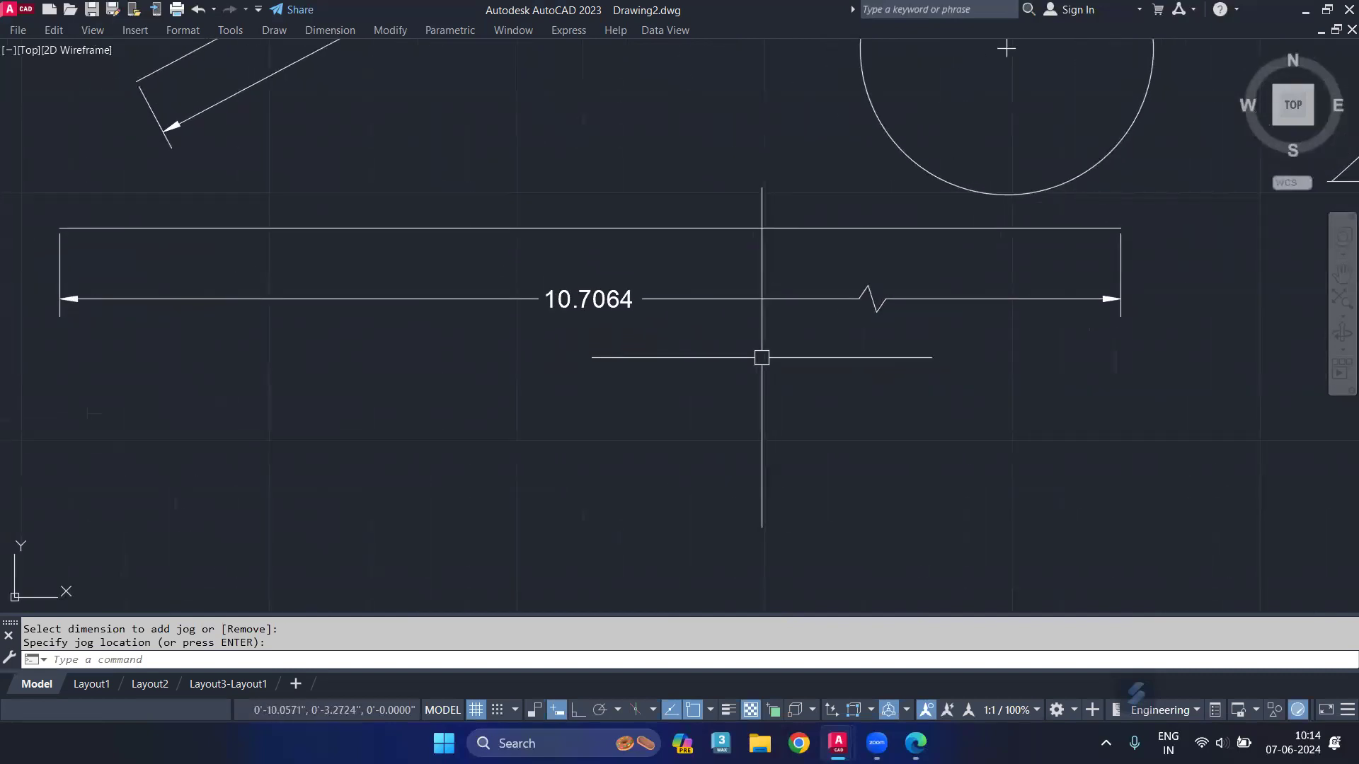
middle_click_drag(688, 349, 773, 350)
type("D")
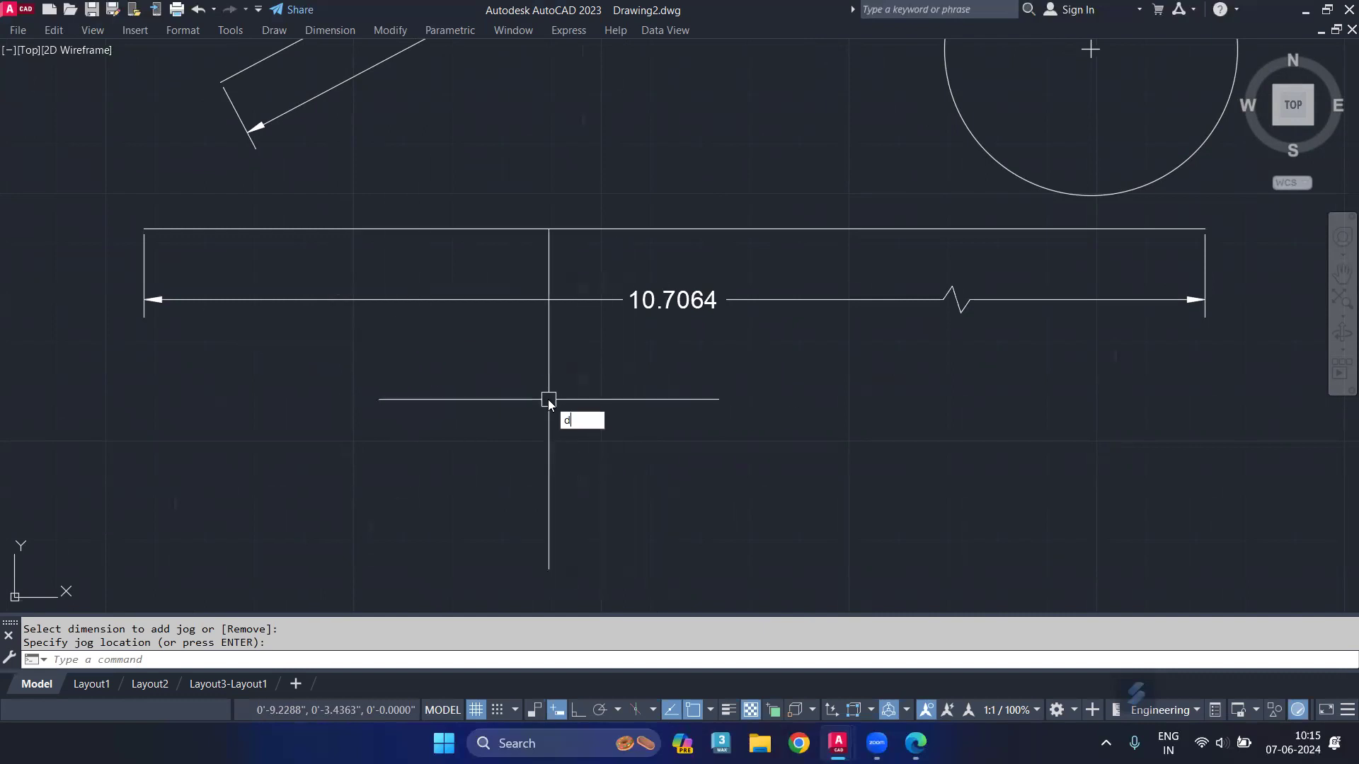
Add the jog again on the 10.7064 dimension line's left portion.
type("jl")
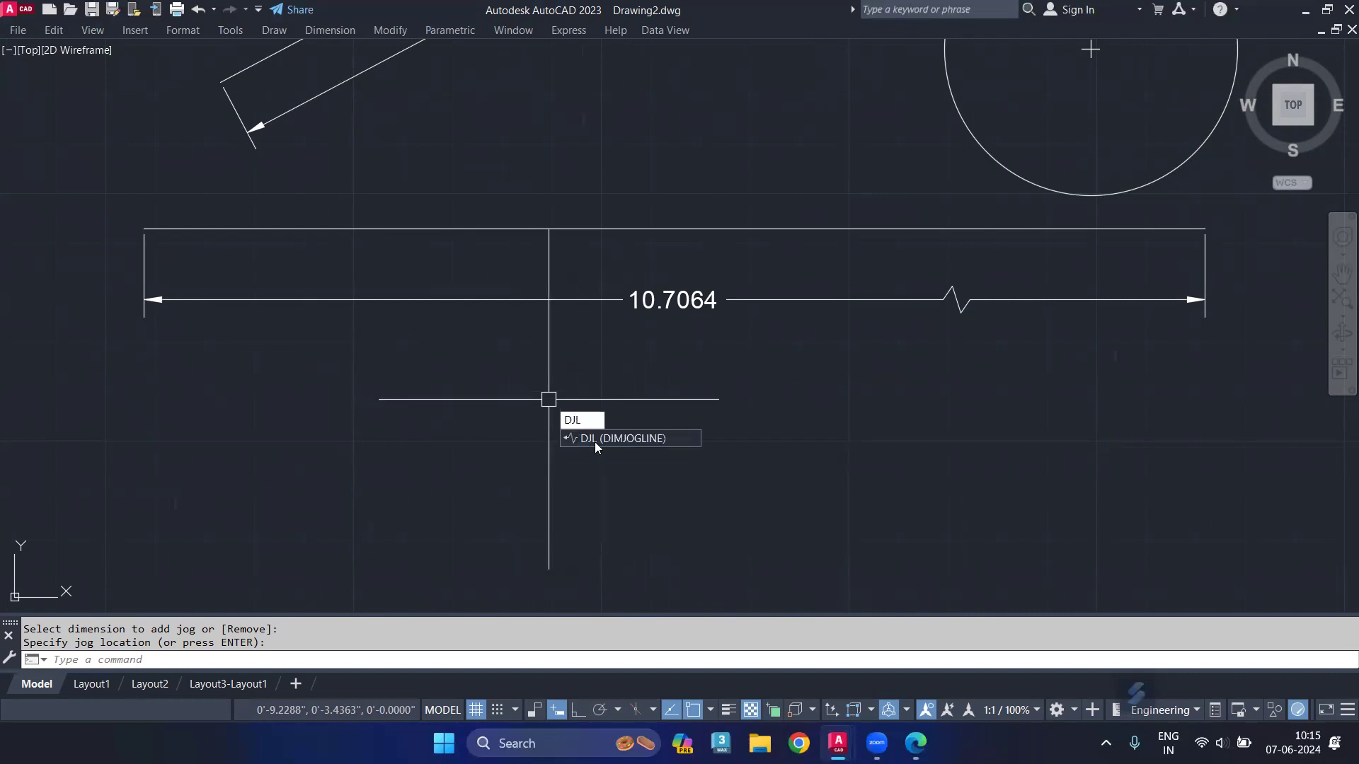
key("Return")
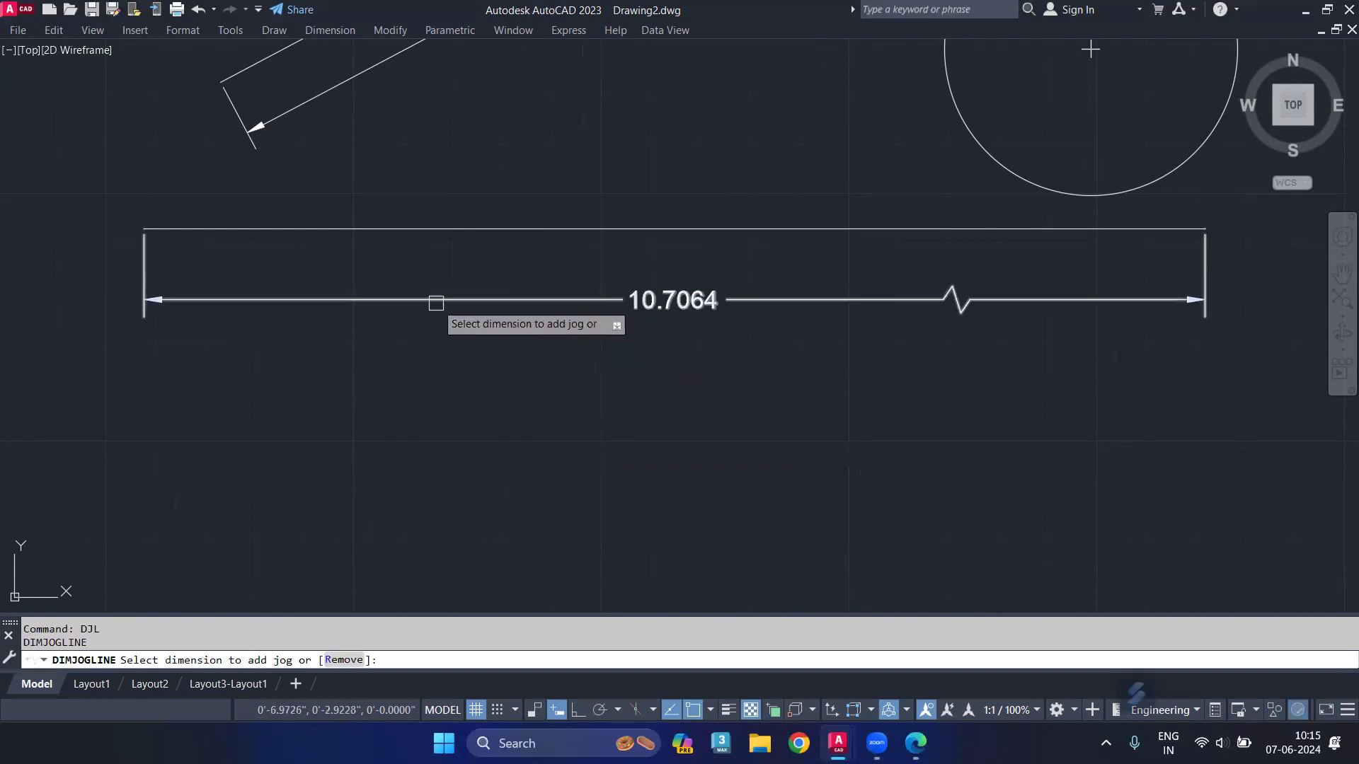
left_click(435, 300)
left_click(411, 300)
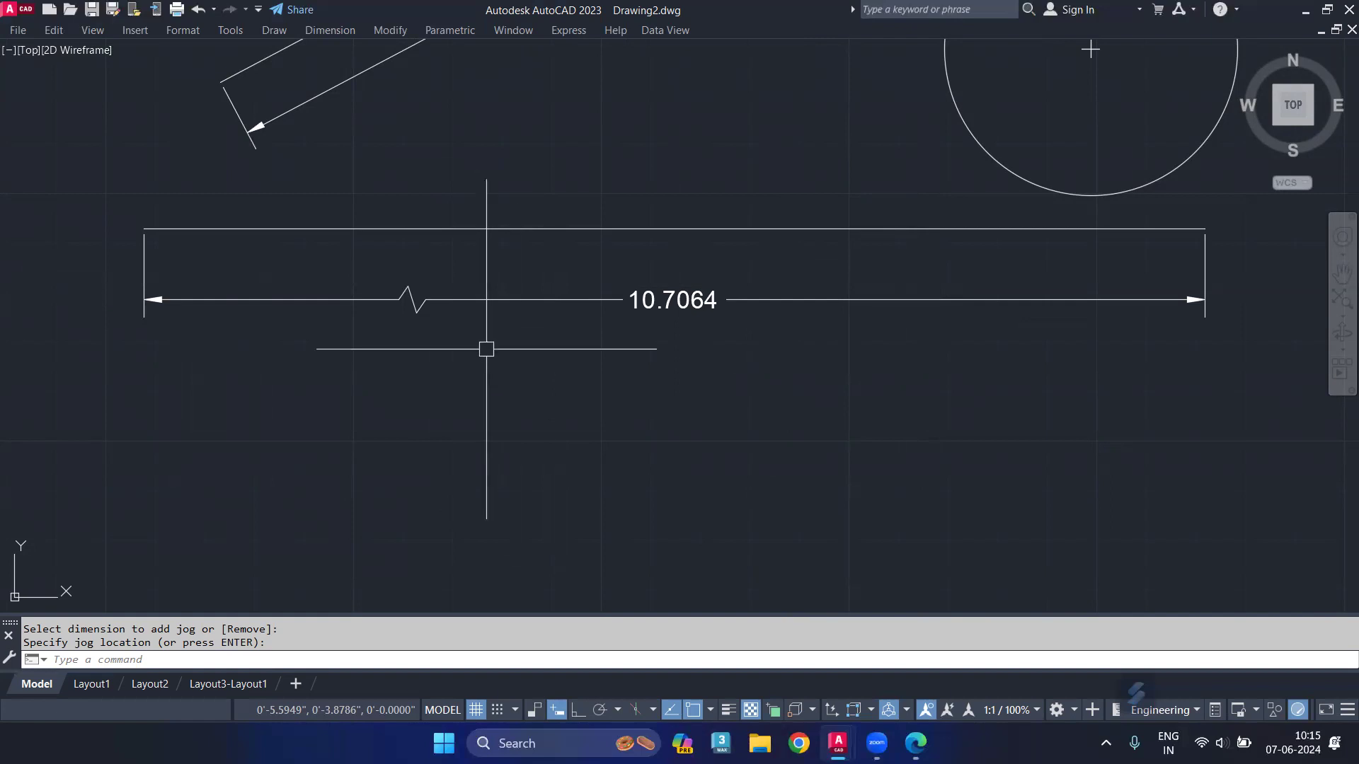
scroll(495, 205, "down", 4)
mouse_move(494, 206)
middle_mouse_down()
mouse_move(494, 227)
mouse_move(638, 211)
middle_mouse_up()
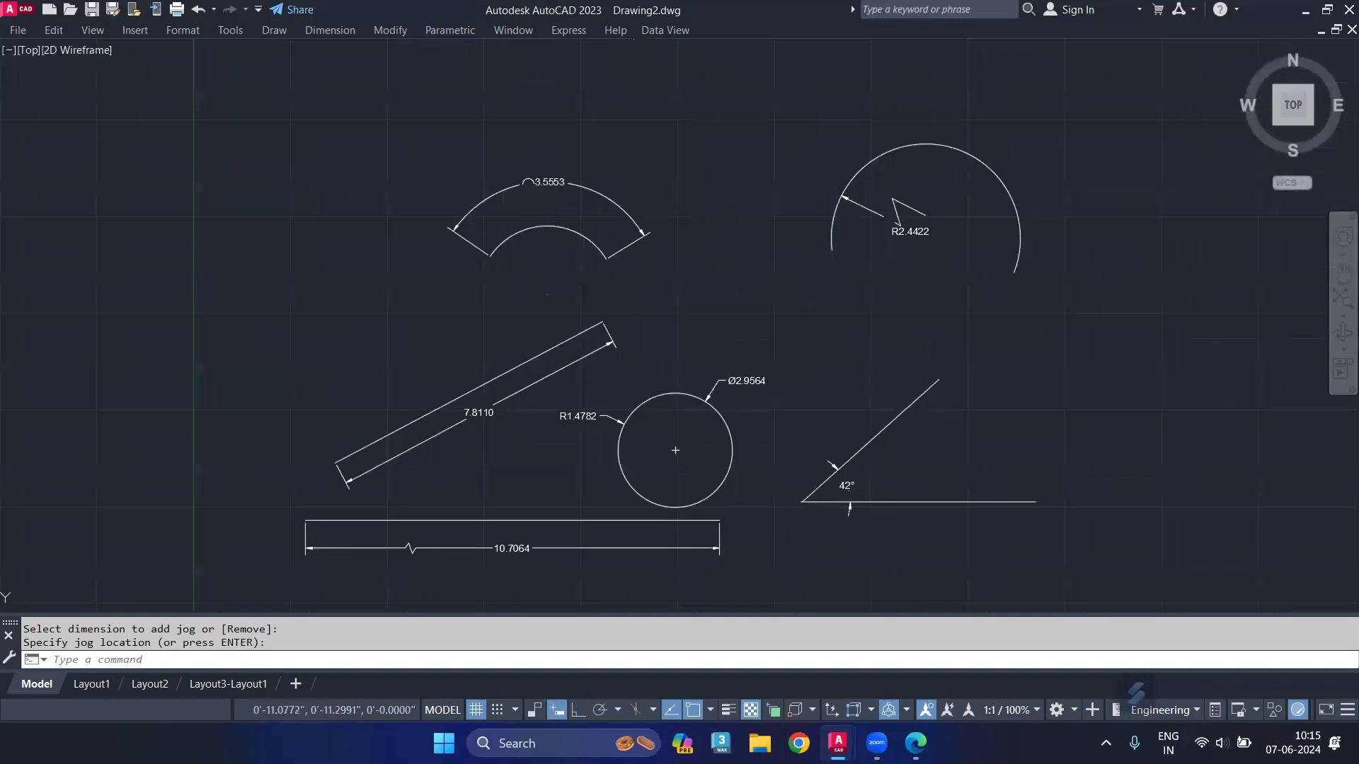
Drag the R2.4422 dimension text to a new spot inside its arc.
scroll(909, 228, "up", 2)
left_click(887, 266)
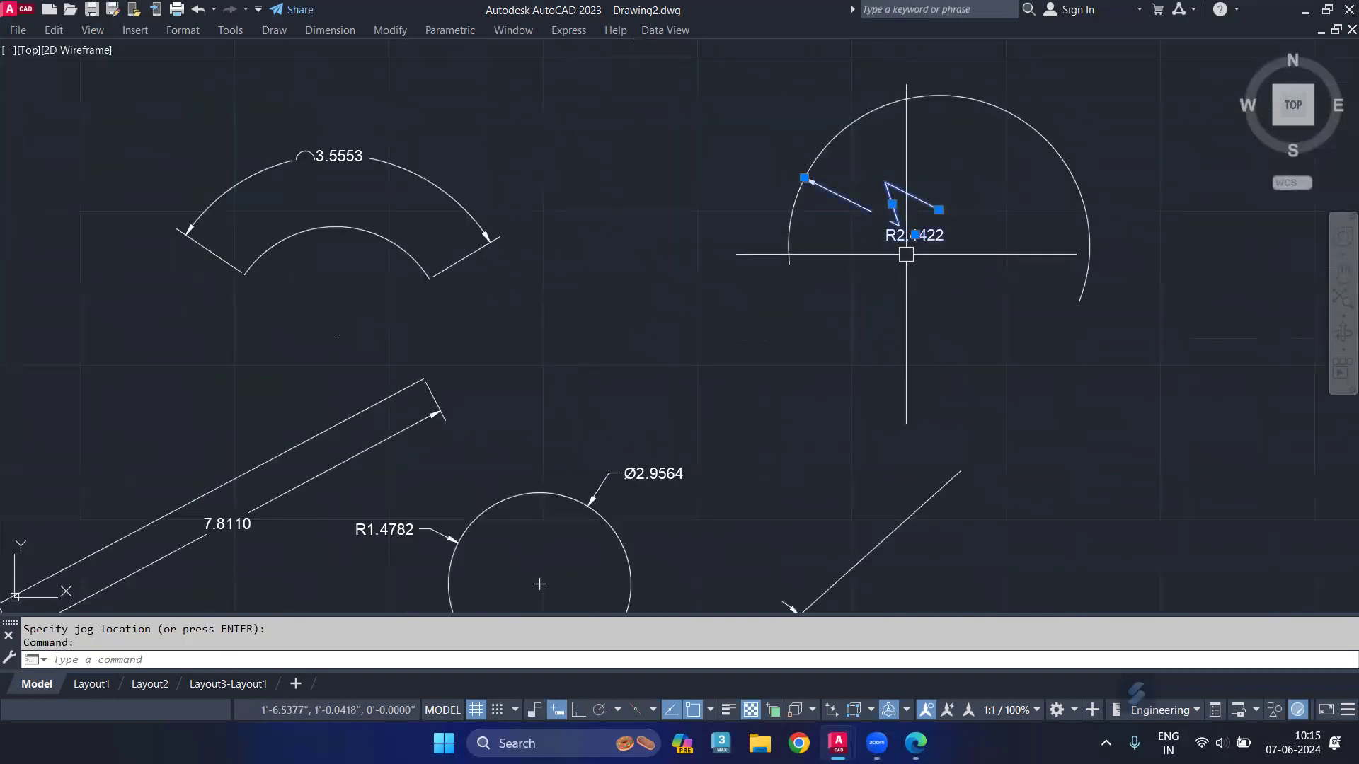
scroll(914, 246, "up", 2)
left_click(920, 219)
left_click(808, 215)
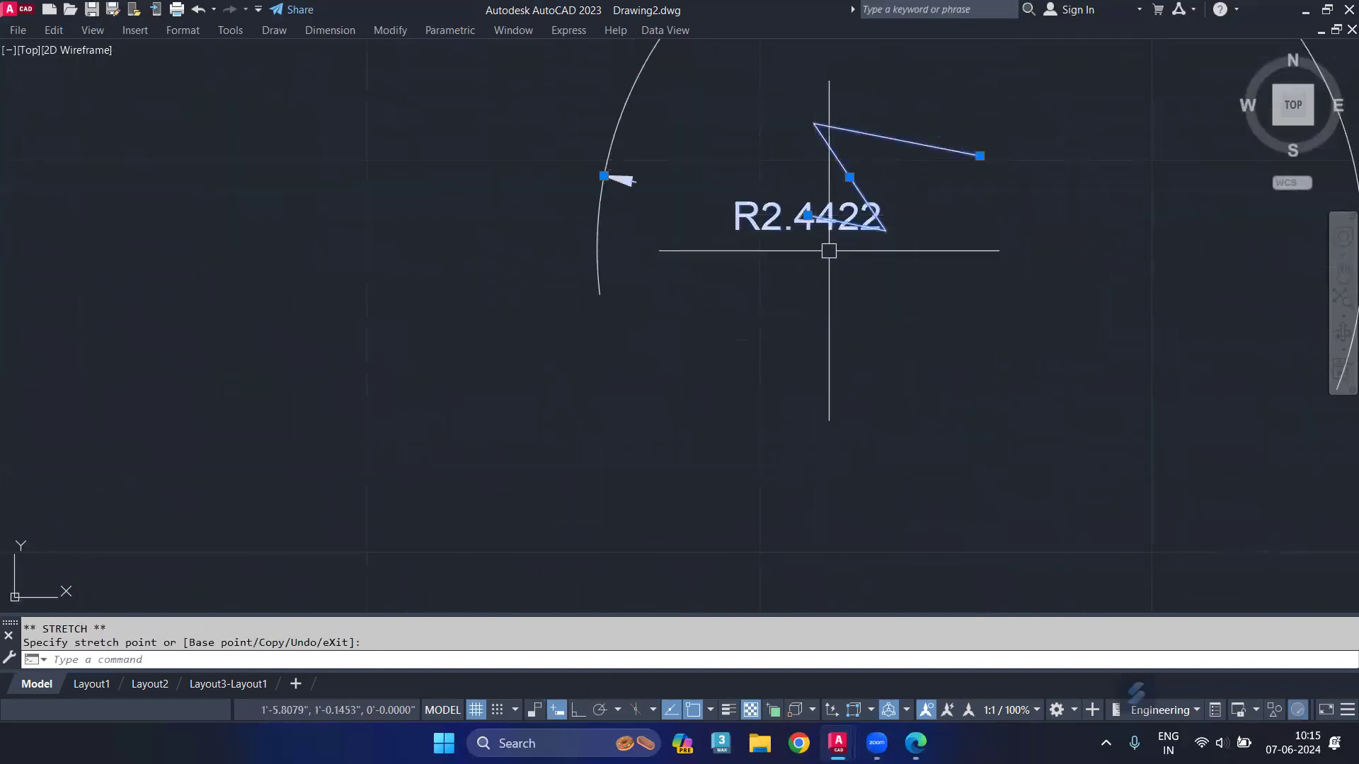
key("Escape")
scroll(555, 260, "down", 3)
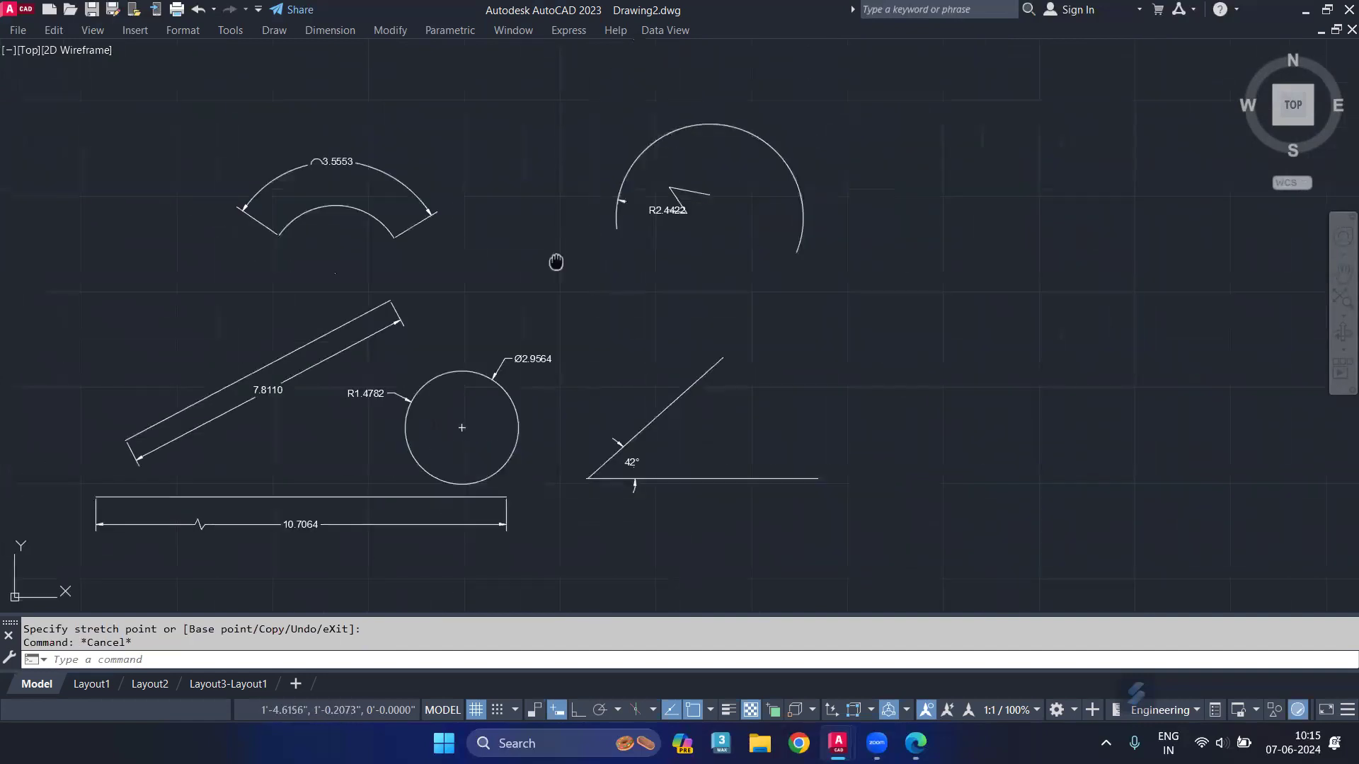
scroll(448, 197, "up", 1)
middle_click_drag(421, 278, 443, 252)
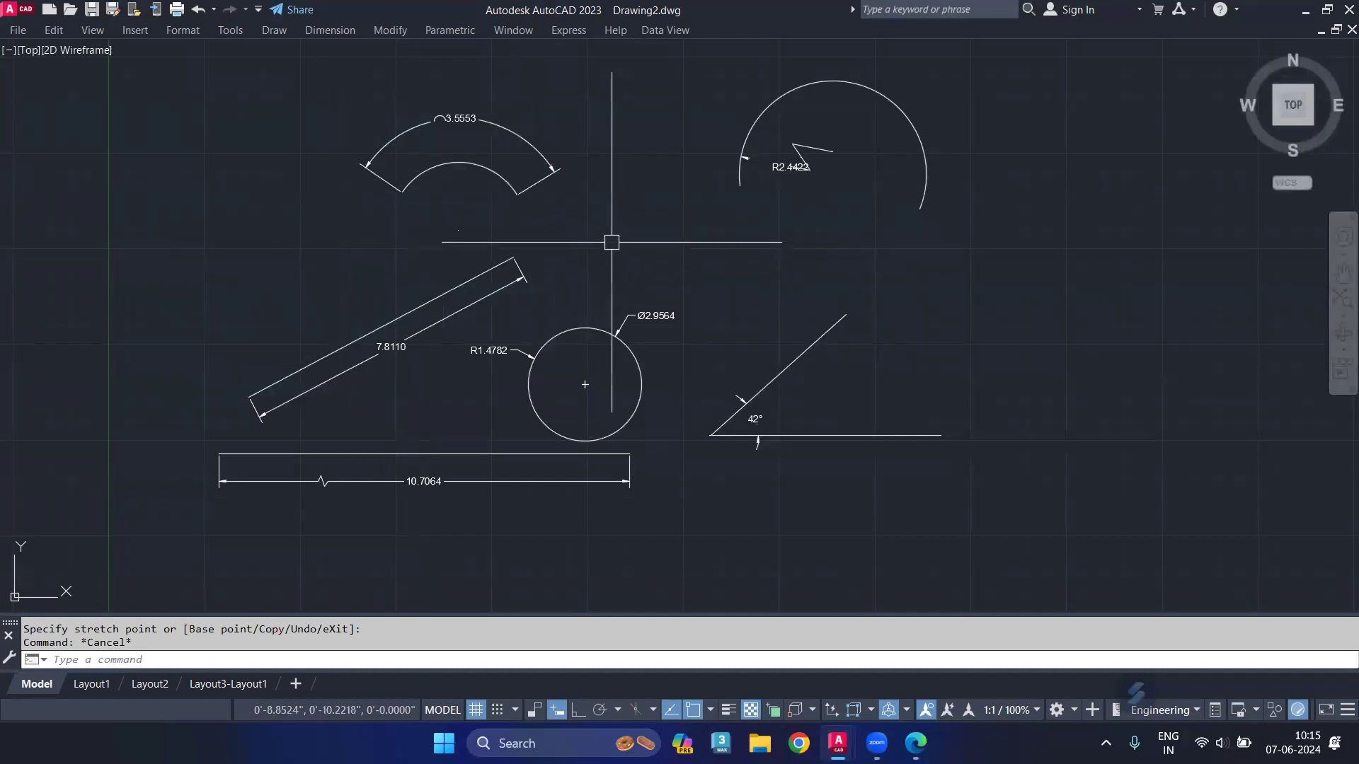
Draw a horizontal line in the empty area right of the shapes.
middle_click_drag(674, 257, 138, 191)
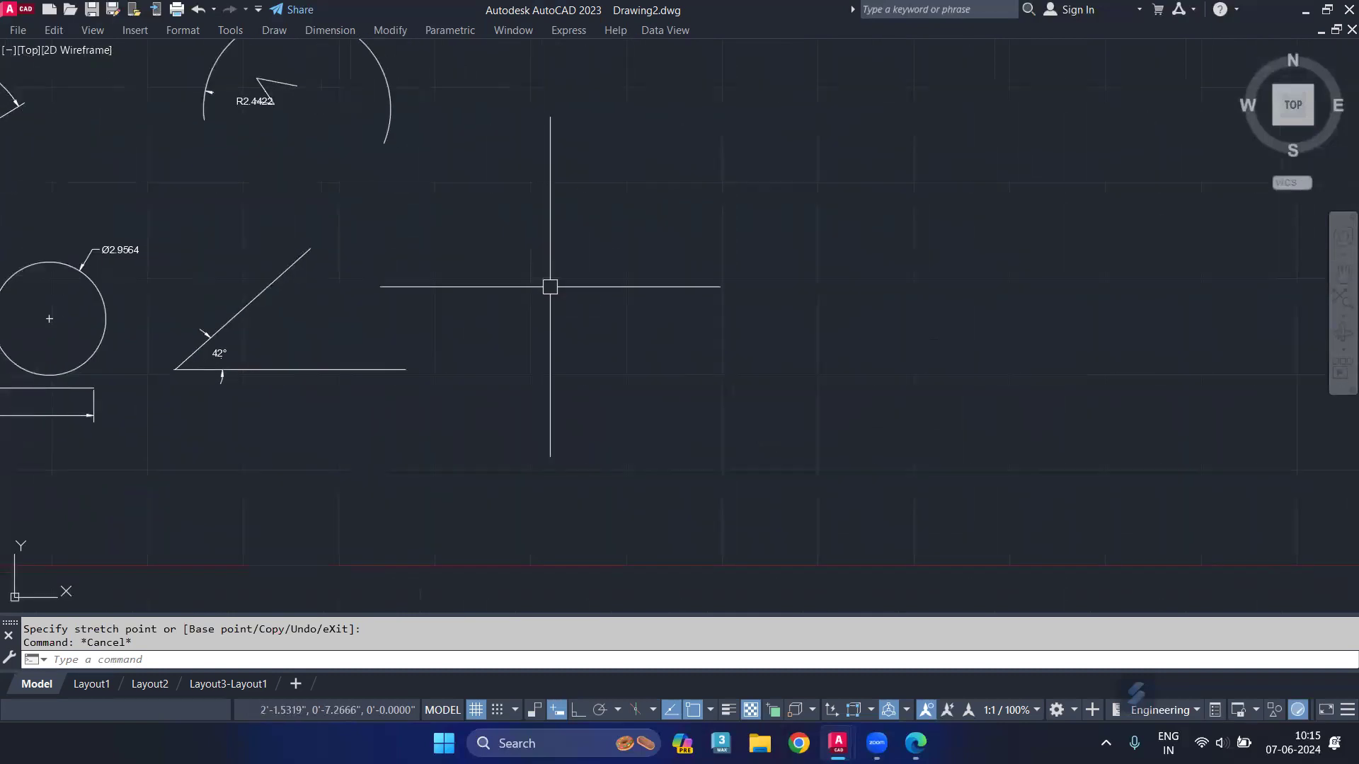
type("l")
key("Return")
left_click(514, 281)
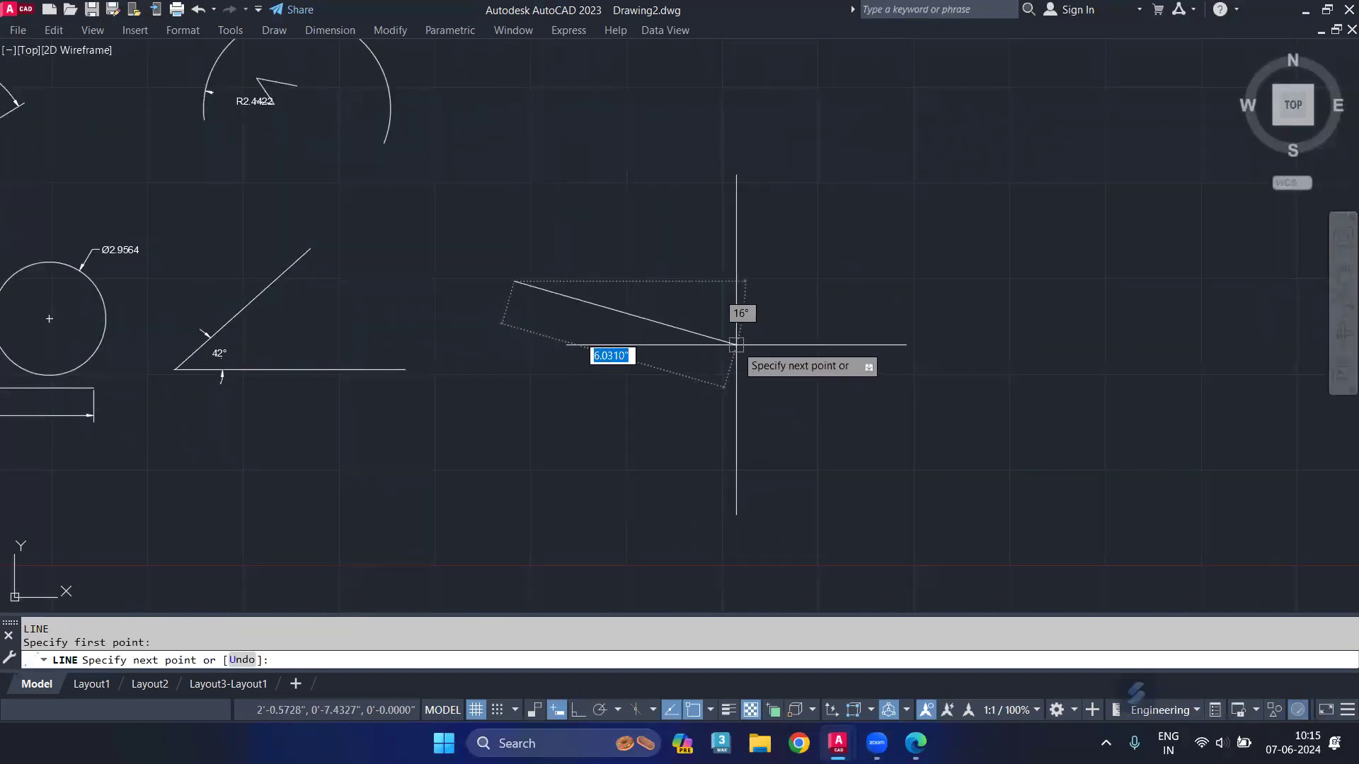
key("F8")
left_click(814, 320)
key("Return")
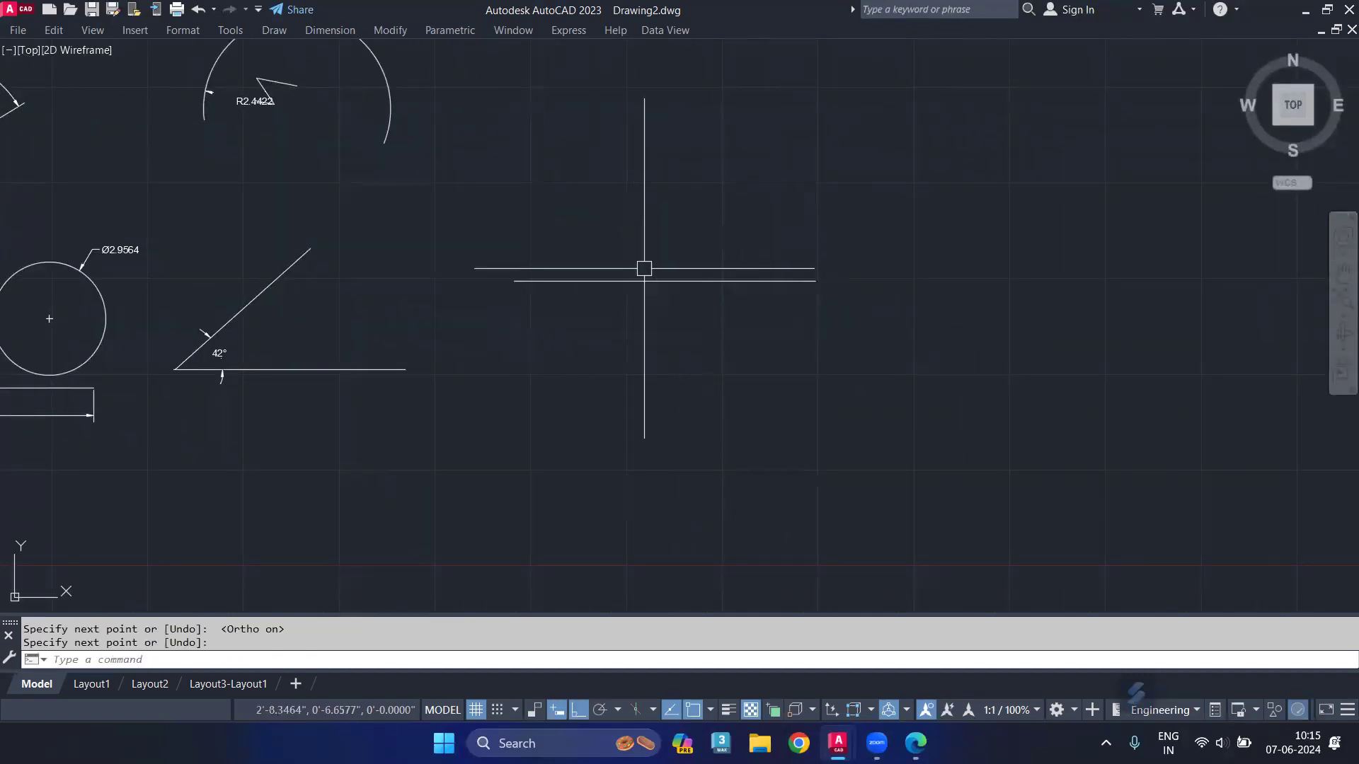
Copy the line as a 5-item array, spaced end to end.
left_click(641, 279)
key("Return")
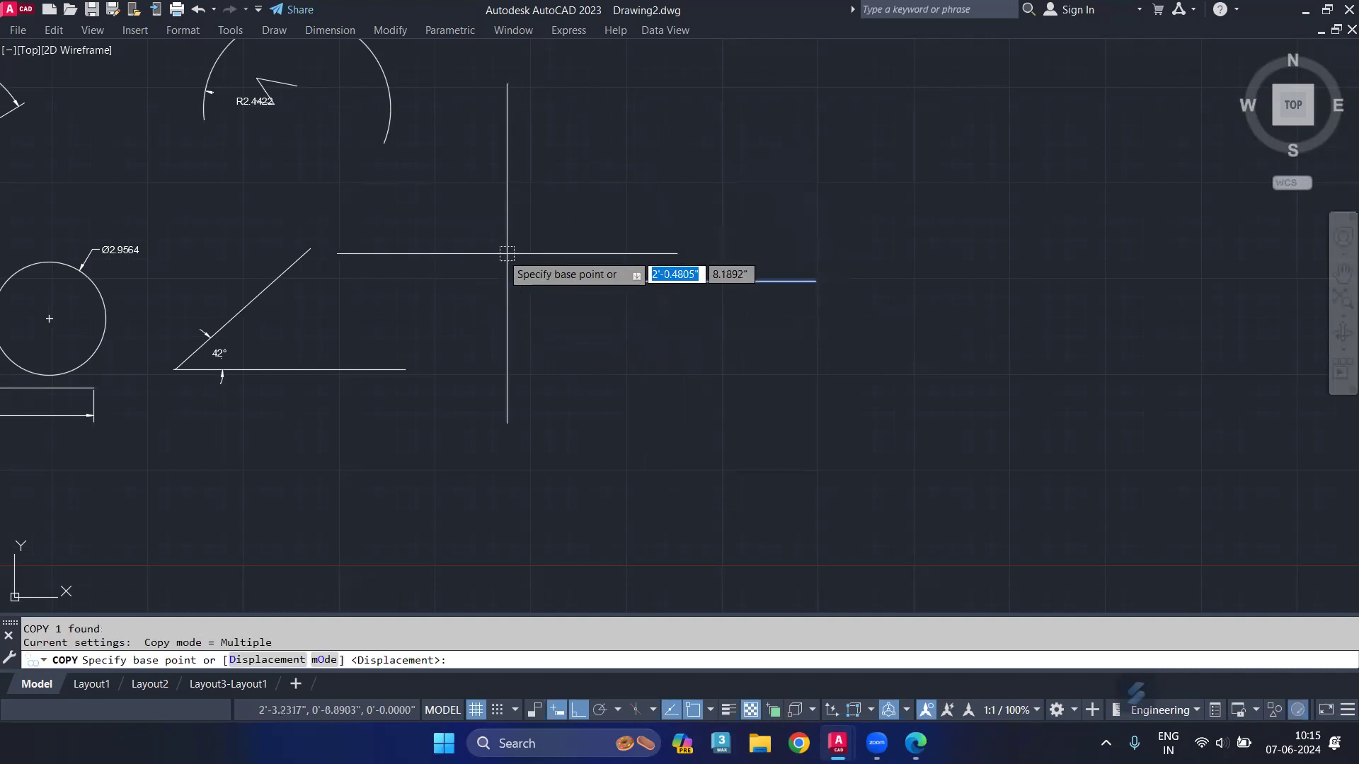
left_click(514, 281)
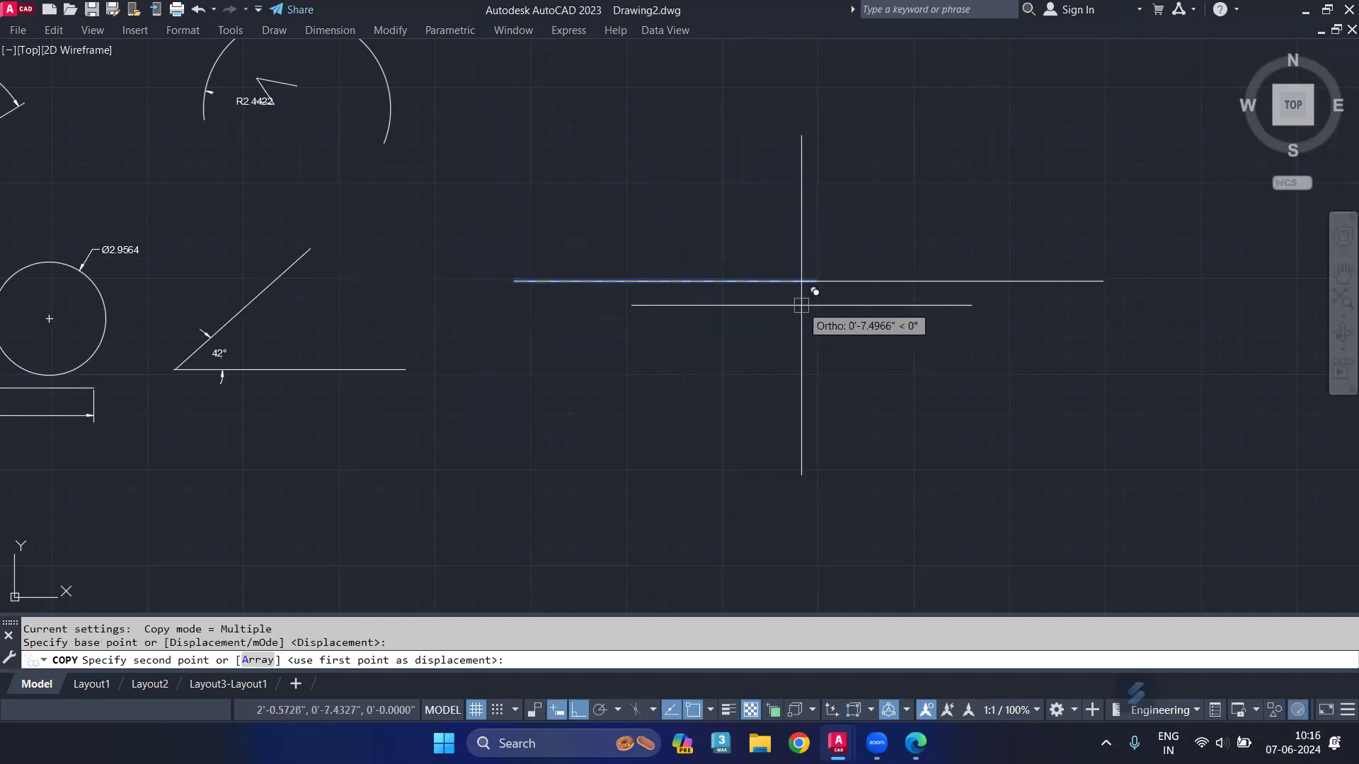
type("a")
key("Return")
key("Return")
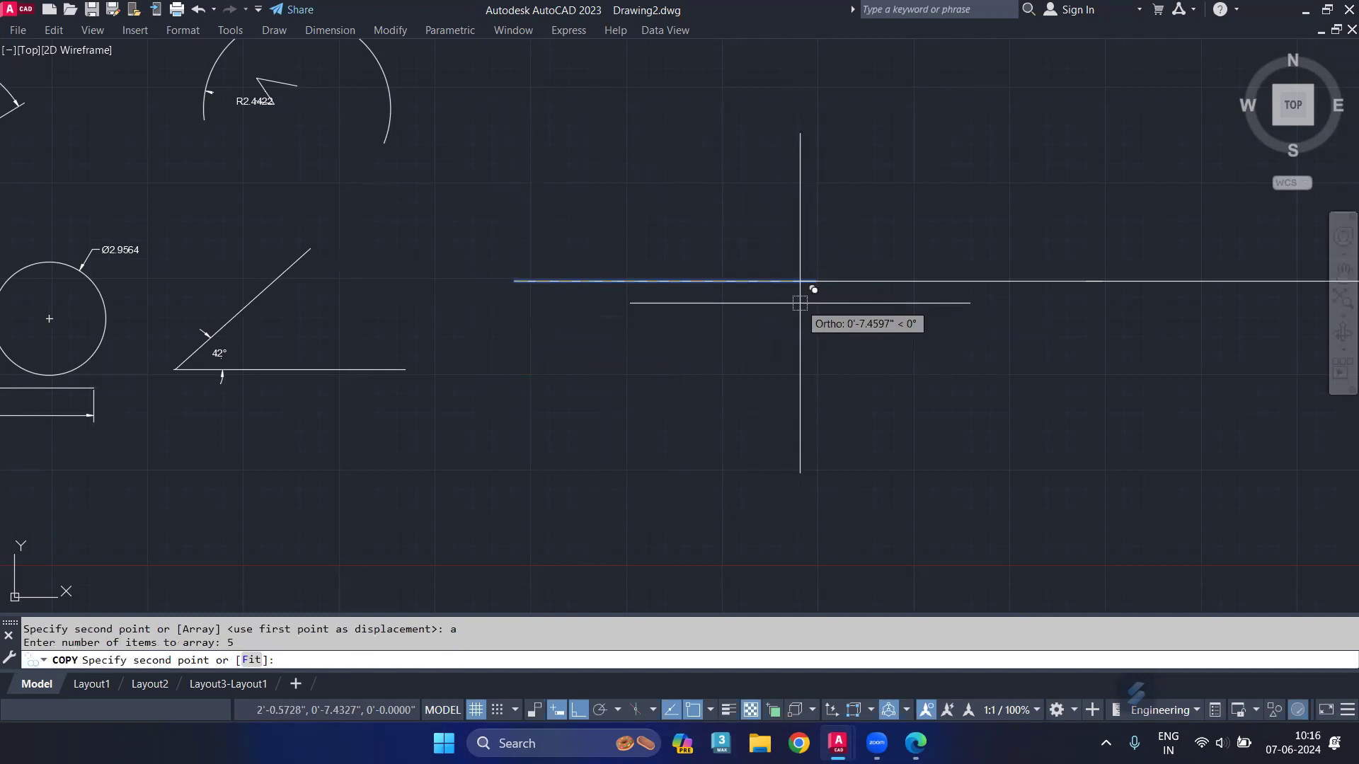
left_click(812, 281)
key("Return")
scroll(819, 310, "down", 4)
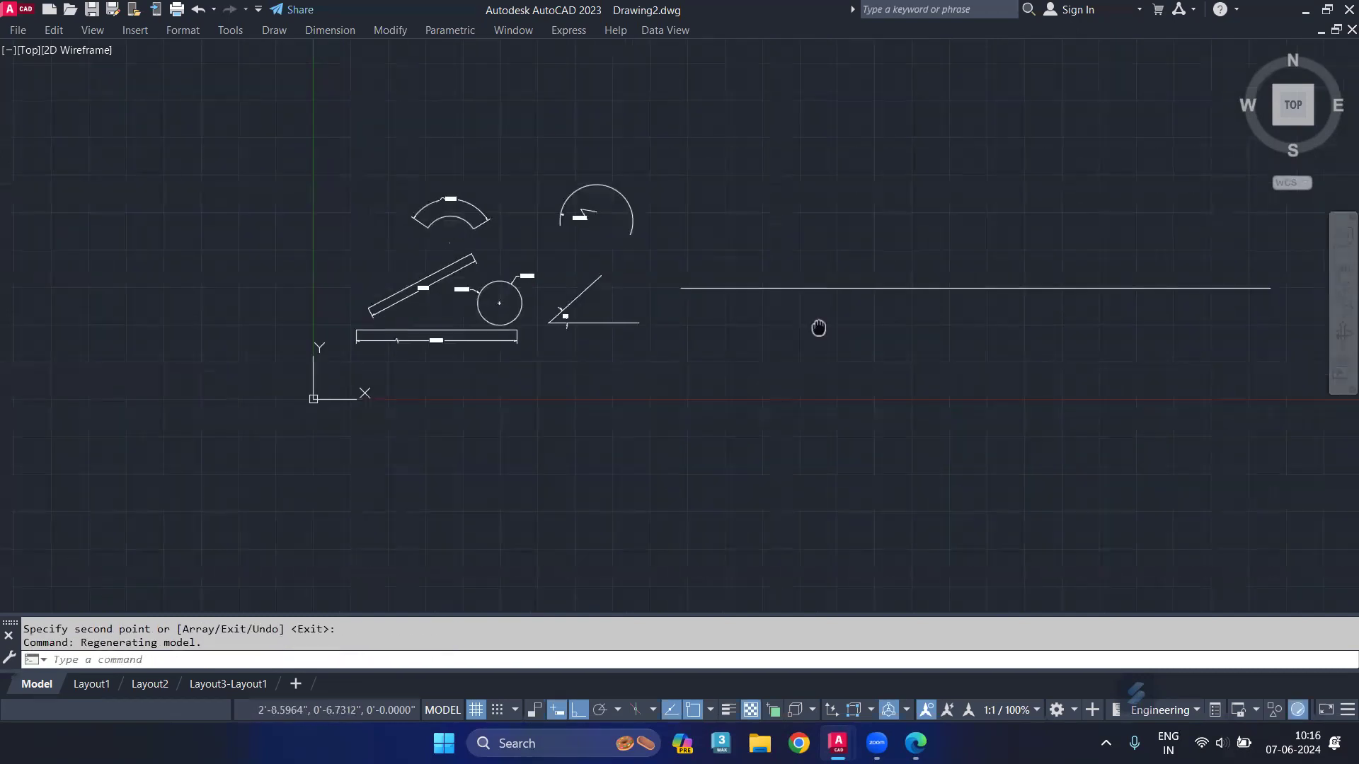
Dimension the long line's first segment with a 7.8659 linear dimension just below it.
type("dli")
key("Return")
scroll(527, 260, "up", 3)
scroll(528, 276, "up", 2)
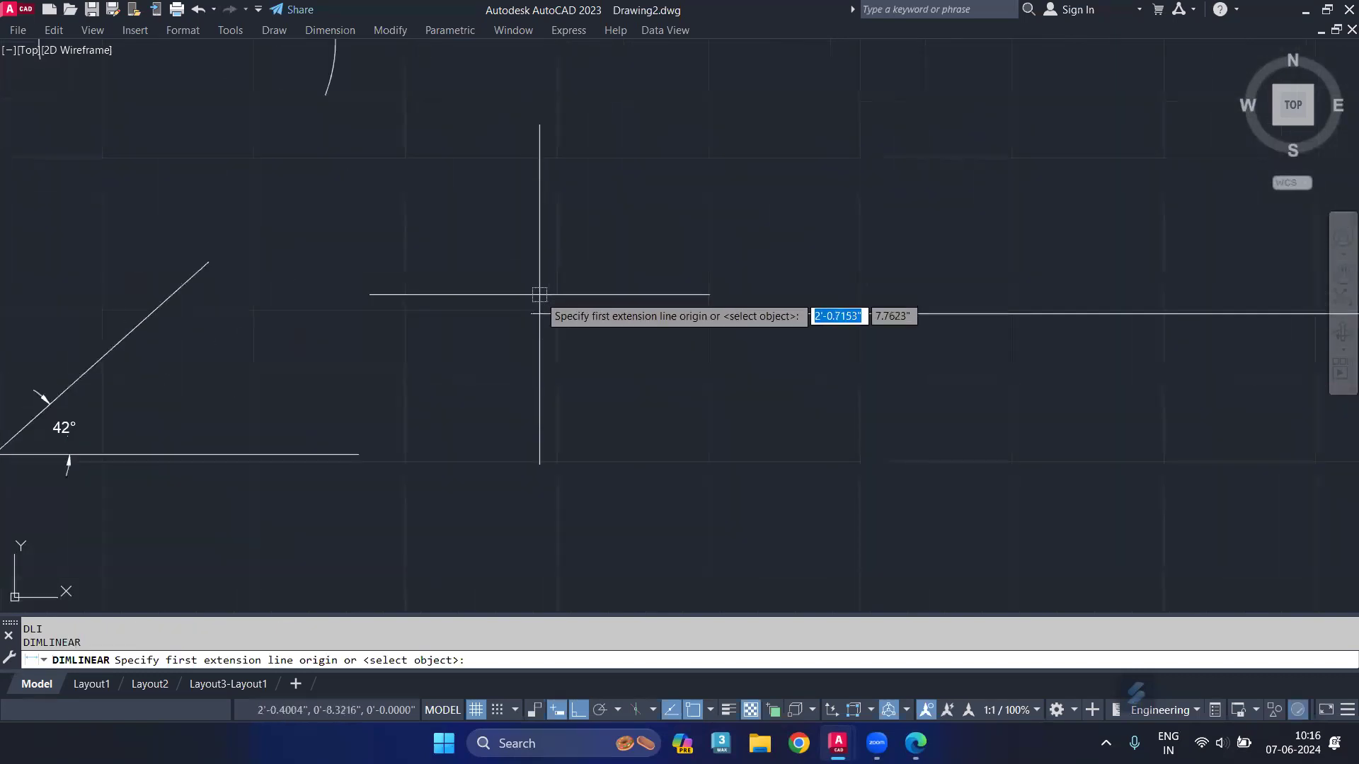
left_click(532, 312)
scroll(637, 318, "up", 2)
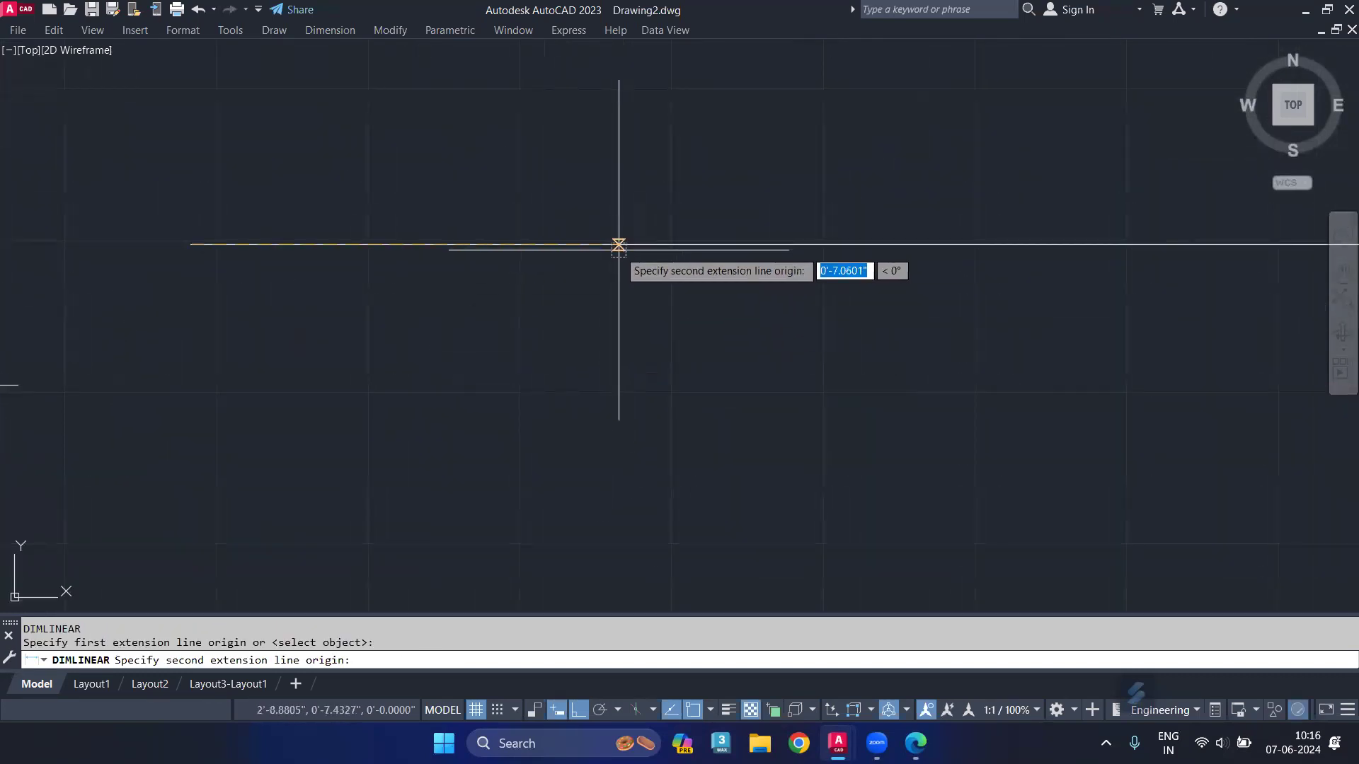
left_click(667, 242)
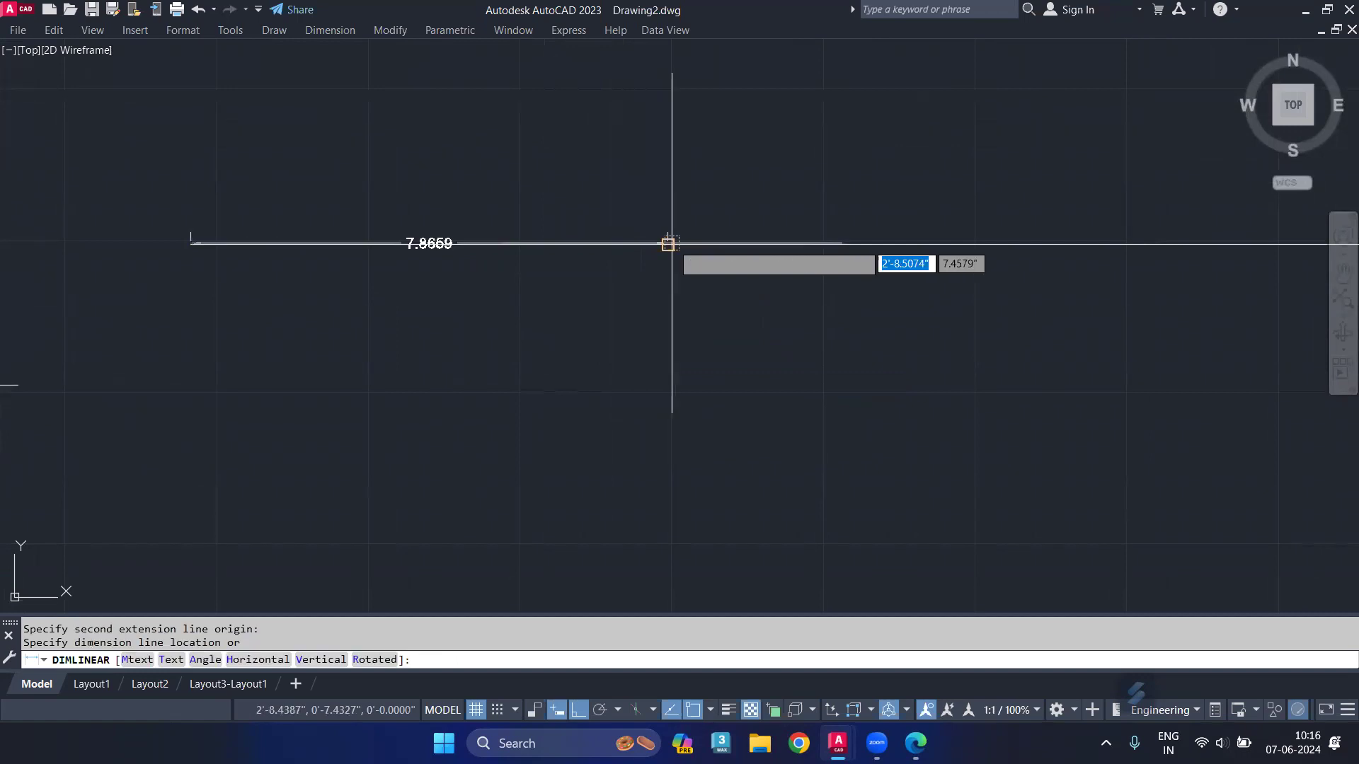
left_click(637, 279)
middle_click_drag(755, 325, 651, 326)
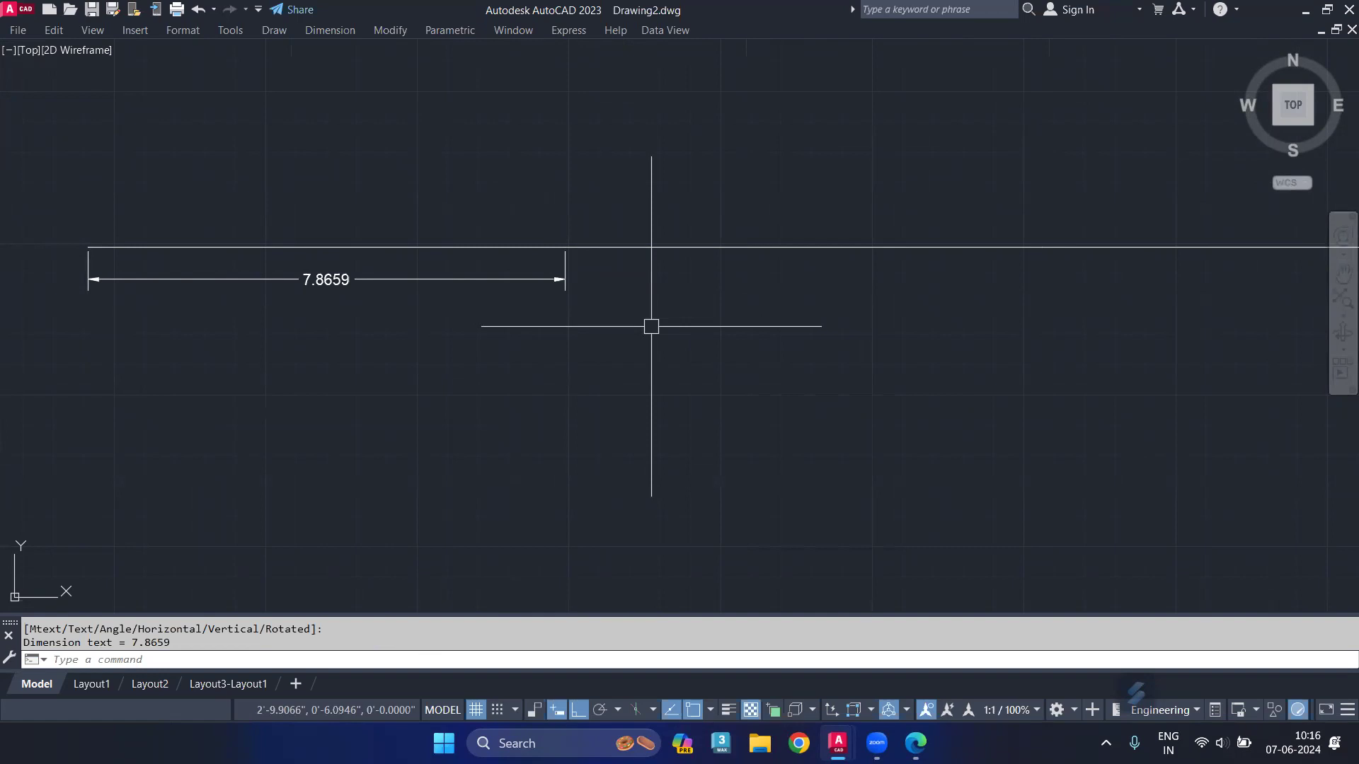
Continue the chain across the remaining four segments, each measuring 7.8659.
type("dco")
key("Return")
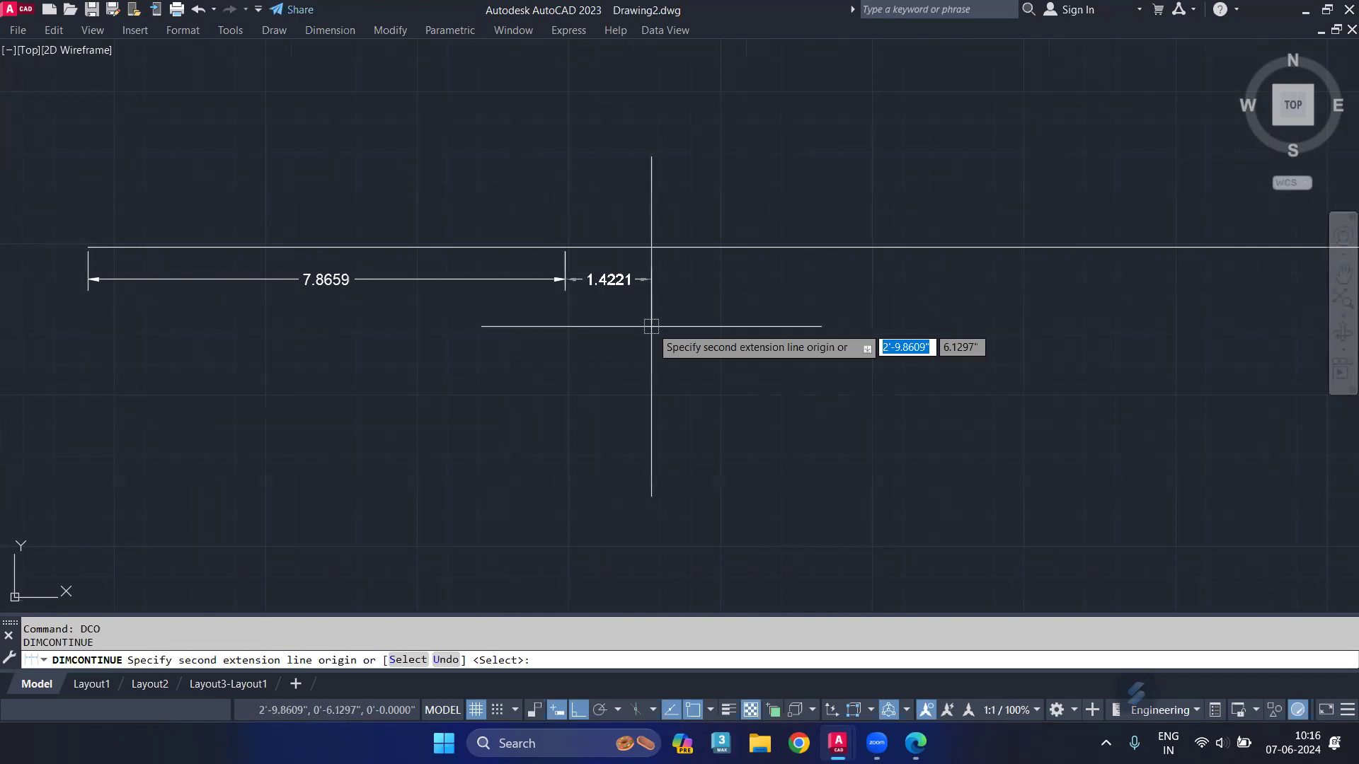
scroll(665, 290, "down", 3)
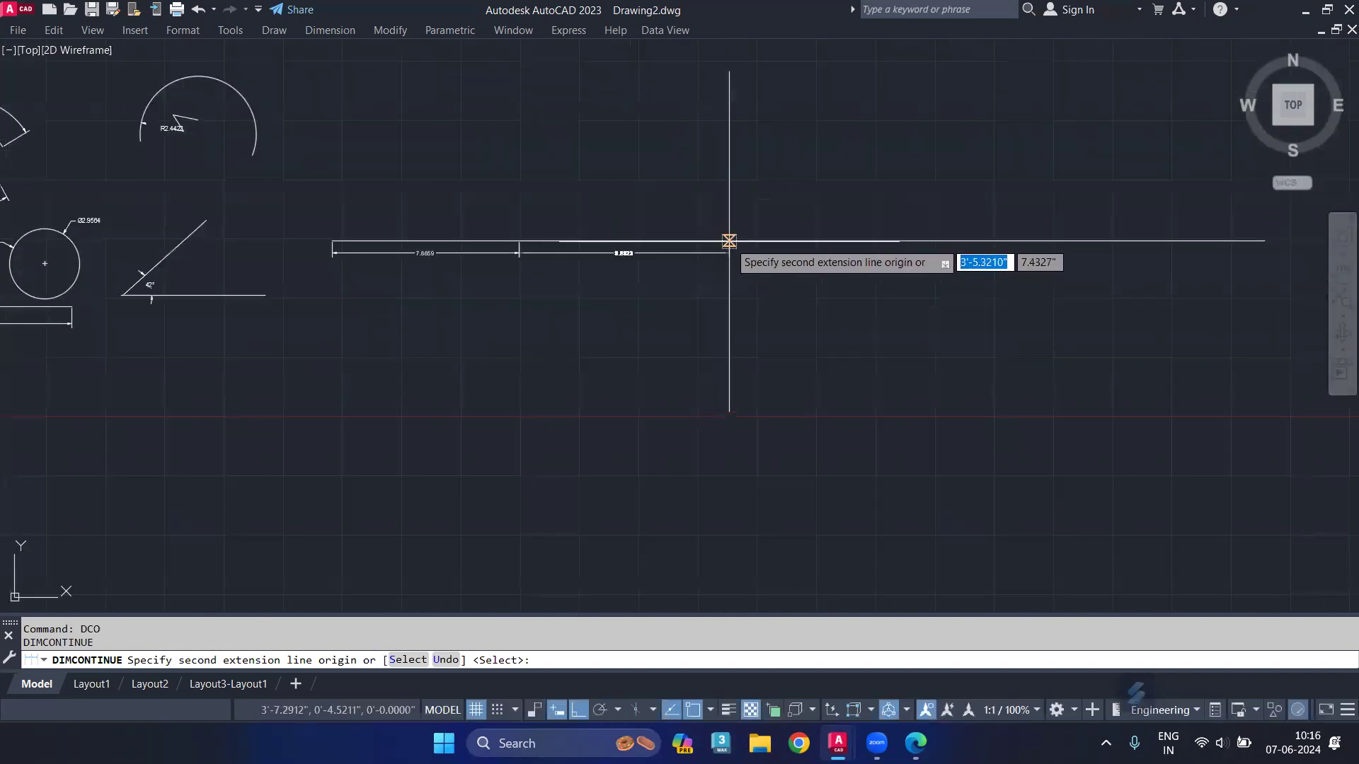
left_click(706, 241)
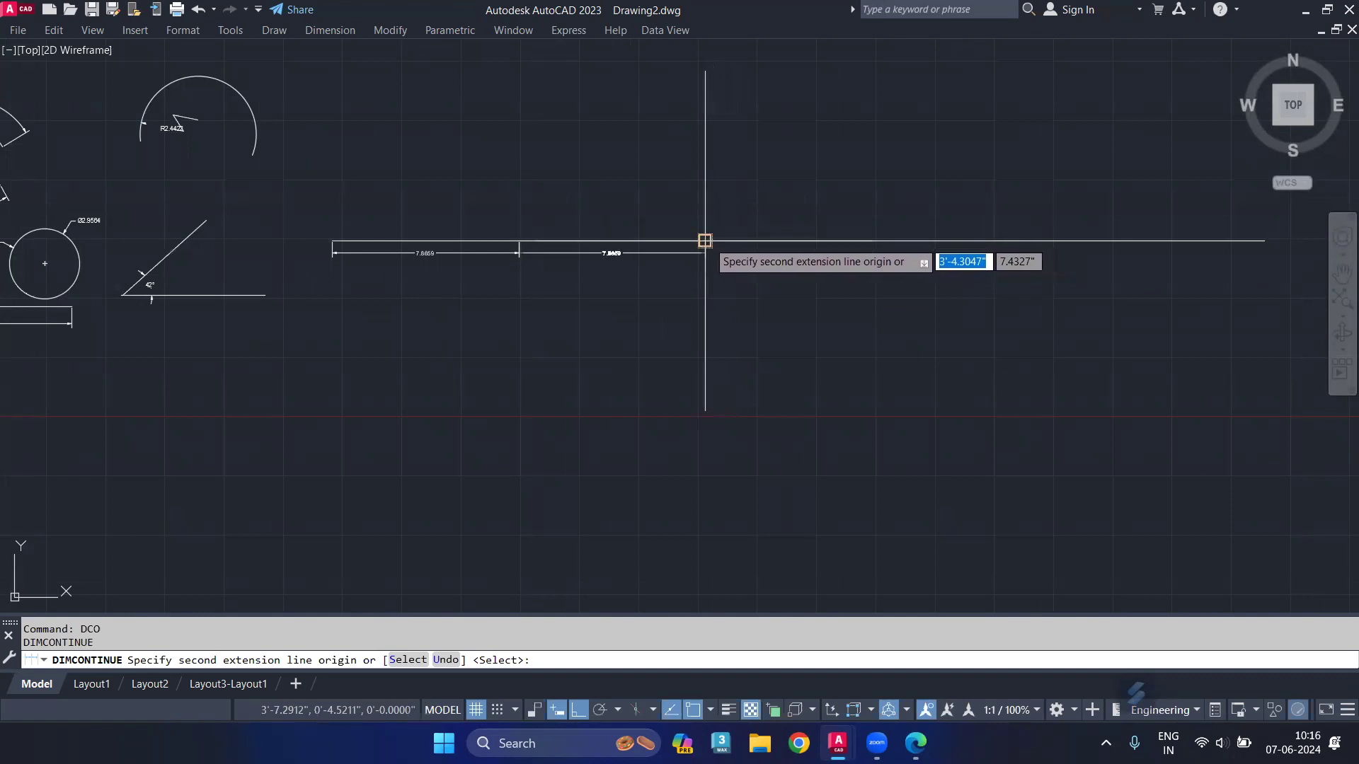
left_click(891, 240)
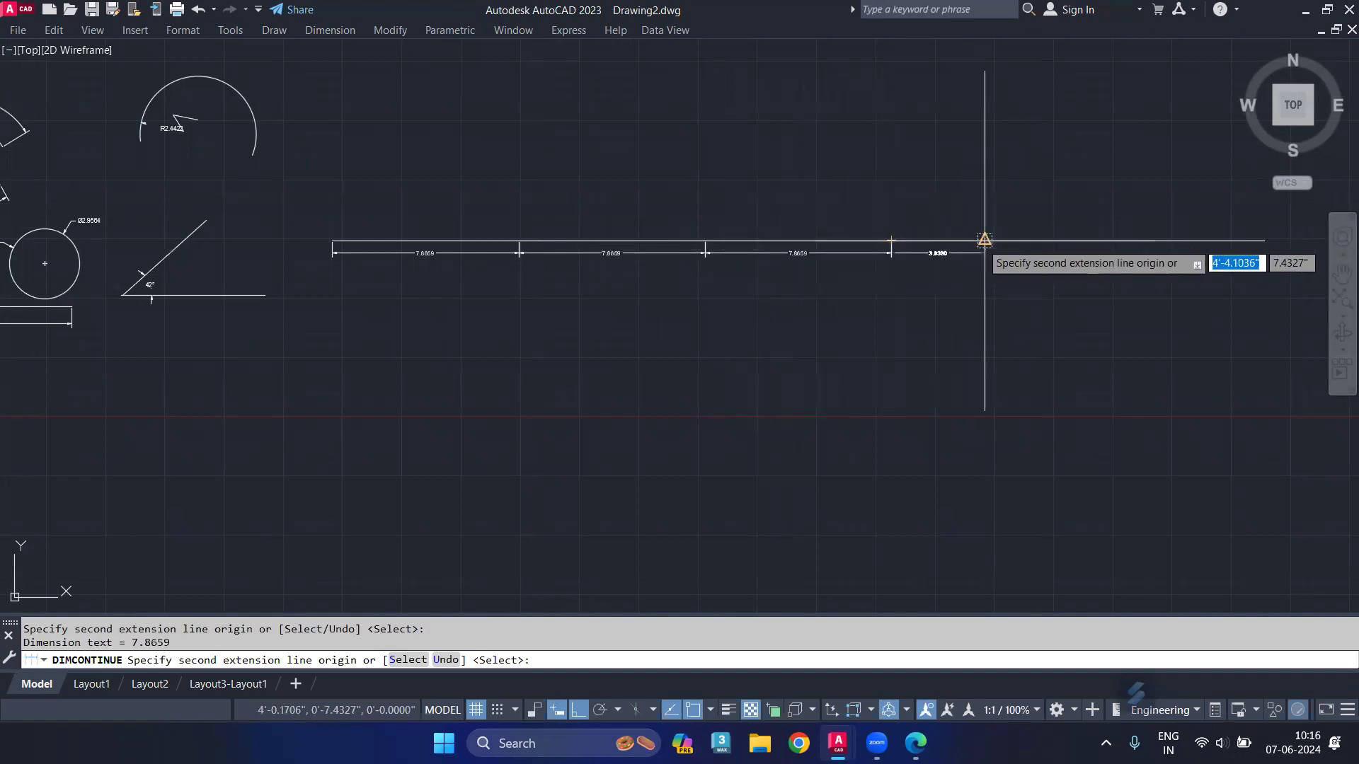
left_click(1078, 241)
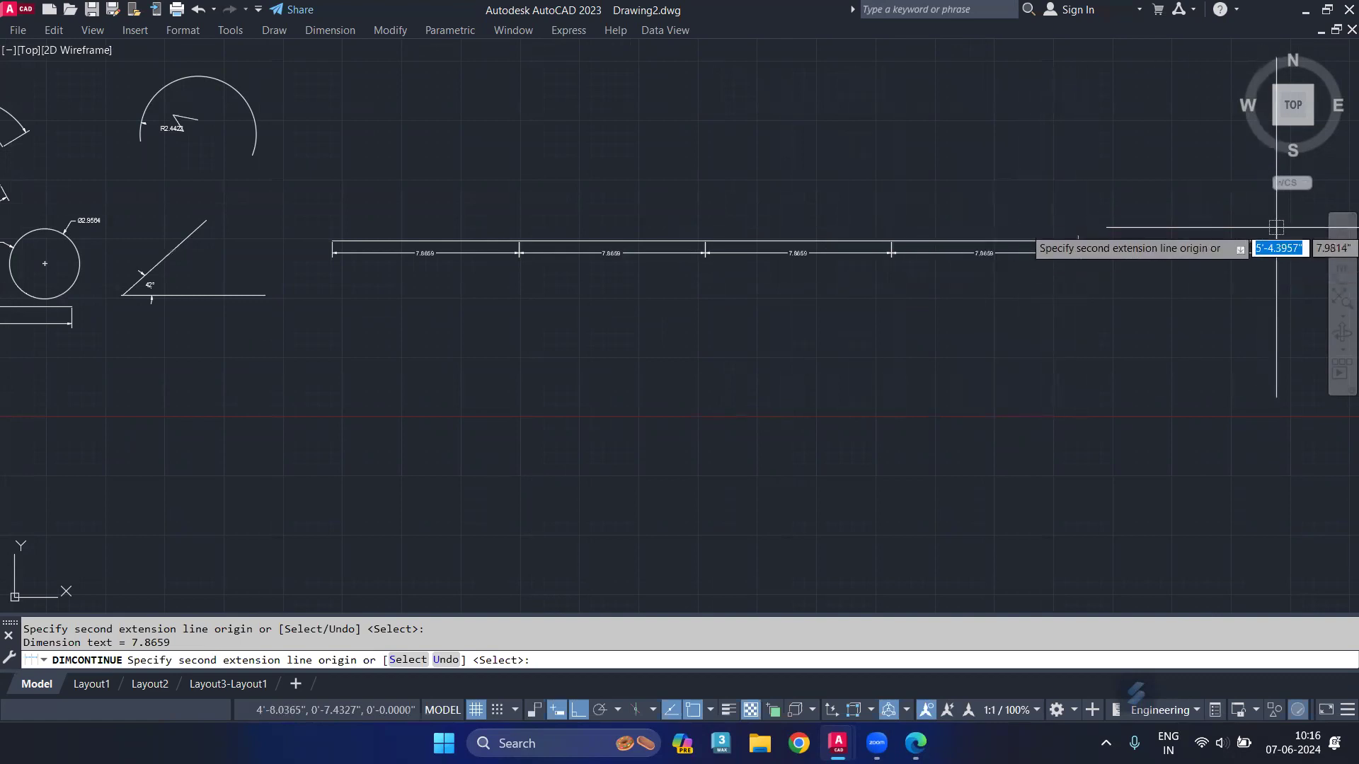
left_click(1264, 248)
key("Return")
scroll(332, 251, "up", 4)
scroll(432, 280, "up", 2)
middle_click_drag(429, 287, 259, 327)
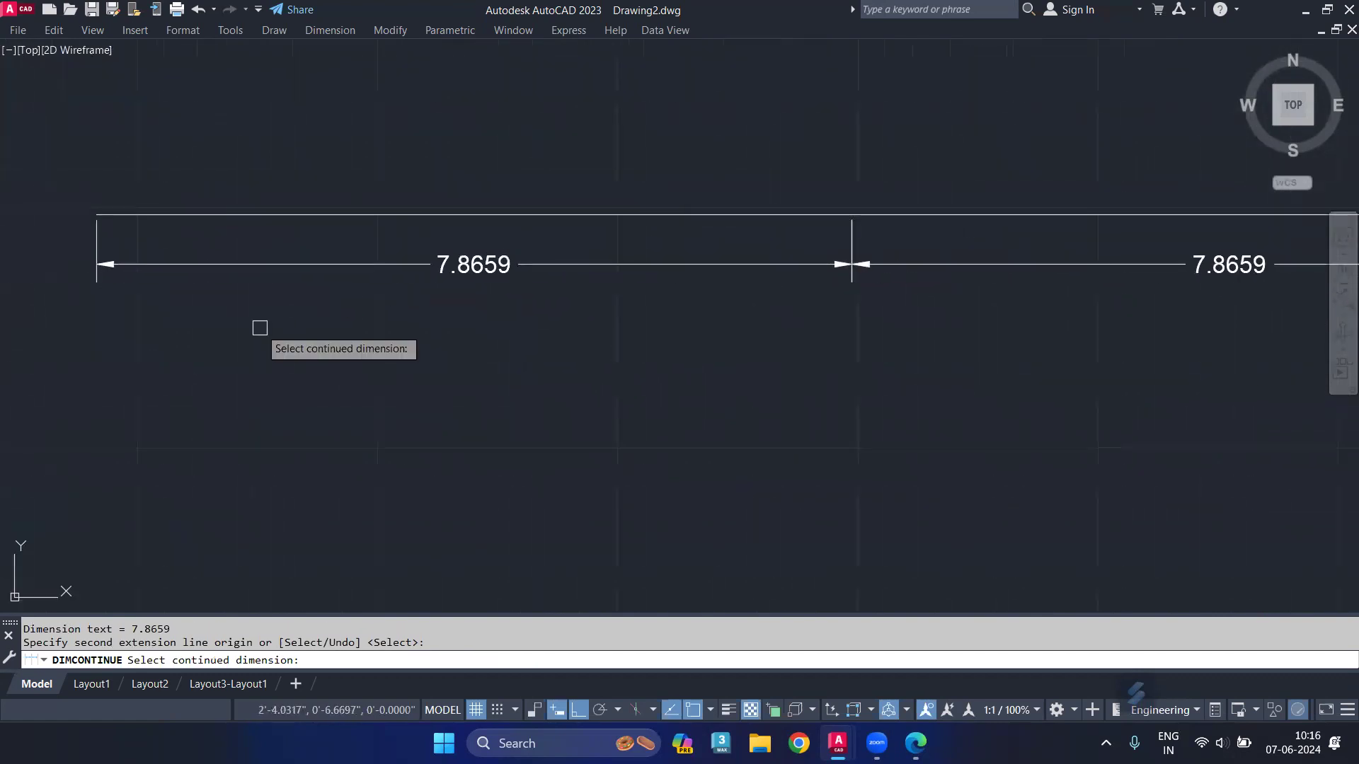
key("Escape")
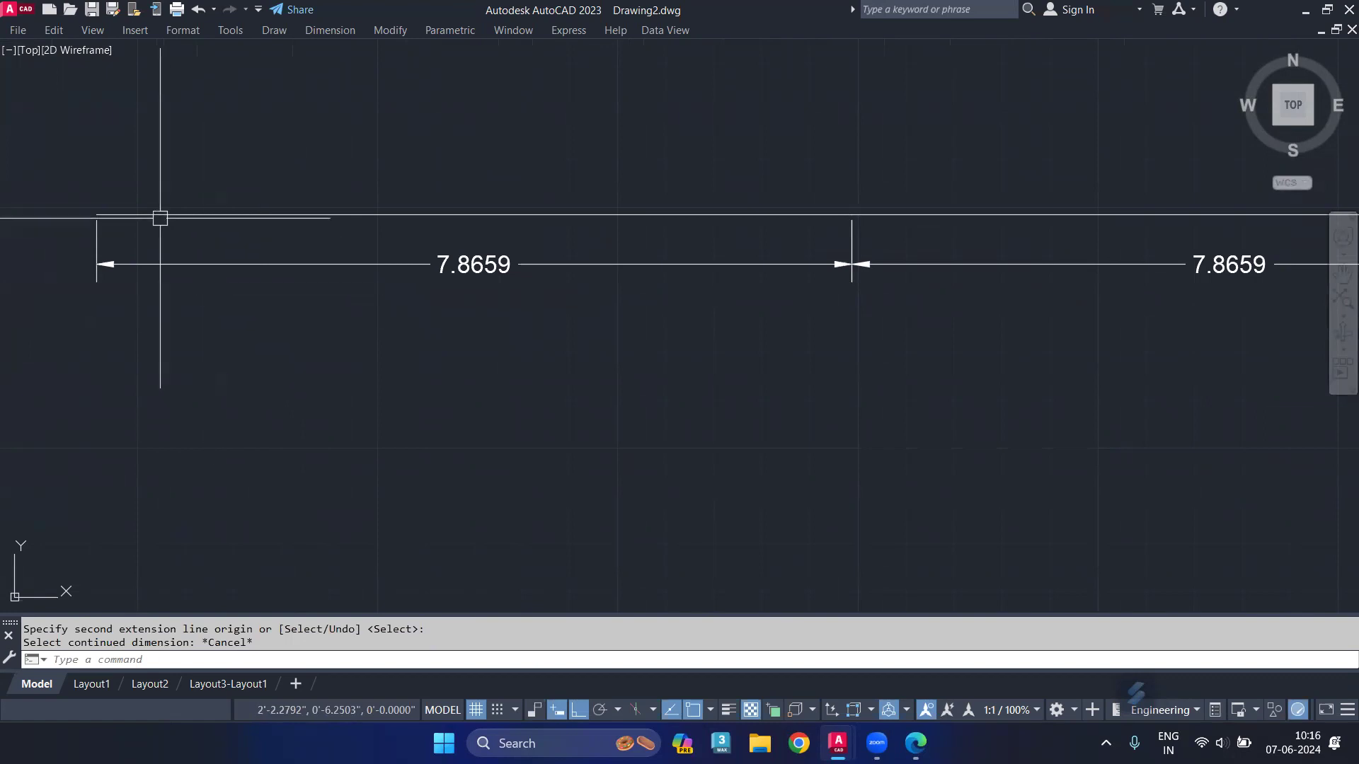
Add a 7.8659 linear dimension above the chain's first segment.
middle_click_drag(140, 122, 159, 281)
type("li")
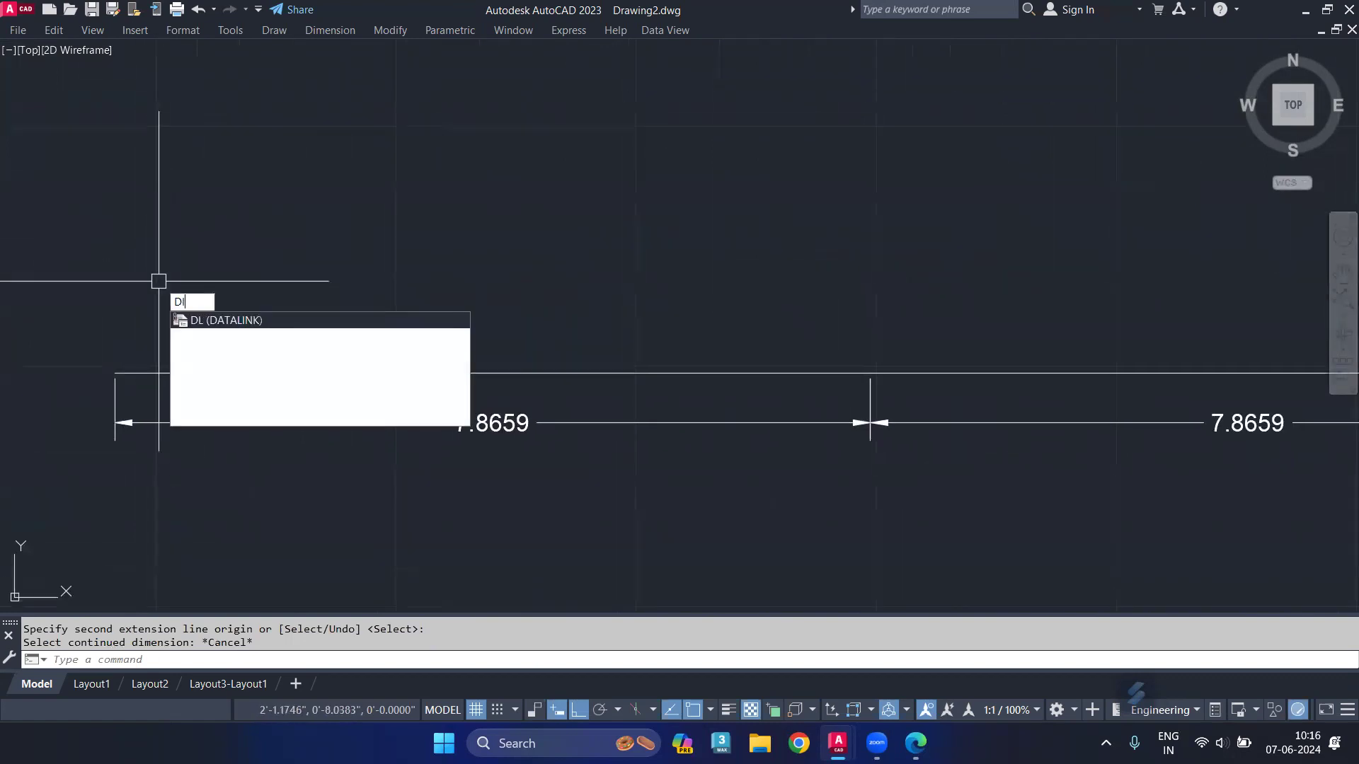
key("Return")
left_click(115, 373)
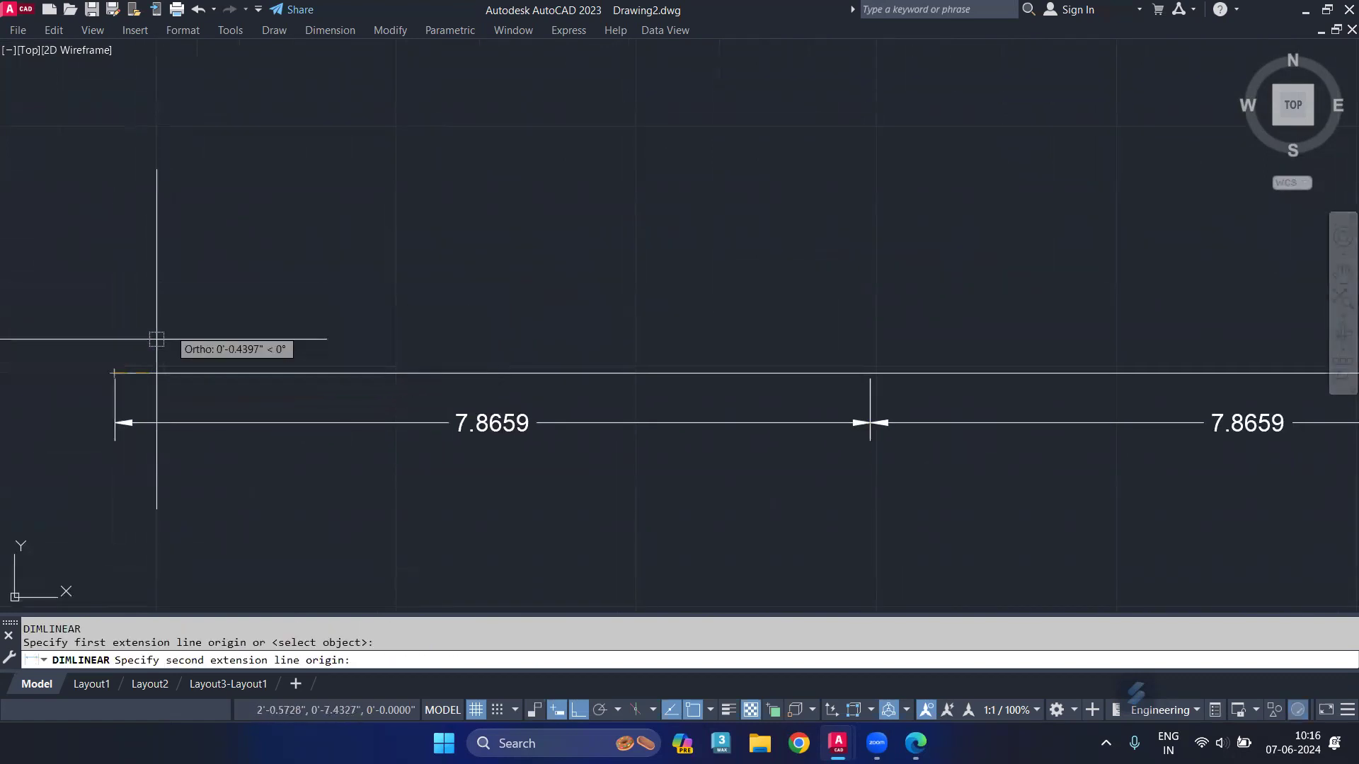
left_click(870, 373)
left_click(865, 277)
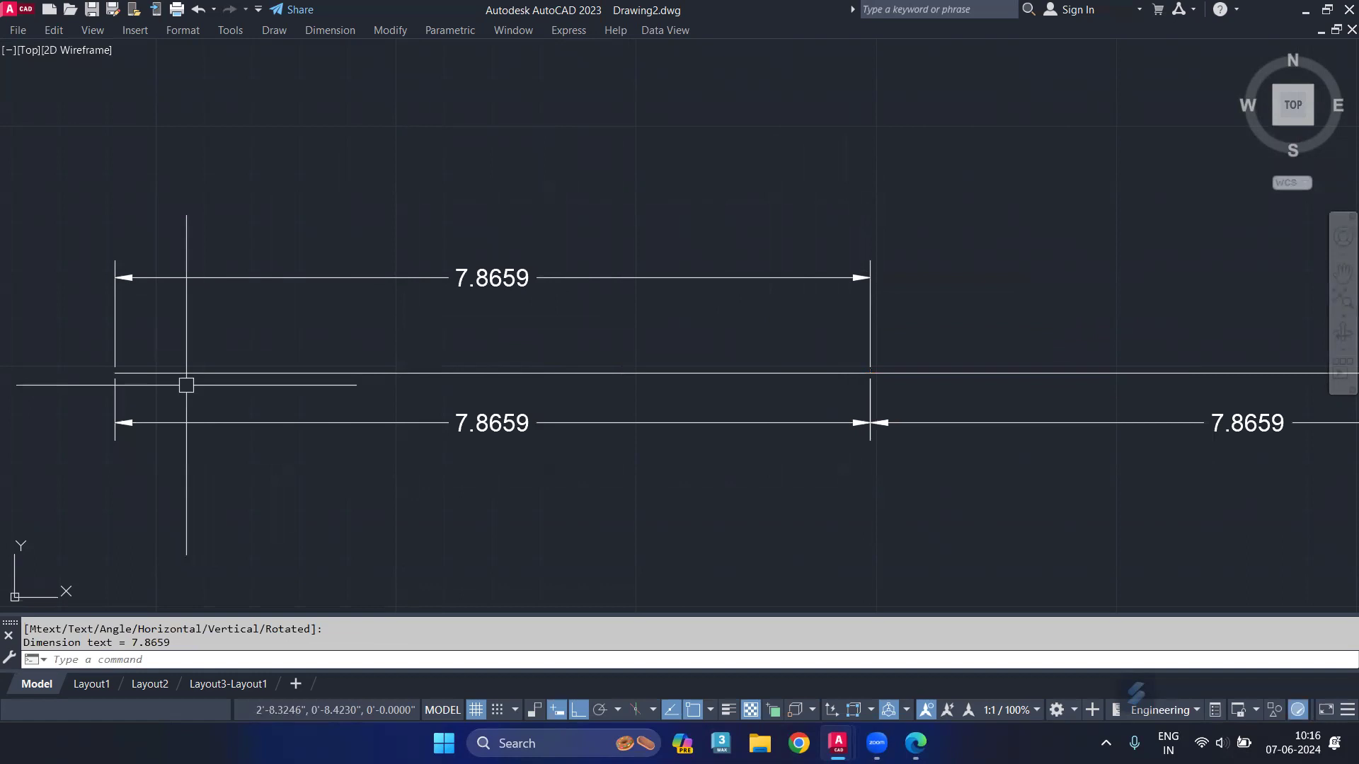
mouse_move(117, 330)
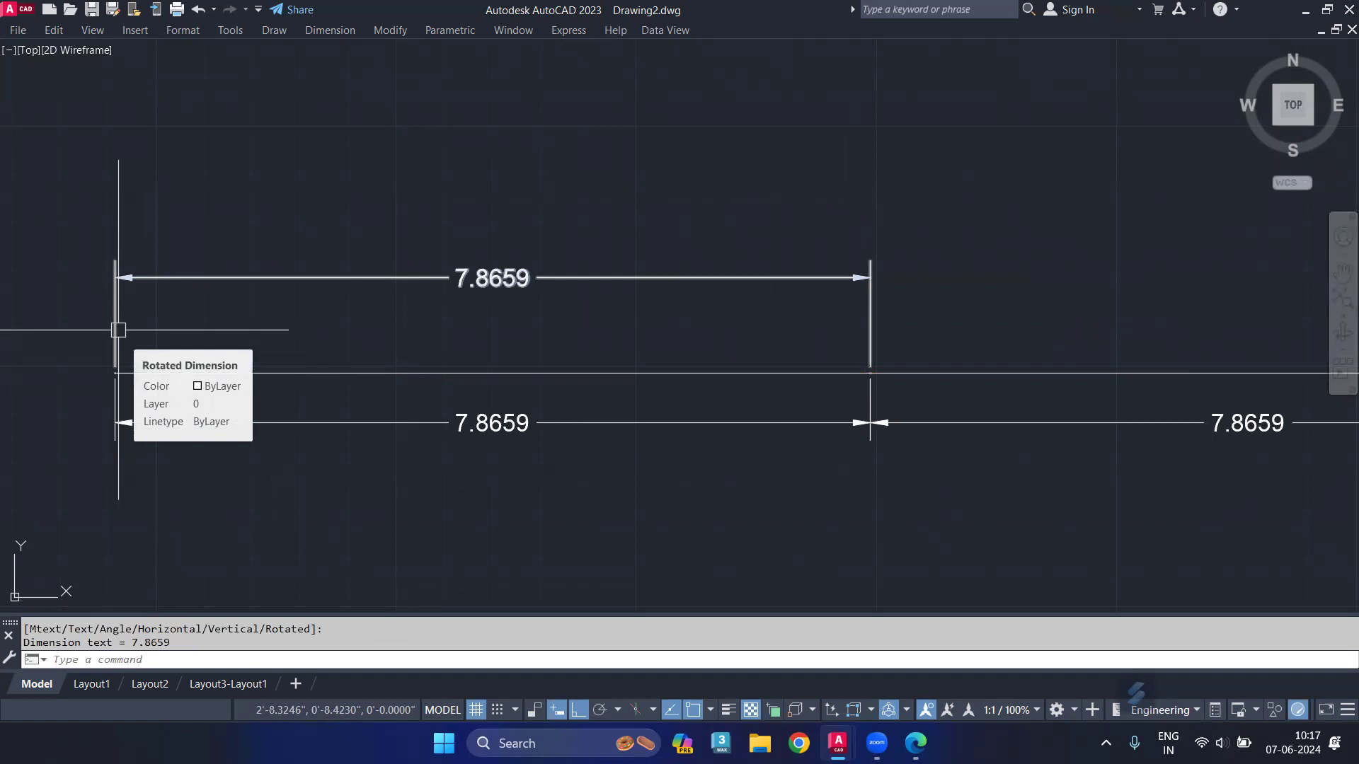
Stack baseline dimensions of 15.7319, 23.5978, 31.4637 and 39.3297 from the chain's left end.
type("da")
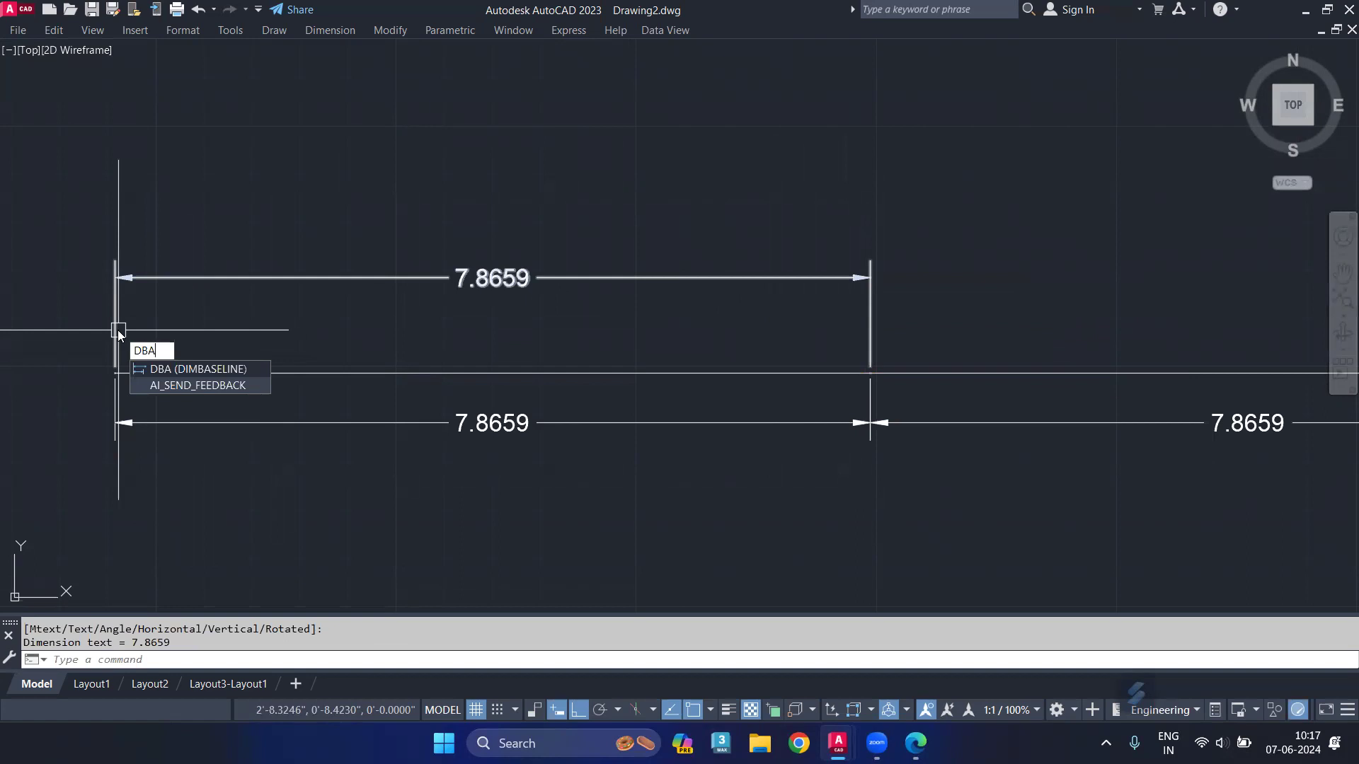
key("Return")
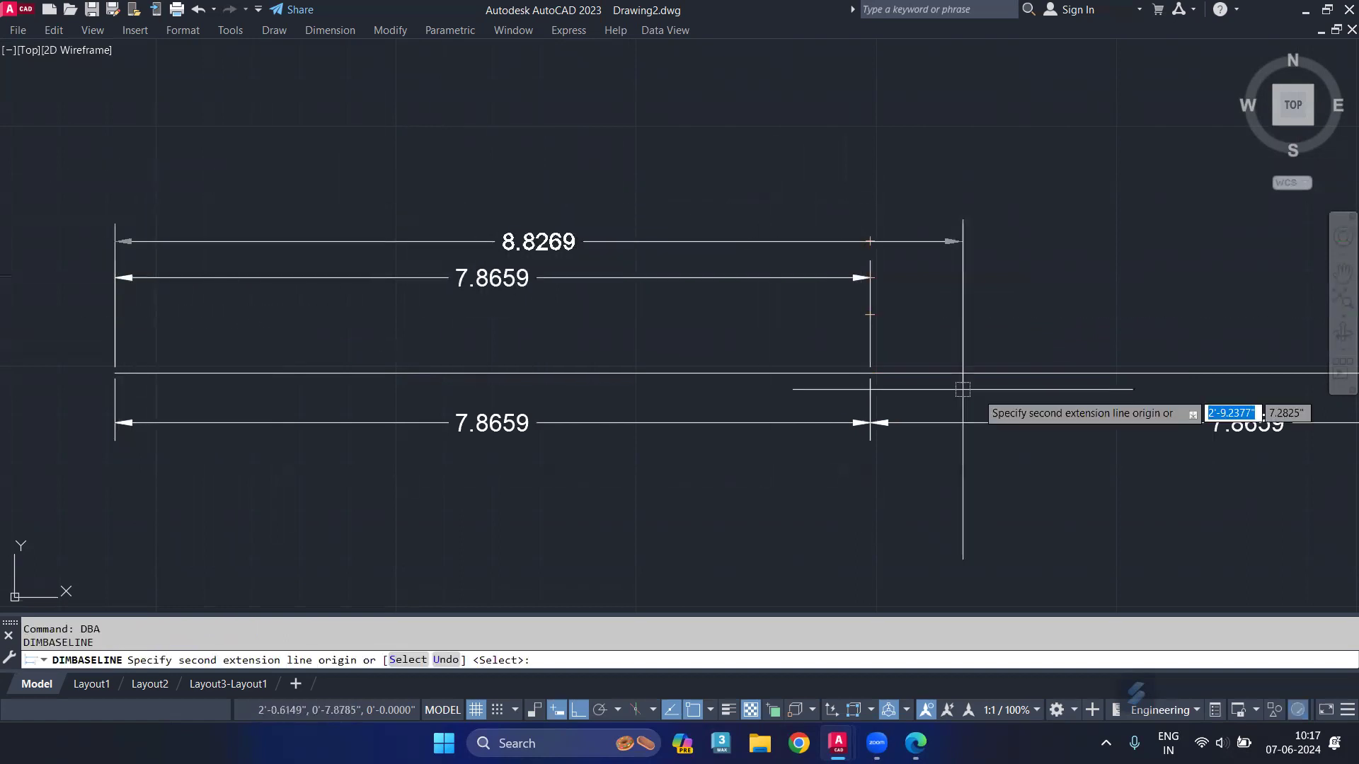
middle_click_drag(964, 389, 728, 382)
scroll(739, 364, "down", 2)
middle_click_drag(982, 353, 672, 289)
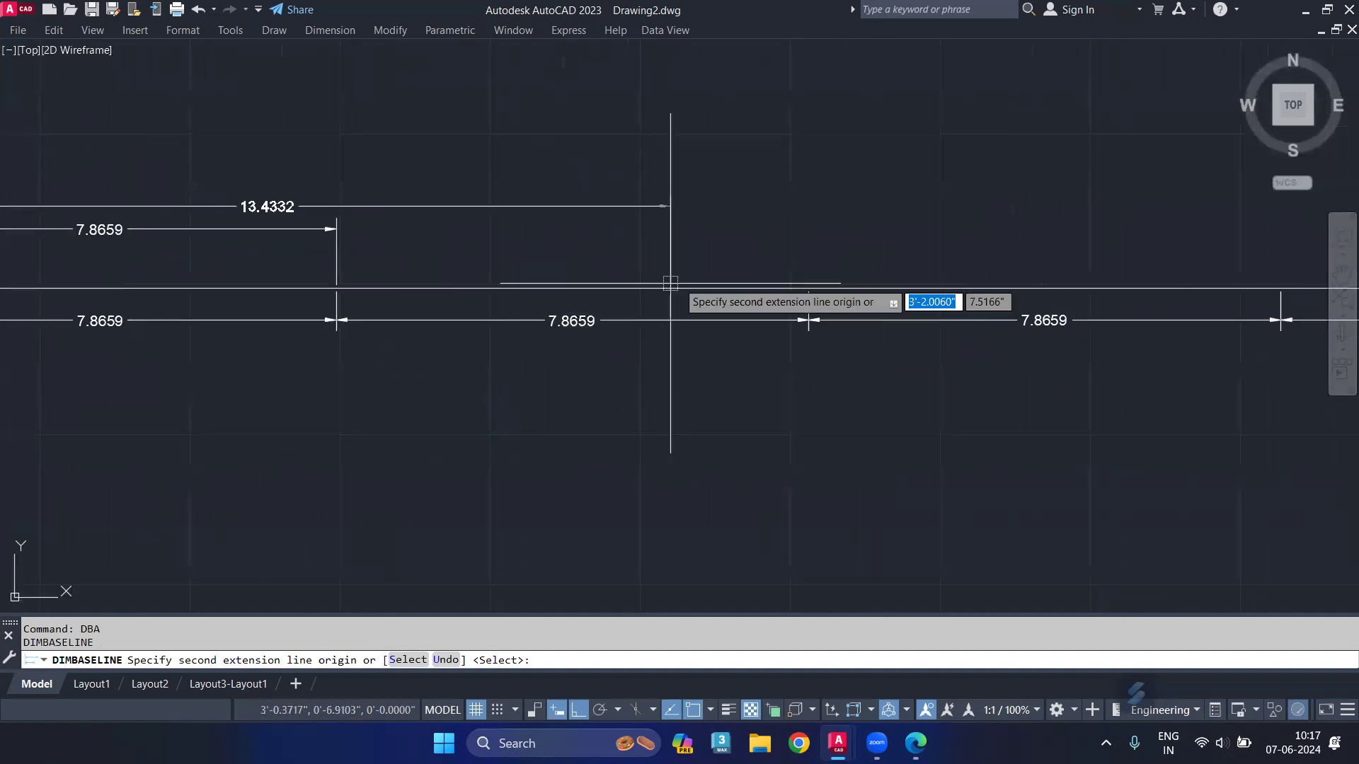
left_click(807, 302)
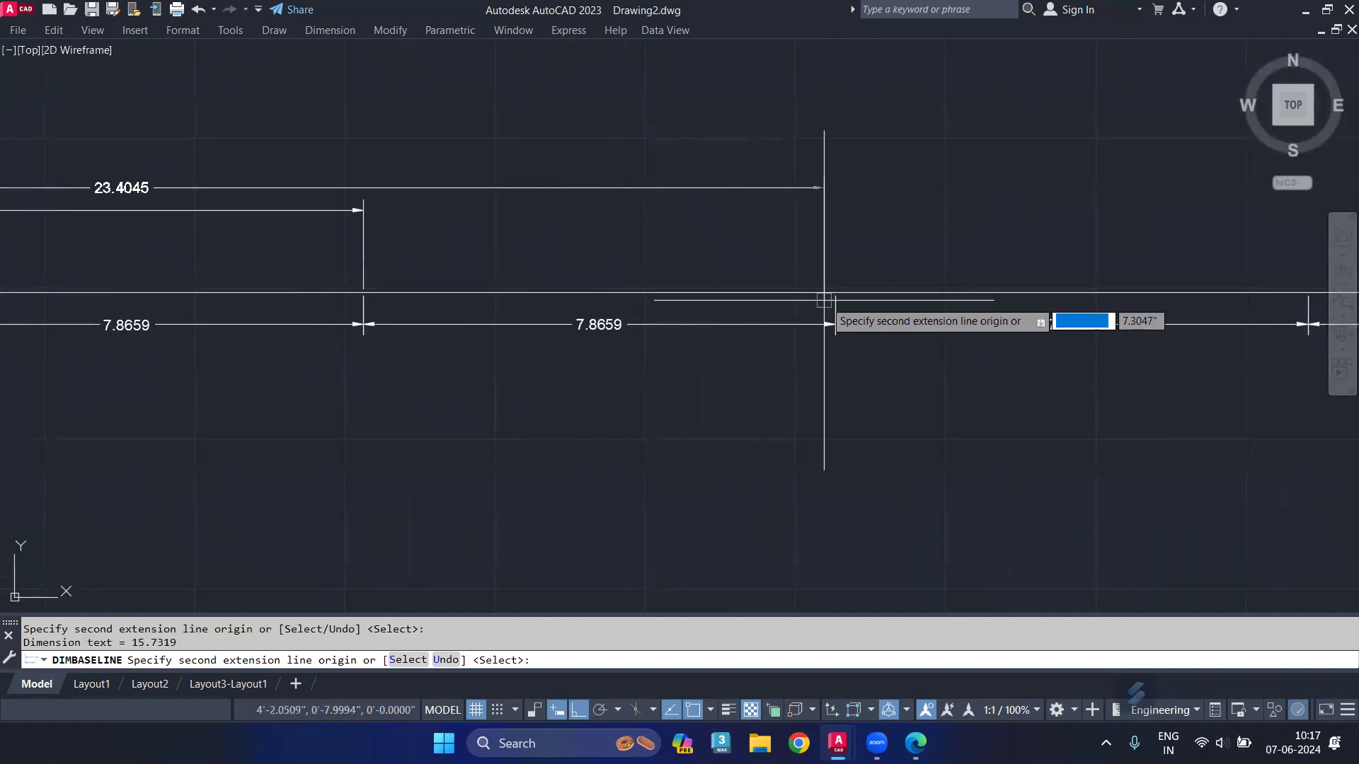
left_click(834, 292)
middle_click_drag(888, 317, 588, 317)
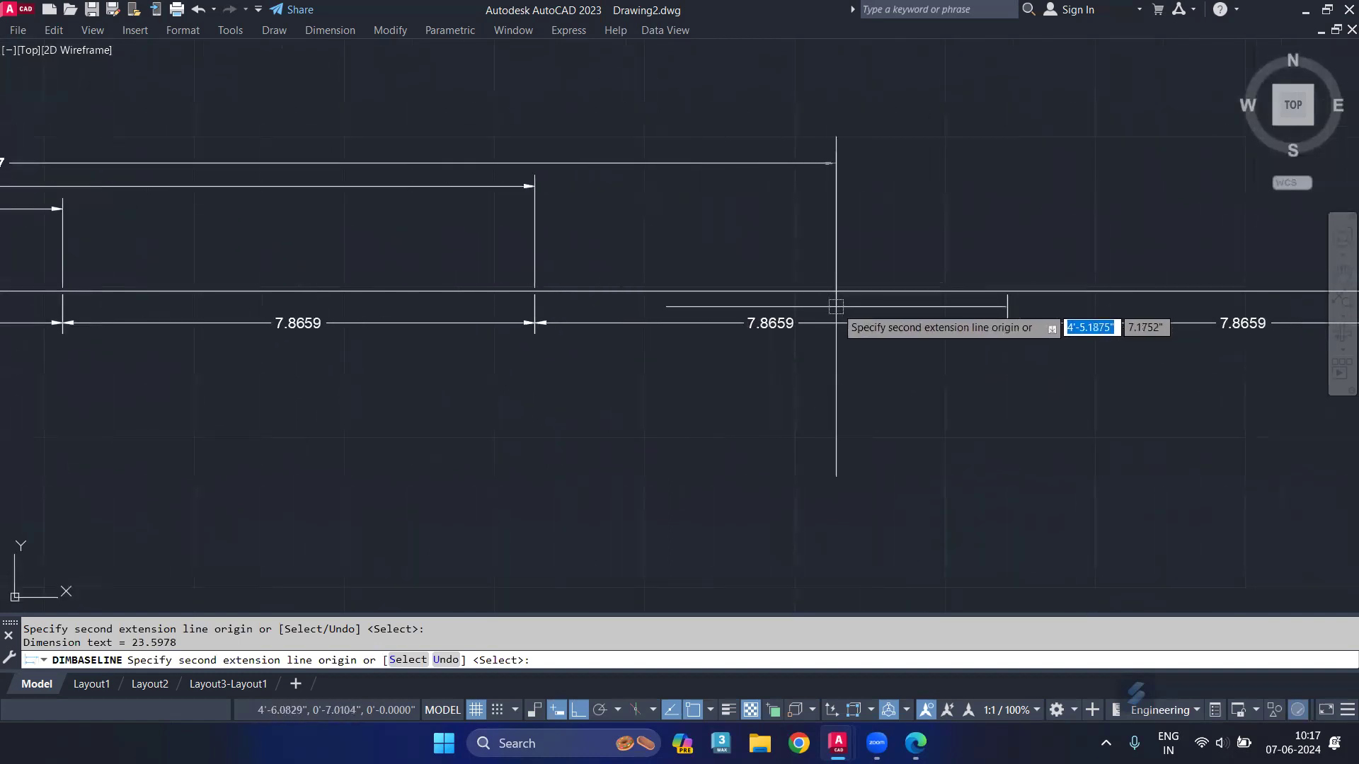
left_click(1008, 291)
middle_click_drag(1008, 291, 728, 298)
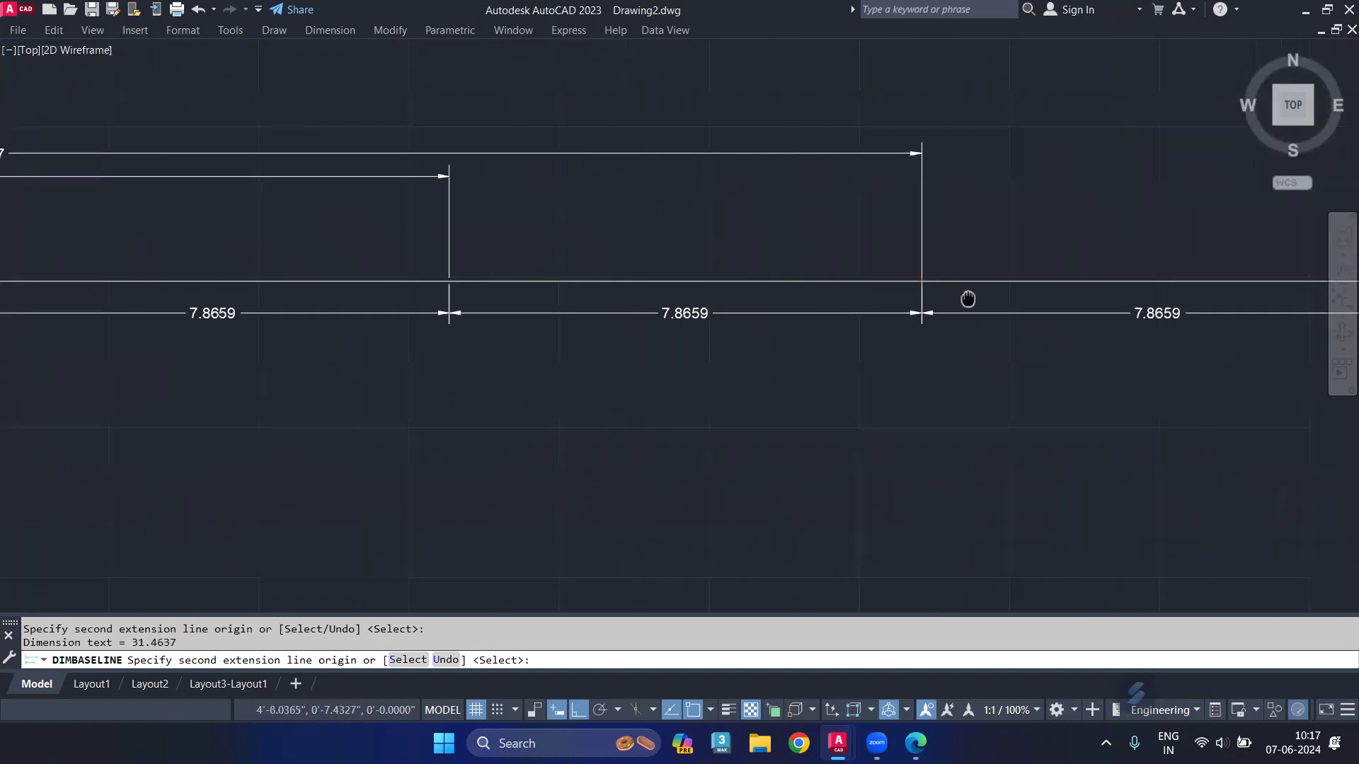
left_click(806, 297)
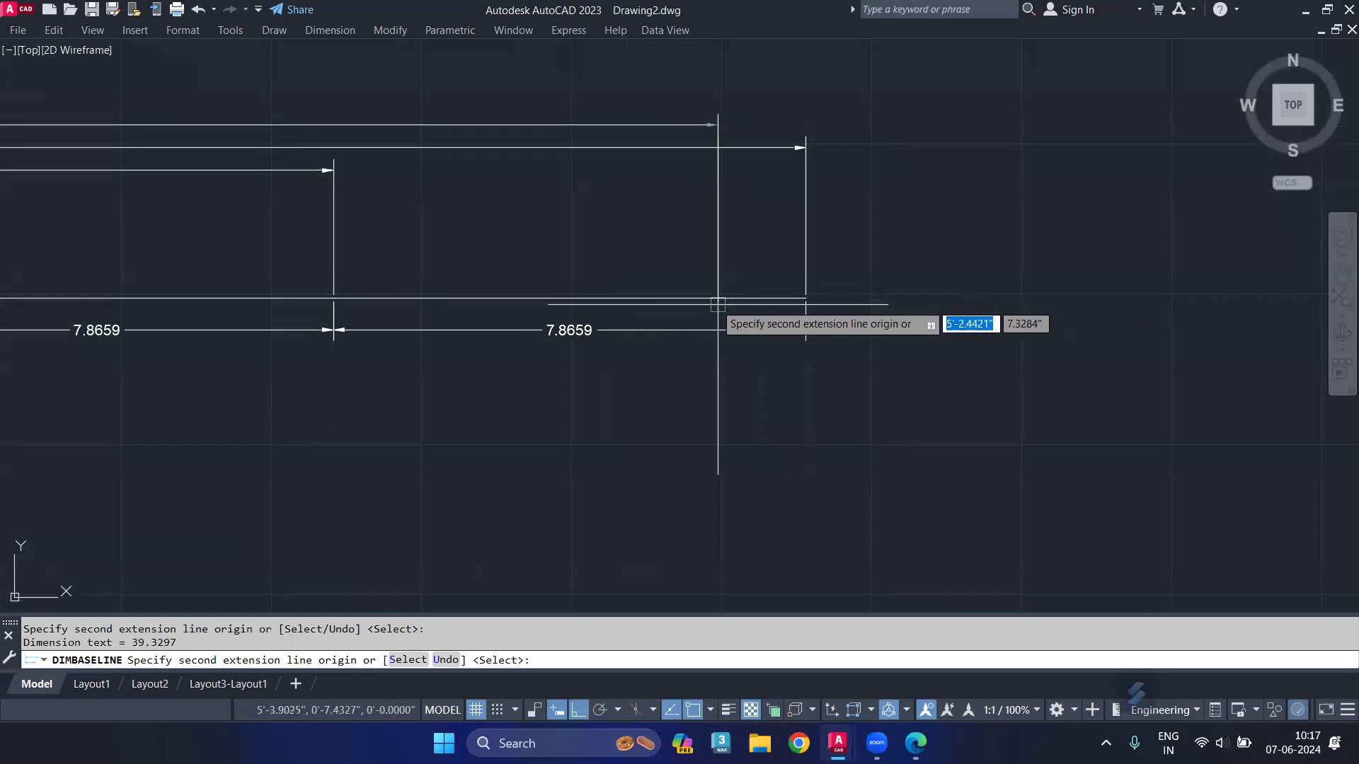
right_click(706, 281)
left_click(741, 301)
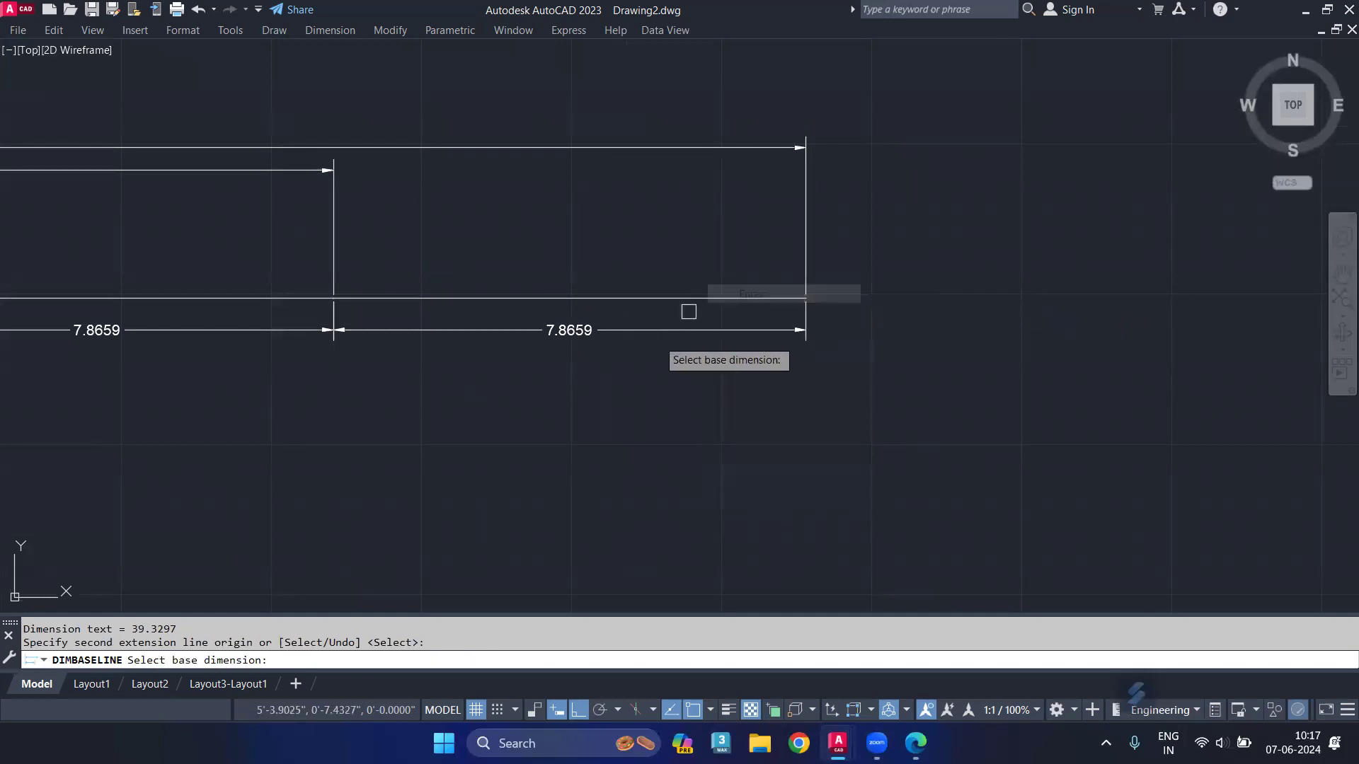
View the whole dimensioned drawing, then switch to the Google Docs command list.
scroll(689, 310, "down", 4)
mouse_move(401, 429)
middle_mouse_down()
mouse_move(780, 428)
mouse_move(755, 451)
middle_mouse_up()
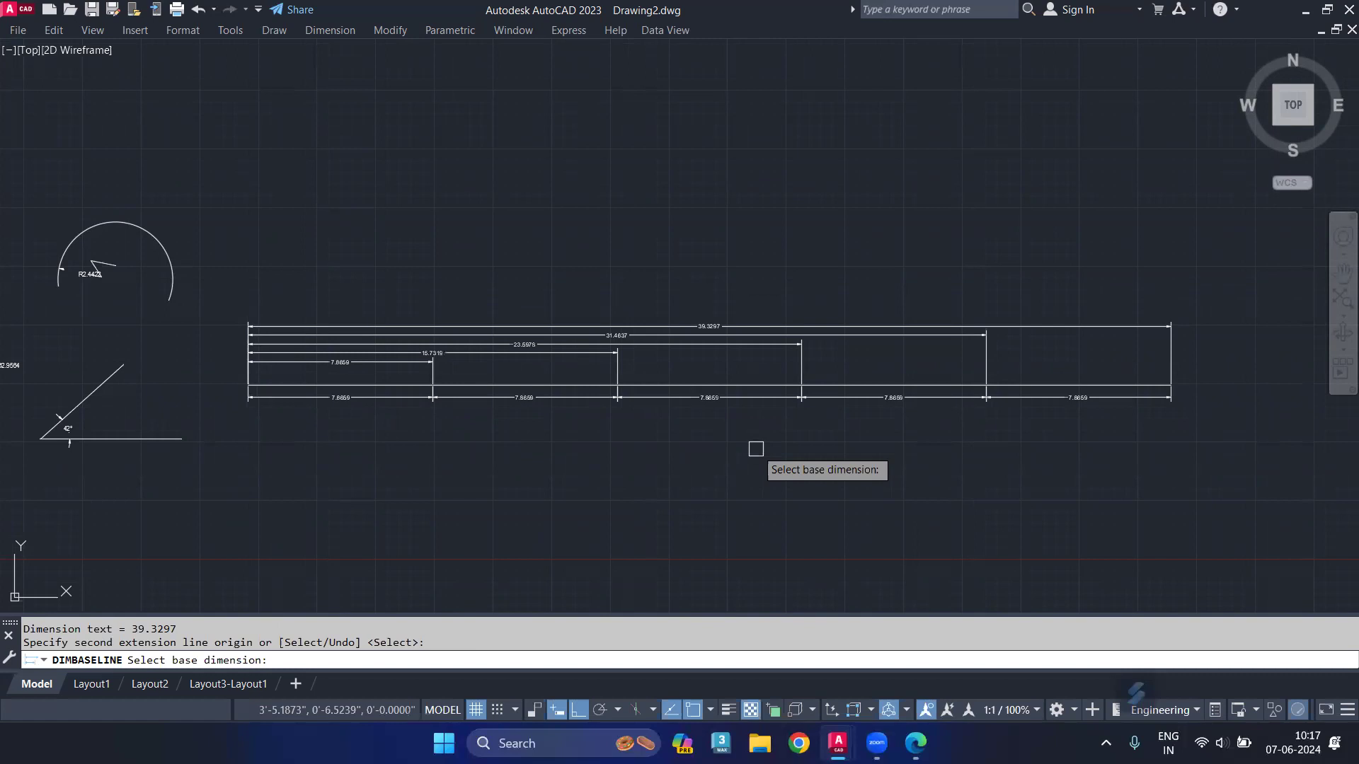
left_click(920, 741)
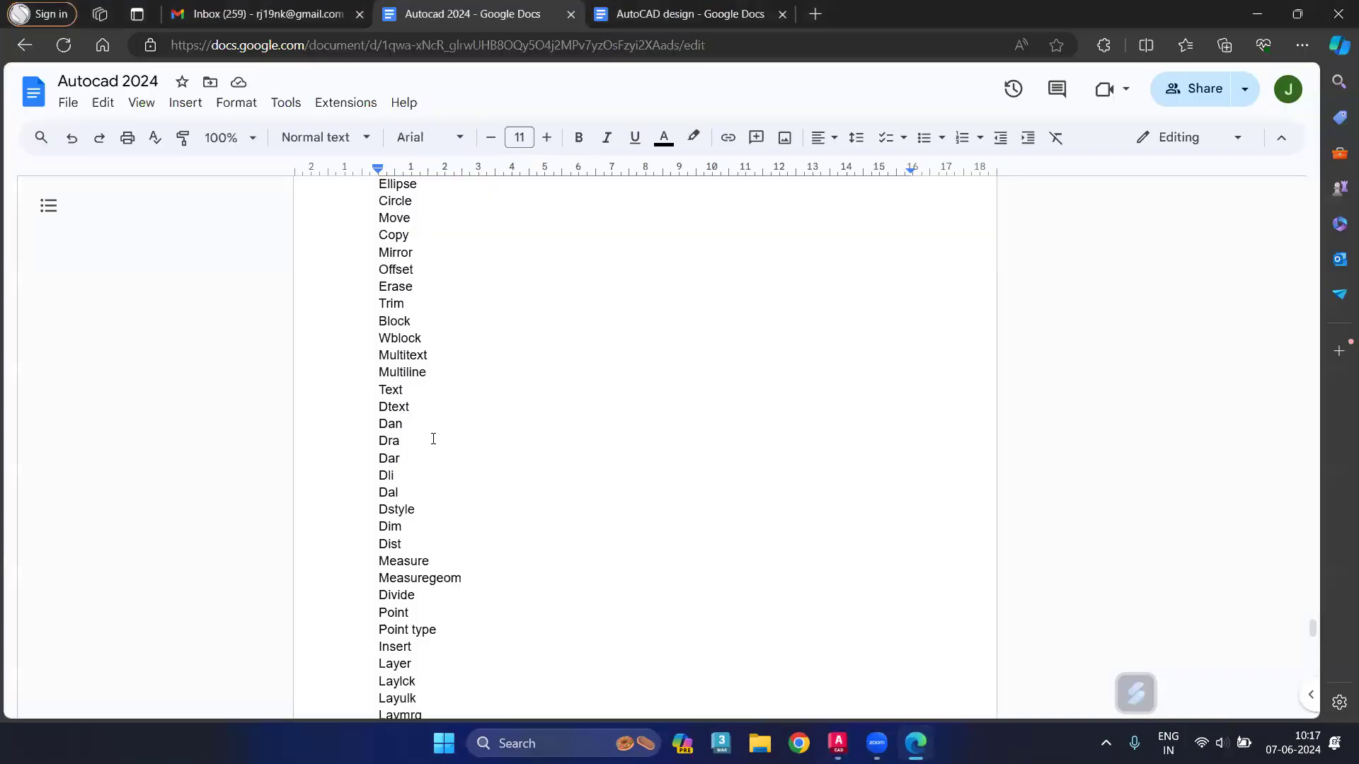
Recolour the Dco, Dba and Djo entries in the command list from red to black.
scroll(396, 453, "down", 1)
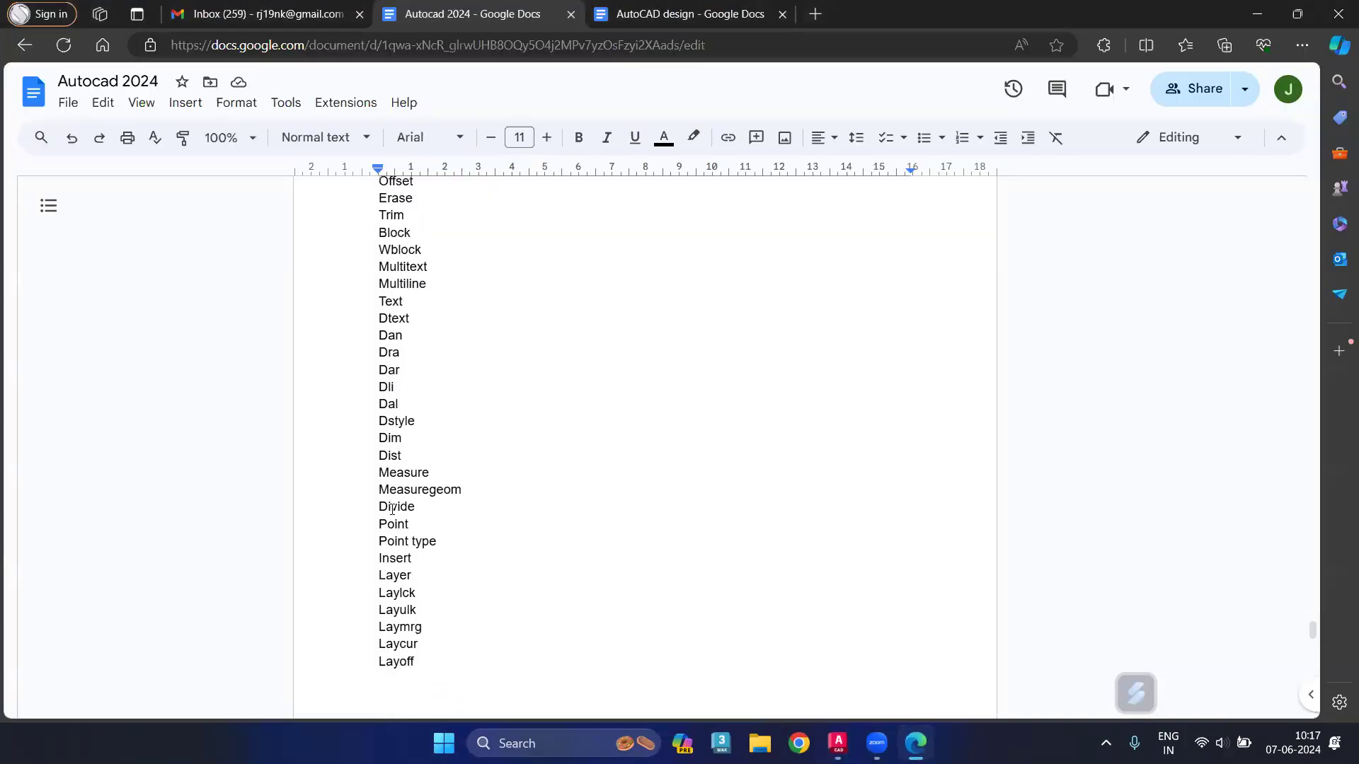
scroll(405, 509, "down", 3)
scroll(405, 510, "down", 4)
scroll(405, 509, "down", 4)
scroll(404, 510, "down", 2)
scroll(405, 510, "down", 3)
scroll(404, 510, "down", 3)
scroll(405, 510, "down", 5)
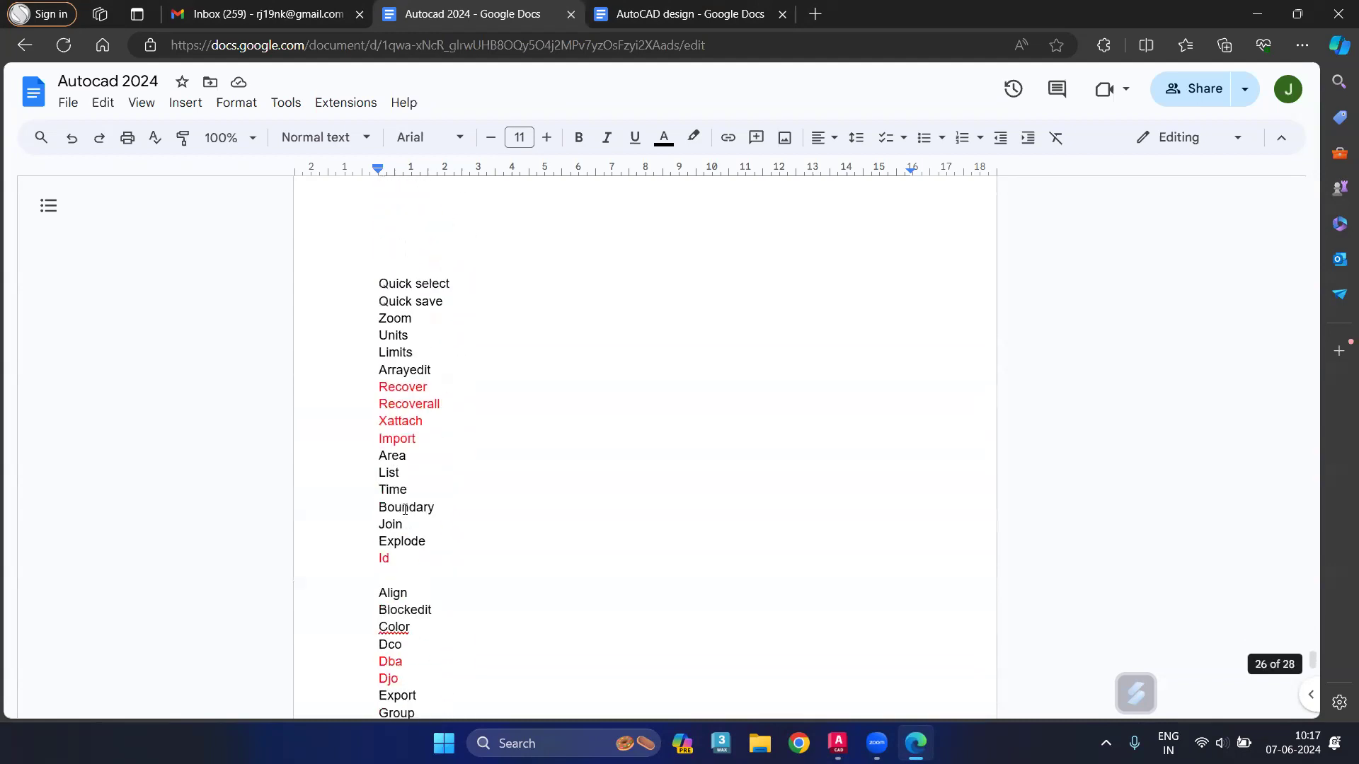
scroll(405, 509, "down", 1)
scroll(410, 531, "down", 1)
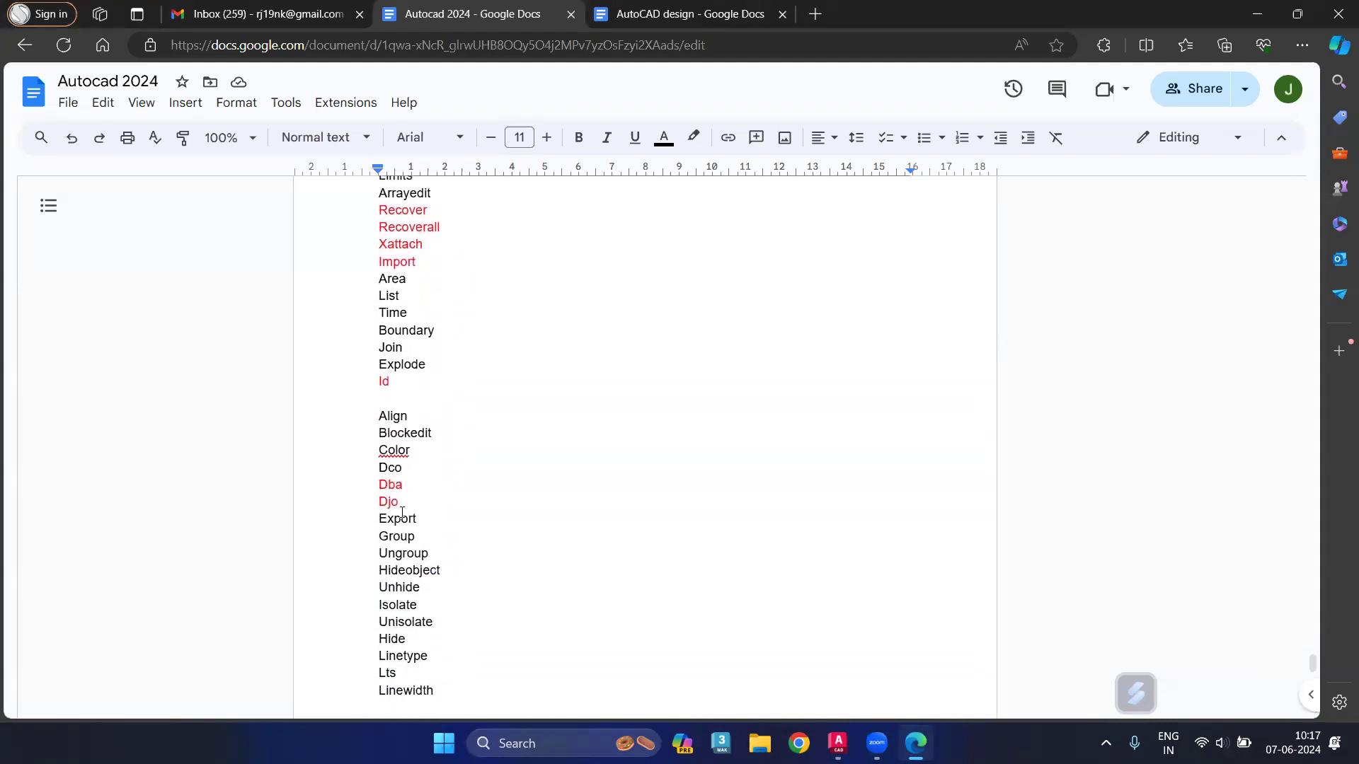
double_click(404, 507)
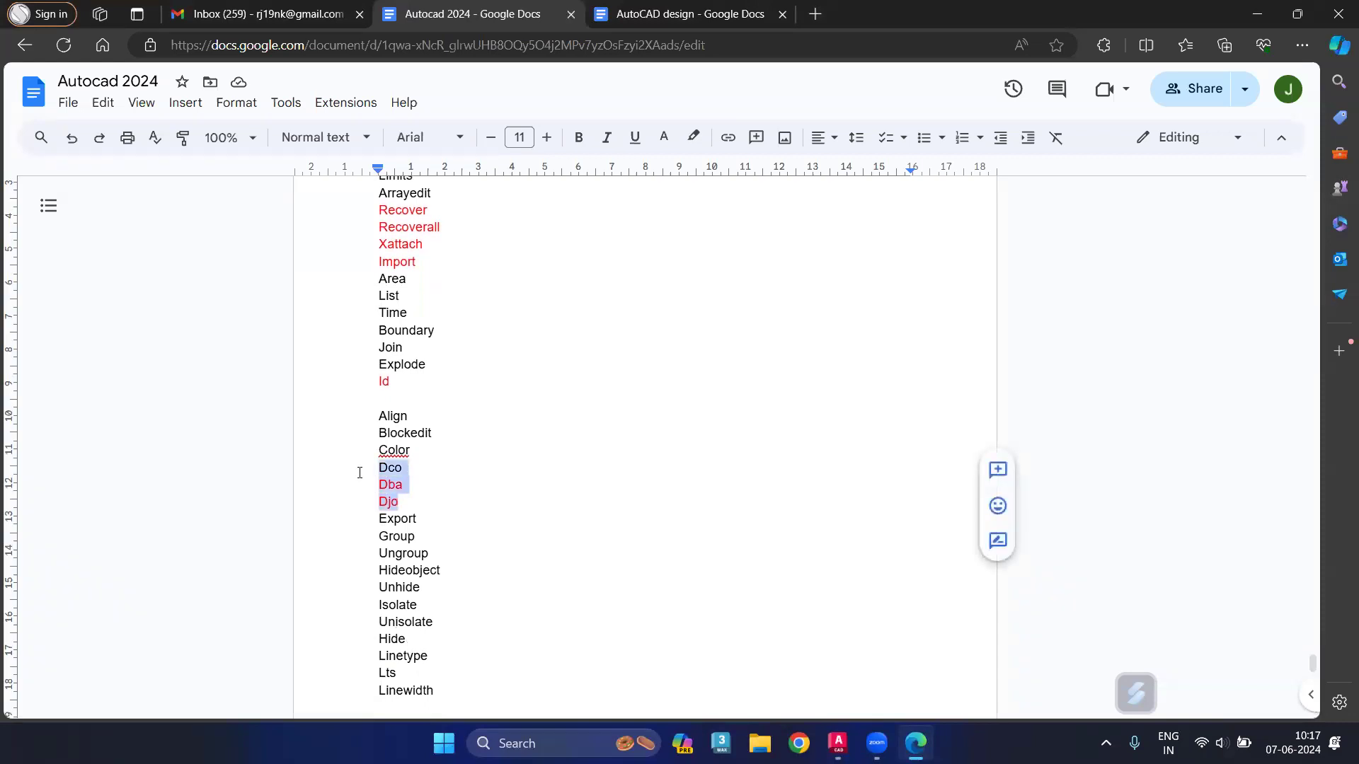
left_click(669, 137)
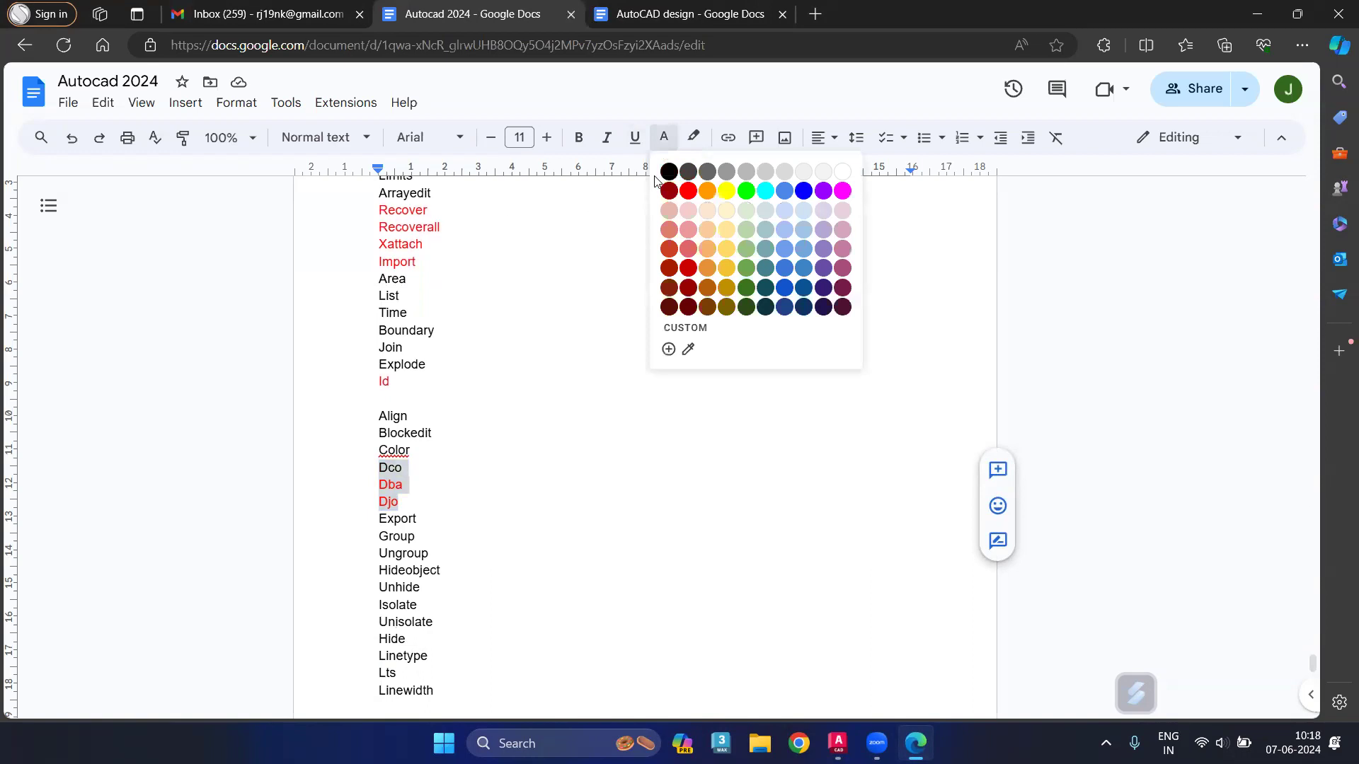
left_click(669, 172)
left_click(616, 262)
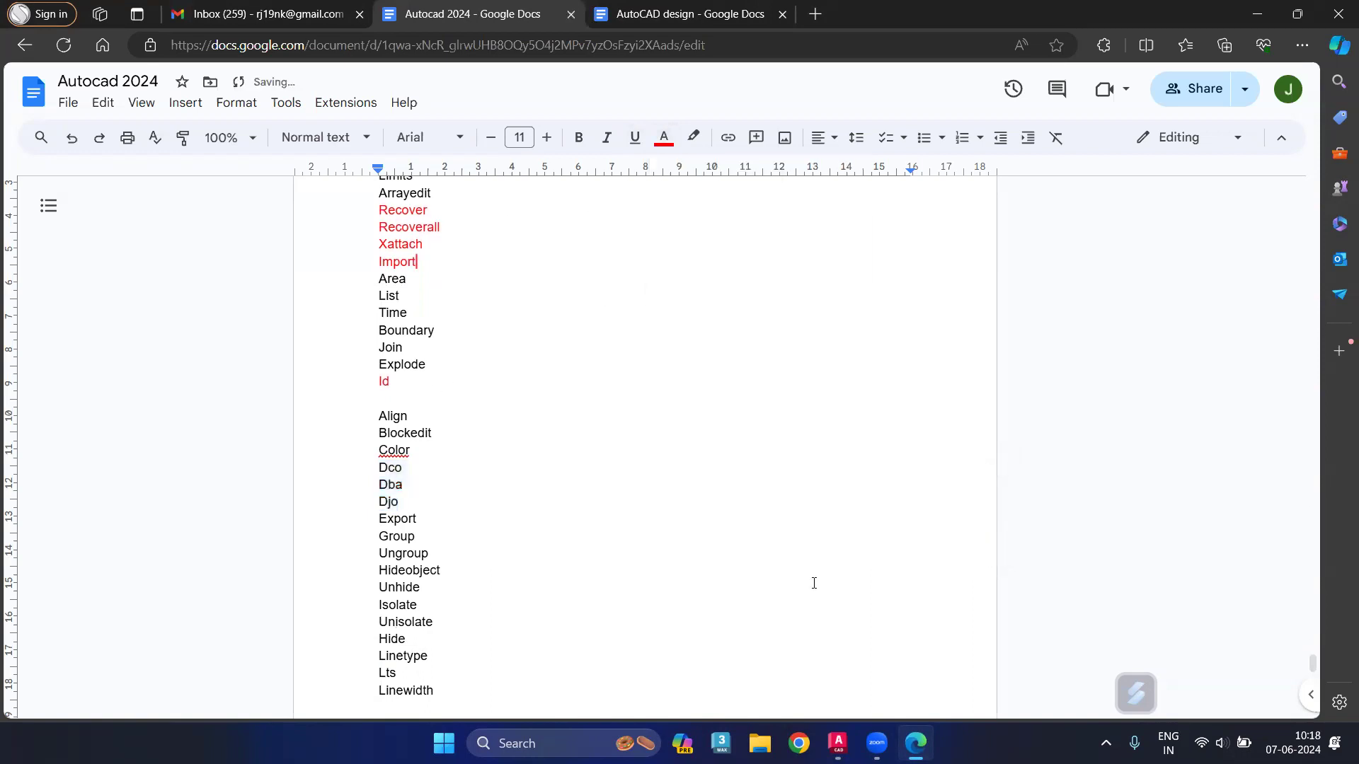
left_click(838, 744)
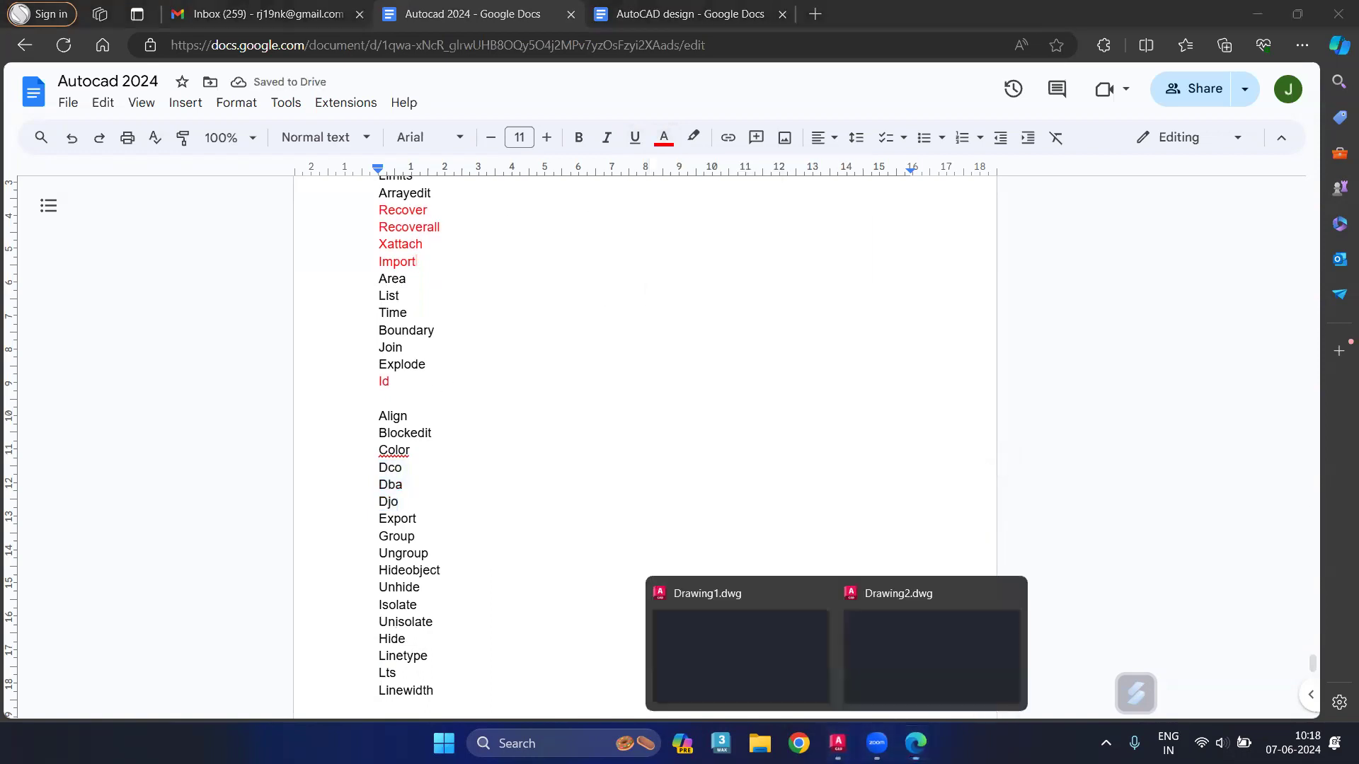
Back in Drawing2, place a point with the POINT command.
left_click(886, 677)
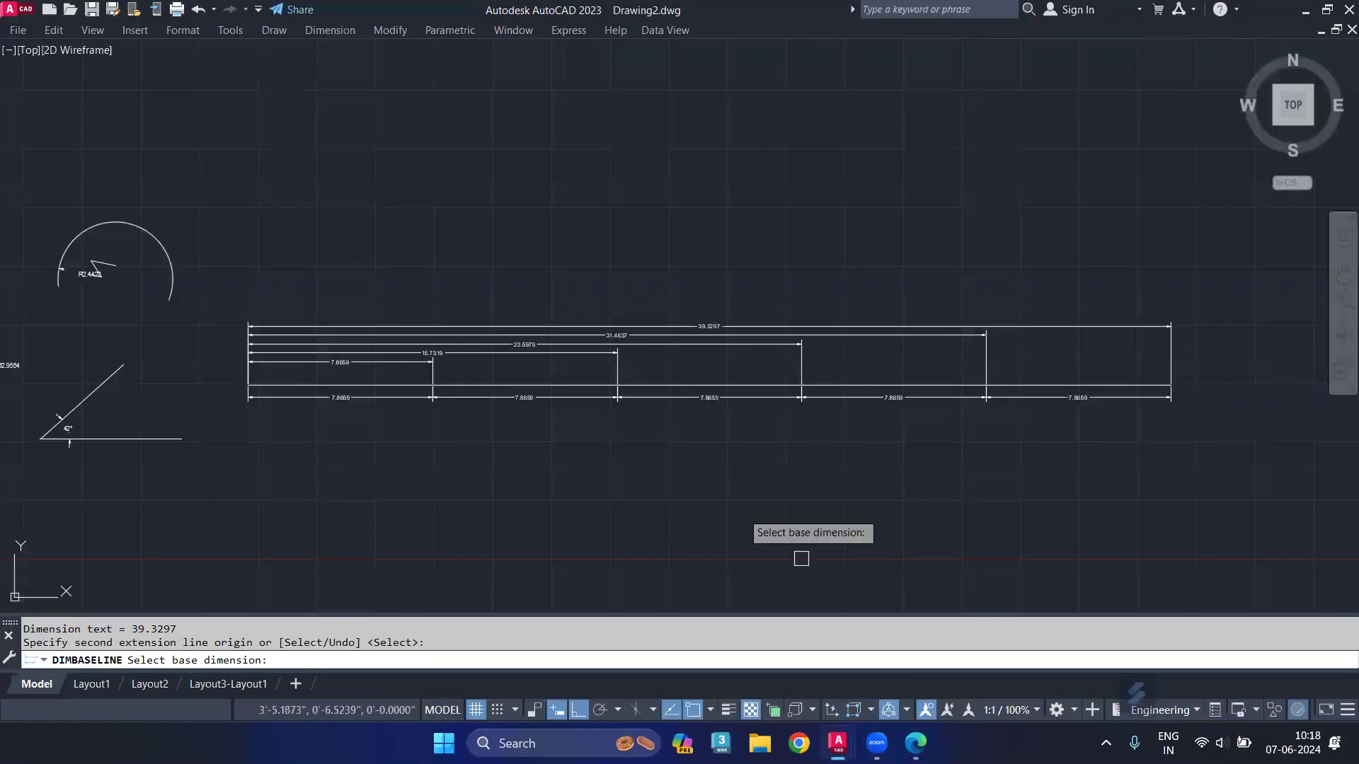
key("Escape")
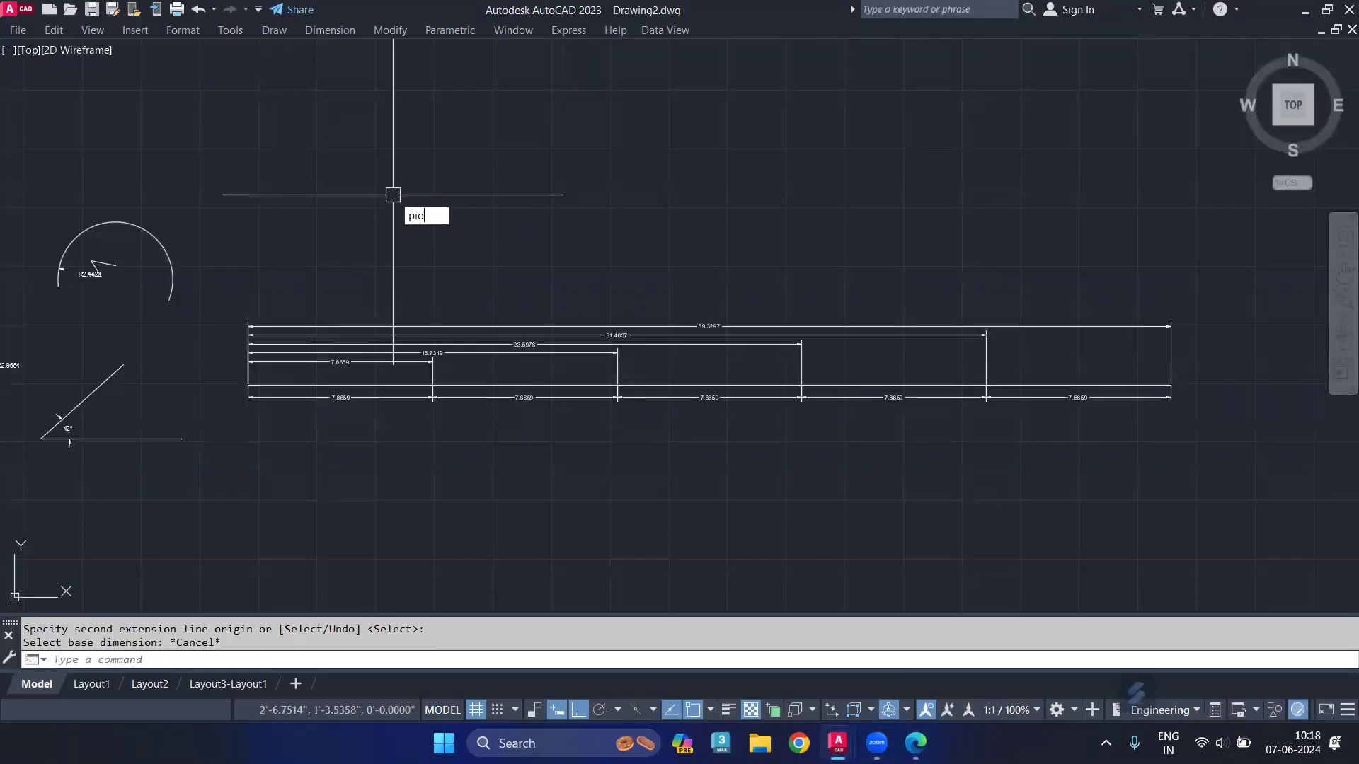
key("Return")
type("po")
key("Return")
left_click(416, 194)
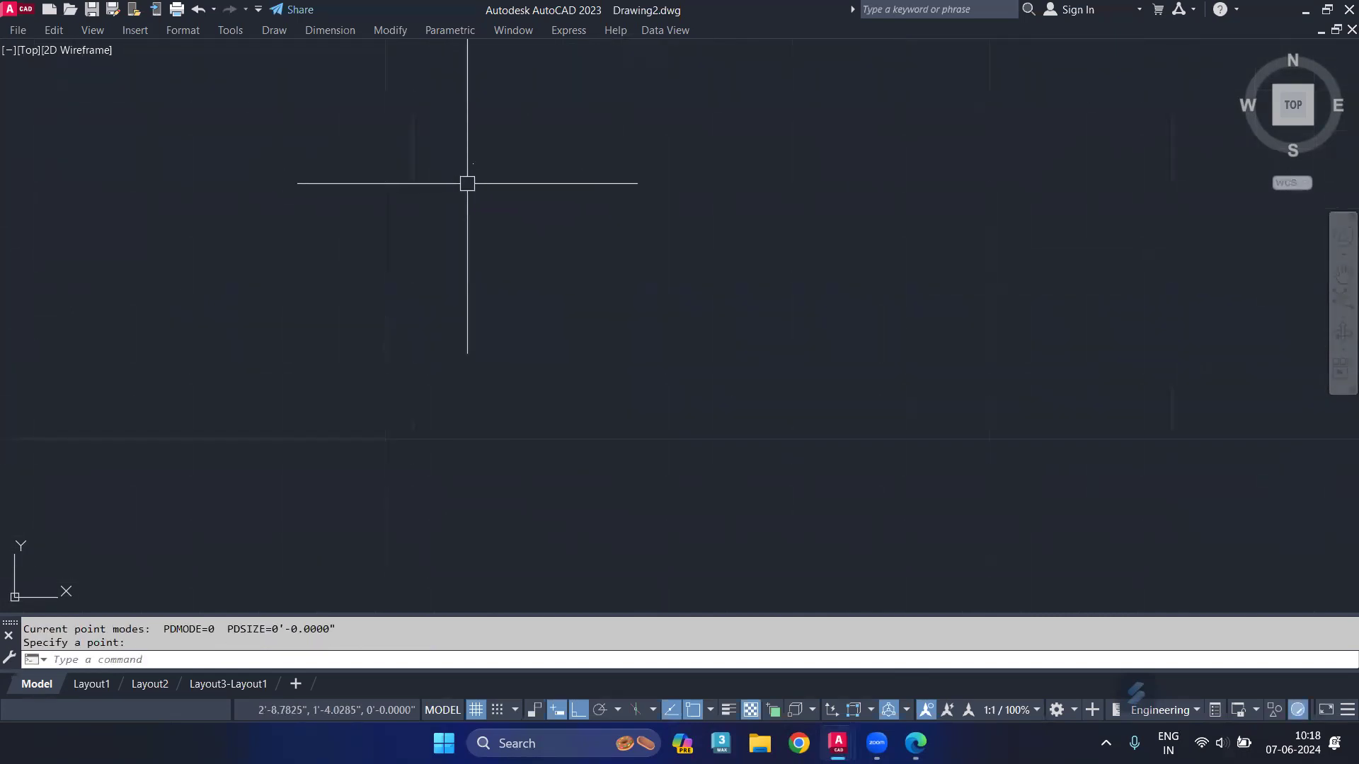
Set the point style to the X marker via PTYPE.
type("pty")
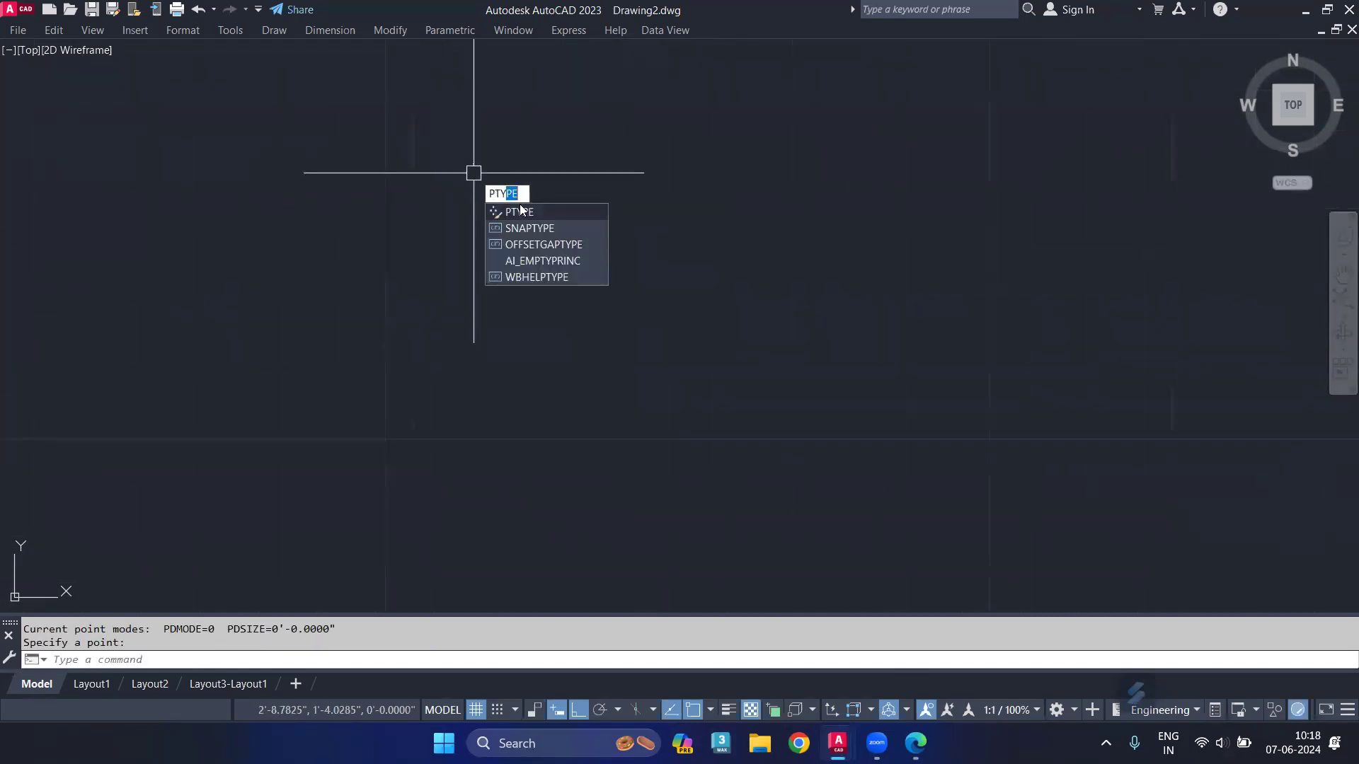
left_click(523, 212)
left_click(727, 253)
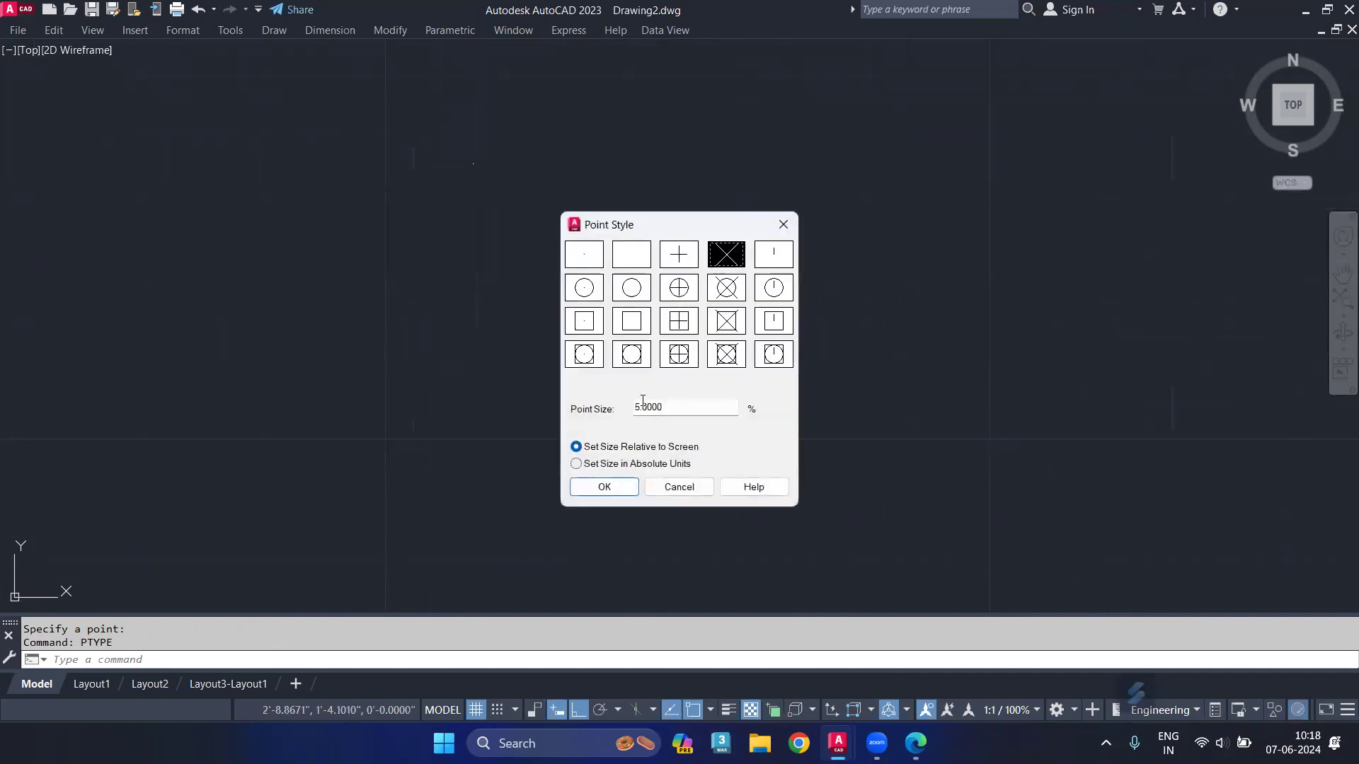
left_click(636, 489)
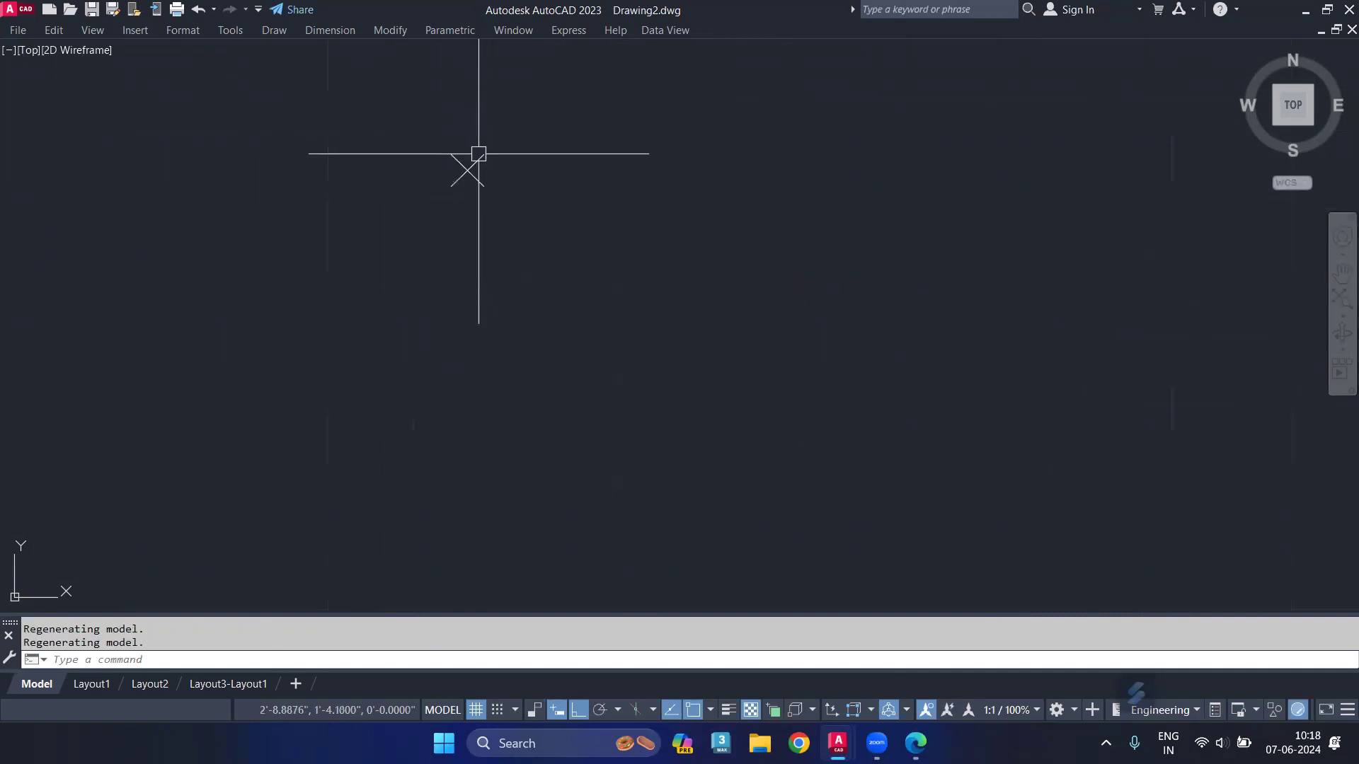
Read the X point's coordinates with the ID command.
type("d")
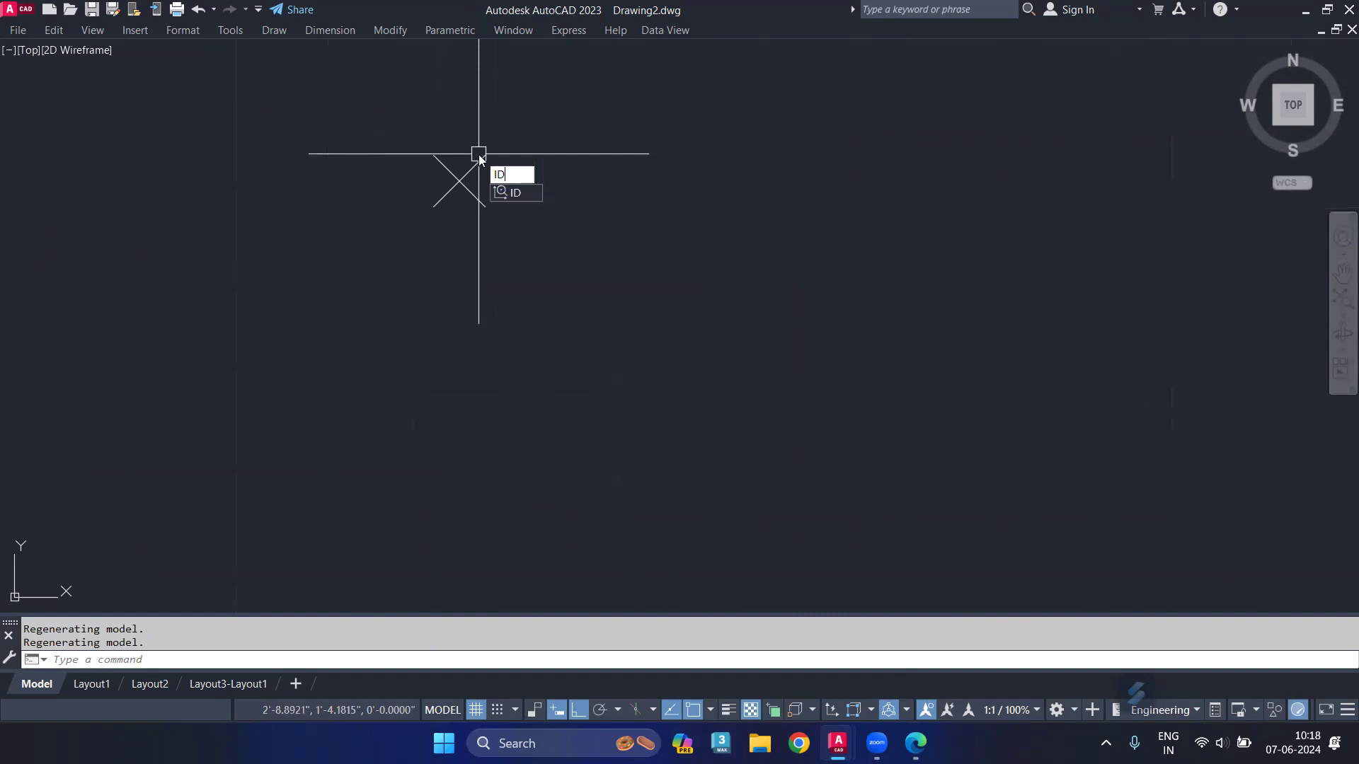
left_click(528, 199)
left_click(459, 181)
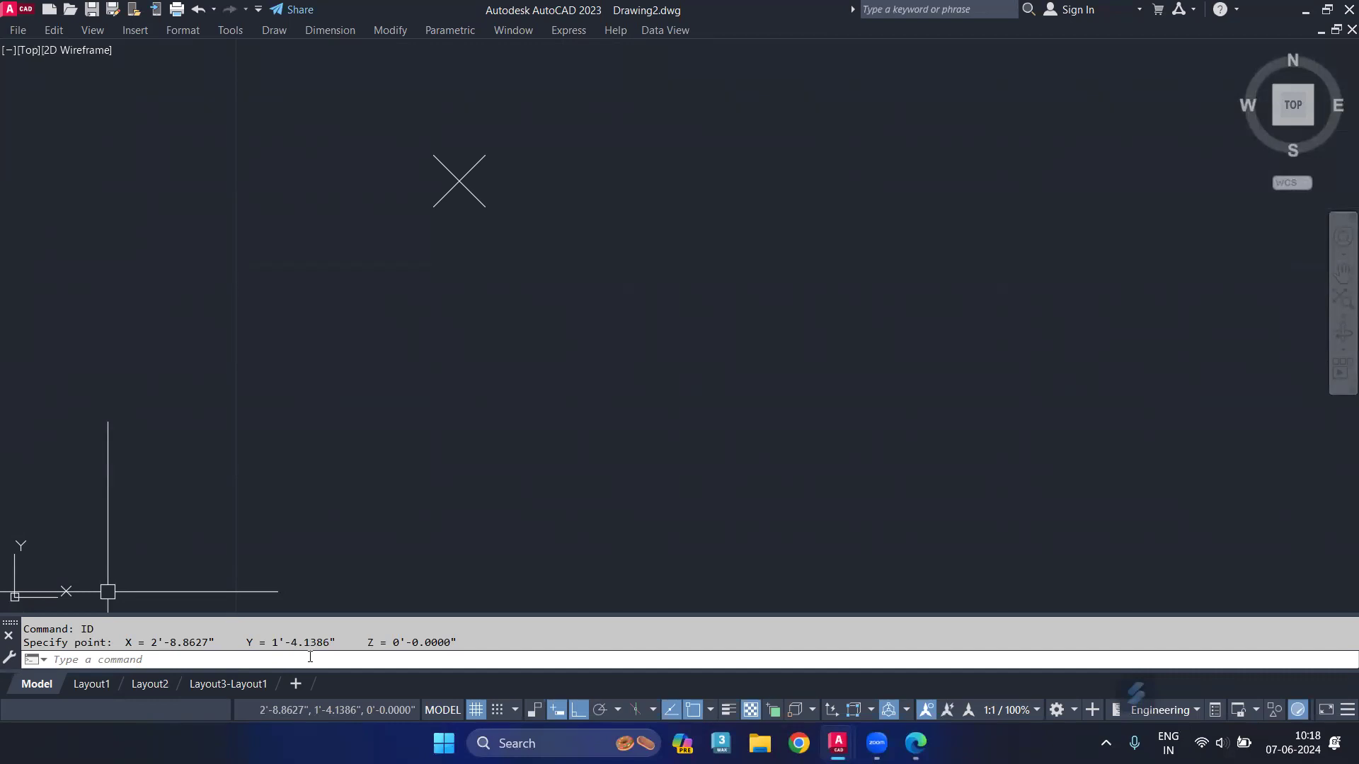
Delete the X point marker and bring the dimensioned shapes back into view.
left_click(466, 189)
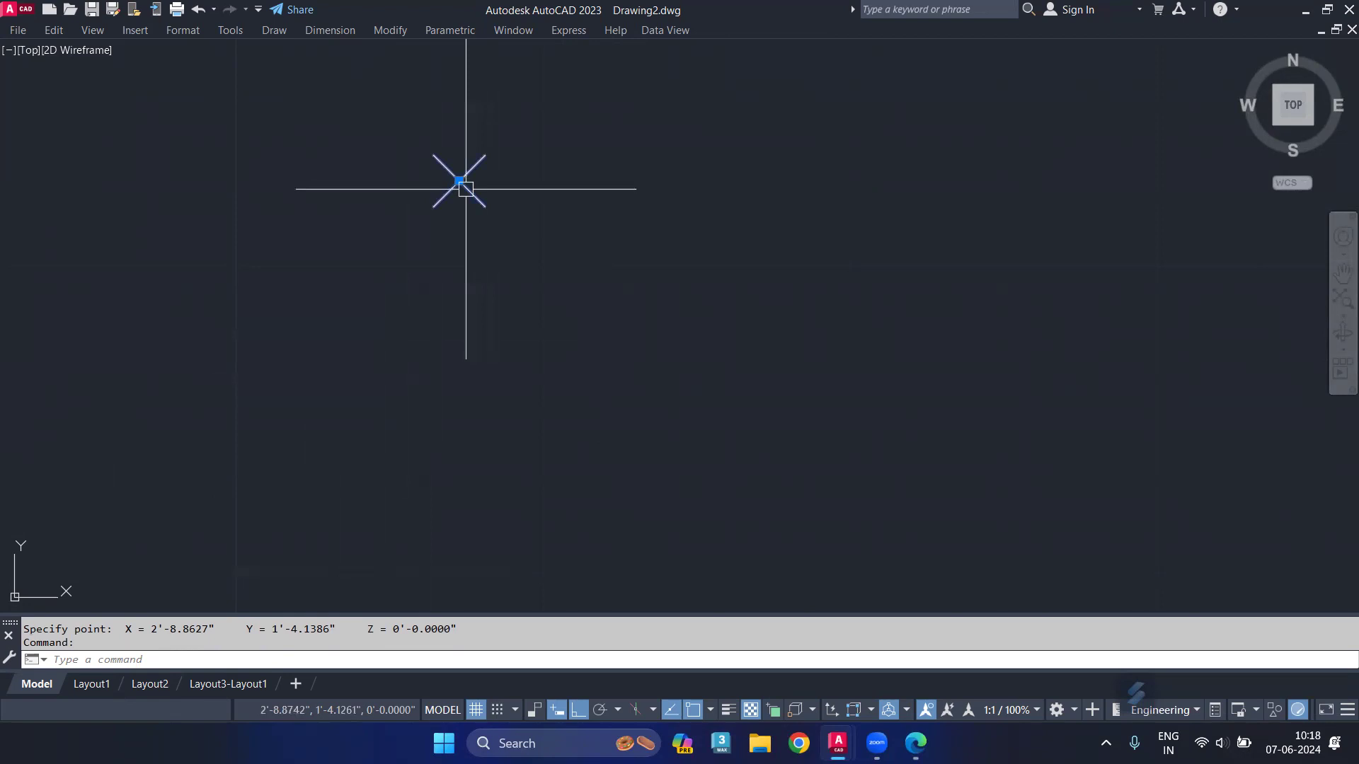
key("Delete")
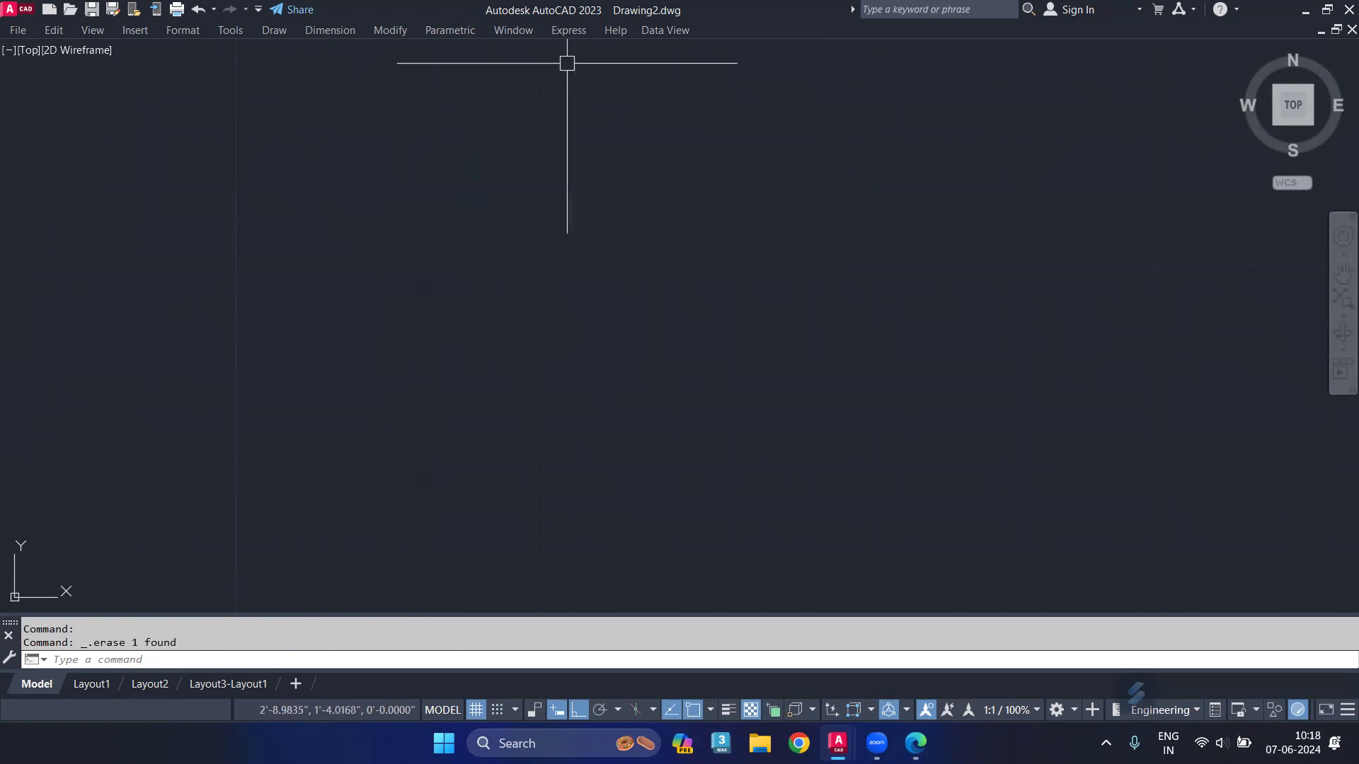
scroll(470, 256, "down", 3)
middle_click_drag(375, 288, 423, 275)
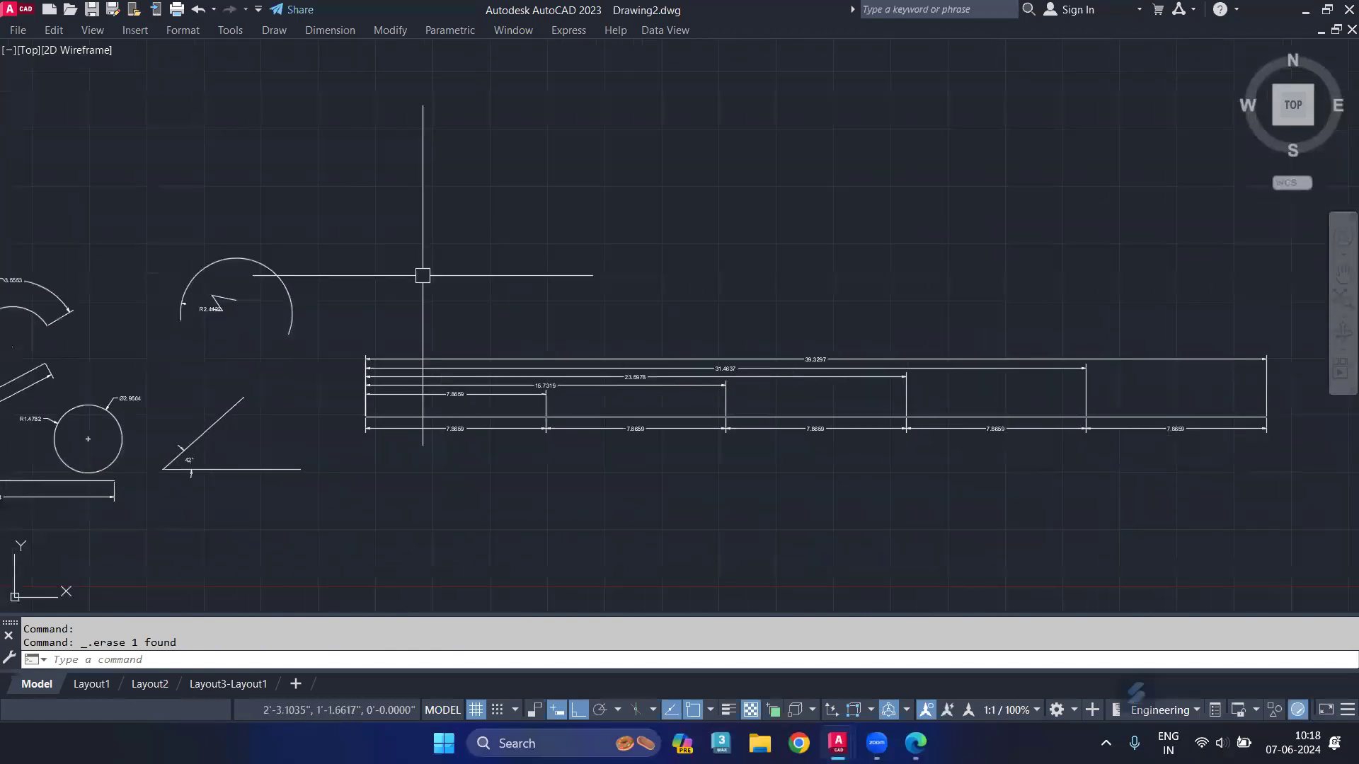
middle_click_drag(386, 416, 489, 386)
scroll(631, 420, "up", 5)
scroll(649, 401, "up", 4)
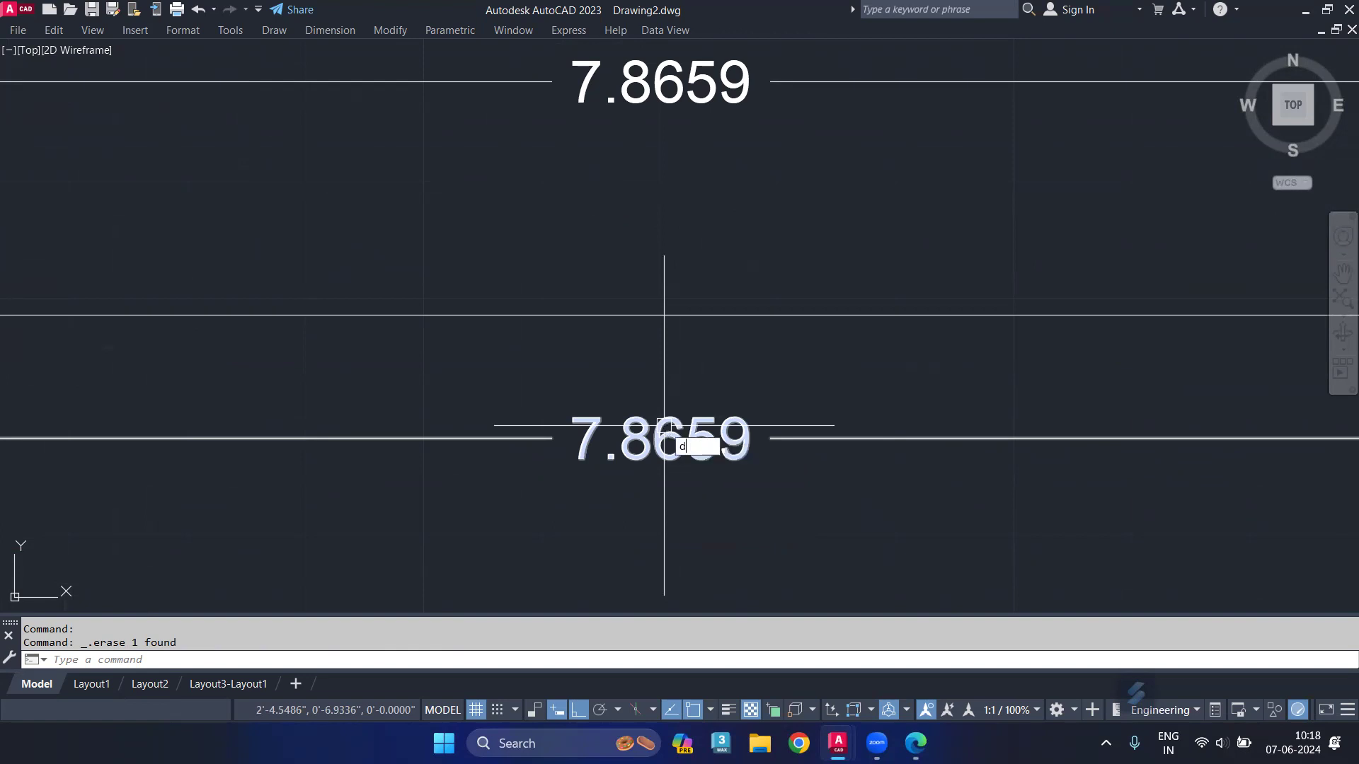
Set the ALT dimension variable to ON through the DIM command.
type("dim")
key("Return")
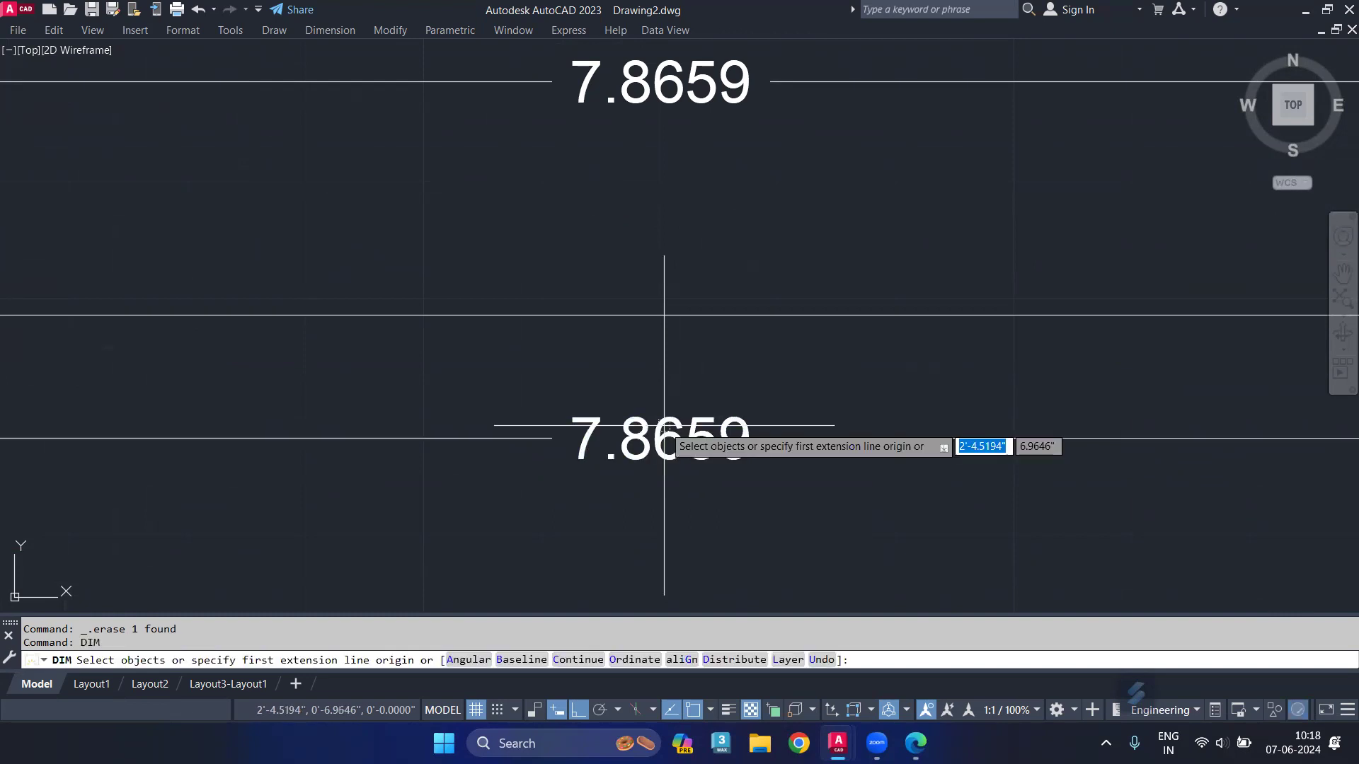
type("alt")
key("Return")
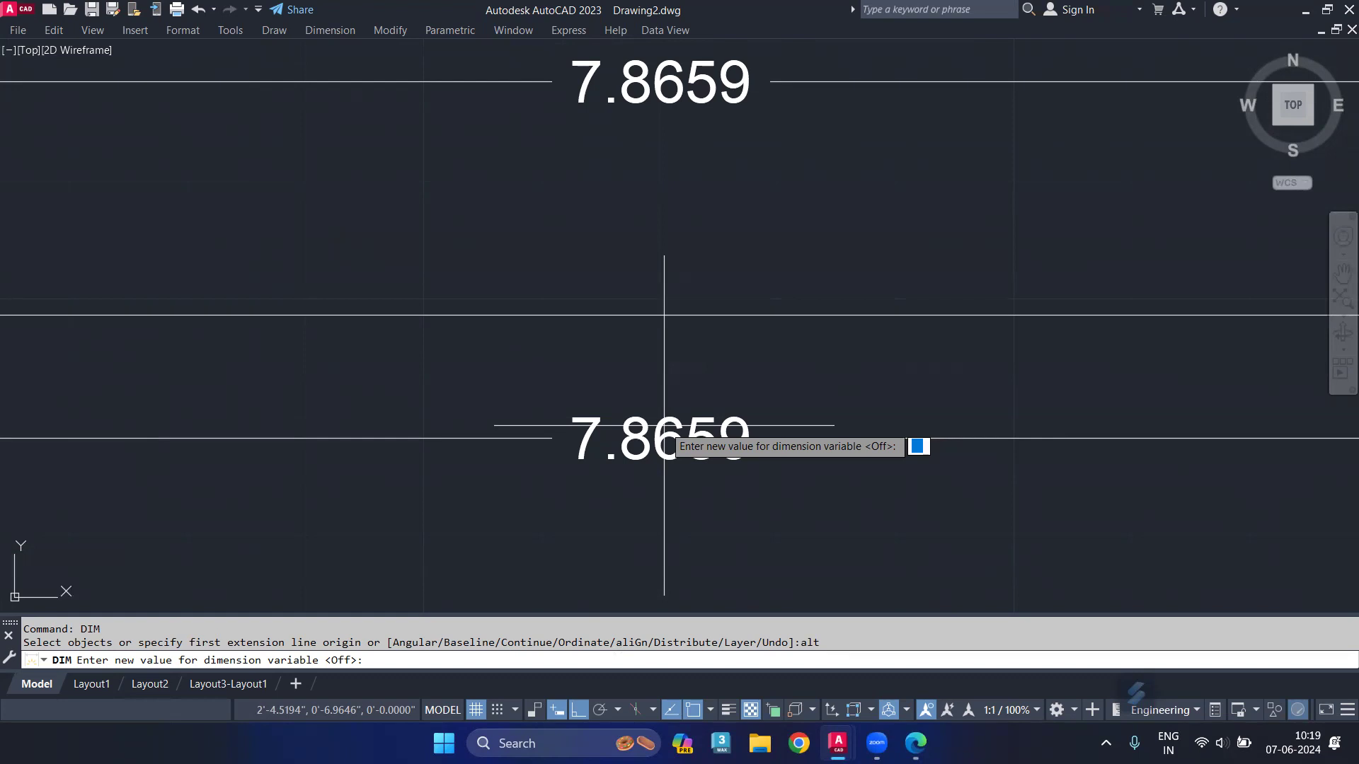
type("on")
key("Return")
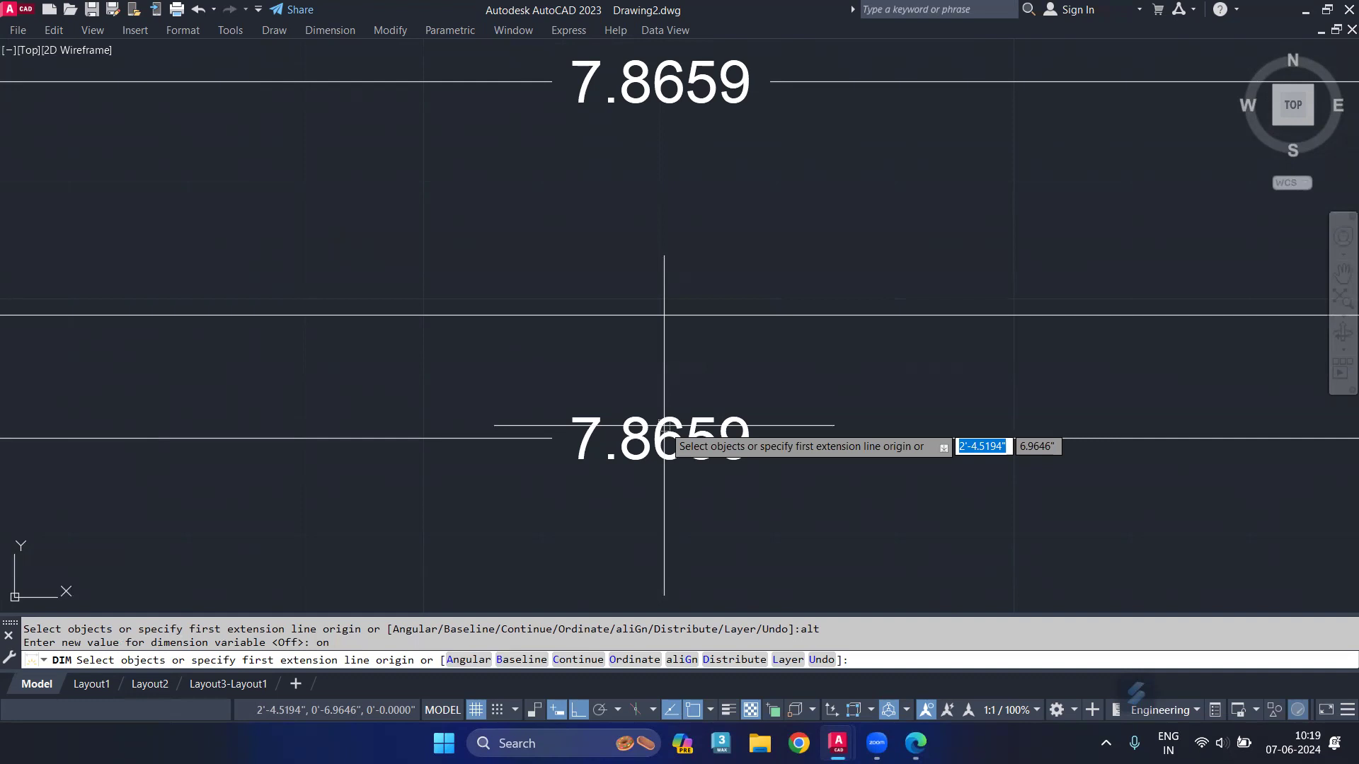
key("Return")
type("DIM")
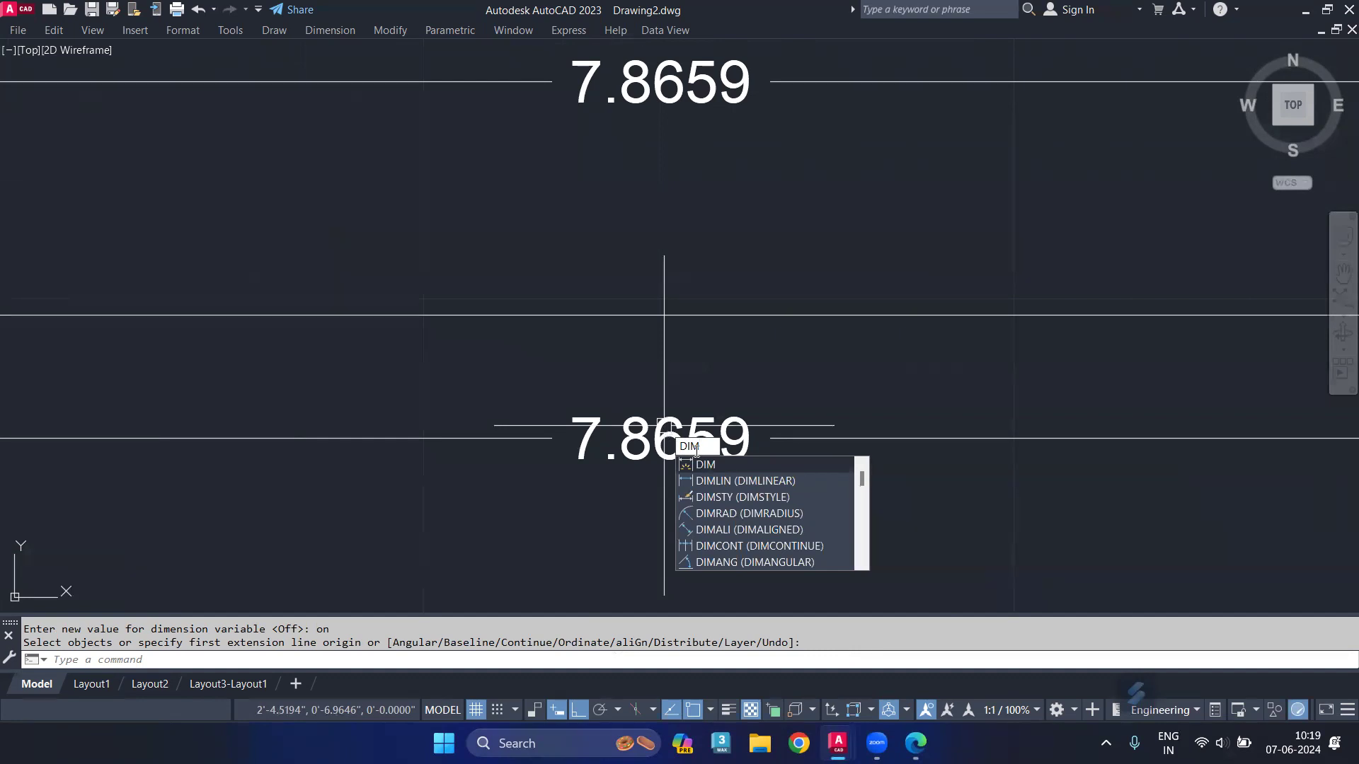
Apply the alternate-units override to the lower 7.8659 dimension using -DIMSTYLE Apply.
left_click(744, 495)
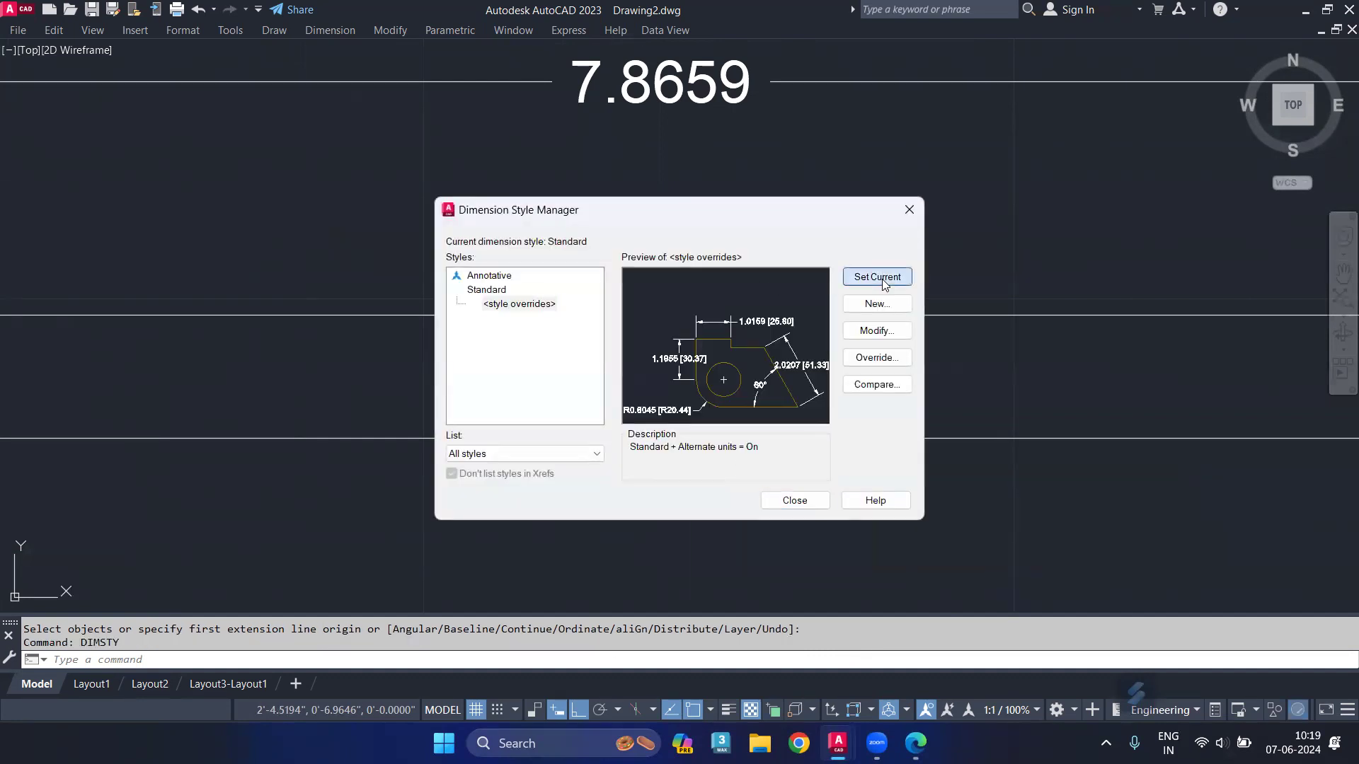
left_click(821, 500)
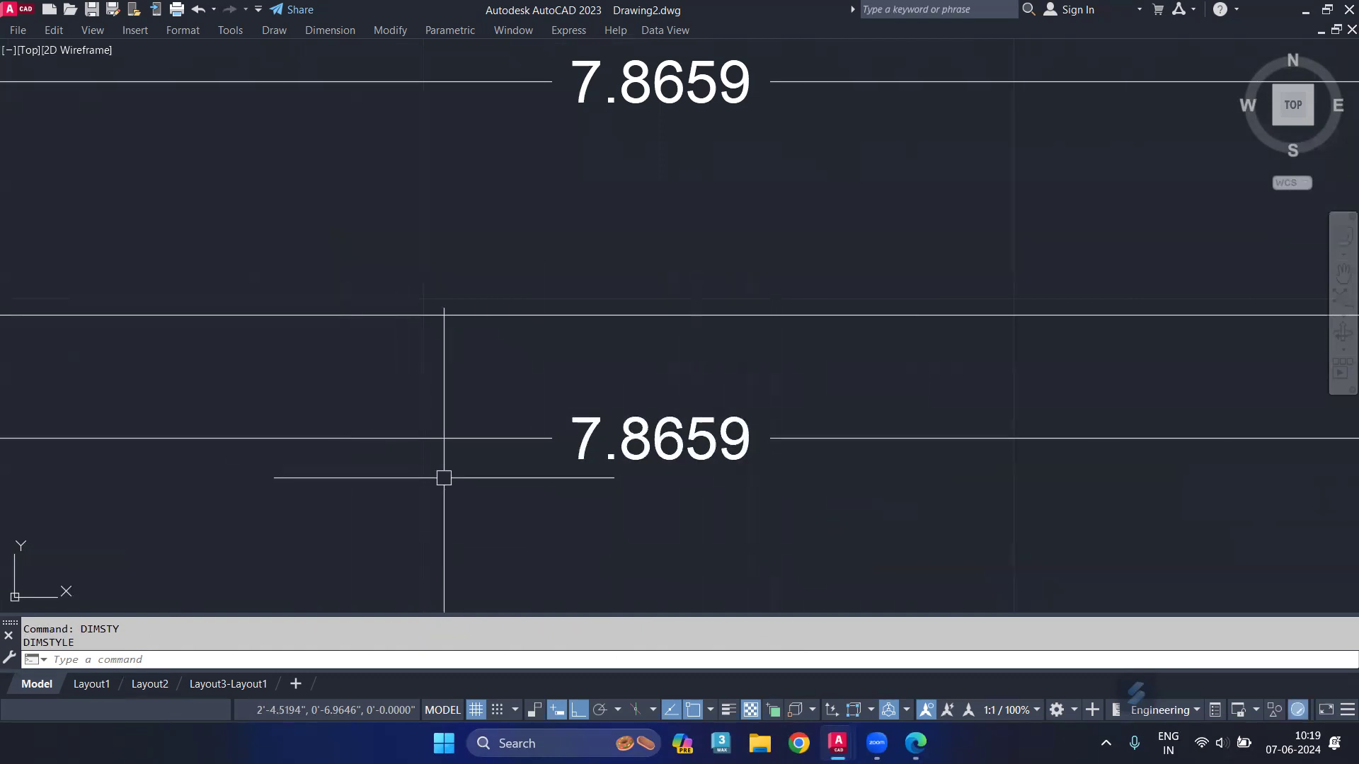
type("-DIMSTYLE")
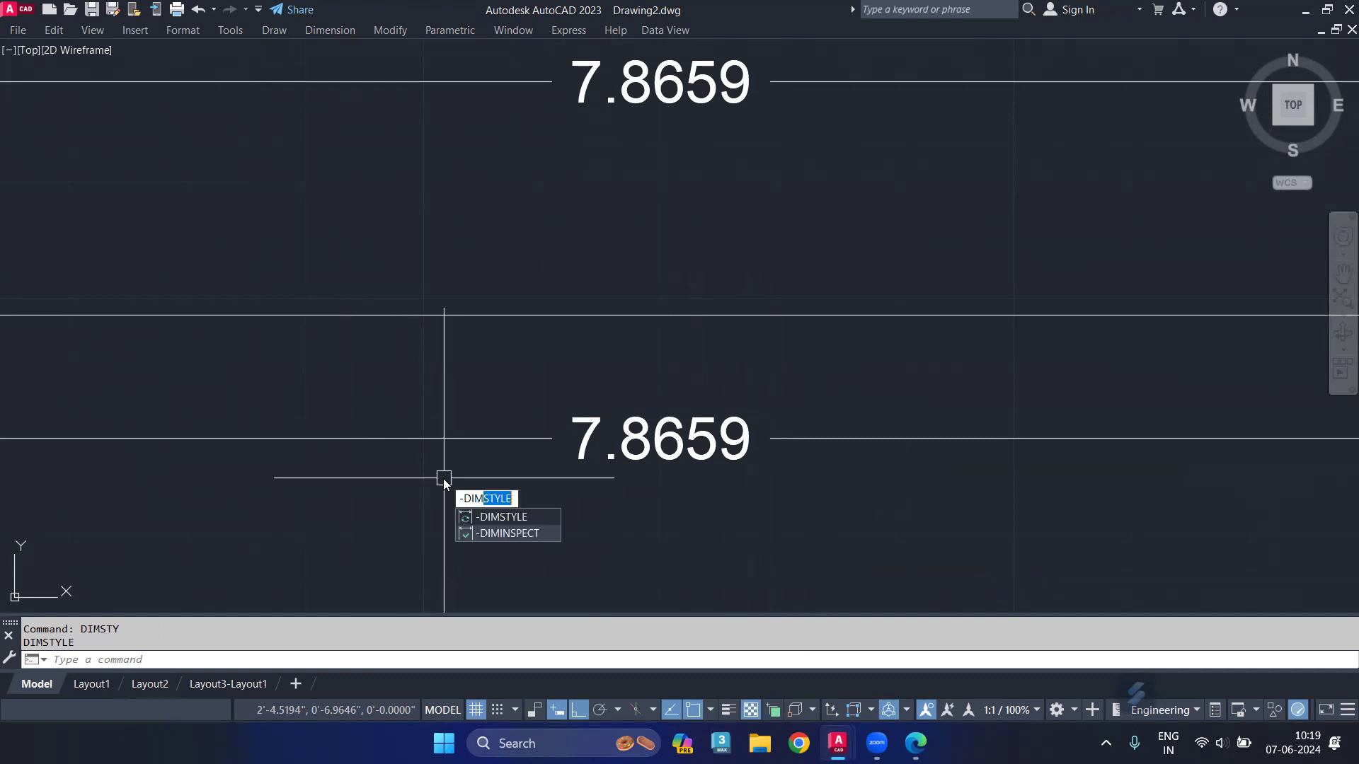
left_click(511, 517)
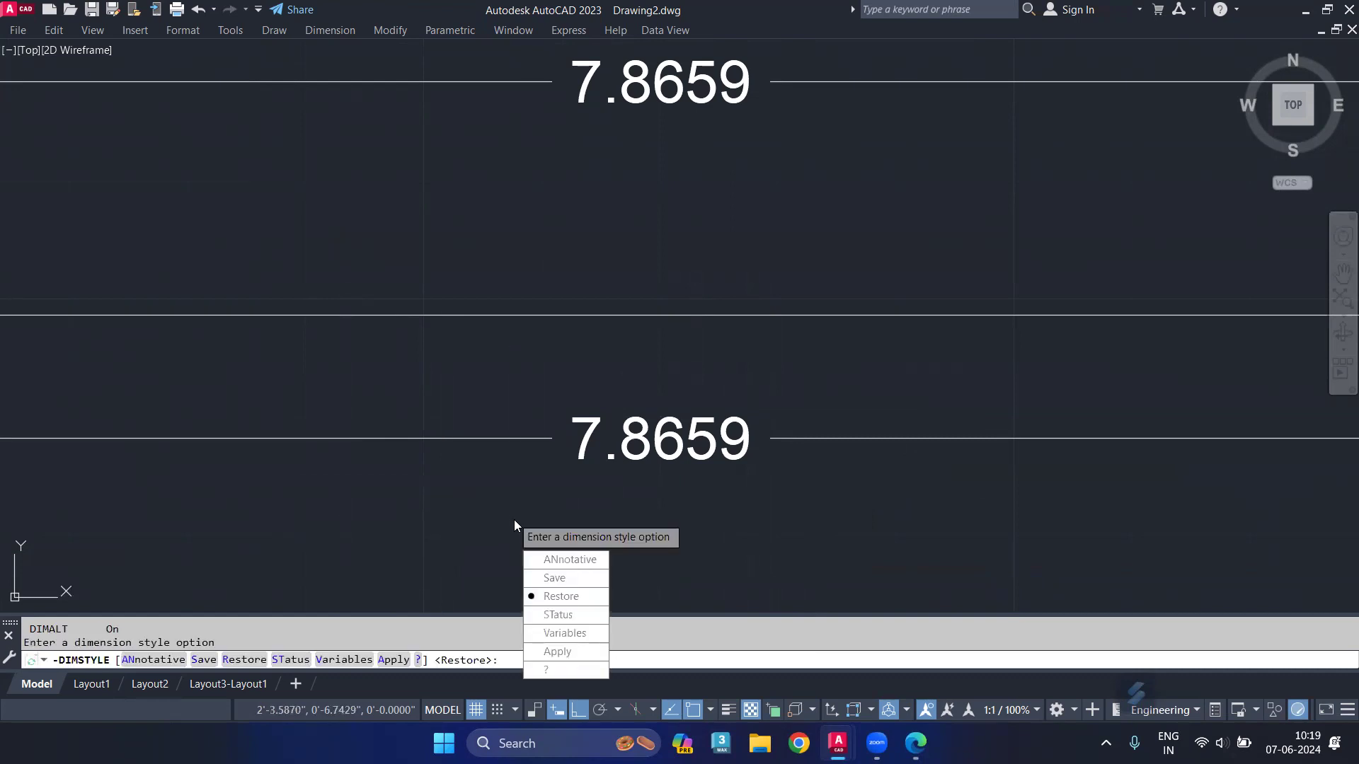
left_click(577, 653)
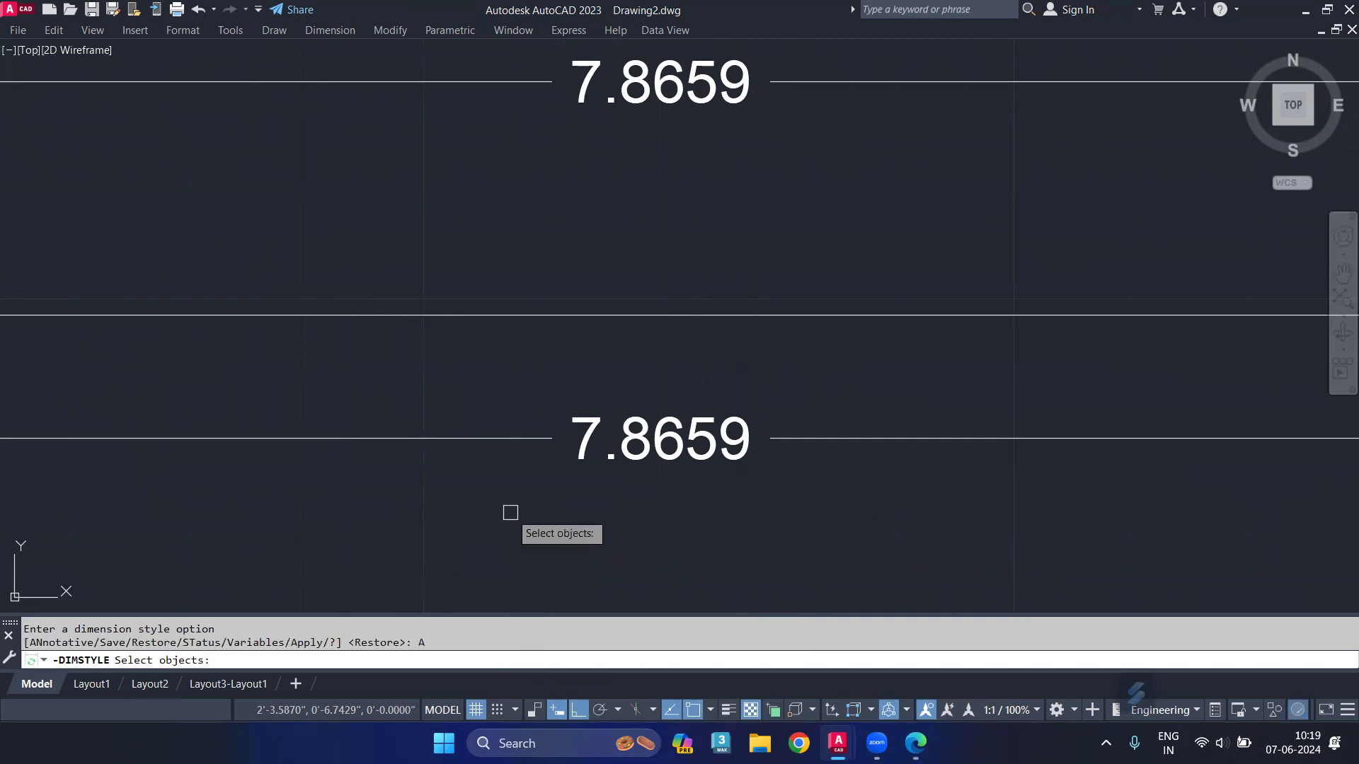
left_click(476, 438)
key("Return")
type("dim")
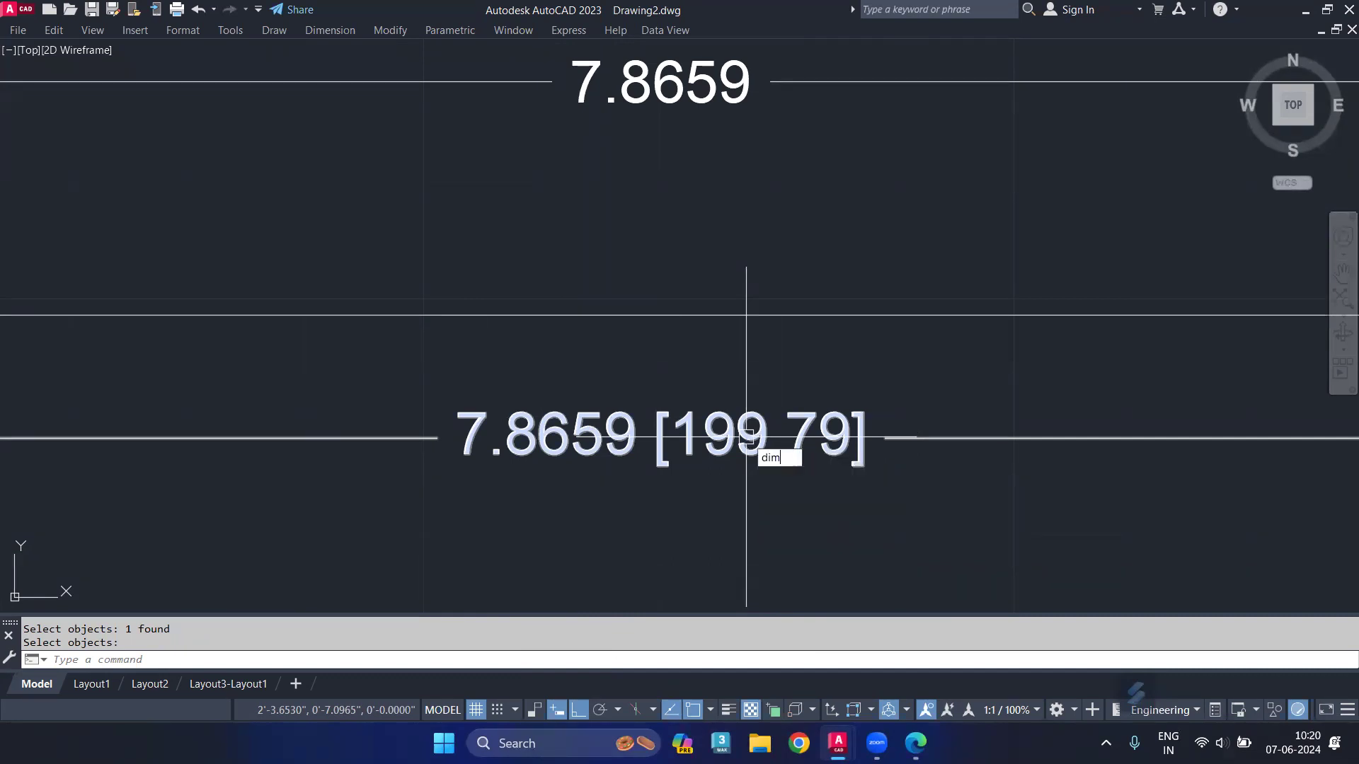
Set the POST dimension suffix override to inch.
key("Return")
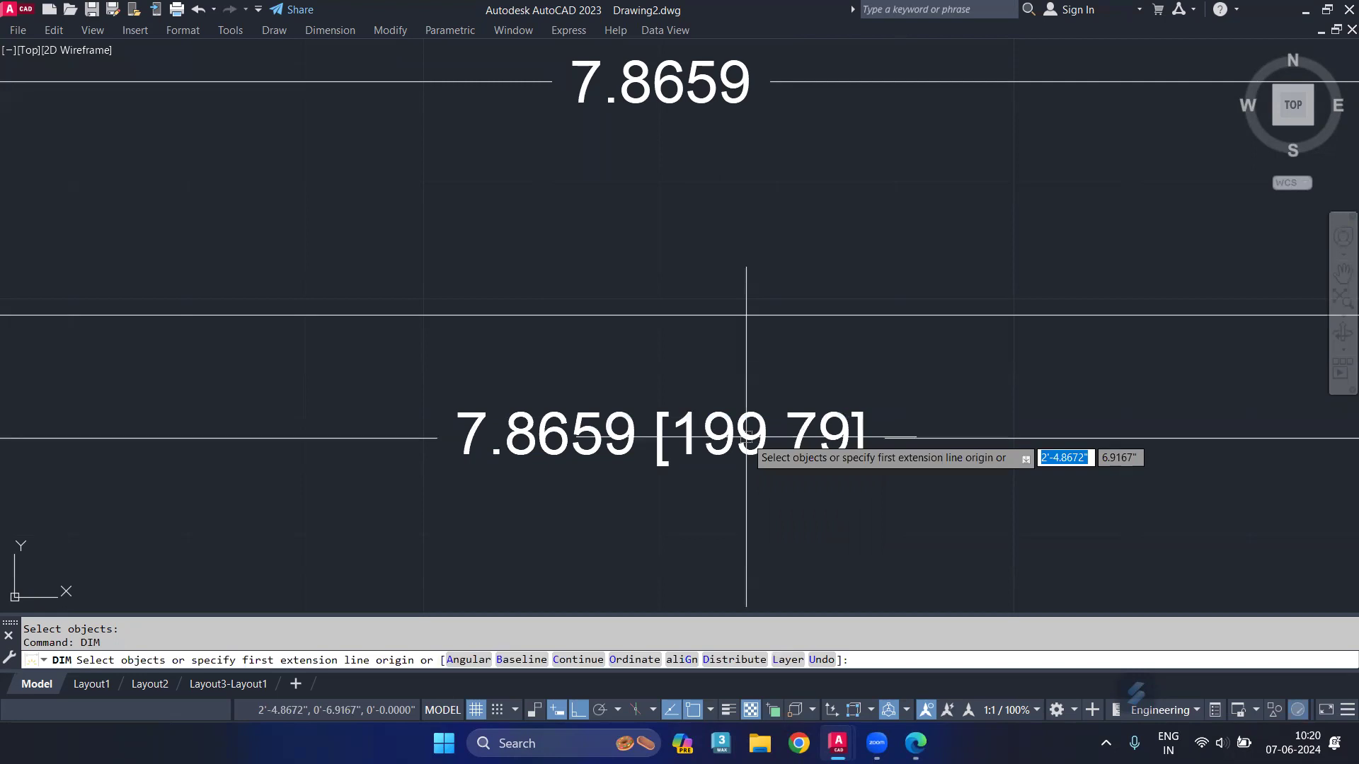
type("post")
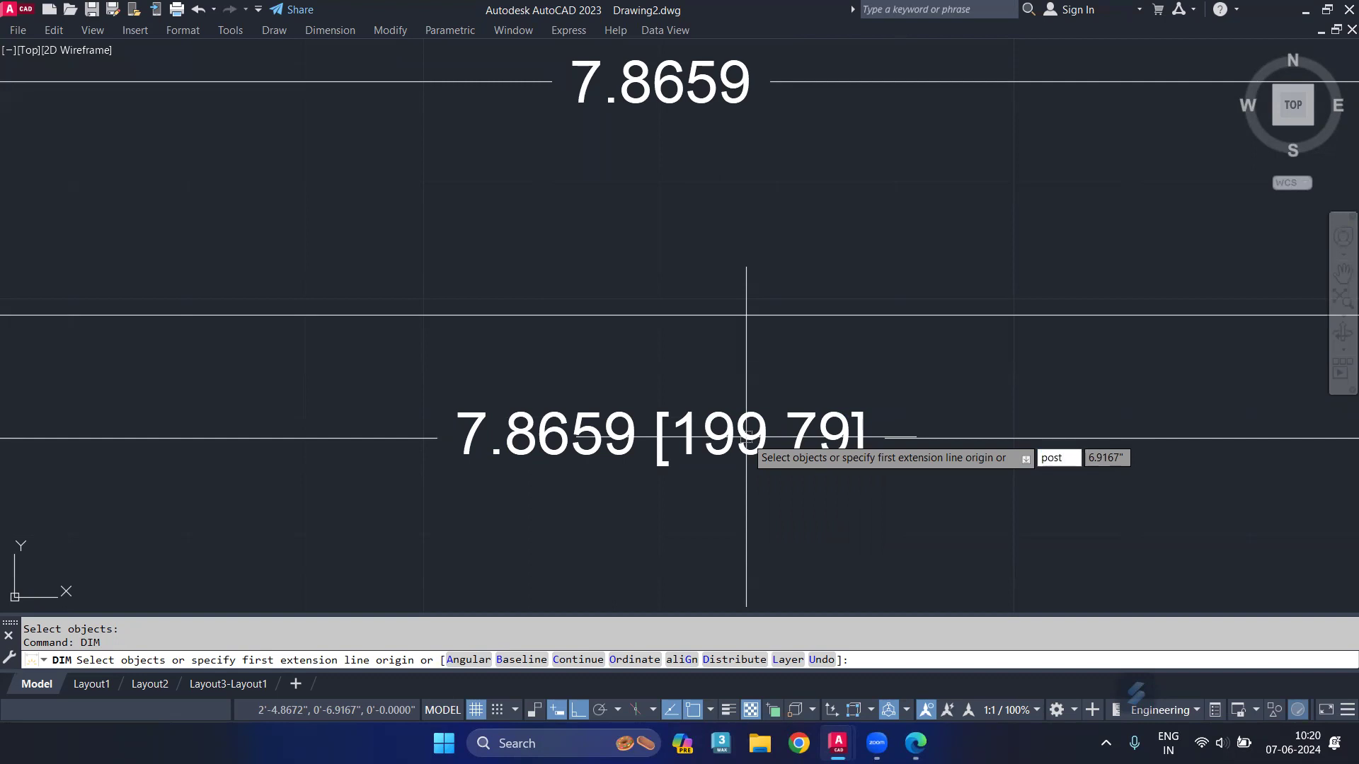
key("Return")
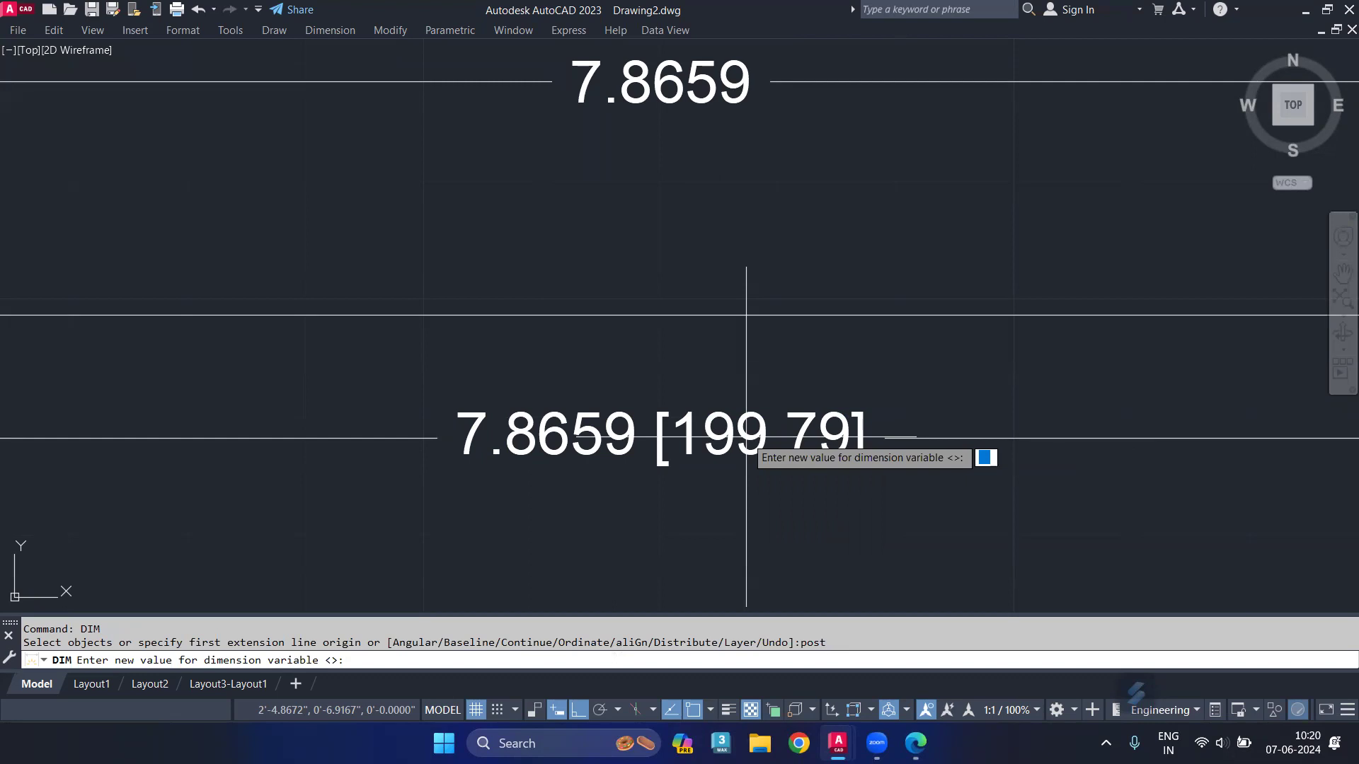
type("inch")
key("Return")
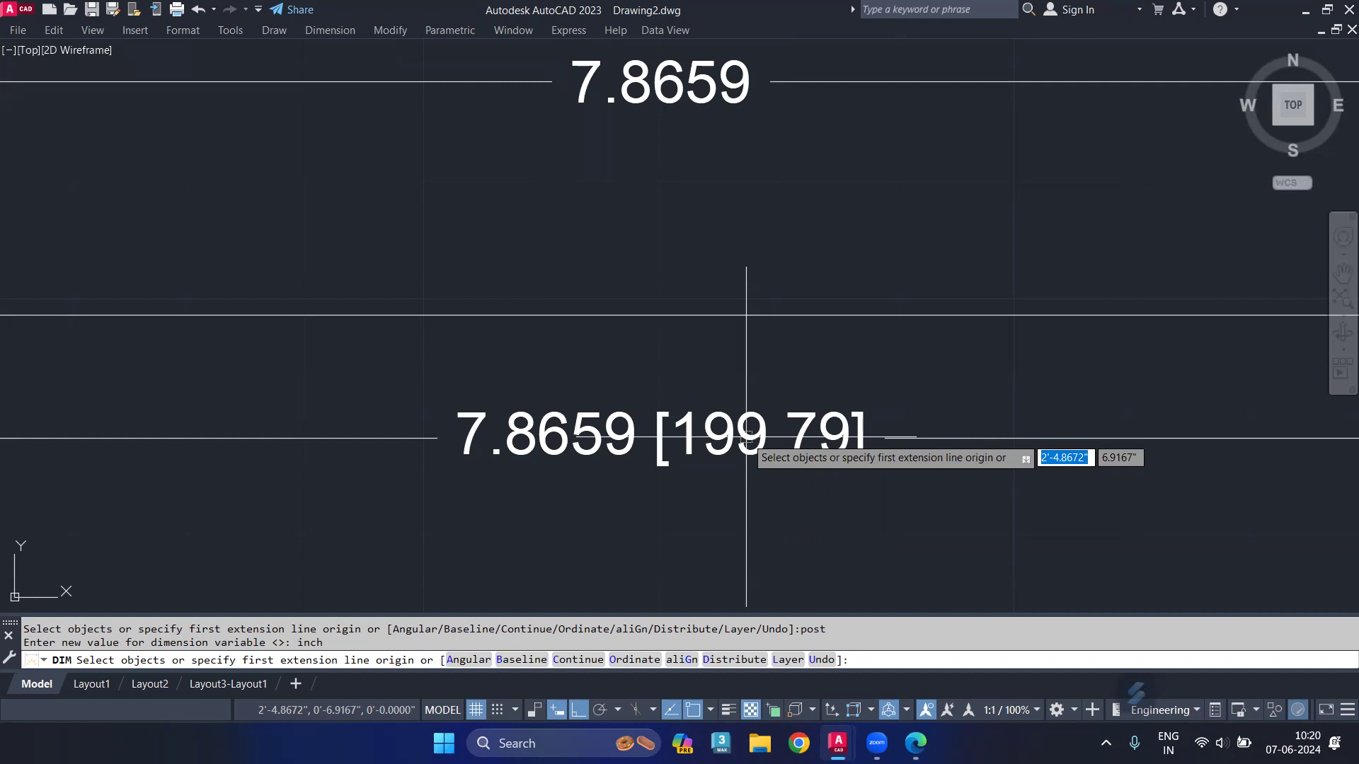
key("Return")
Apply the override to all dimensions with -DIMSTYLE Apply, selecting ALL.
type("-dimstyle")
key("Return")
type("a")
key("Return")
type("all")
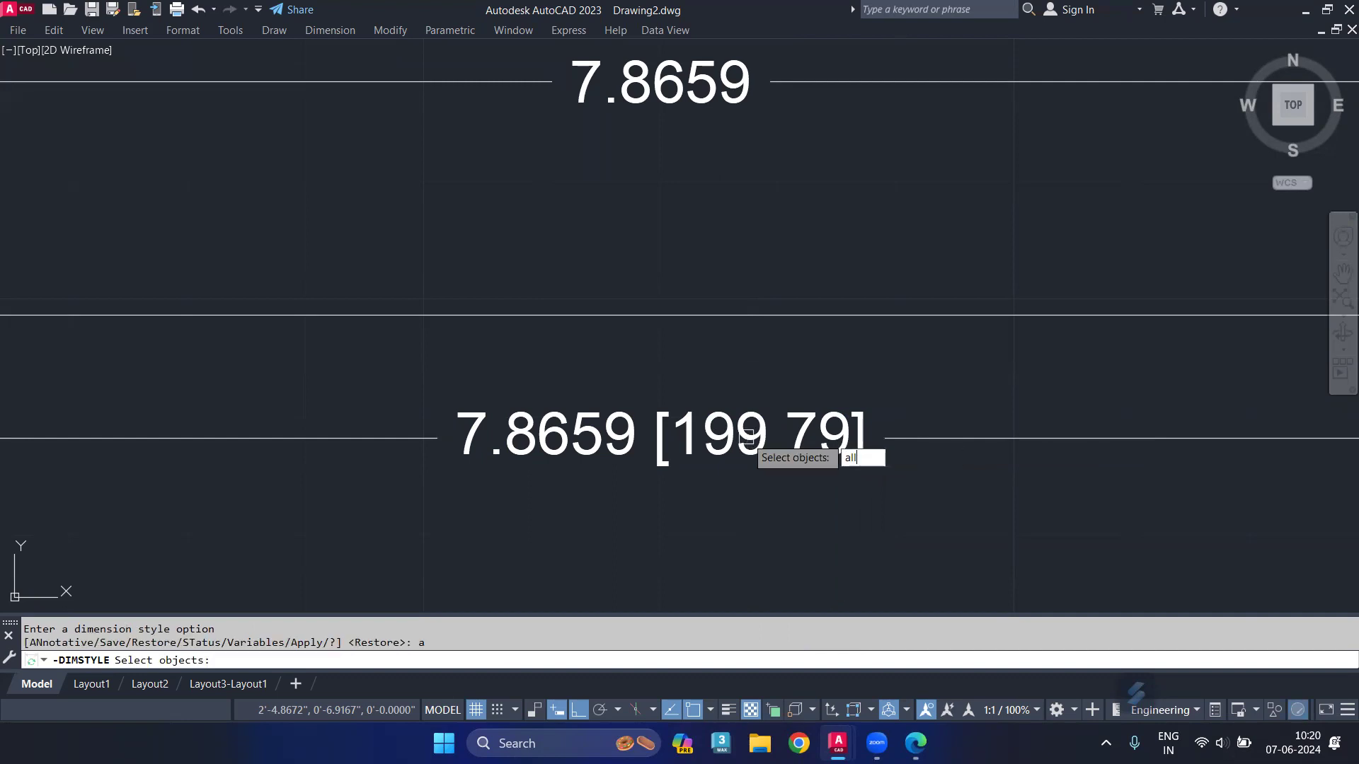
key("Return")
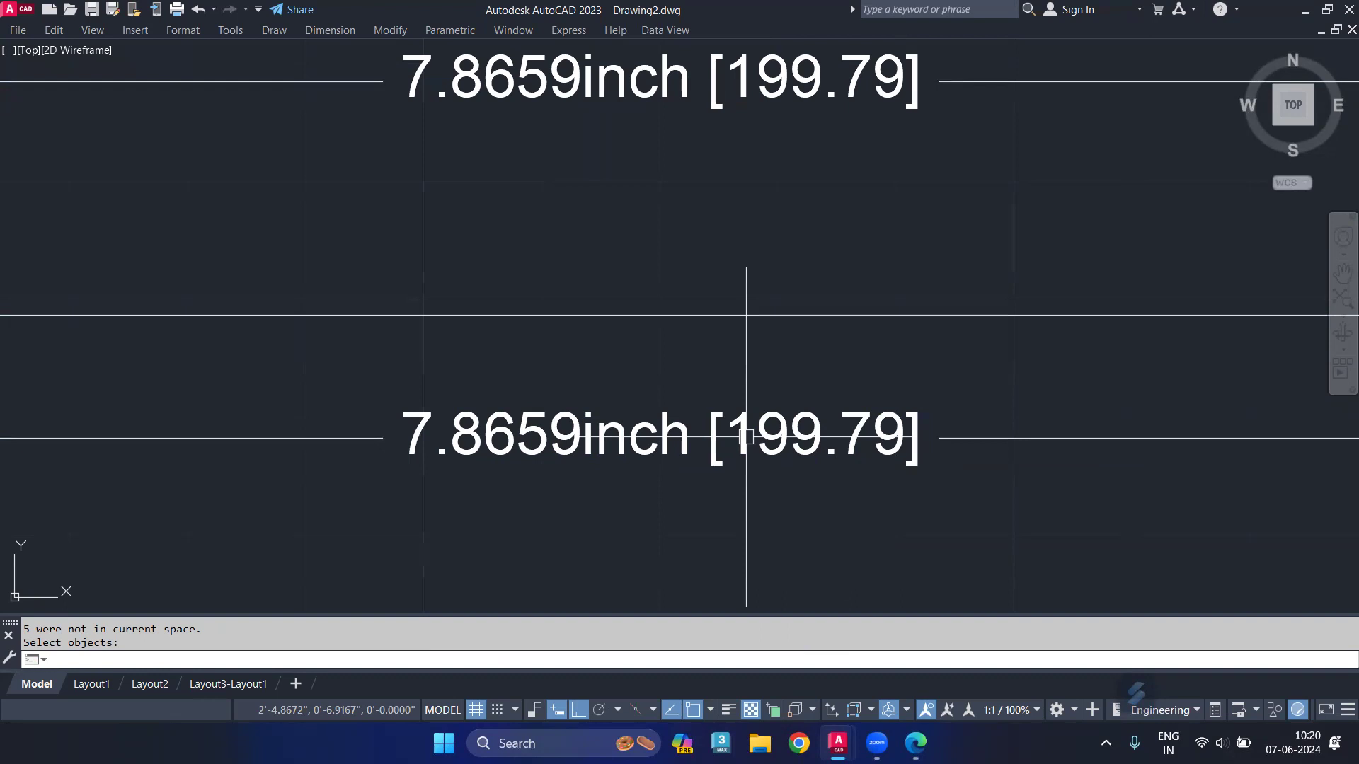
Set the APOST alternate-units suffix override to mm.
type("dim")
key("Return")
type("apost")
key("Return")
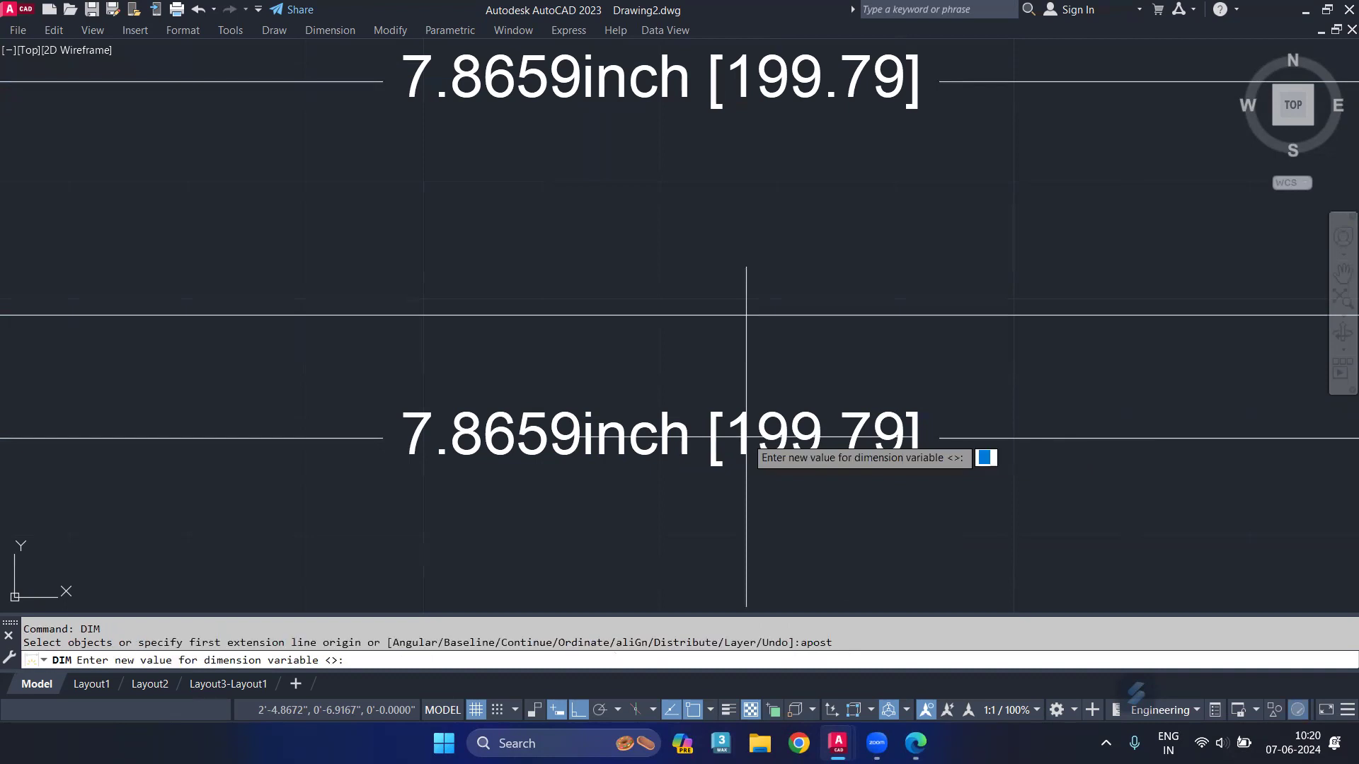
type("mm")
key("Return")
Apply the mm suffix to all dimensions with -DIMSTYLE Apply and Ctrl+A.
type("-dimstyle")
key("Return")
type("a")
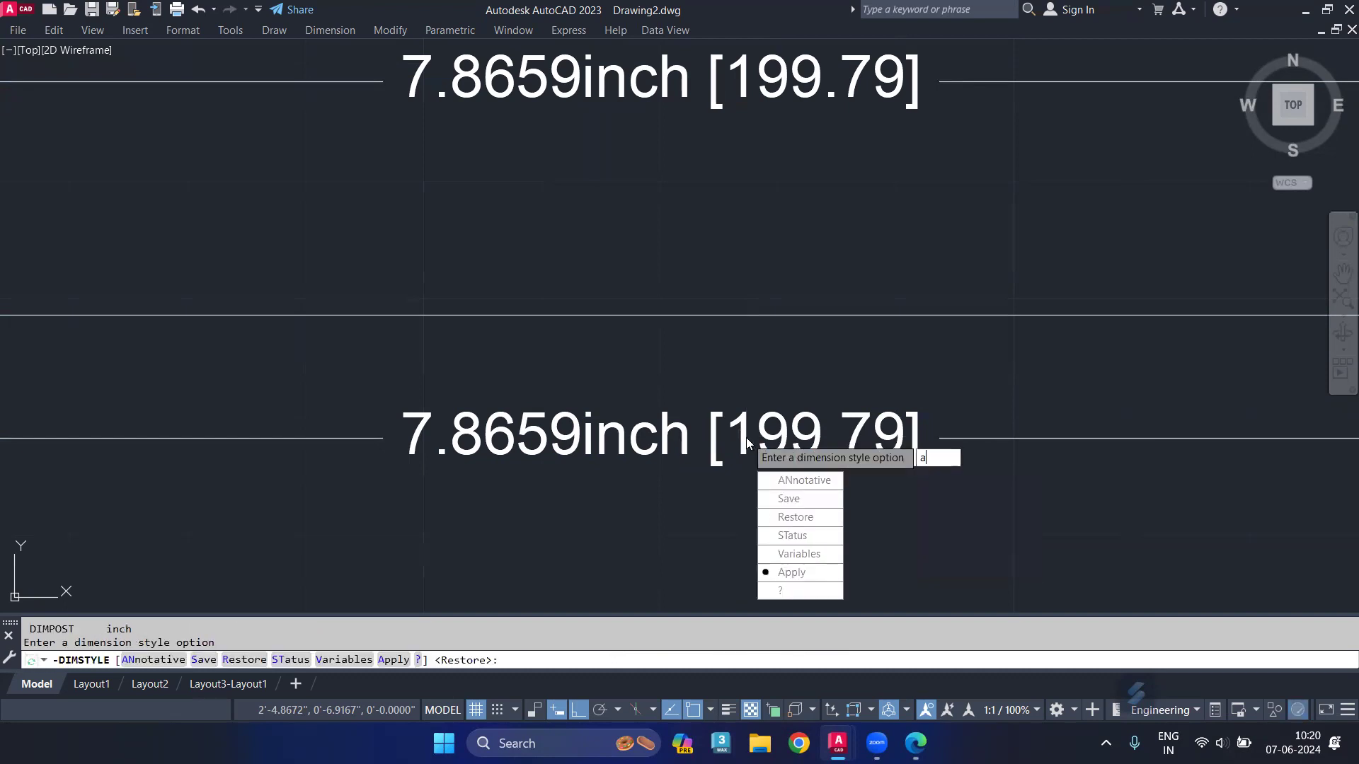
key("Return")
key("ctrl+a")
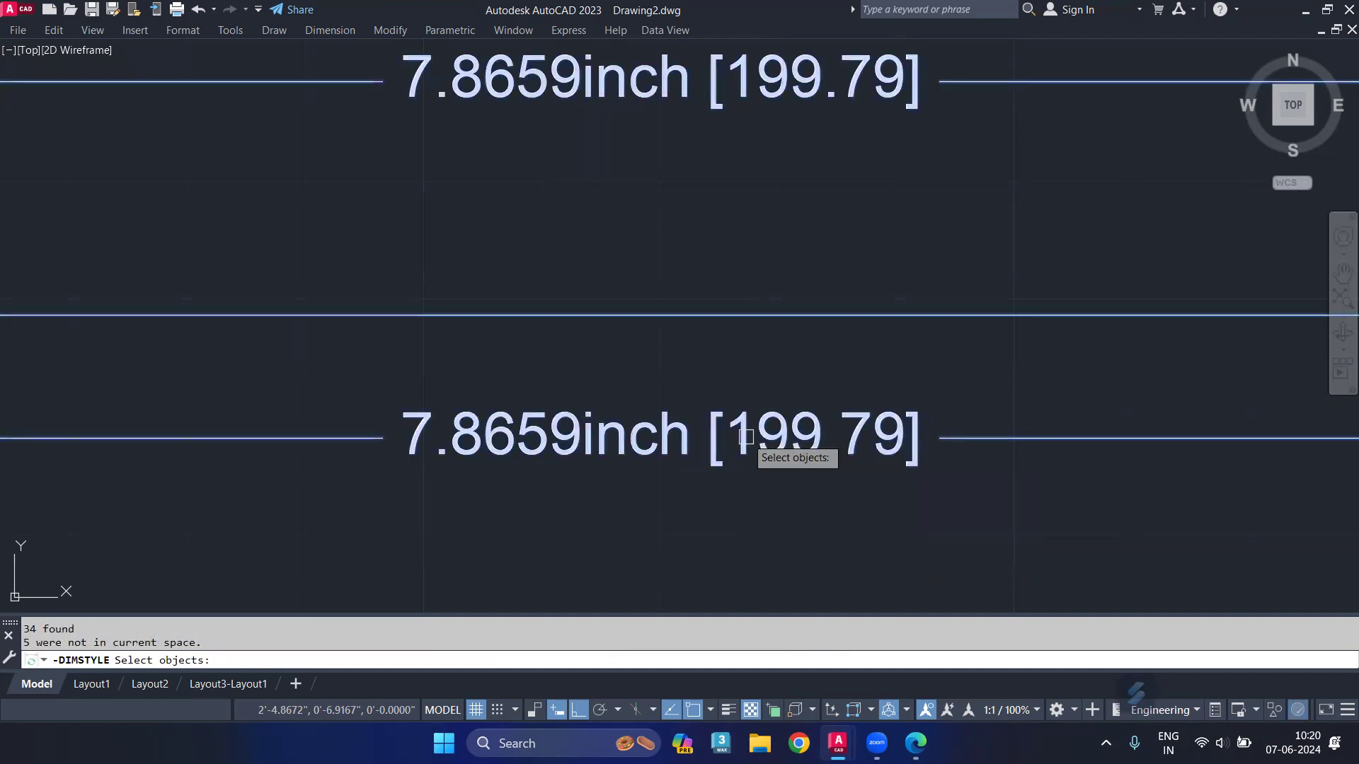
key("Return")
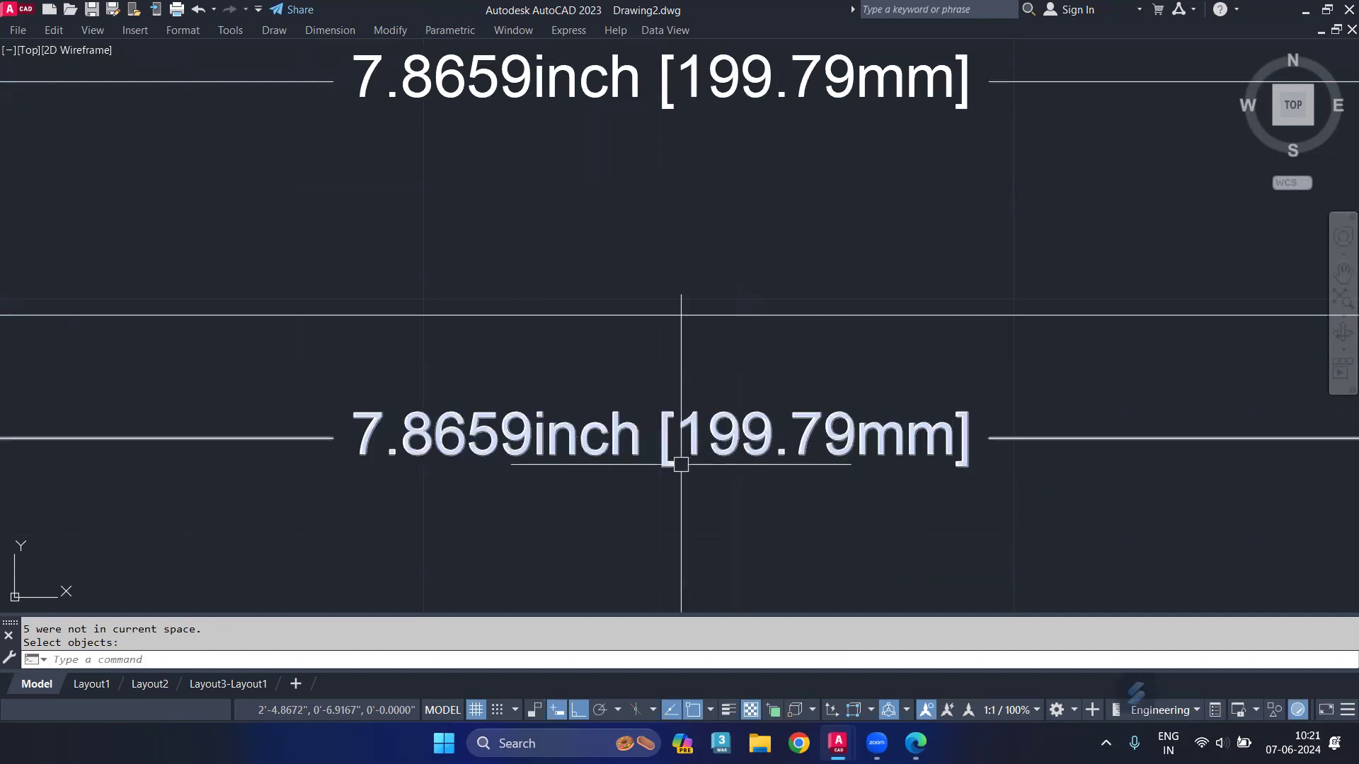
scroll(679, 447, "down", 4)
scroll(584, 421, "down", 4)
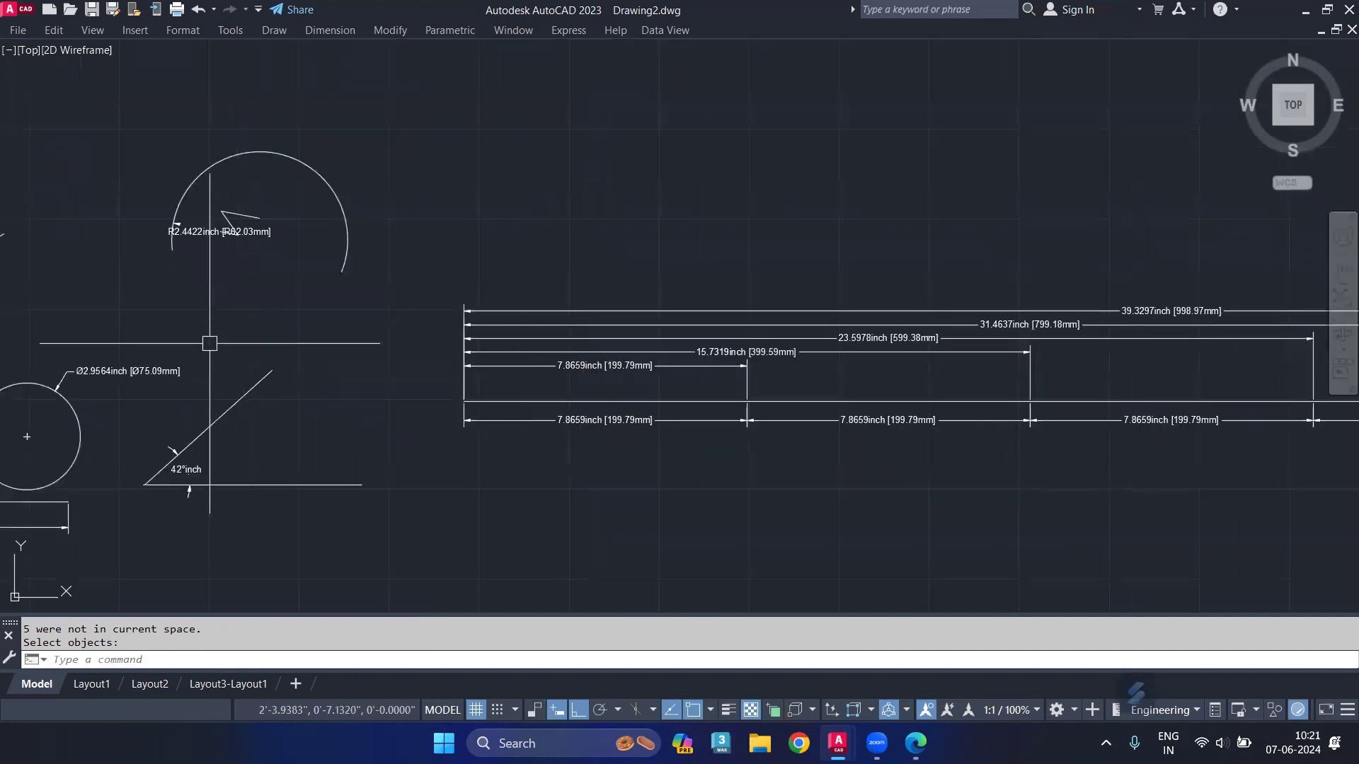
scroll(180, 473, "up", 4)
scroll(187, 472, "up", 4)
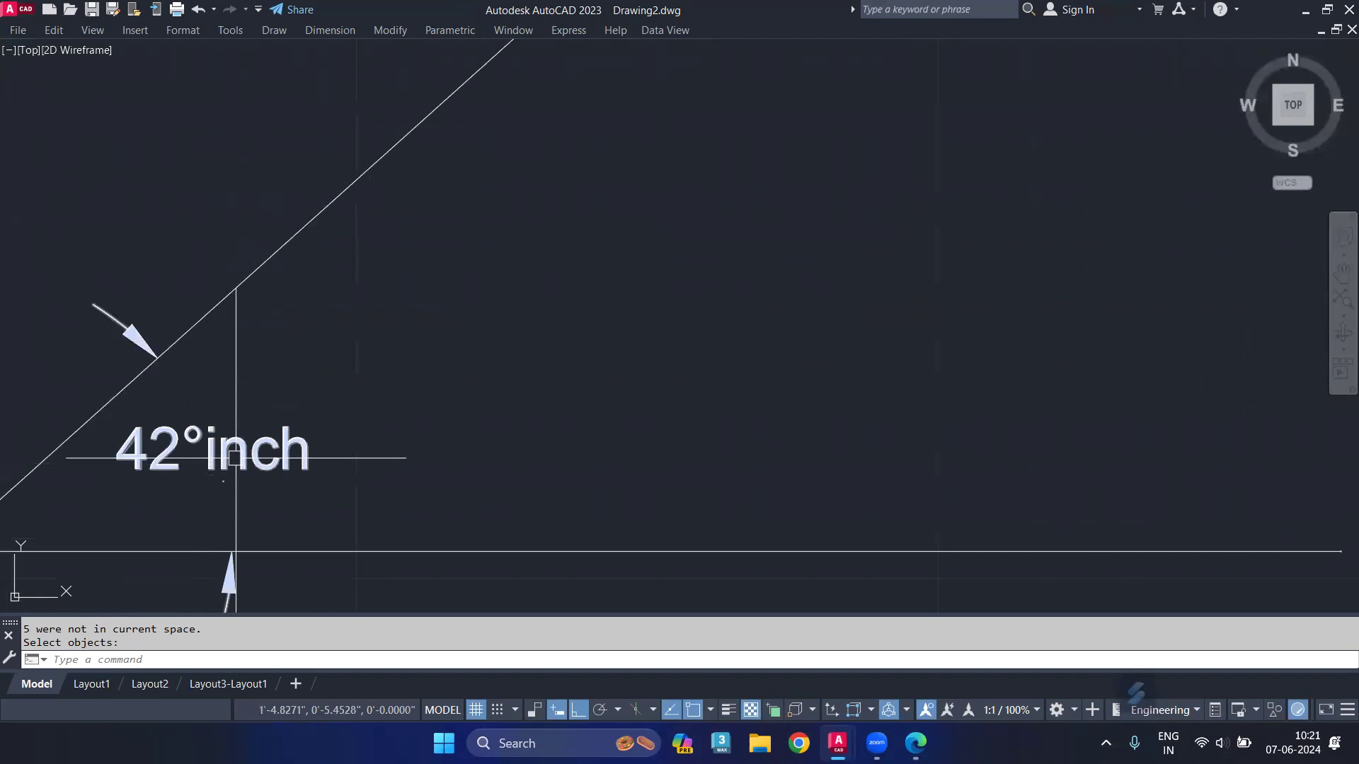
double_click(225, 474)
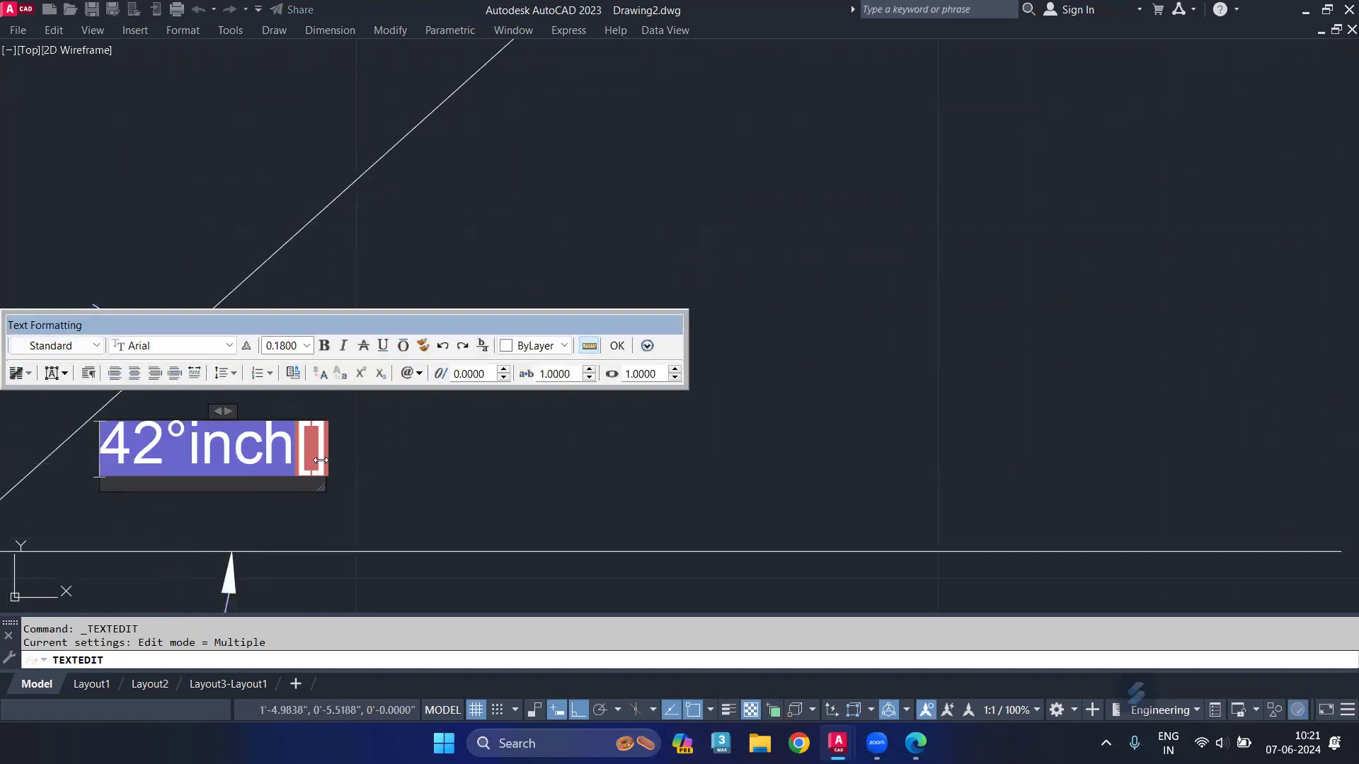
key("ctrl+a")
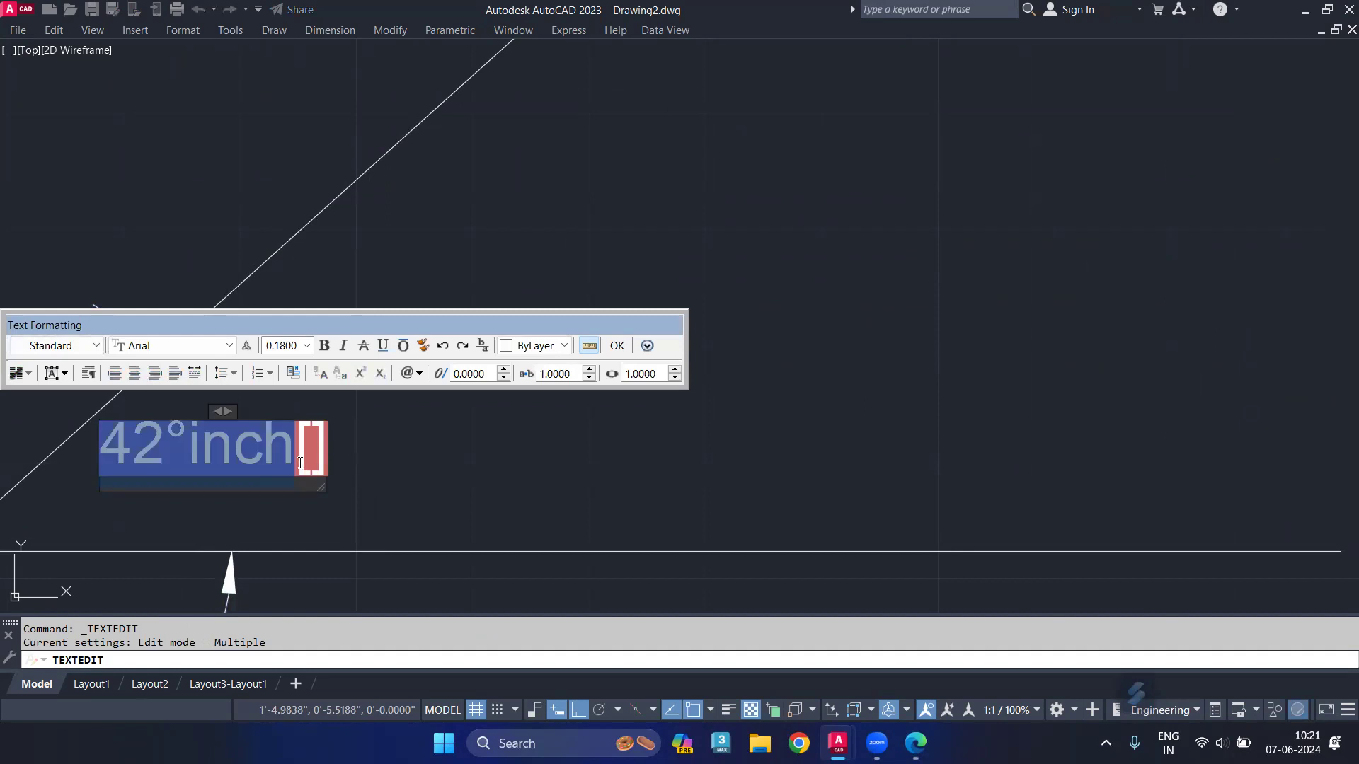
key("Delete")
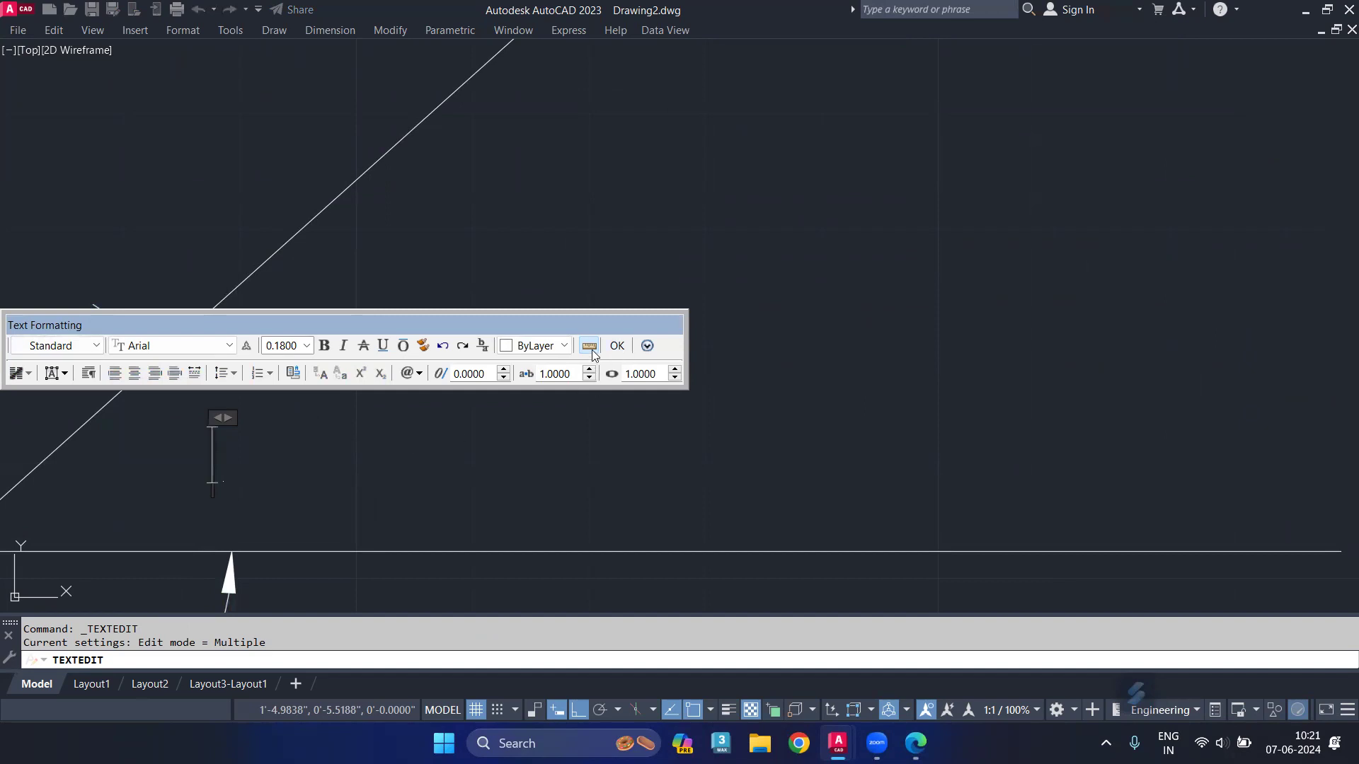
left_click(617, 345)
Zoom and pan around the 7.8659inch [199.79mm] dimension stack, then cancel text editing.
scroll(425, 403, "down", 3)
scroll(434, 403, "down", 2)
scroll(510, 398, "up", 1)
scroll(418, 437, "up", 1)
scroll(495, 467, "down", 1)
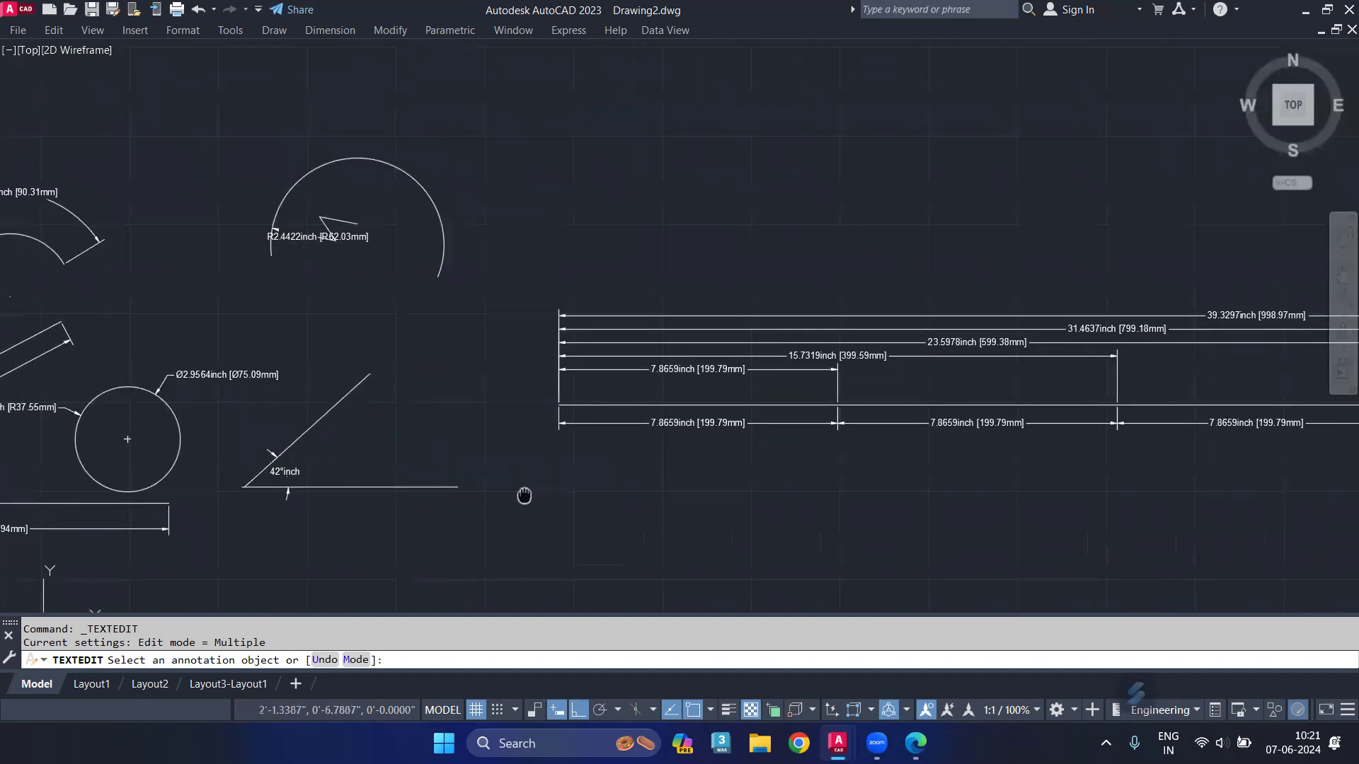
scroll(316, 482, "down", 1)
scroll(314, 478, "up", 1)
scroll(304, 471, "up", 1)
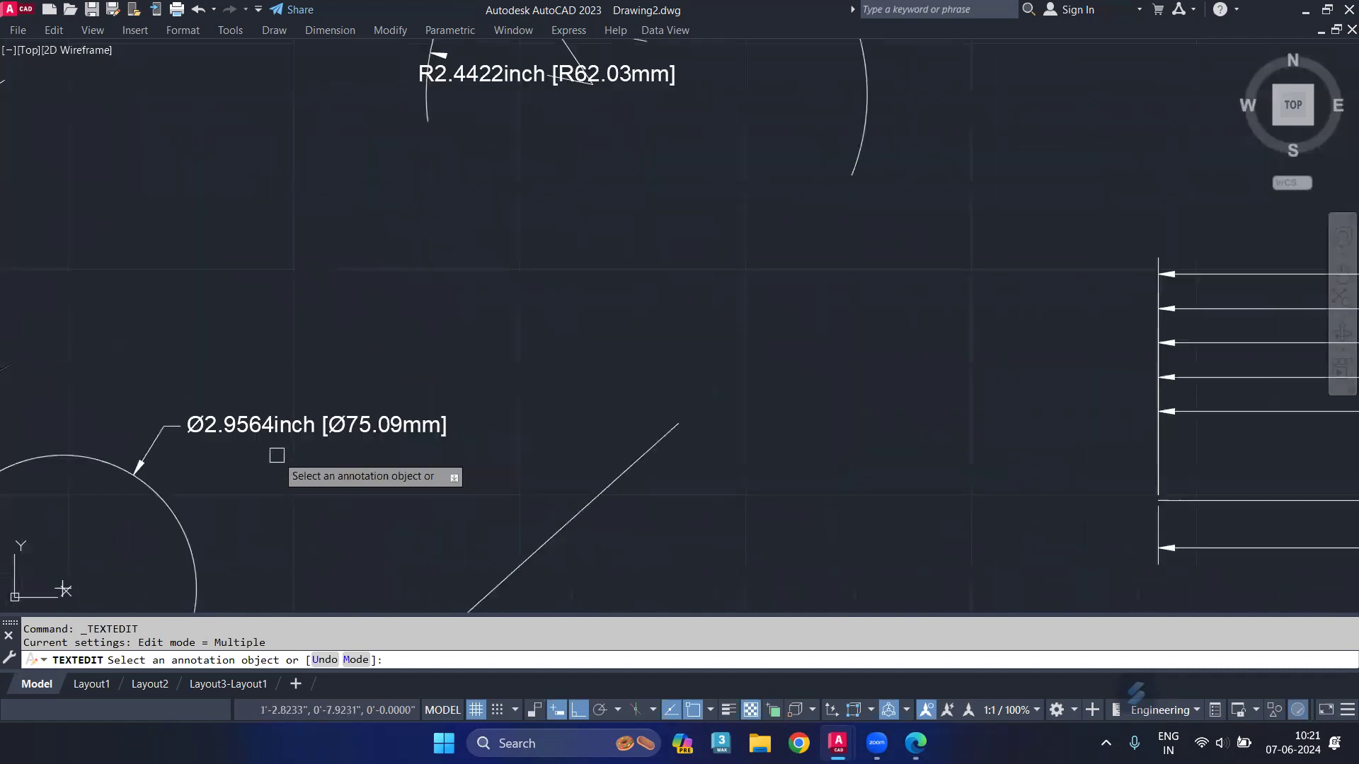
scroll(354, 481, "down", 2)
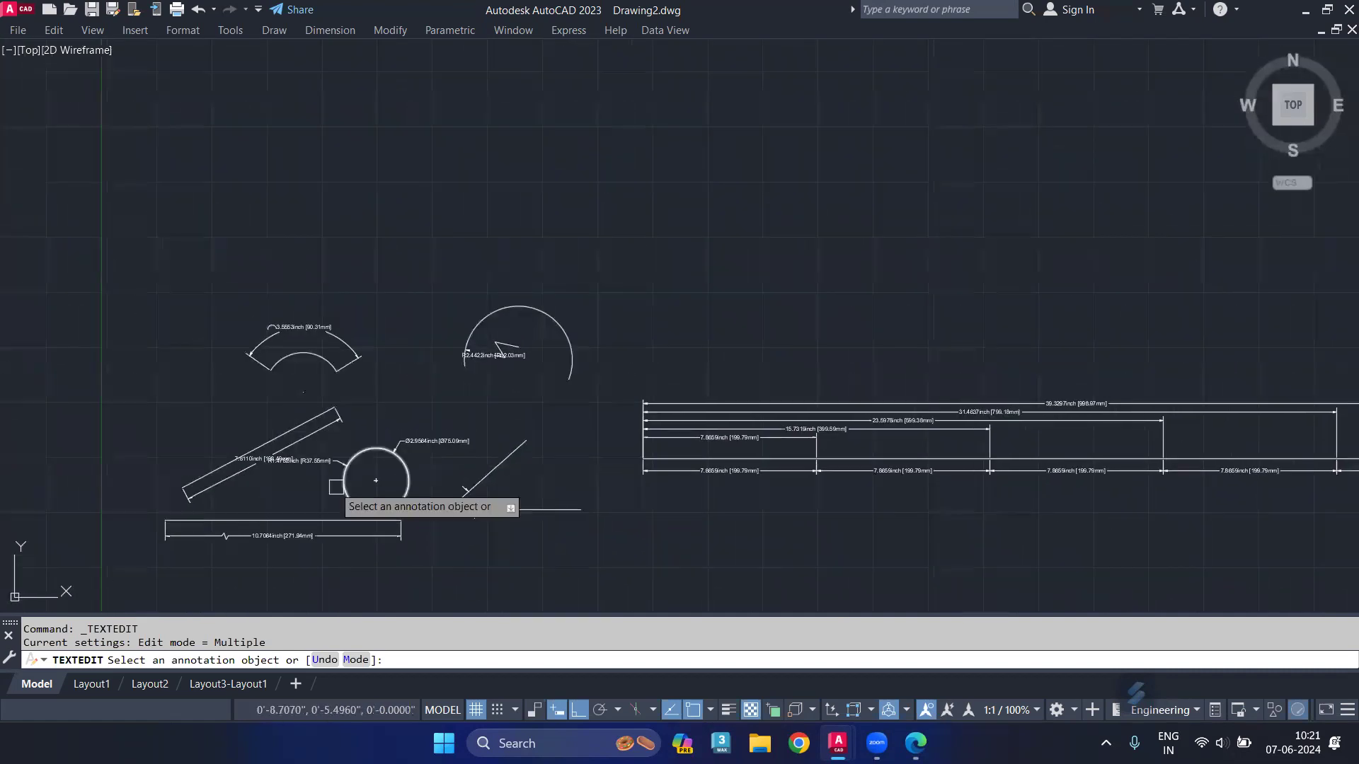
scroll(245, 459, "up", 2)
scroll(254, 480, "down", 2)
scroll(471, 462, "up", 1)
scroll(550, 453, "up", 5)
middle_click_drag(453, 453, 484, 516)
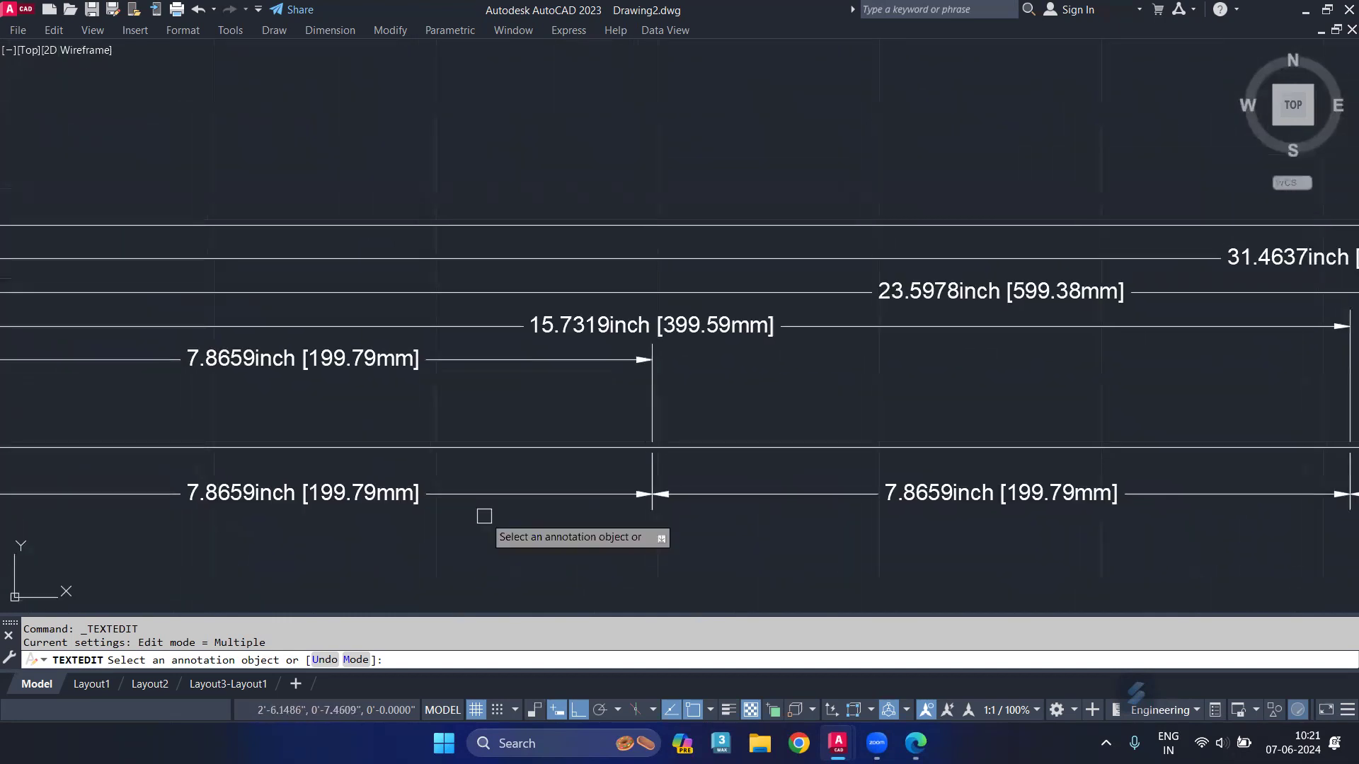
key("Escape")
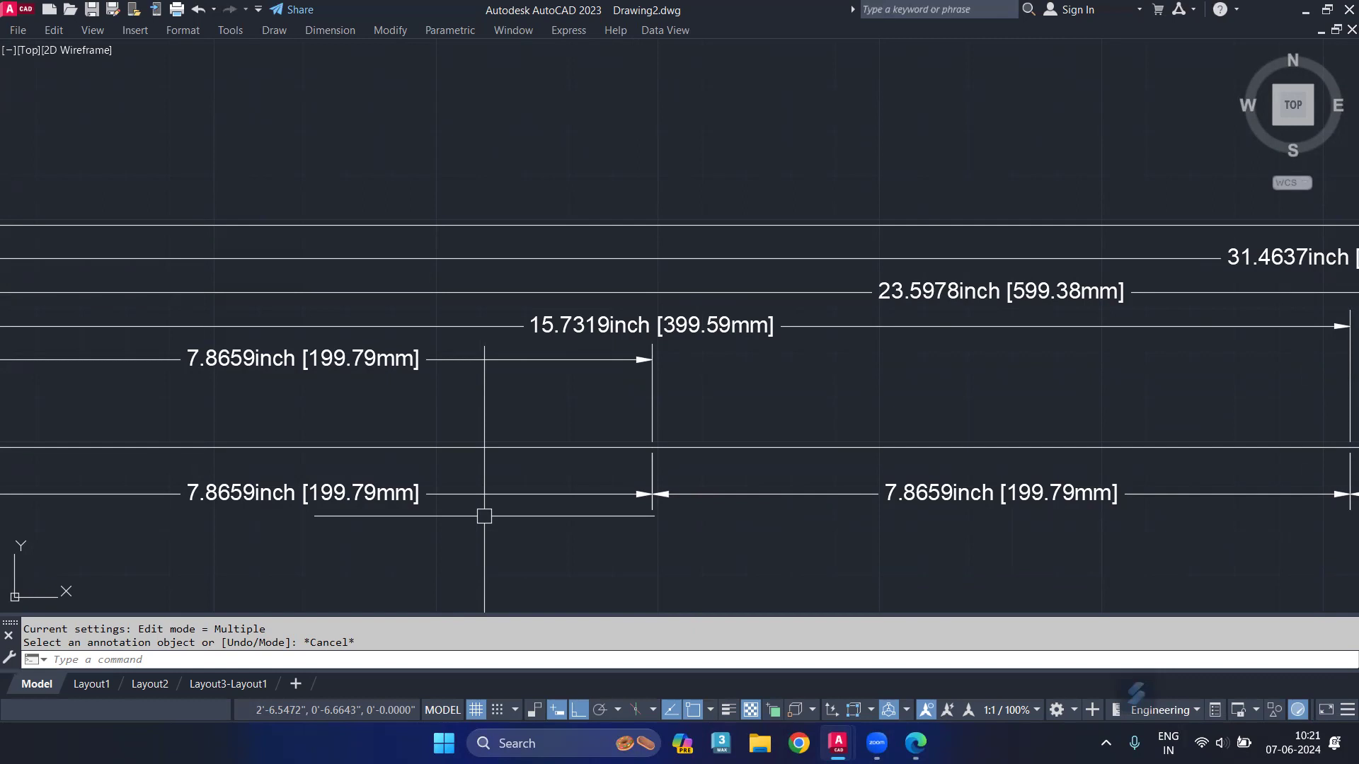
Set the dimension text height to 0.5 through the DIM command's txt option.
type("dim")
key("Return")
type("txt")
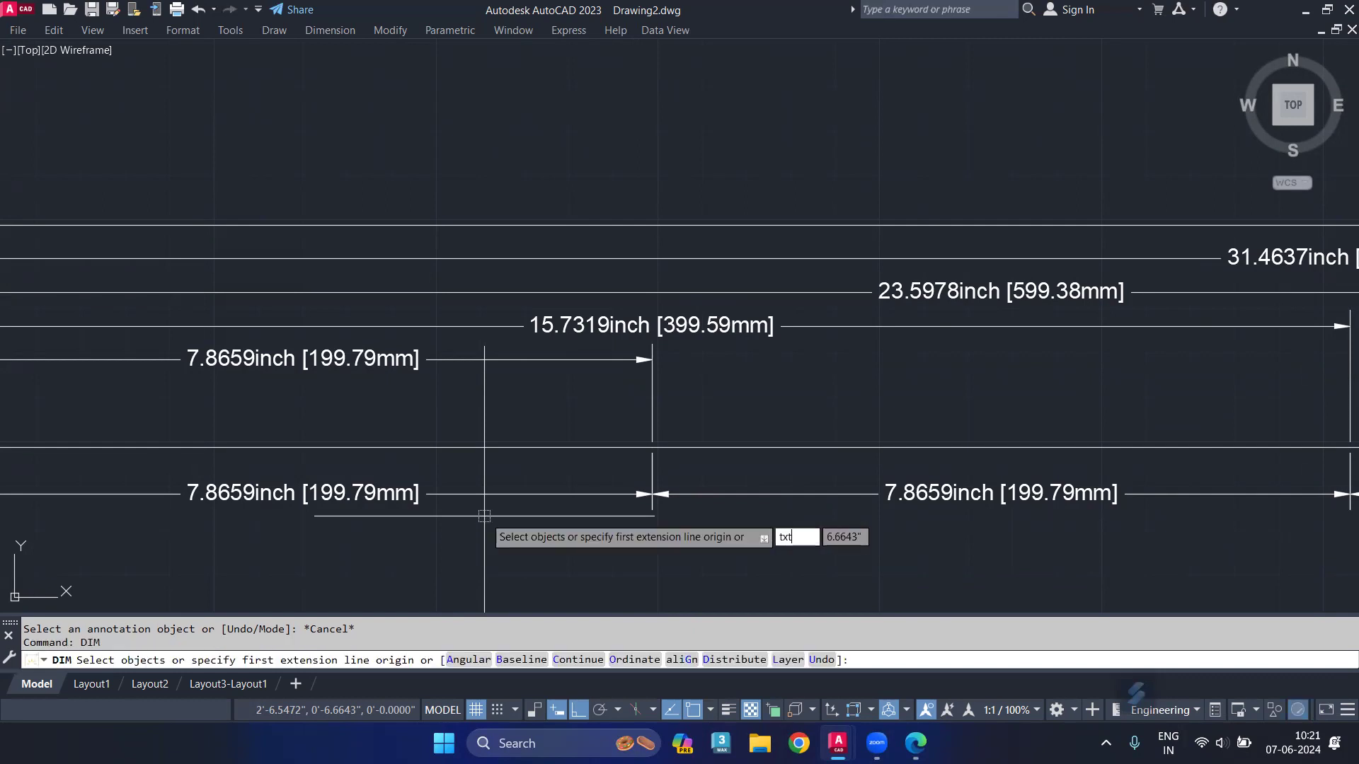
key("Return")
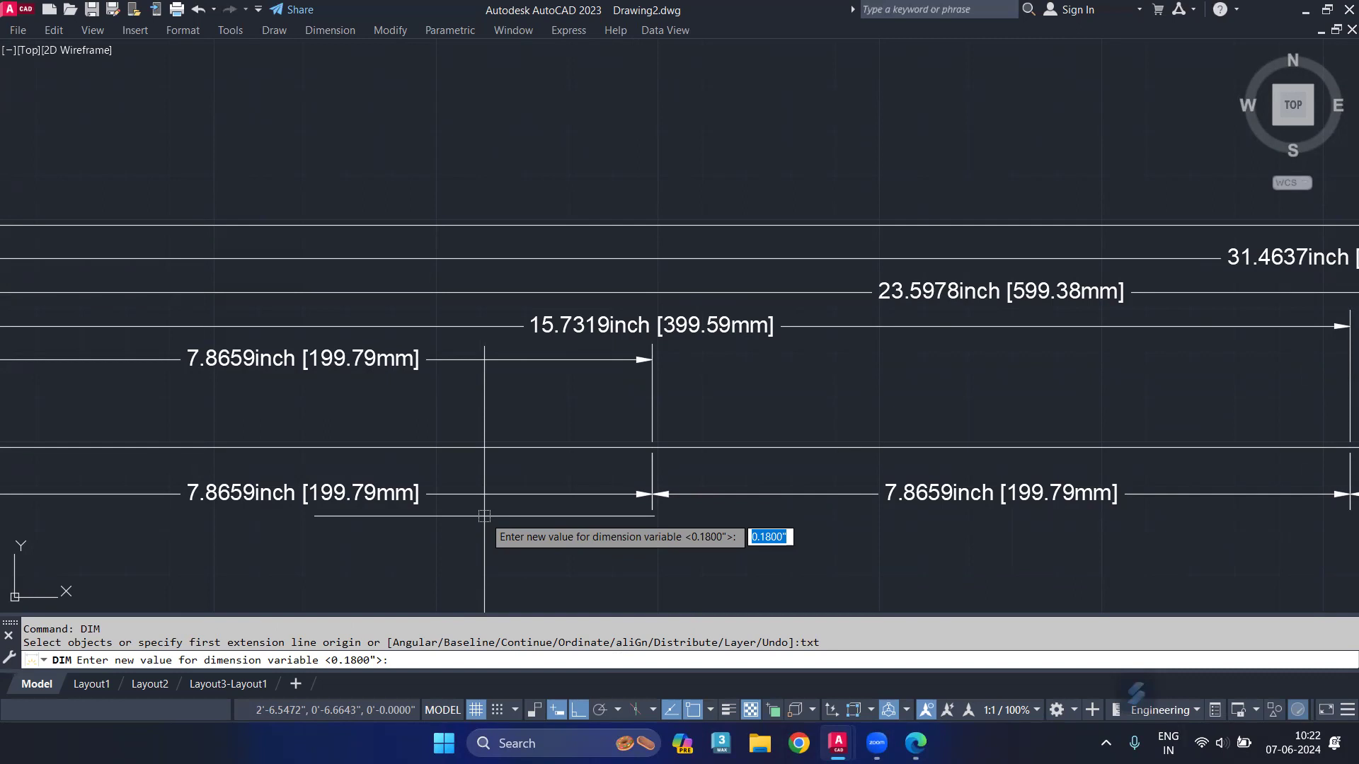
type(".")
type("5")
key("Return")
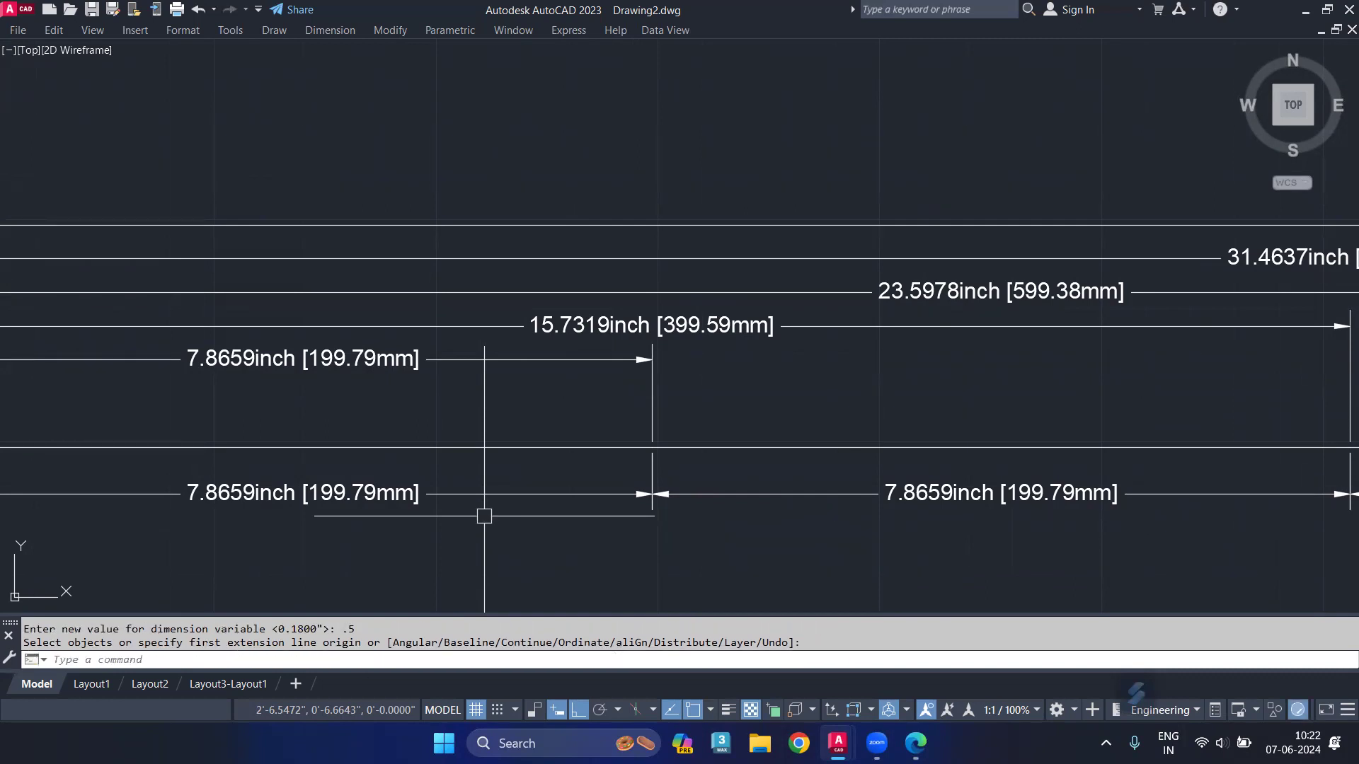
Apply the 0.5 text height to all dimensions with -DIMSTYLE Apply.
type("-dimstyle")
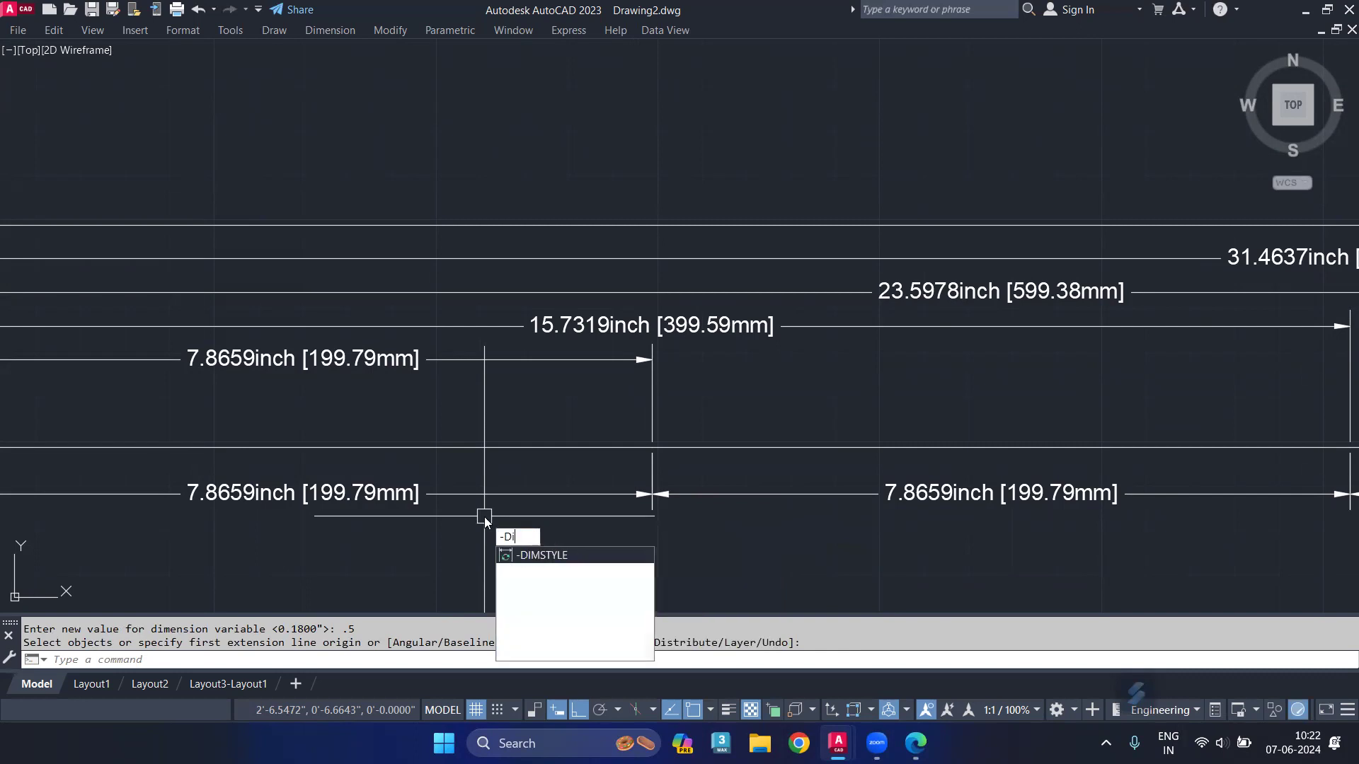
key("Return")
type("a")
key("Return")
type("all")
key("Return")
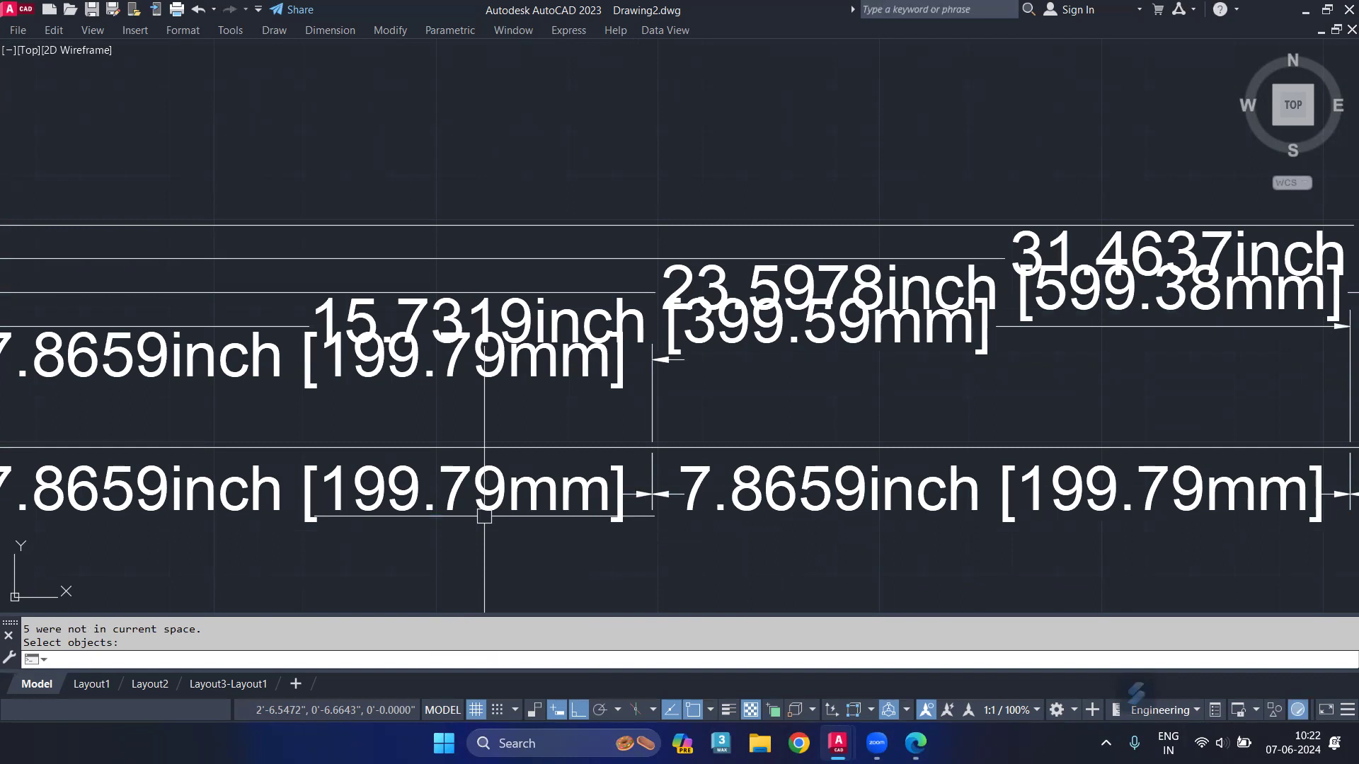
key("Return")
Reduce the dimension text height to 0.35 with DIM txt.
type("dim")
key("Return")
type("tx")
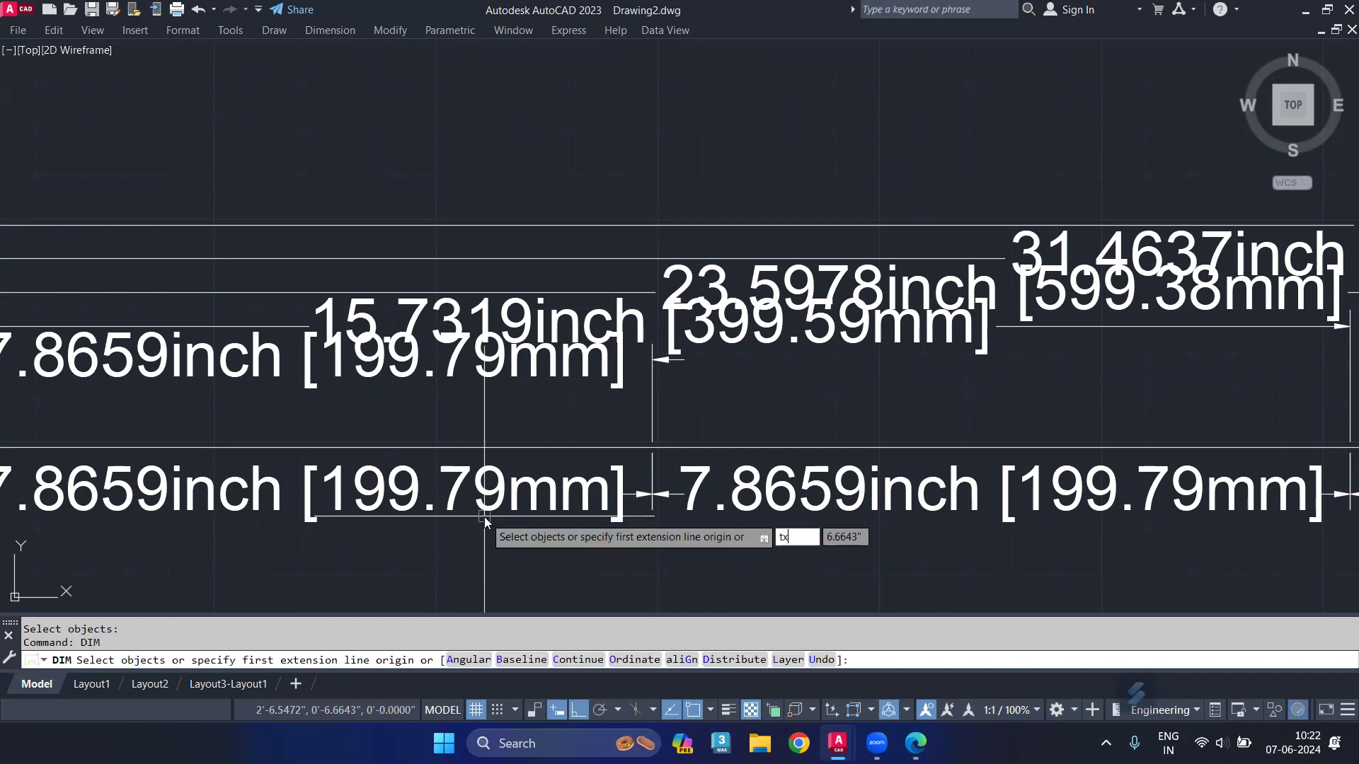
type("t")
key("Return")
type(".35")
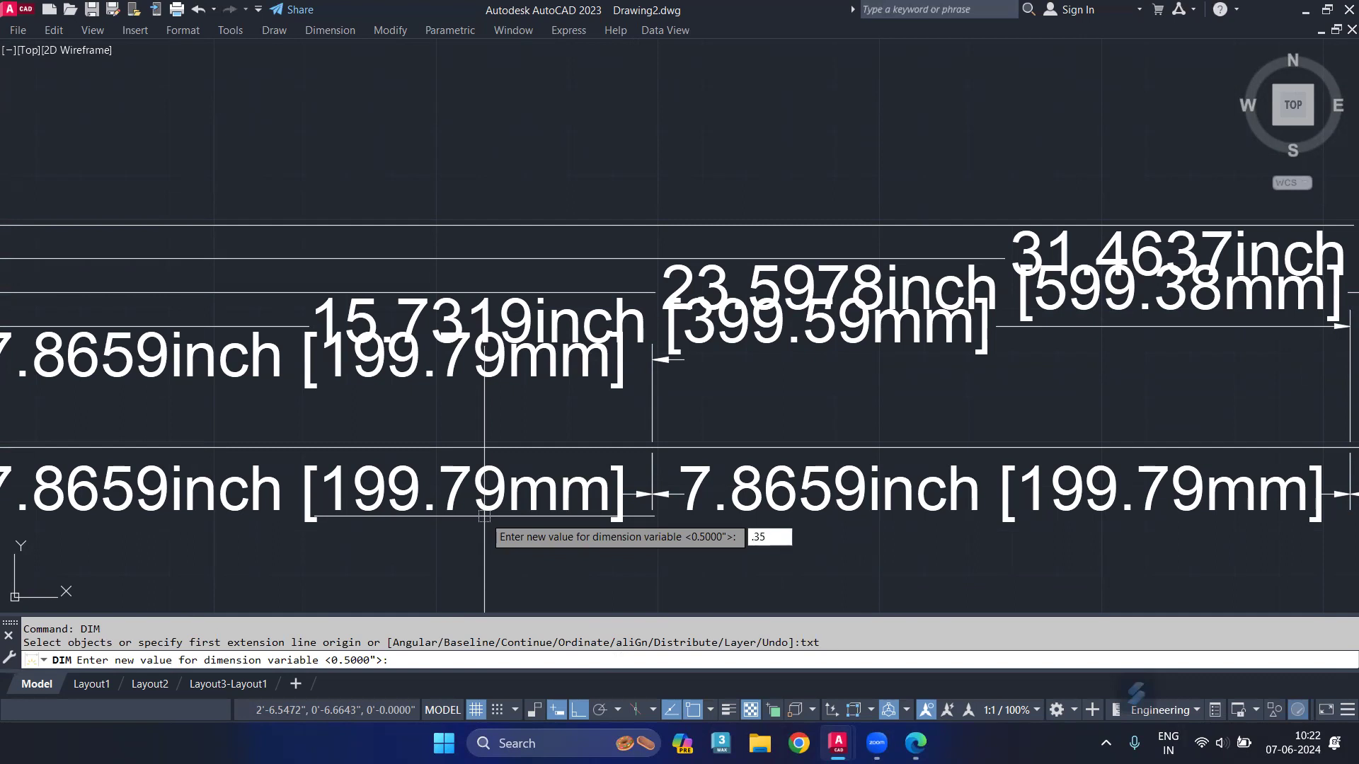
key("Return")
Cancel the mistyped leftover input and rerun -DIMSTYLE to apply the 0.35 height.
key("Return")
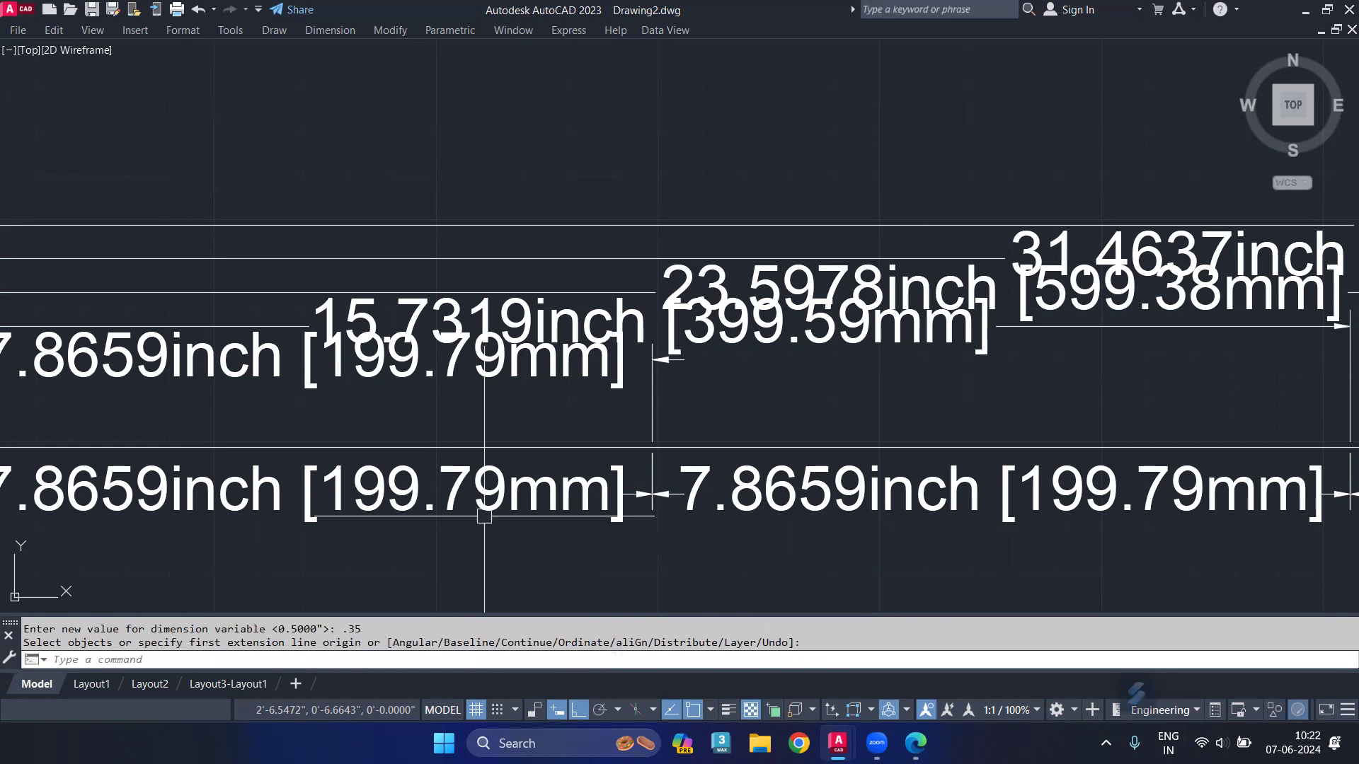
type("-dimstyle")
key("Return")
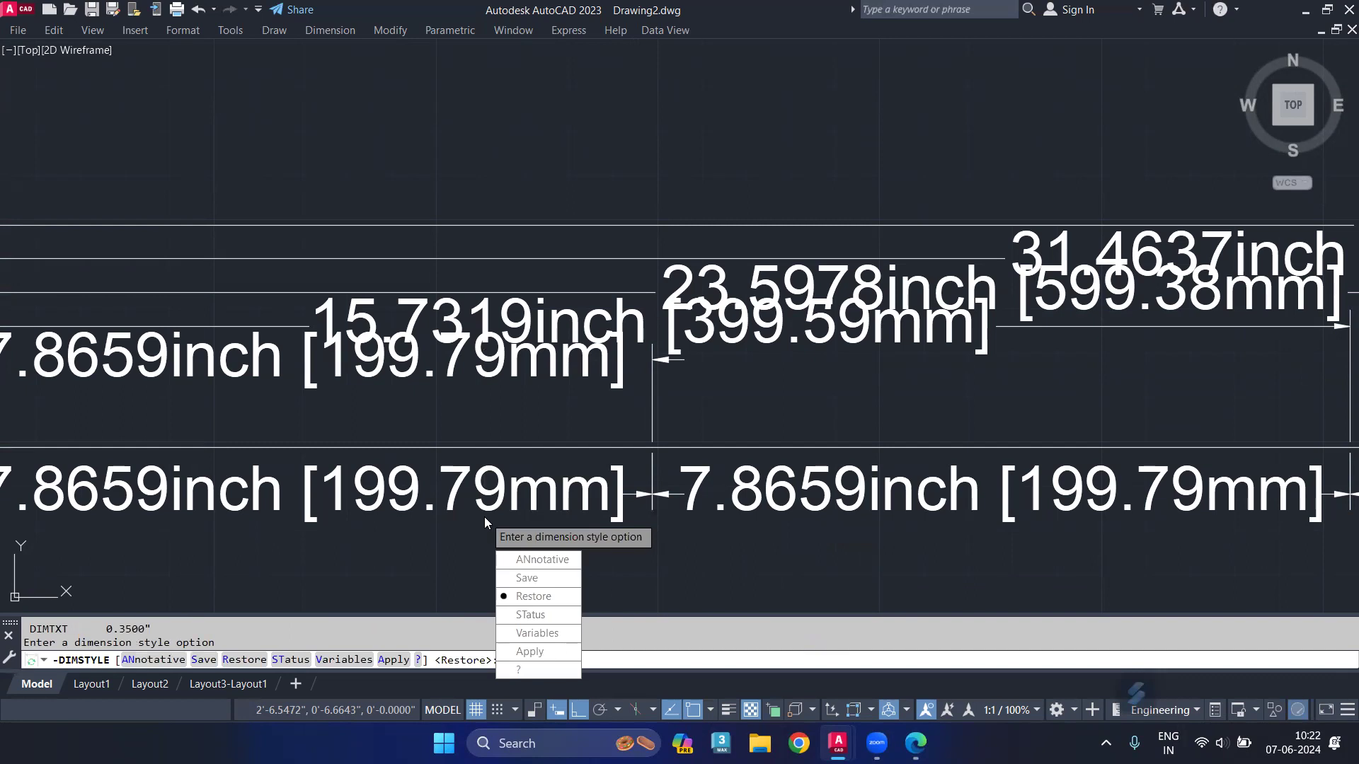
type("a")
key("Return")
type("a")
key("Return")
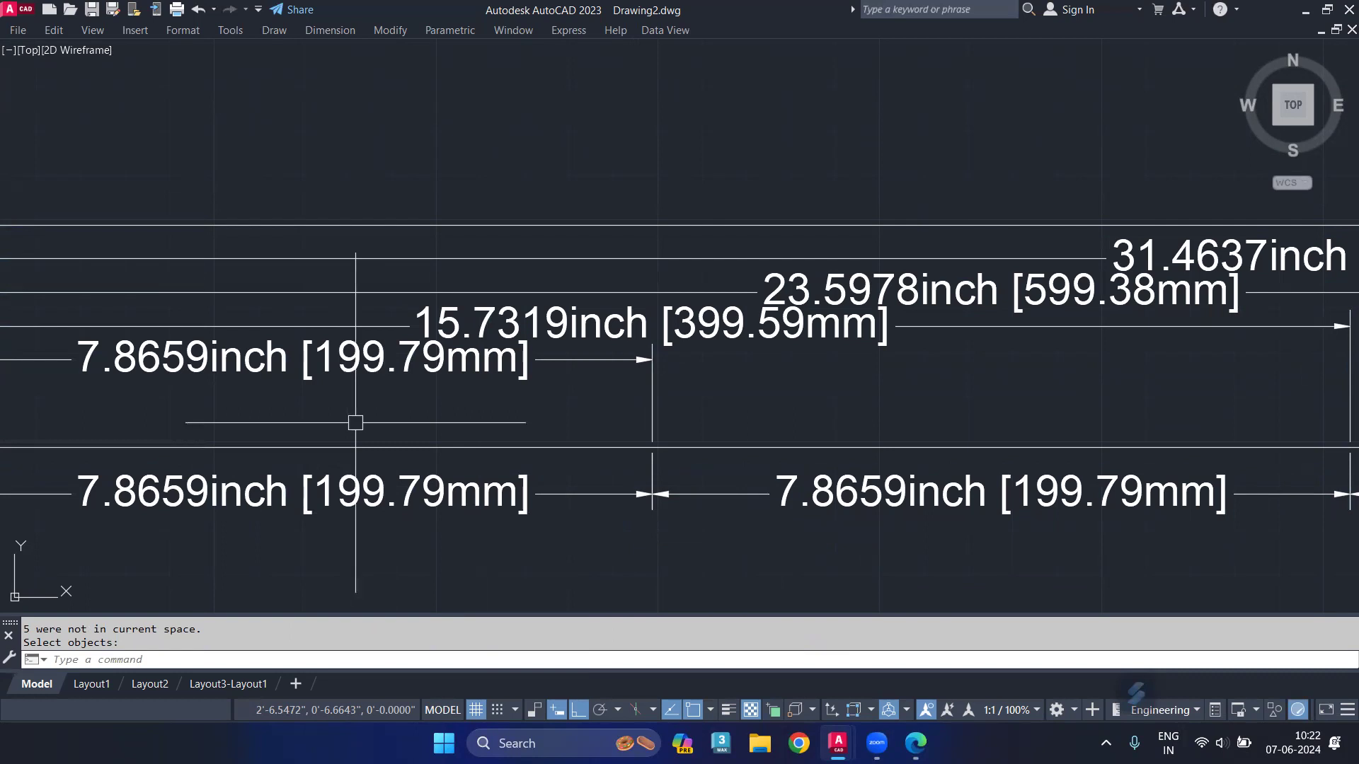
type("-d")
key("Escape")
type("-dimstyle")
key("Return")
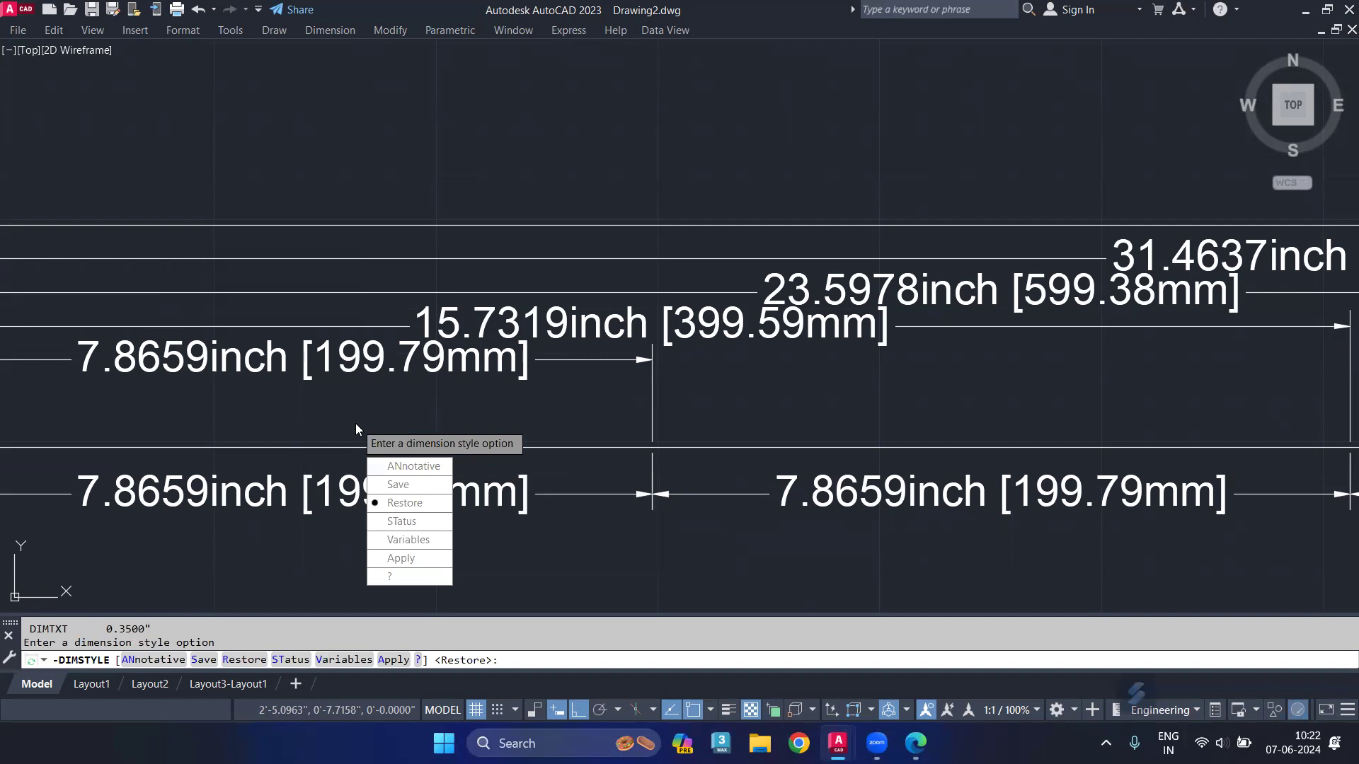
List the Standard style's variables with STatus and read them in a maximized Text Window.
left_click(407, 522)
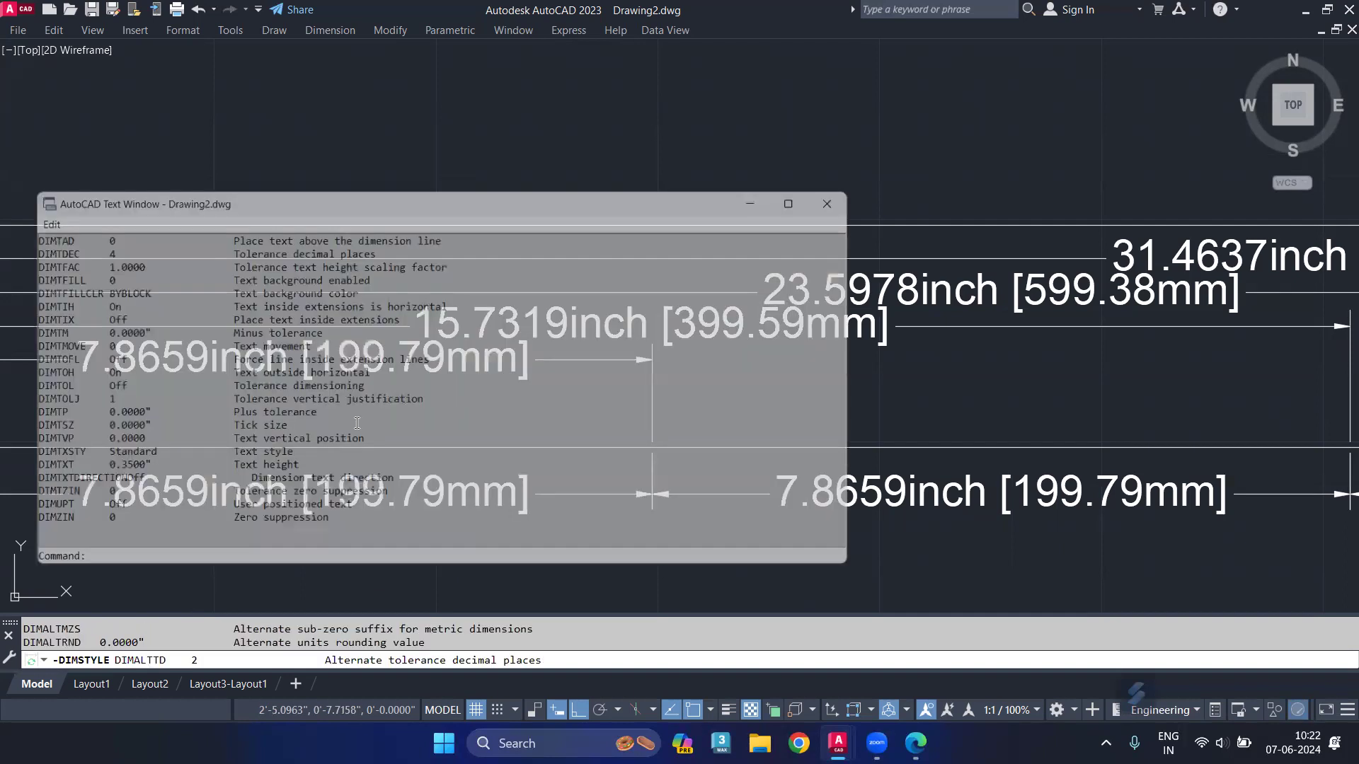
scroll(219, 342, "up", 1)
scroll(218, 342, "up", 2)
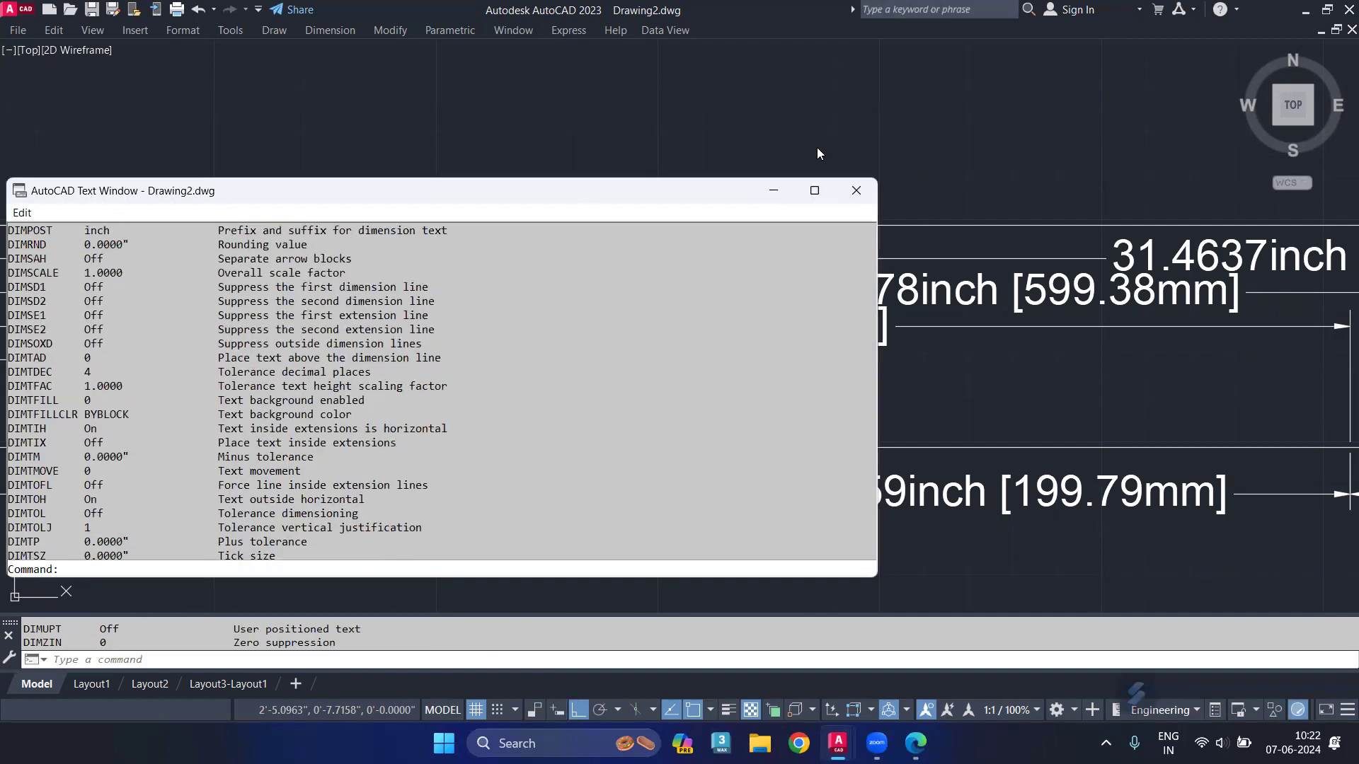
left_click(815, 190)
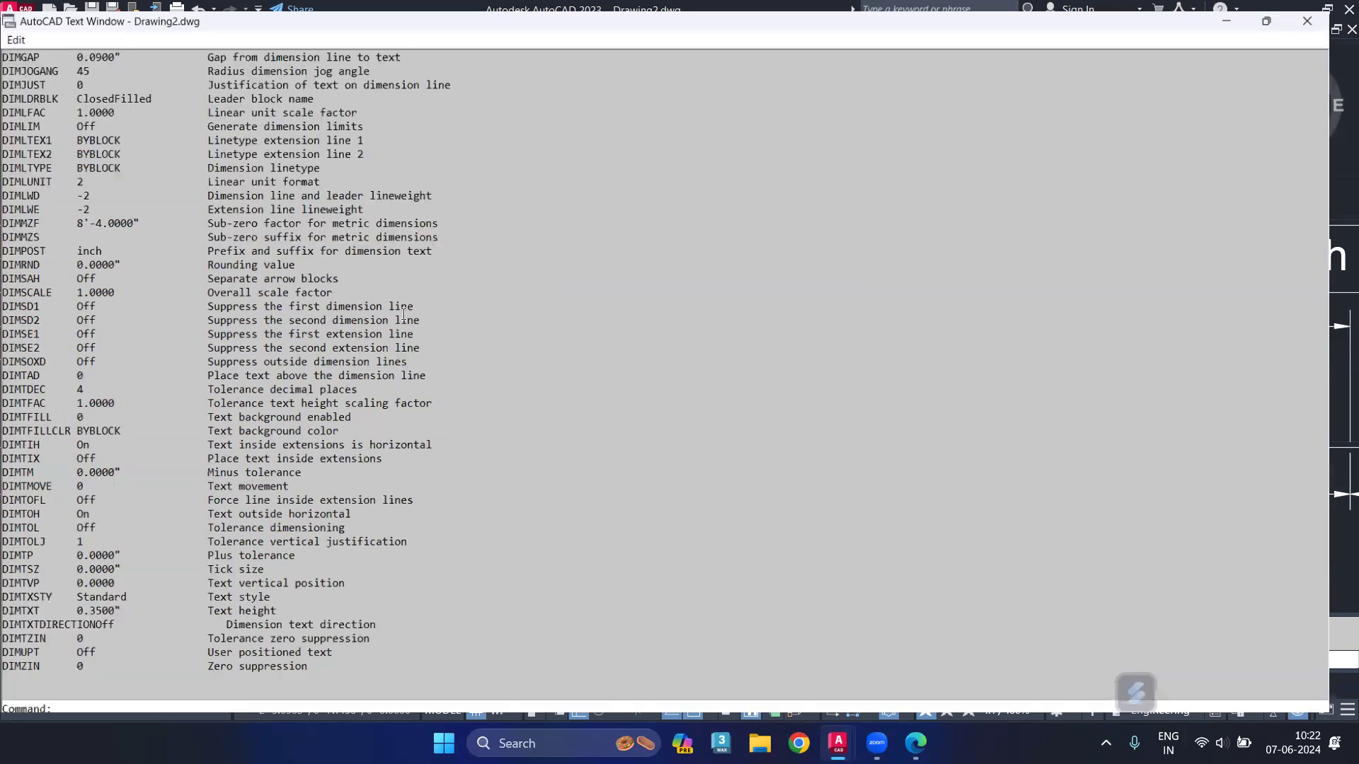
scroll(247, 298, "up", 7)
scroll(247, 297, "up", 5)
scroll(247, 298, "up", 4)
scroll(247, 297, "up", 4)
scroll(247, 297, "up", 1)
scroll(247, 297, "up", 2)
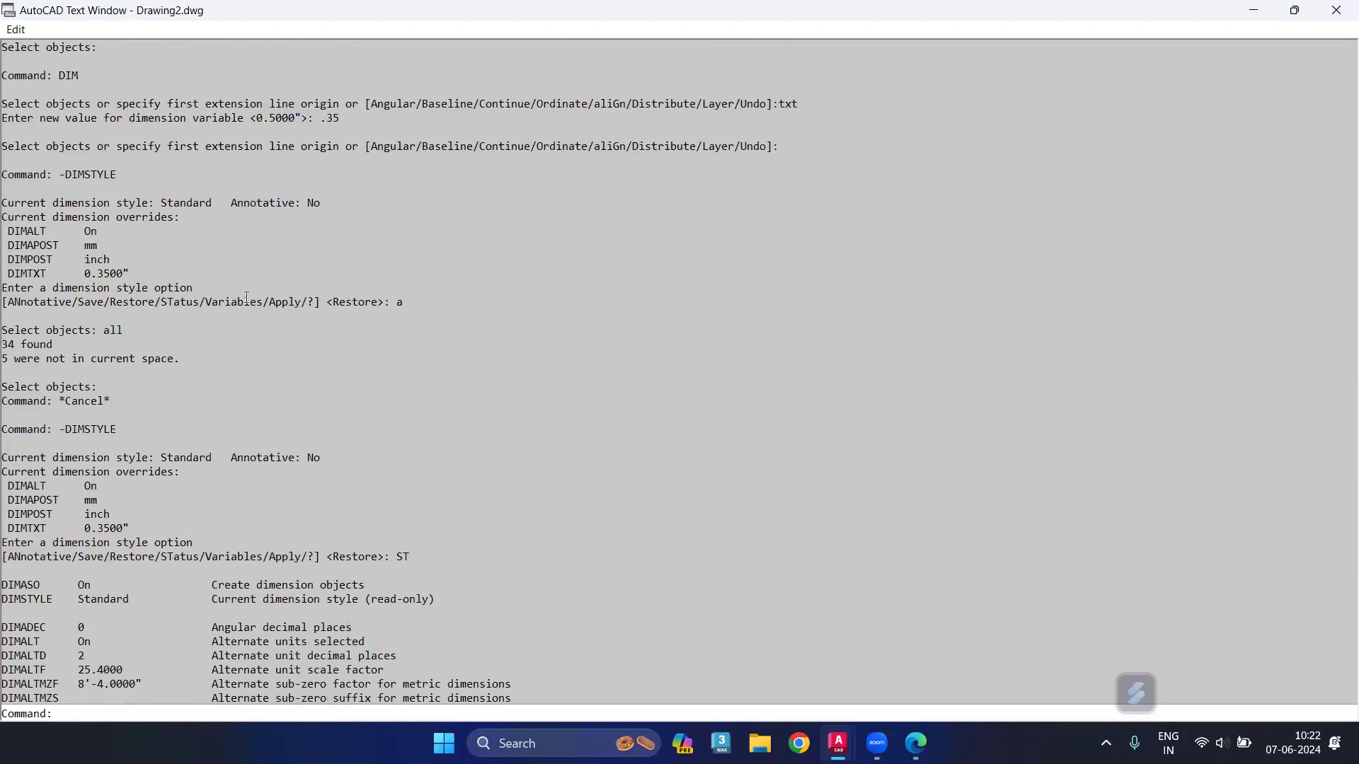
scroll(248, 293, "down", 2)
scroll(248, 289, "down", 2)
scroll(248, 288, "down", 2)
scroll(248, 289, "down", 3)
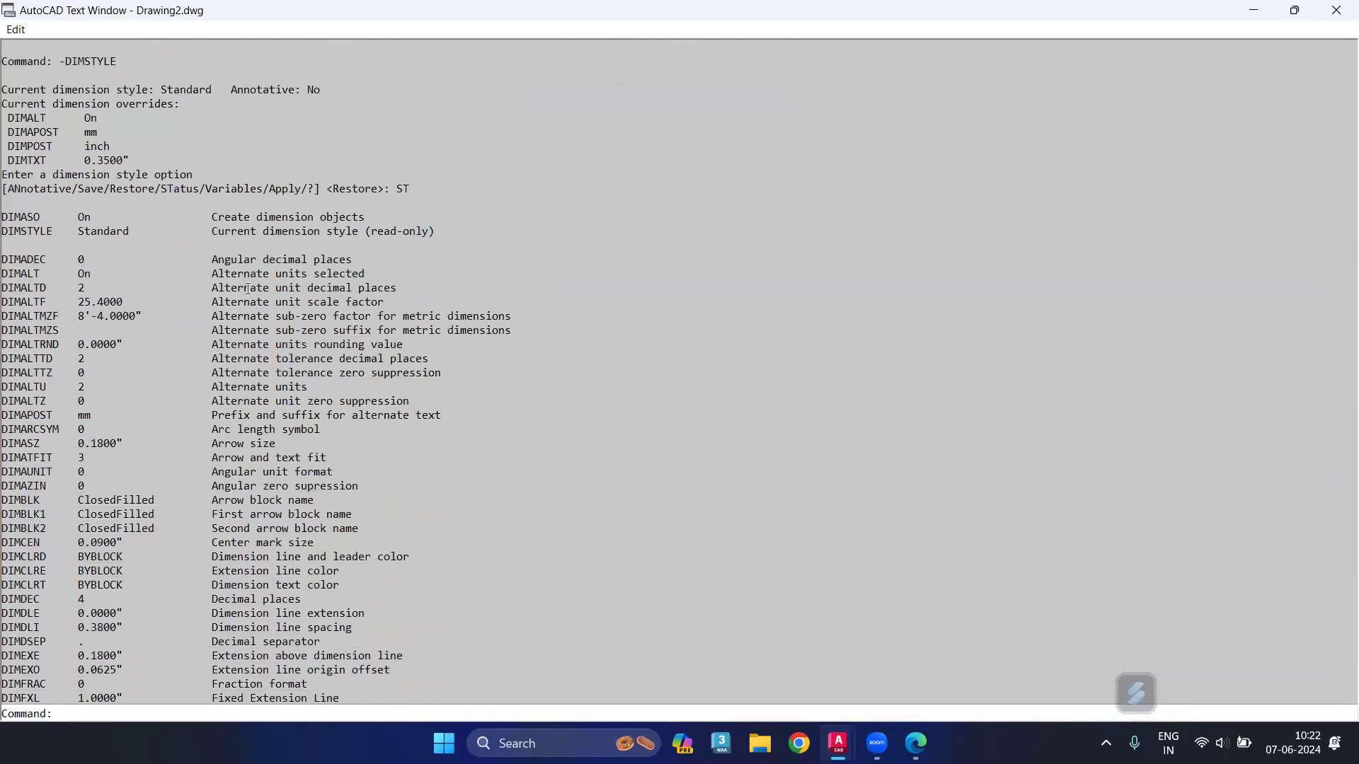
scroll(248, 289, "down", 2)
scroll(248, 289, "down", 1)
scroll(248, 289, "down", 1)
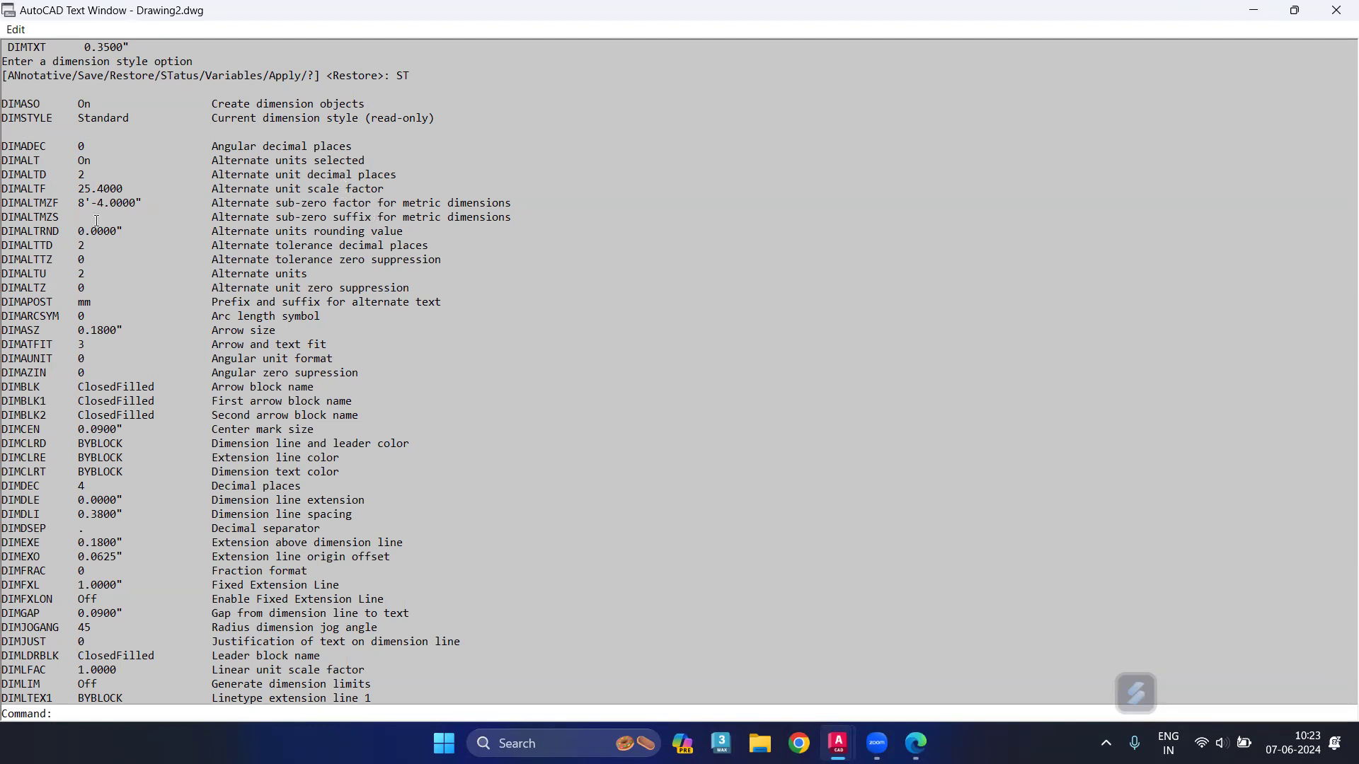
scroll(112, 291, "down", 1)
scroll(112, 292, "down", 2)
scroll(113, 291, "down", 2)
scroll(114, 289, "down", 2)
scroll(116, 288, "down", 2)
scroll(116, 288, "down", 4)
scroll(116, 288, "down", 1)
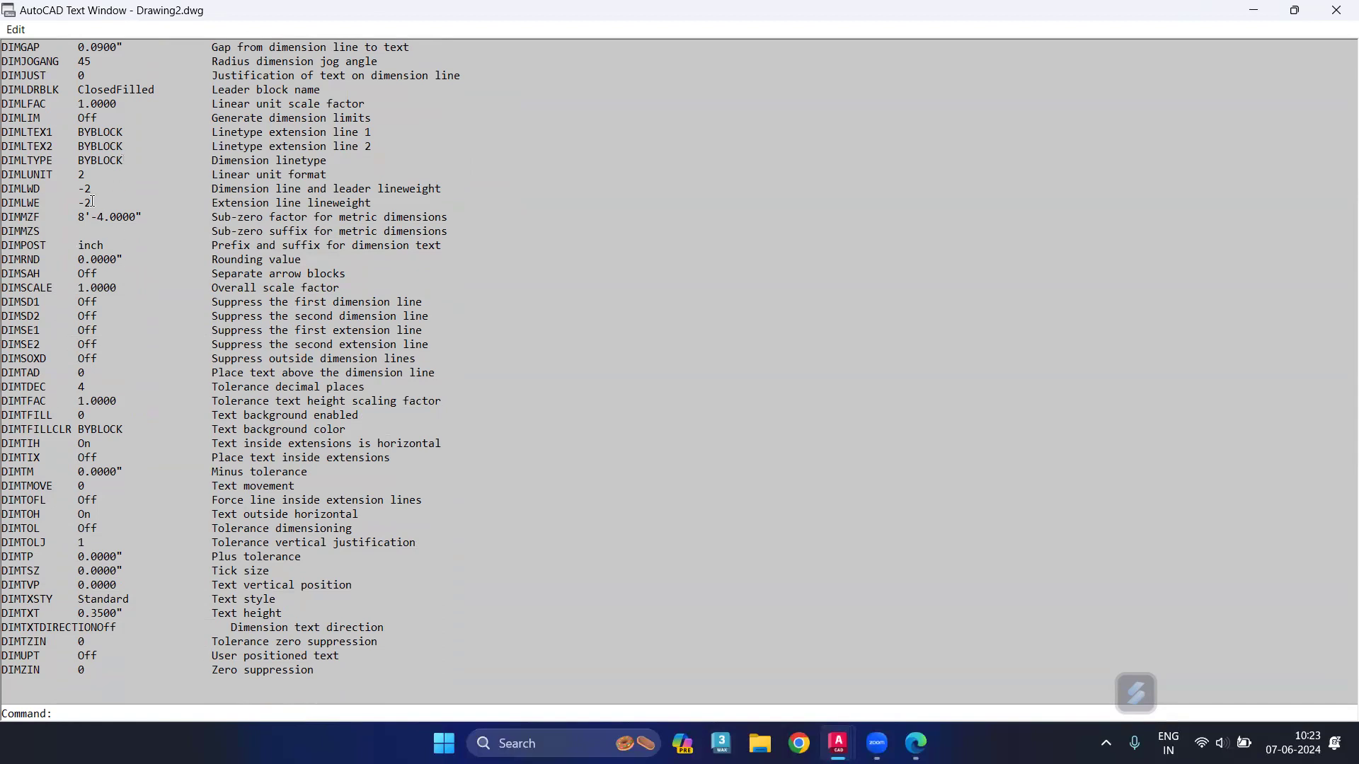
scroll(93, 201, "up", 2)
scroll(93, 201, "up", 1)
scroll(93, 202, "up", 2)
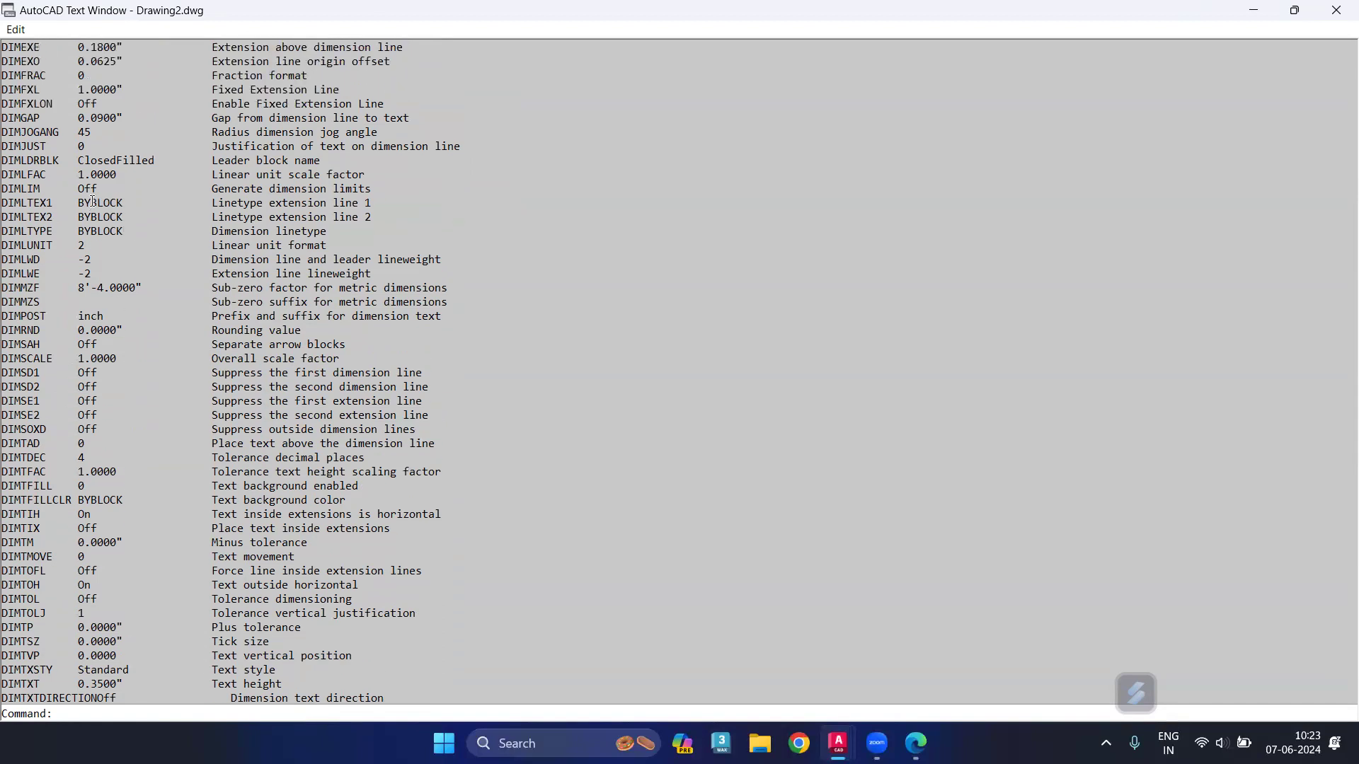
scroll(93, 202, "up", 1)
scroll(93, 202, "up", 2)
scroll(93, 201, "up", 1)
scroll(93, 202, "up", 3)
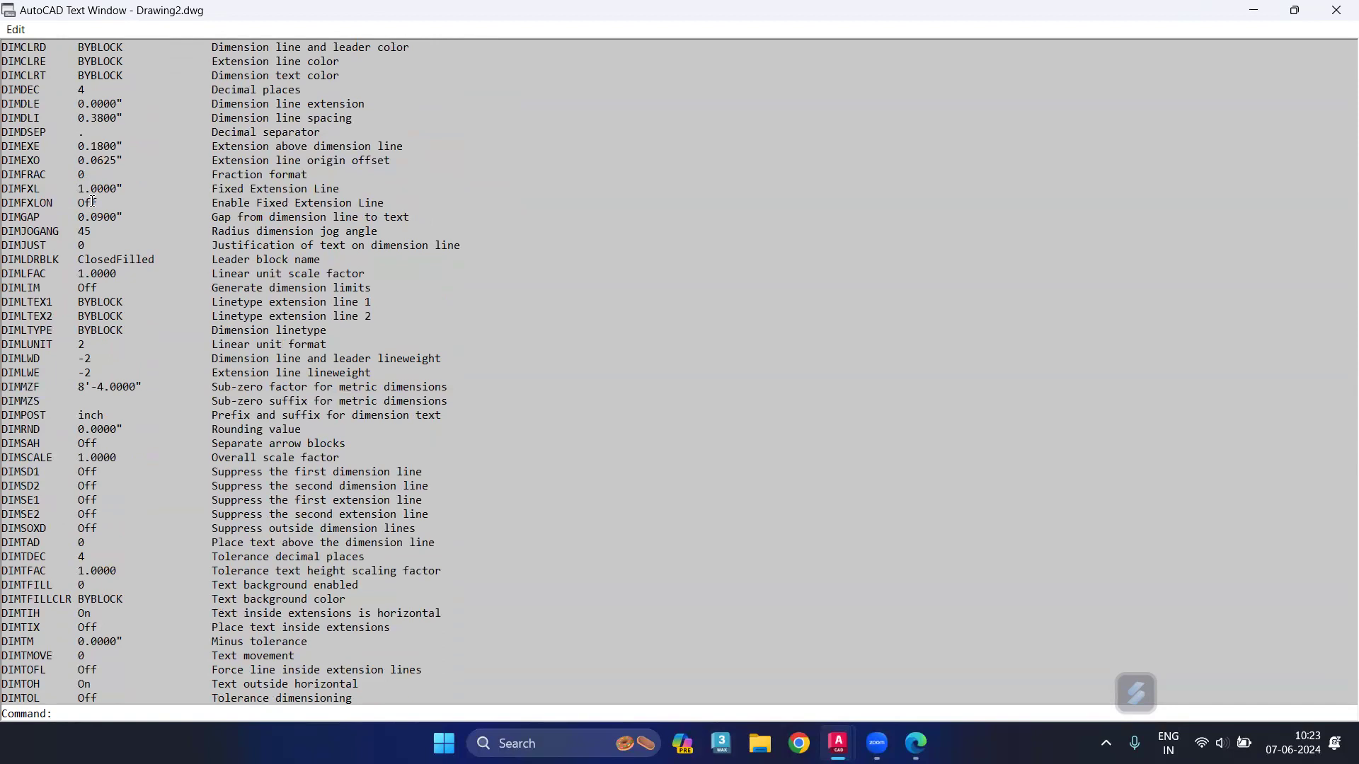
scroll(92, 202, "up", 4)
scroll(92, 202, "up", 1)
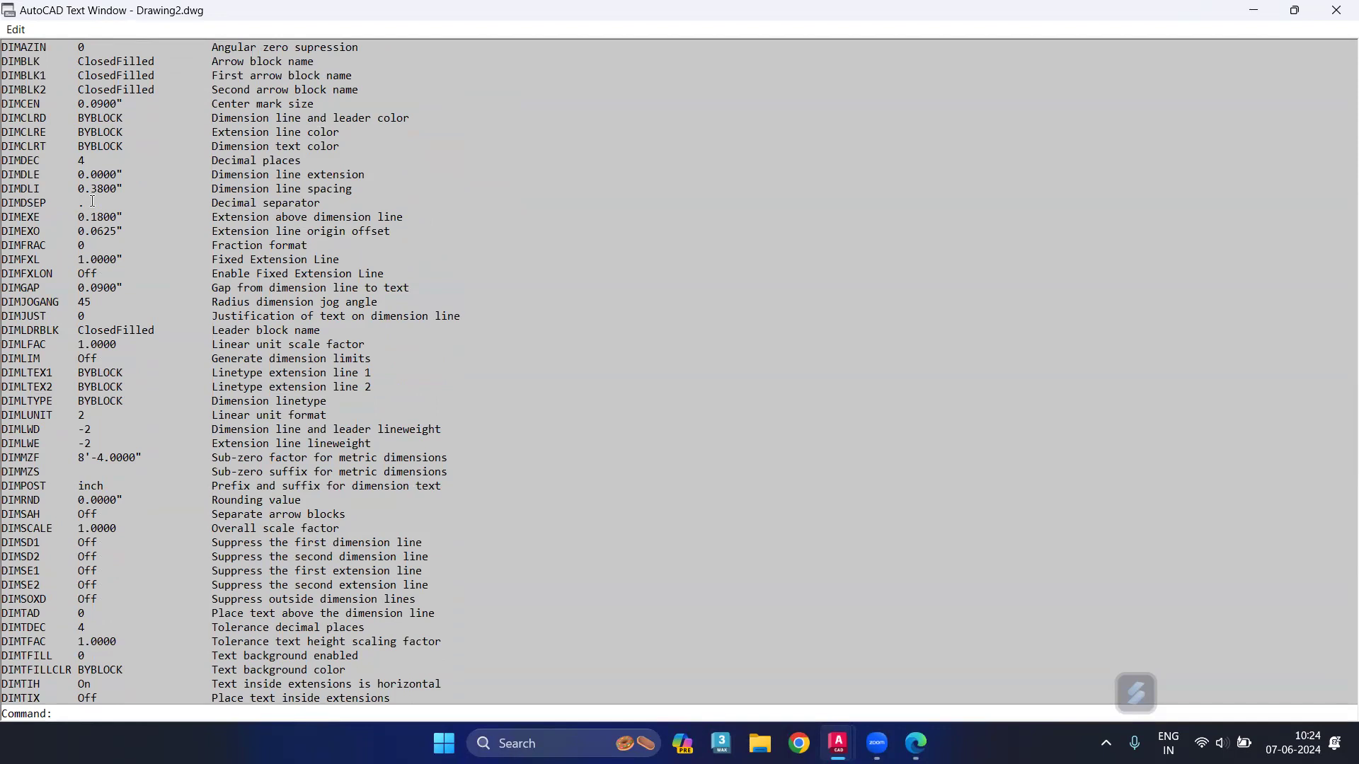
scroll(93, 202, "up", 2)
scroll(92, 202, "up", 2)
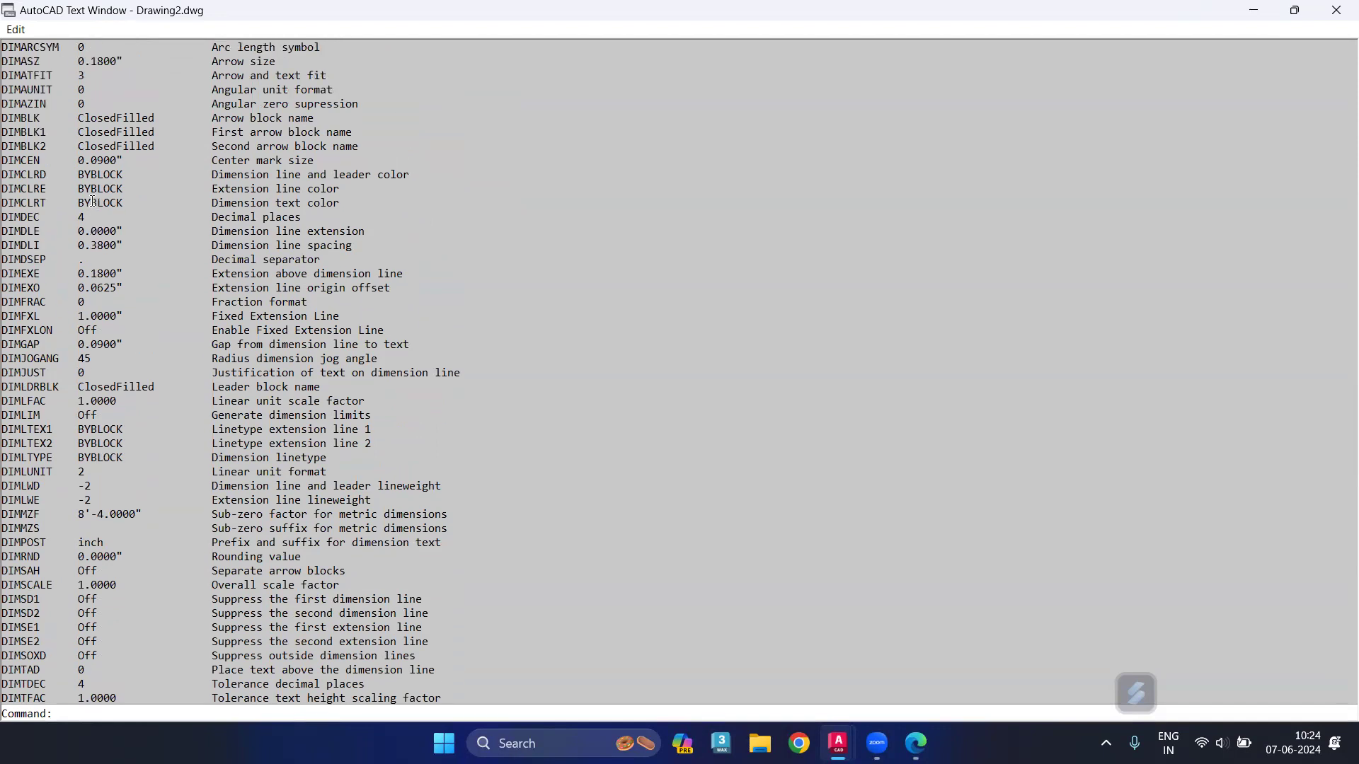
scroll(92, 202, "up", 1)
scroll(92, 202, "up", 2)
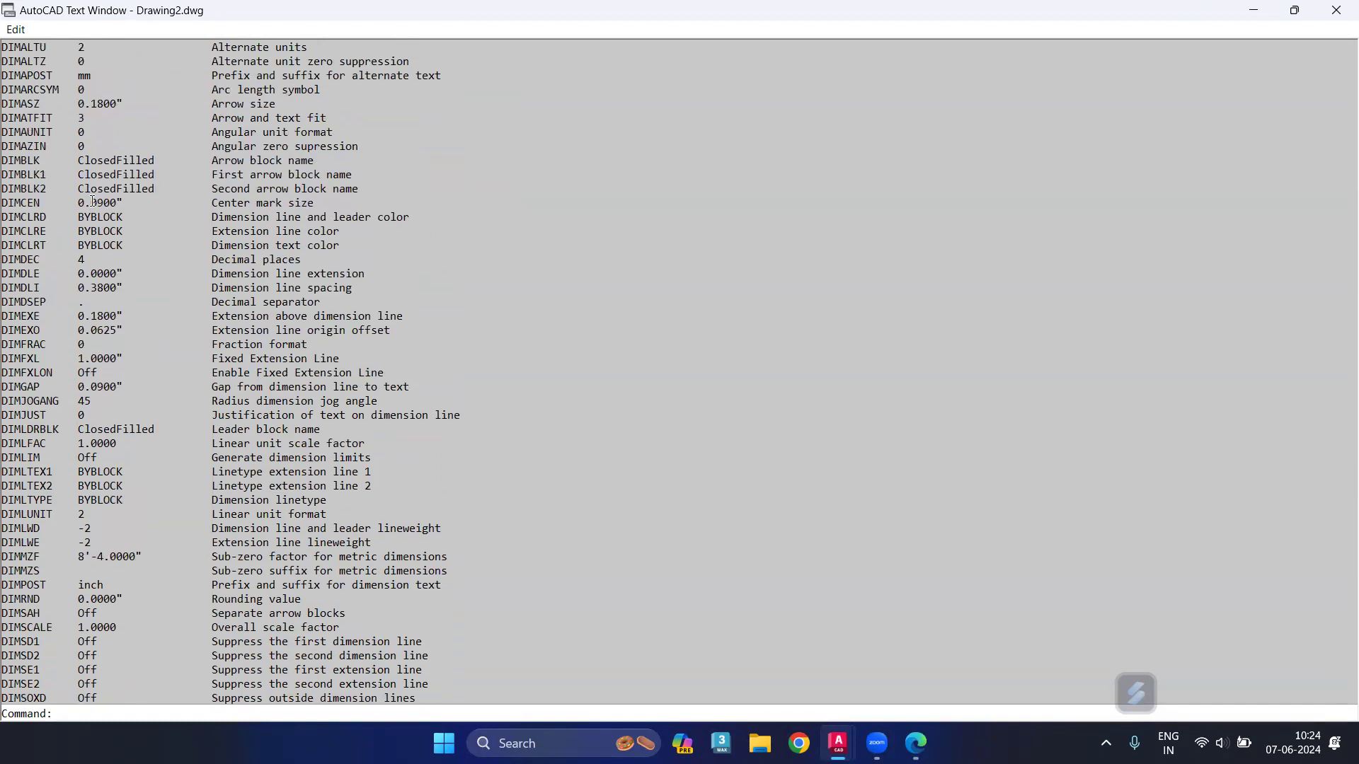
scroll(93, 202, "up", 2)
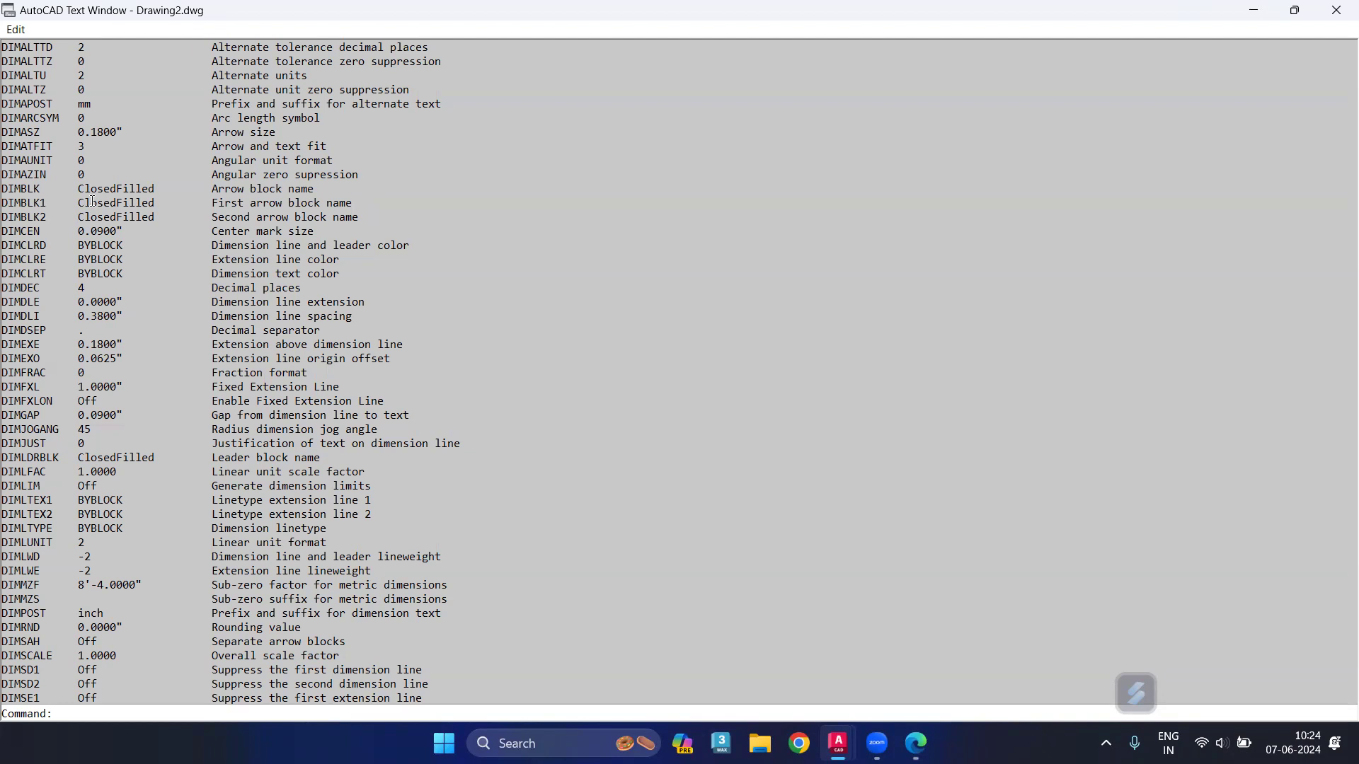
scroll(92, 202, "up", 1)
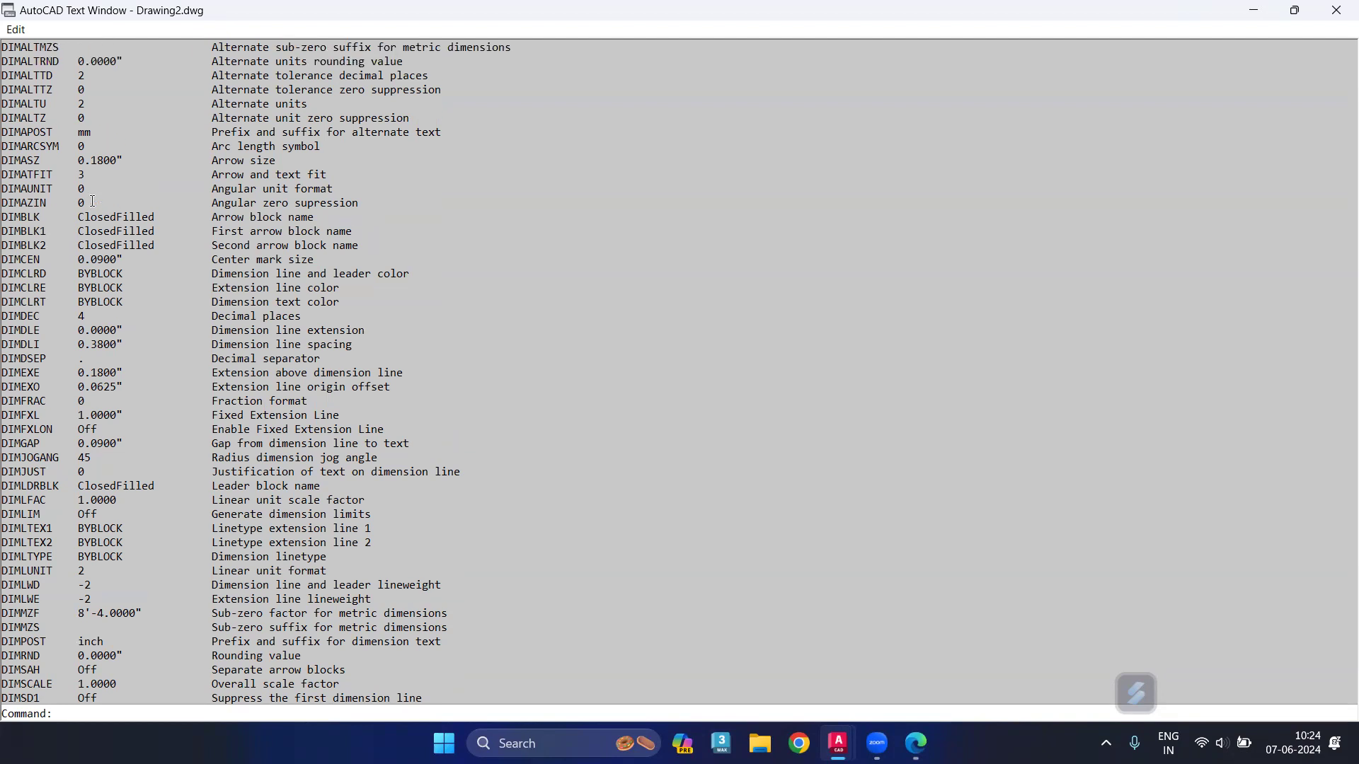
scroll(92, 202, "up", 1)
scroll(93, 201, "up", 1)
scroll(93, 202, "up", 1)
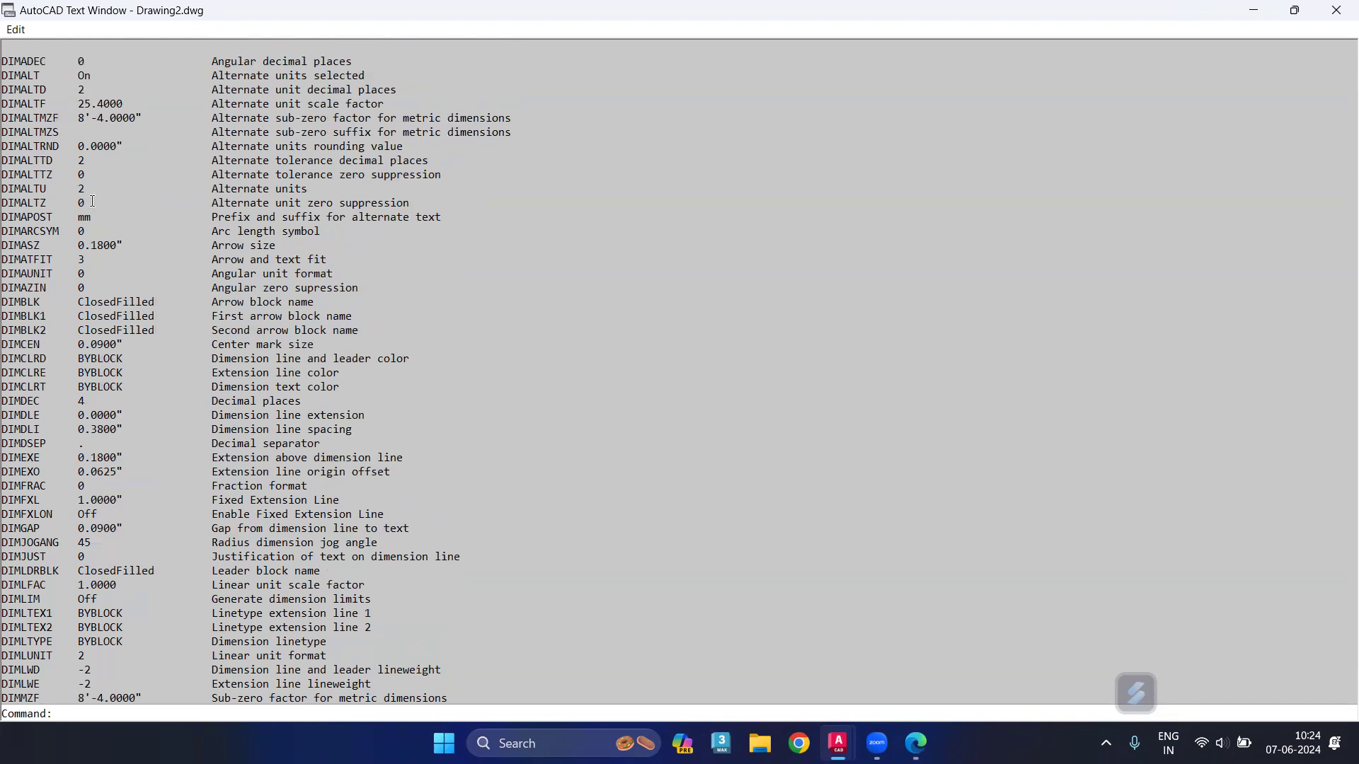
scroll(93, 202, "up", 2)
scroll(93, 202, "up", 1)
scroll(93, 202, "up", 1)
scroll(93, 201, "up", 1)
scroll(93, 202, "up", 3)
scroll(93, 202, "up", 1)
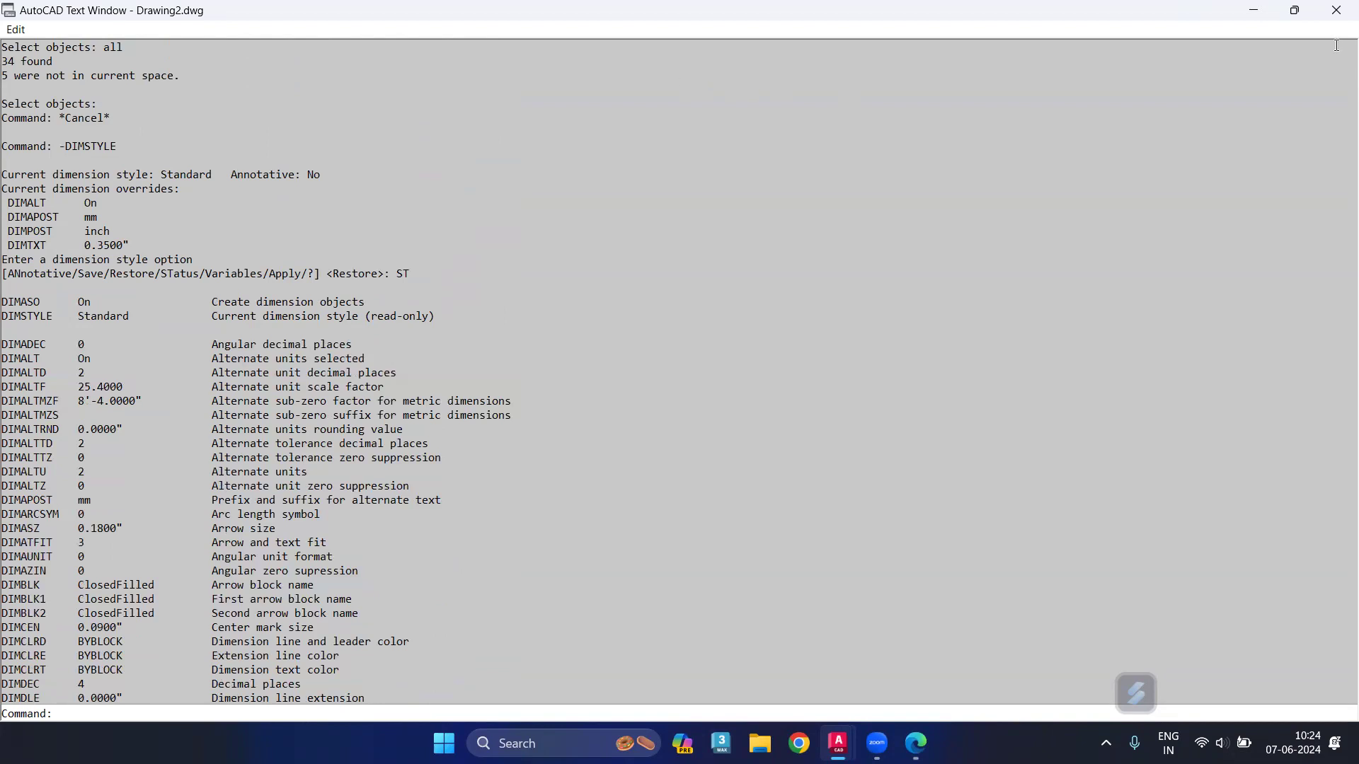
Query the style's Variables with -DIMSTYLE, cancel, and show the F2 command history.
left_click(1336, 10)
type("DI")
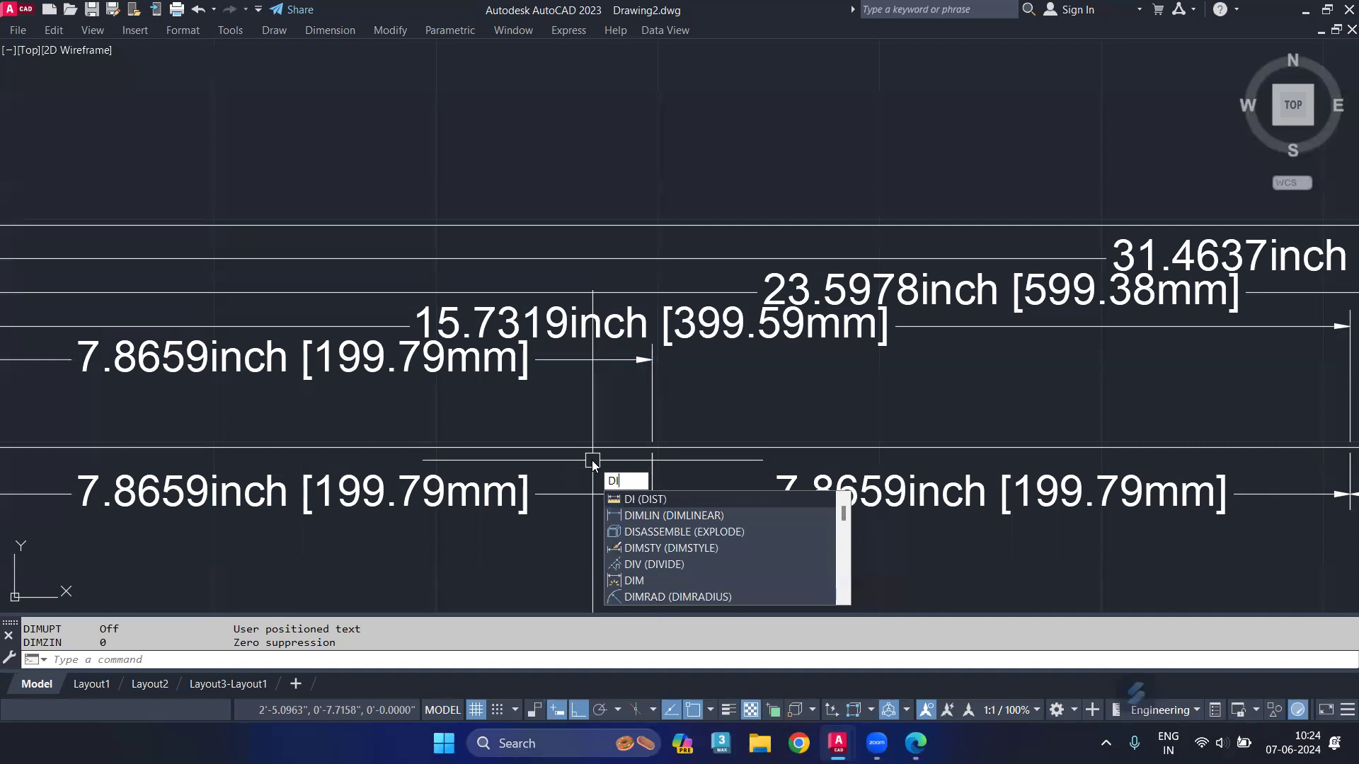
key("Escape")
type("-DIM")
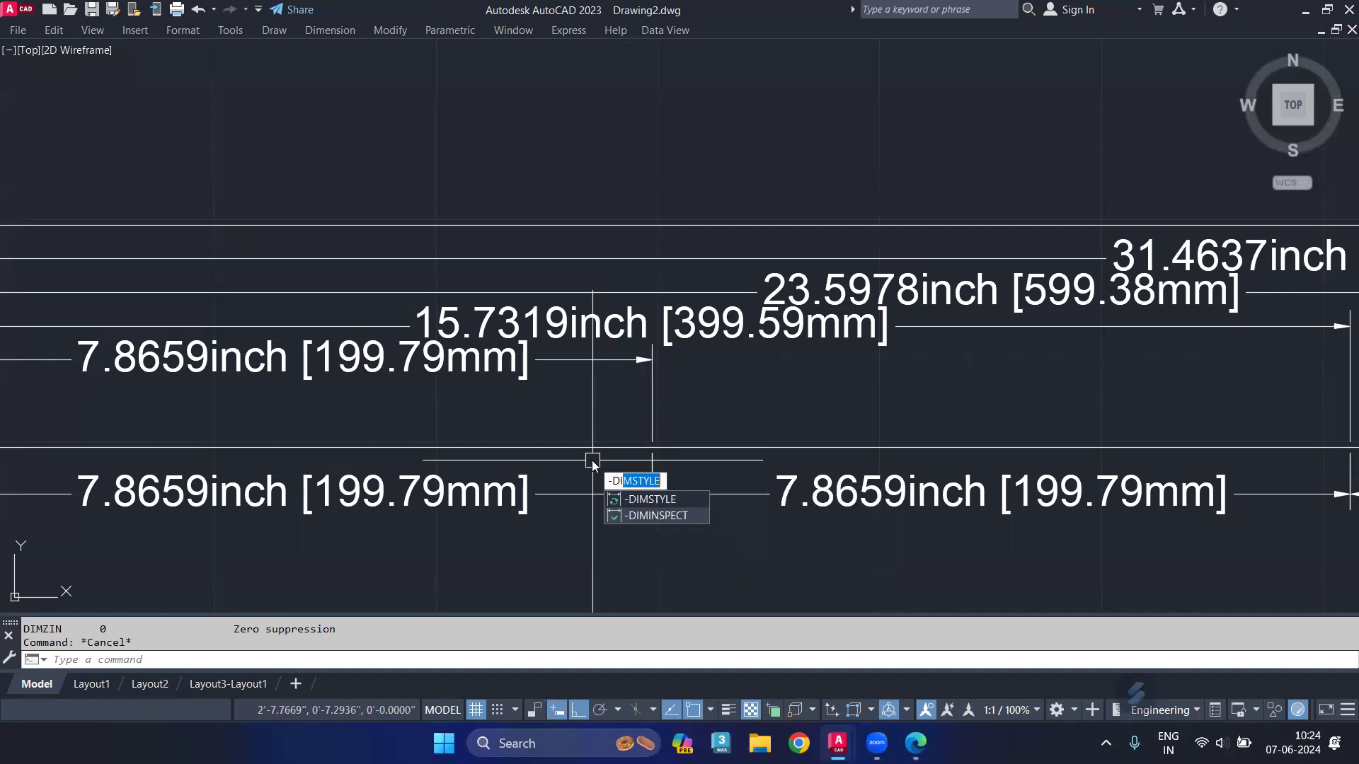
key("Return")
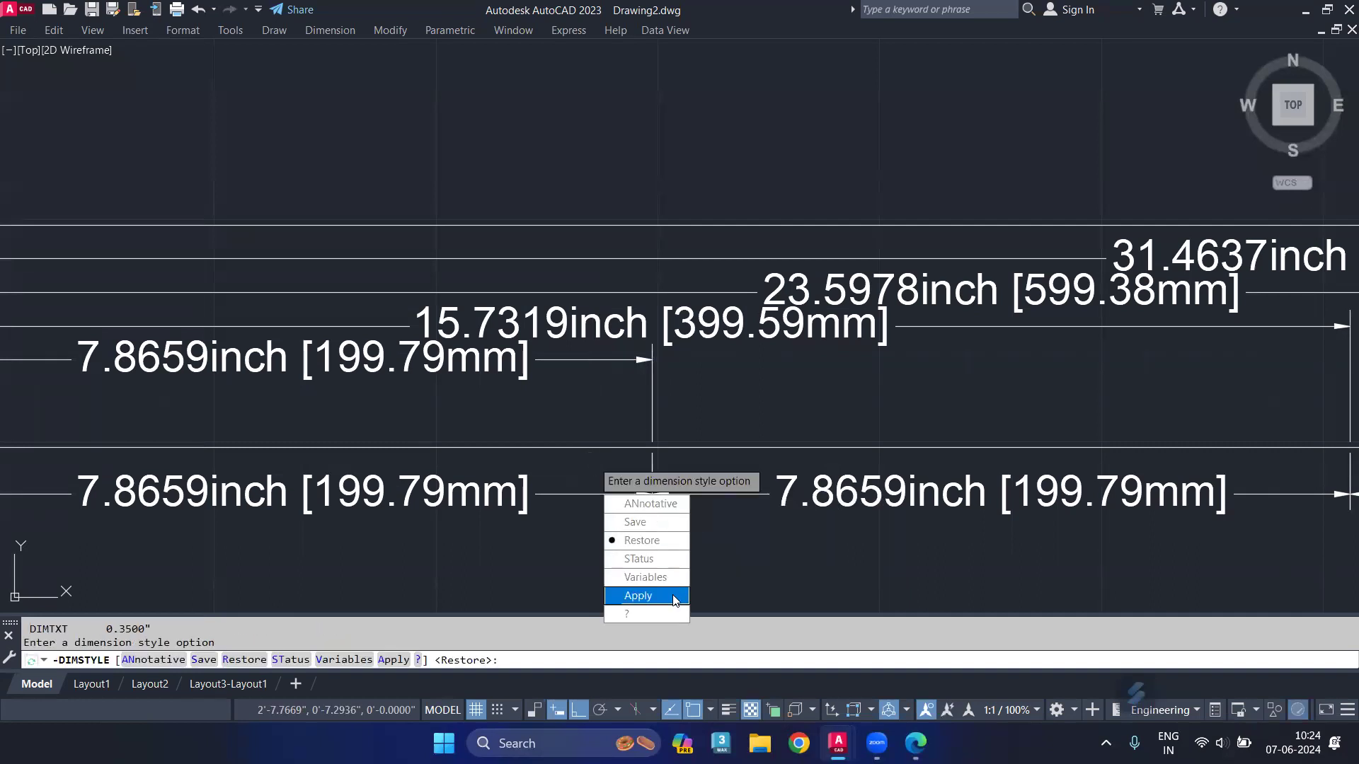
left_click(665, 580)
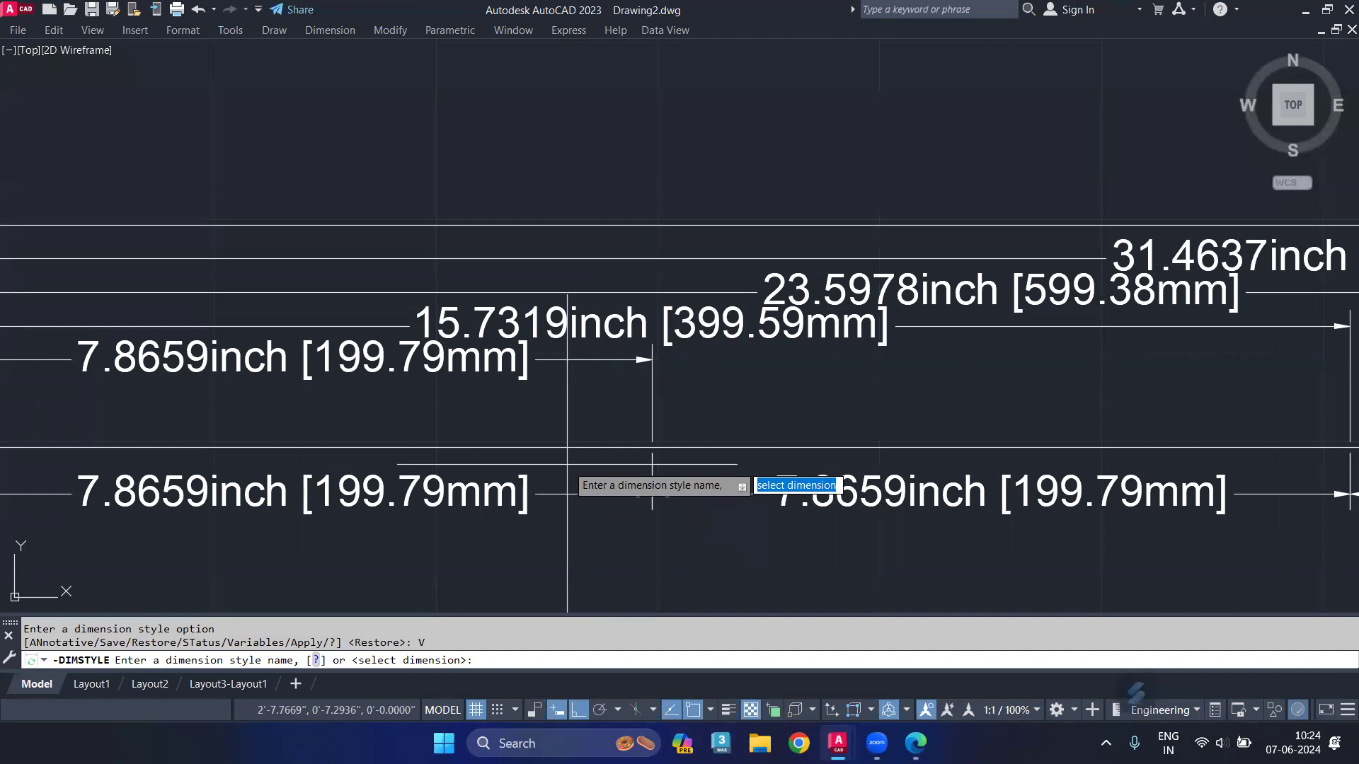
key("Escape")
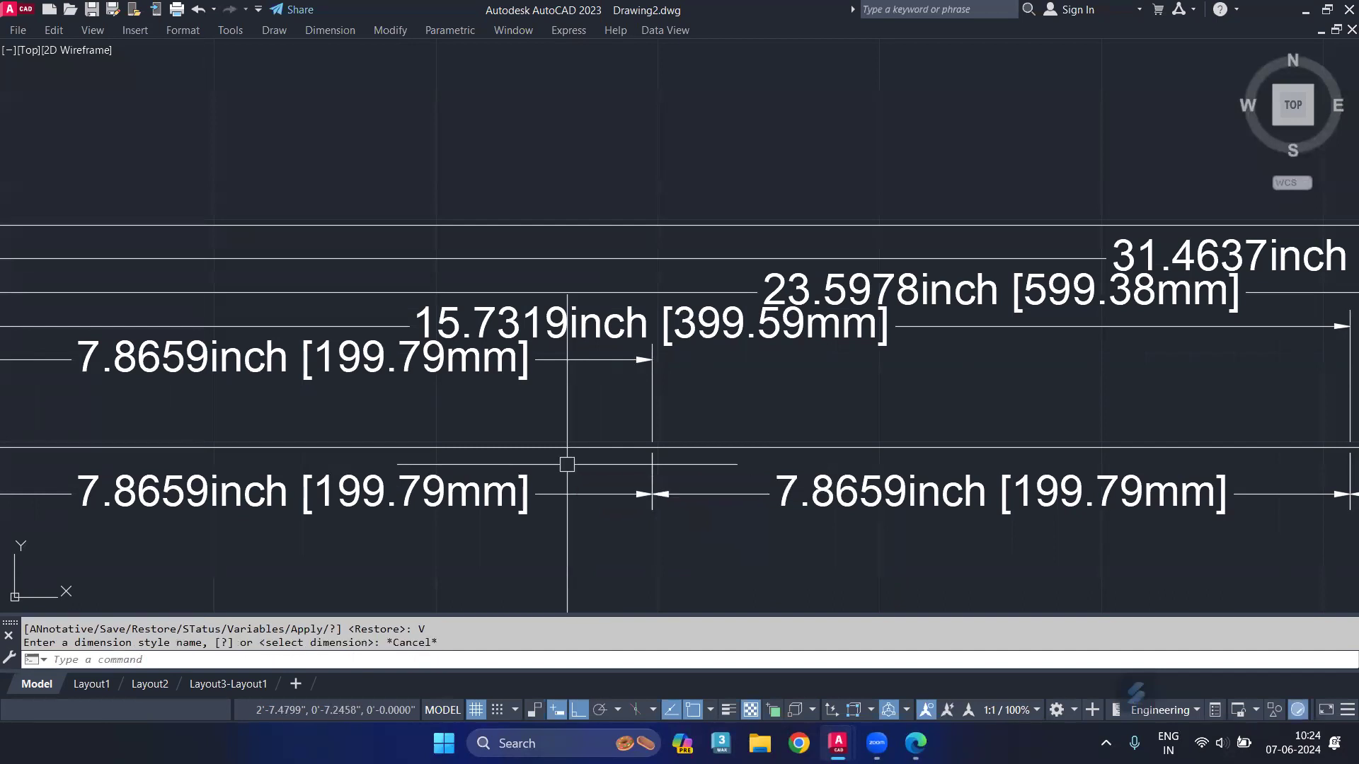
key("F2")
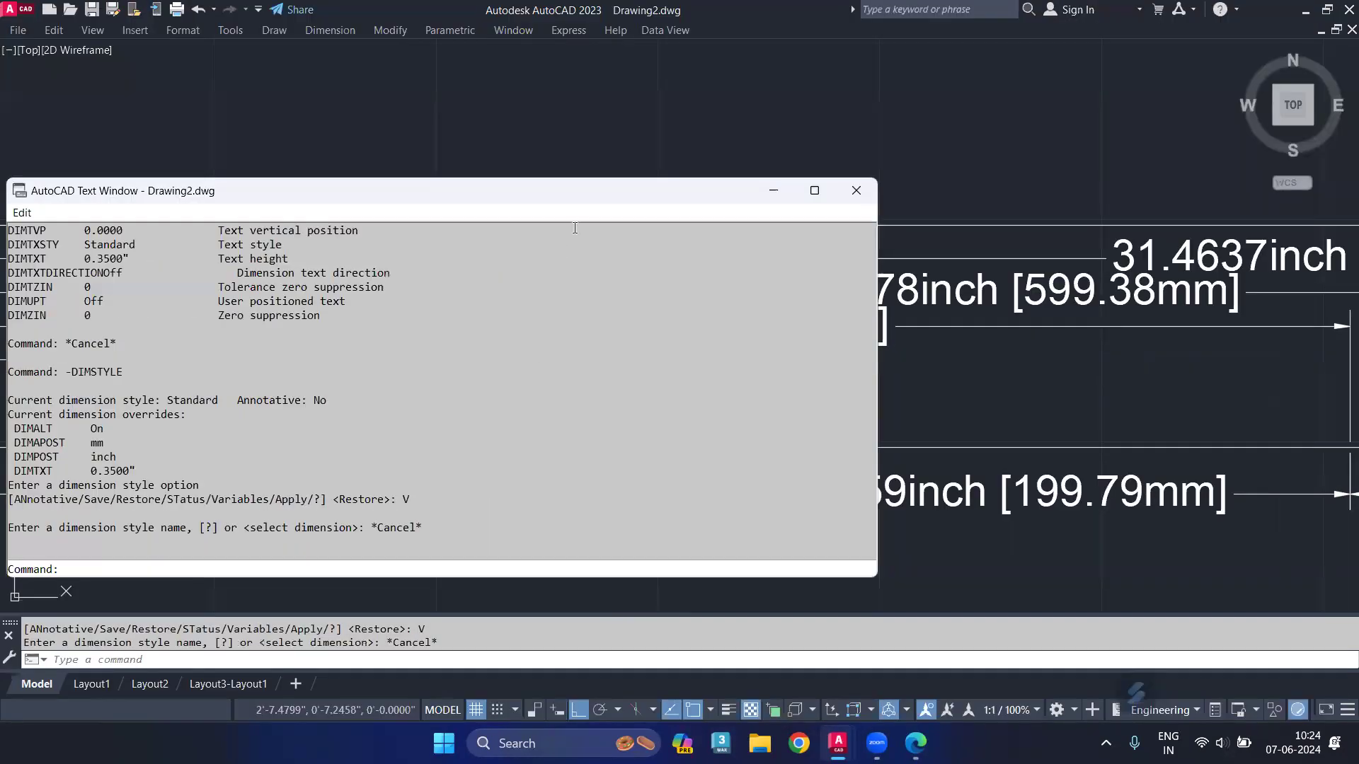
Select the dimension variable list from DIMASO down to DIMZIN in the maximized history window.
left_click(814, 190)
scroll(118, 250, "up", 1)
scroll(118, 251, "up", 4)
scroll(118, 251, "up", 4)
scroll(117, 251, "up", 3)
scroll(117, 251, "up", 3)
scroll(117, 251, "up", 2)
scroll(117, 251, "up", 1)
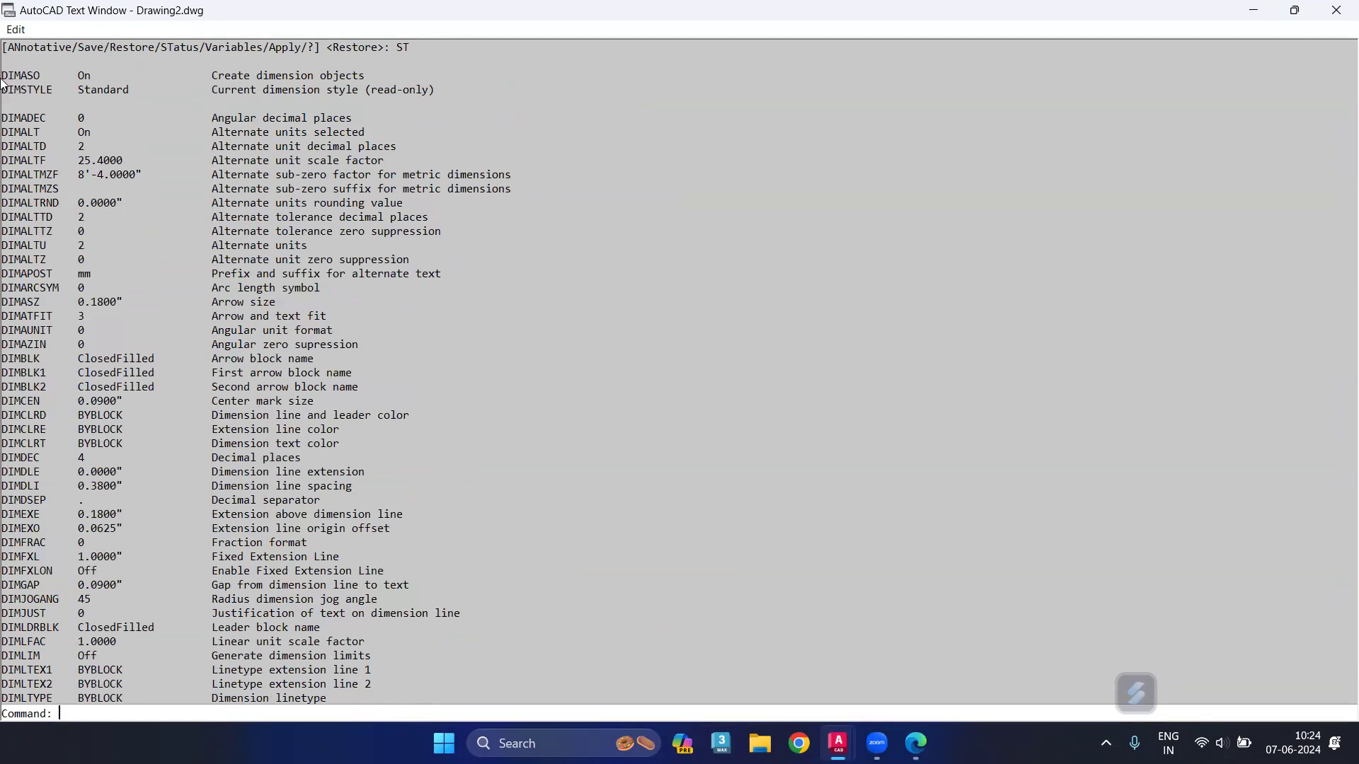
left_click_drag(5, 70, 503, 722)
key("ctrl+c")
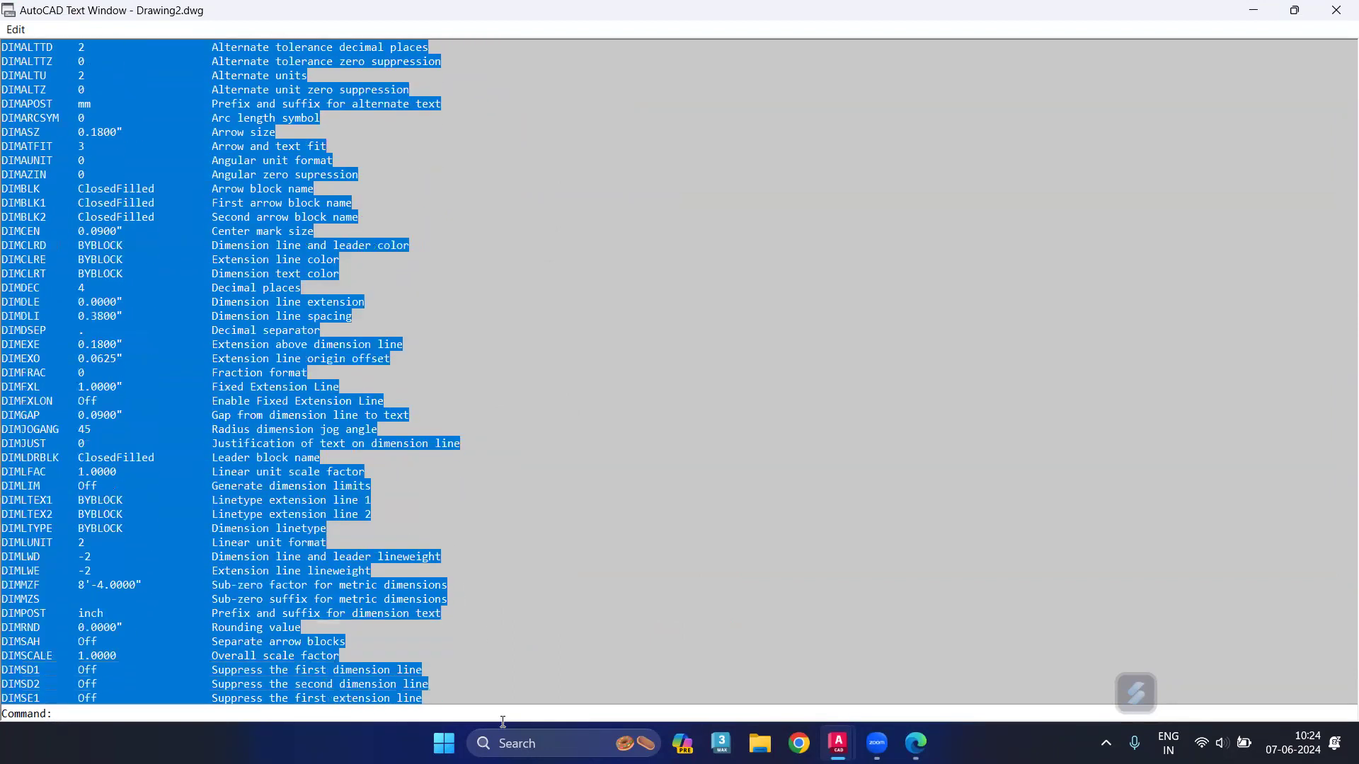
left_click_drag(502, 722, 493, 578)
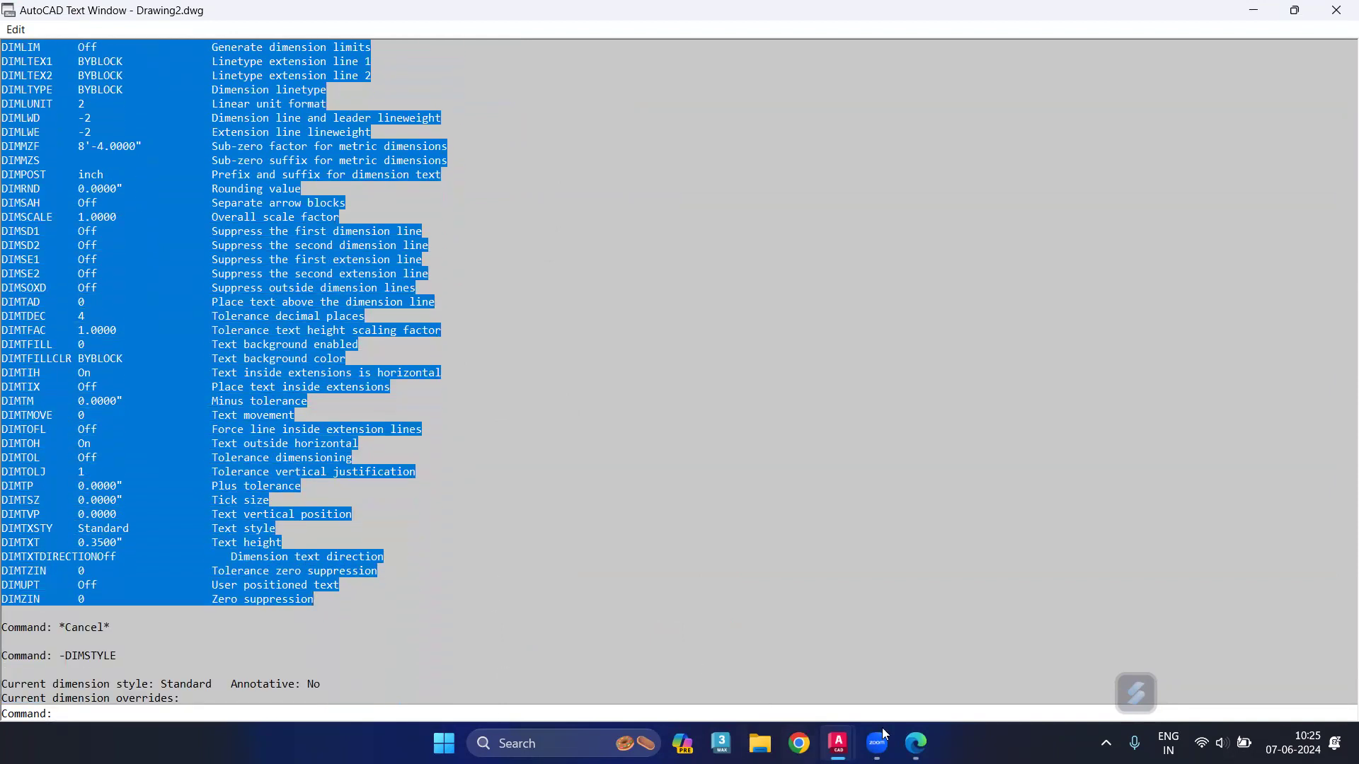
Paste the variable list onto a new page of the Autocad 2024 Google Docs notes.
left_click(916, 743)
scroll(651, 613, "down", 5)
scroll(351, 482, "up", 3)
left_click(355, 499)
key("ctrl+v")
scroll(653, 375, "up", 6)
scroll(653, 376, "up", 5)
scroll(652, 375, "up", 3)
scroll(653, 375, "up", 4)
scroll(653, 375, "up", 3)
scroll(652, 373, "up", 1)
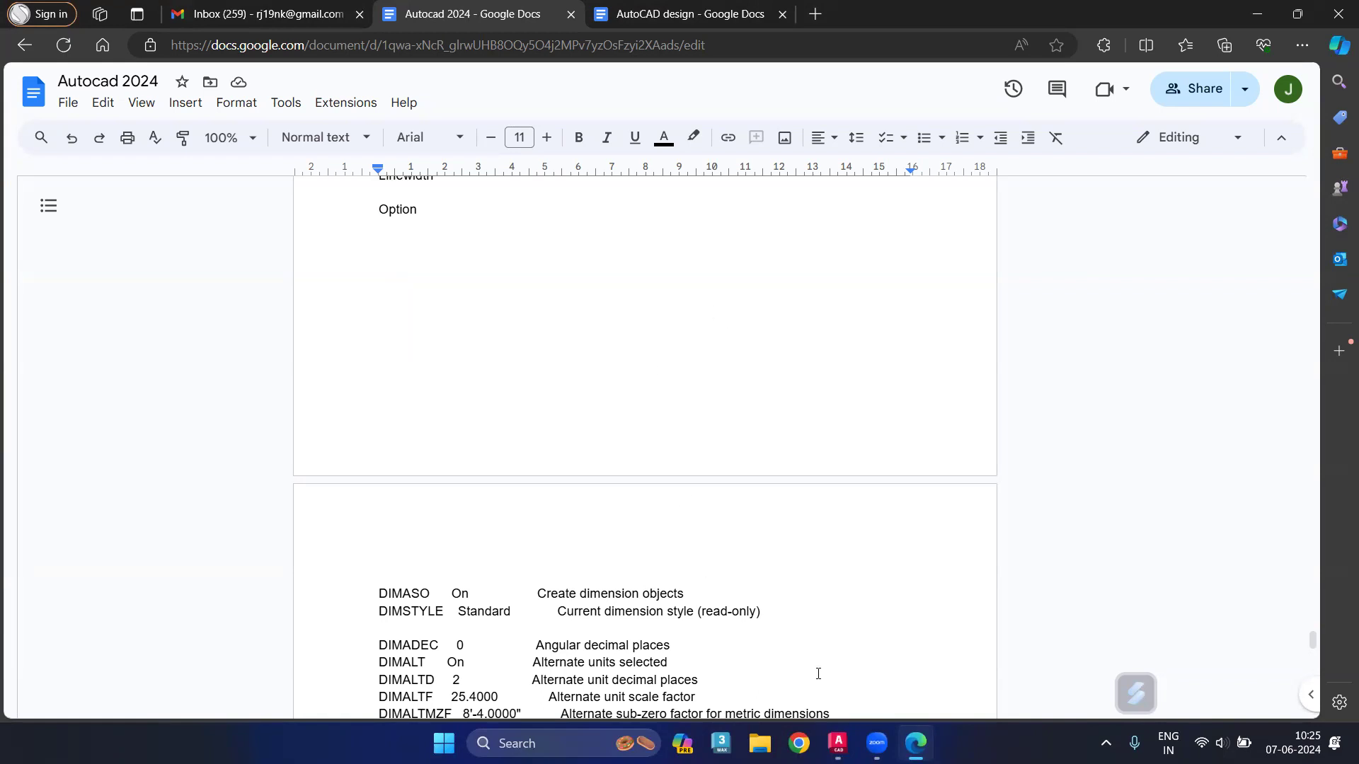
Switch back to the Drawing2 AutoCAD window from the taskbar.
left_click(849, 662)
scroll(421, 278, "down", 3)
Open the Dimension Style Manager with the D alias.
type("d")
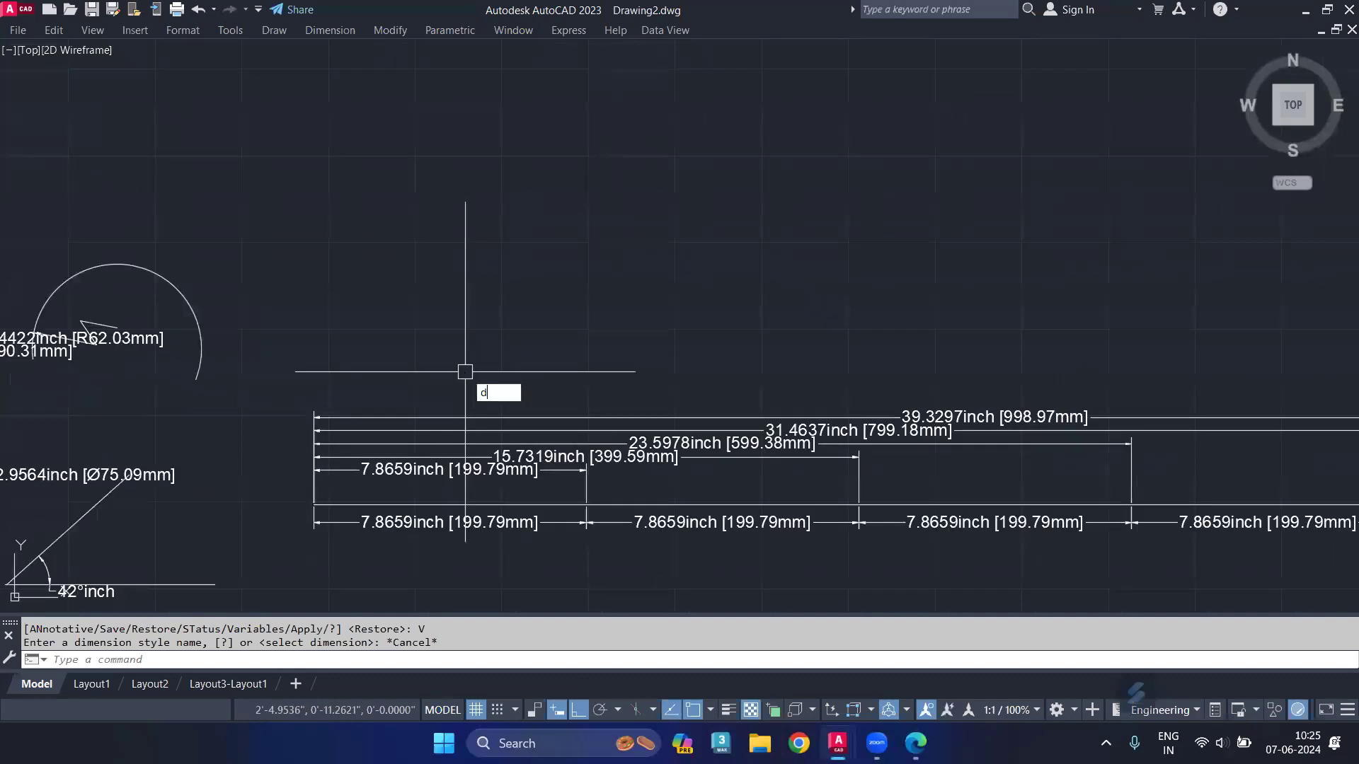
key("Return")
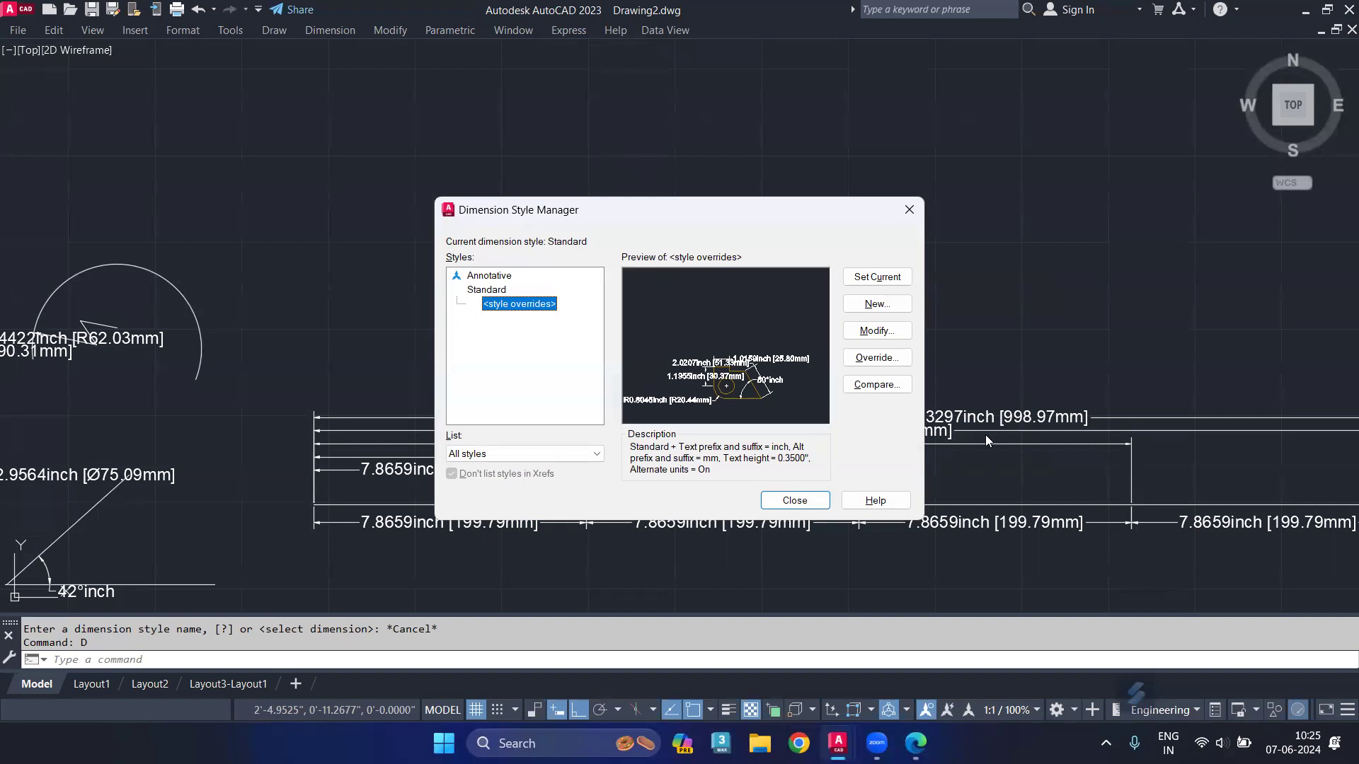
Start an override of the current Standard dimension style.
left_click(877, 357)
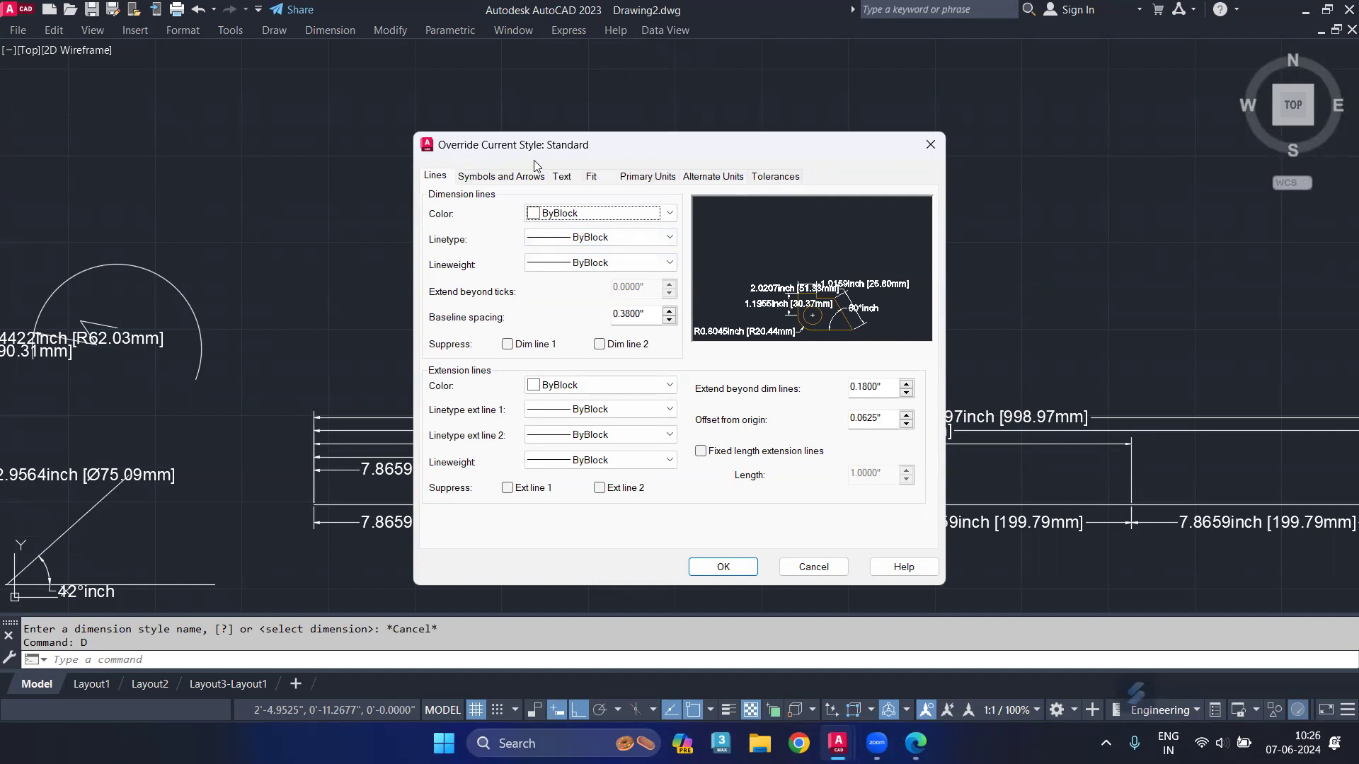
Set Architectural tick arrowheads and 0.00 linear precision in the Standard override, then confirm.
left_click(472, 183)
left_click(535, 229)
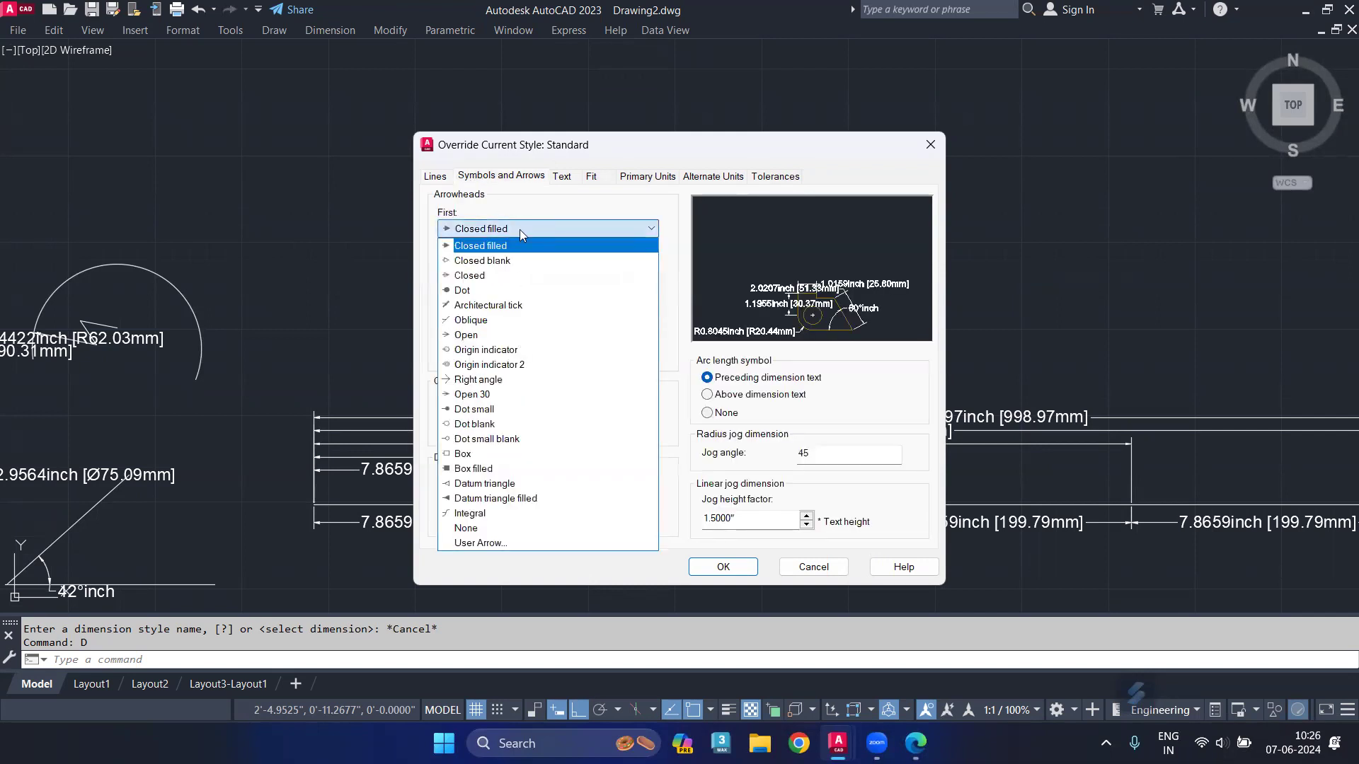
left_click(502, 305)
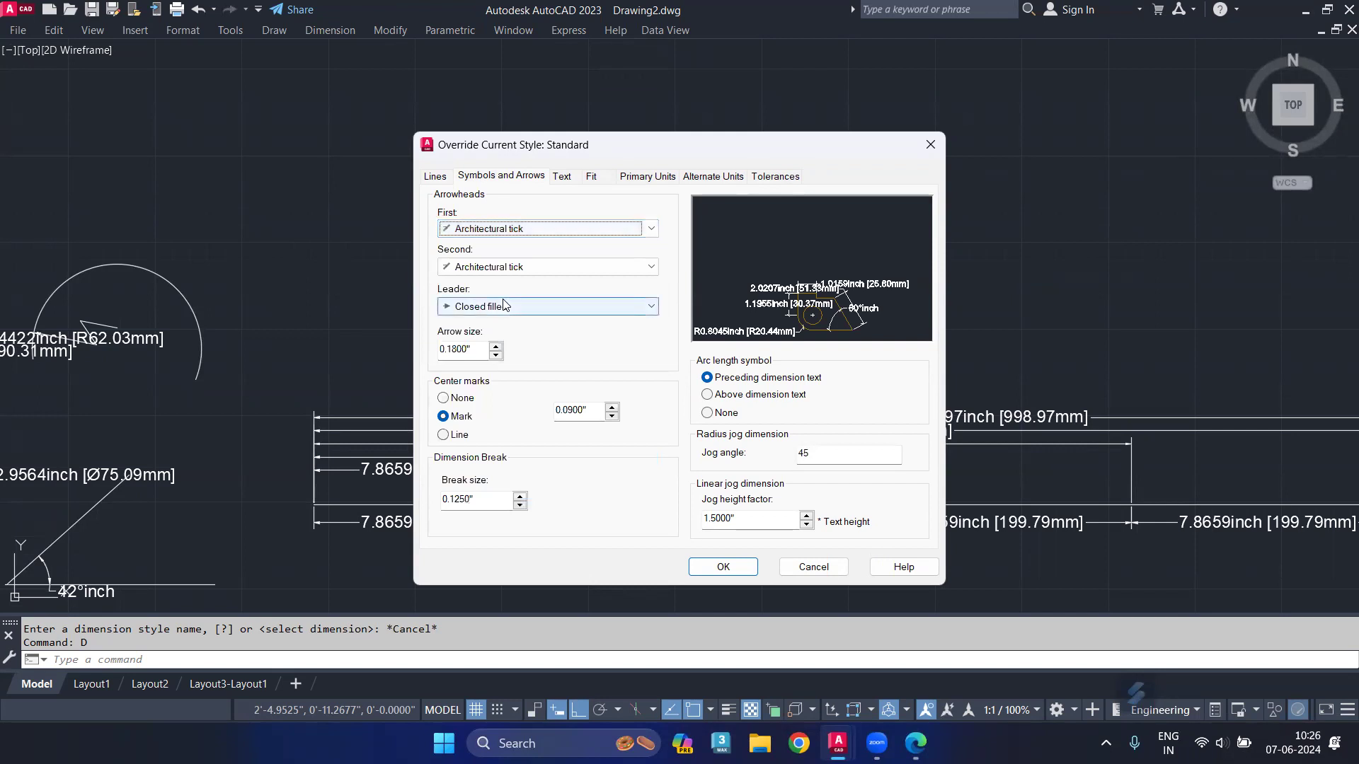
left_click(504, 305)
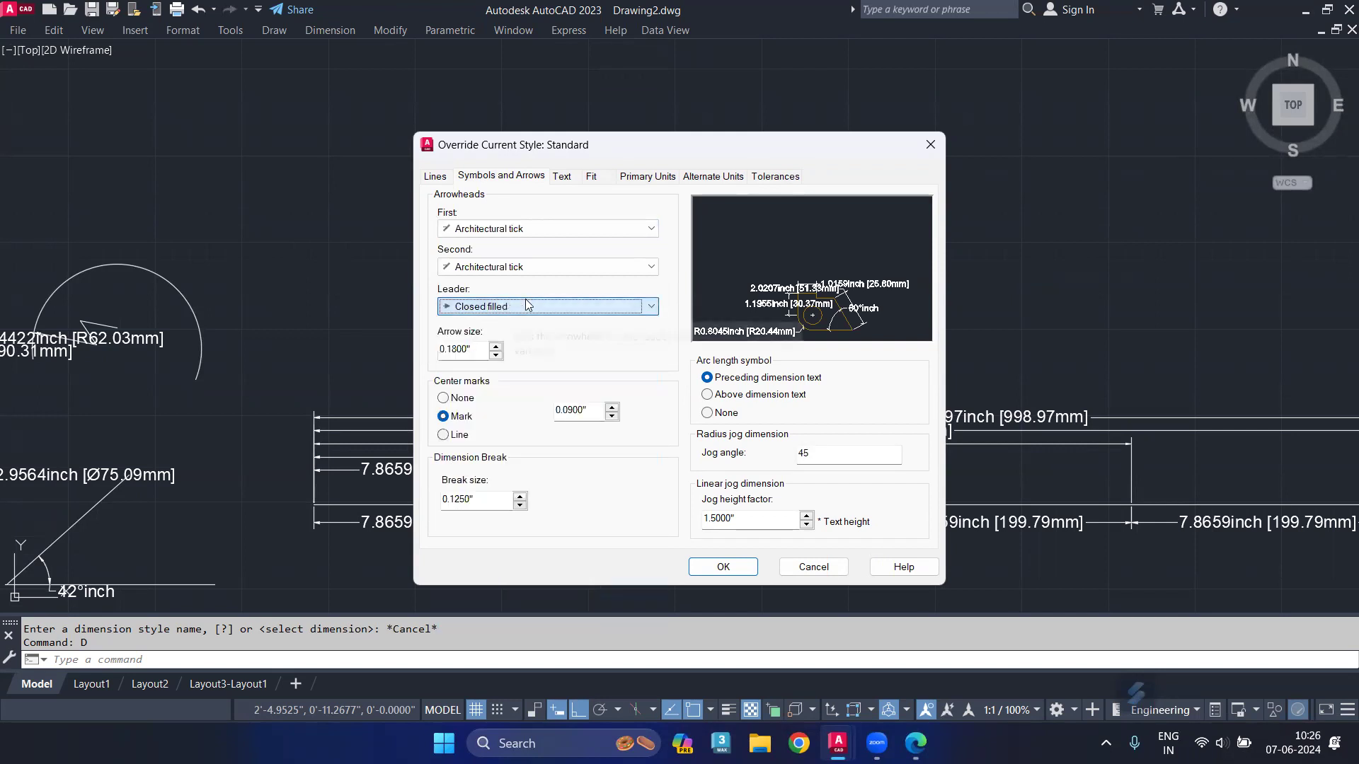
left_click(563, 177)
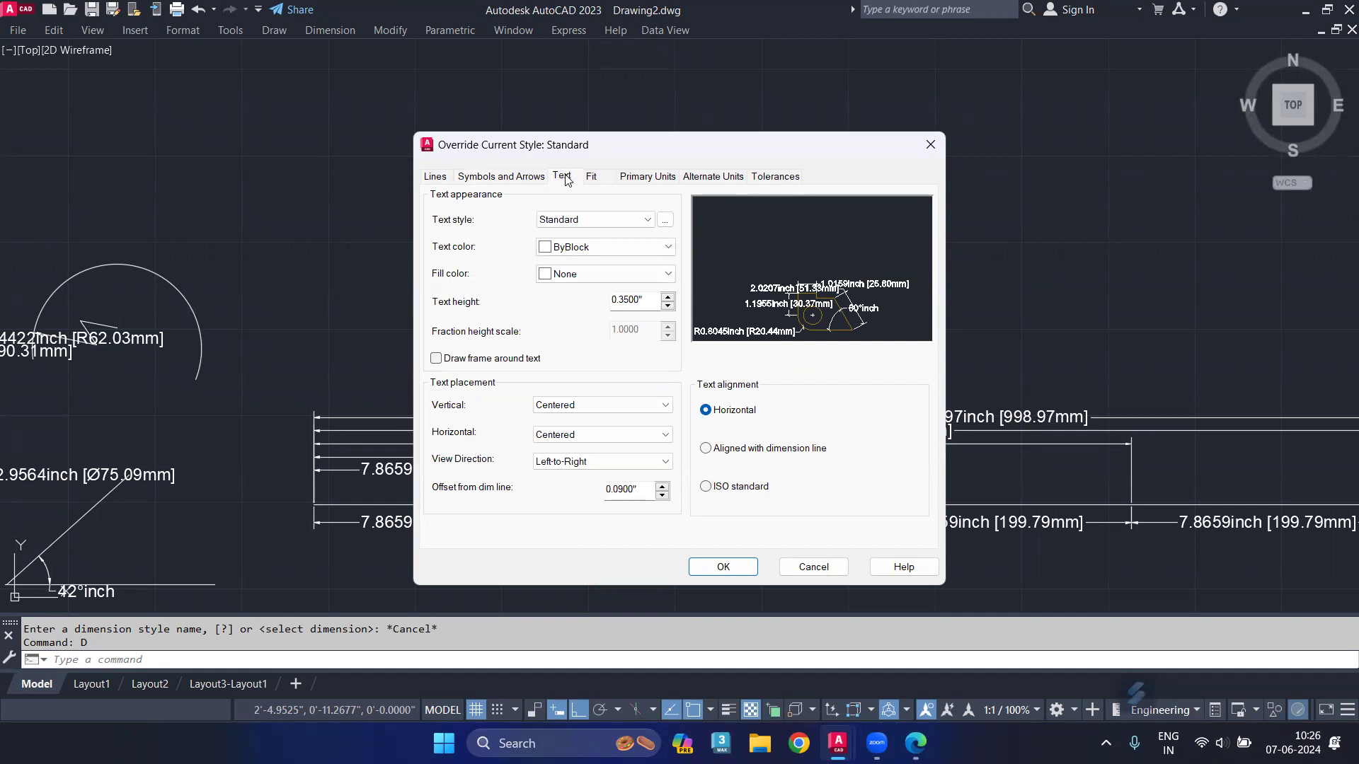
left_click(585, 218)
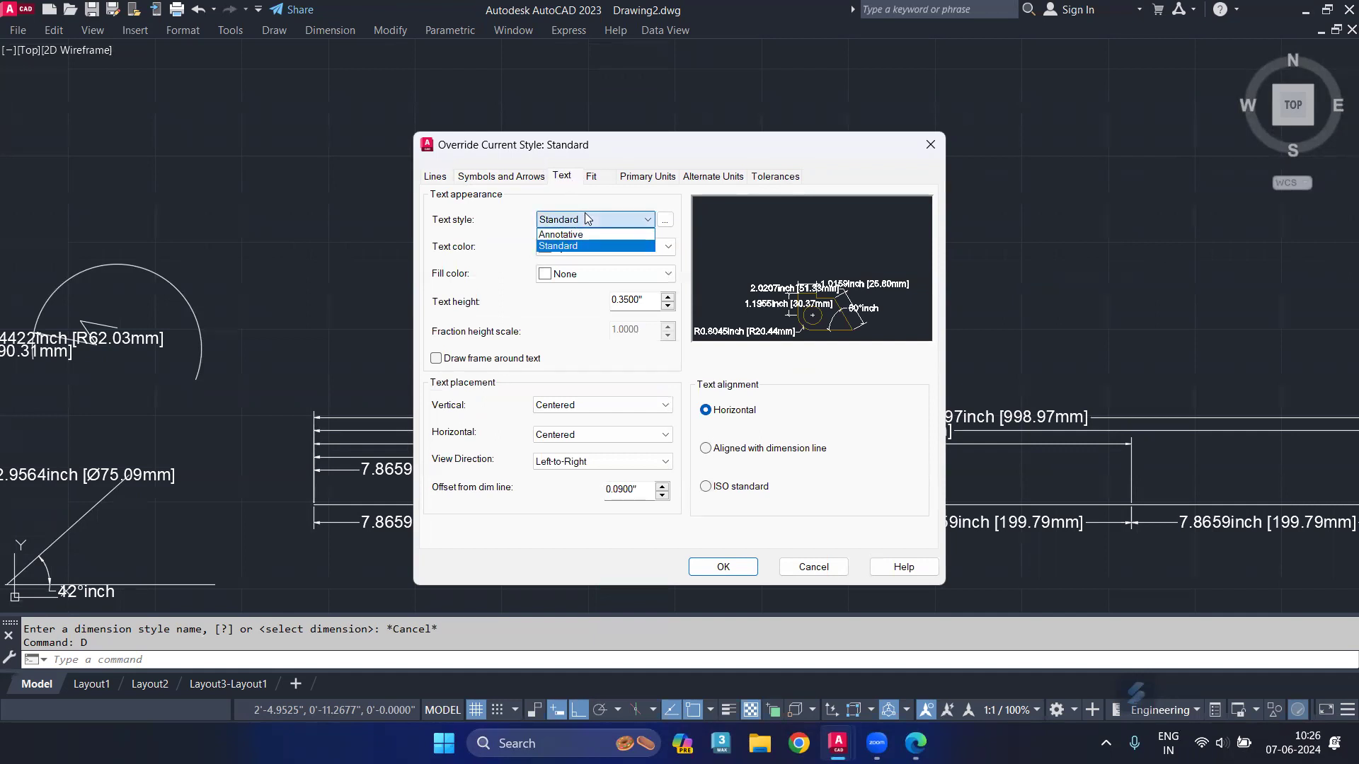
left_click(584, 218)
left_click(651, 177)
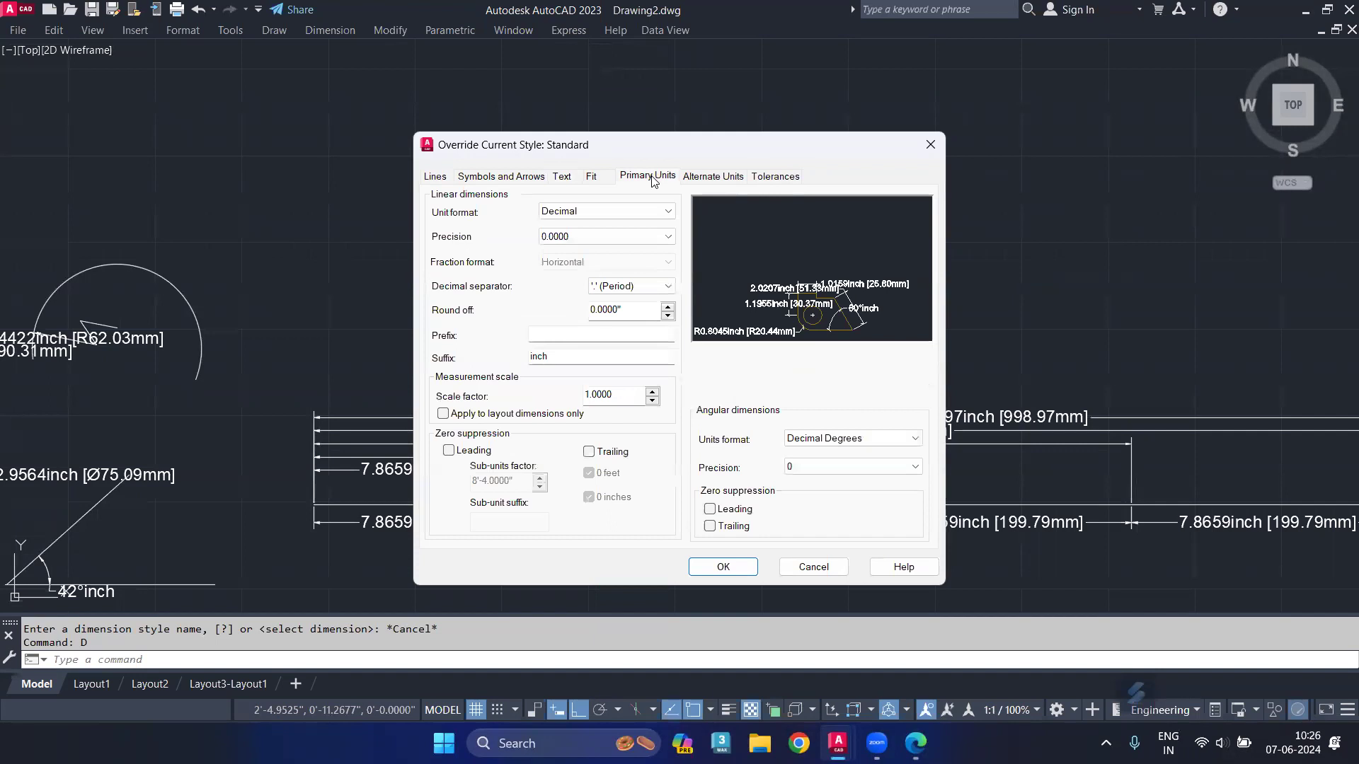
left_click(601, 241)
left_click(595, 281)
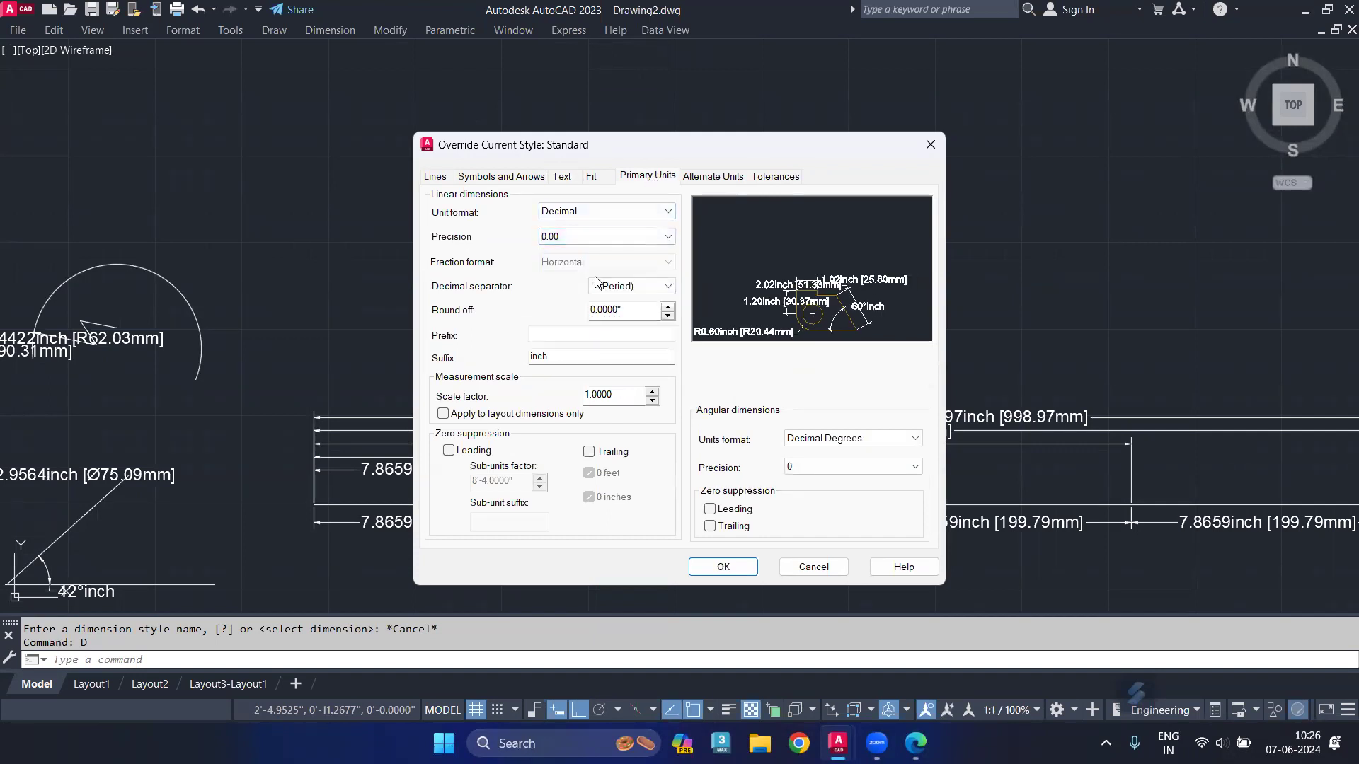
mouse_move(605, 235)
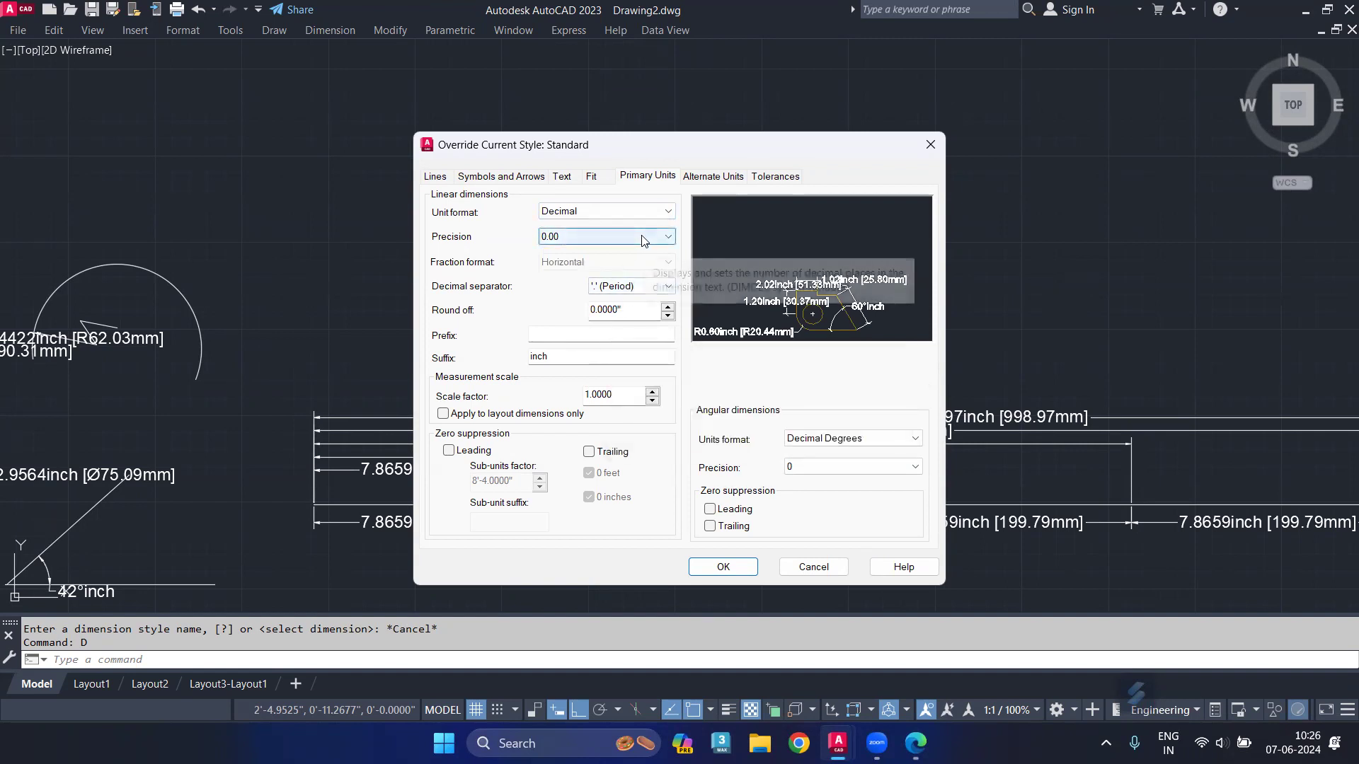
left_click(737, 565)
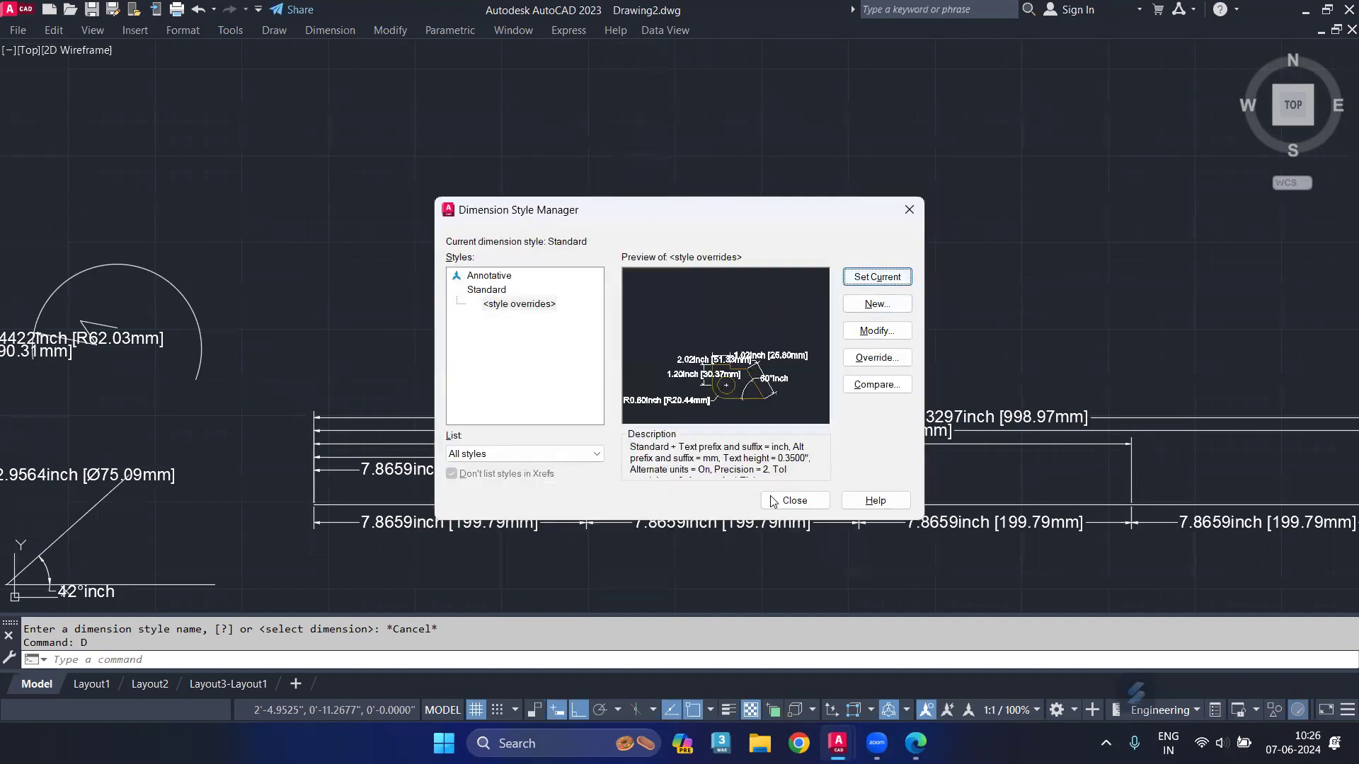
Apply the tick and two-decimal overrides to all dimensions via -DIMSTYLE Apply.
left_click(786, 504)
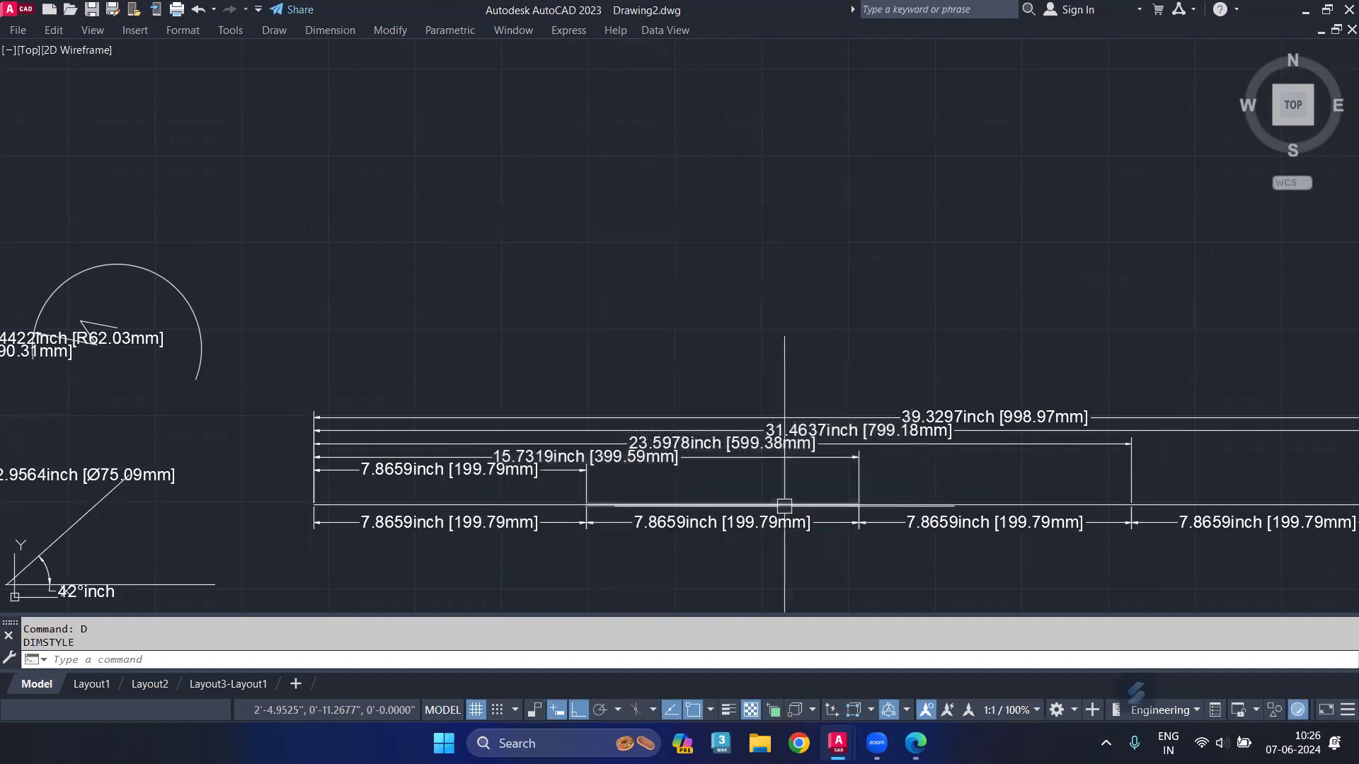
type("-d")
key("Return")
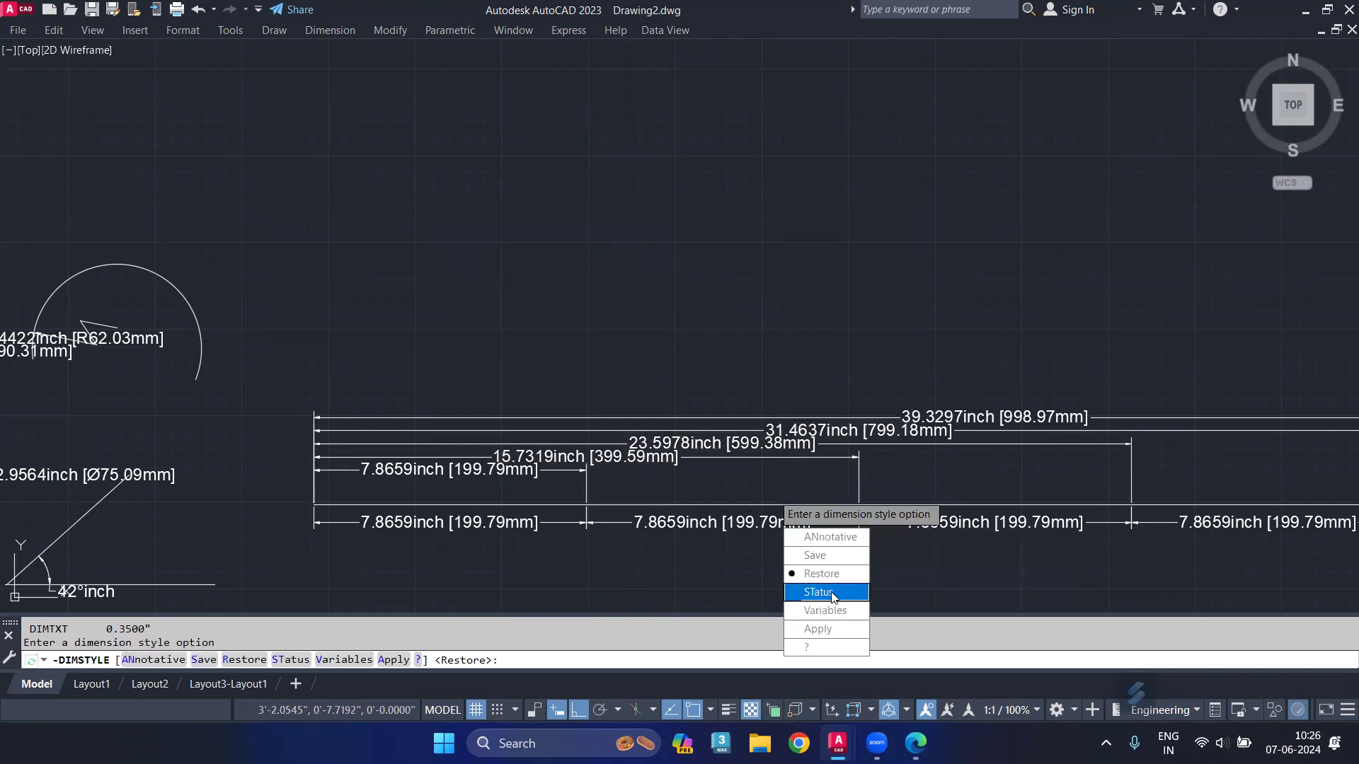
left_click(840, 630)
type("all")
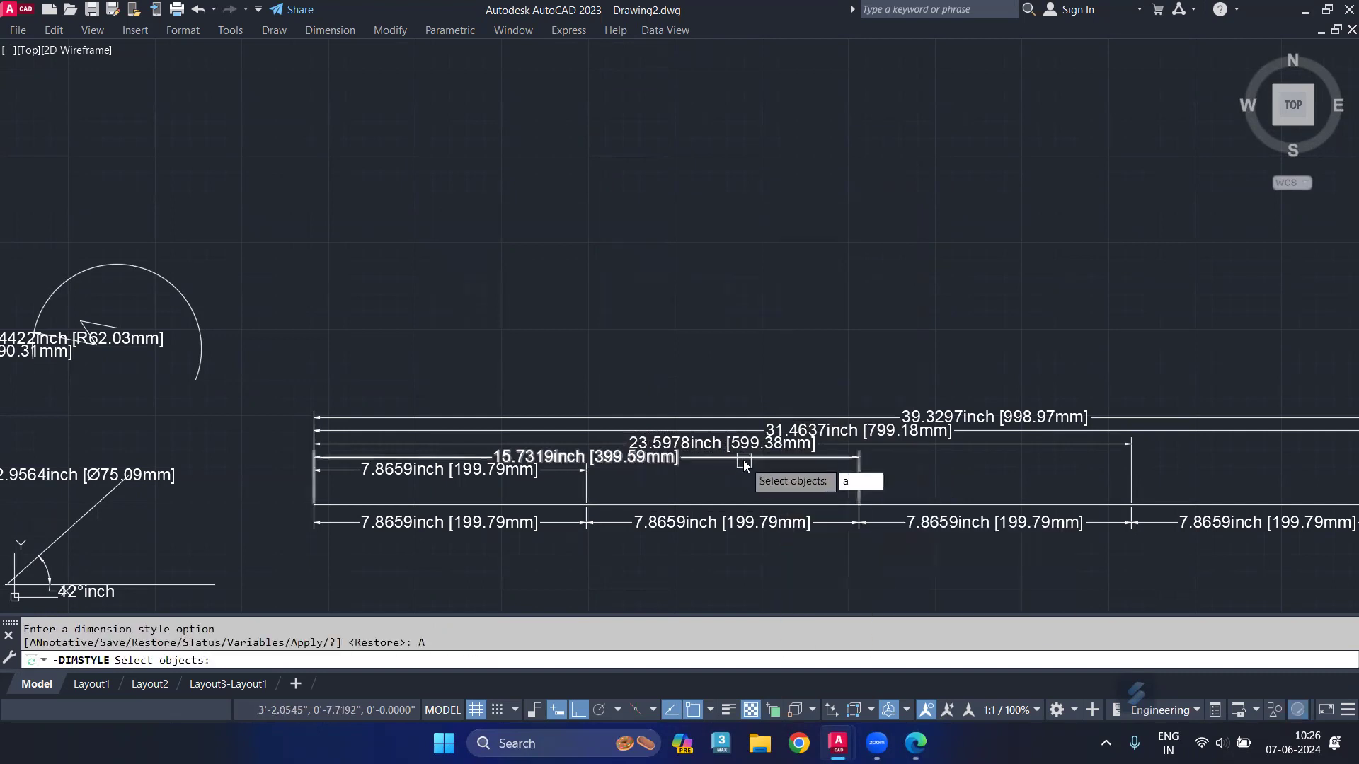
key("Return")
key("Return")
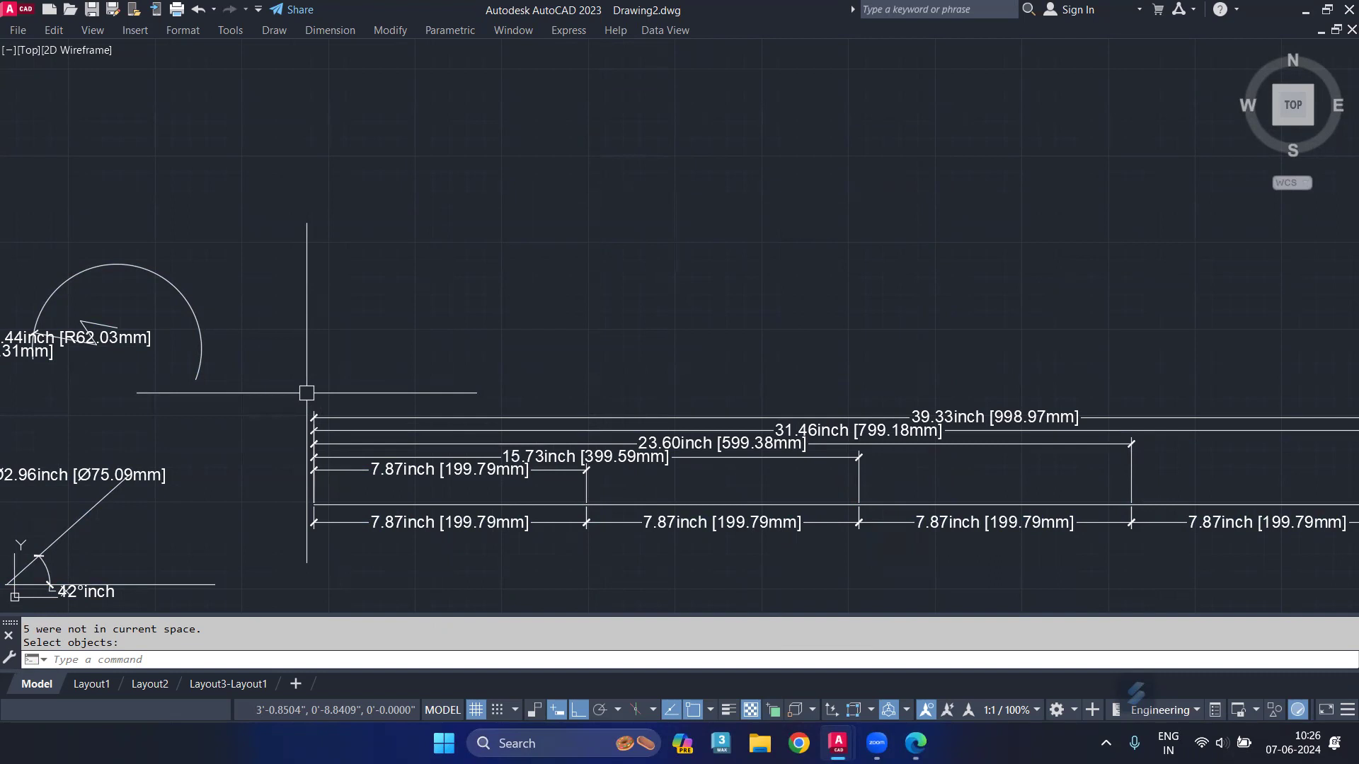
scroll(355, 327, "down", 2)
scroll(354, 328, "down", 2)
middle_click_drag(354, 328, 389, 339)
scroll(476, 425, "up", 2)
scroll(399, 380, "up", 4)
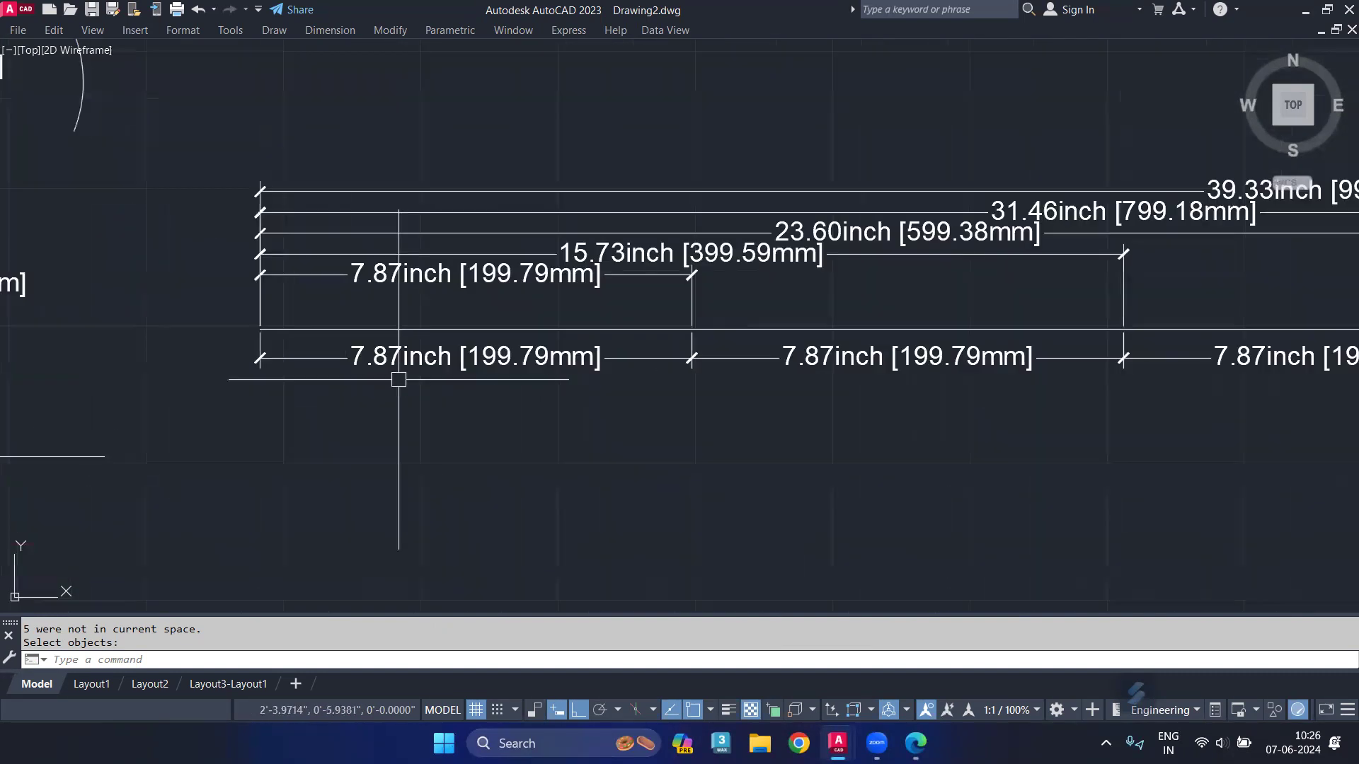
scroll(351, 347, "up", 2)
Make the plain Standard style current, discarding its overrides.
type("D")
key("Return")
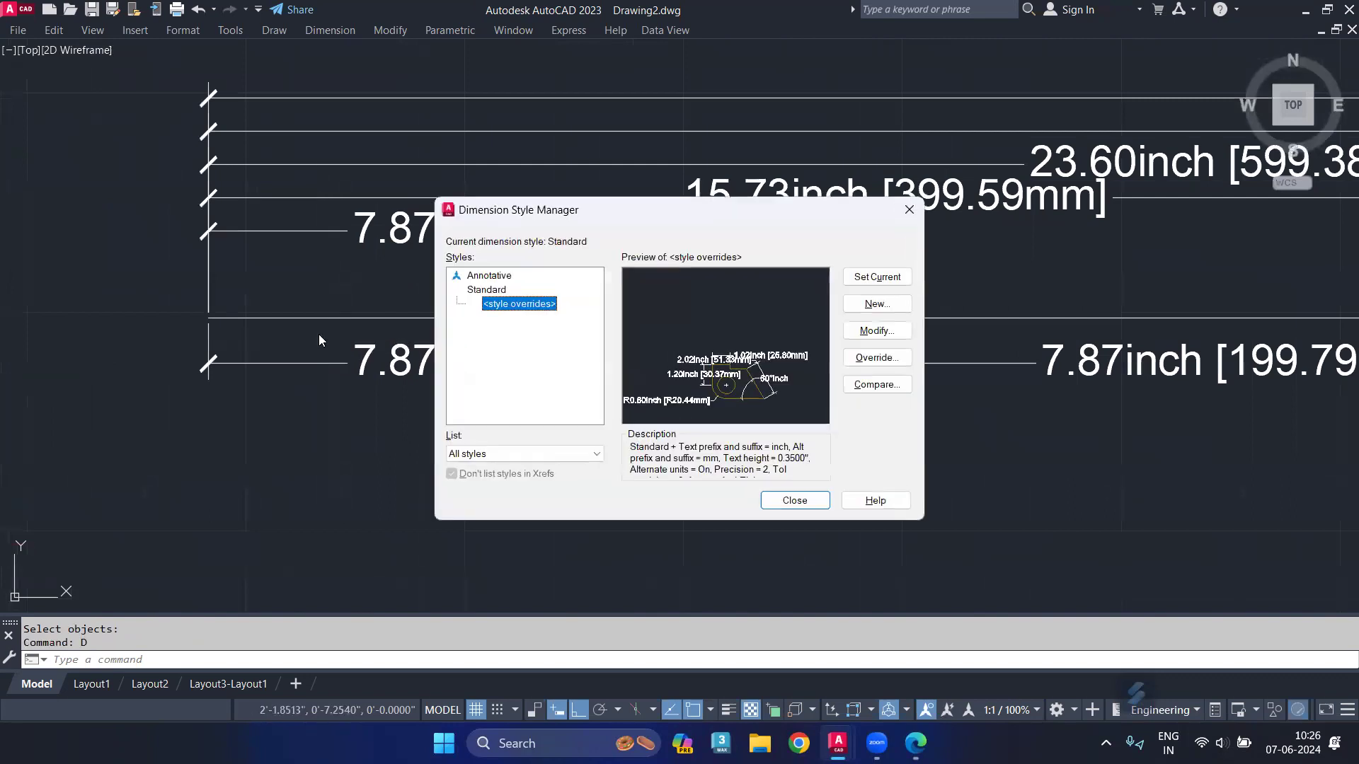
left_click(471, 290)
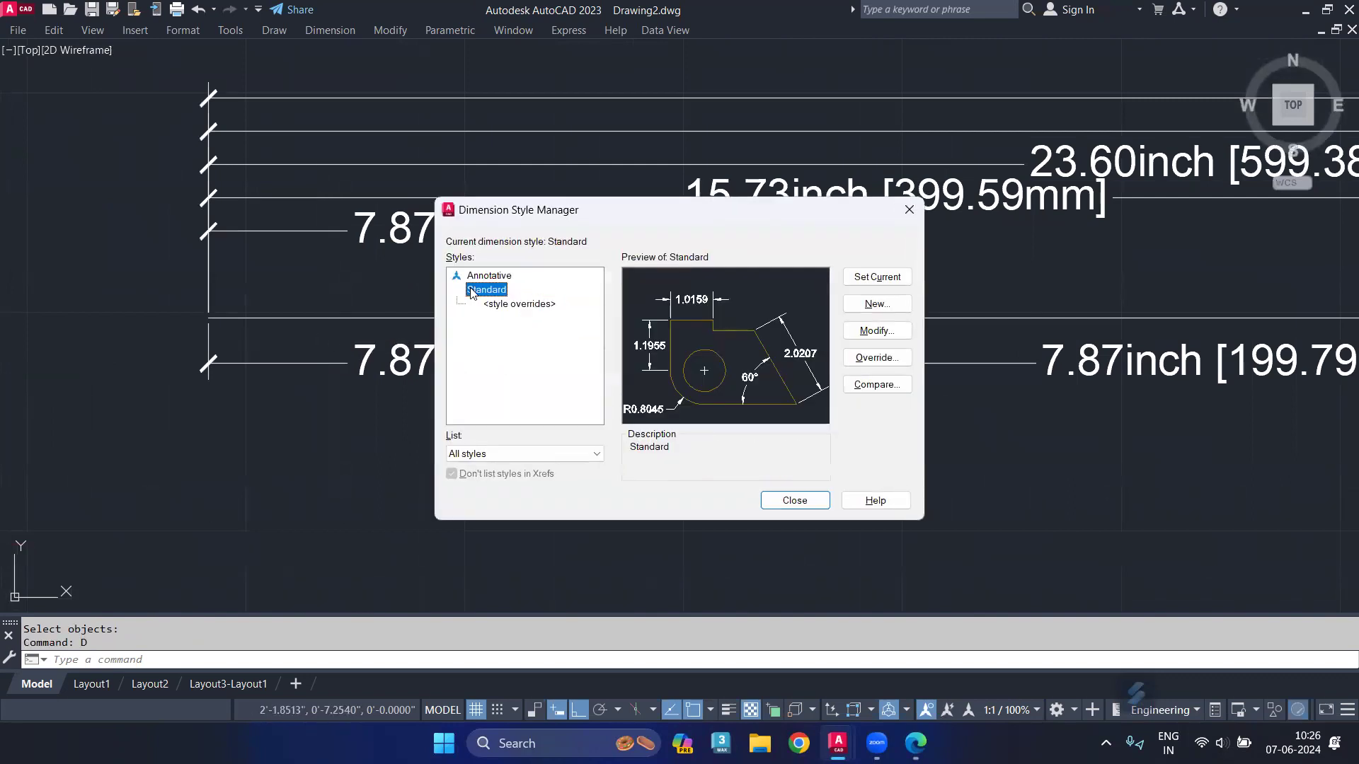
left_click(849, 278)
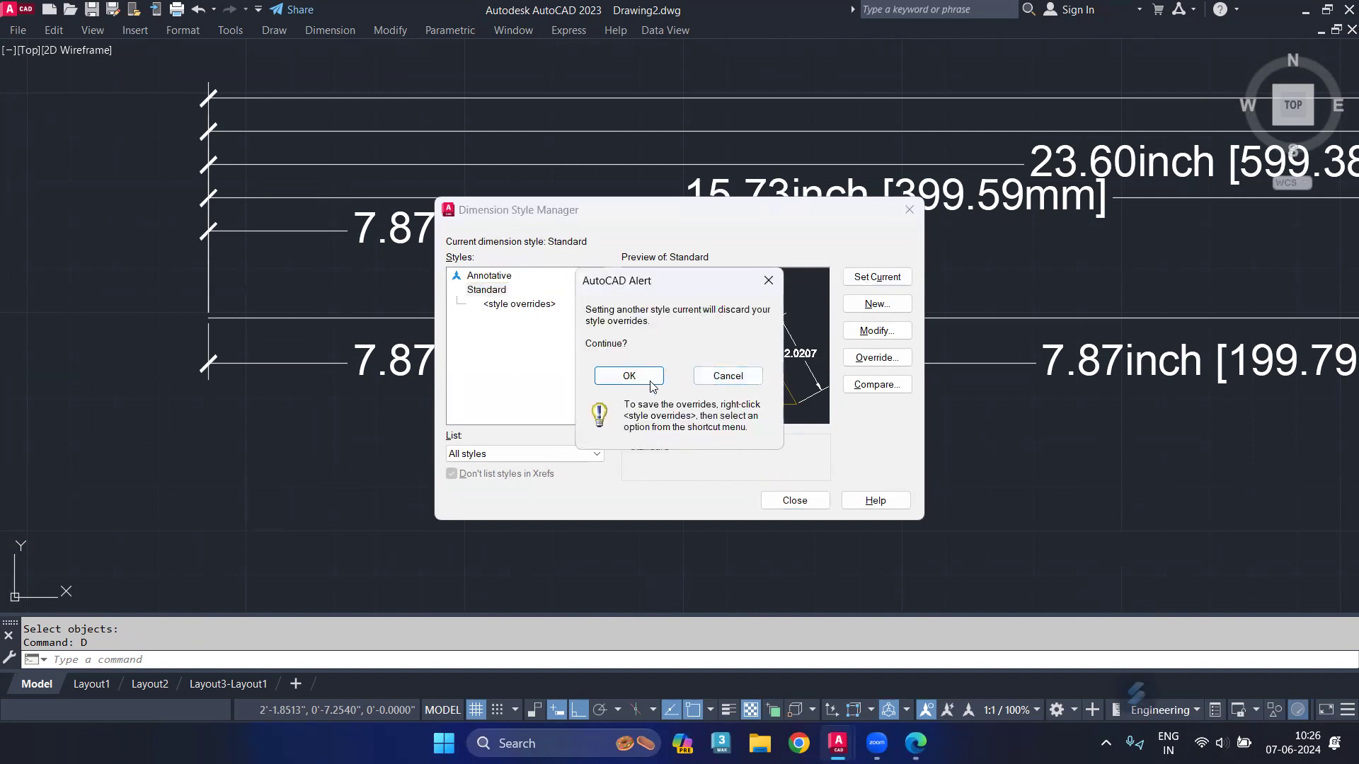
left_click(654, 377)
left_click(803, 500)
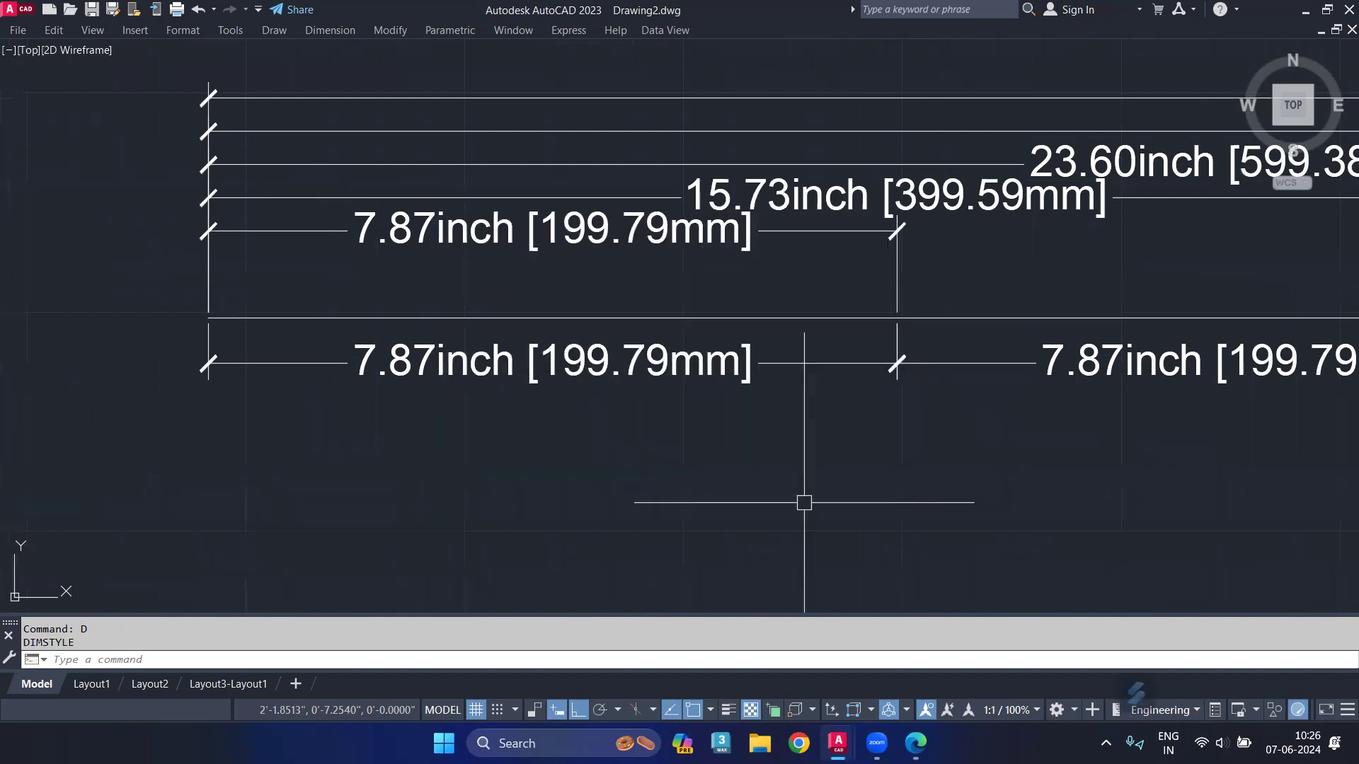
Apply the plain Standard style to all dimensions with -DIMSTYLE Apply.
type("-d")
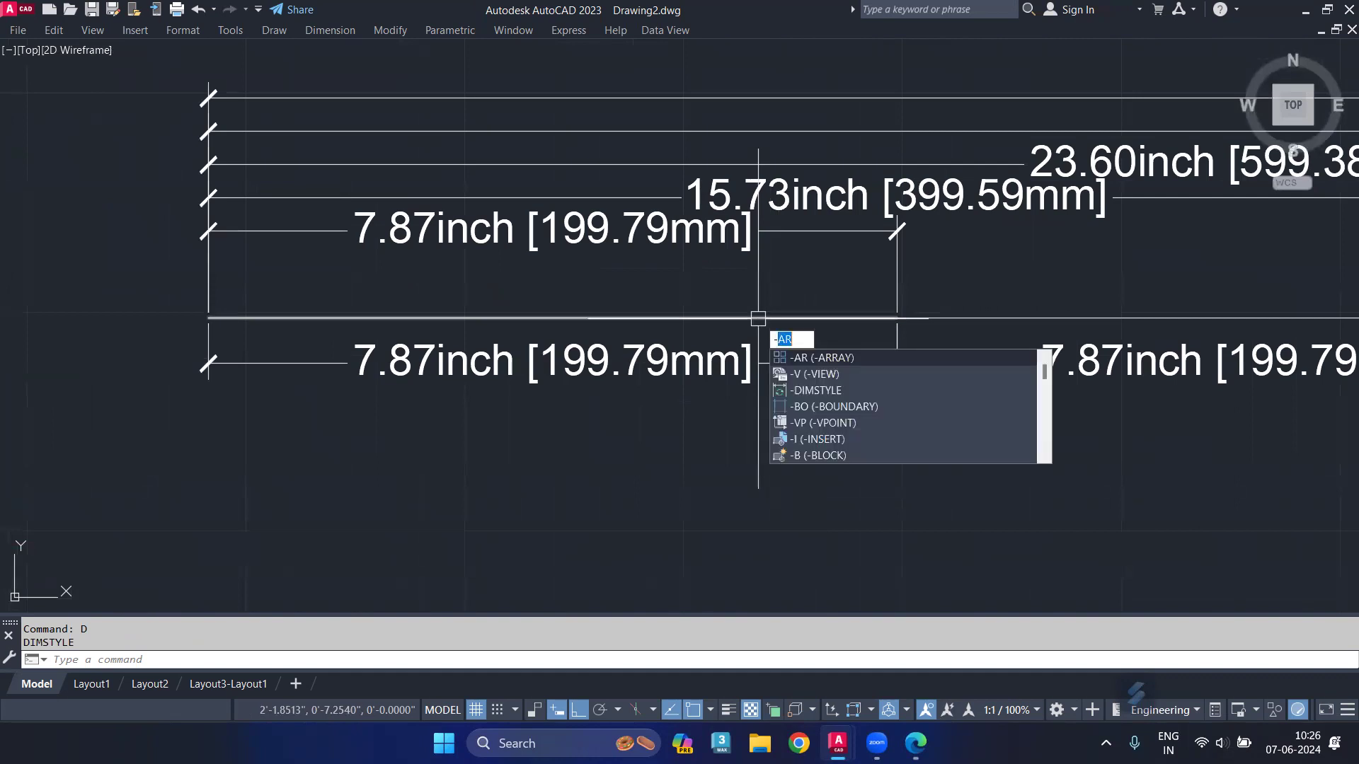
key("Return")
key("Return")
type("all")
key("Return")
key("Return")
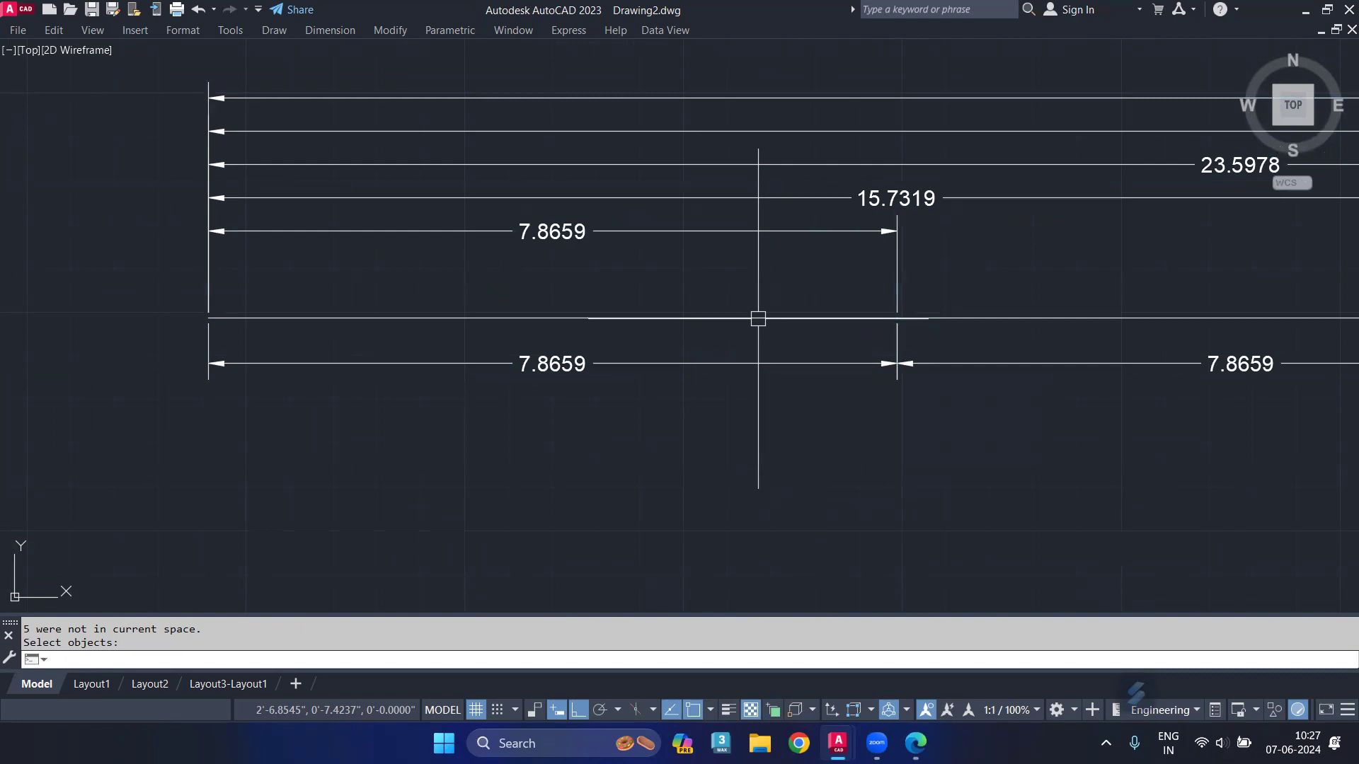
scroll(700, 273, "down", 2)
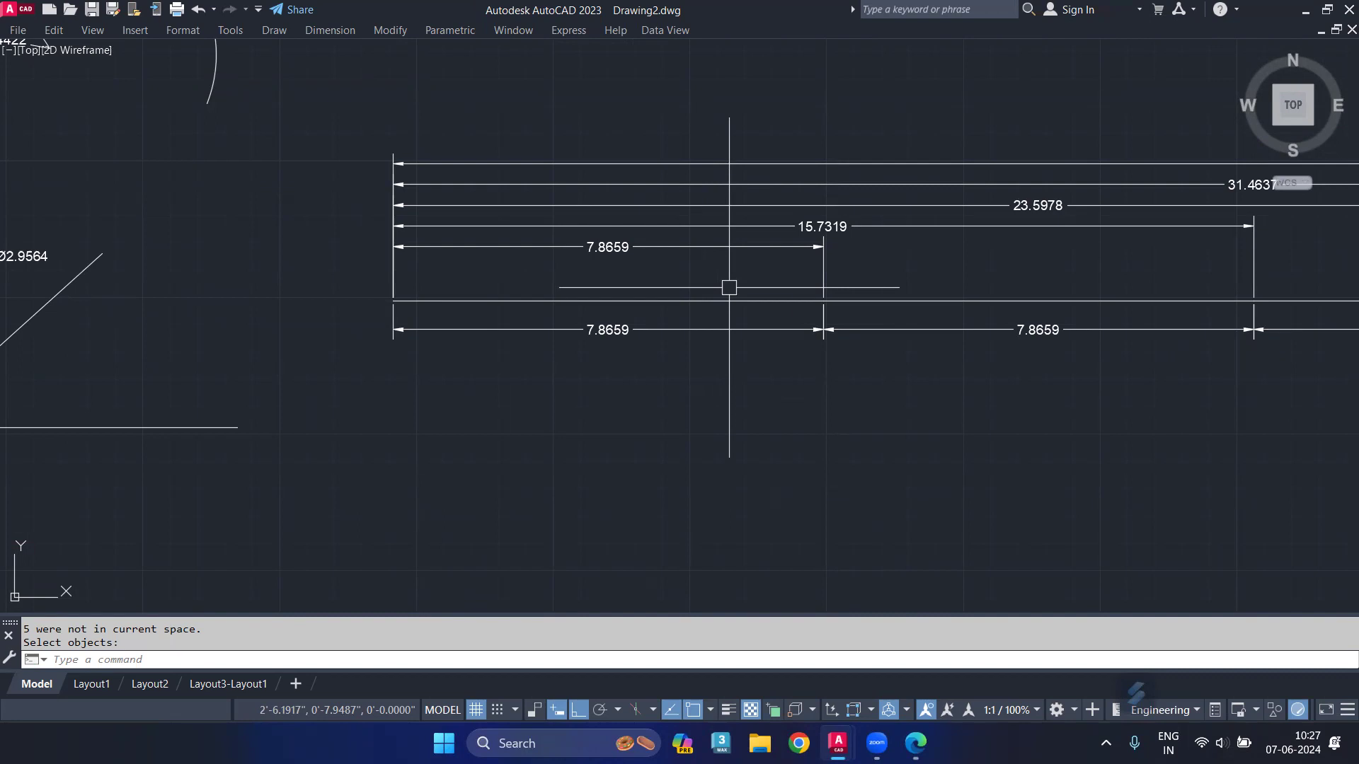
type("-Dim")
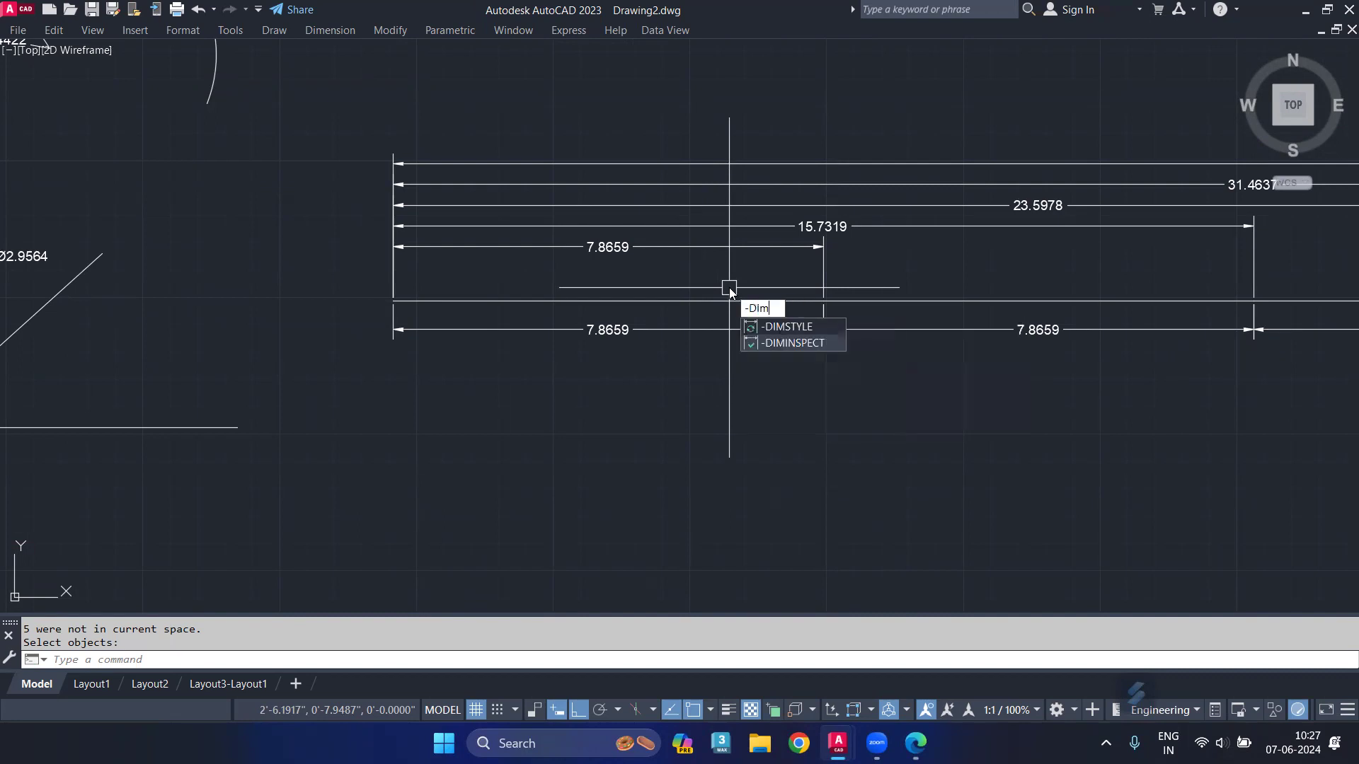
type("style")
key("Return")
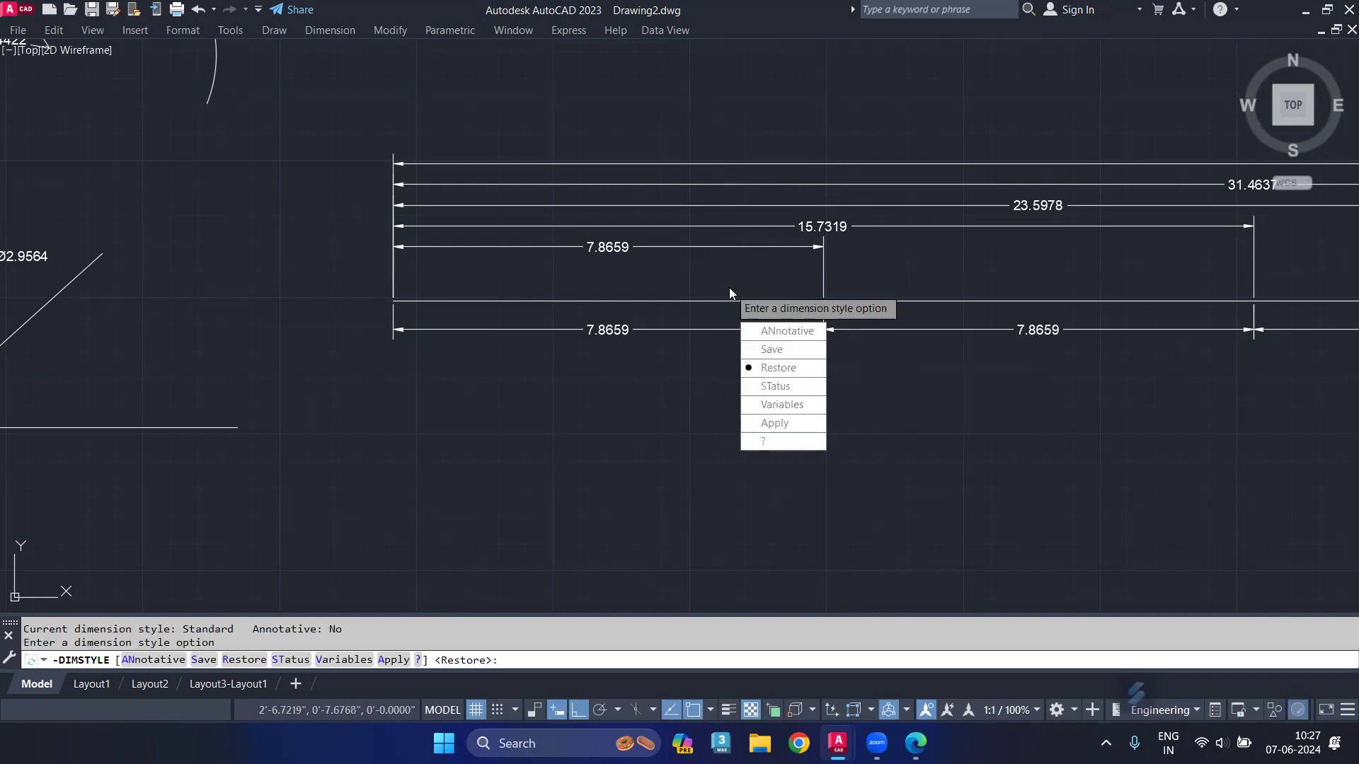
left_click(781, 358)
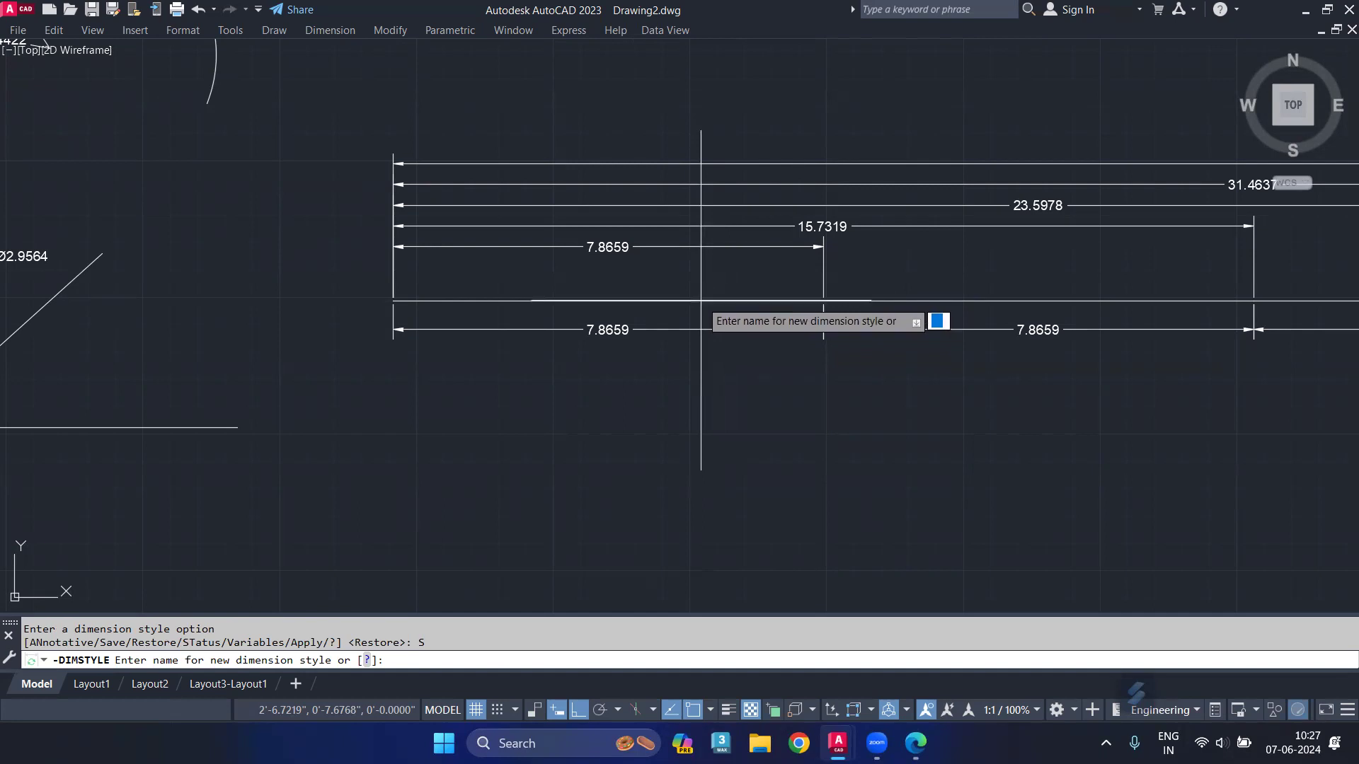
left_click(366, 659)
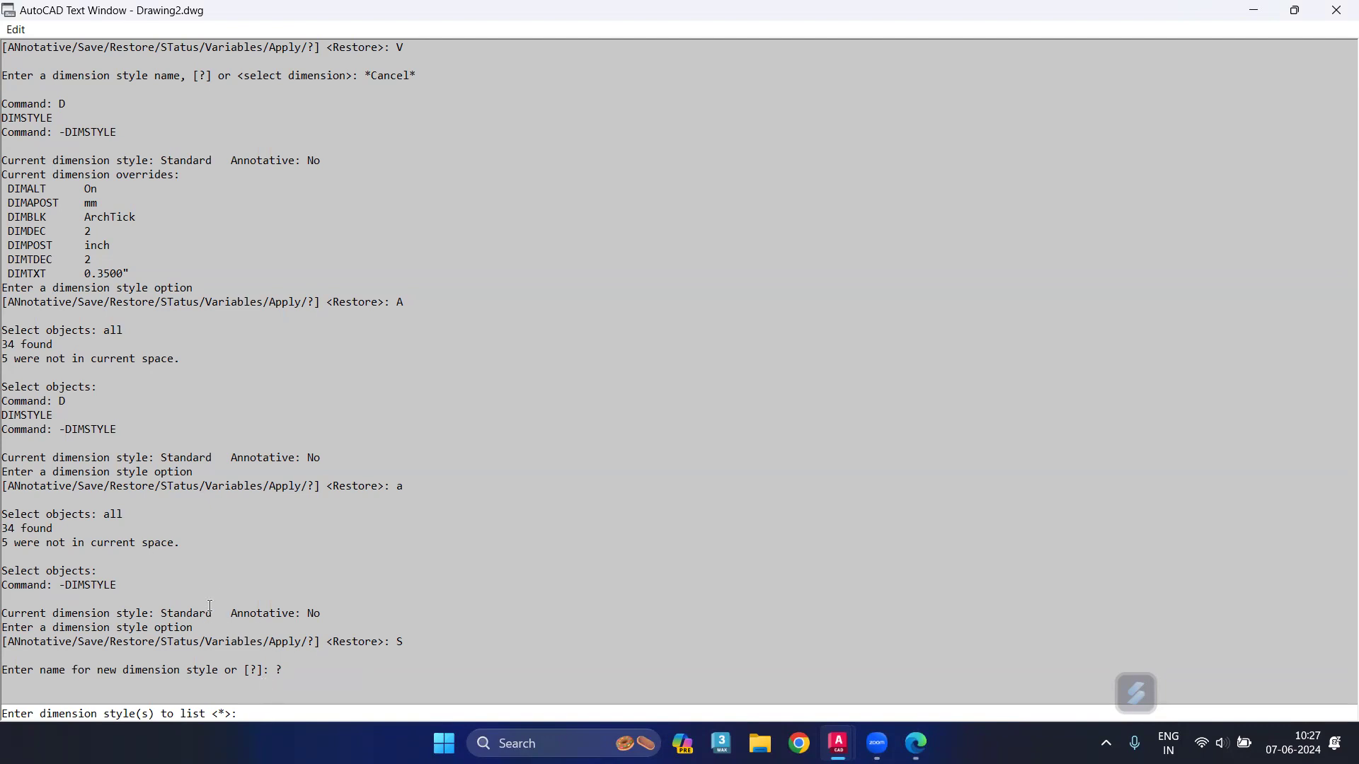
left_click_drag(216, 613, 165, 603)
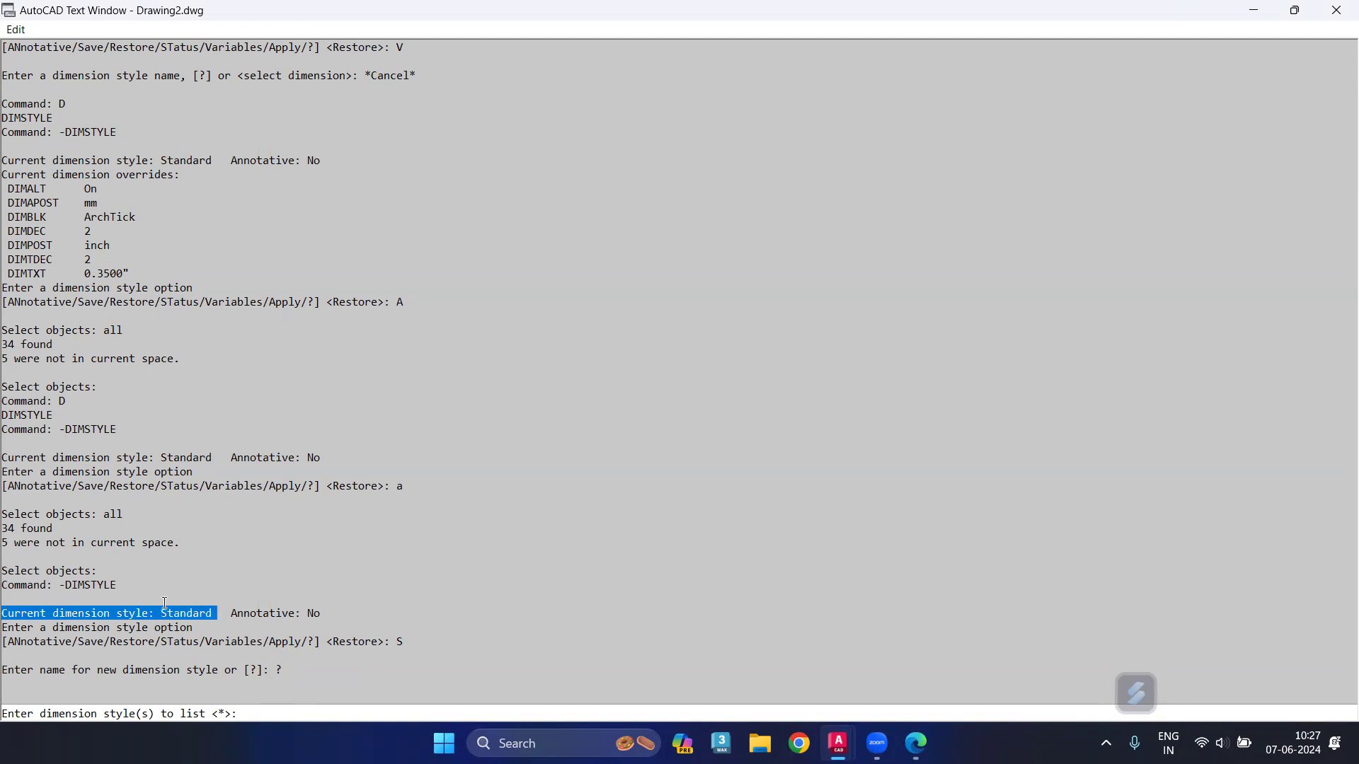
left_click(208, 599)
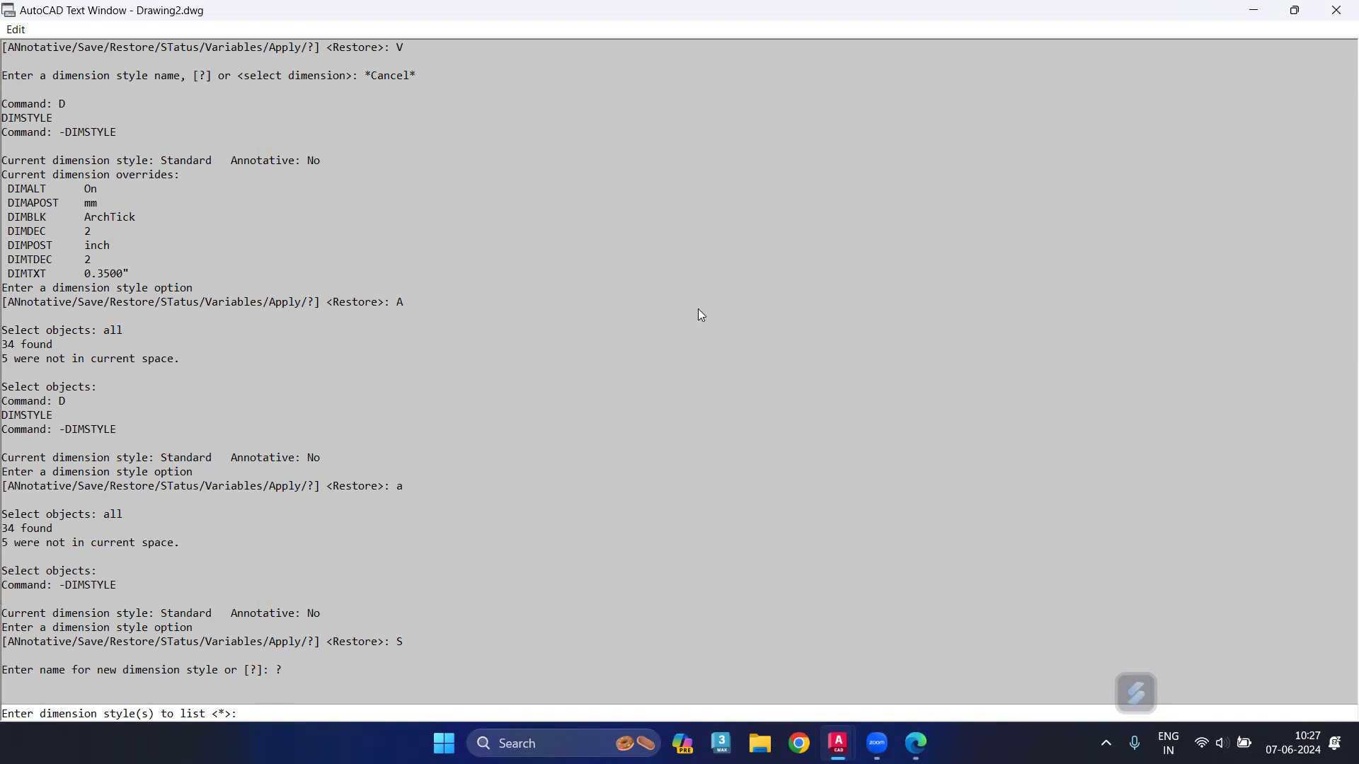
key("F2")
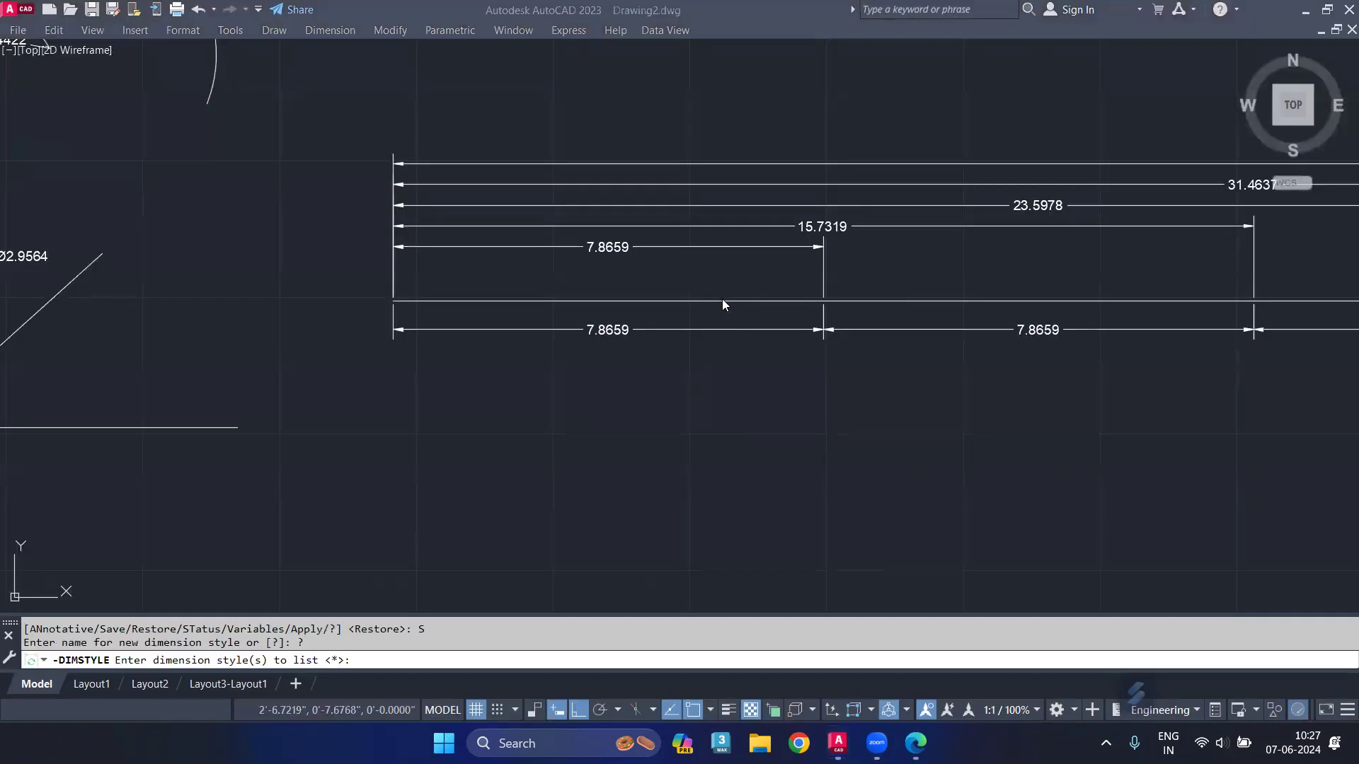
left_click(718, 347)
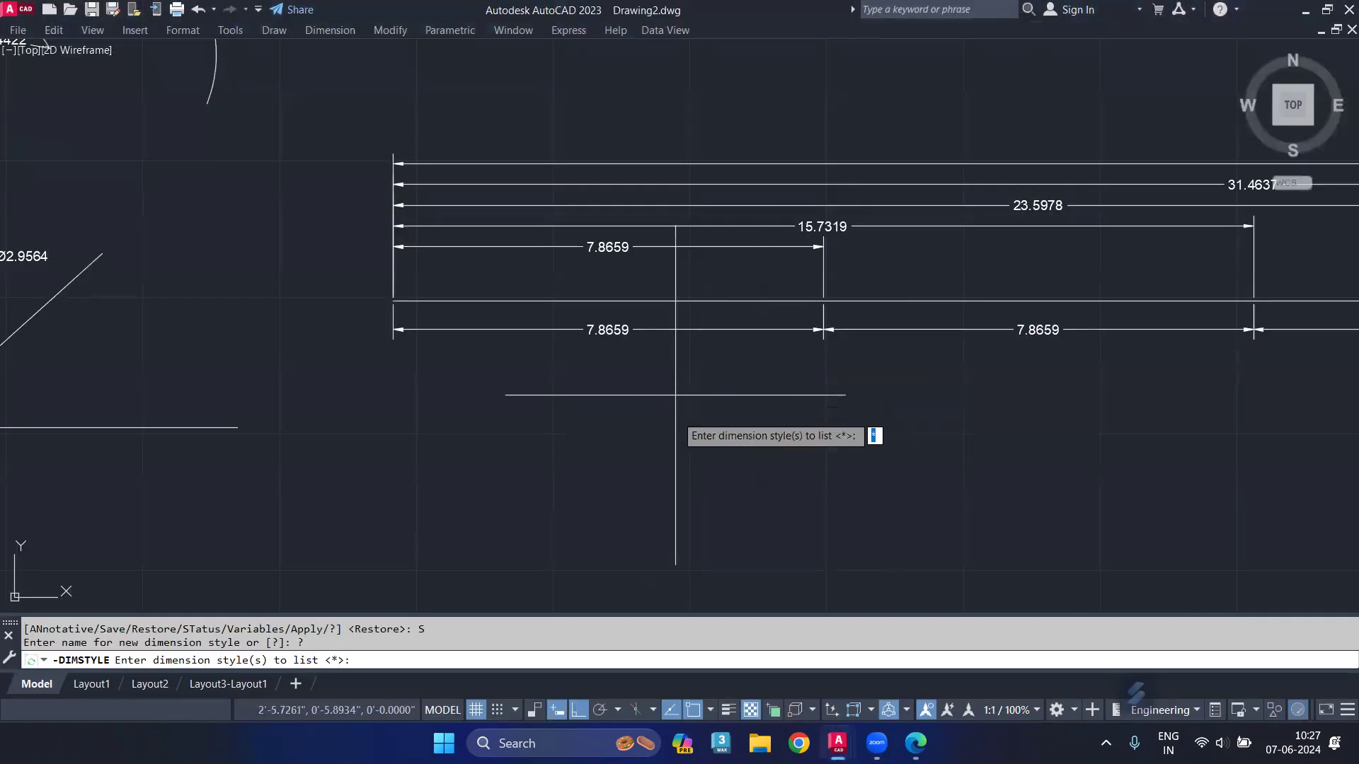
key("Escape")
key("Escape")
Open the Dimension Style Manager with D, close it, and reopen it.
type("D")
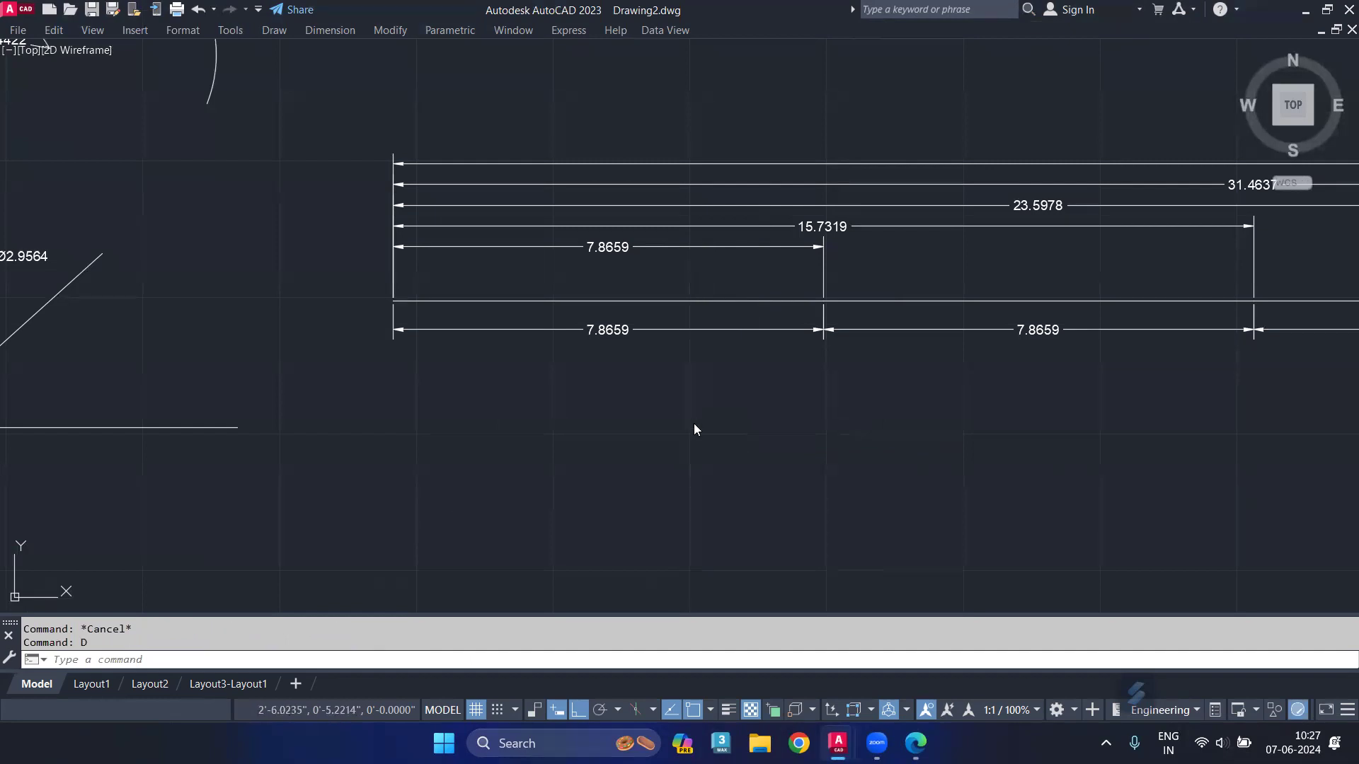
key("Return")
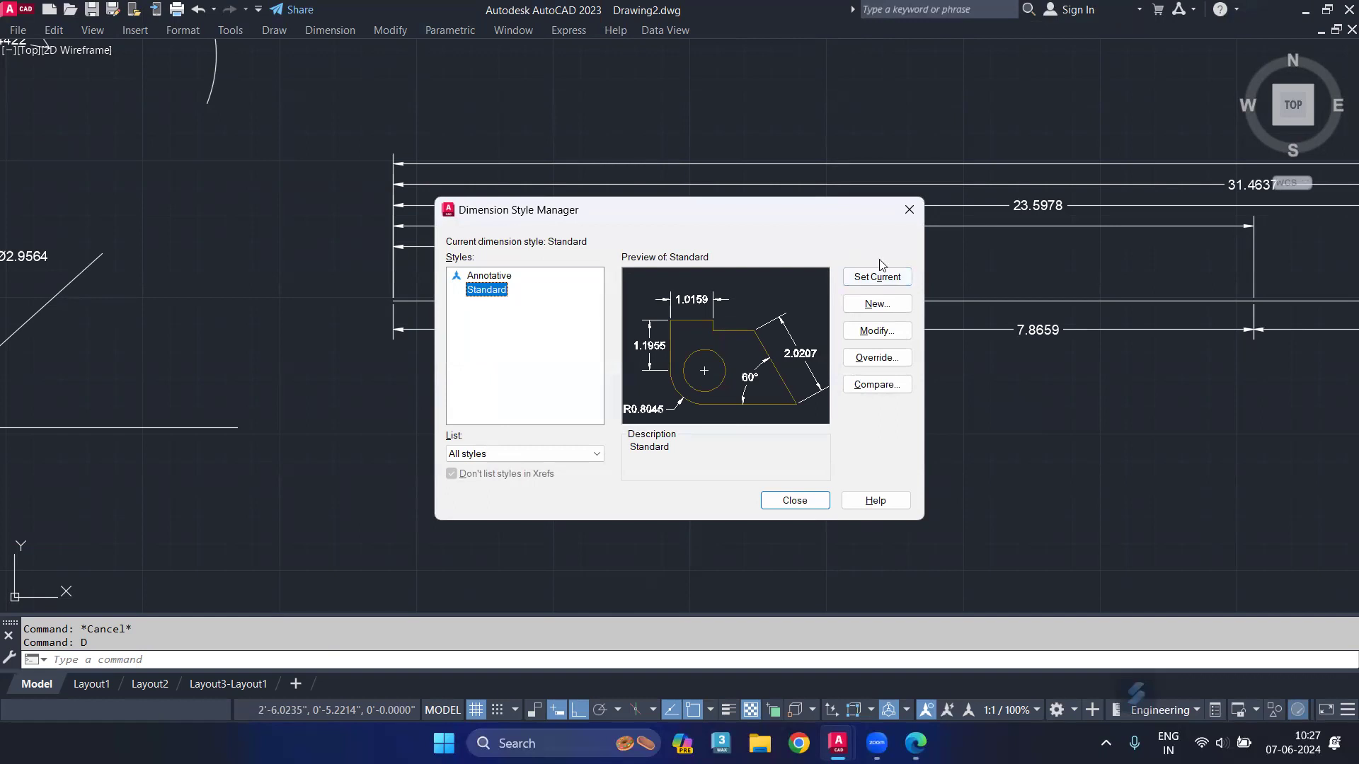
left_click(909, 209)
type("D")
key("Return")
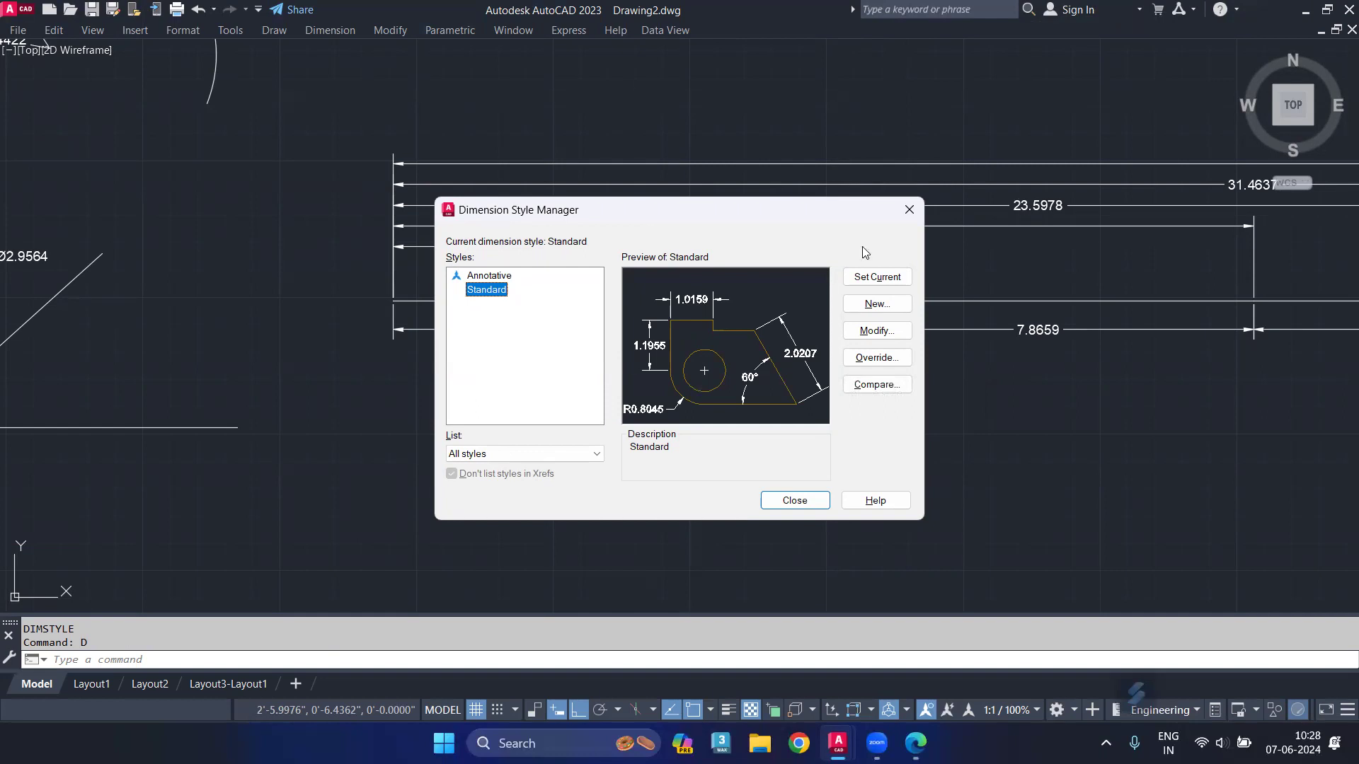
Glance at the Standard style's Override and Modify settings unchanged, then begin a new style.
left_click(892, 363)
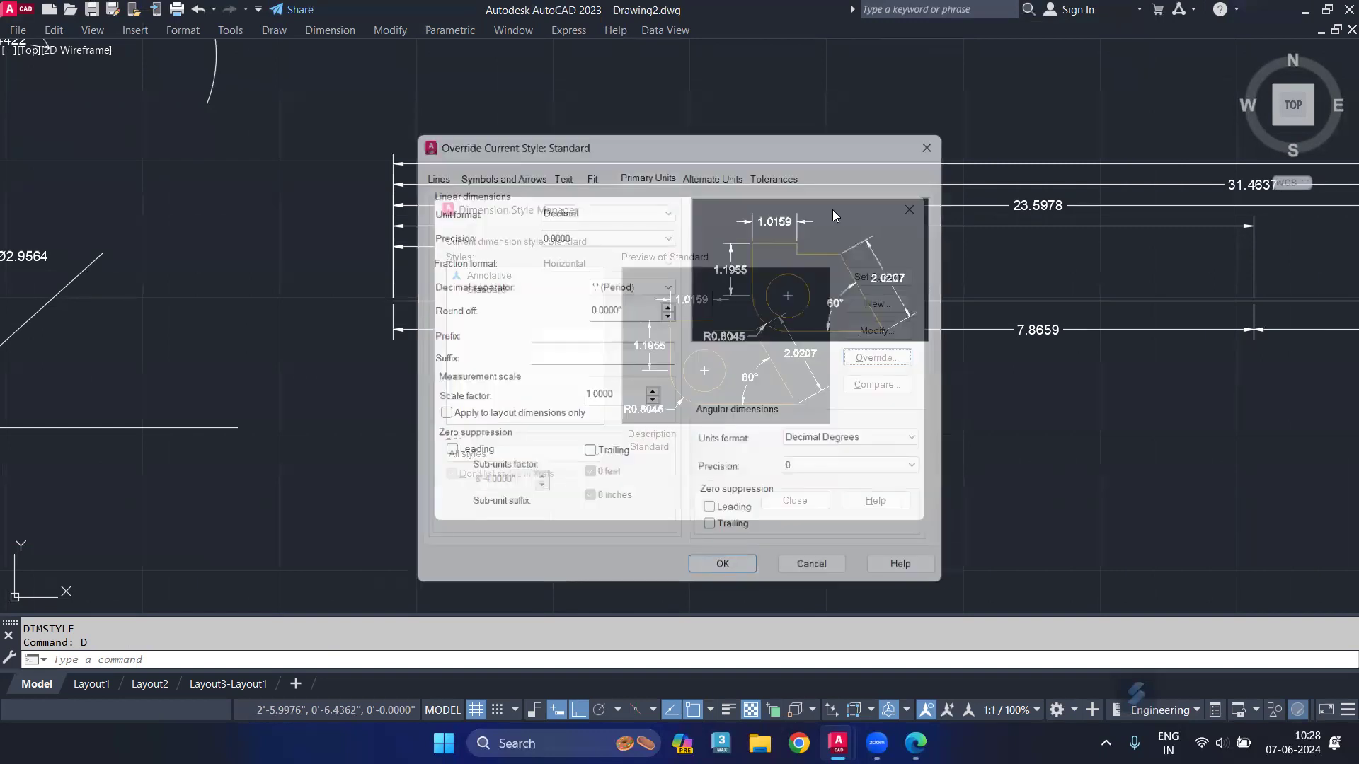
left_click(867, 331)
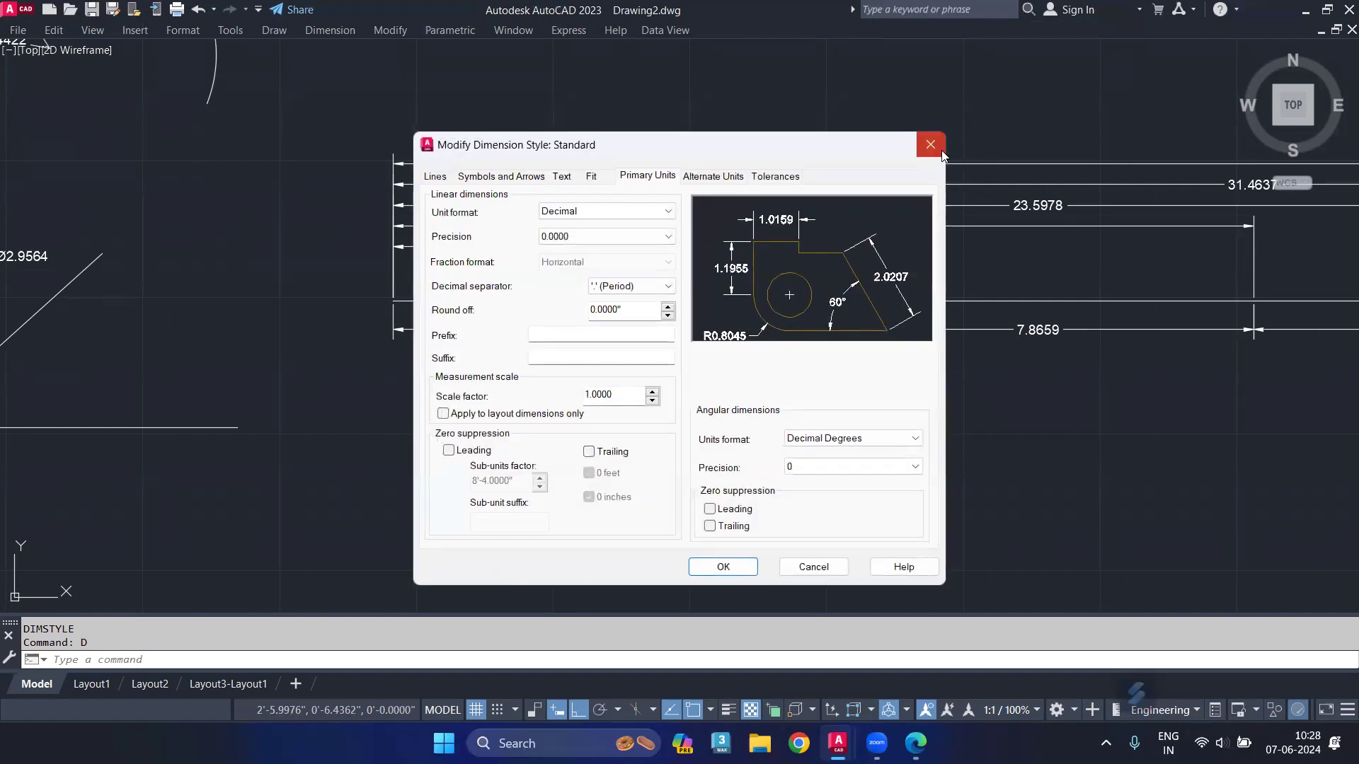
left_click(941, 150)
left_click(908, 308)
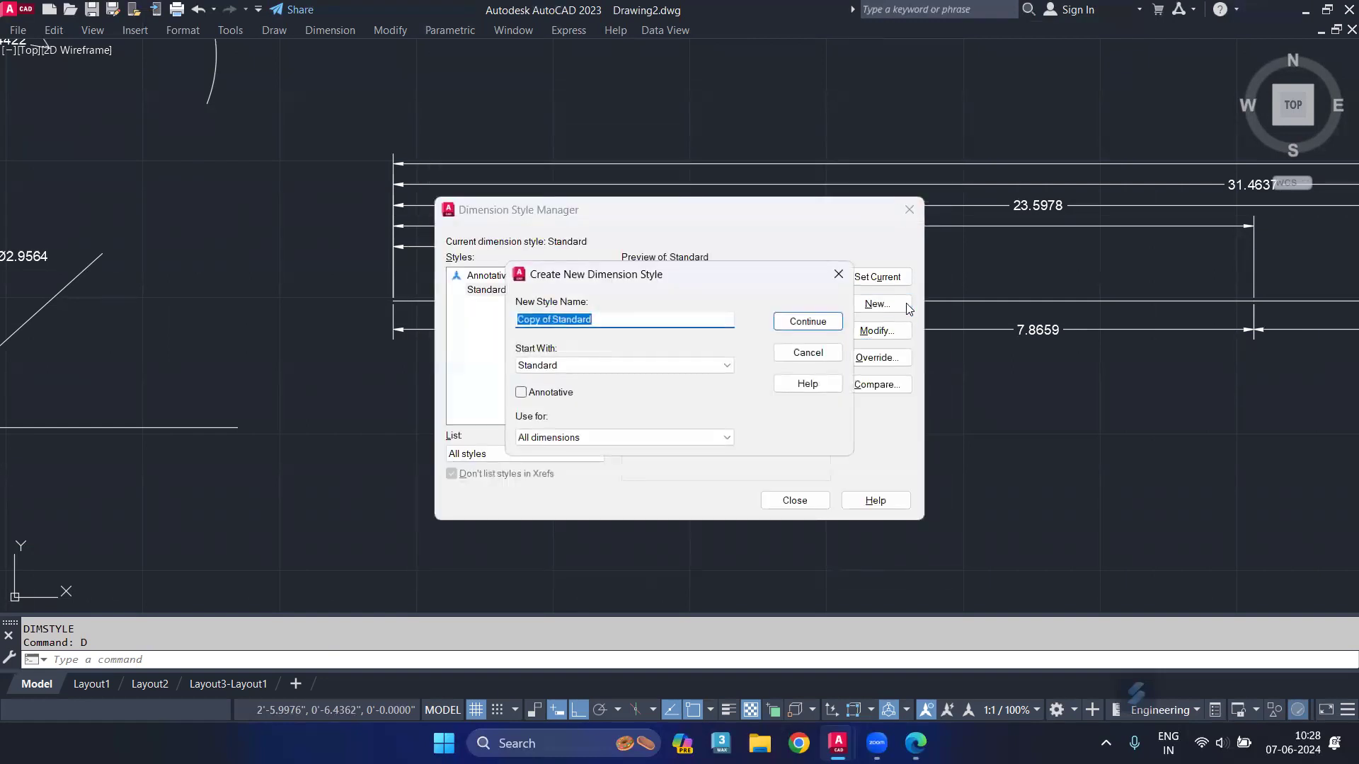
Name the new style 'scope computer', keep Standard as its base, and make dimension lines red.
type("scope computer")
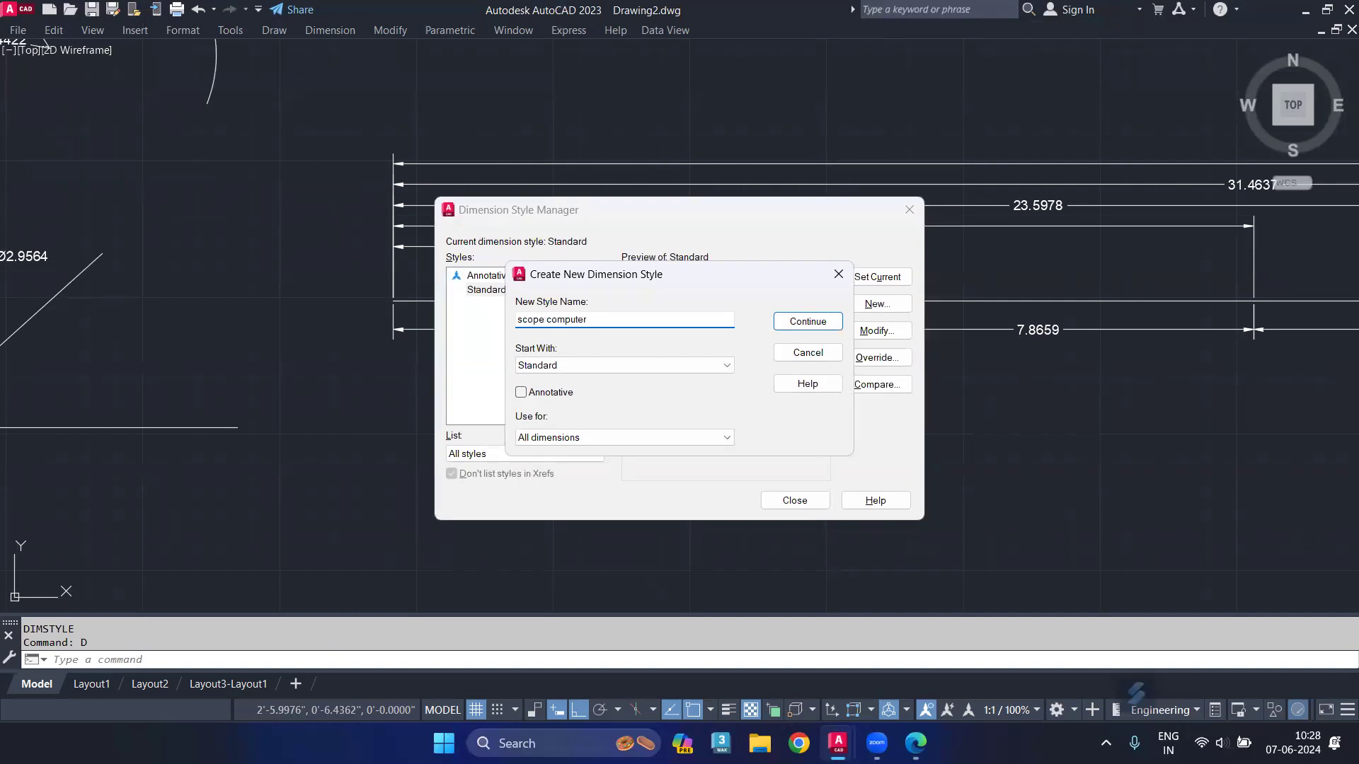
left_click(627, 366)
left_click(632, 374)
left_click(800, 327)
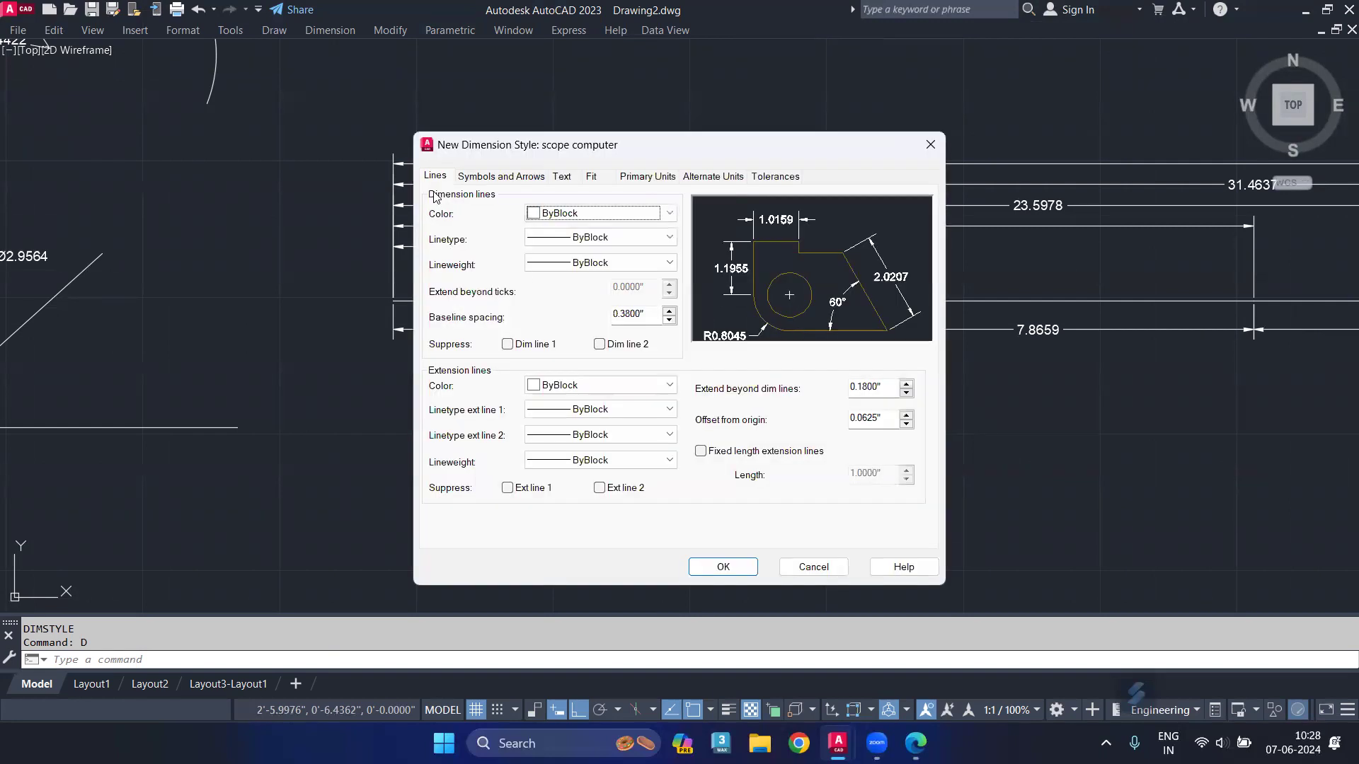
left_click(579, 214)
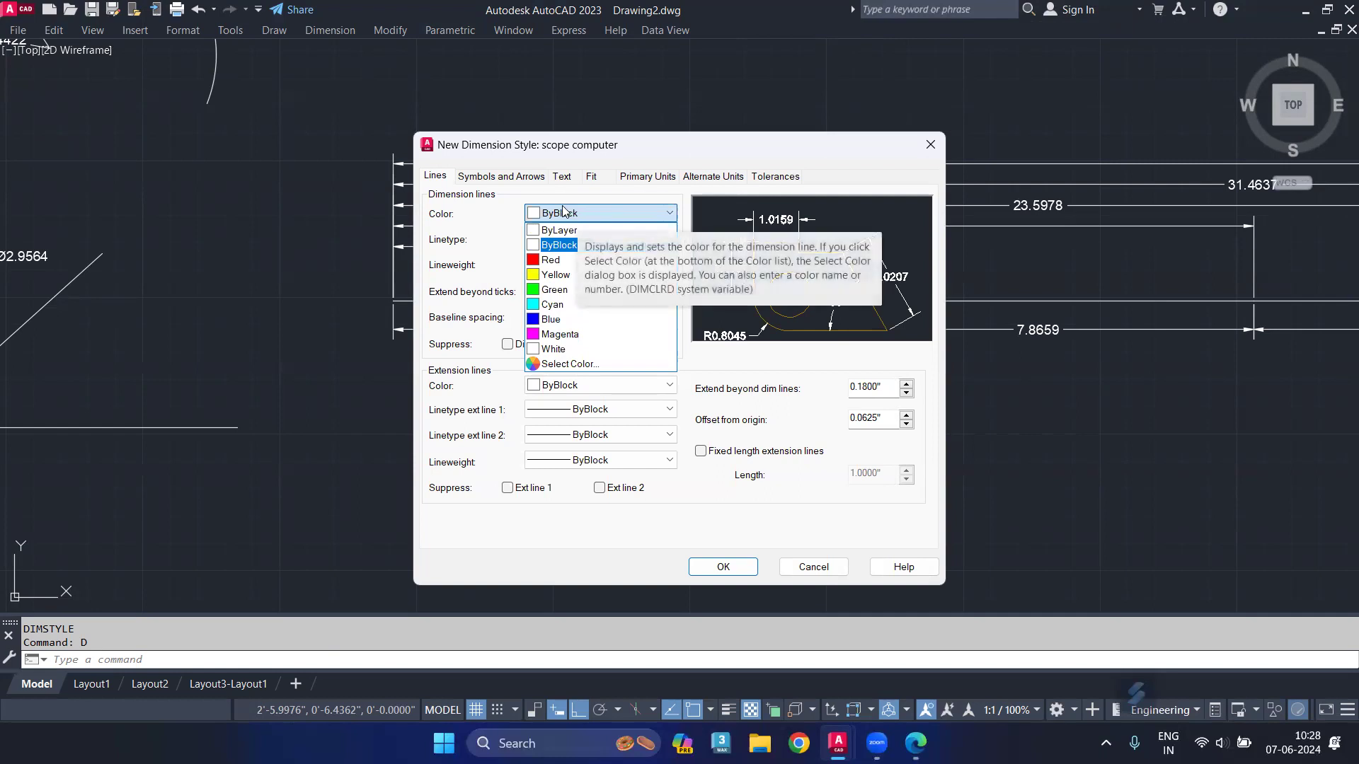
left_click(575, 261)
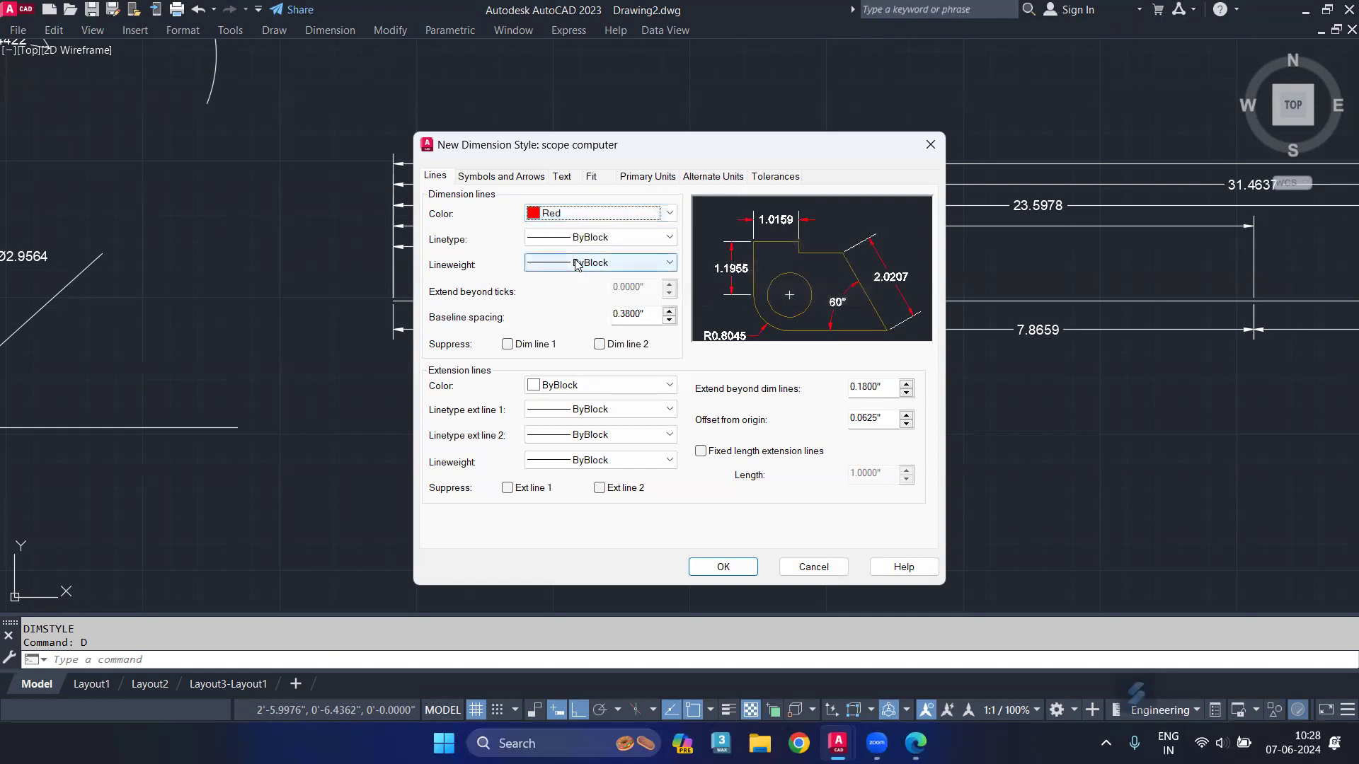
Load the HIDDEN linetype and assign it to the dimension lines.
left_click(576, 239)
left_click(606, 298)
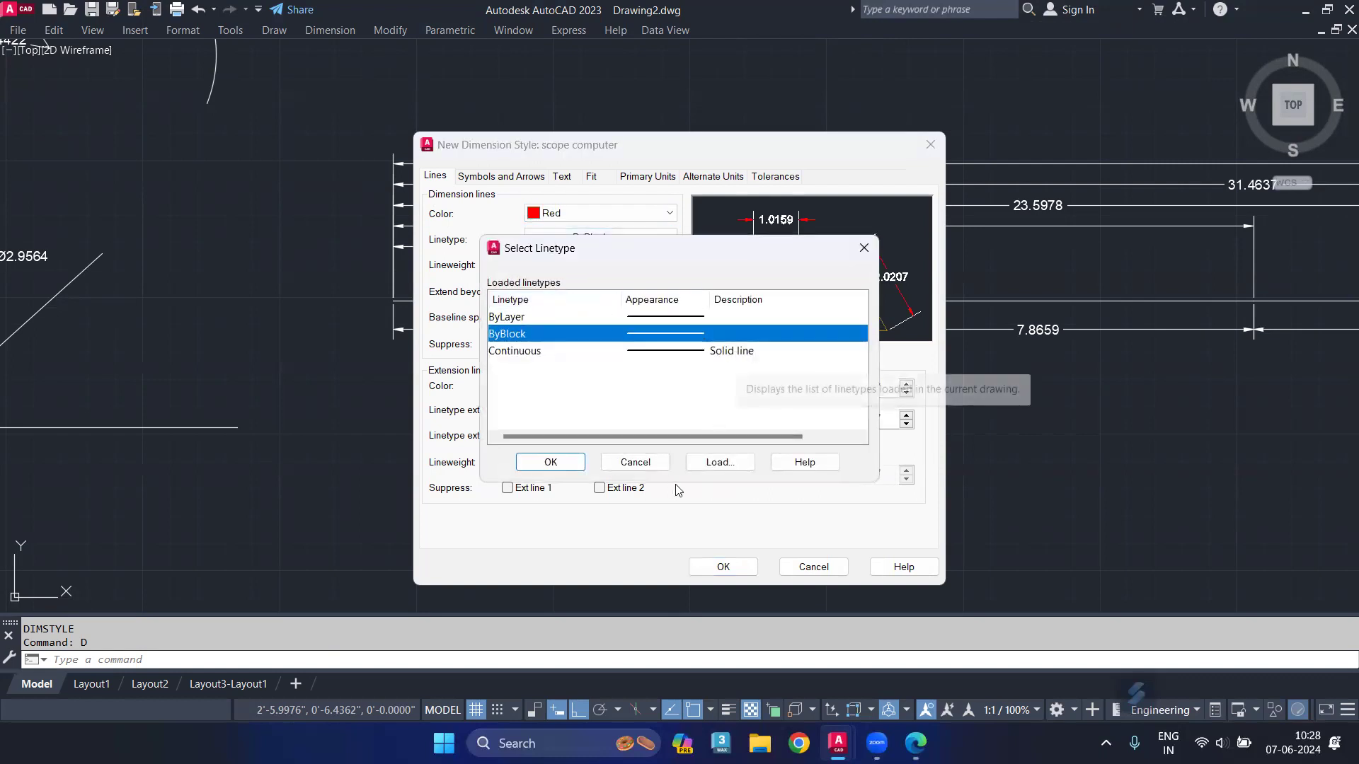
left_click(732, 466)
scroll(668, 400, "down", 3)
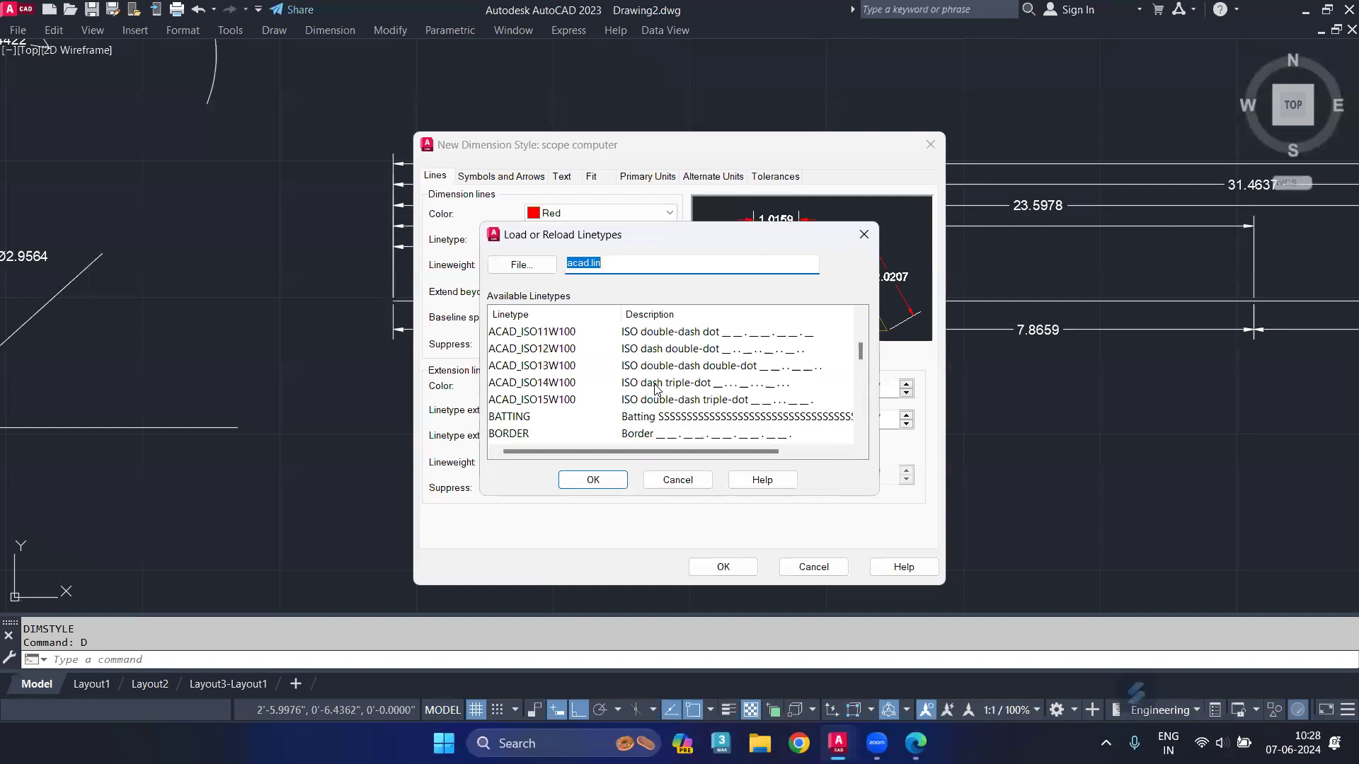
scroll(665, 397, "down", 3)
scroll(661, 393, "down", 3)
scroll(654, 388, "down", 3)
scroll(636, 380, "up", 1)
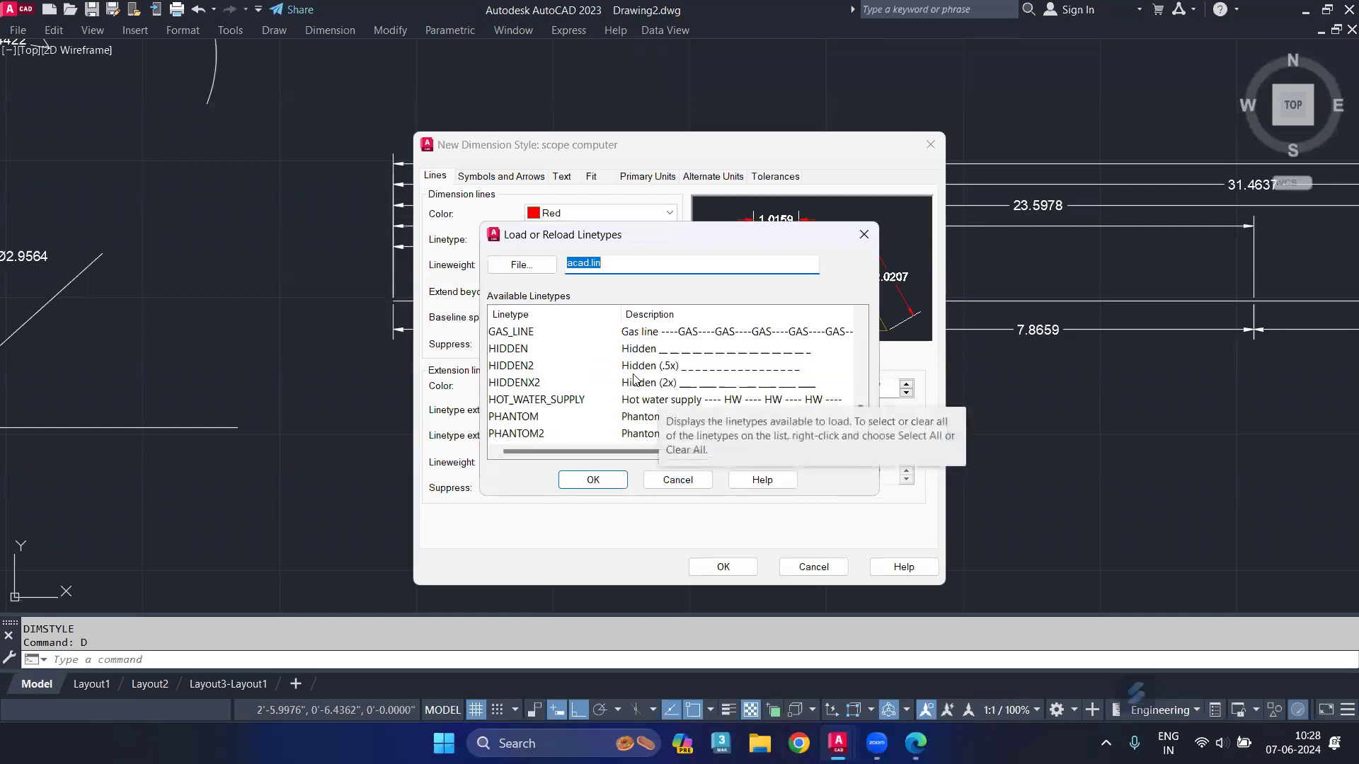
left_click(631, 349)
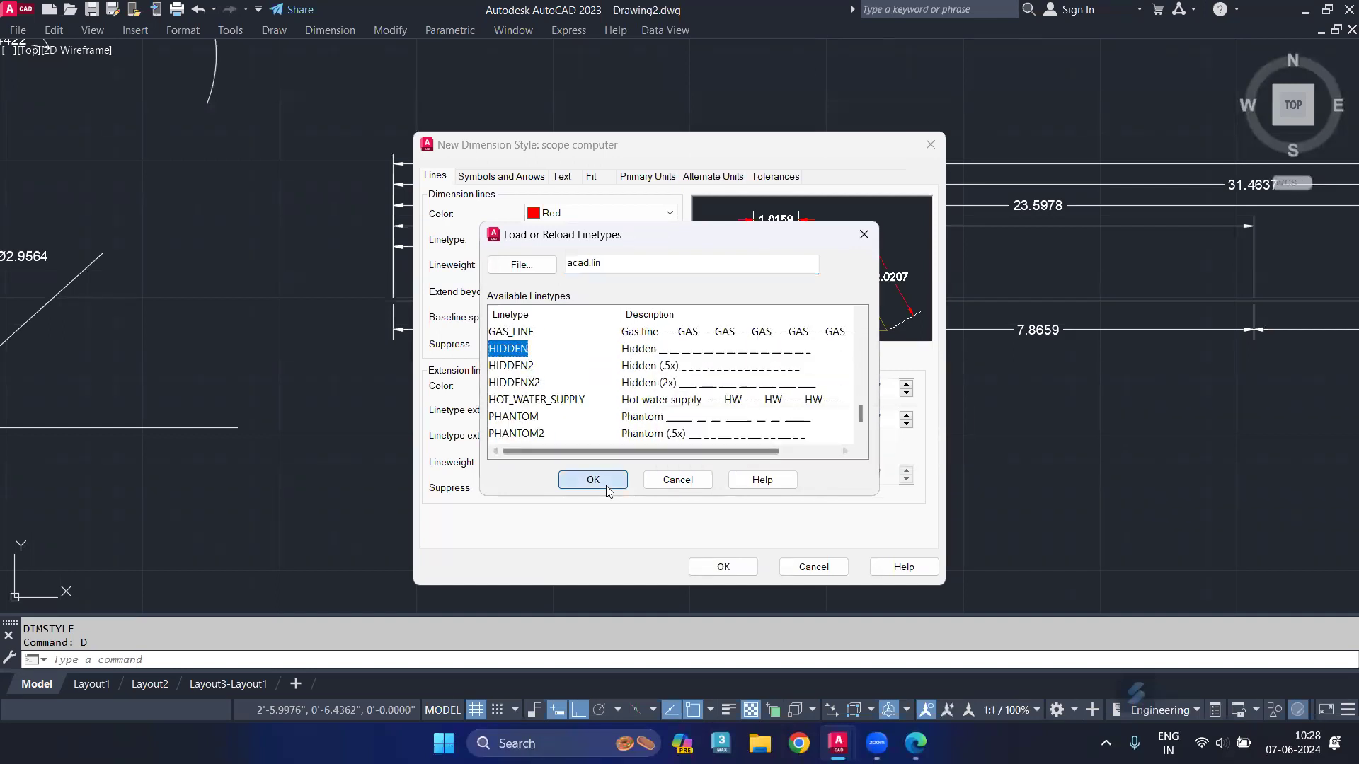
left_click(602, 481)
left_click(637, 369)
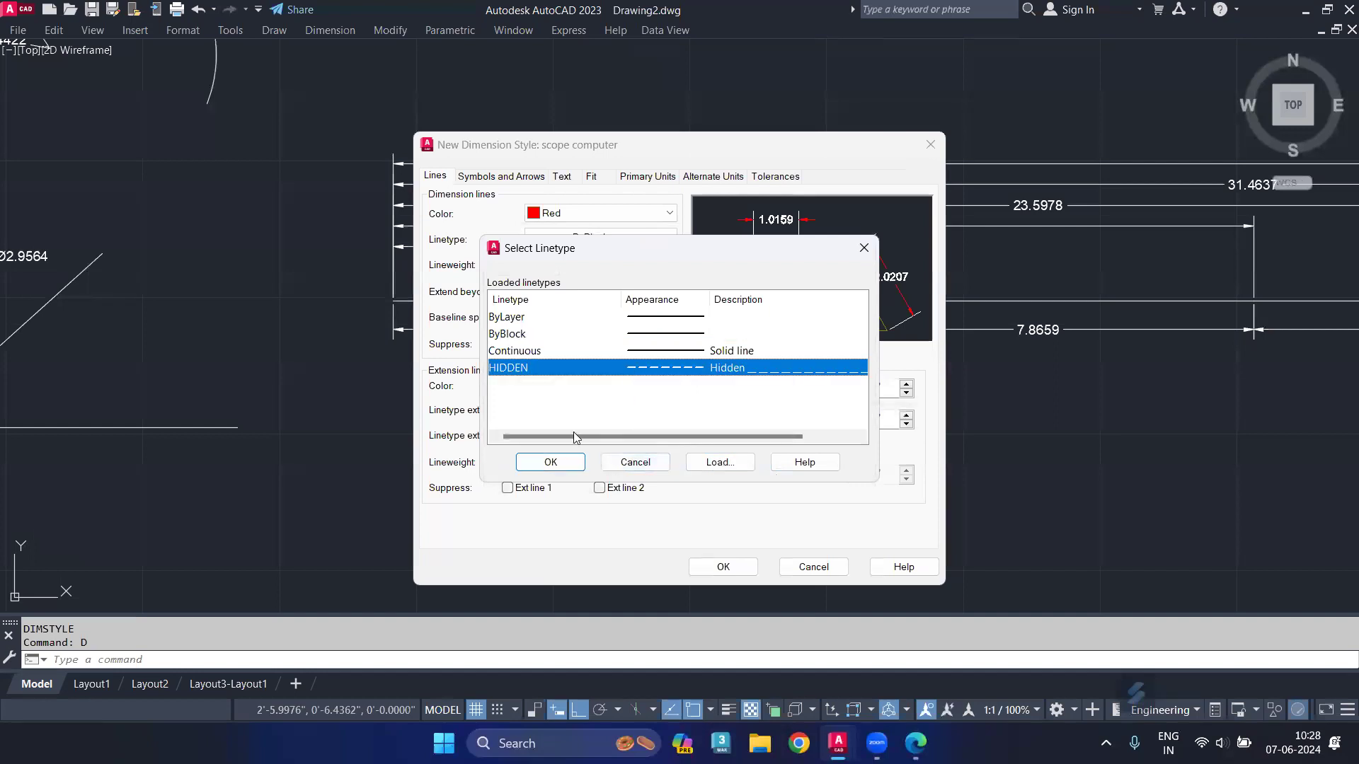
left_click(556, 468)
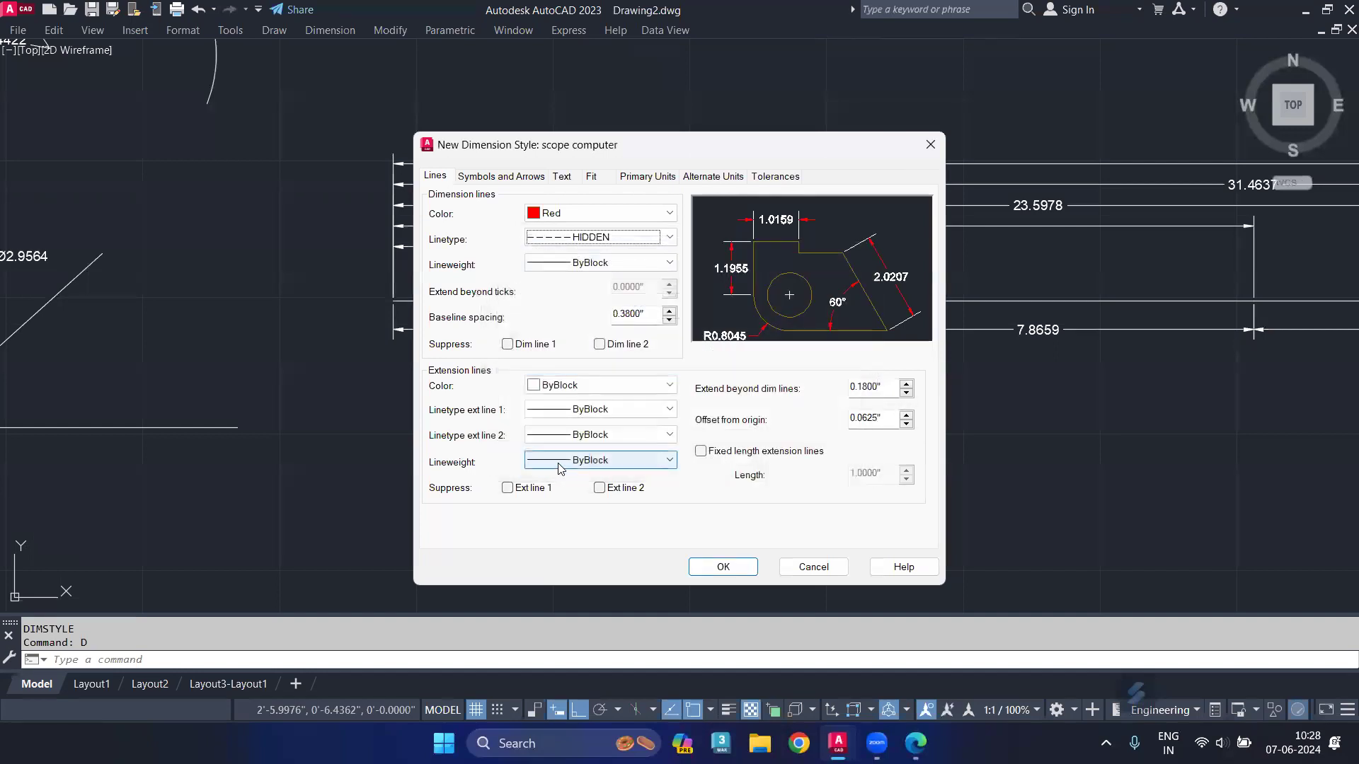
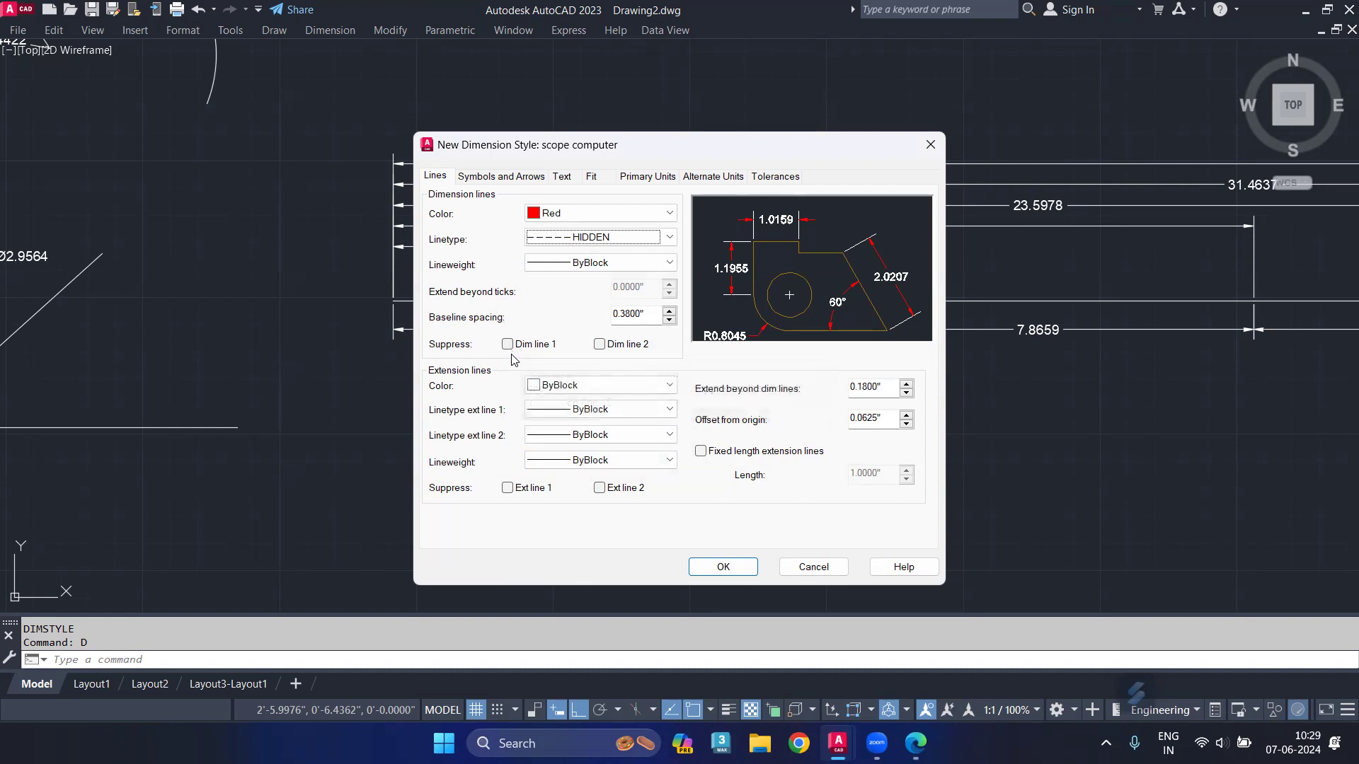
Set both extension line 1 and extension line 2 linetypes to HIDDEN.
left_click(573, 411)
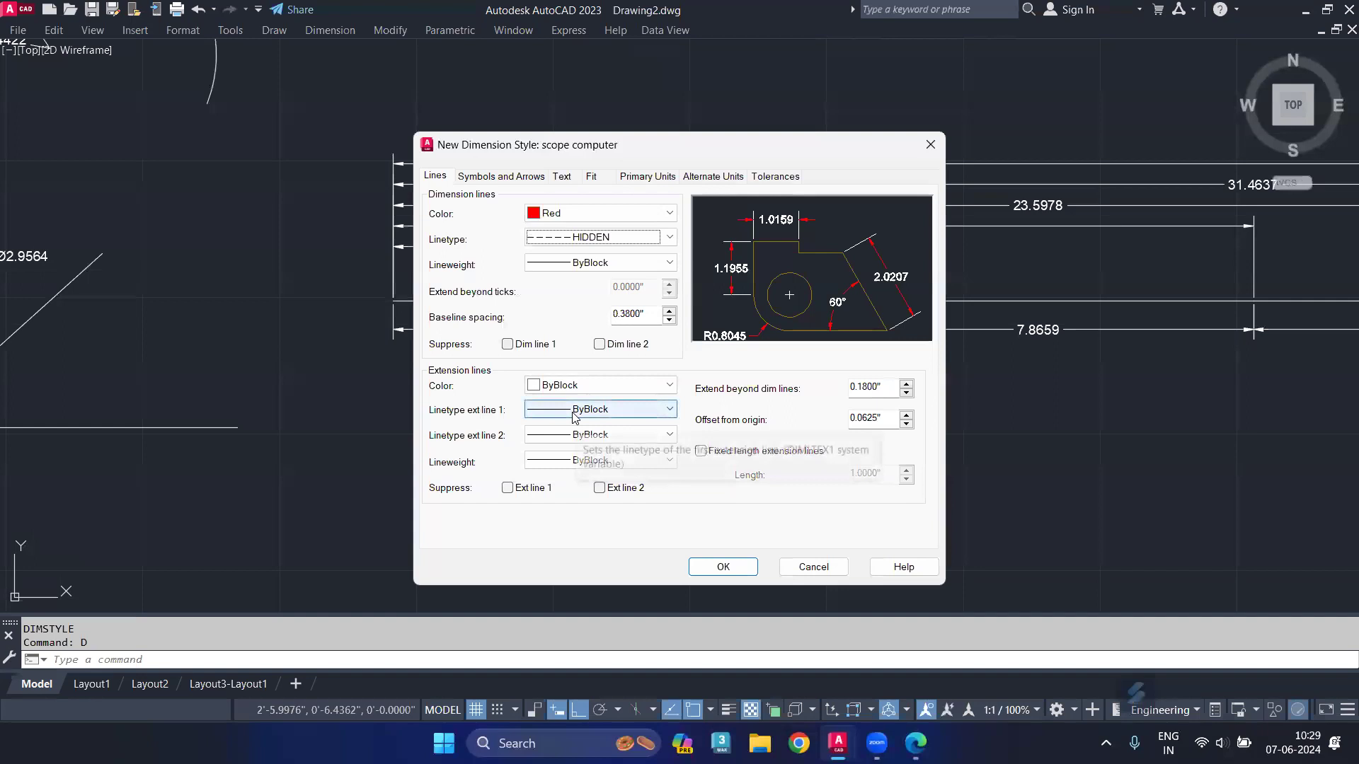
left_click(593, 468)
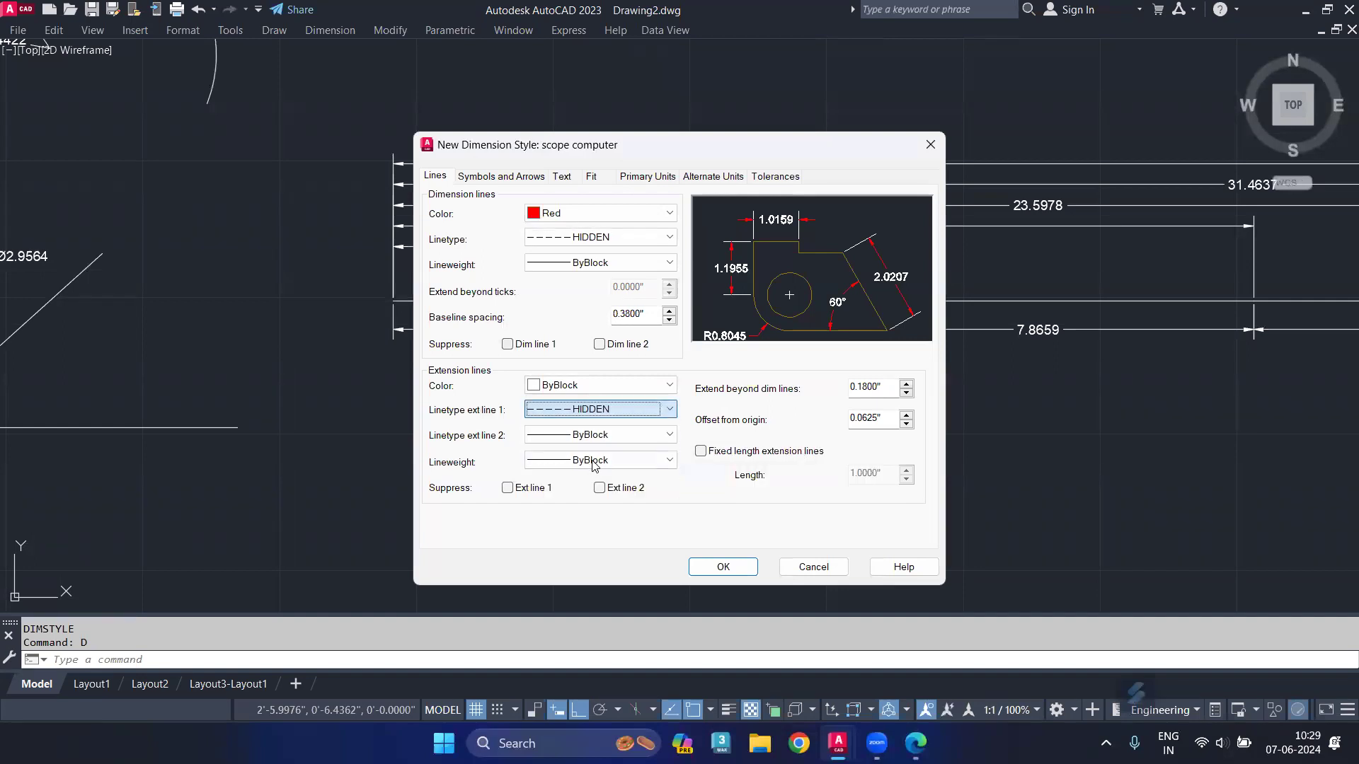
left_click(584, 437)
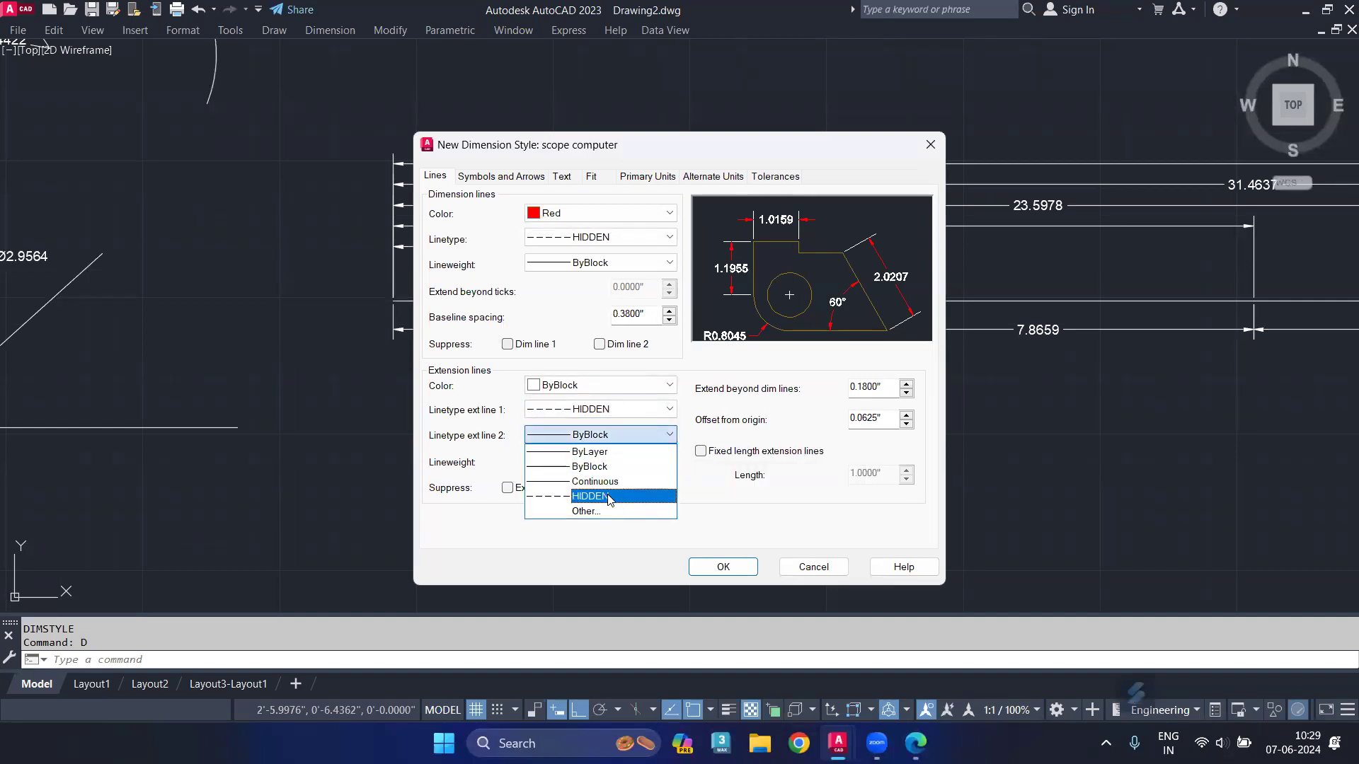
left_click(608, 496)
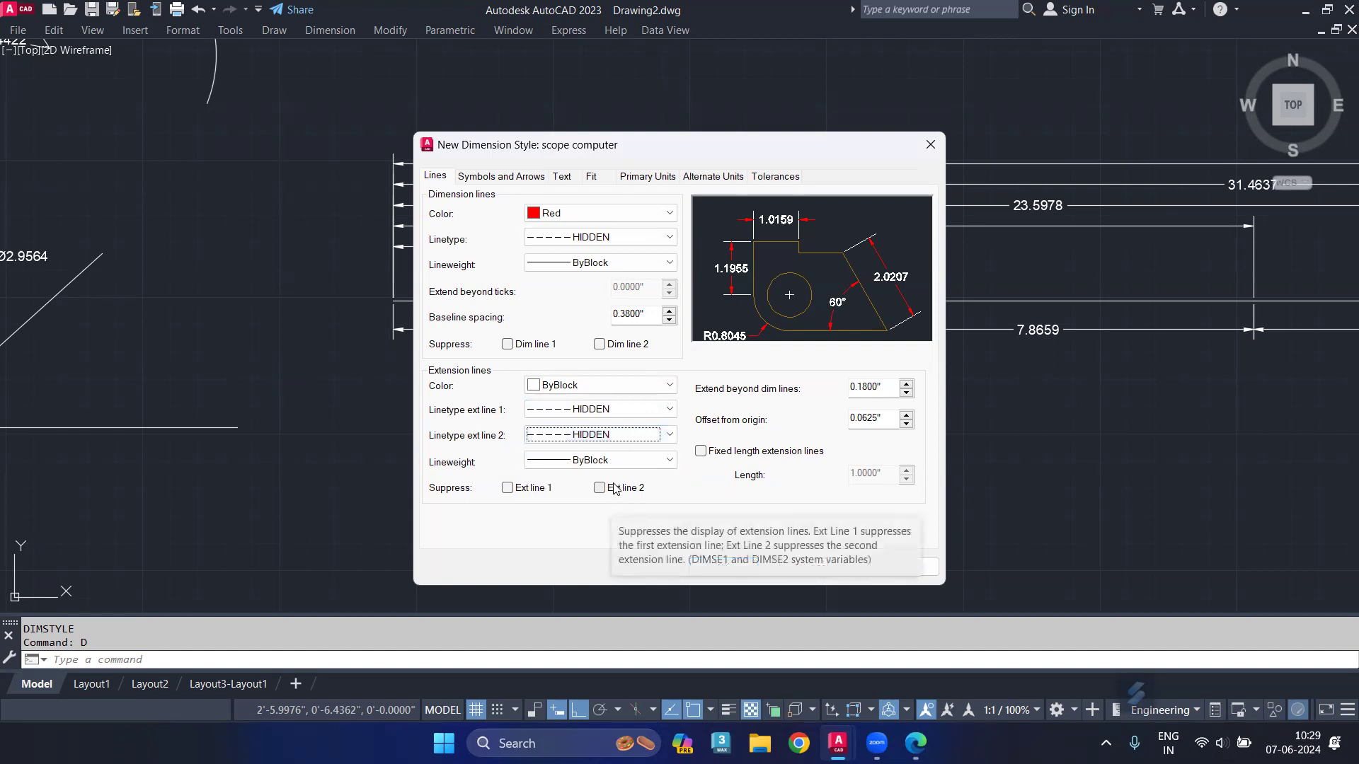
left_click(497, 178)
Use filled datum-triangle arrowheads at size 1, no centre marks, and arc length symbol above text.
left_click(496, 230)
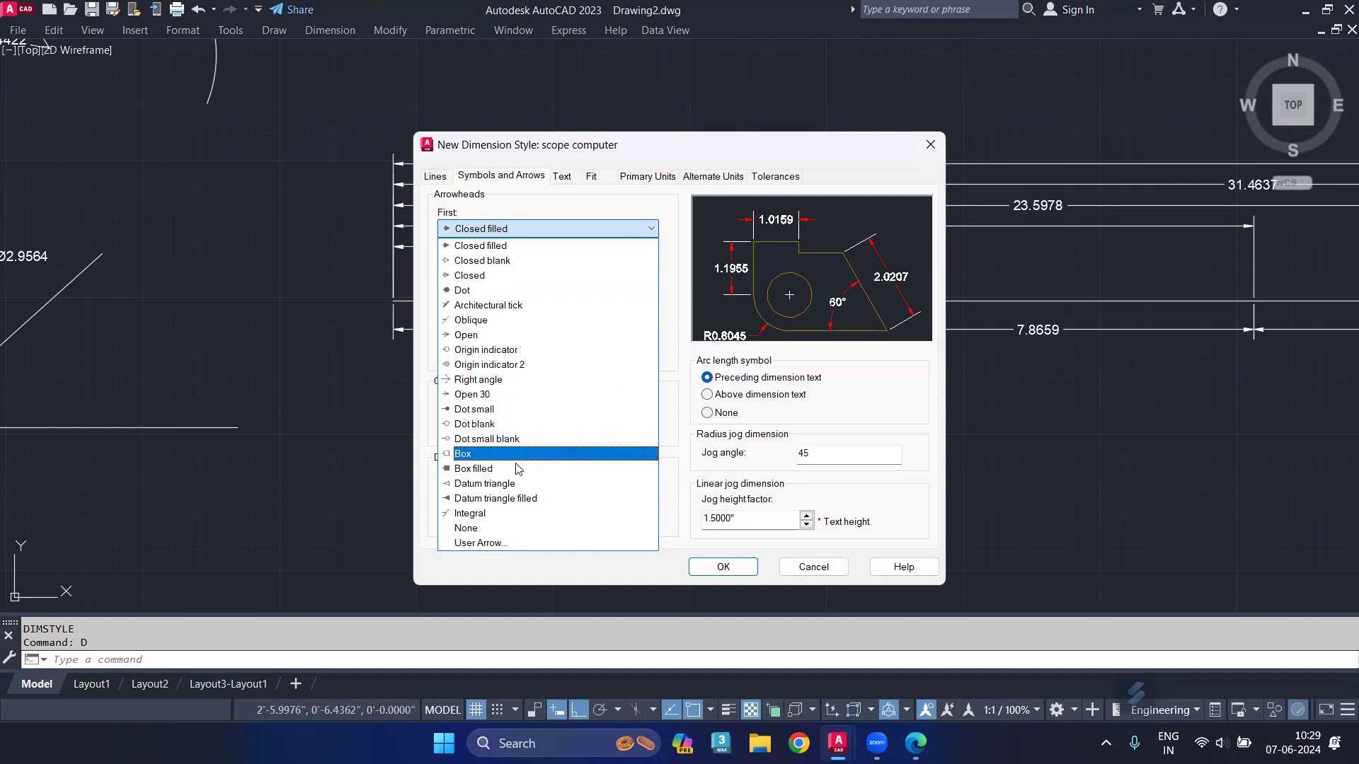
left_click(525, 501)
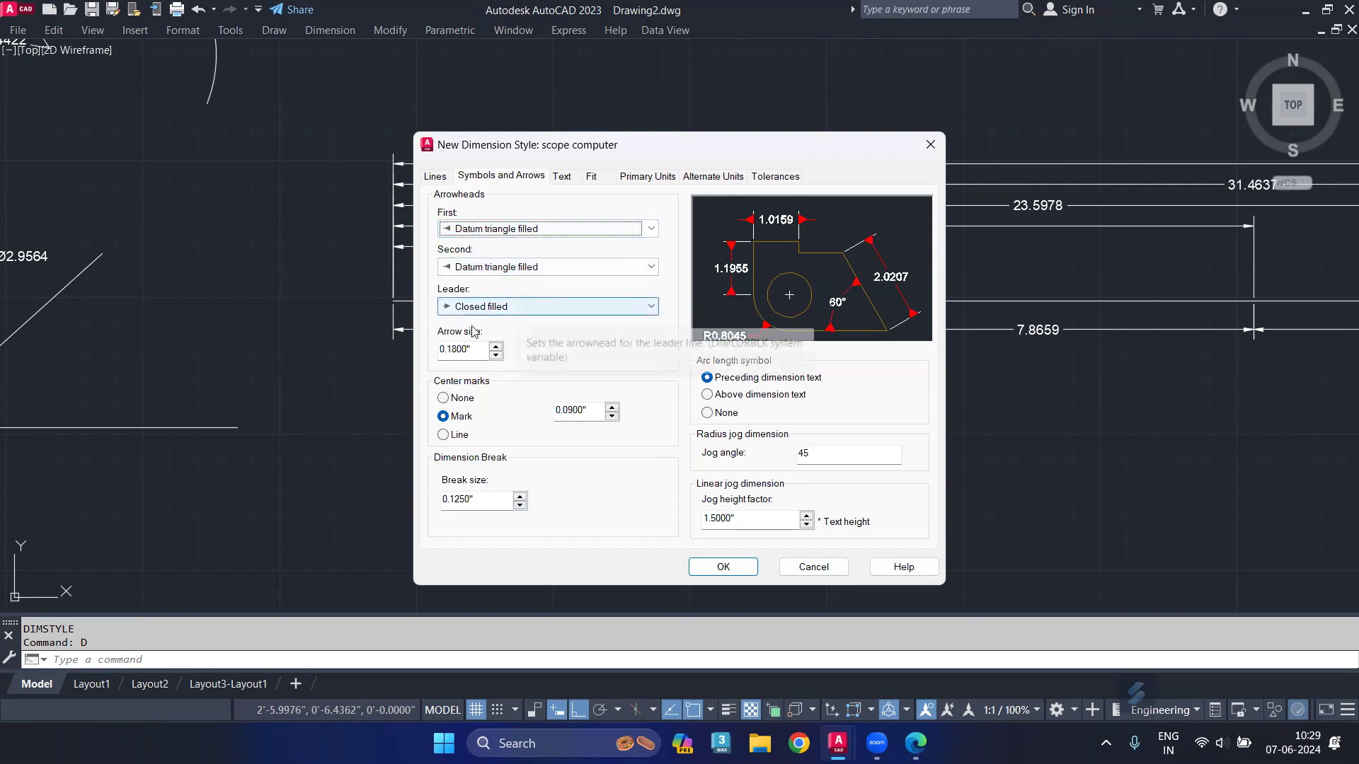
key("Tab")
key("Tab")
key("Tab")
type("1")
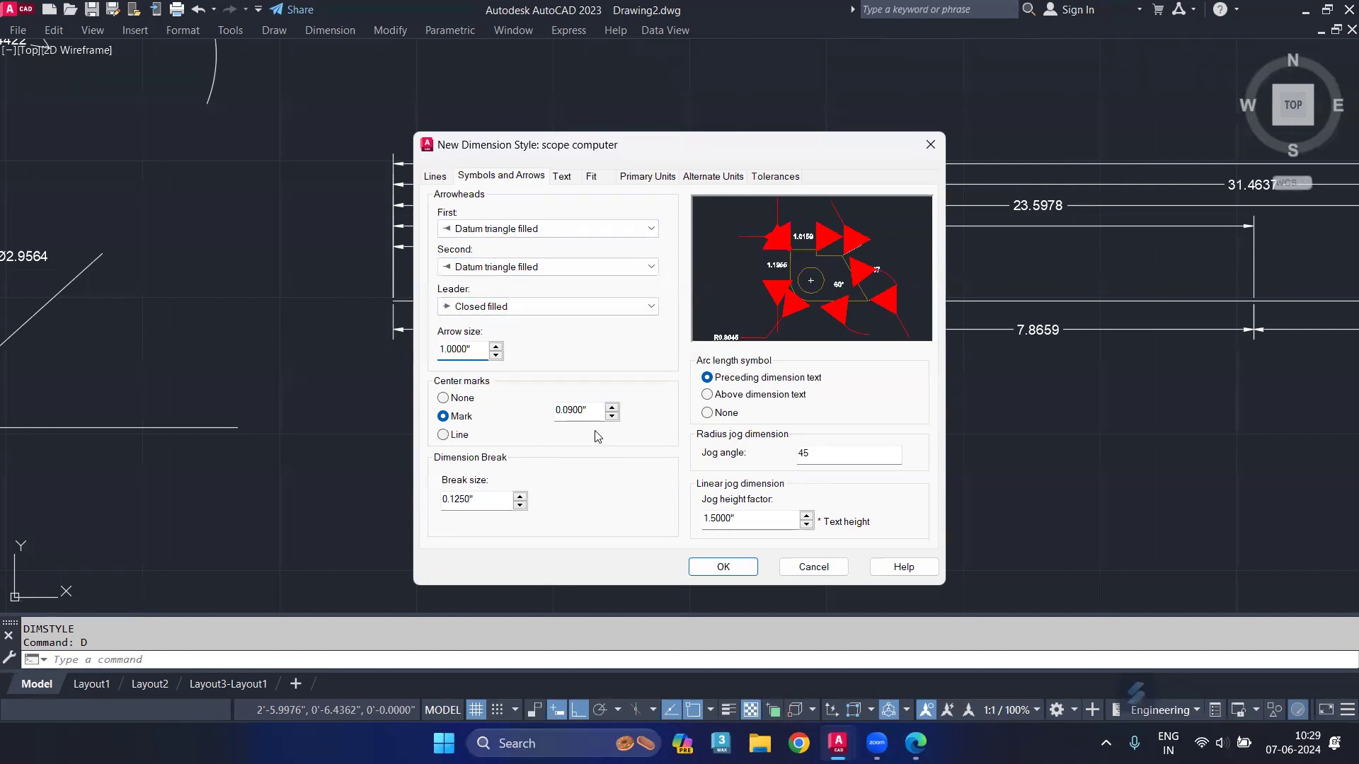
left_click(453, 401)
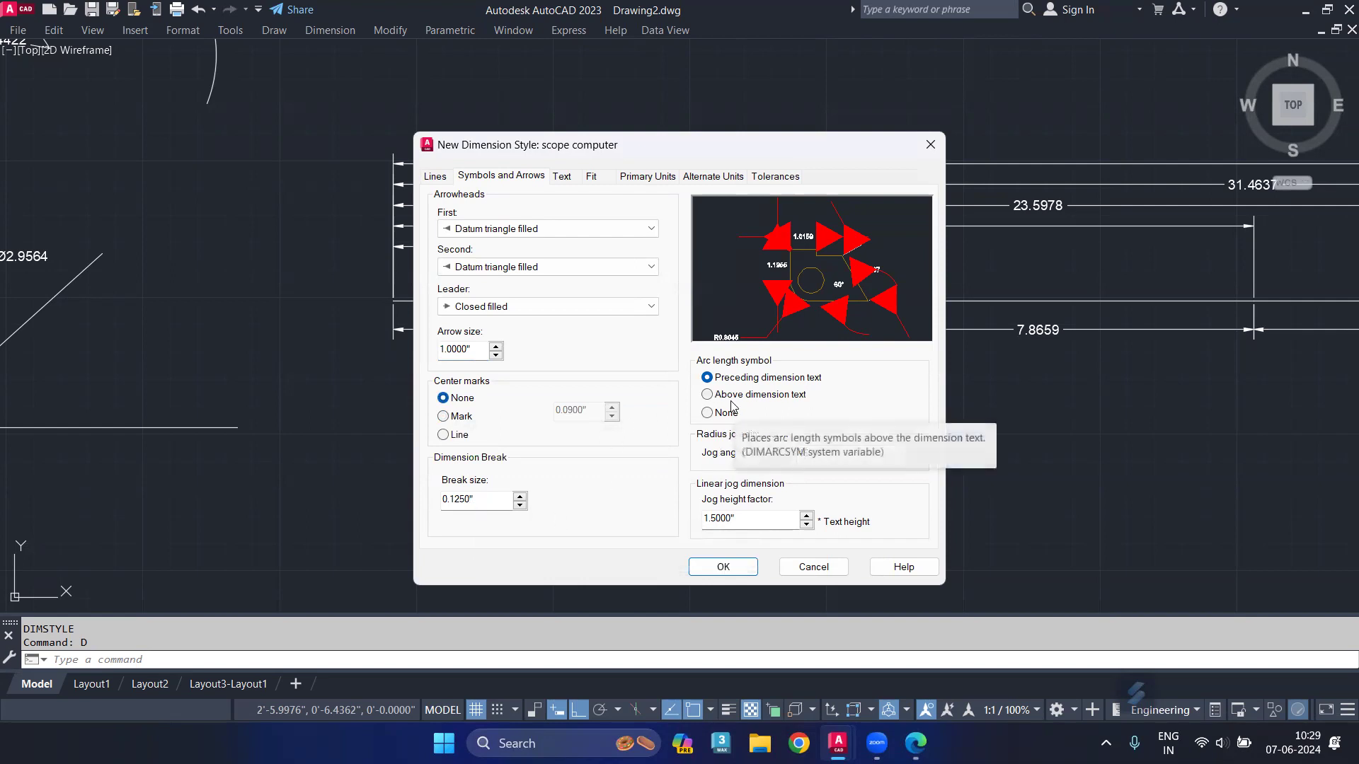
left_click(729, 400)
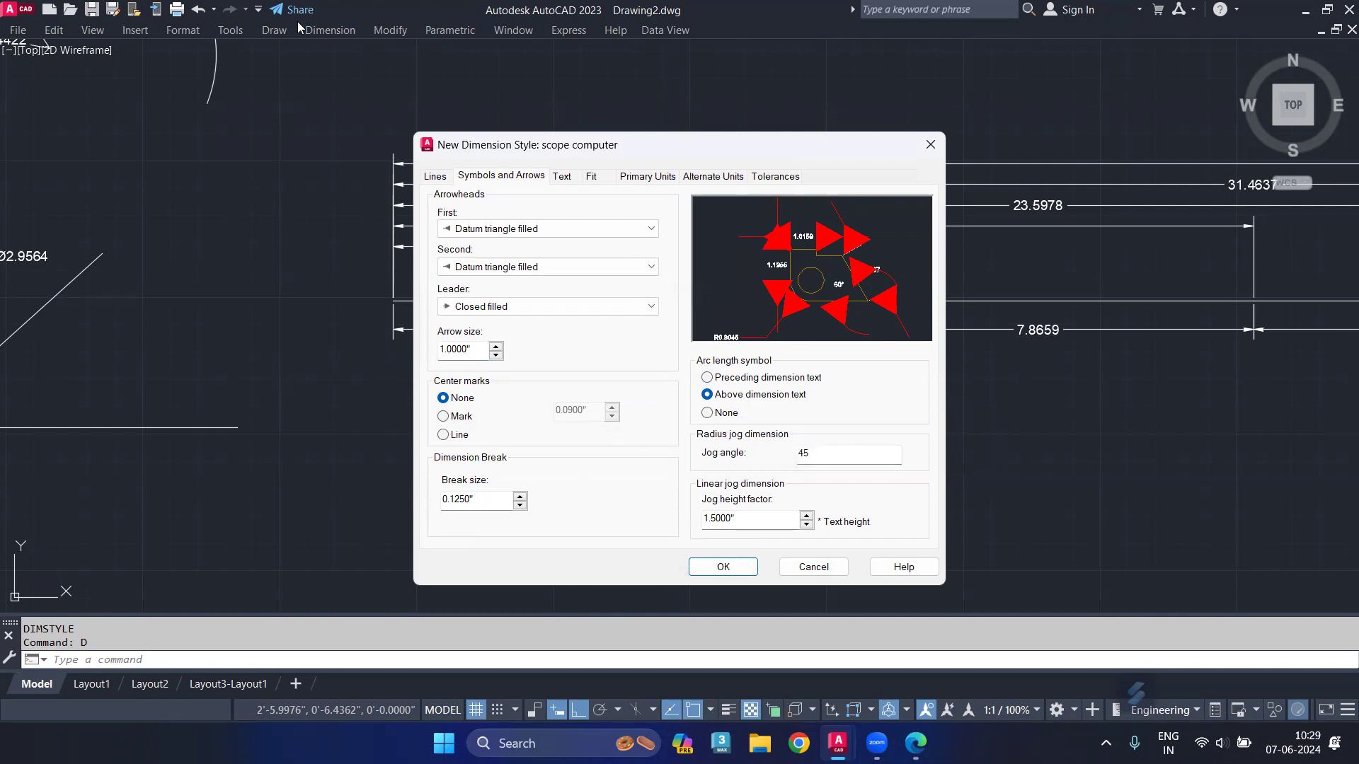
left_click(565, 179)
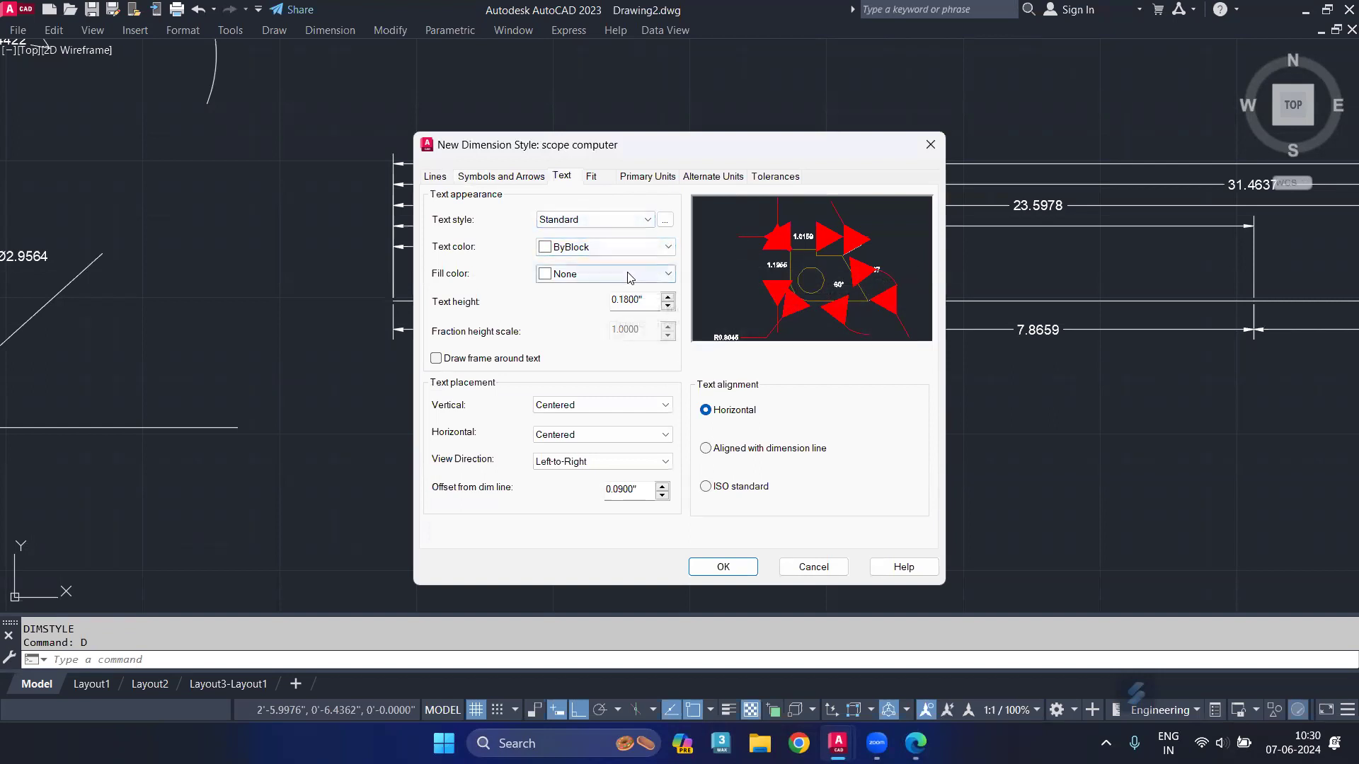
Set text height to 1.5, keep vertical placement Centered, and align text with the dimension line.
left_click_drag(655, 302, 560, 296)
type("1.5")
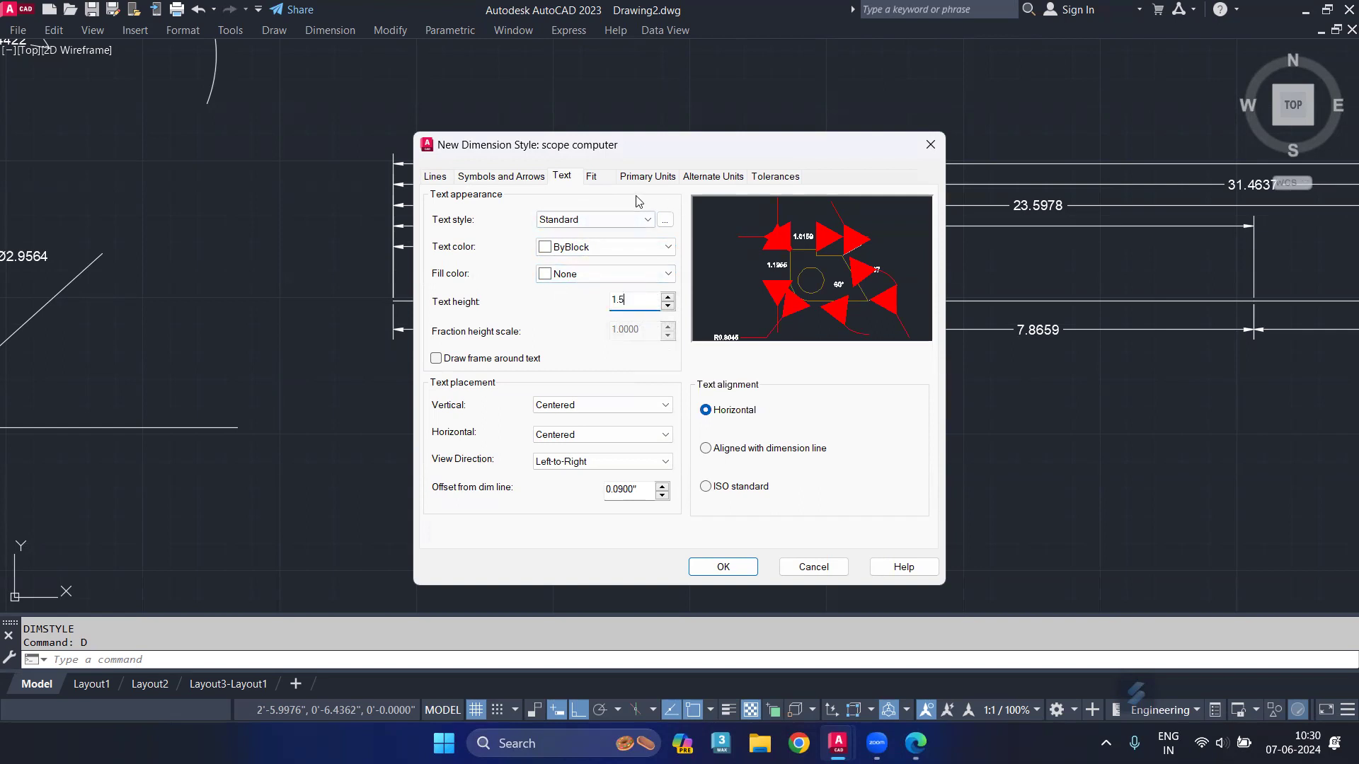
left_click(628, 408)
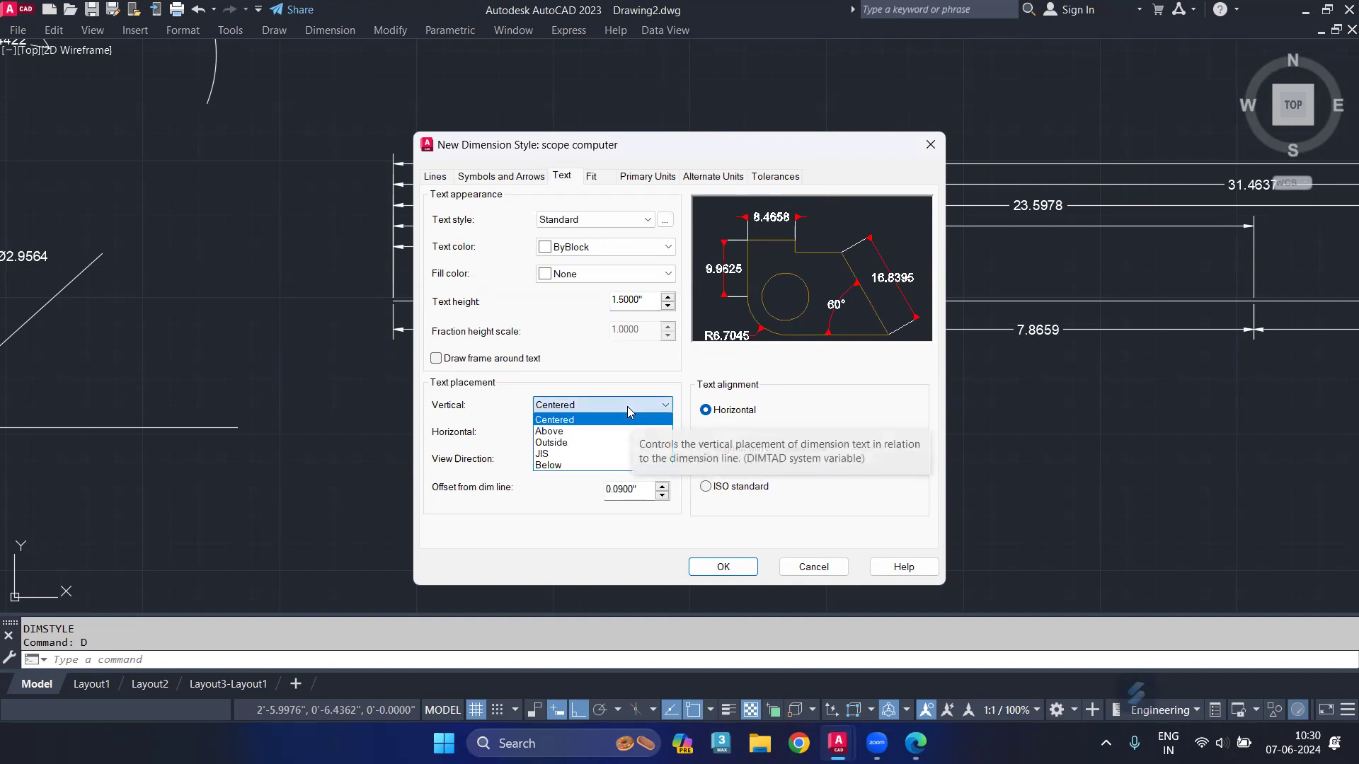
left_click(627, 406)
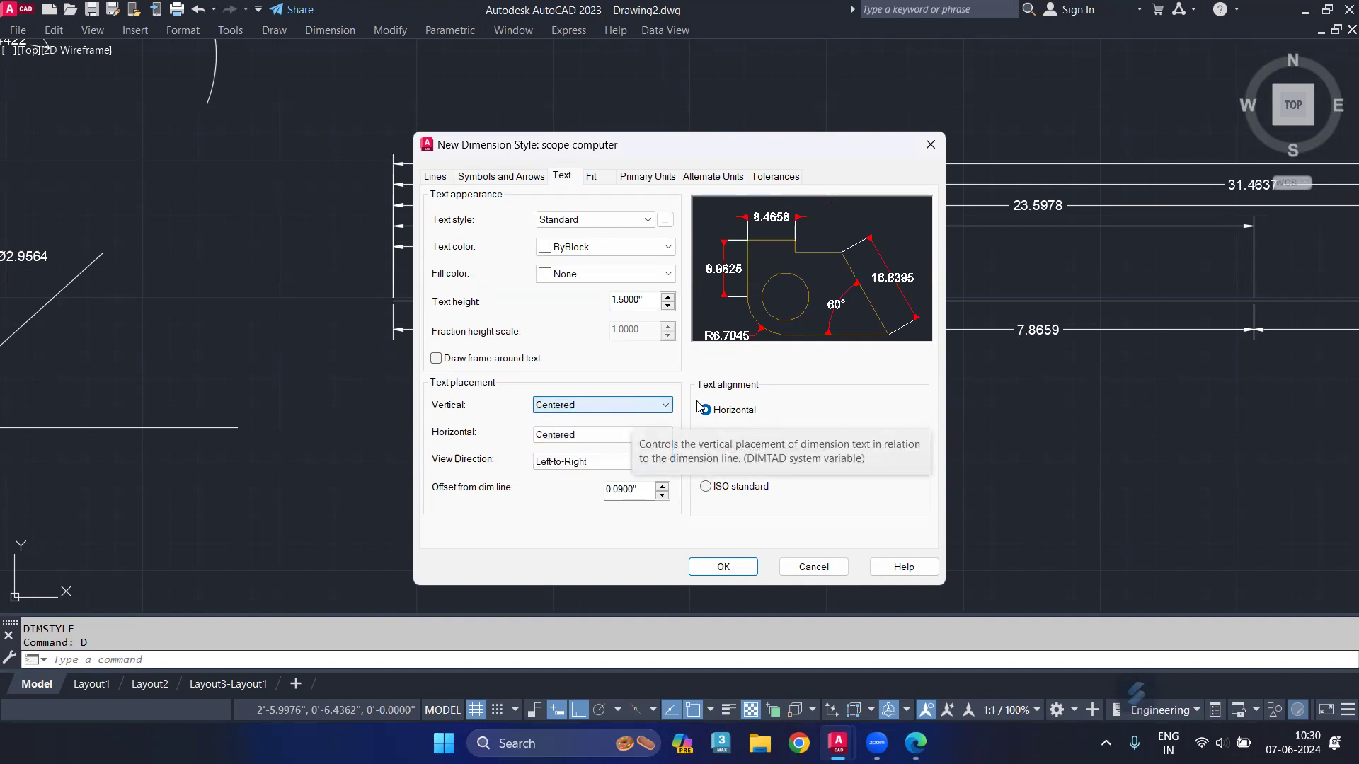
left_click(749, 453)
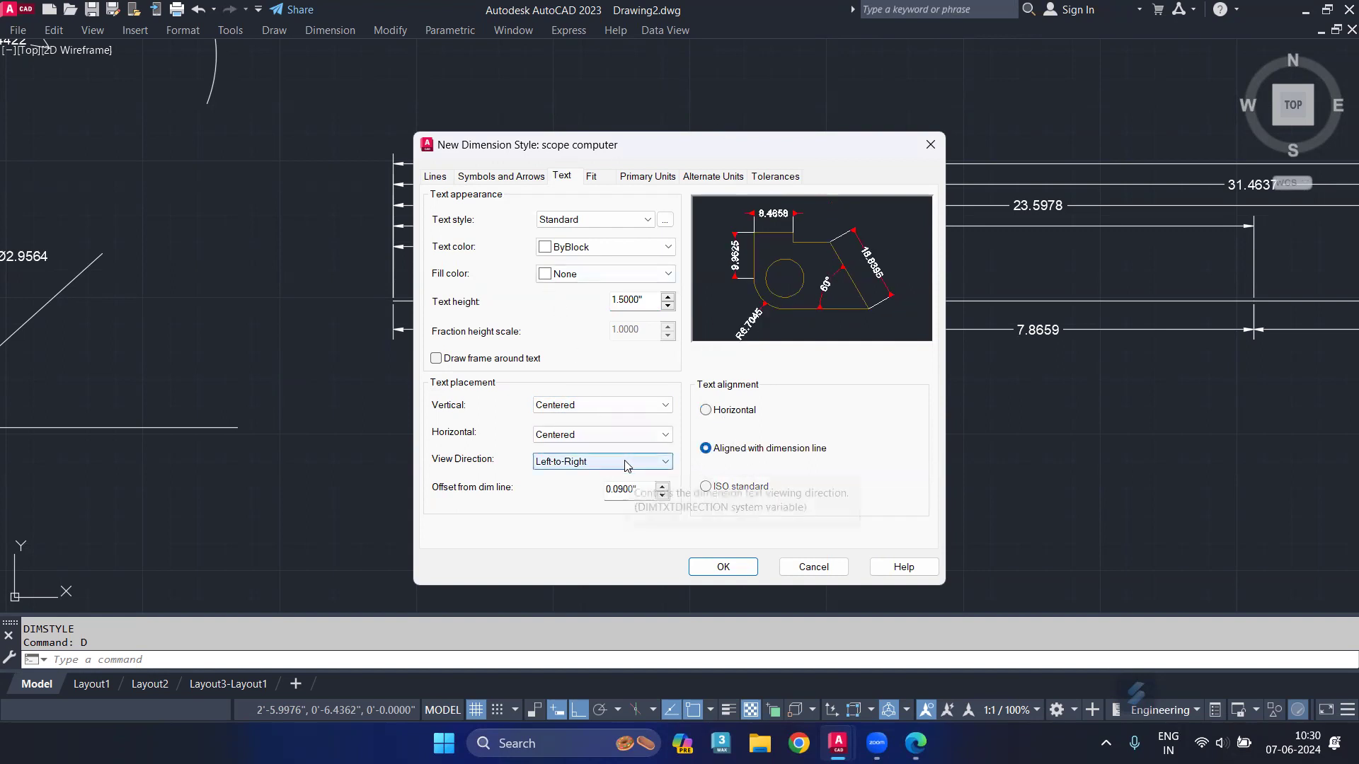
Set primary units to Architectural with 0'-0 1/4" precision.
left_click(648, 177)
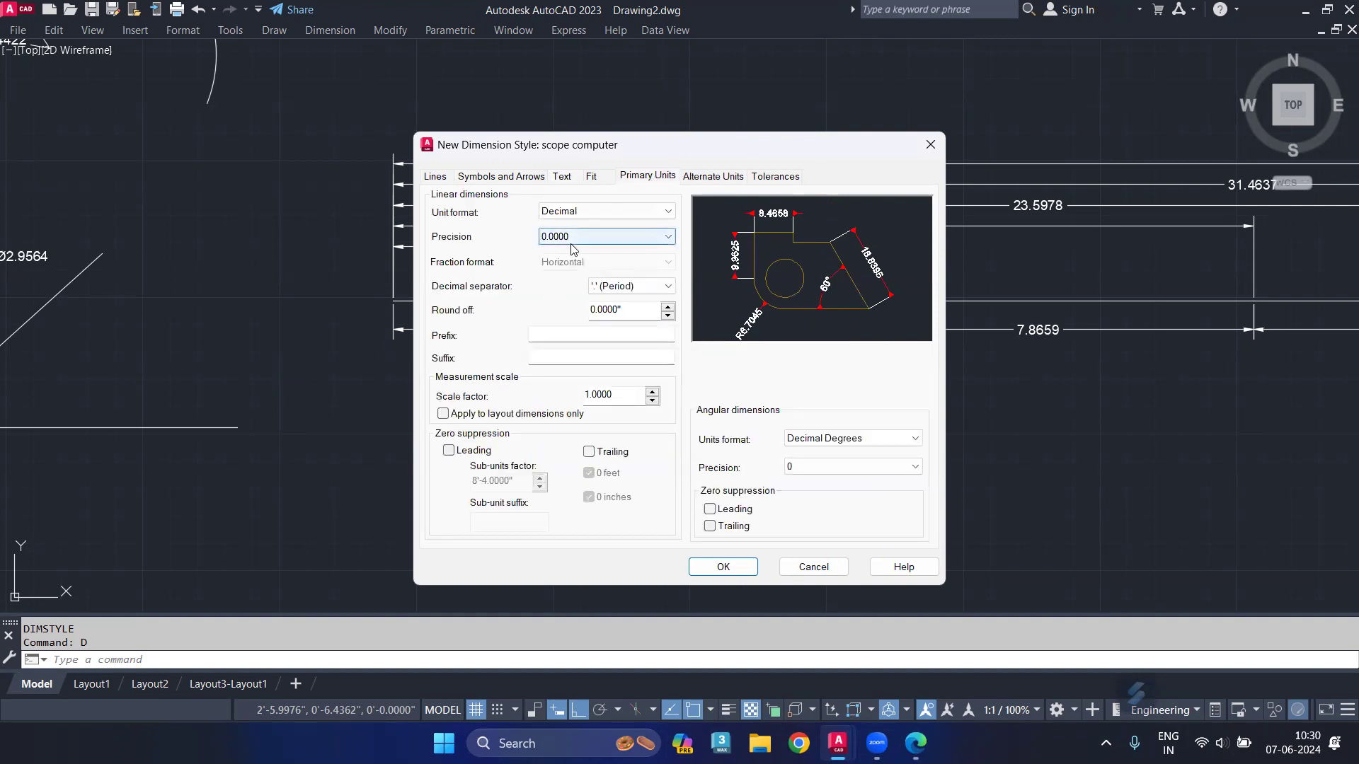
left_click(594, 211)
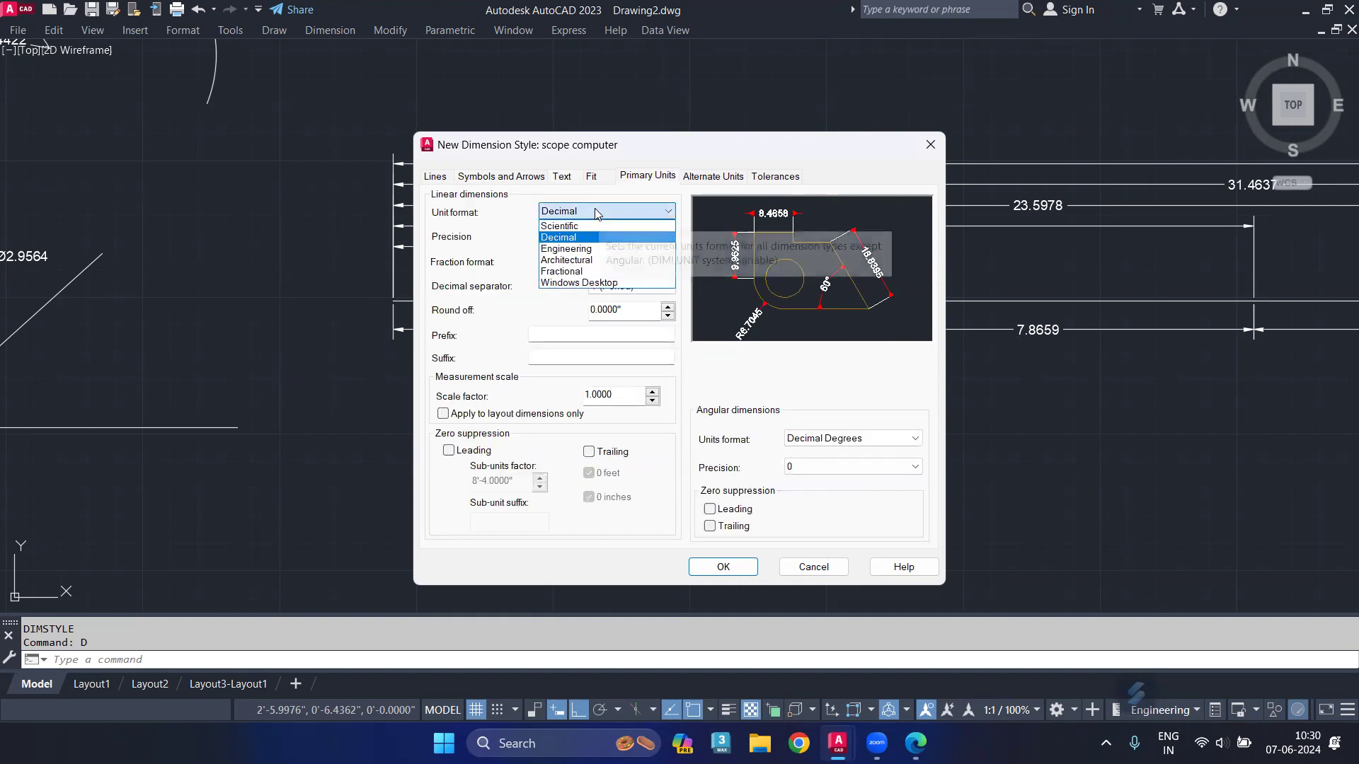
left_click(603, 260)
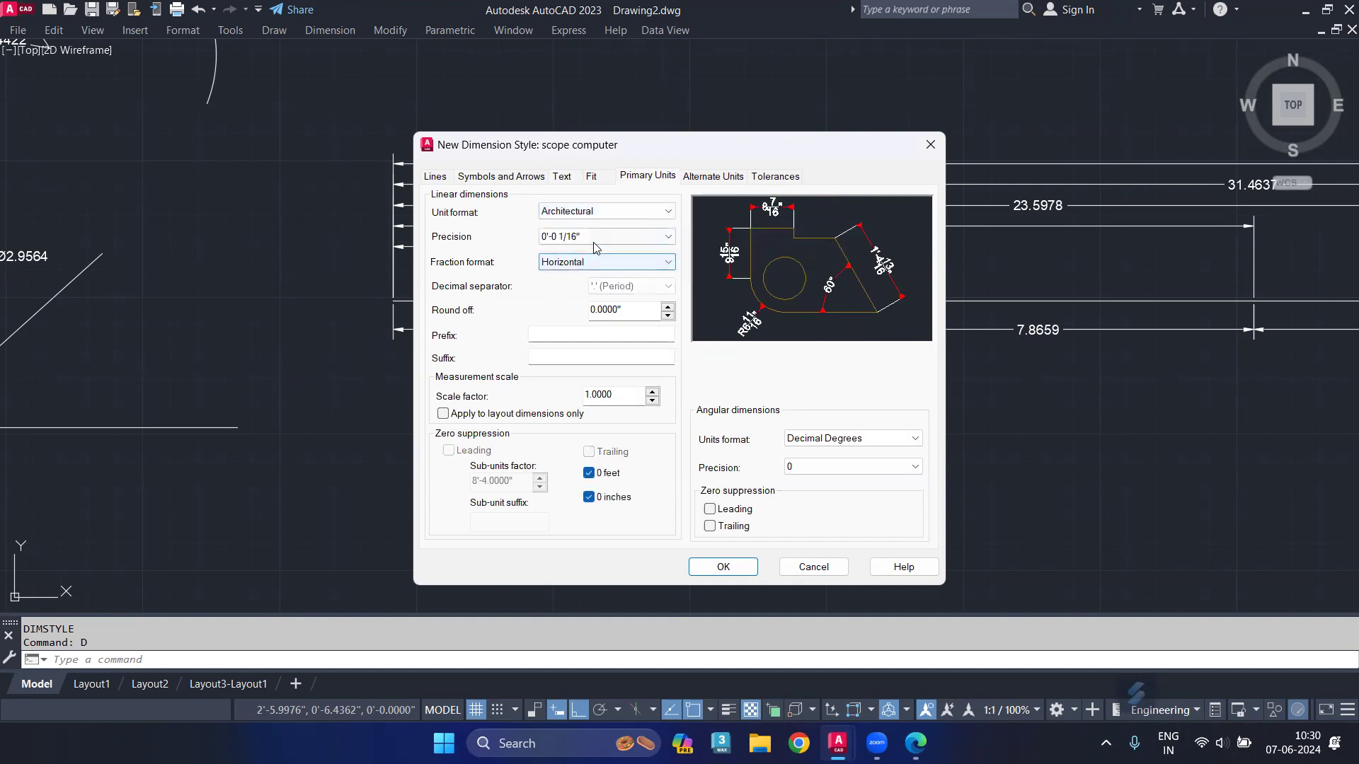
left_click(591, 238)
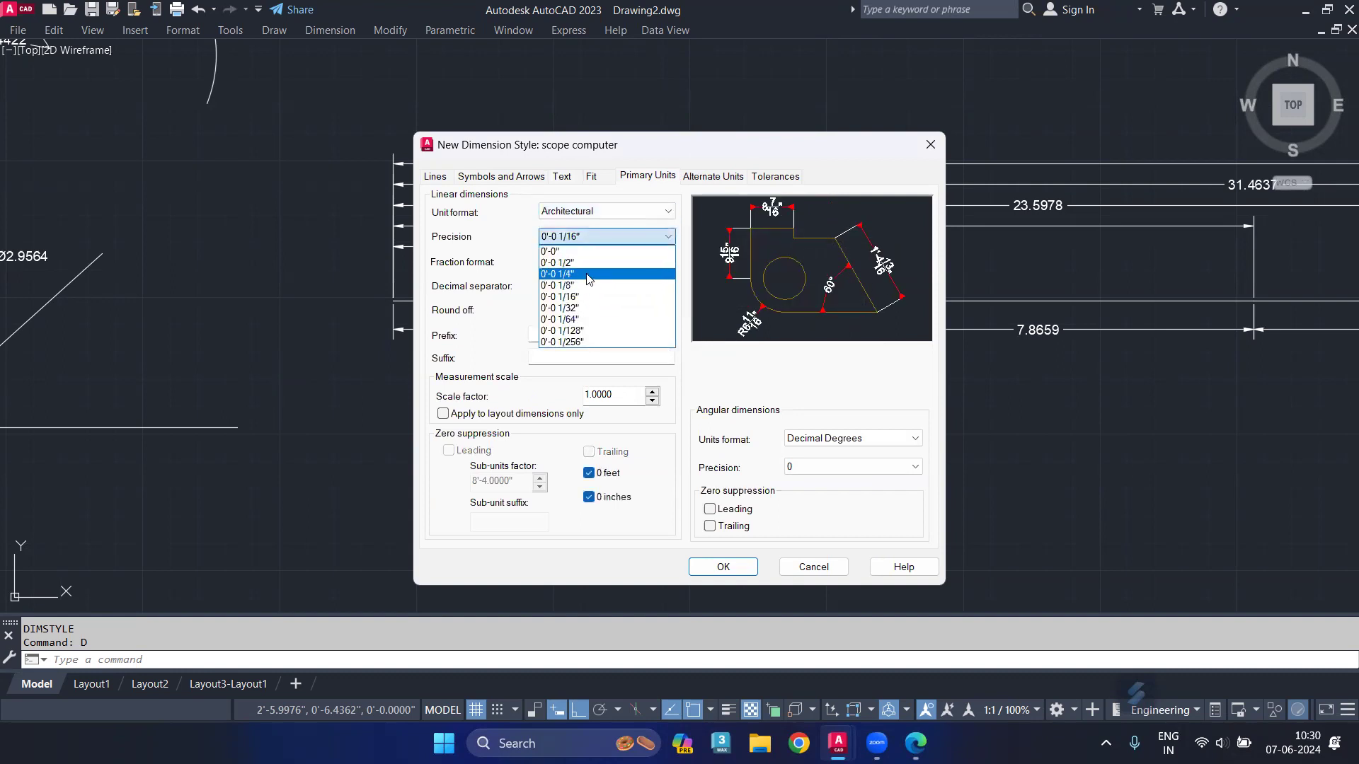
left_click(589, 274)
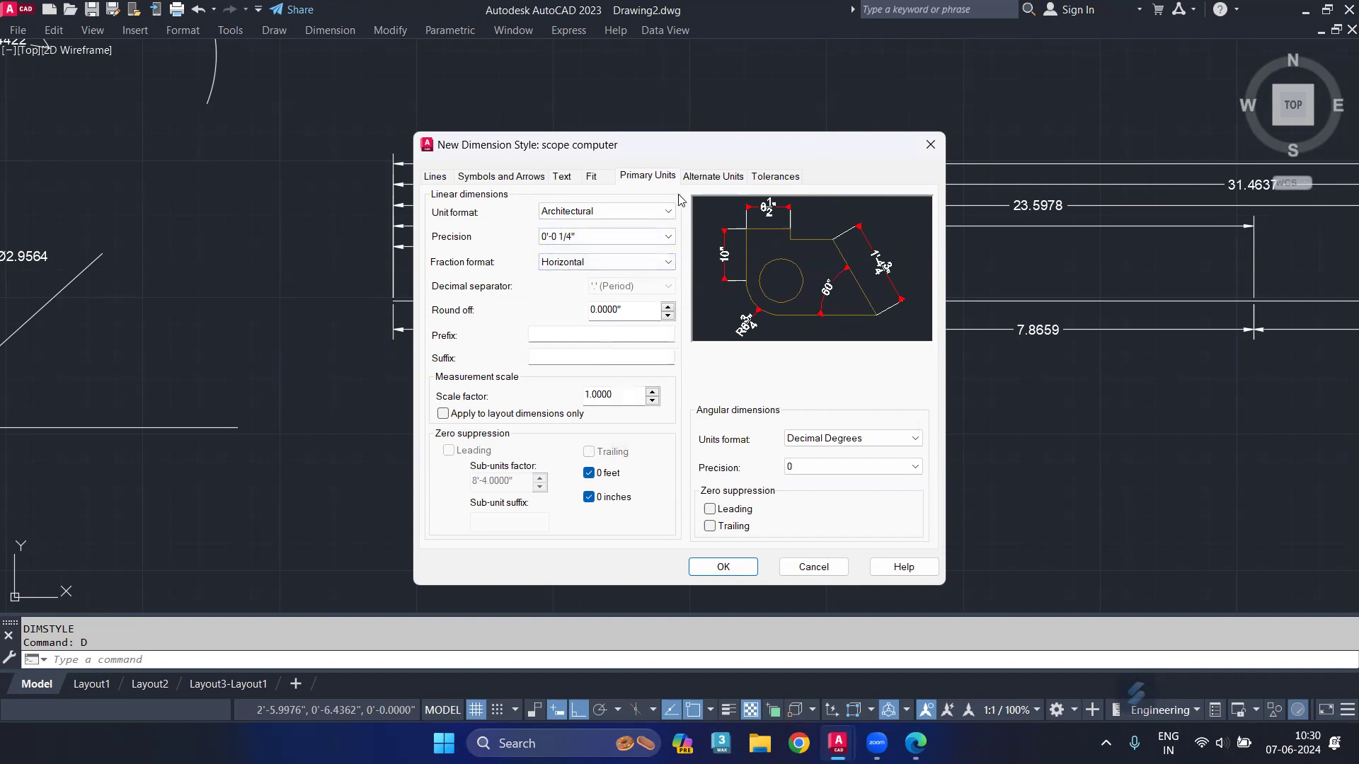
Display alternate units in Decimal format with 0.000 precision.
left_click(701, 180)
left_click(453, 200)
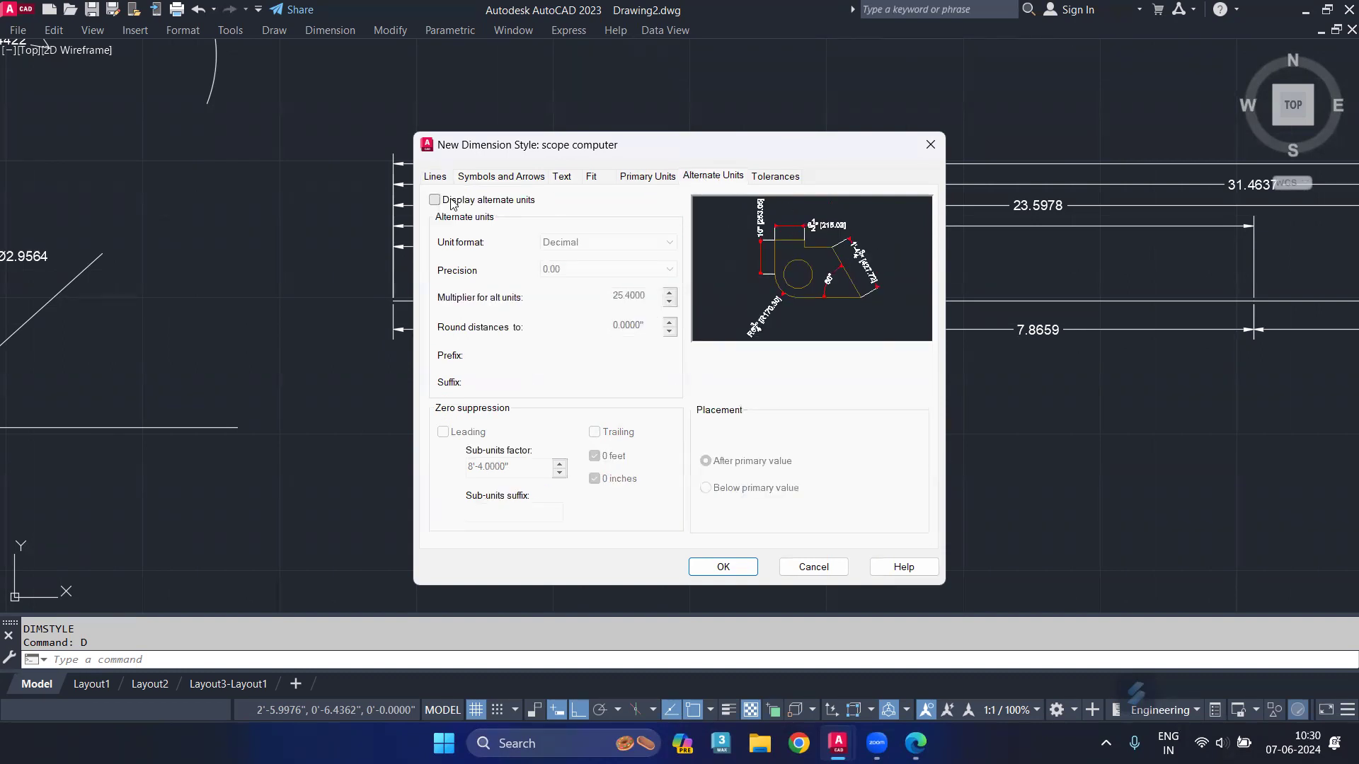
left_click(613, 243)
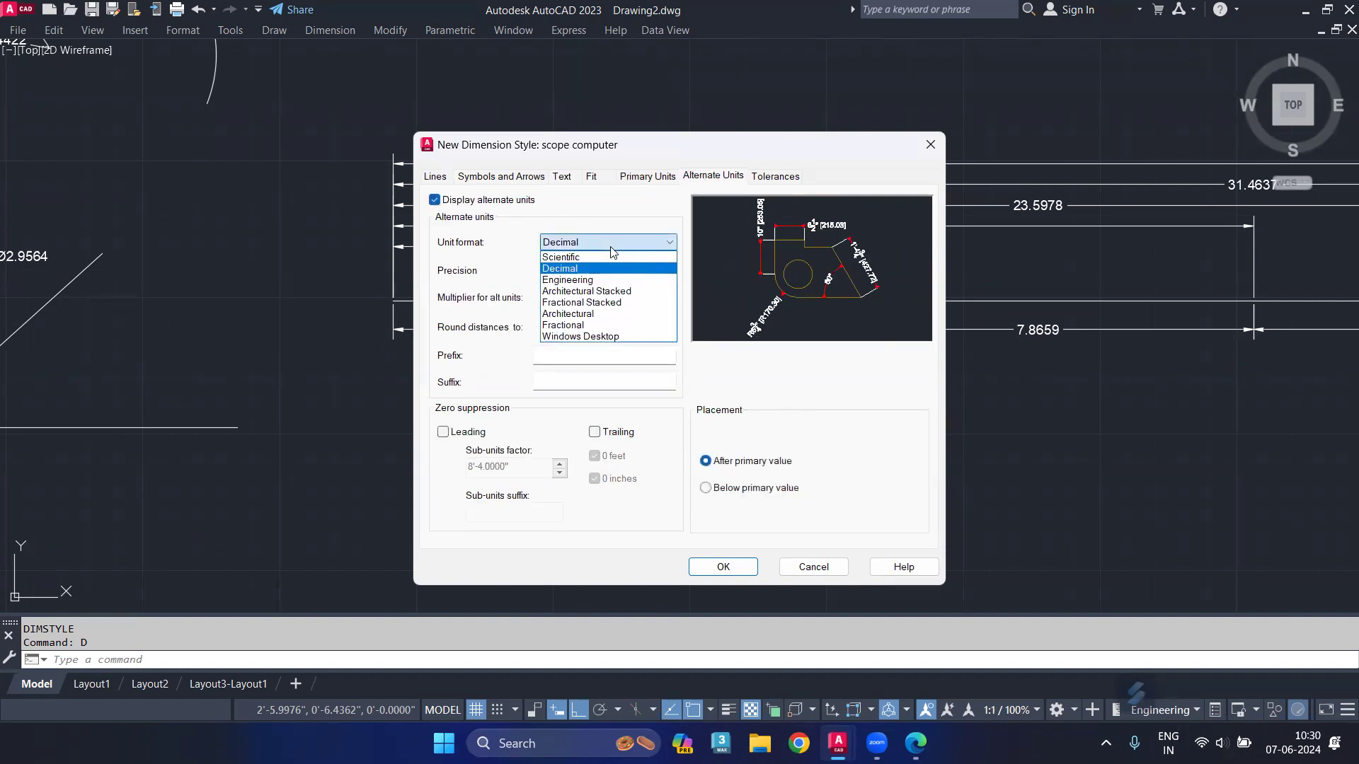
left_click(601, 269)
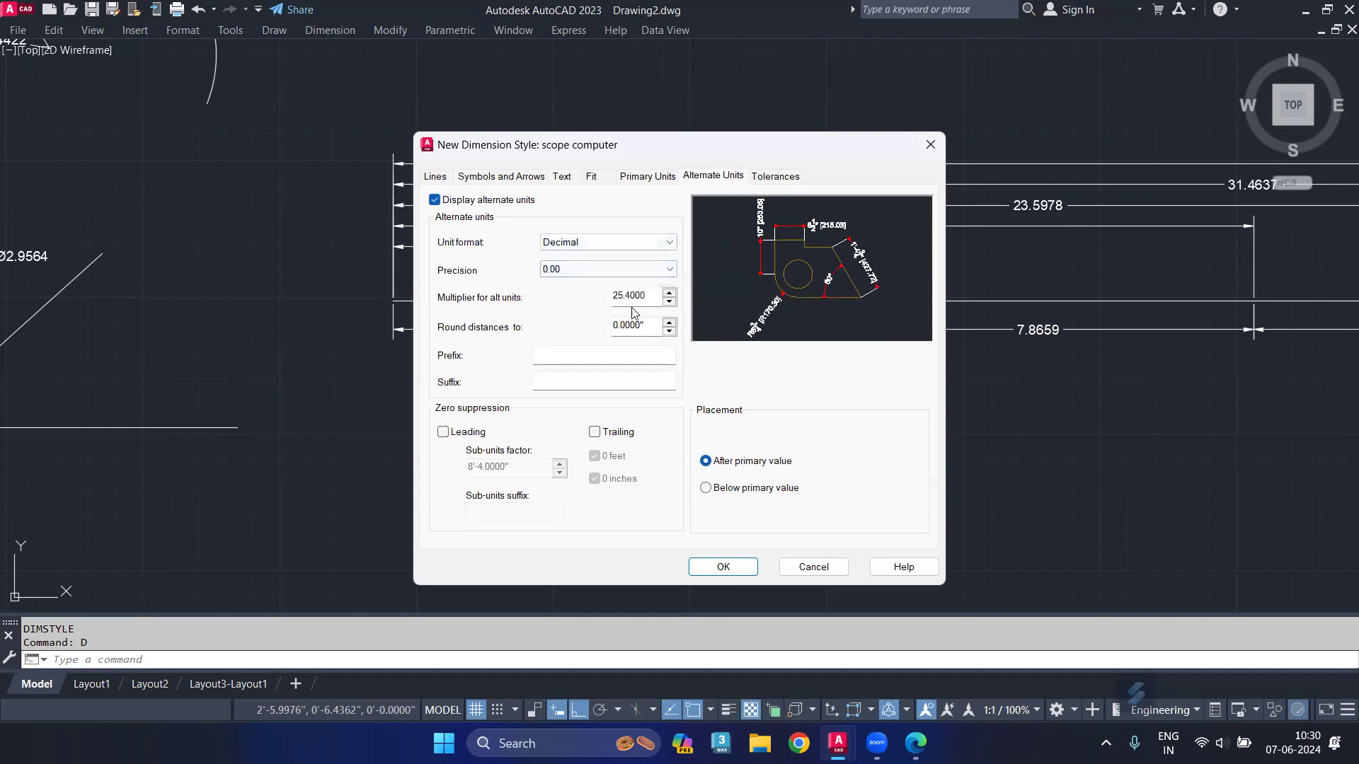
left_click(581, 273)
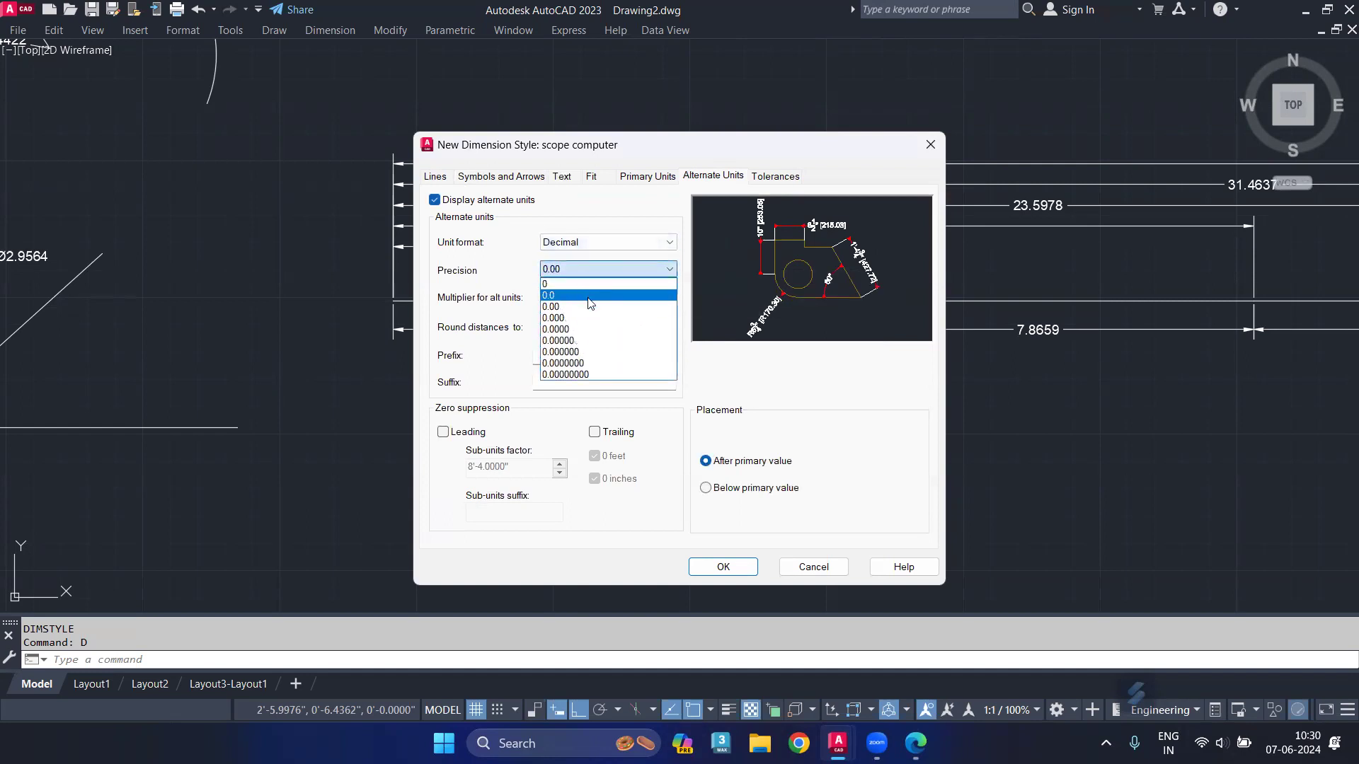
left_click(593, 325)
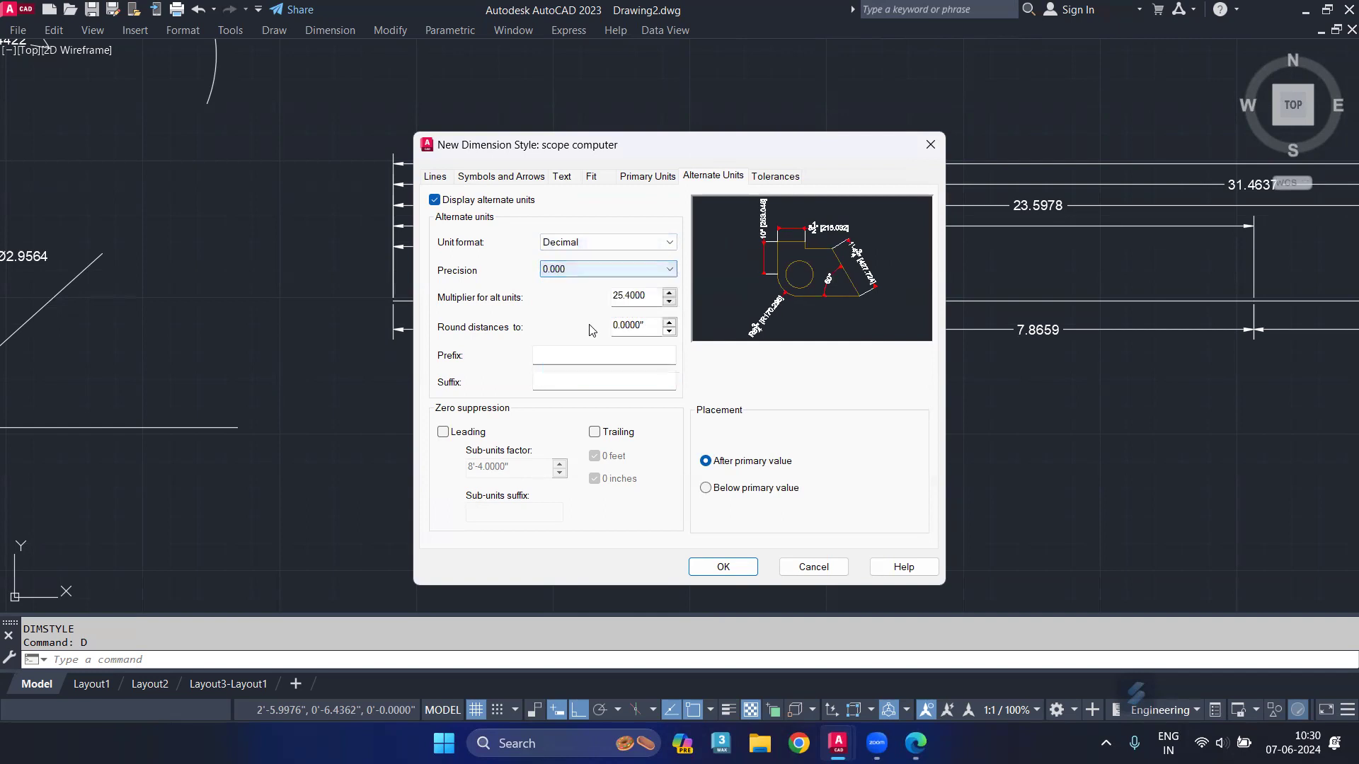
Save the scope computer style, make it current, close the manager and zoom out.
left_click(720, 568)
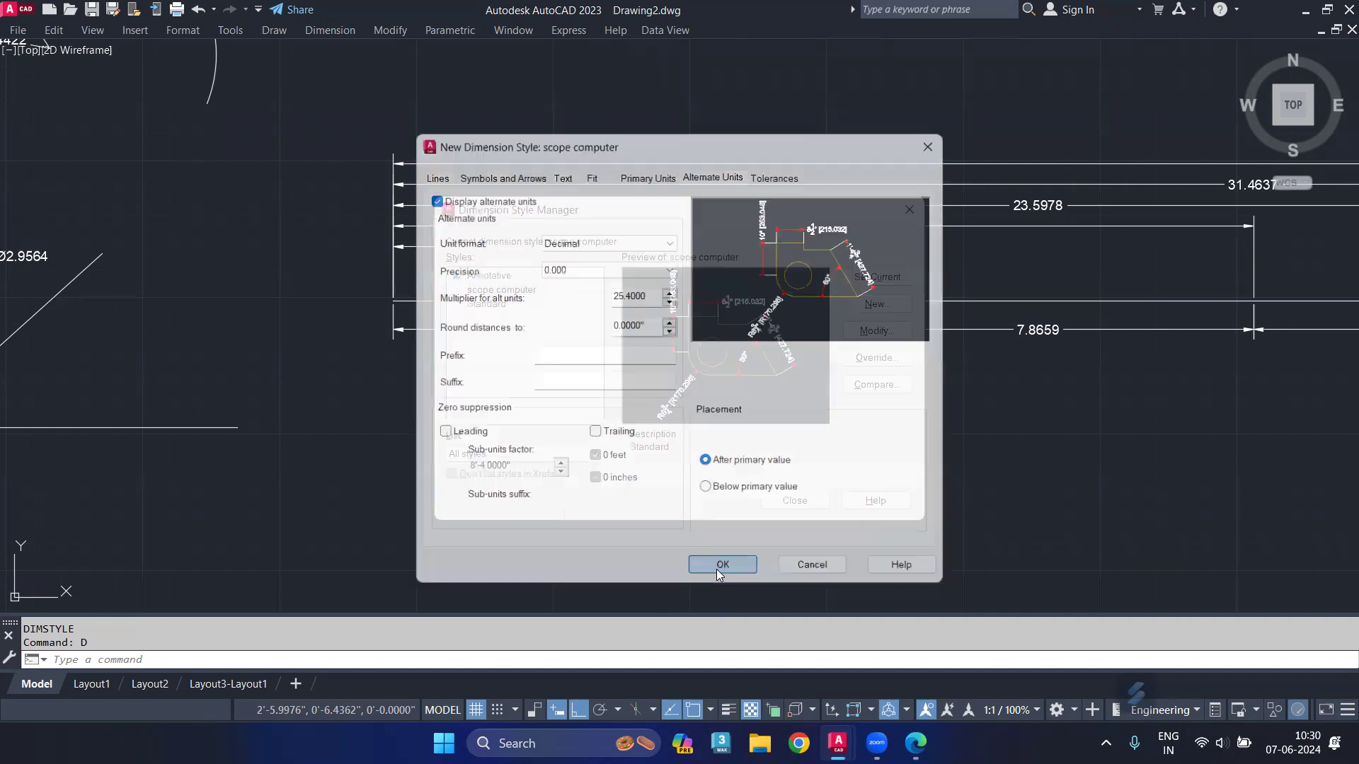
left_click(875, 276)
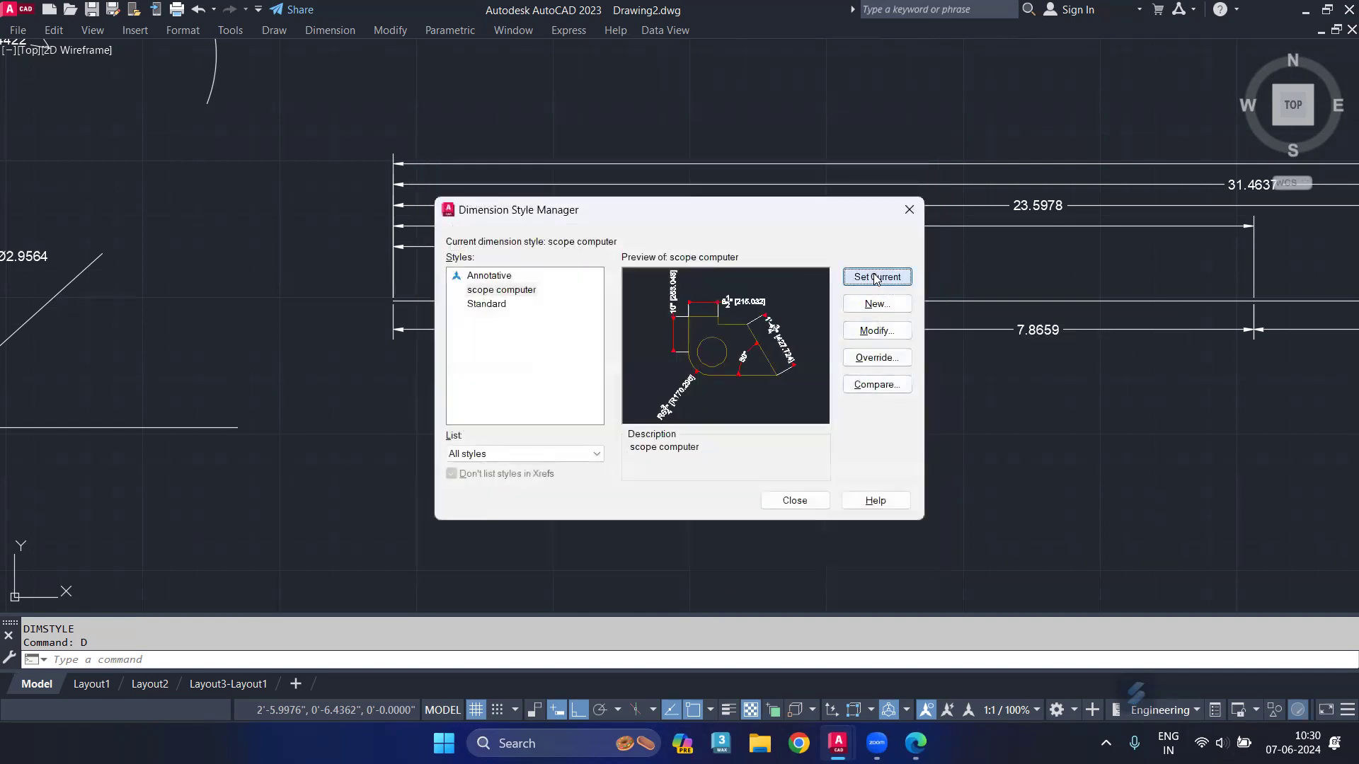
left_click(527, 290)
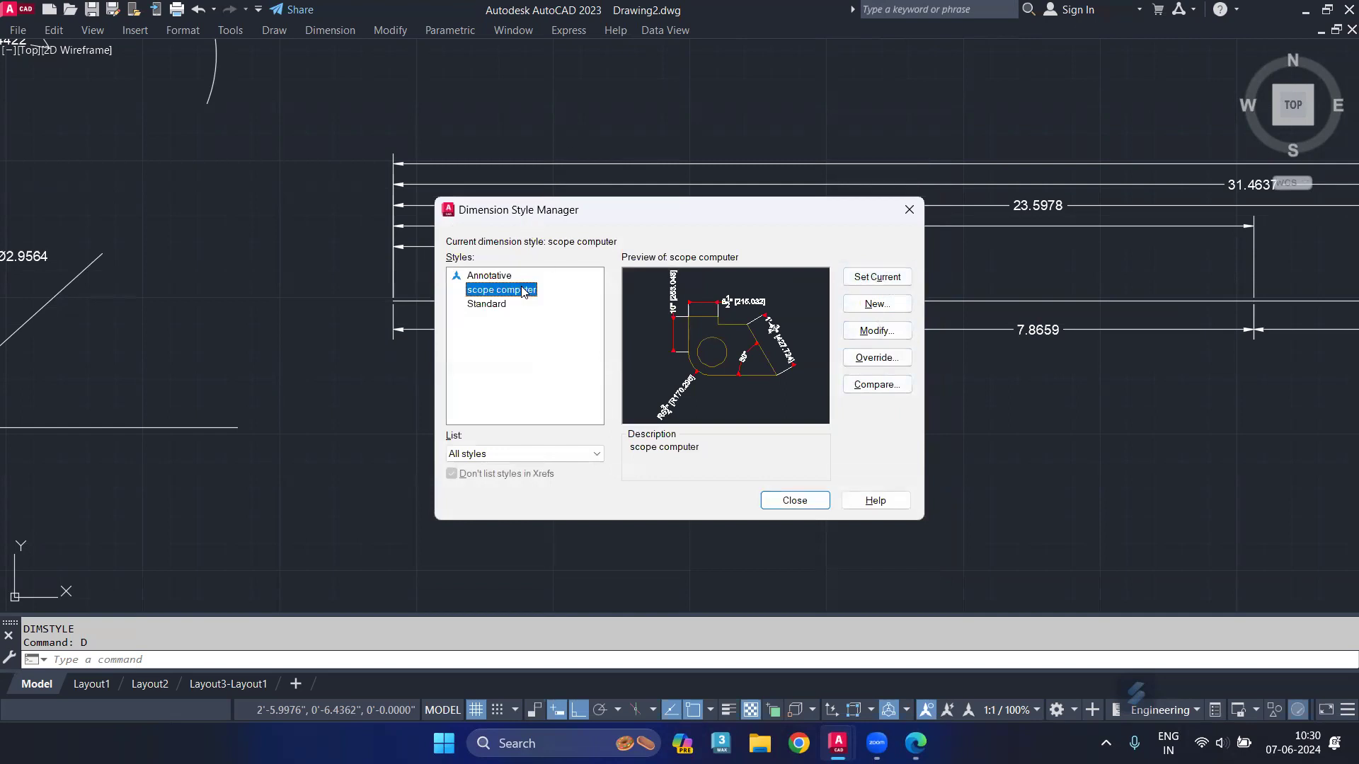
left_click(856, 278)
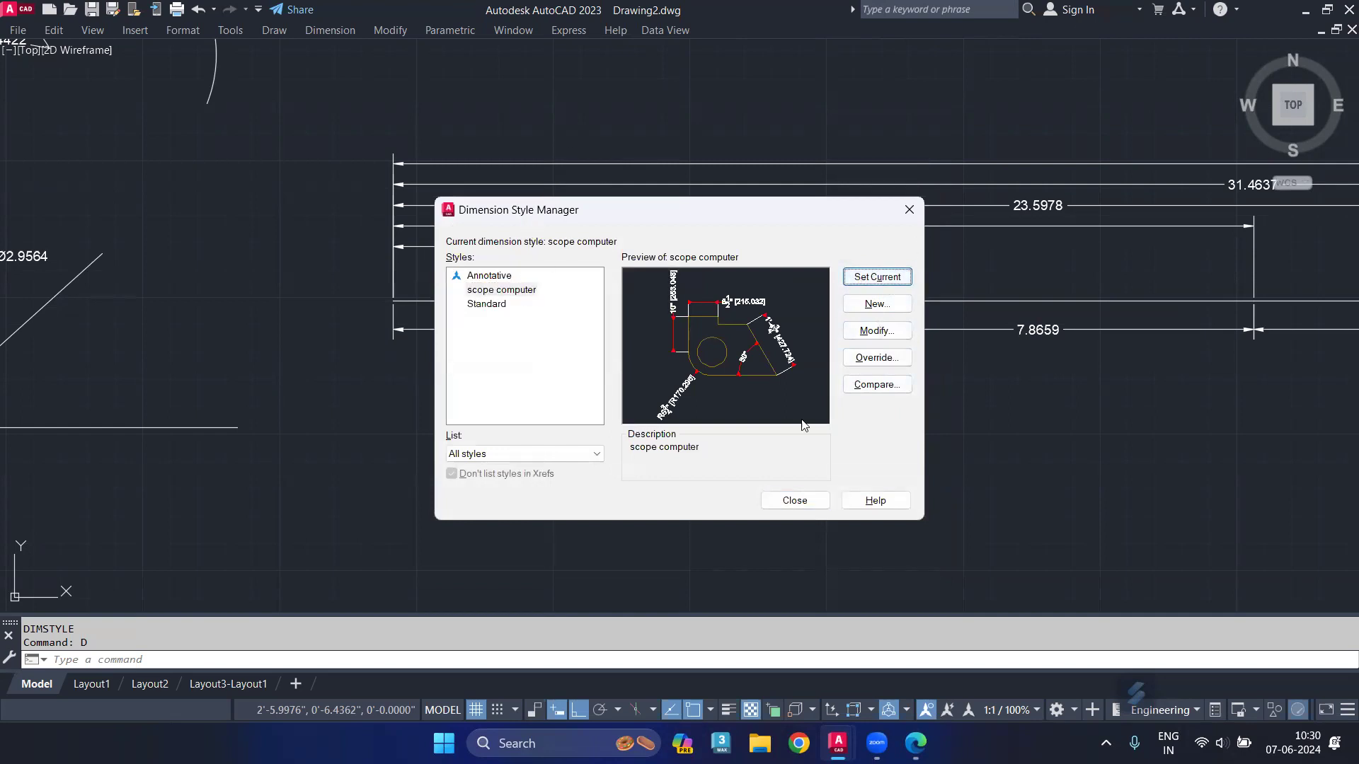
left_click(794, 501)
scroll(798, 375, "down", 4)
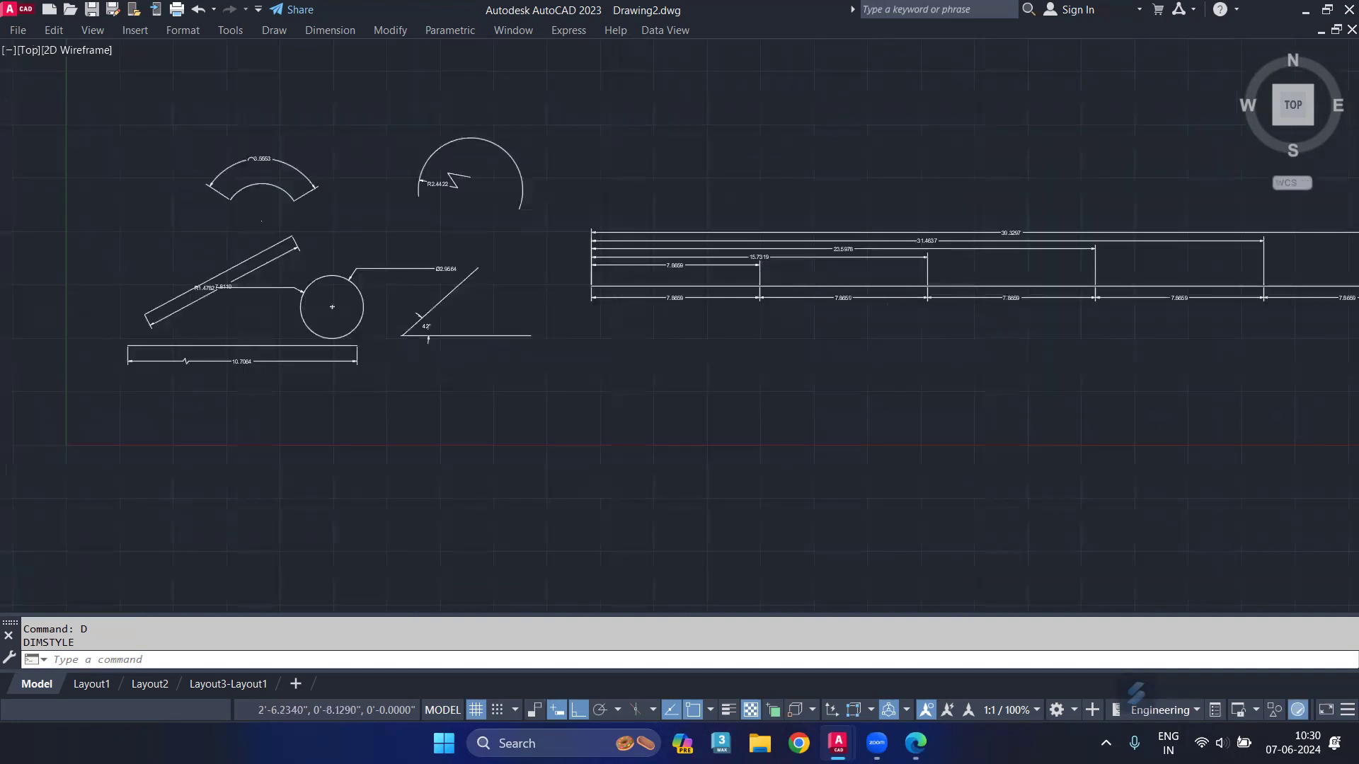
scroll(635, 368, "down", 2)
Erase every object in the drawing and draw one long horizontal line.
left_click(1155, 394)
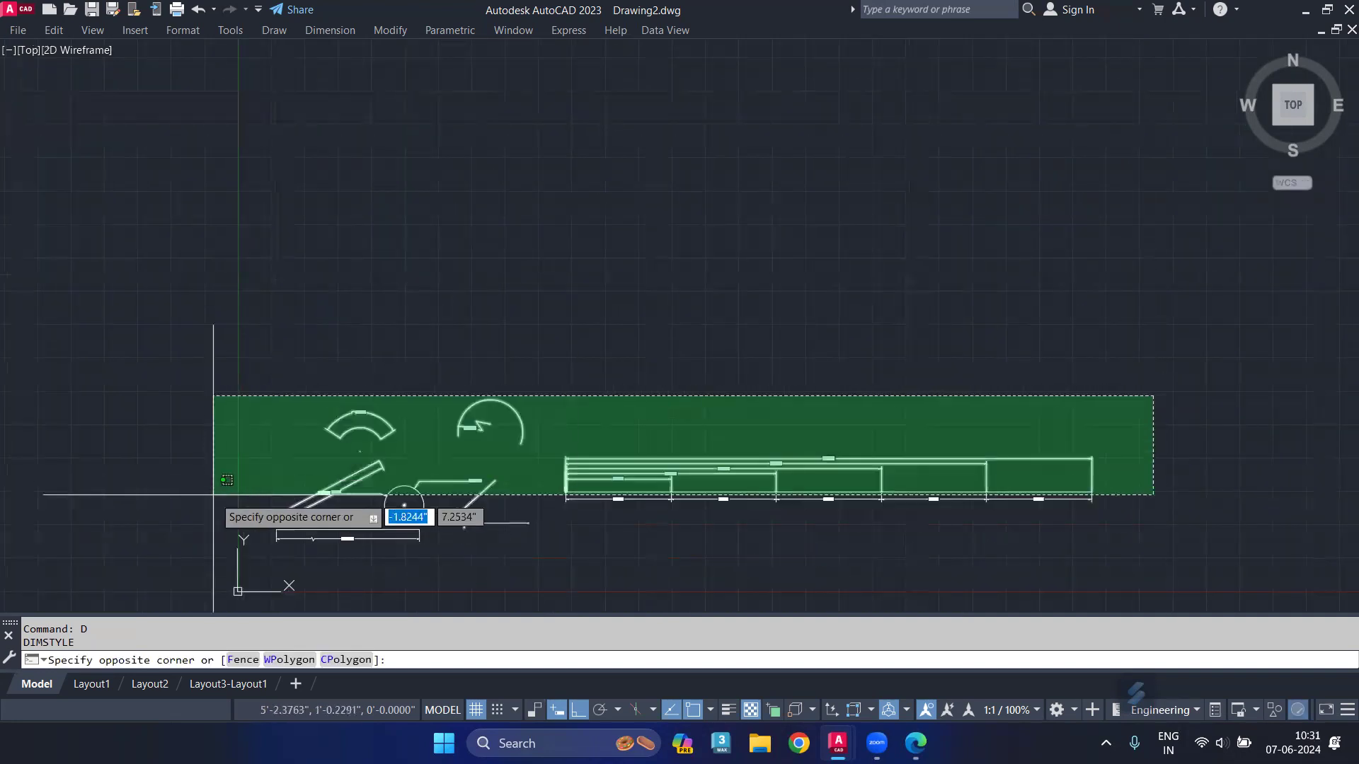
left_click(223, 563)
key("Delete")
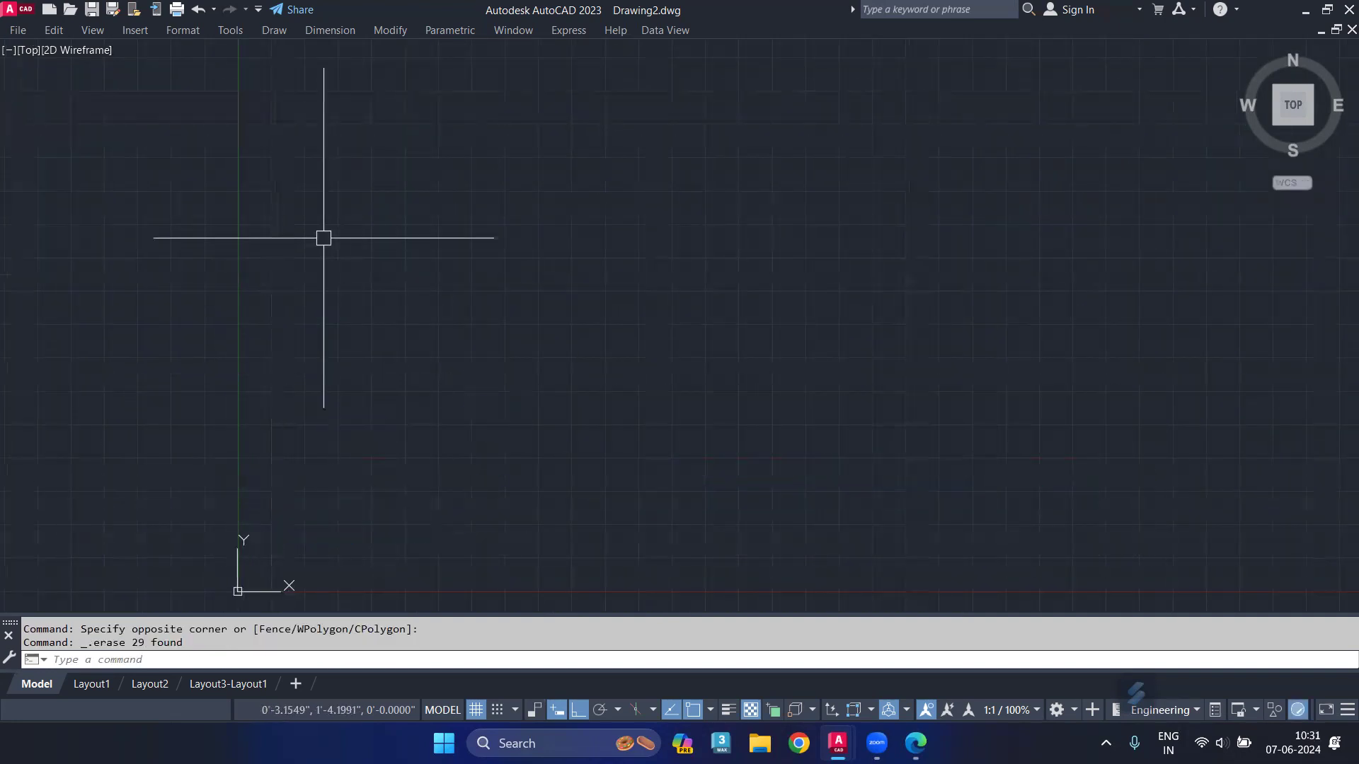
type("L")
key("Return")
left_click(378, 365)
left_click(1281, 365)
key("Escape")
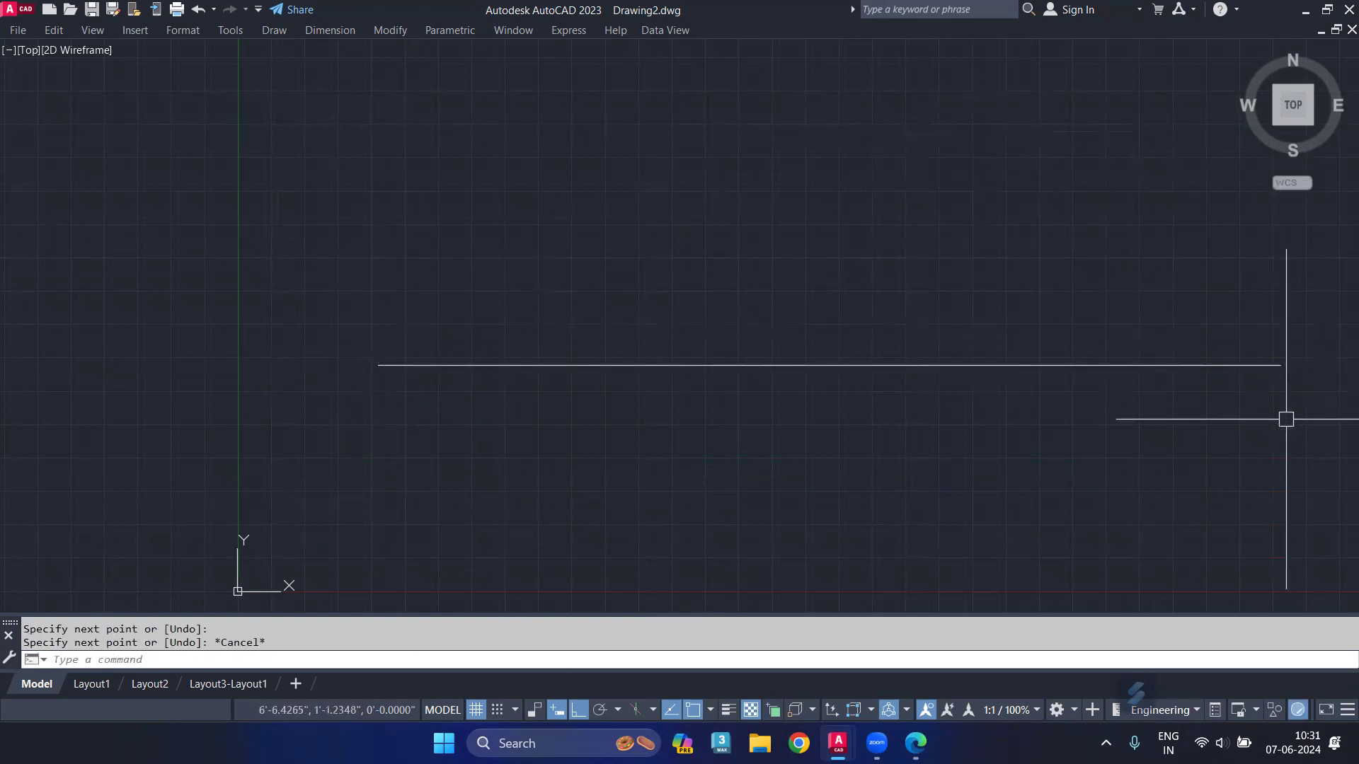
Dimension the line with DIMLINEAR, placing the 5'-7 1/2" [1715.461] dimension above it.
type("dli")
key("Return")
left_click(1281, 365)
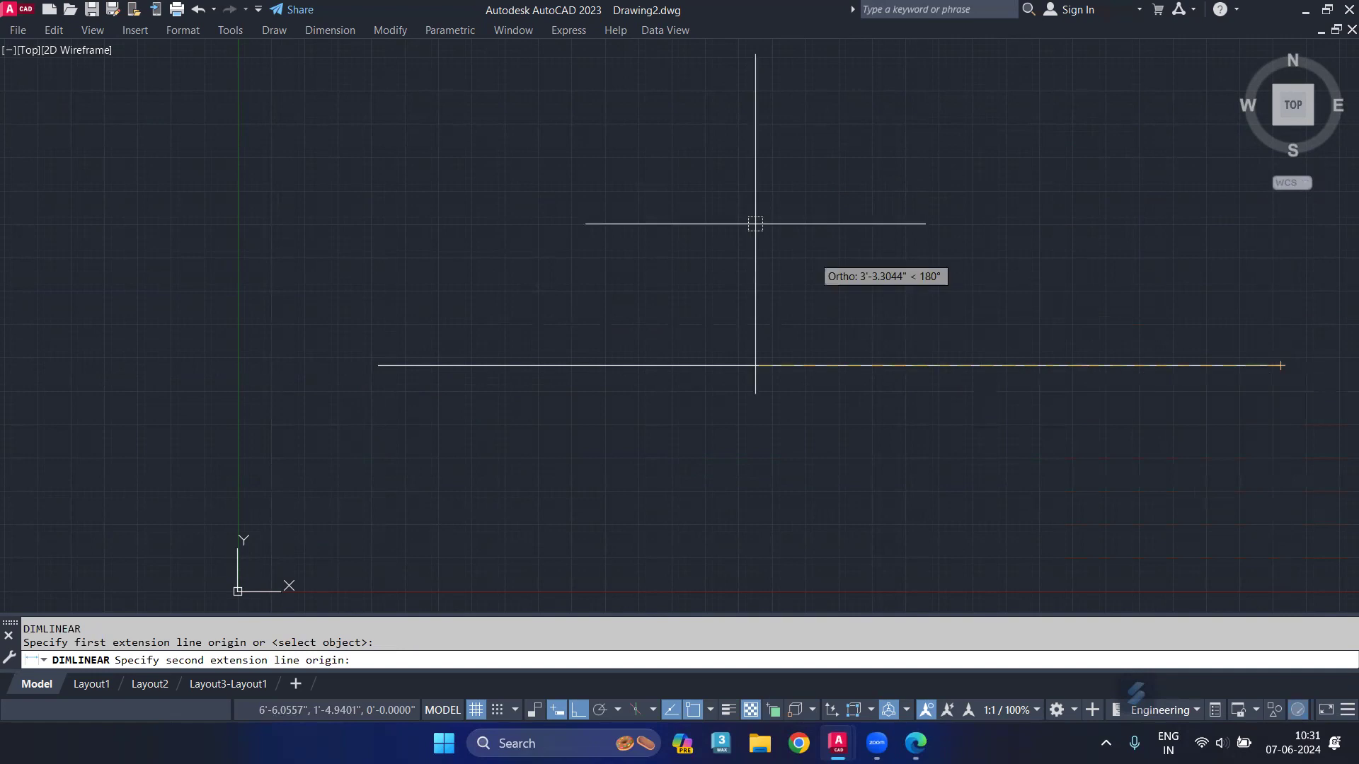
left_click(379, 366)
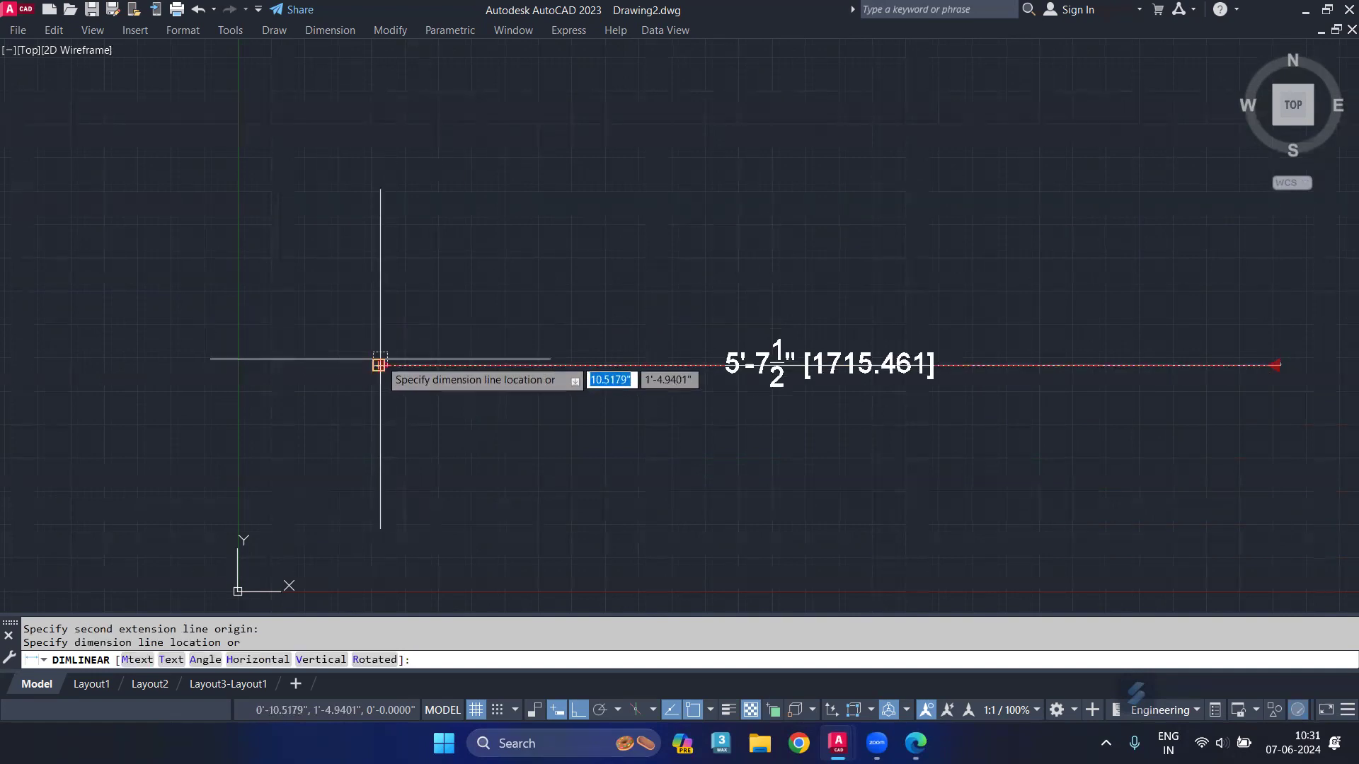
left_click(378, 300)
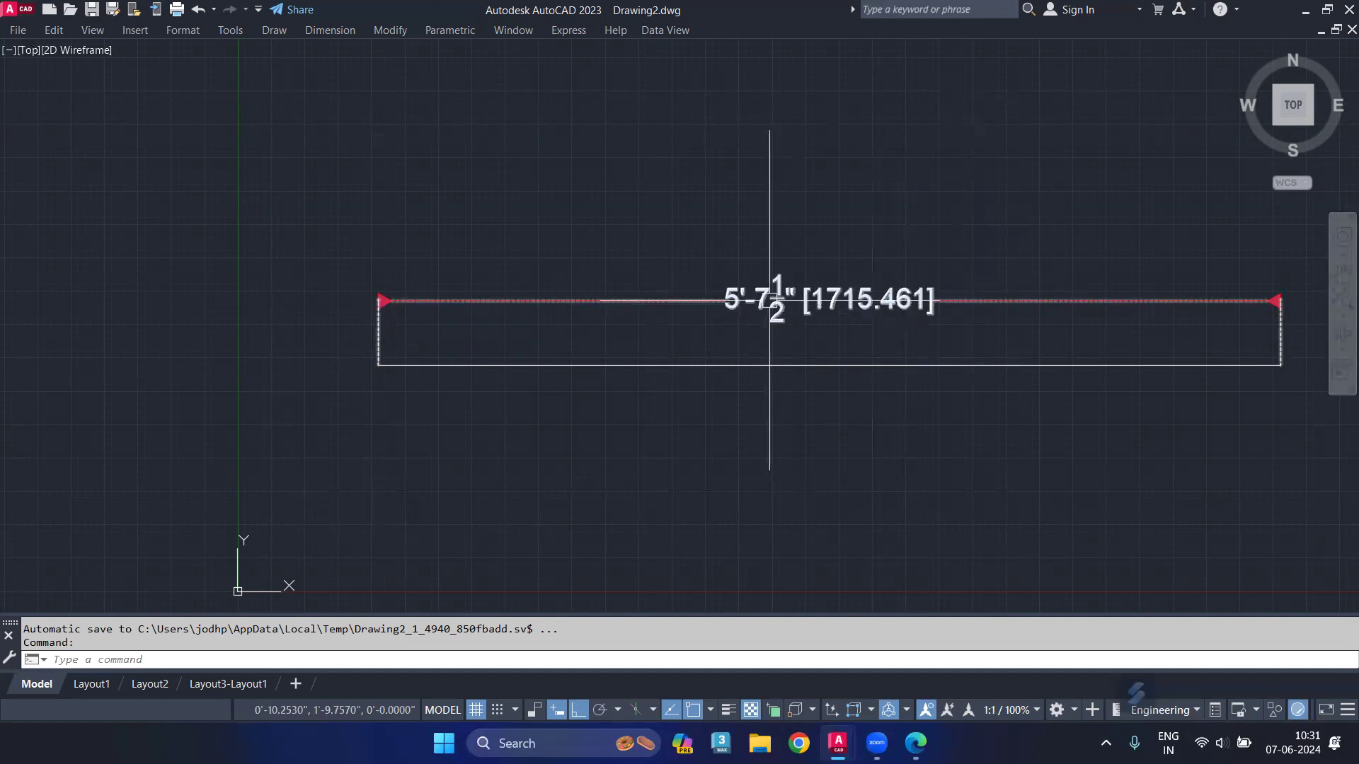
scroll(770, 300, "up", 2)
scroll(793, 294, "up", 1)
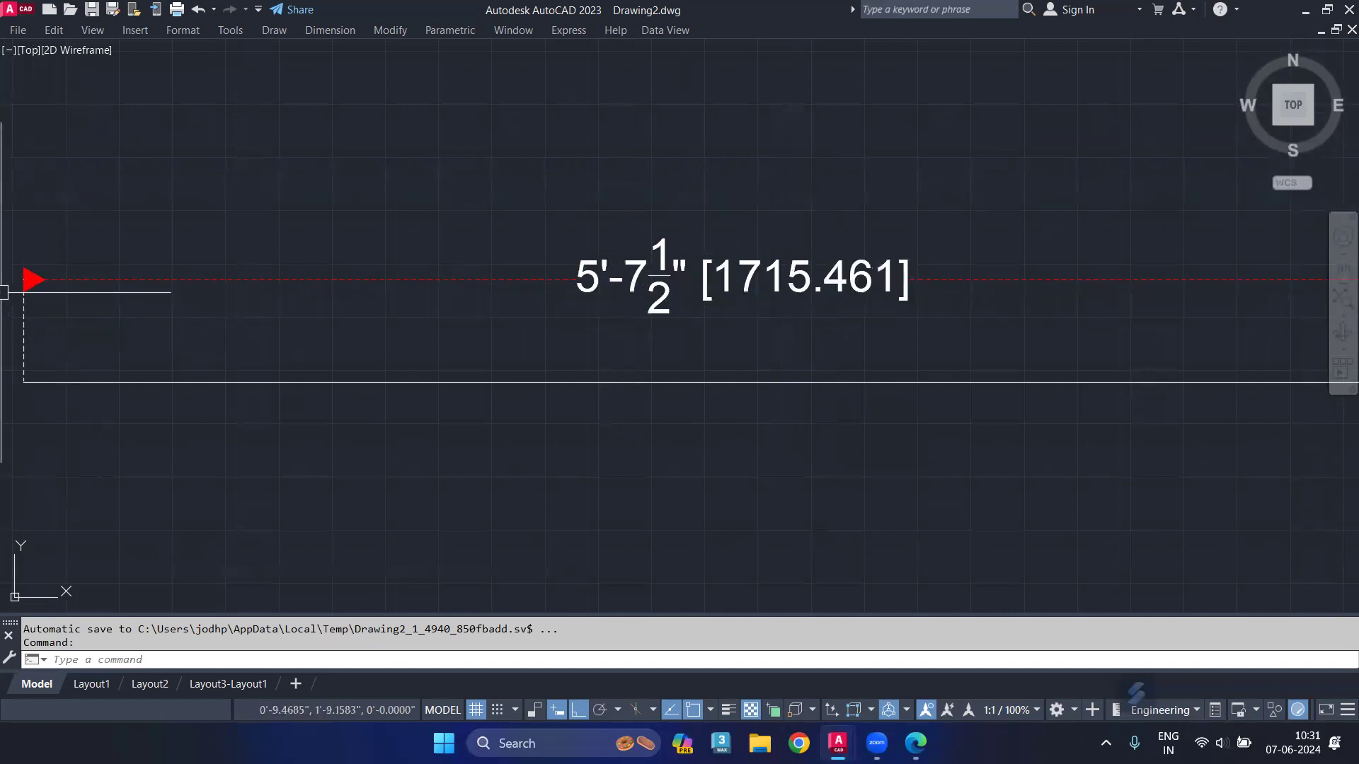
scroll(91, 288, "up", 4)
scroll(183, 275, "down", 5)
scroll(183, 275, "down", 3)
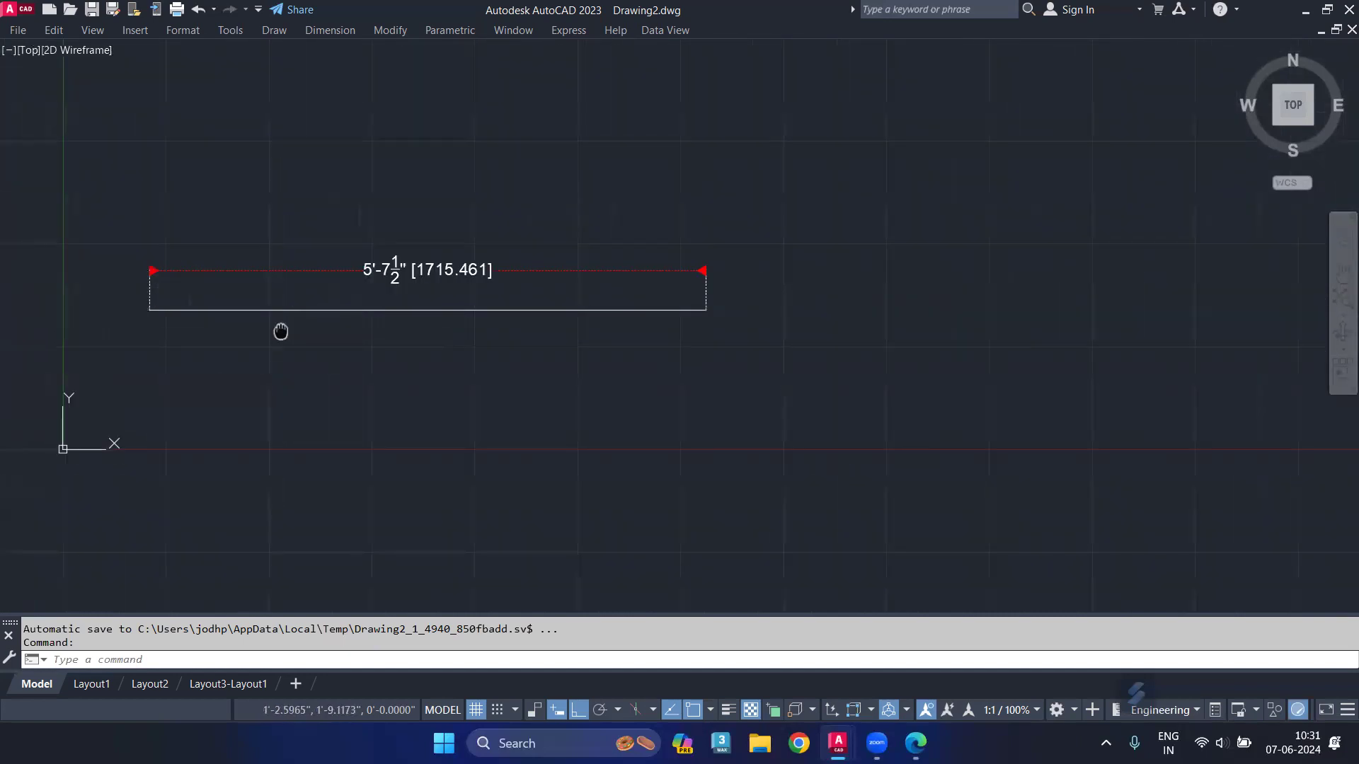
middle_click_drag(282, 328, 306, 400)
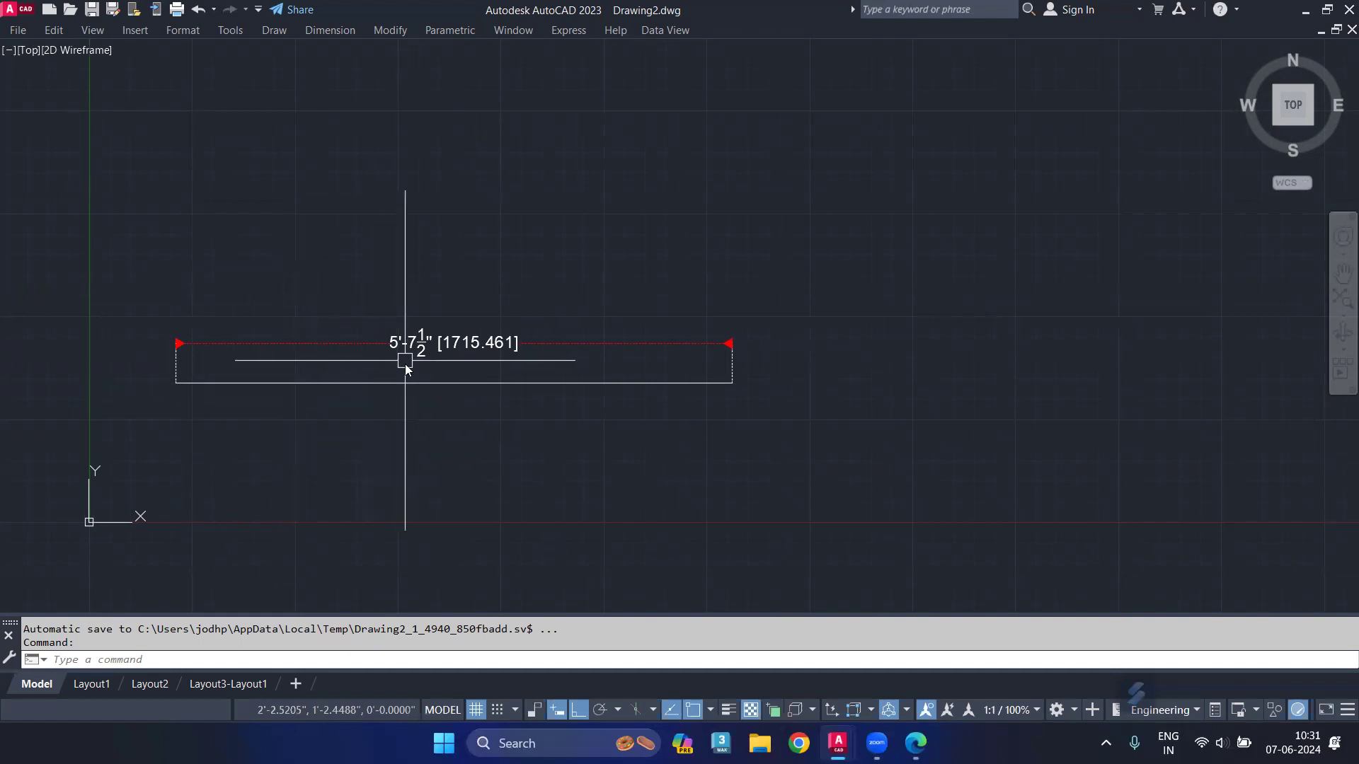
type("D")
key("Return")
Change the scope computer style's arrowheads to Architectural tick.
left_click(877, 331)
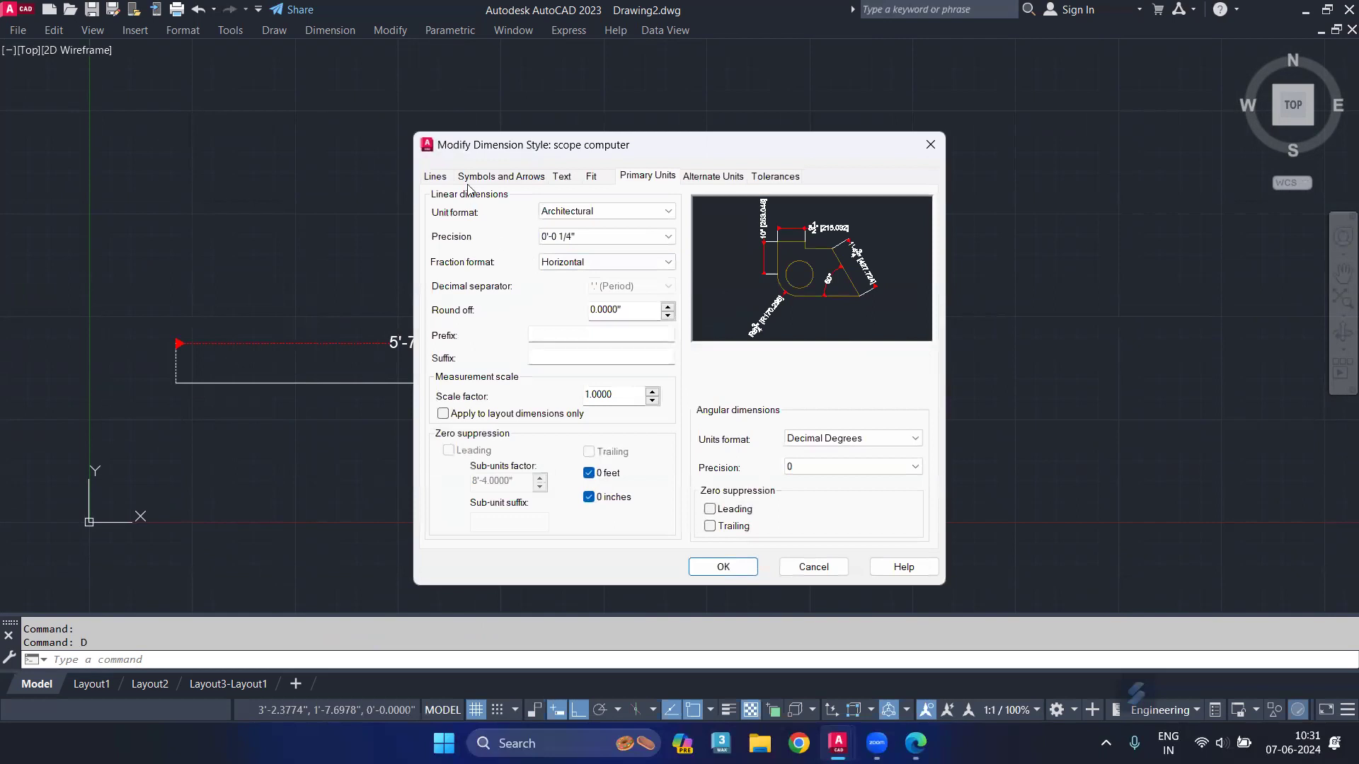
left_click(469, 177)
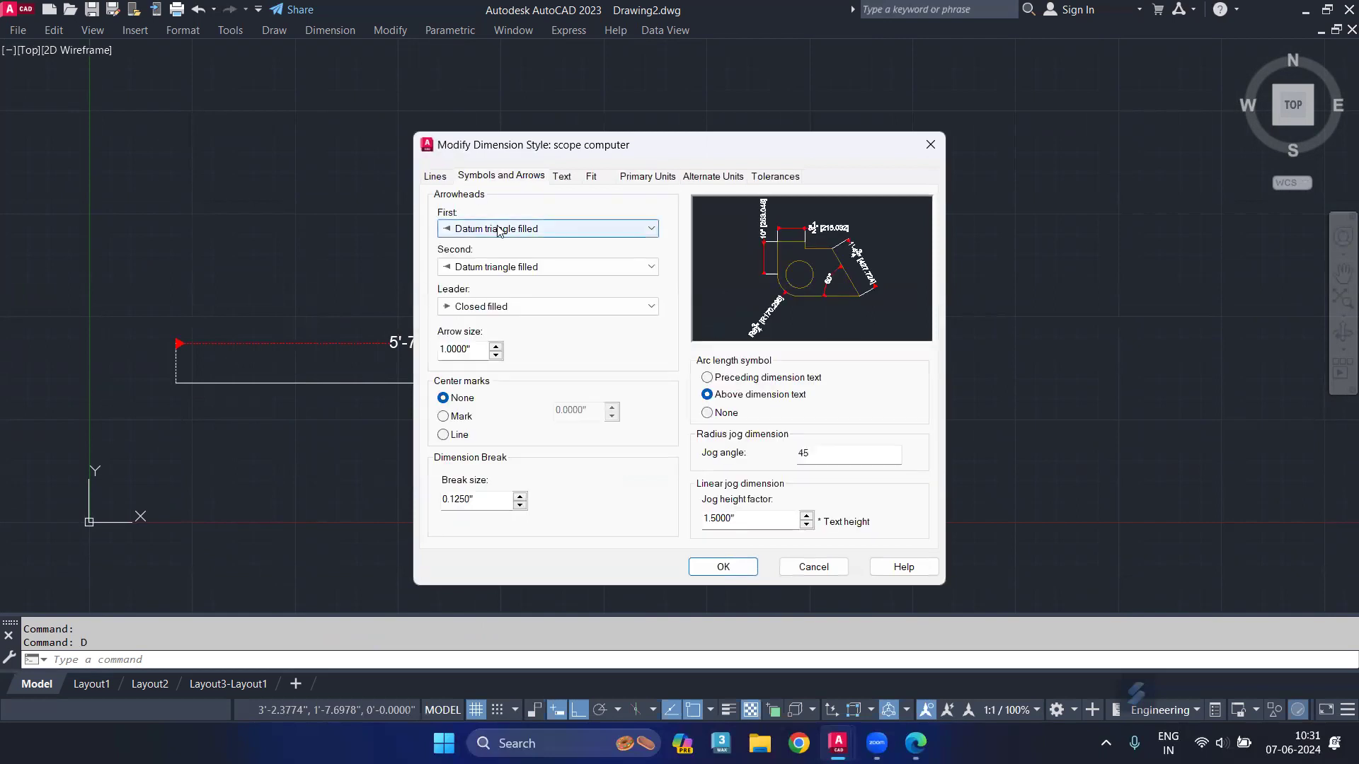
left_click(497, 230)
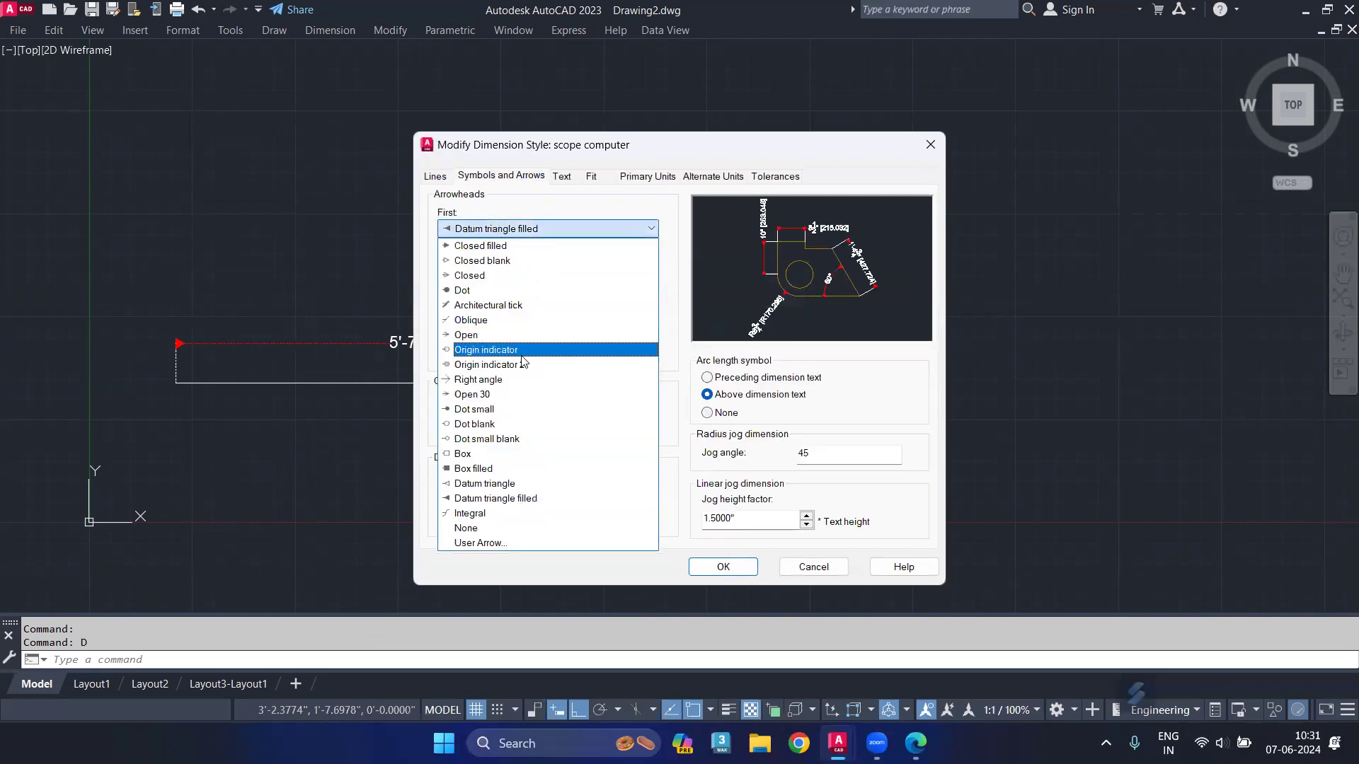
left_click(511, 306)
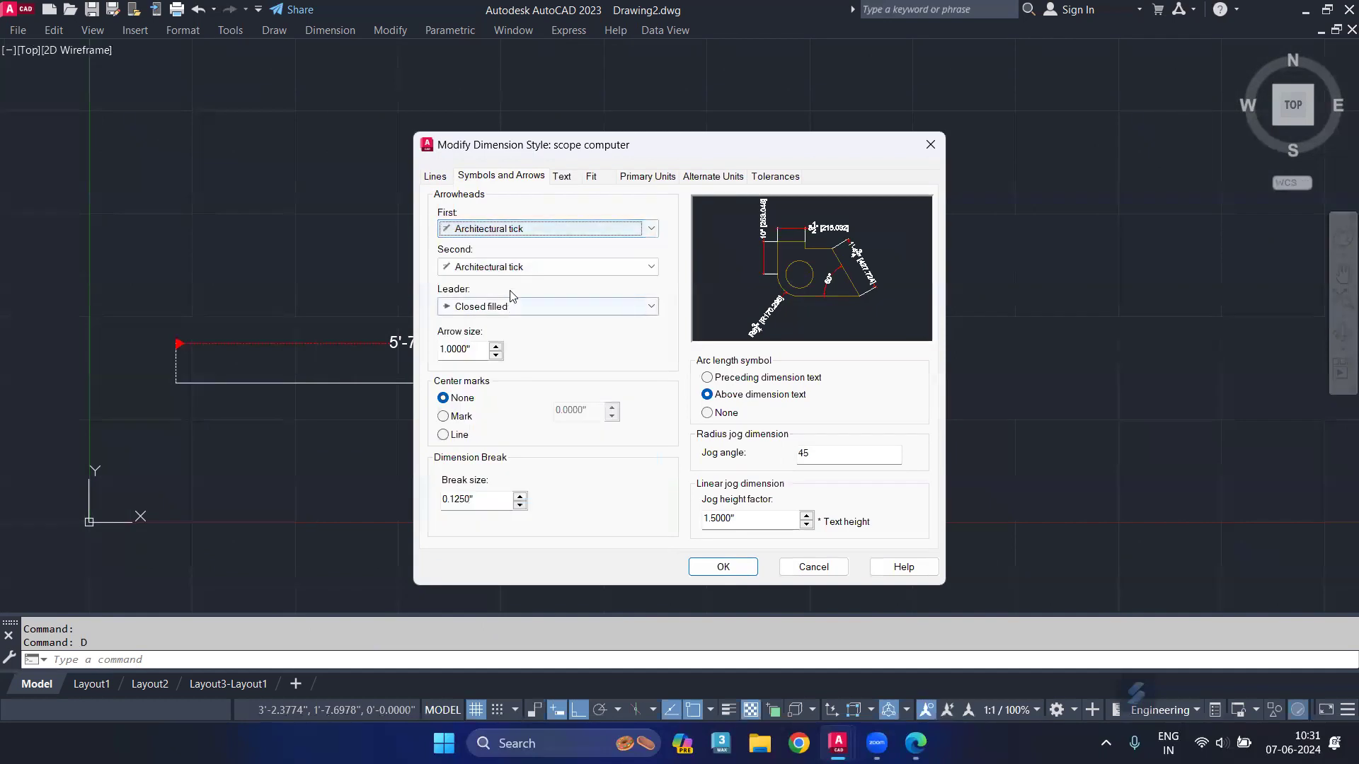
left_click(756, 570)
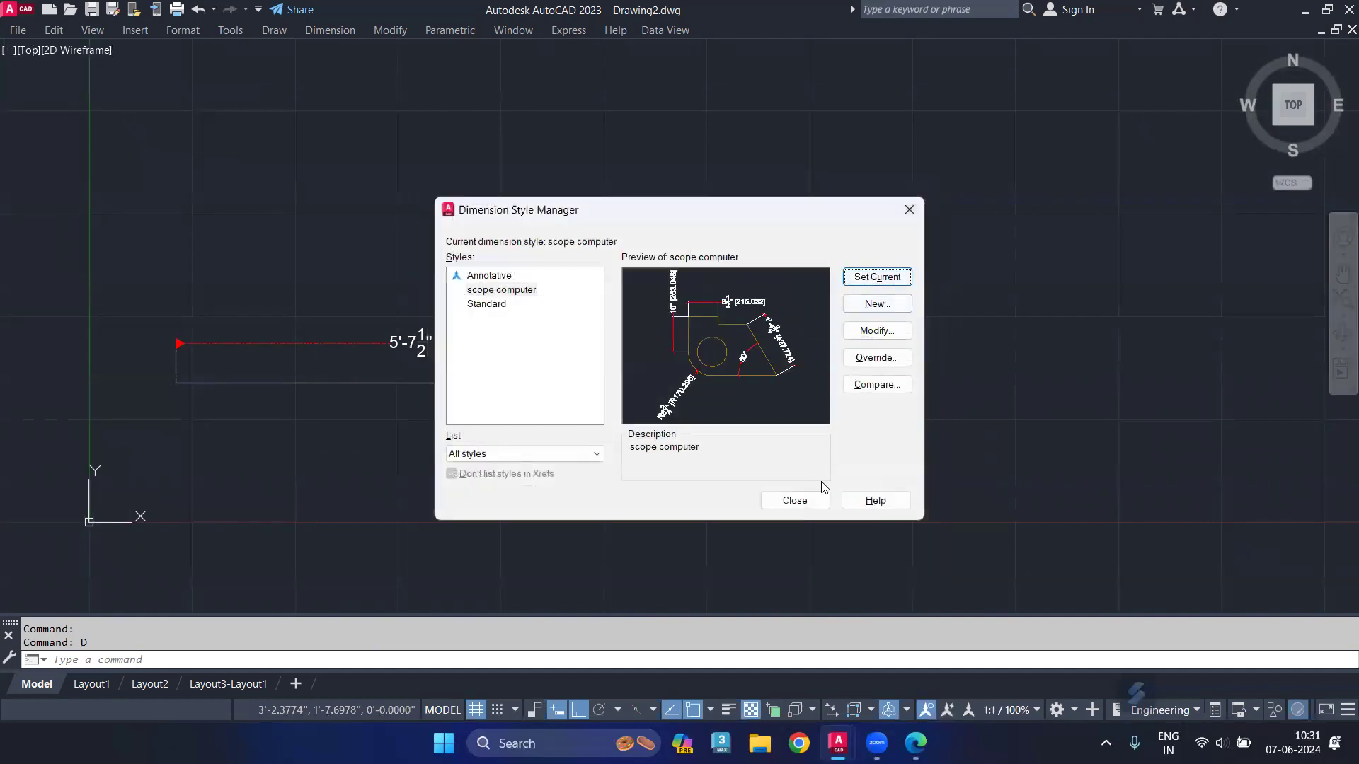
left_click(795, 500)
Crossing-select the test line and its dimension and delete them.
scroll(443, 334, "up", 2)
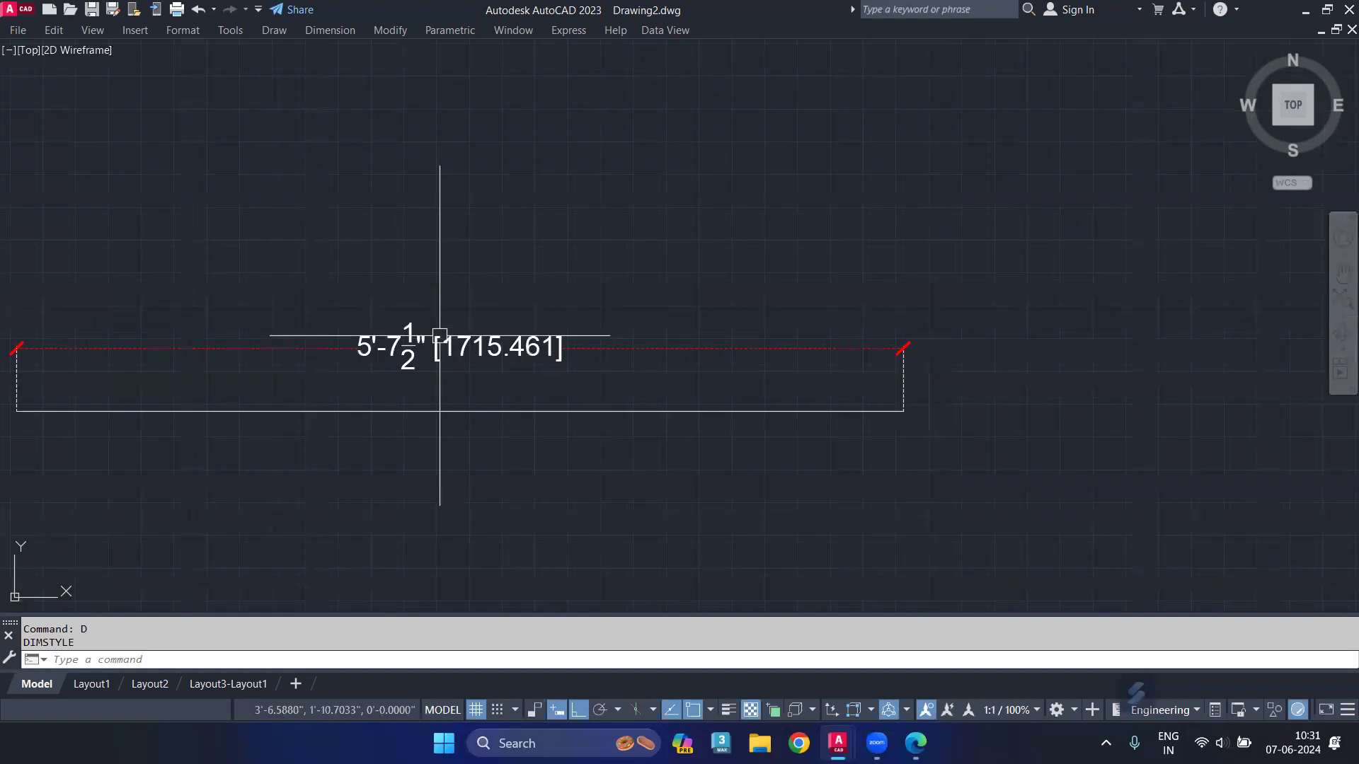
scroll(570, 369, "up", 2)
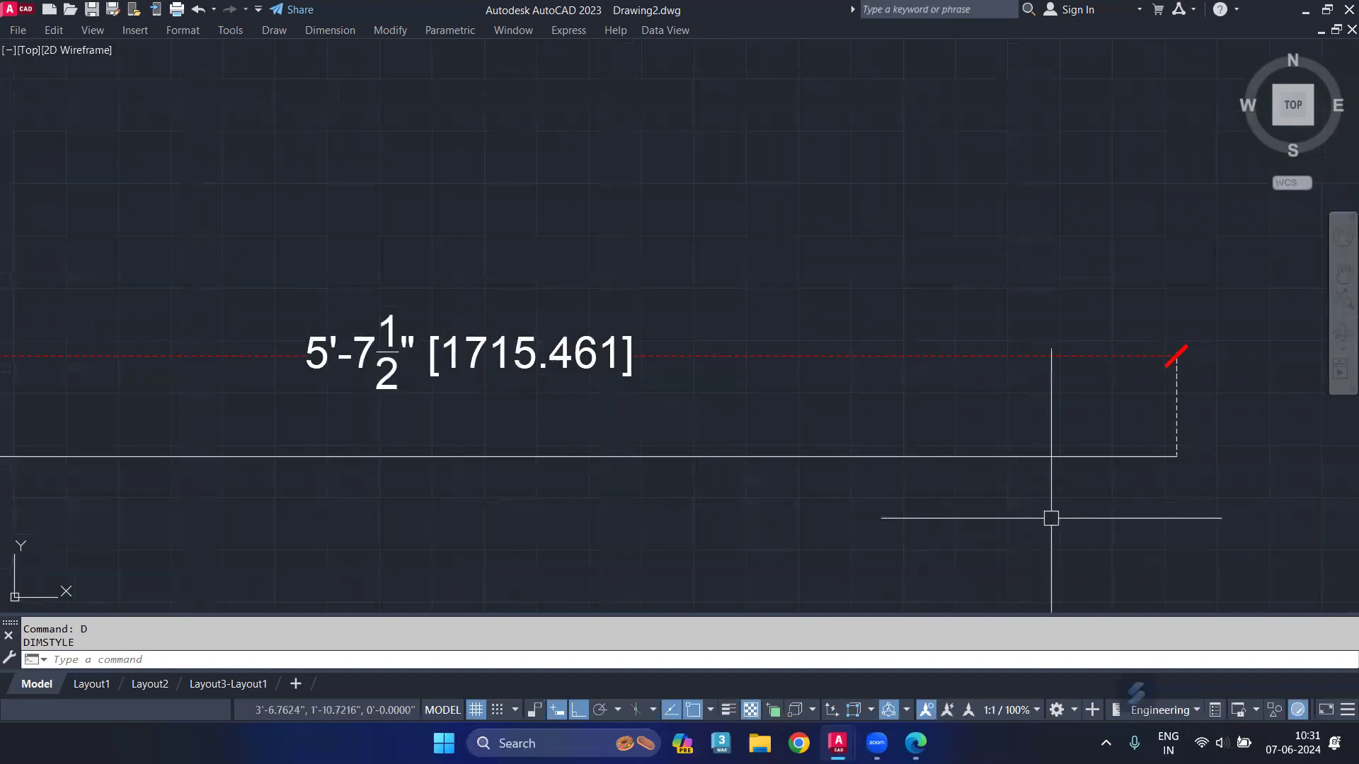
scroll(1203, 361, "up", 4)
scroll(1090, 325, "up", 2)
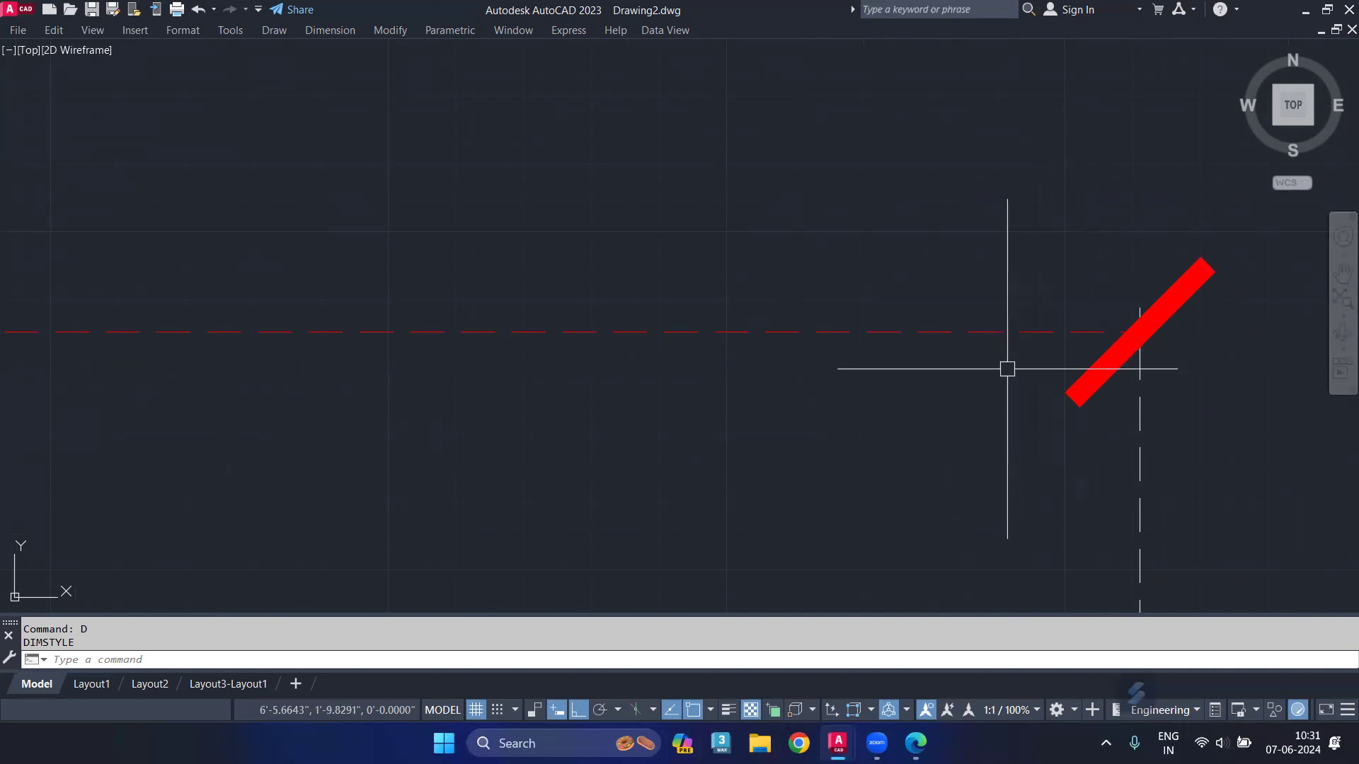
scroll(976, 350, "down", 2)
left_click(1113, 227)
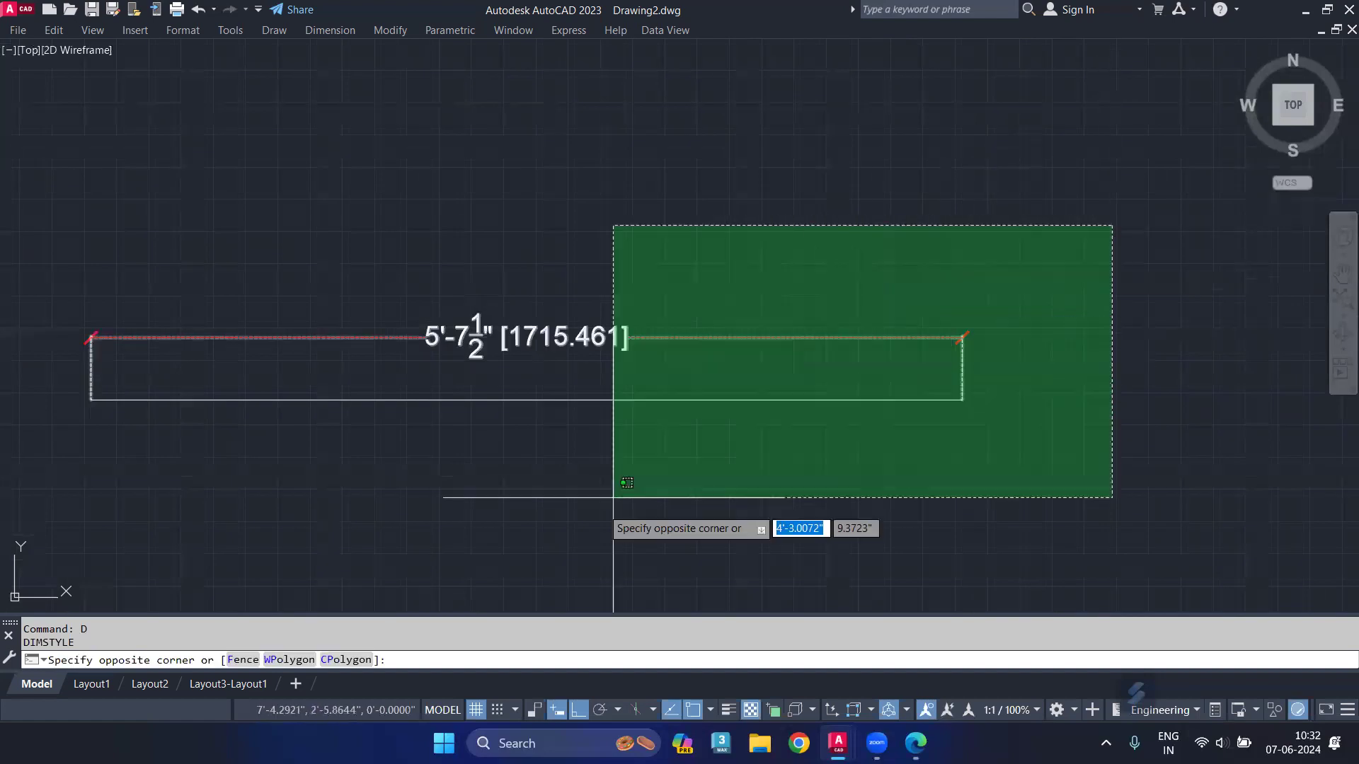
left_click(7, 478)
key("Delete")
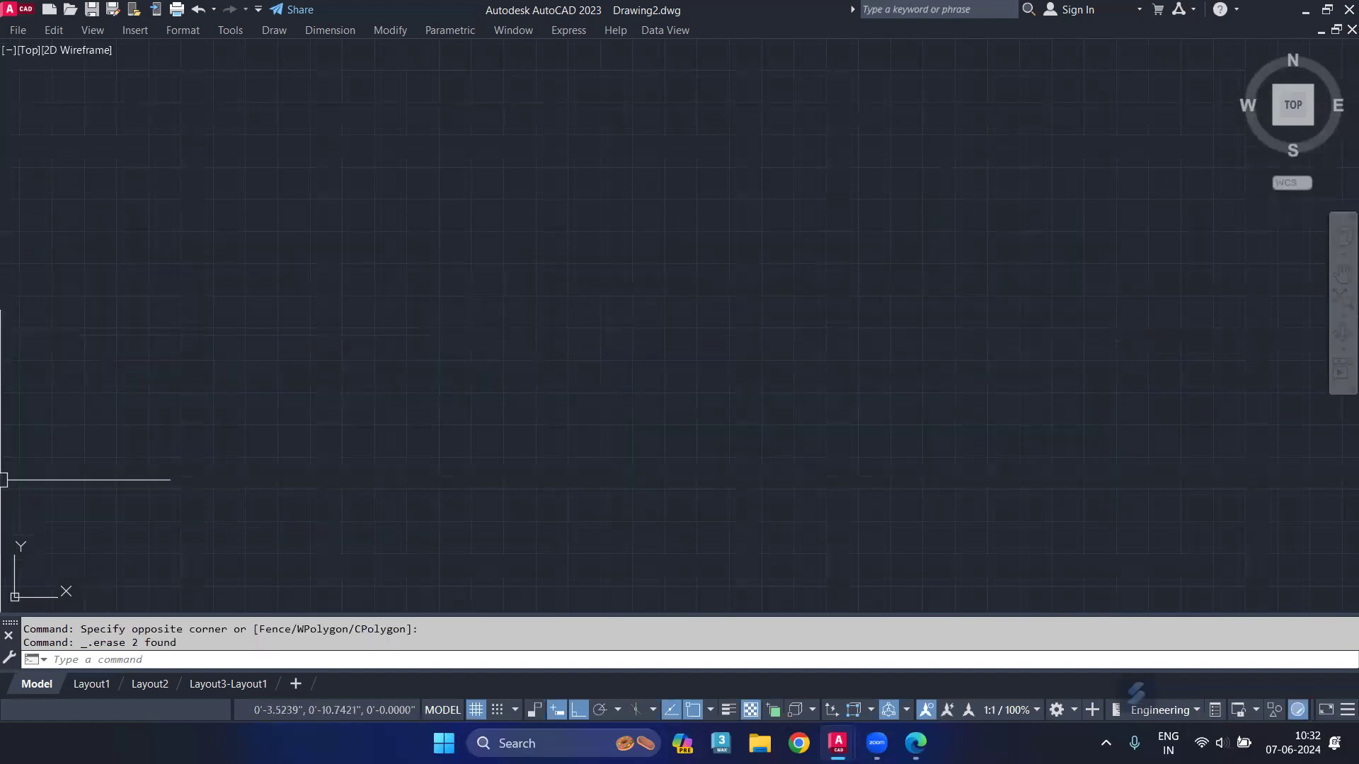
In the Google Docs command list, underline Explode and Id and make Id black.
left_click(915, 743)
scroll(470, 358, "up", 7)
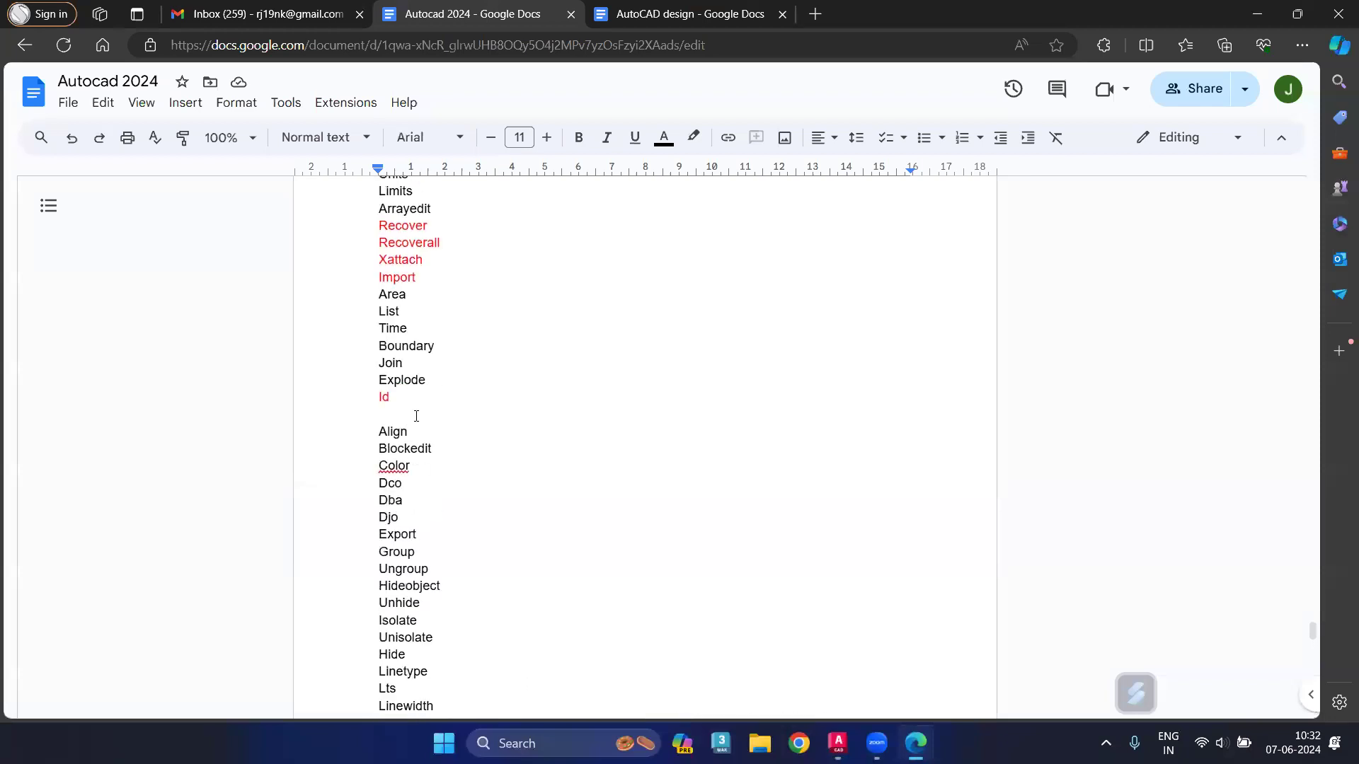
left_click_drag(417, 416, 342, 389)
left_click(635, 137)
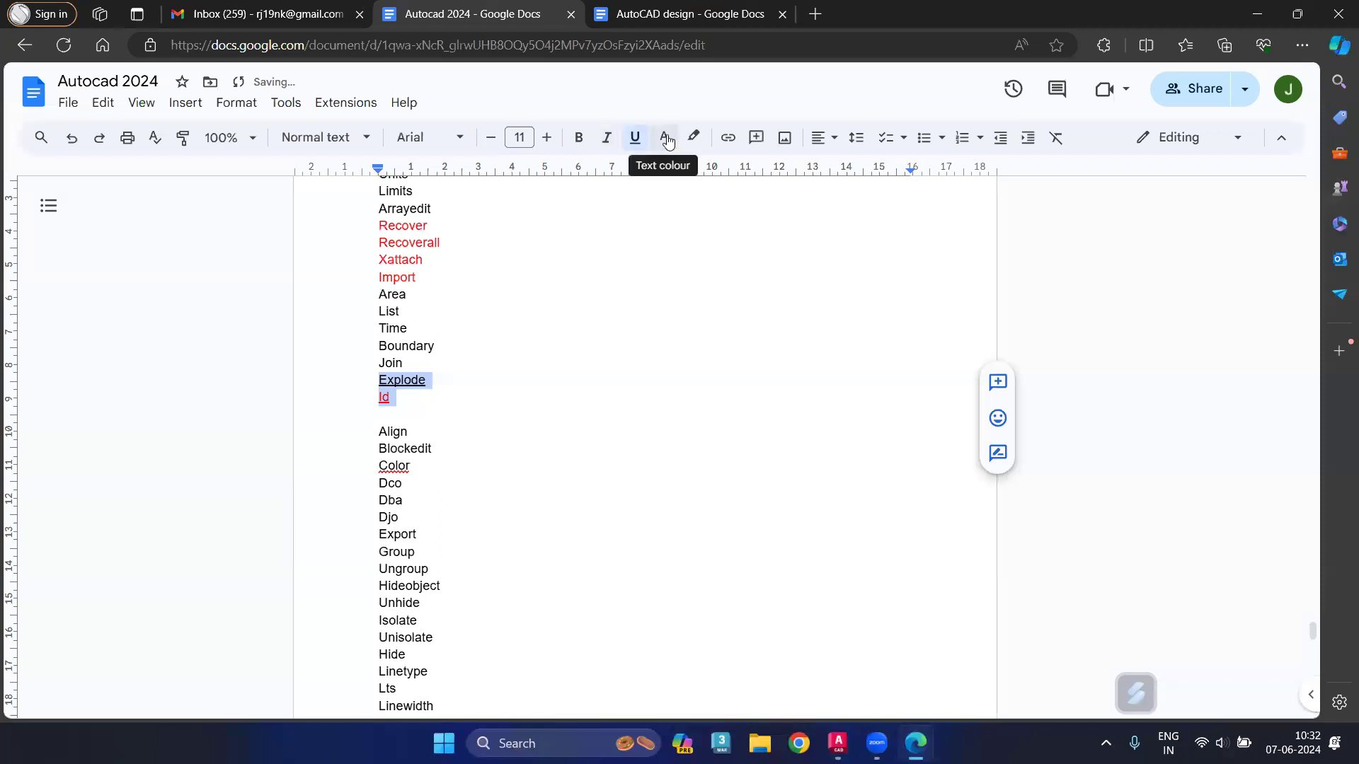
left_click(664, 138)
left_click(676, 171)
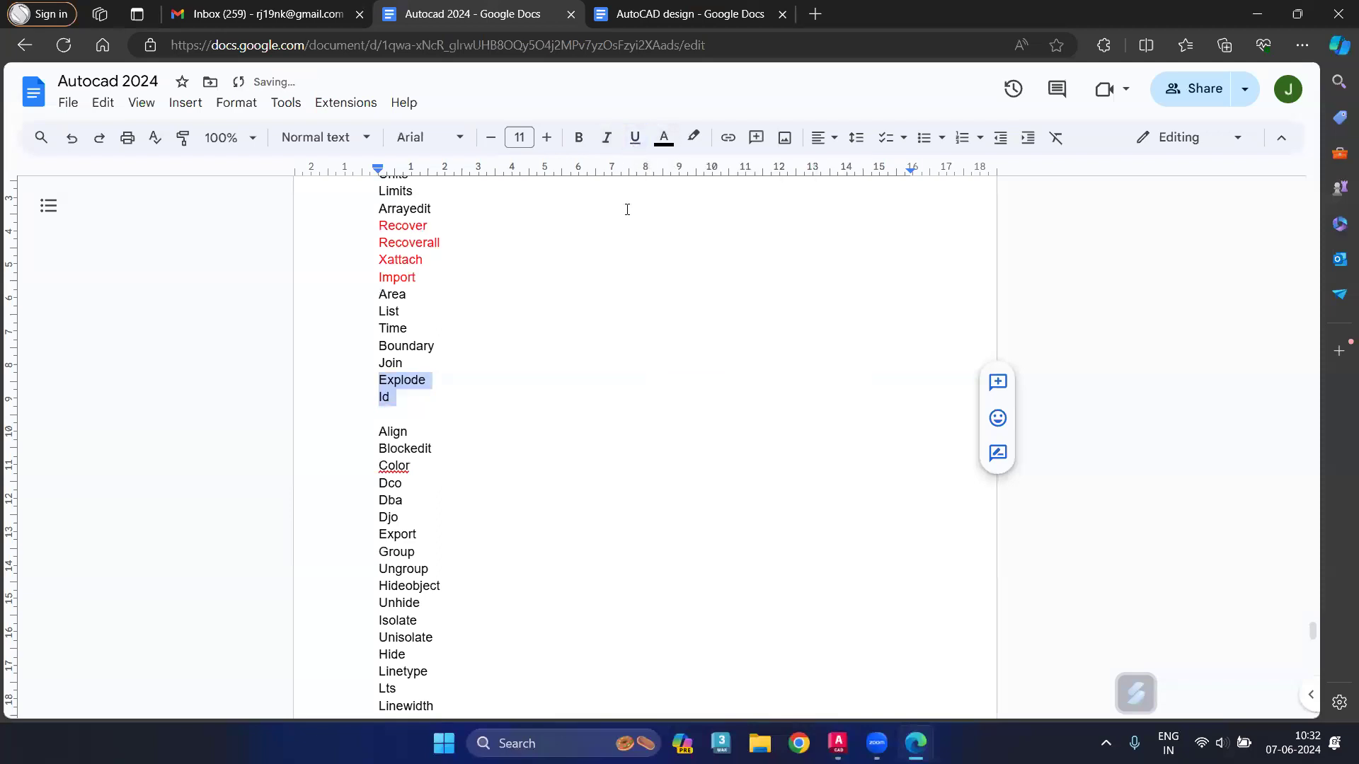
Correct the spelling of Color to Colour using the spelling suggestion.
left_click_drag(402, 485, 374, 453)
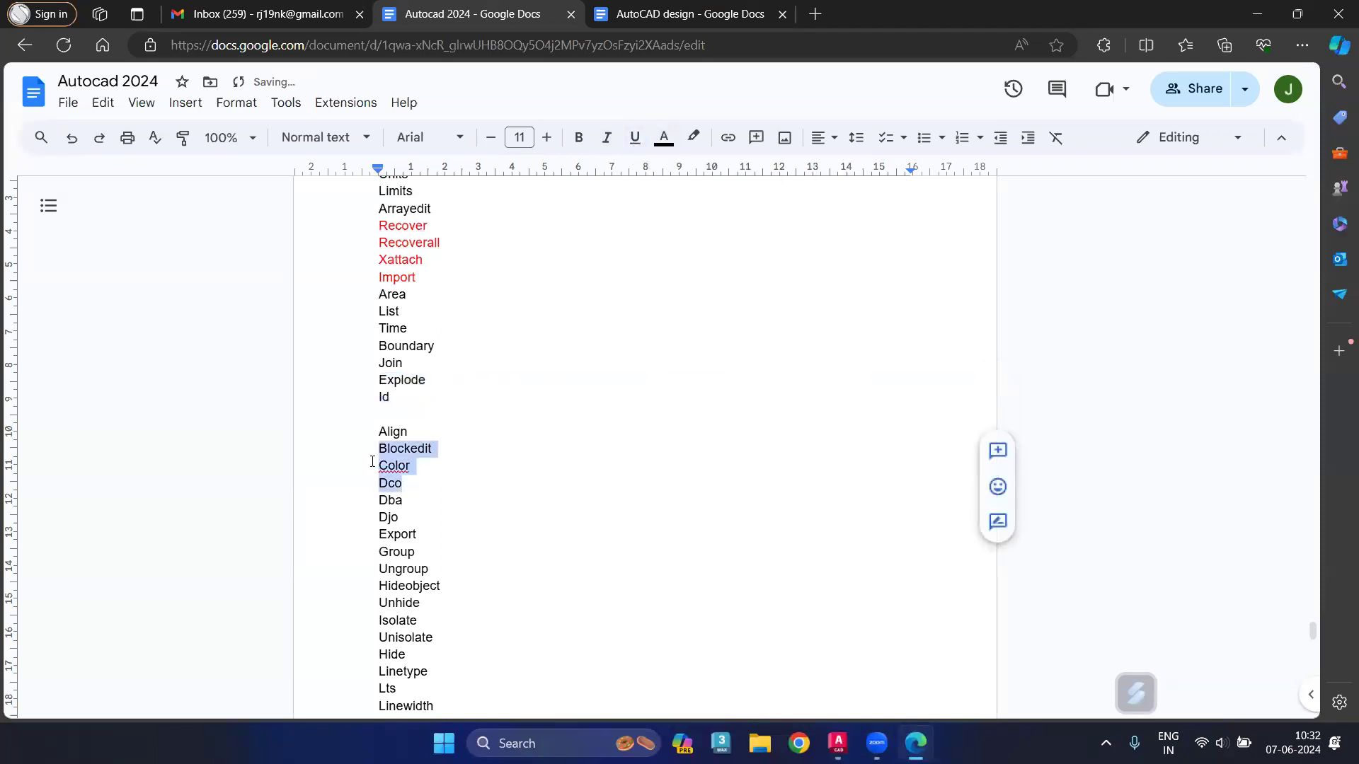
left_click(383, 470)
right_click(385, 472)
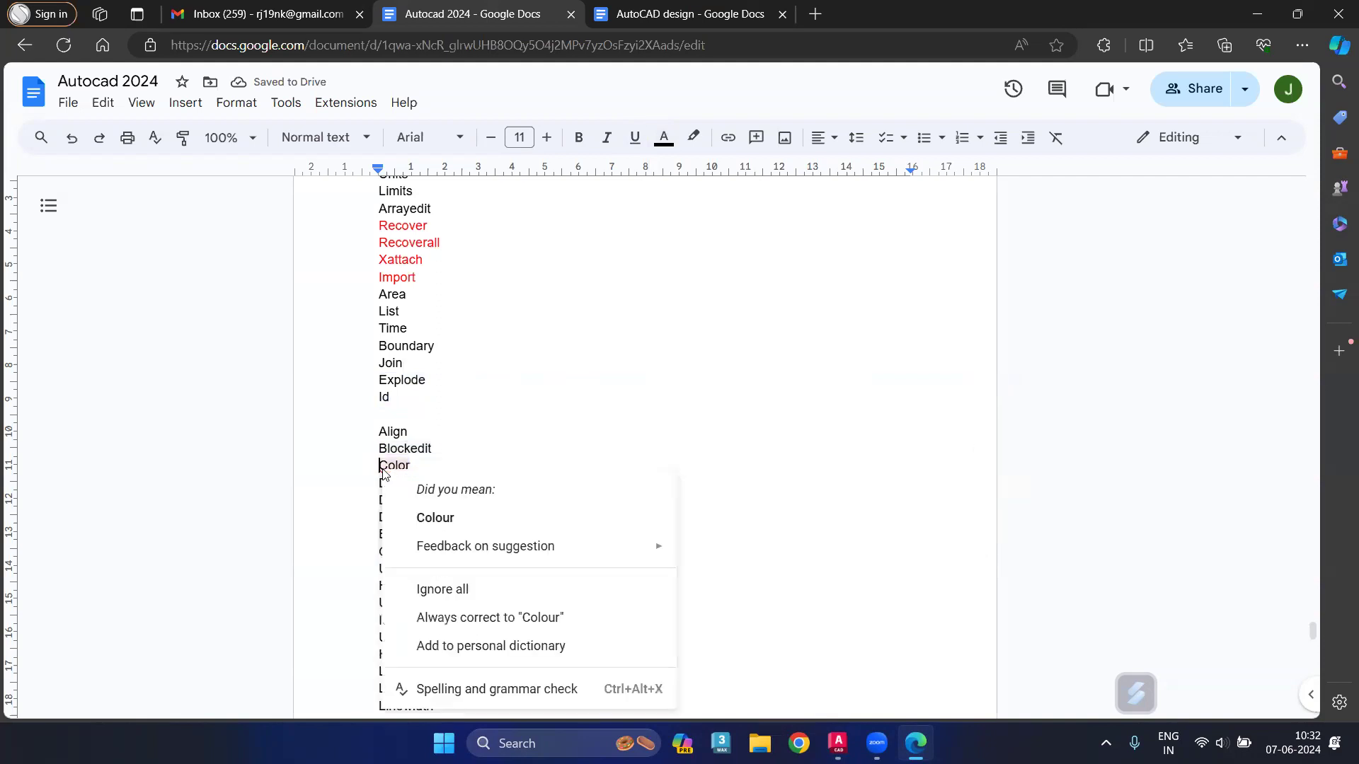
left_click(428, 519)
Scroll through the layer commands, then return to the Drawing2 window in AutoCAD.
scroll(449, 439, "down", 1)
scroll(458, 452, "down", 5)
scroll(458, 452, "up", 3)
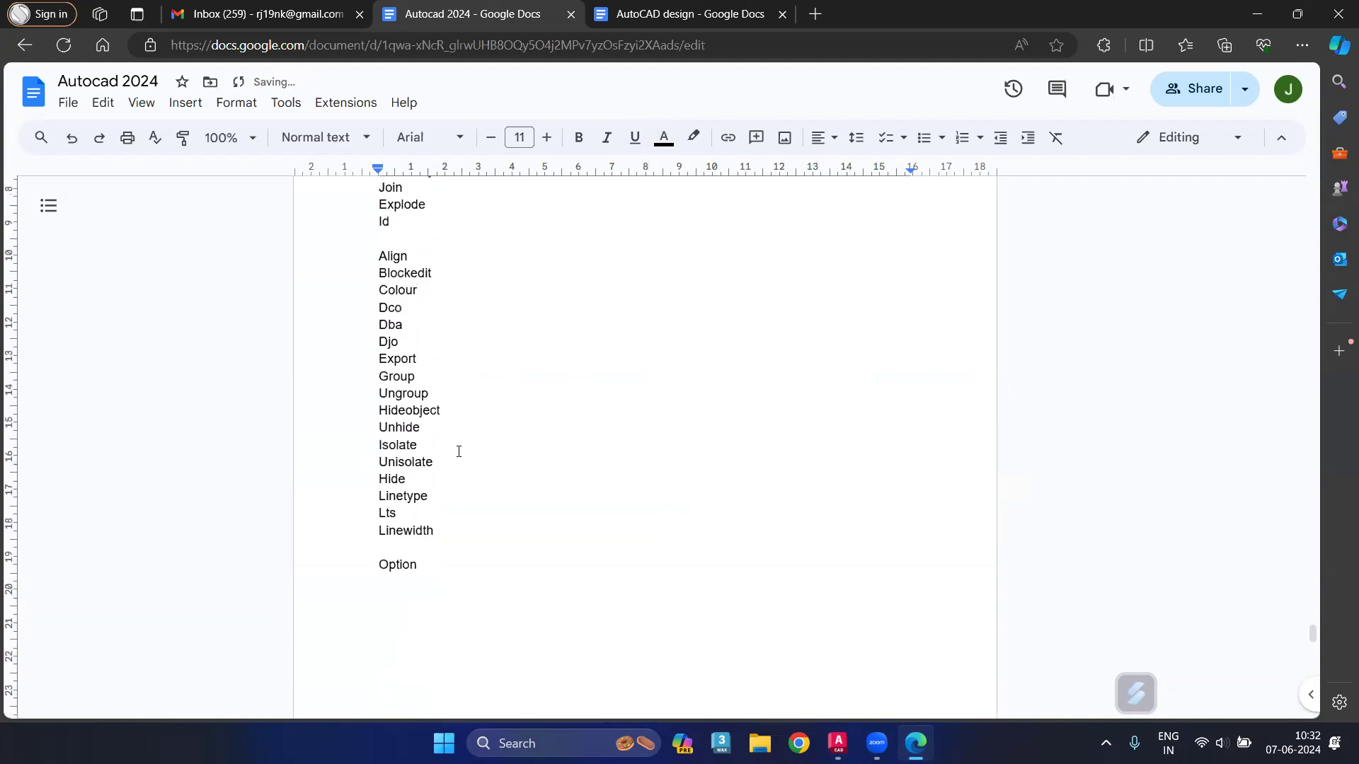
scroll(464, 446, "up", 4)
scroll(464, 446, "up", 1)
scroll(464, 445, "up", 4)
scroll(465, 446, "up", 4)
scroll(465, 446, "up", 4)
scroll(465, 446, "up", 6)
scroll(465, 446, "up", 6)
scroll(465, 445, "up", 6)
scroll(464, 446, "up", 2)
scroll(464, 446, "down", 4)
scroll(464, 446, "down", 10)
scroll(465, 445, "down", 2)
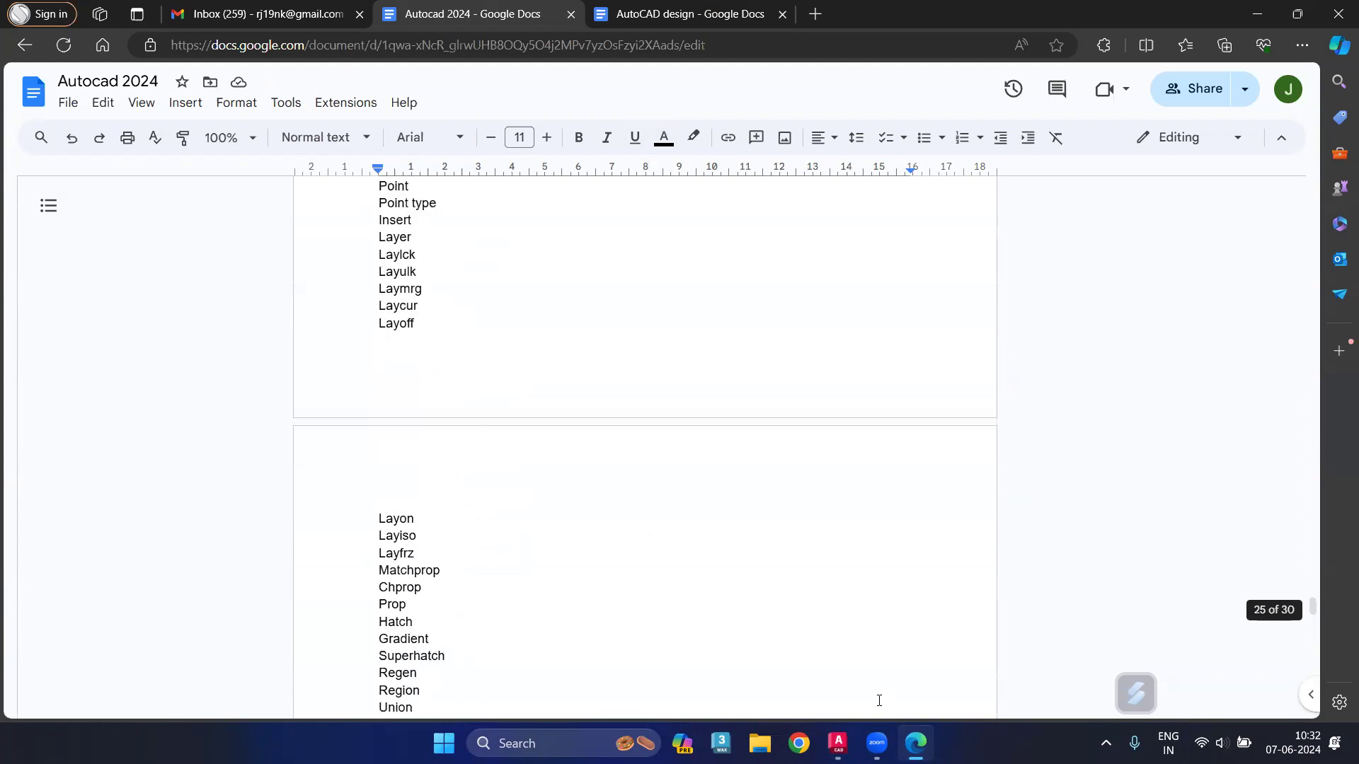
left_click(741, 651)
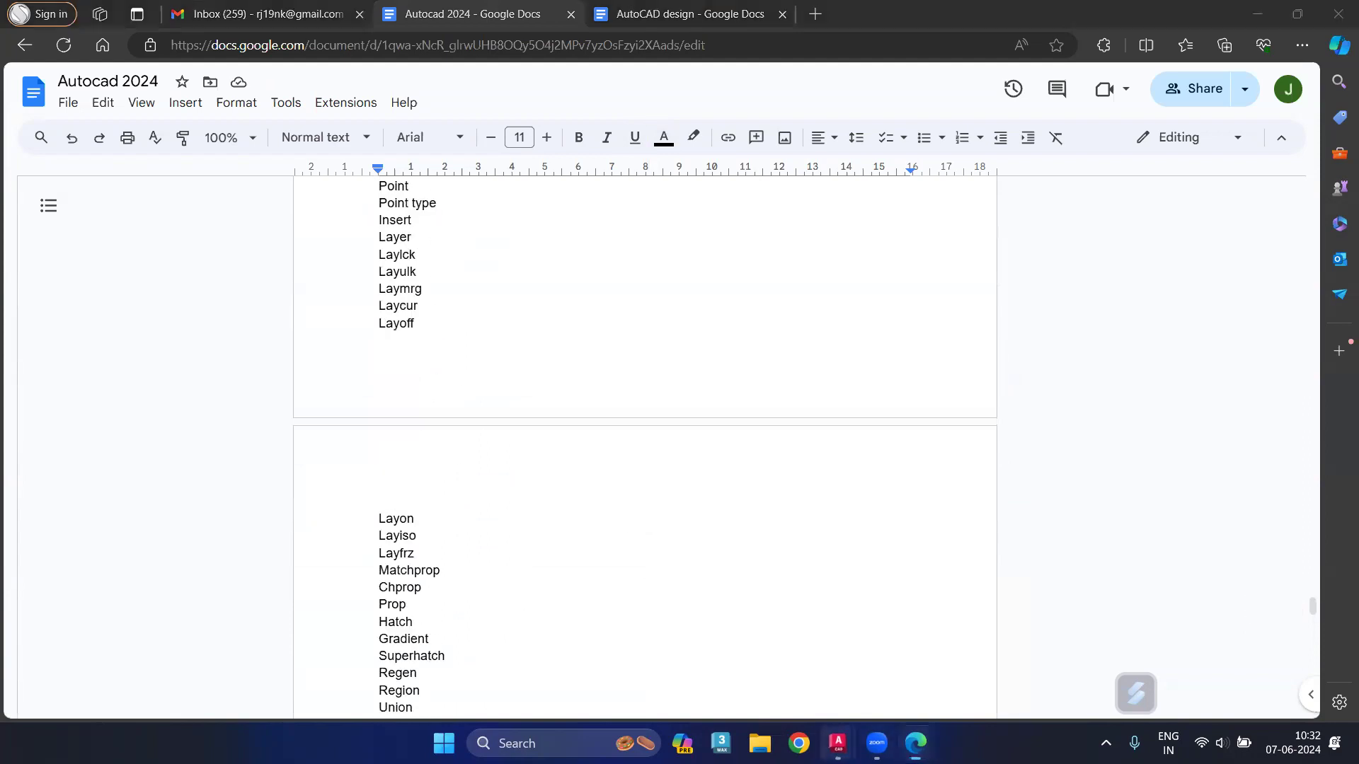
mouse_move(836, 743)
left_click(859, 665)
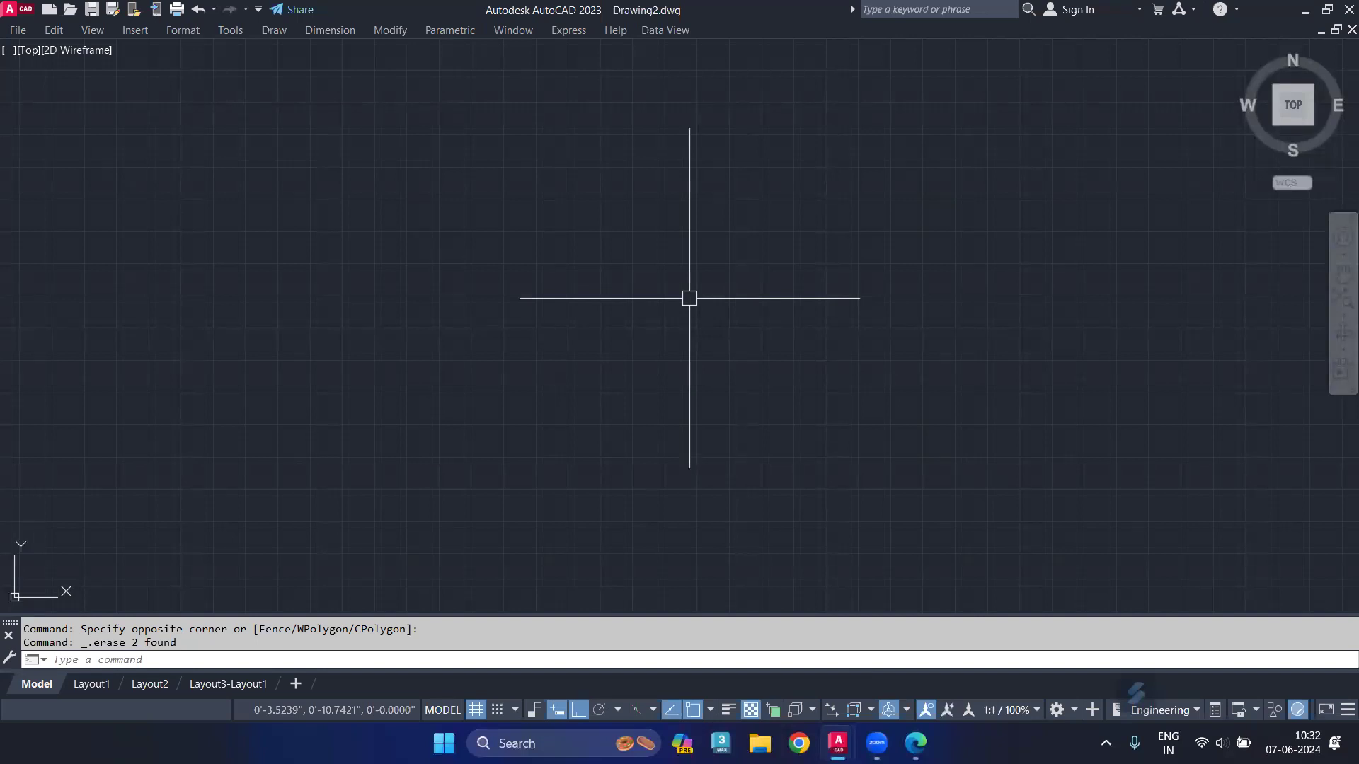
Import Drawing1-Layout2.pdf from the Desktop with IMP, keeping Create object layers.
type("im")
key("Escape")
type("imp")
key("Return")
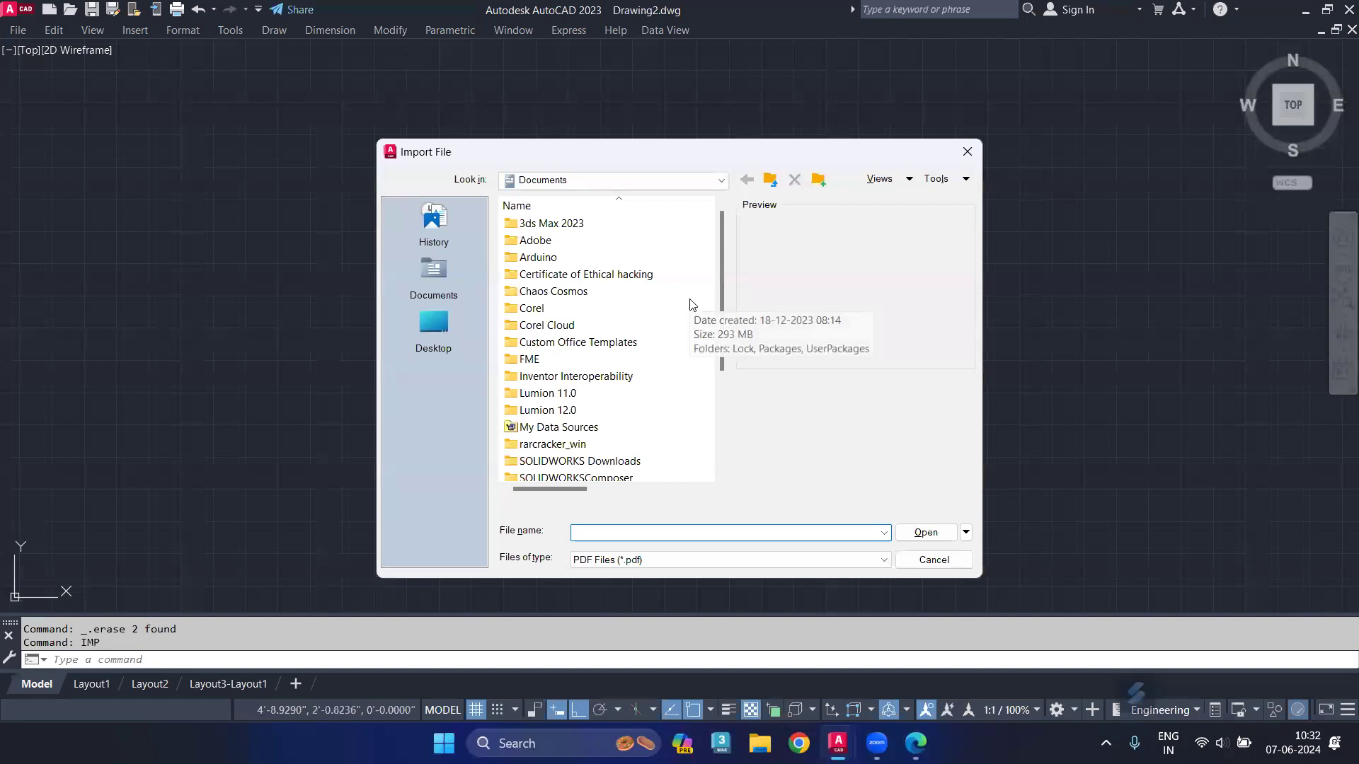
left_click(434, 333)
scroll(542, 411, "down", 2)
scroll(543, 410, "down", 1)
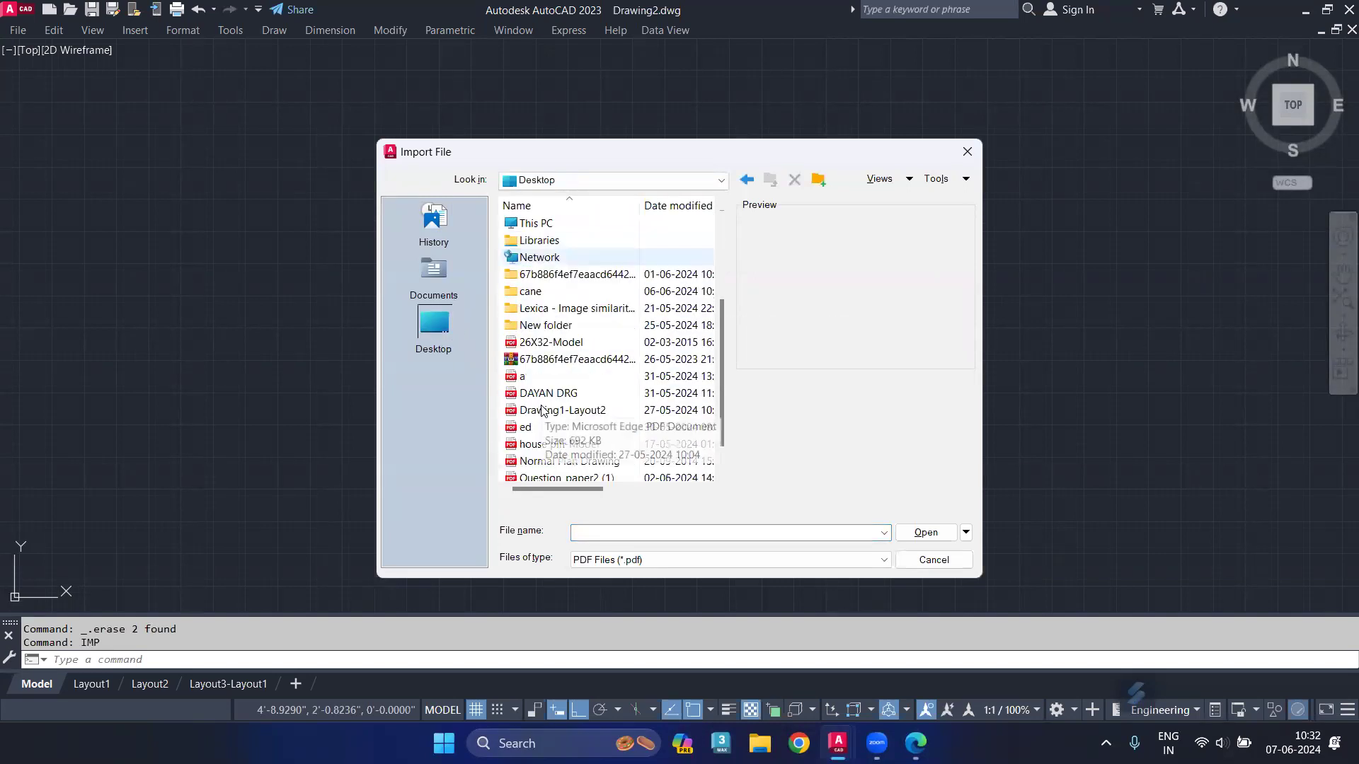
scroll(543, 411, "down", 1)
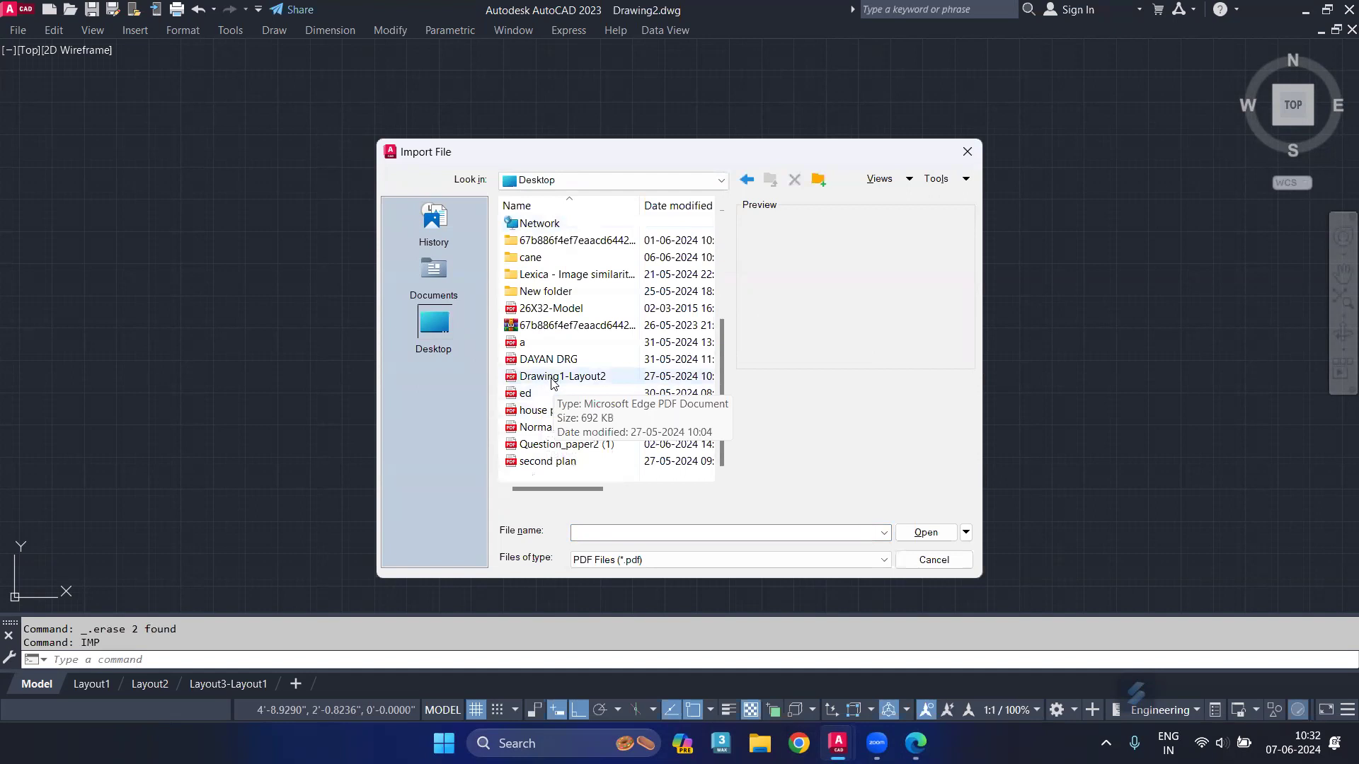
left_click(552, 381)
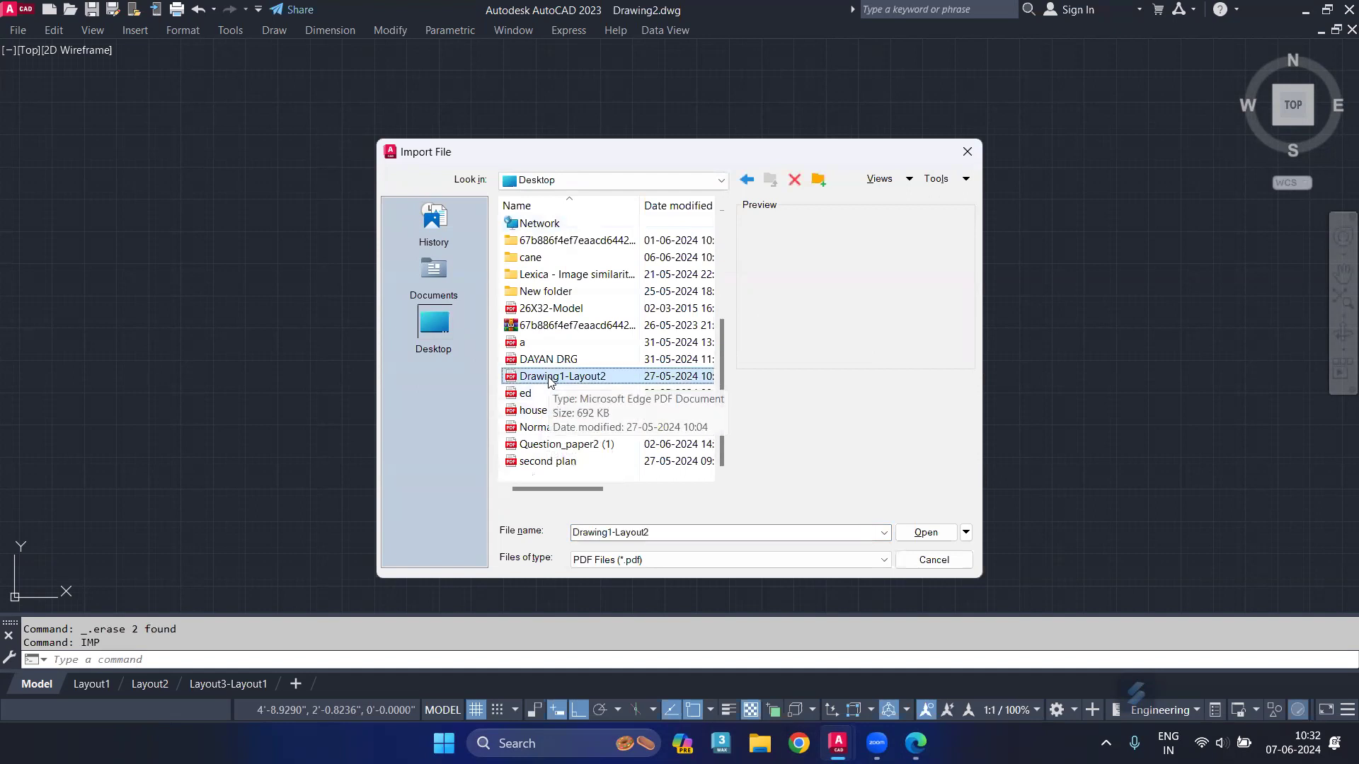
left_click(913, 533)
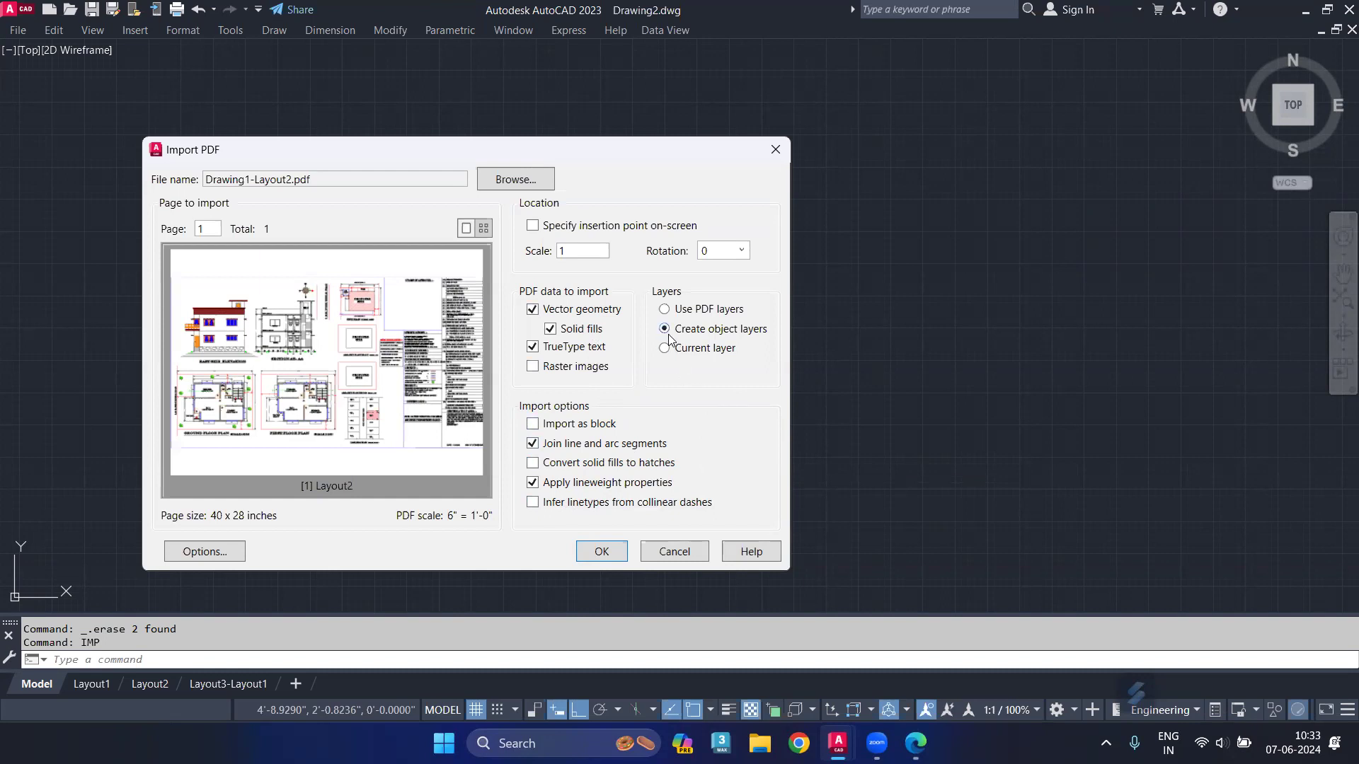
left_click(595, 551)
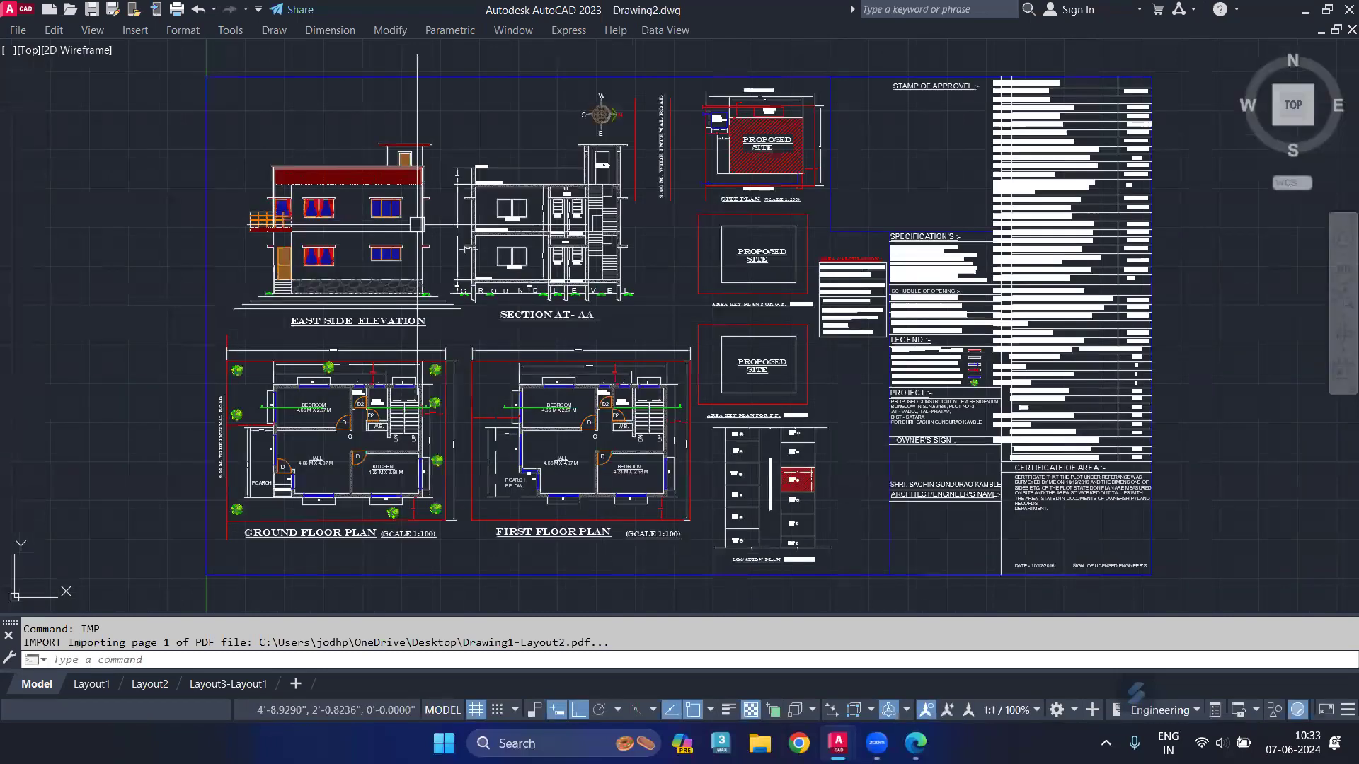
Erase the imported sheet's outer frame and the title-block text and tables.
scroll(401, 182, "up", 2)
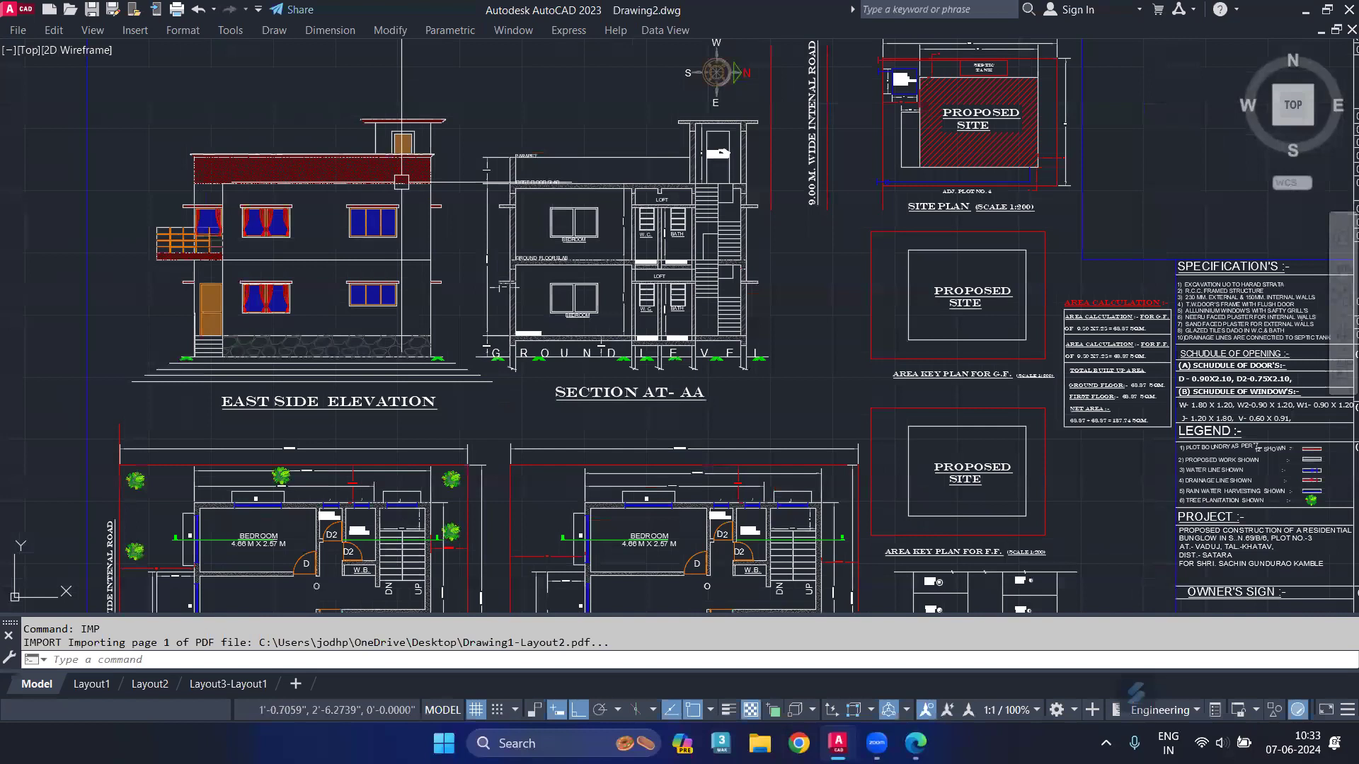
scroll(401, 182, "down", 4)
middle_click_drag(401, 182, 448, 184)
left_click(637, 220)
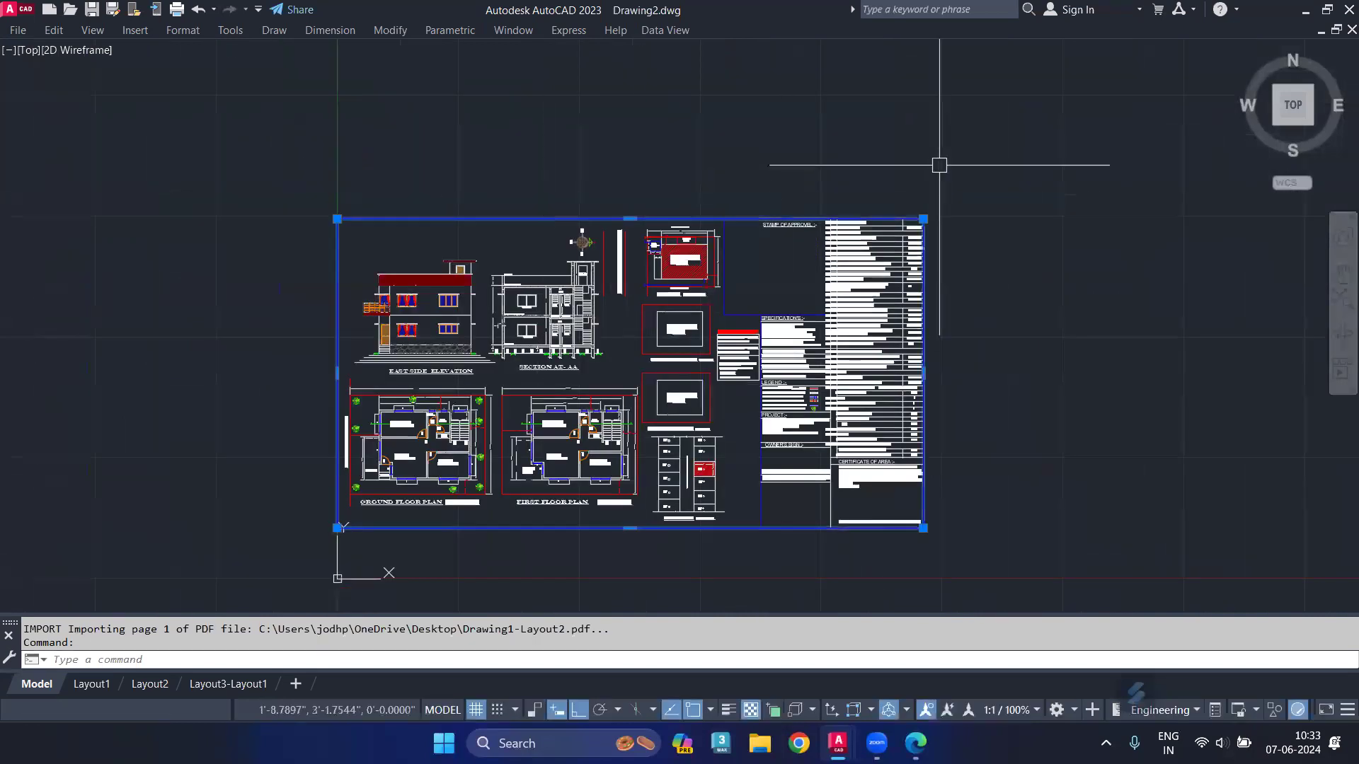
key("Delete")
left_click(1001, 149)
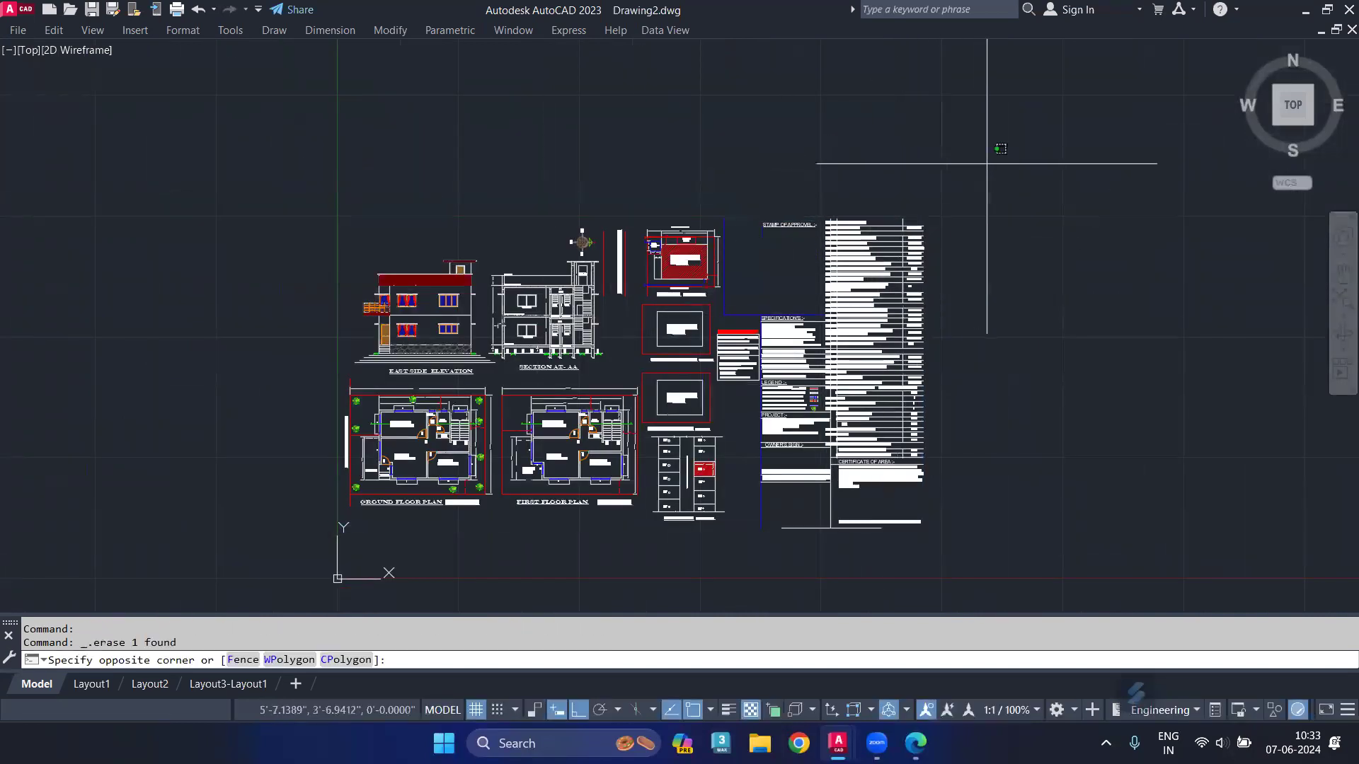
left_click(733, 588)
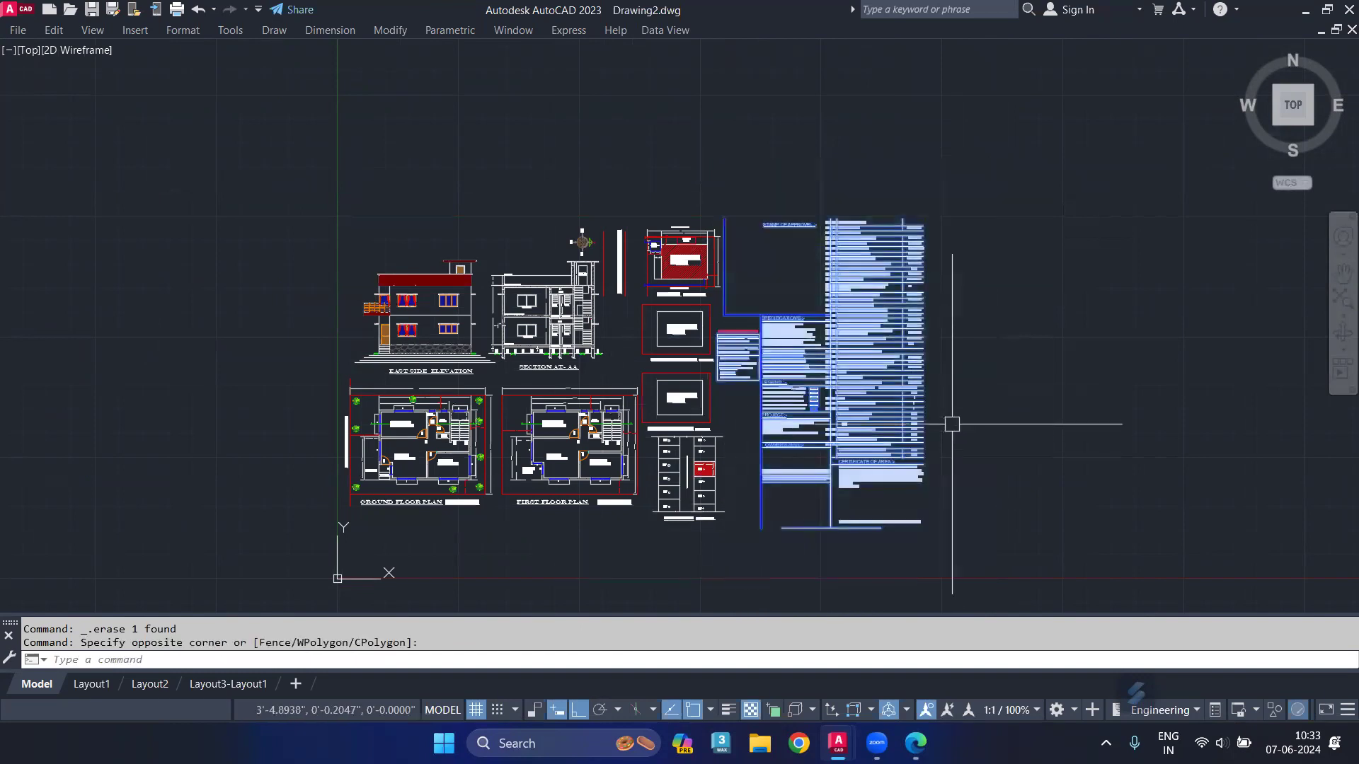
key("Delete")
Zoom around the house drawings, briefly opening and closing the GROUND LEVEL text.
scroll(586, 358, "up", 2)
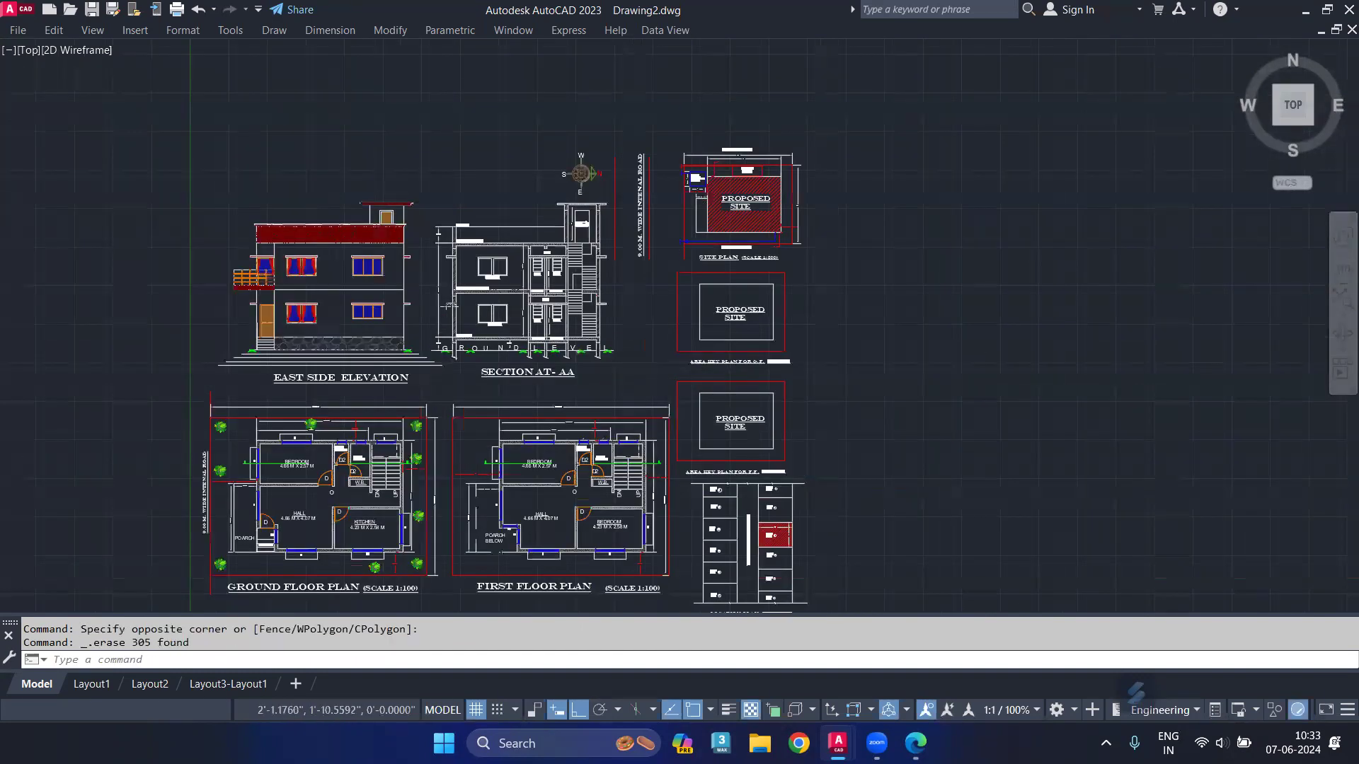
scroll(354, 332, "up", 4)
scroll(691, 390, "up", 5)
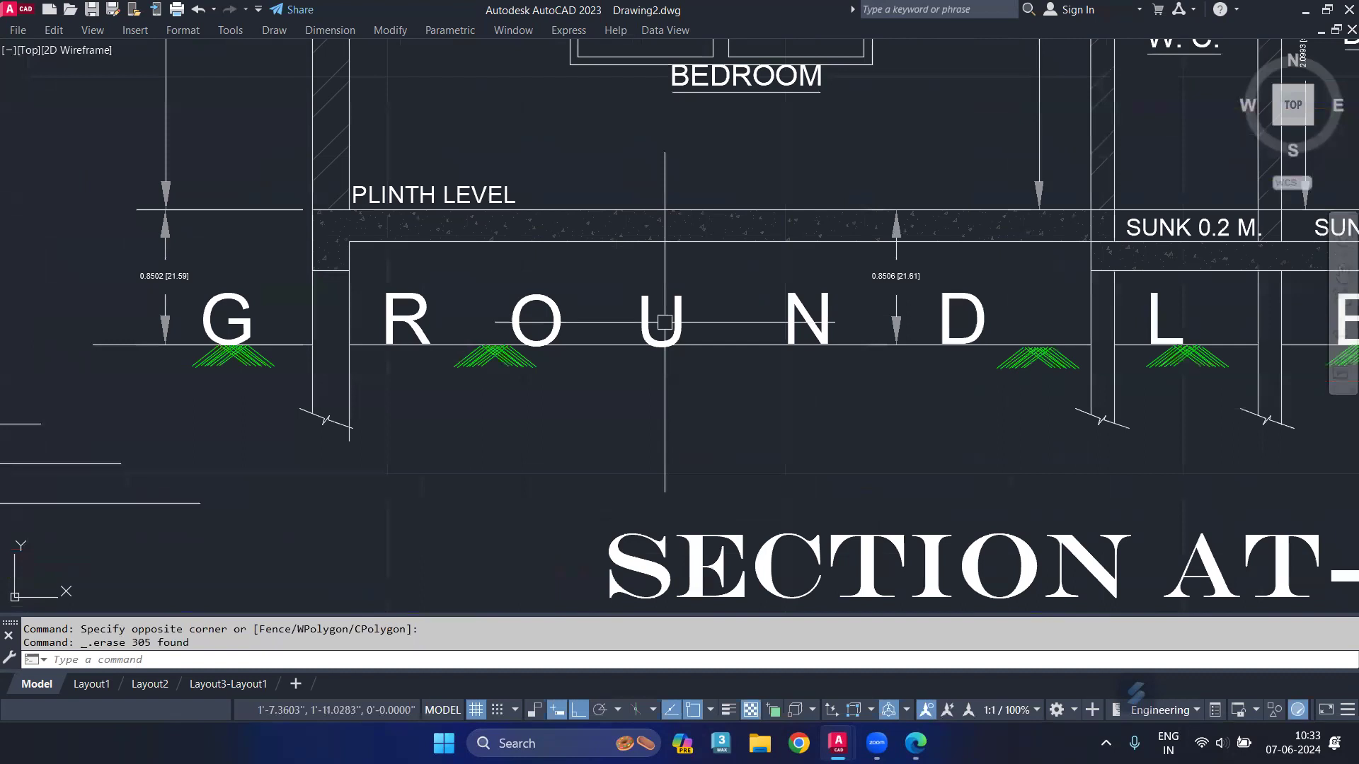
double_click(660, 322)
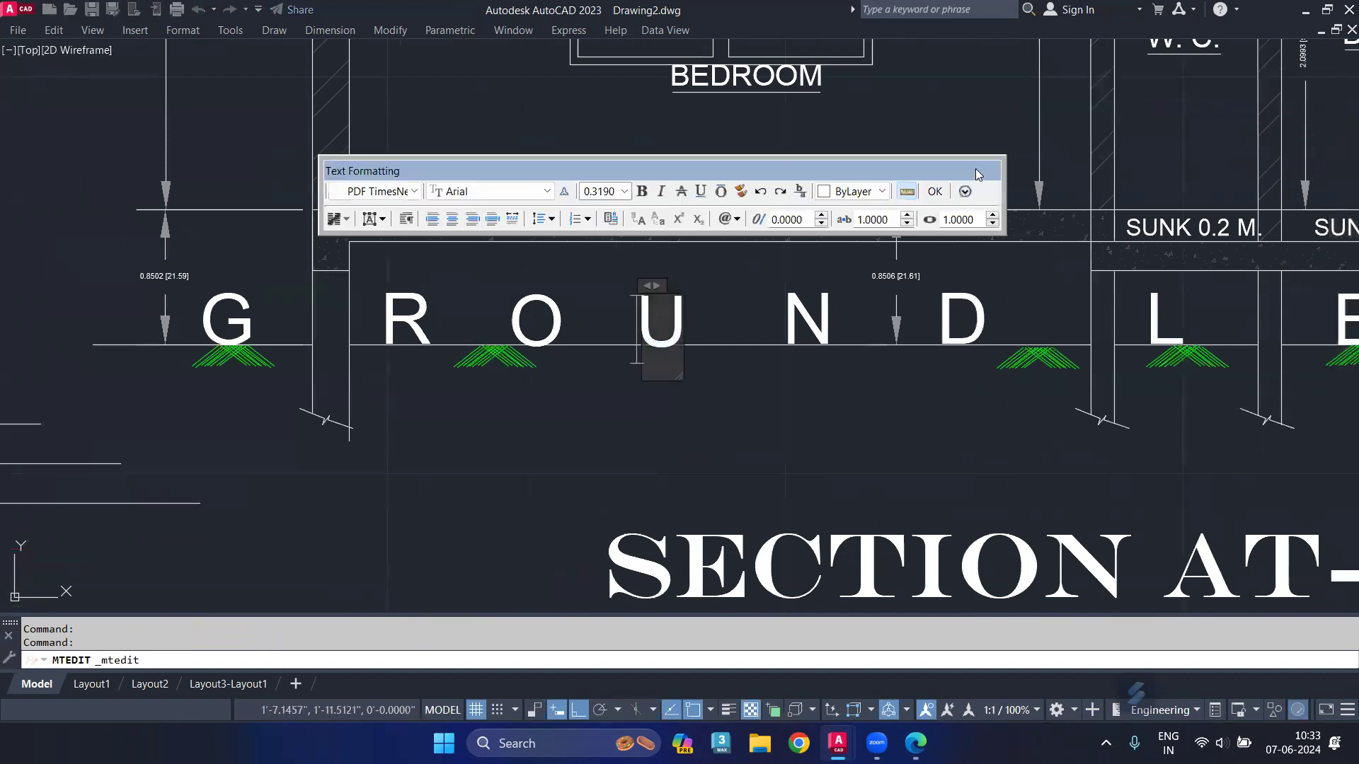
left_click(934, 191)
scroll(727, 382, "down", 2)
scroll(726, 387, "down", 4)
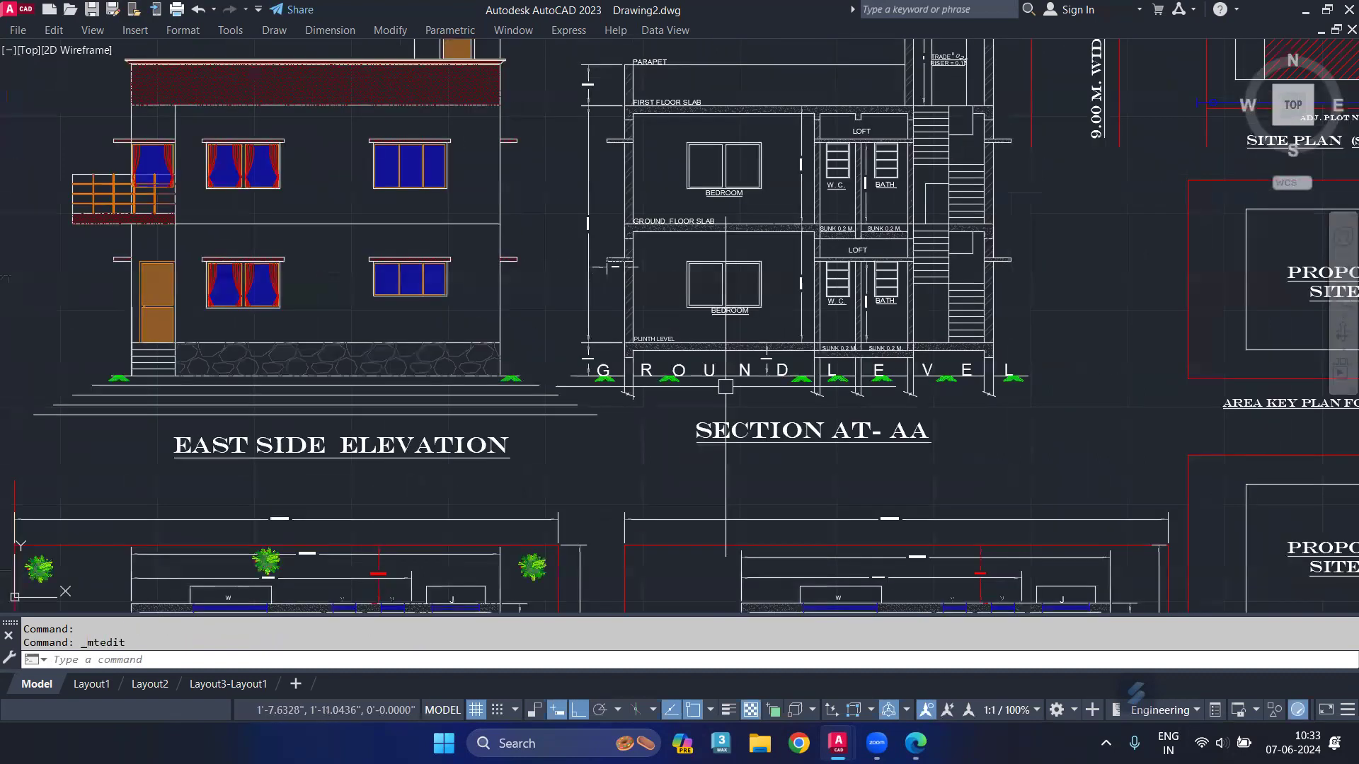
scroll(725, 386, "down", 2)
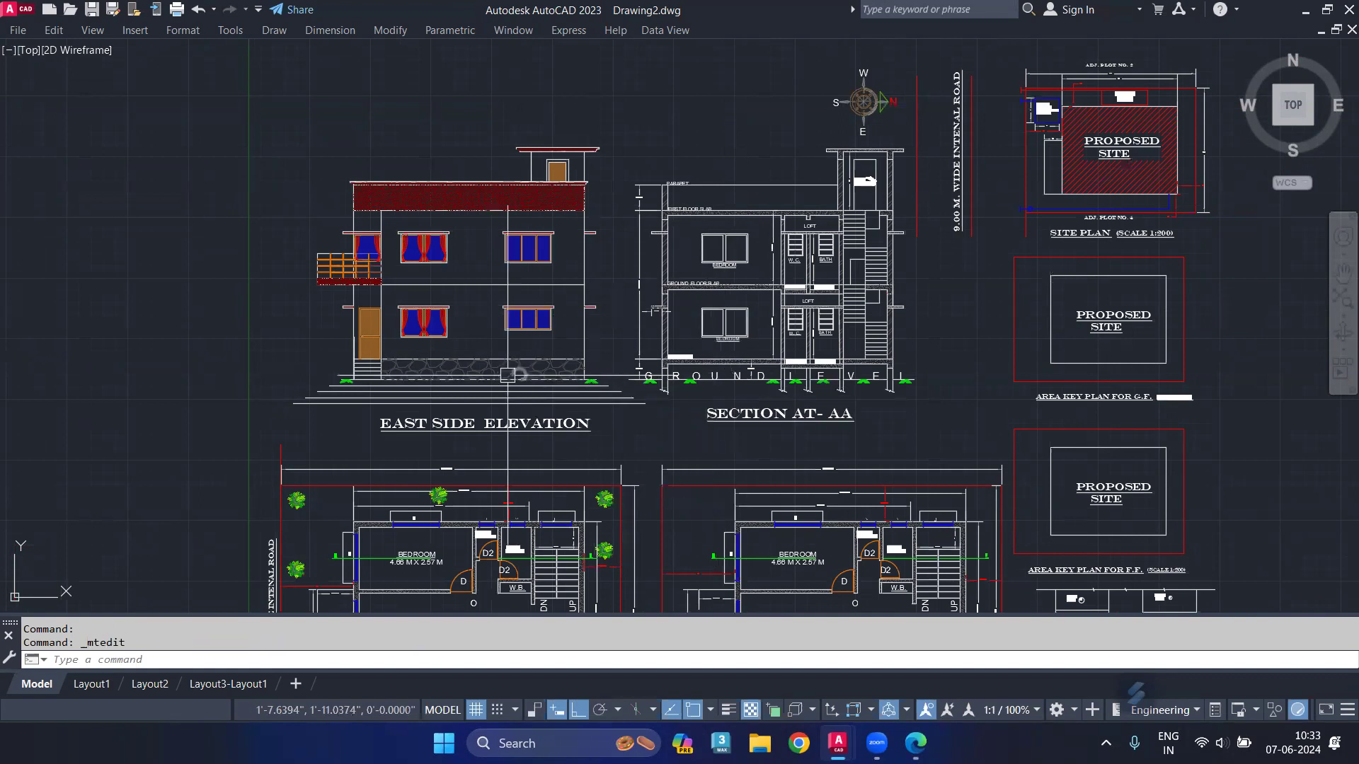
scroll(513, 324, "up", 2)
scroll(513, 324, "up", 4)
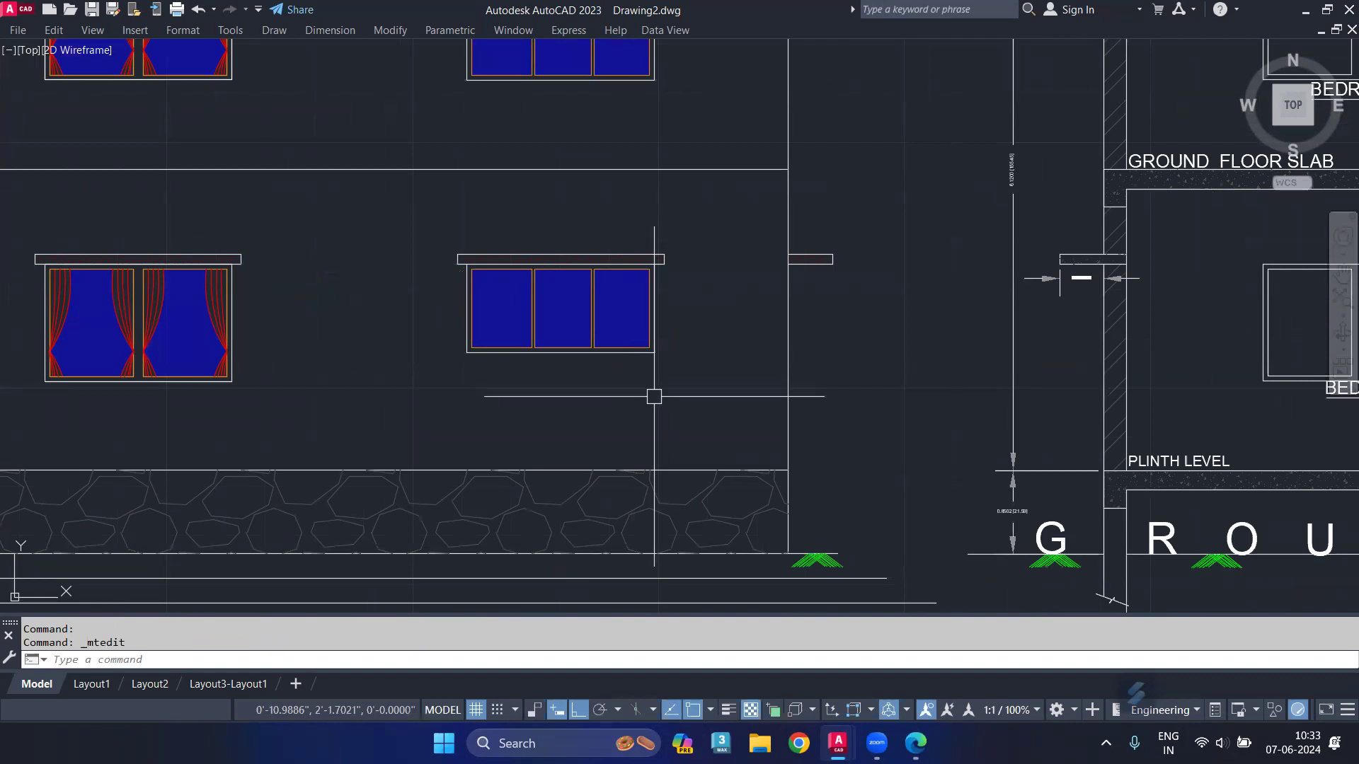
scroll(654, 396, "down", 5)
scroll(653, 305, "down", 7)
scroll(948, 328, "down", 2)
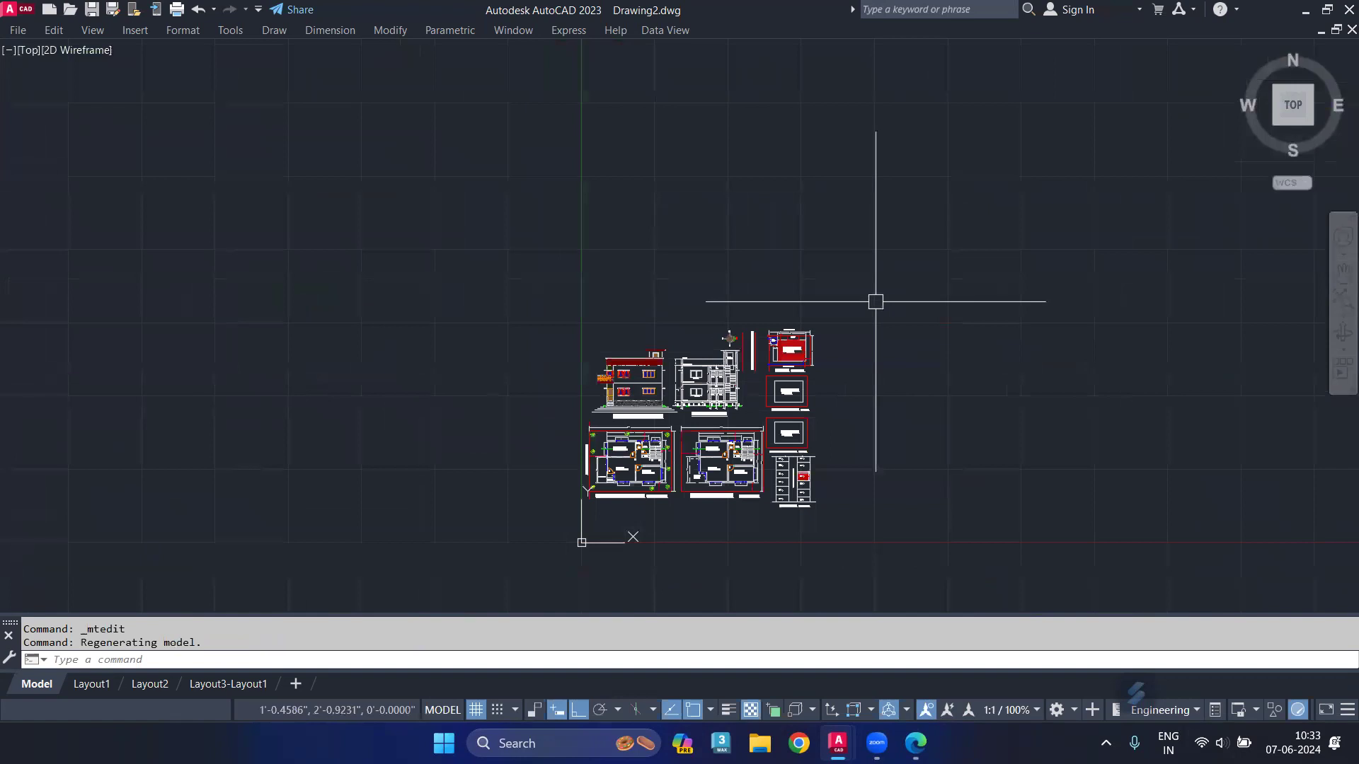
type("EXP")
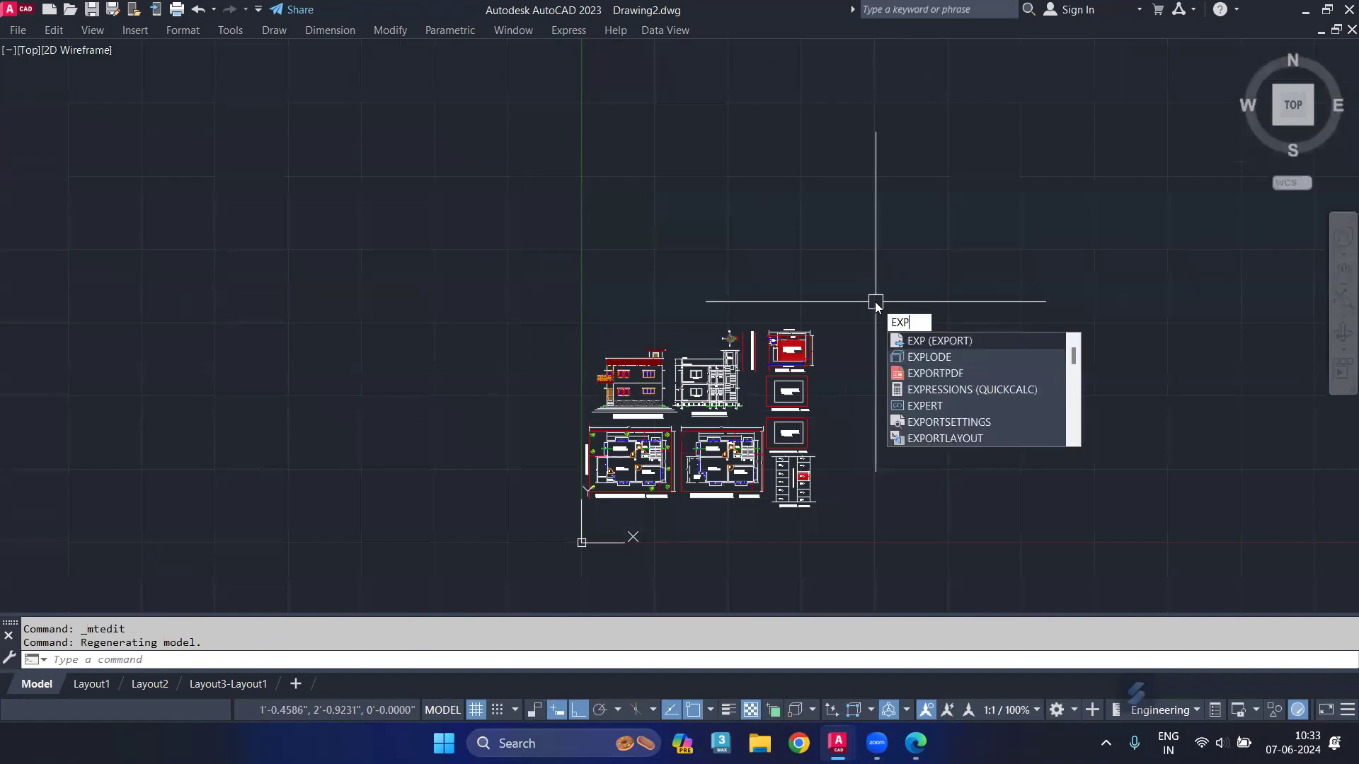
left_click(951, 344)
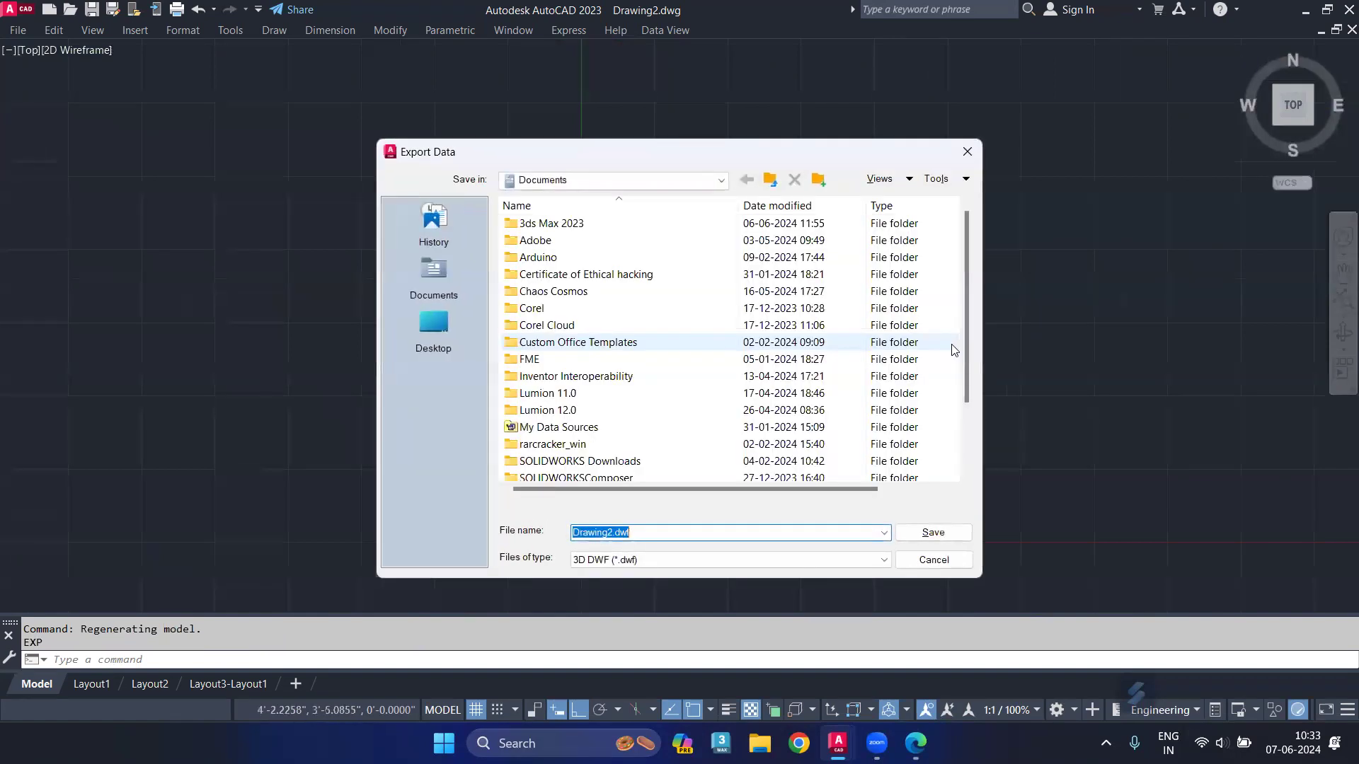
left_click(796, 558)
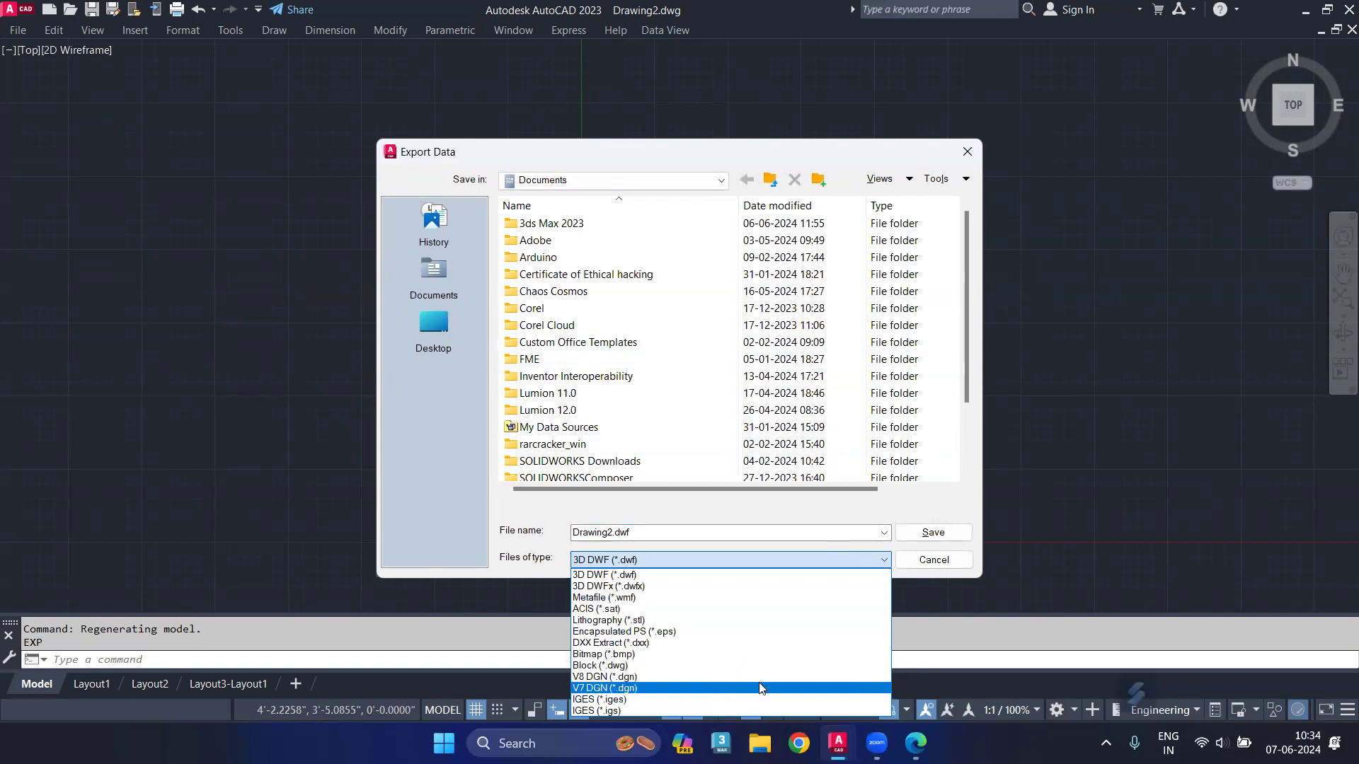
left_click(745, 610)
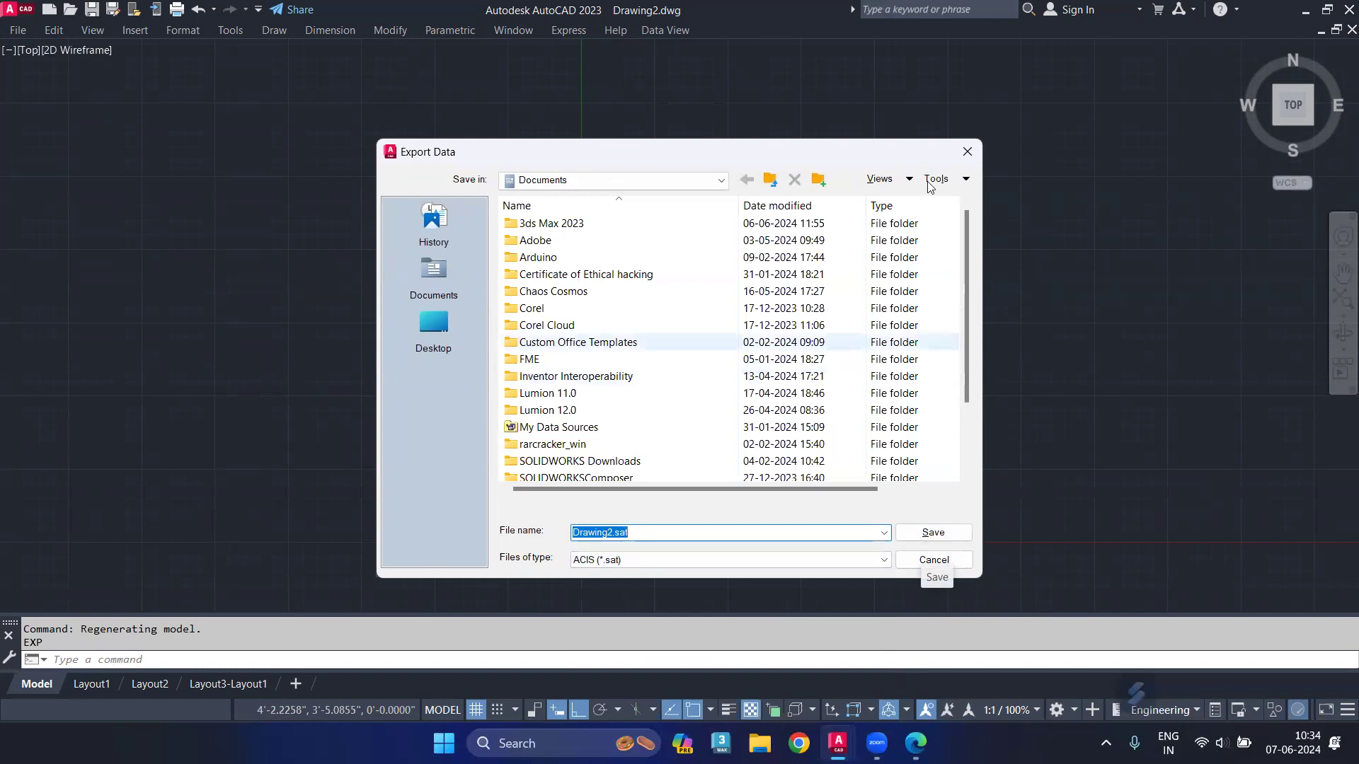
left_click(967, 152)
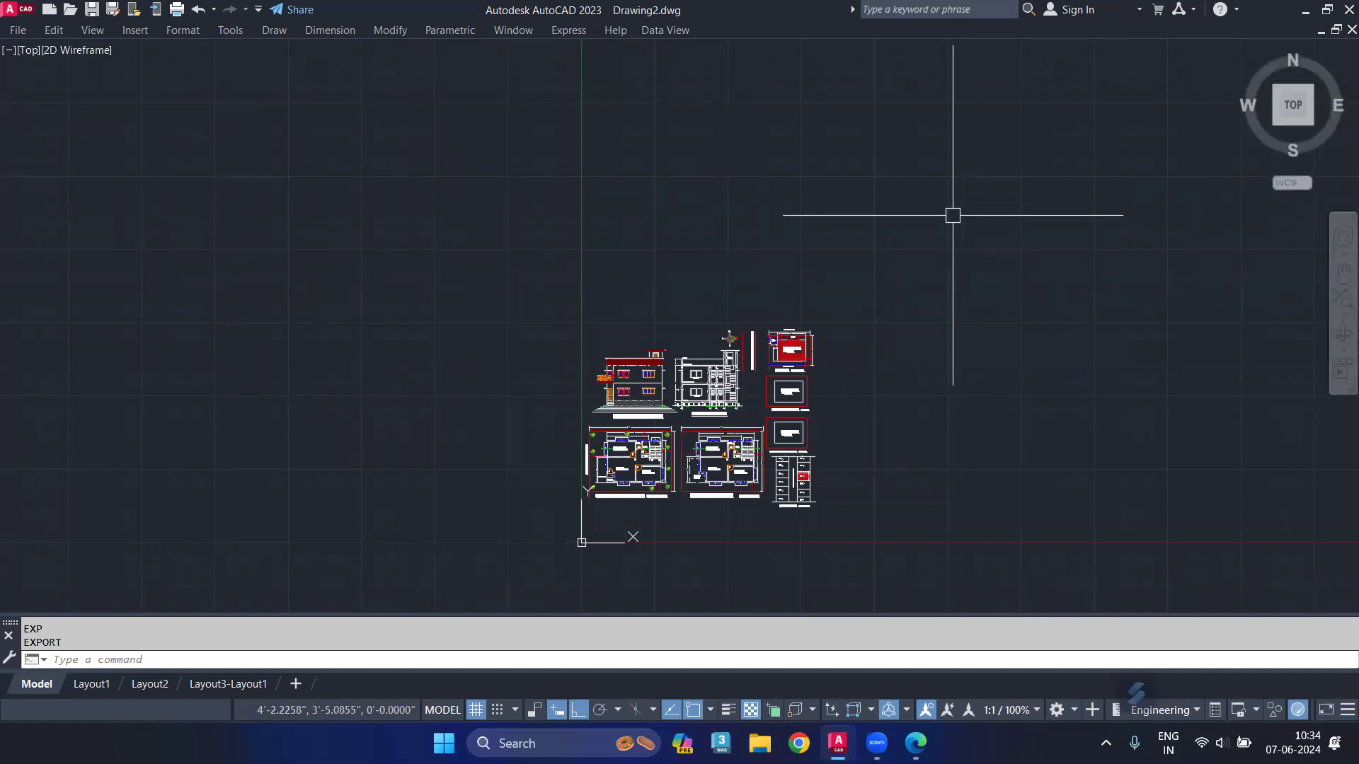
Attach fffff.dwg from the Desktop as an external reference with XATTACH.
type("XATTACH")
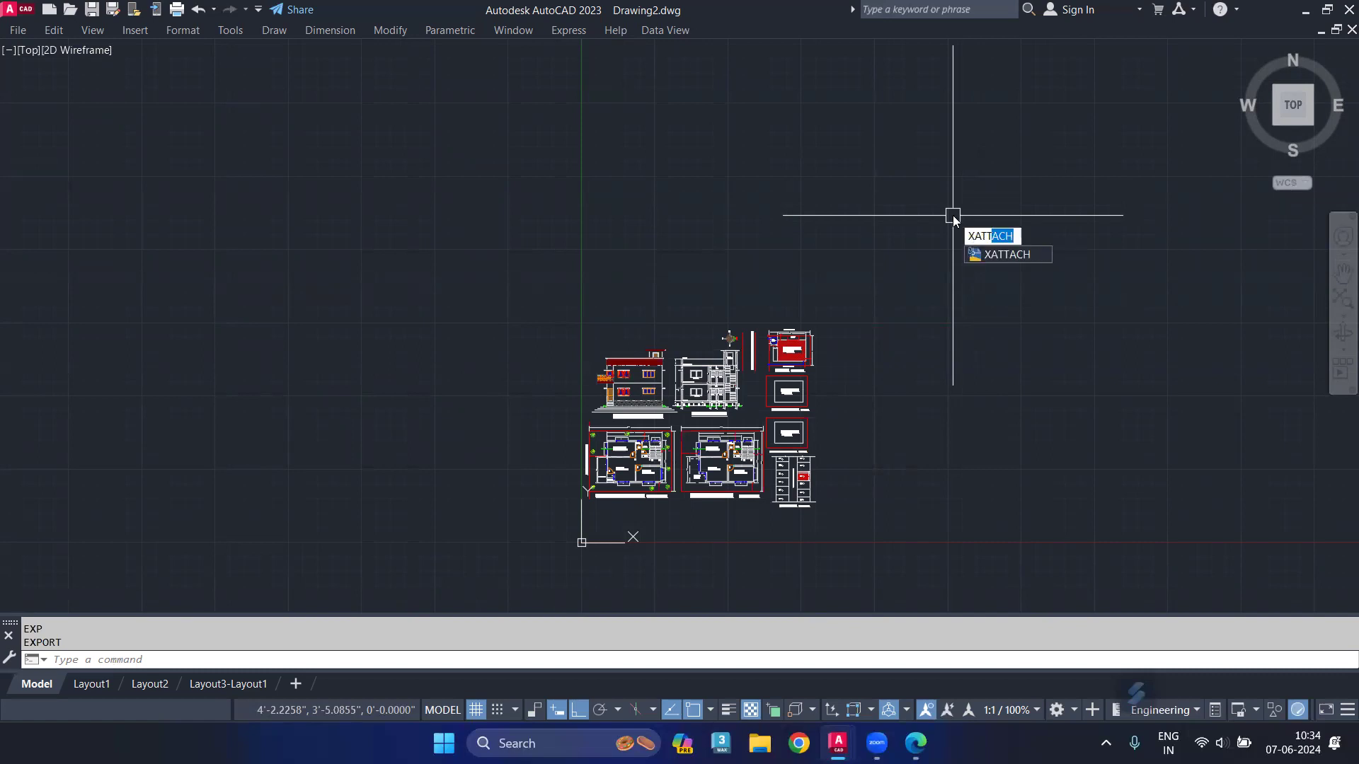
left_click(1002, 255)
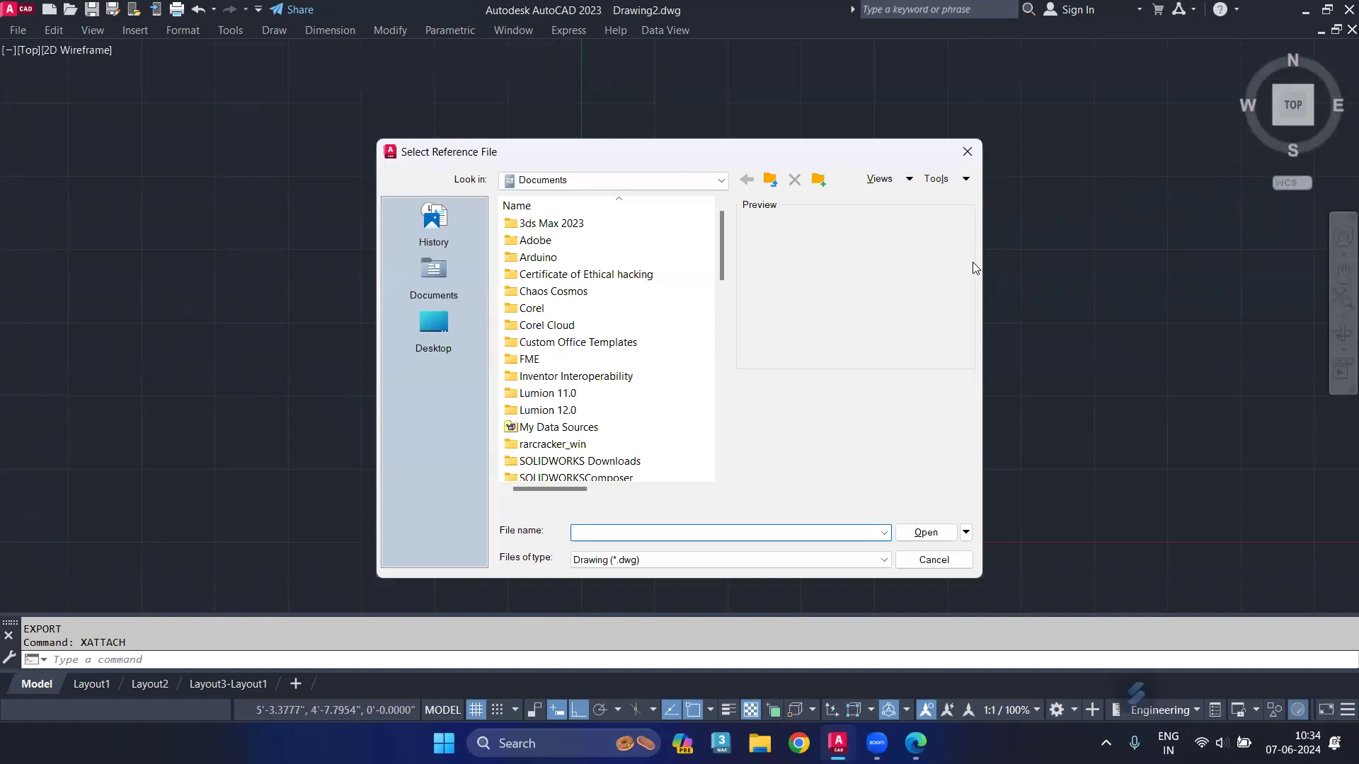
left_click(444, 334)
scroll(671, 378, "down", 4)
scroll(645, 370, "down", 1)
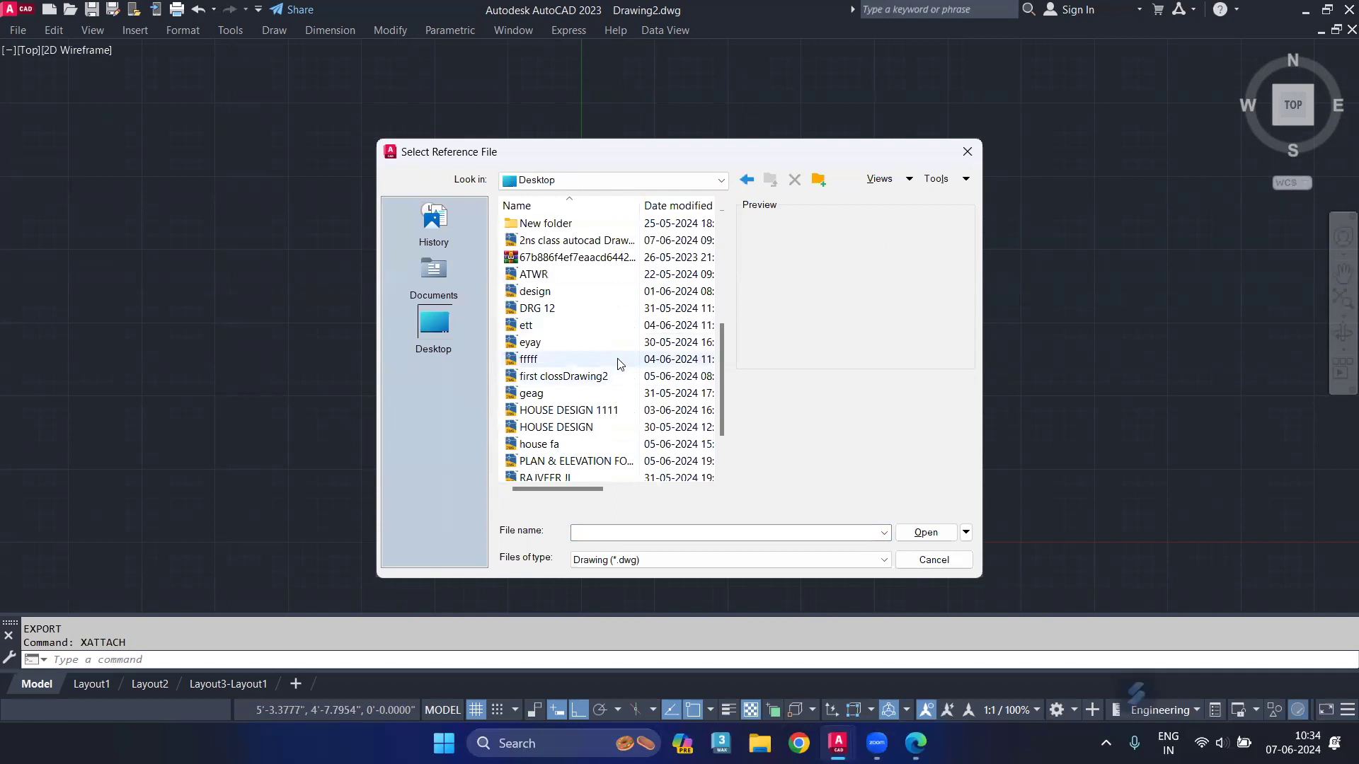
left_click(618, 363)
left_click(923, 536)
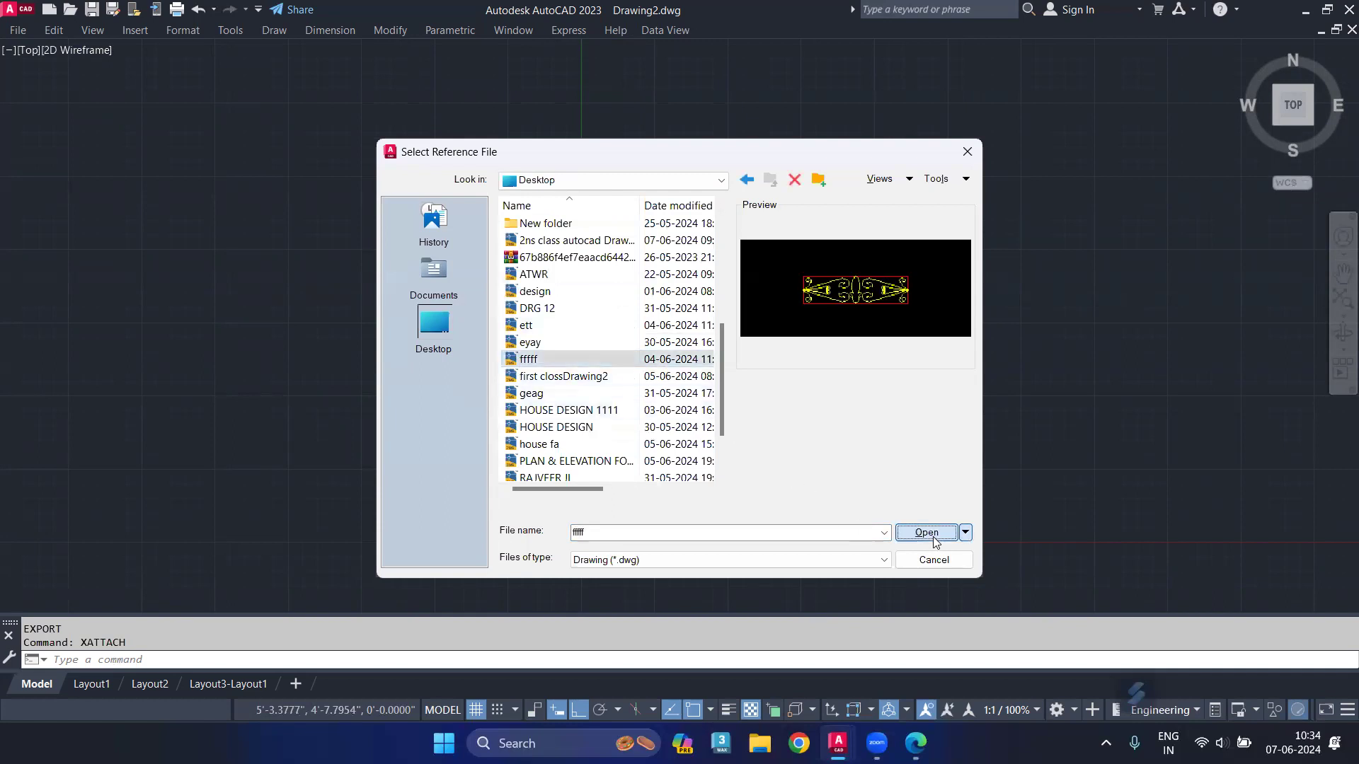
left_click(746, 537)
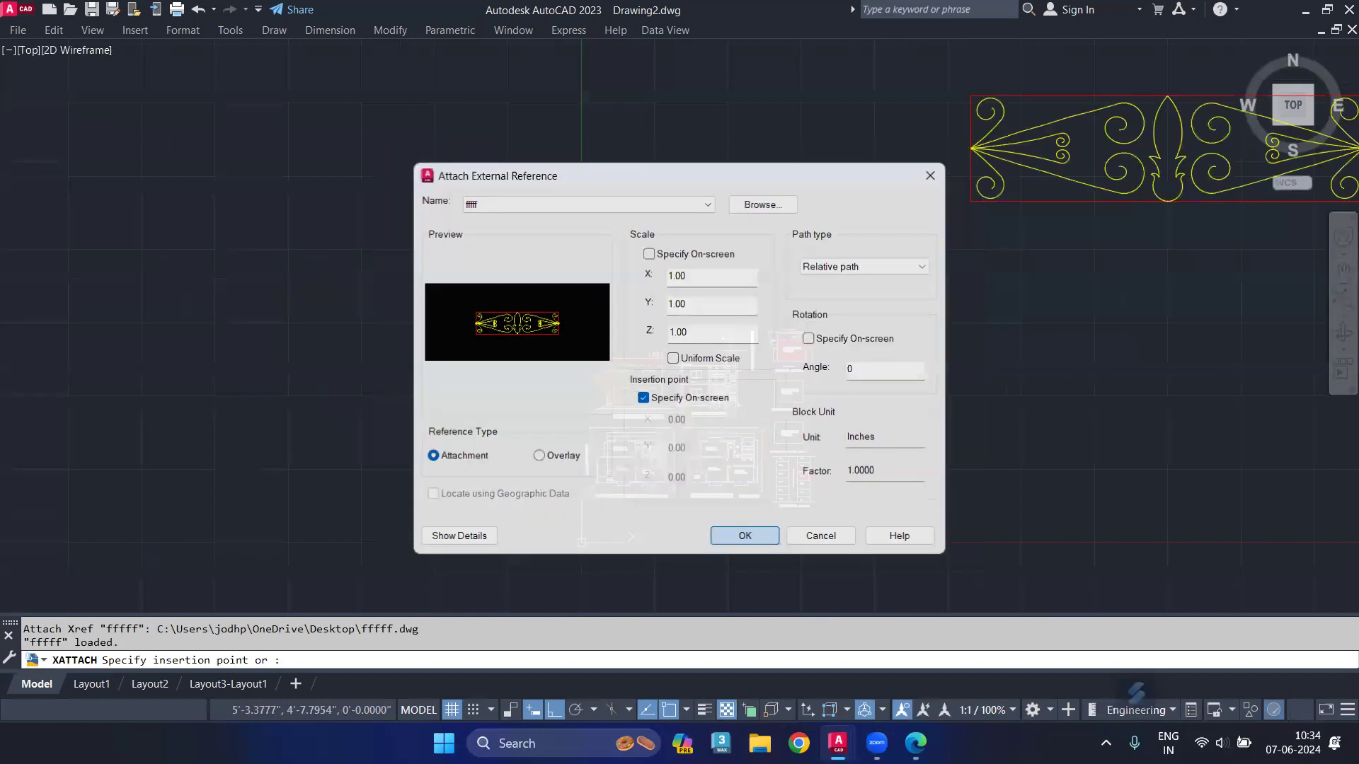
Place the fffff reference to the right of the house sheets and select it.
scroll(955, 413, "down", 2)
left_click(942, 362)
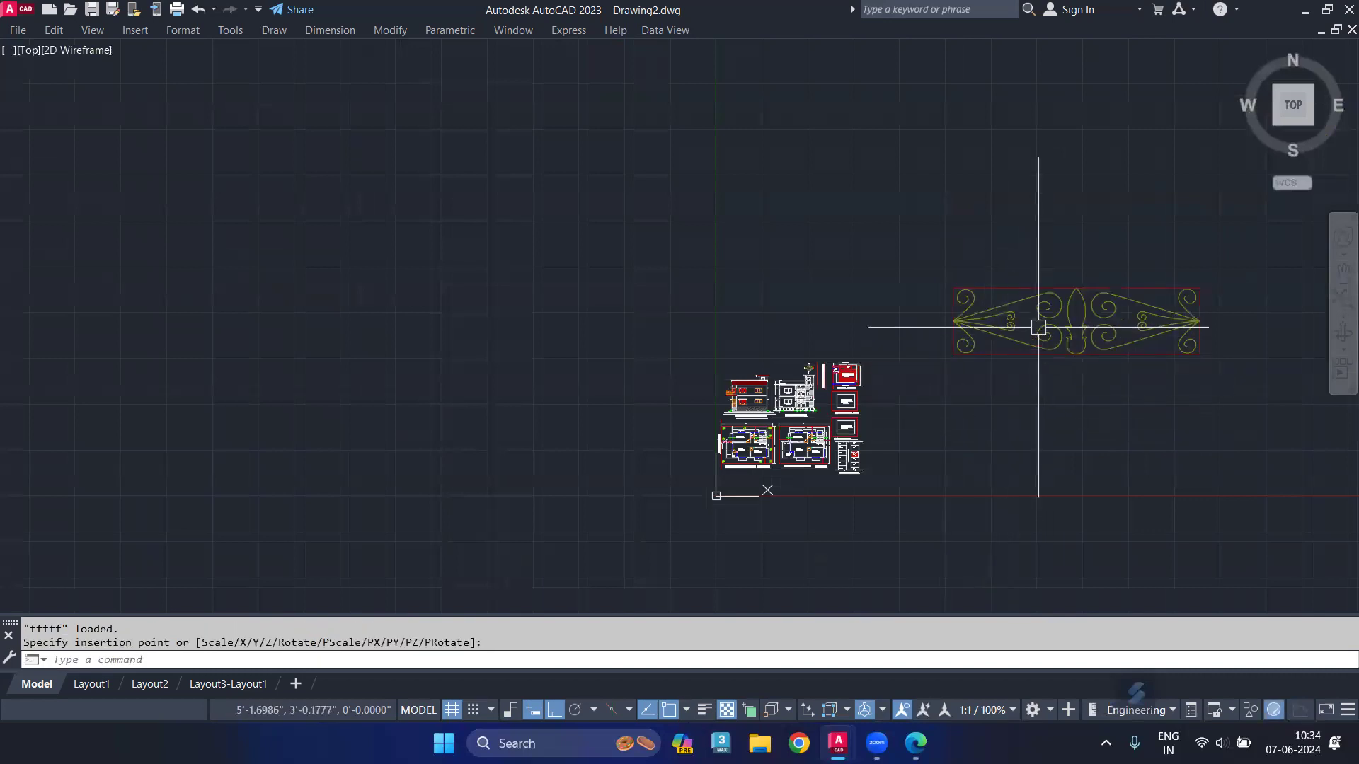
left_click(1028, 354)
scroll(956, 410, "up", 1)
scroll(982, 358, "up", 2)
scroll(982, 358, "up", 2)
scroll(959, 333, "up", 4)
Open the fffff xref for in-place reference editing.
double_click(932, 316)
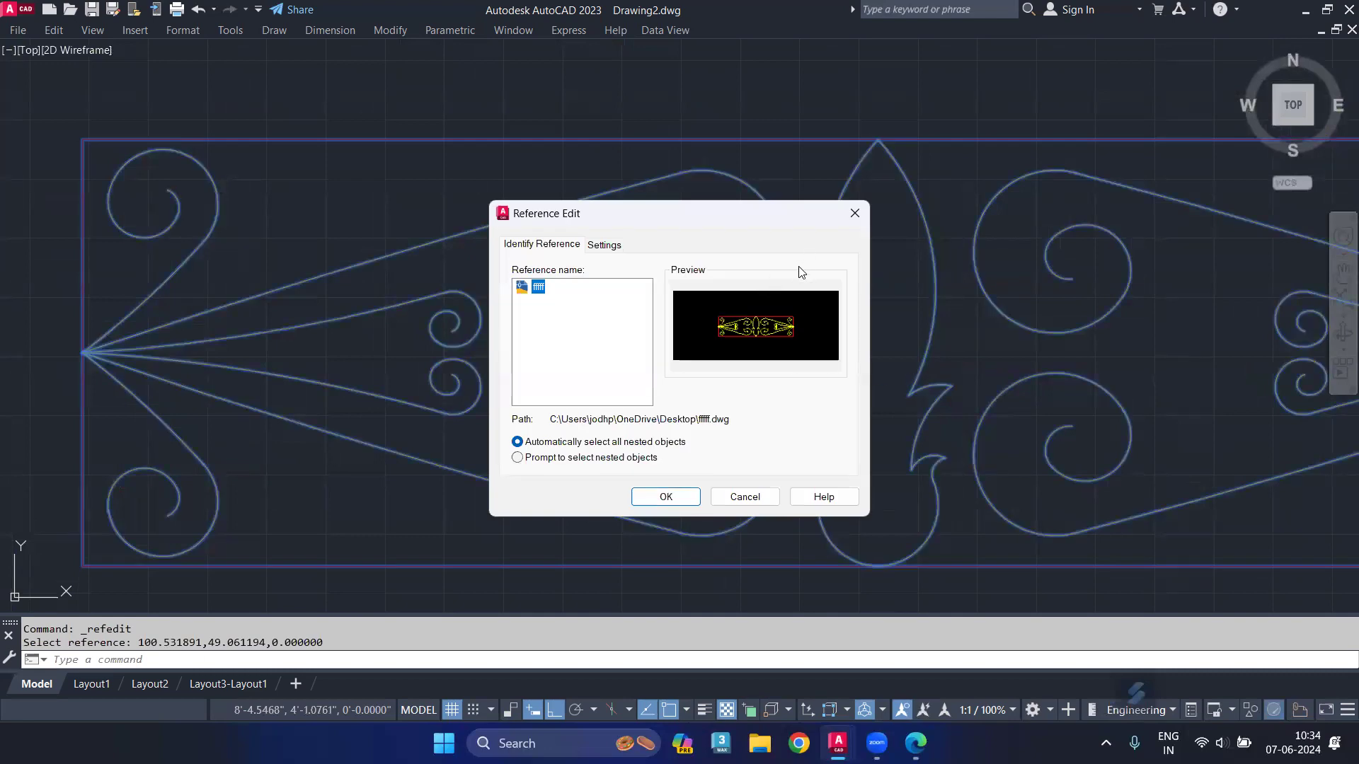
left_click(662, 495)
scroll(691, 428, "down", 2)
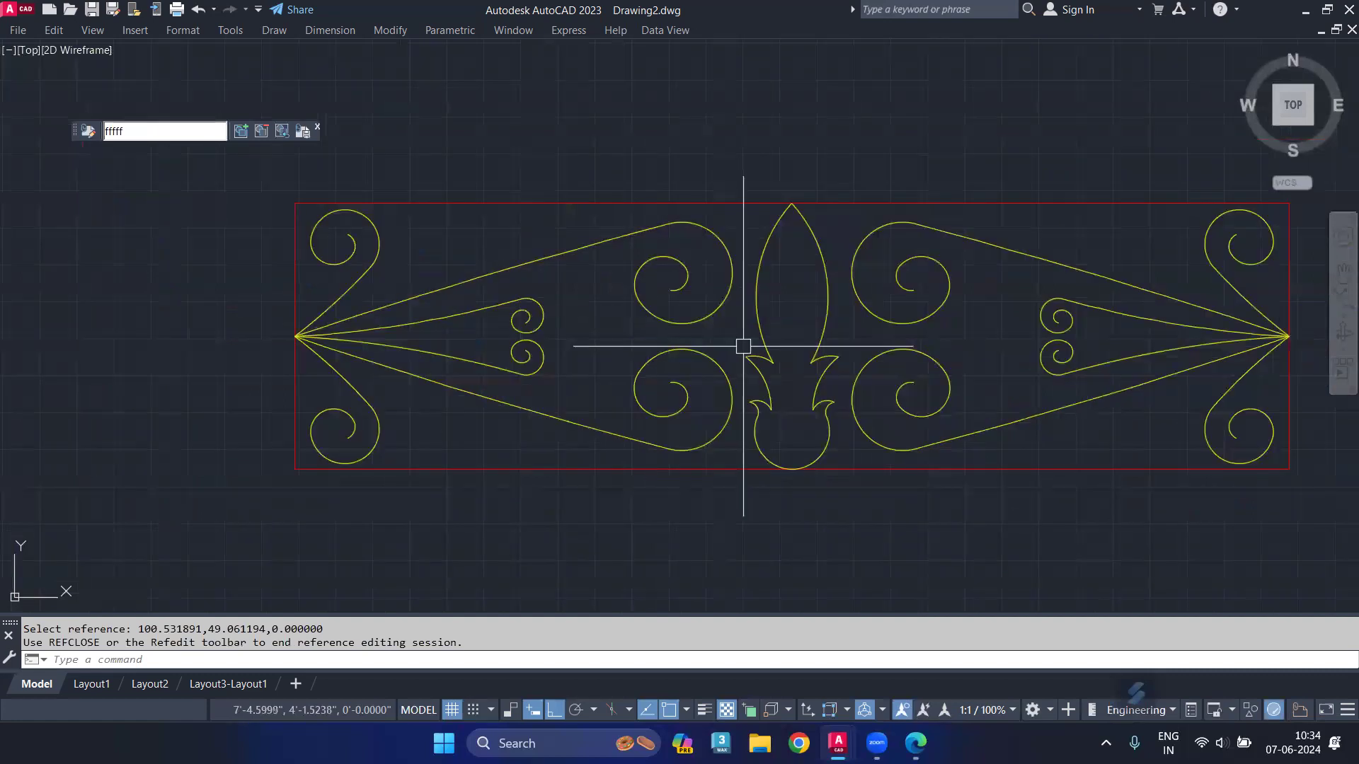
left_click(718, 303)
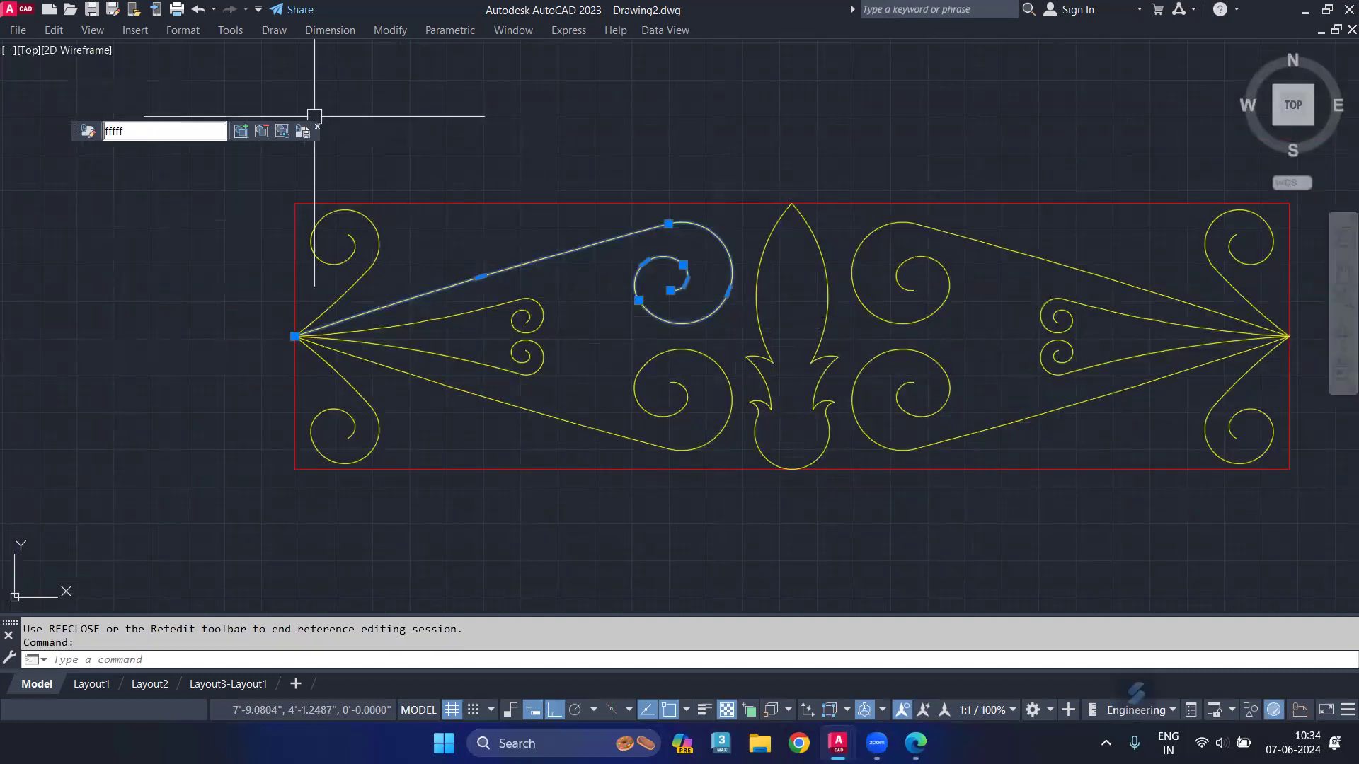
mouse_move(303, 131)
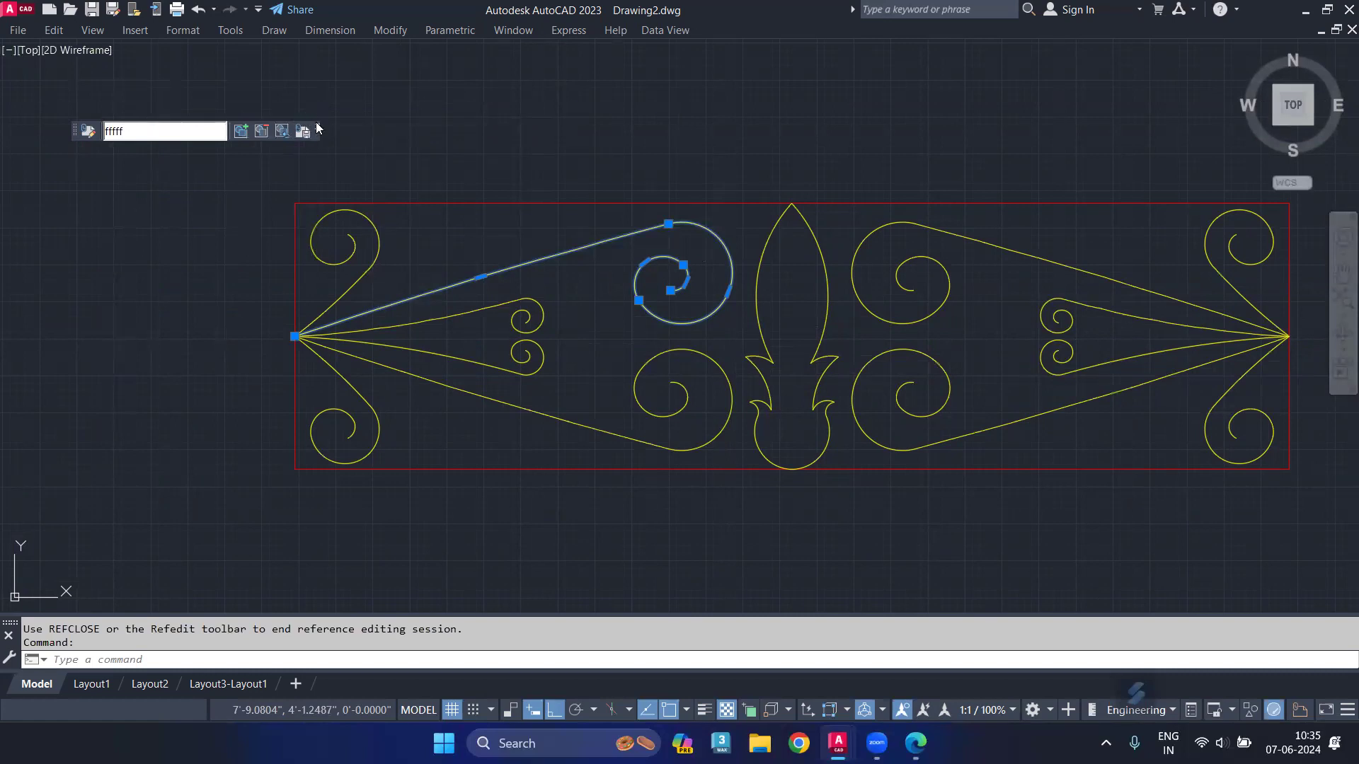
left_click(318, 128)
key("Escape")
Window-select and delete the whole ornament, then start the FILTER command.
scroll(339, 175, "down", 4)
left_click(734, 153)
left_click(299, 327)
key("Delete")
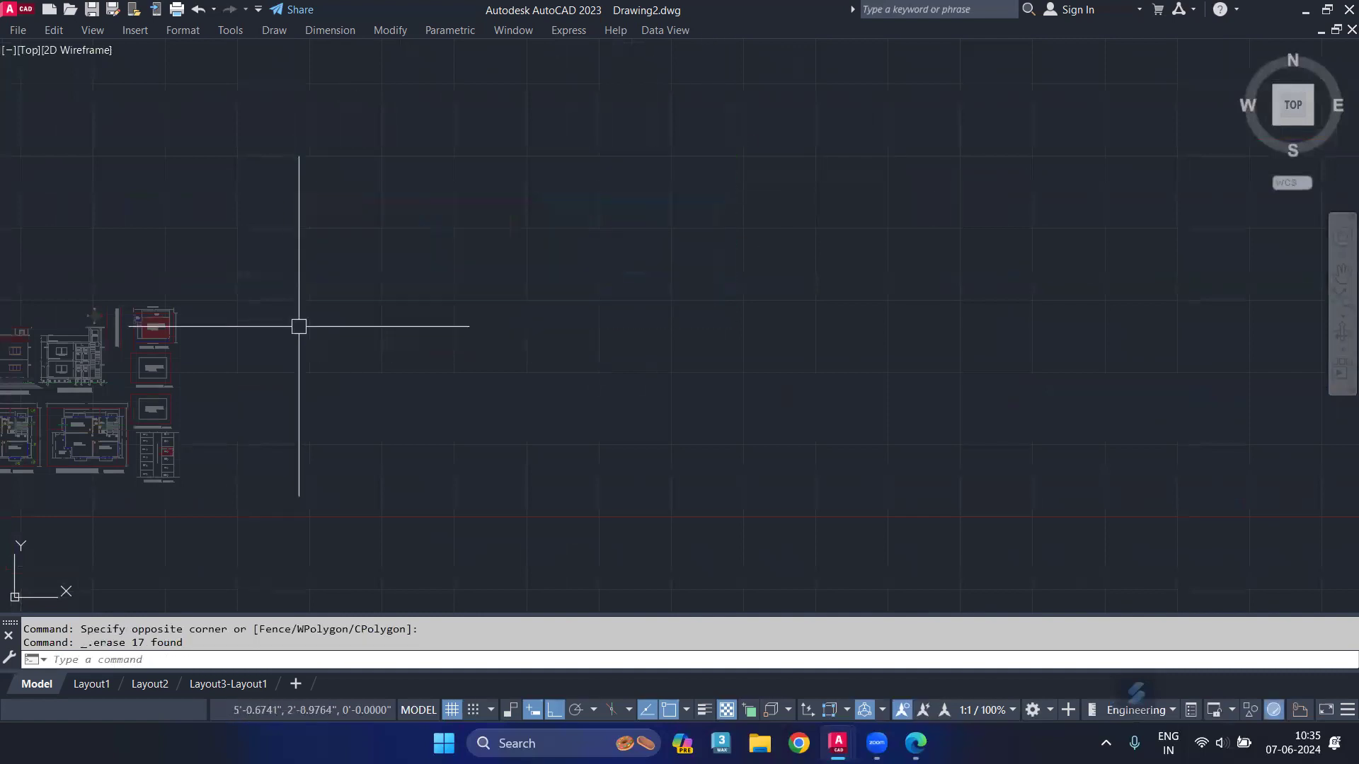
type("x")
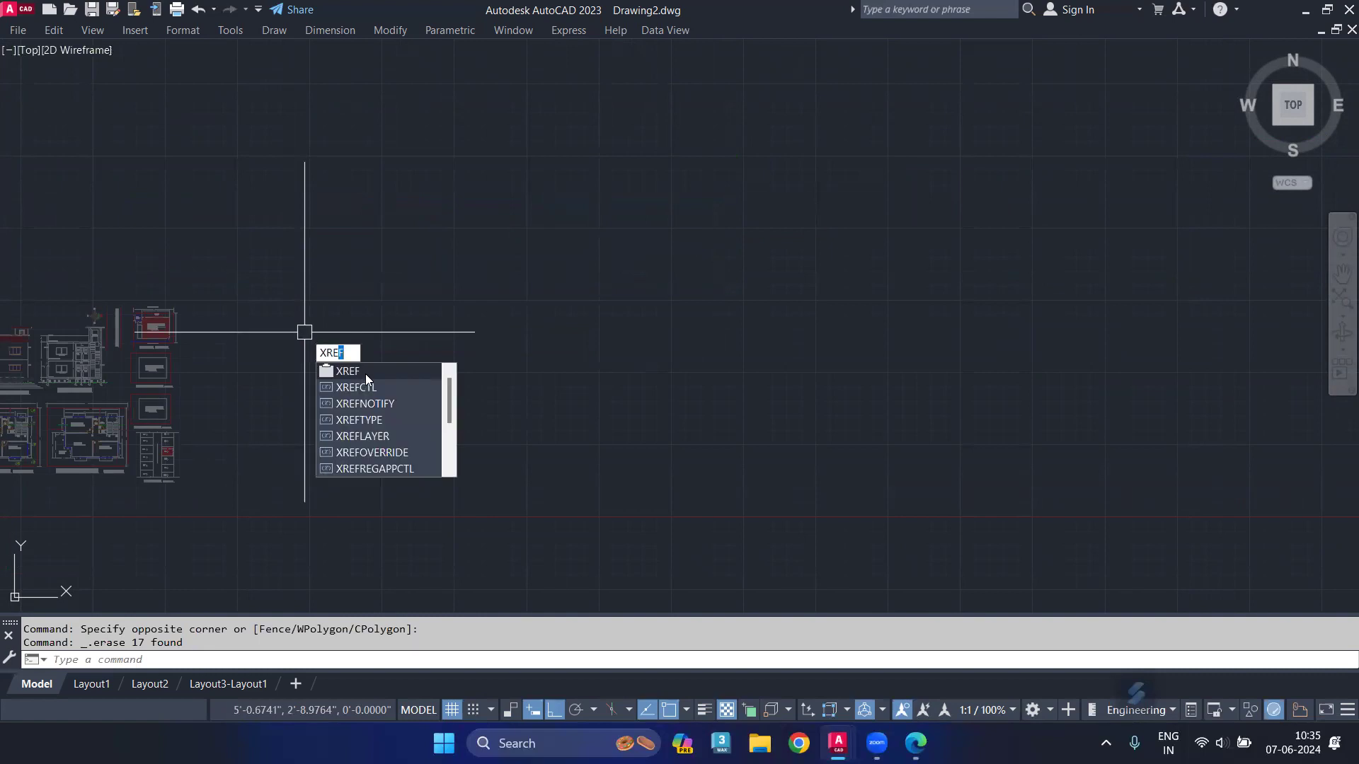
key("Return")
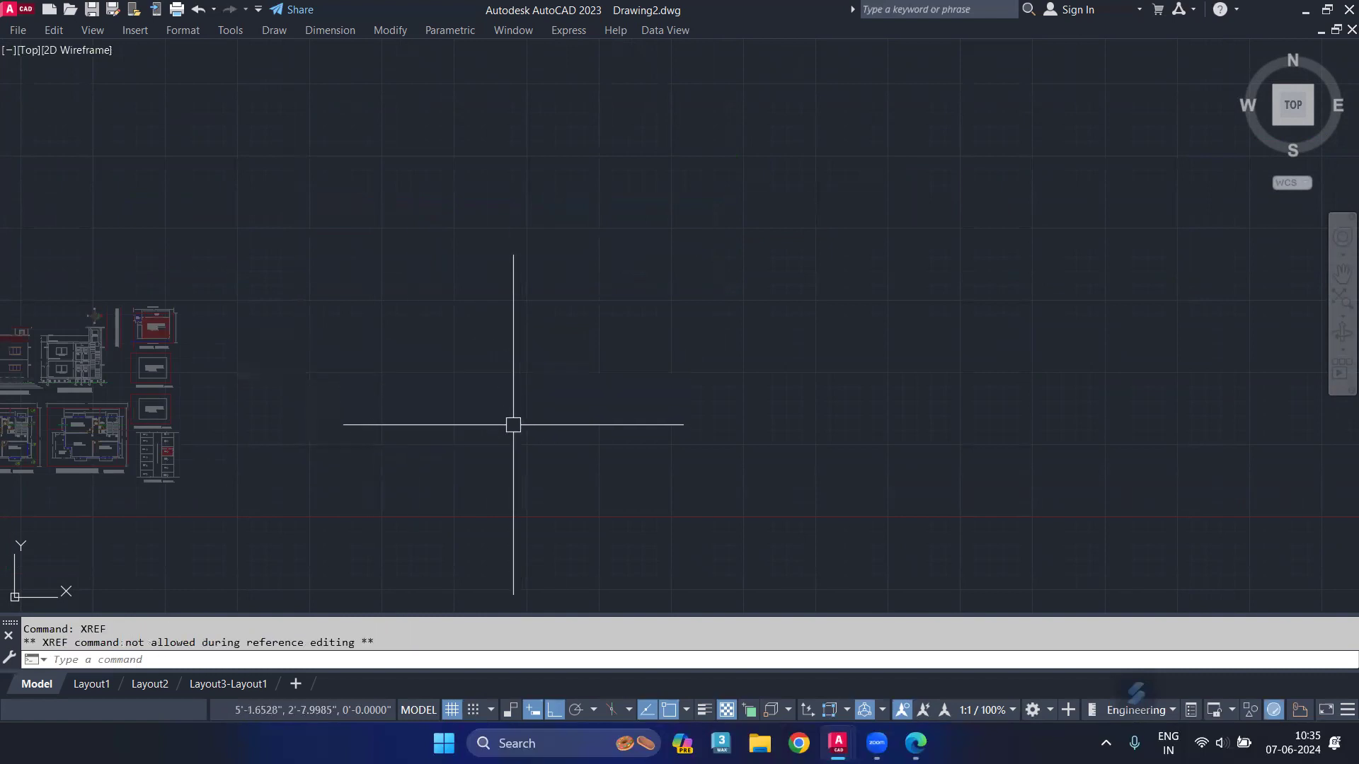
type("f")
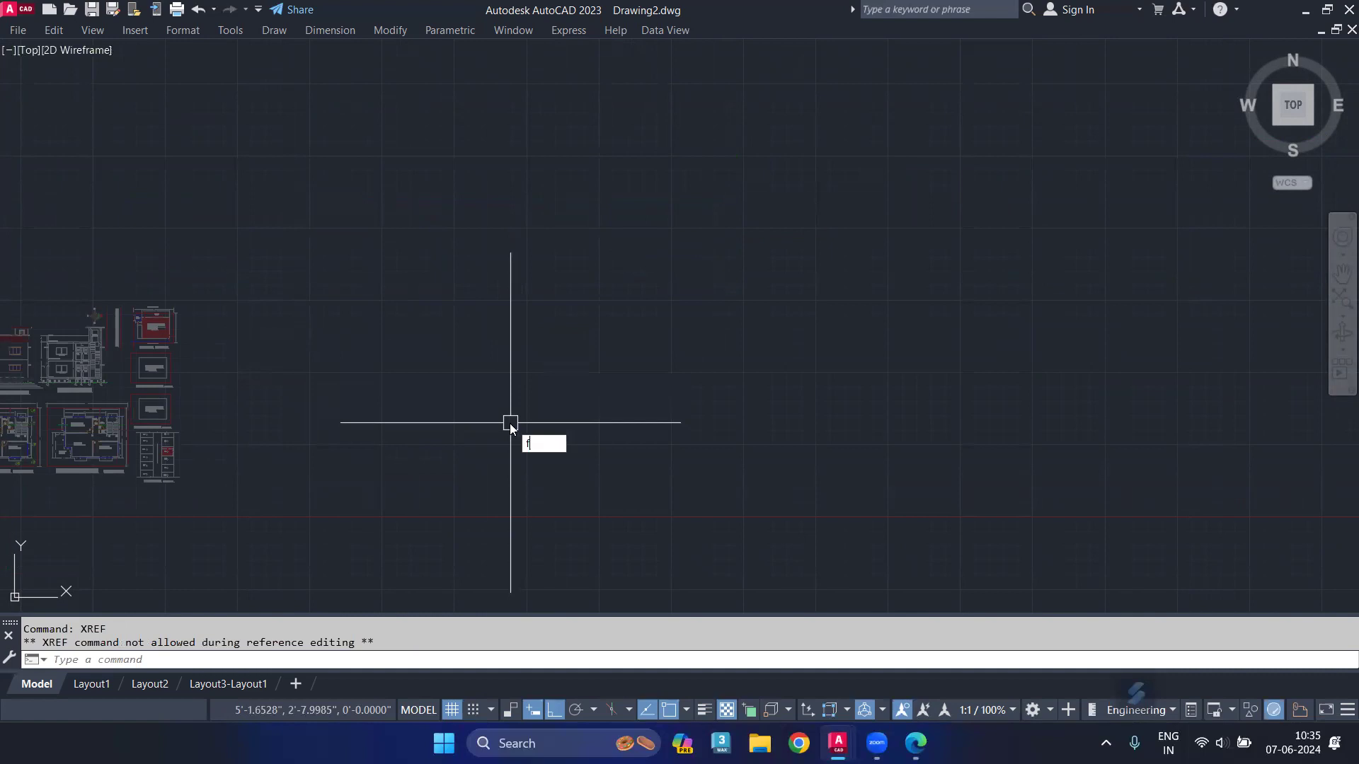
type("il")
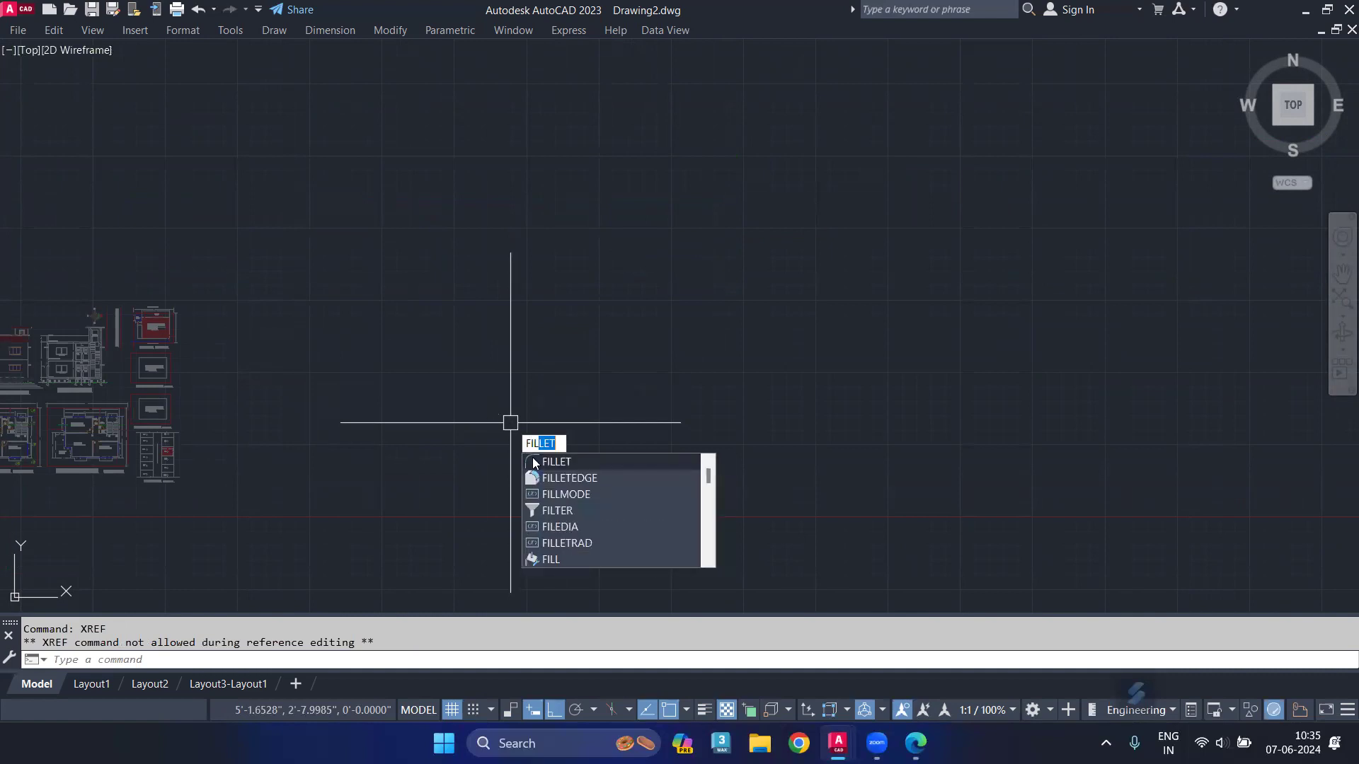
left_click(579, 505)
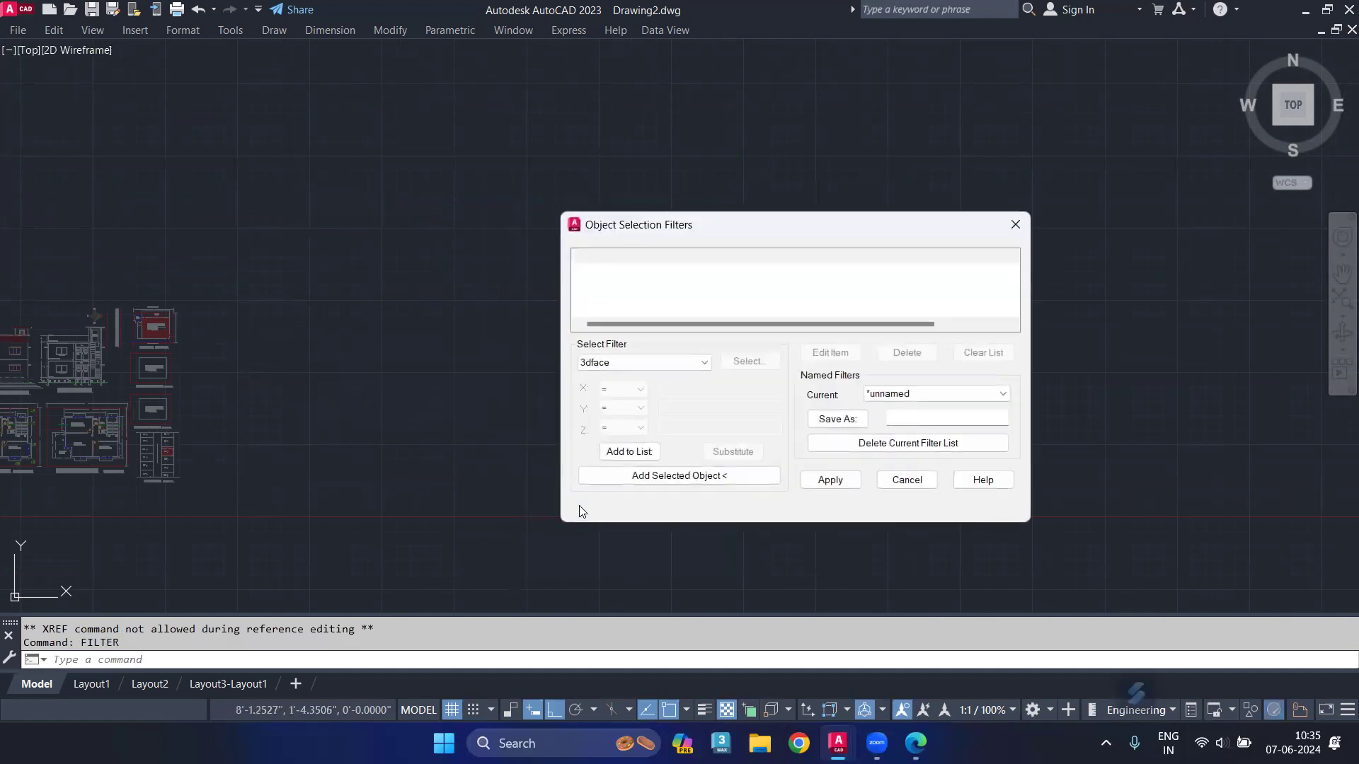
Choose Line as the object type in Object Selection Filters.
left_click(608, 367)
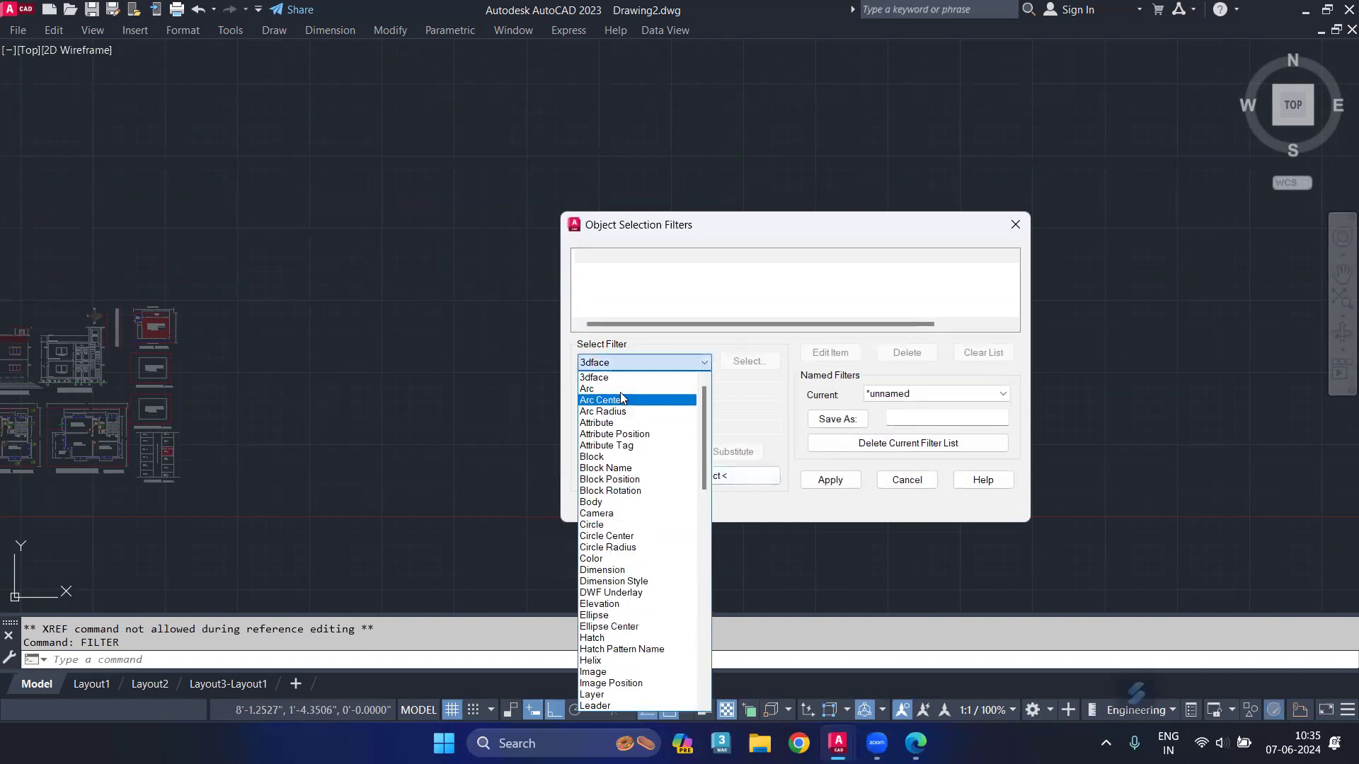
left_click(621, 391)
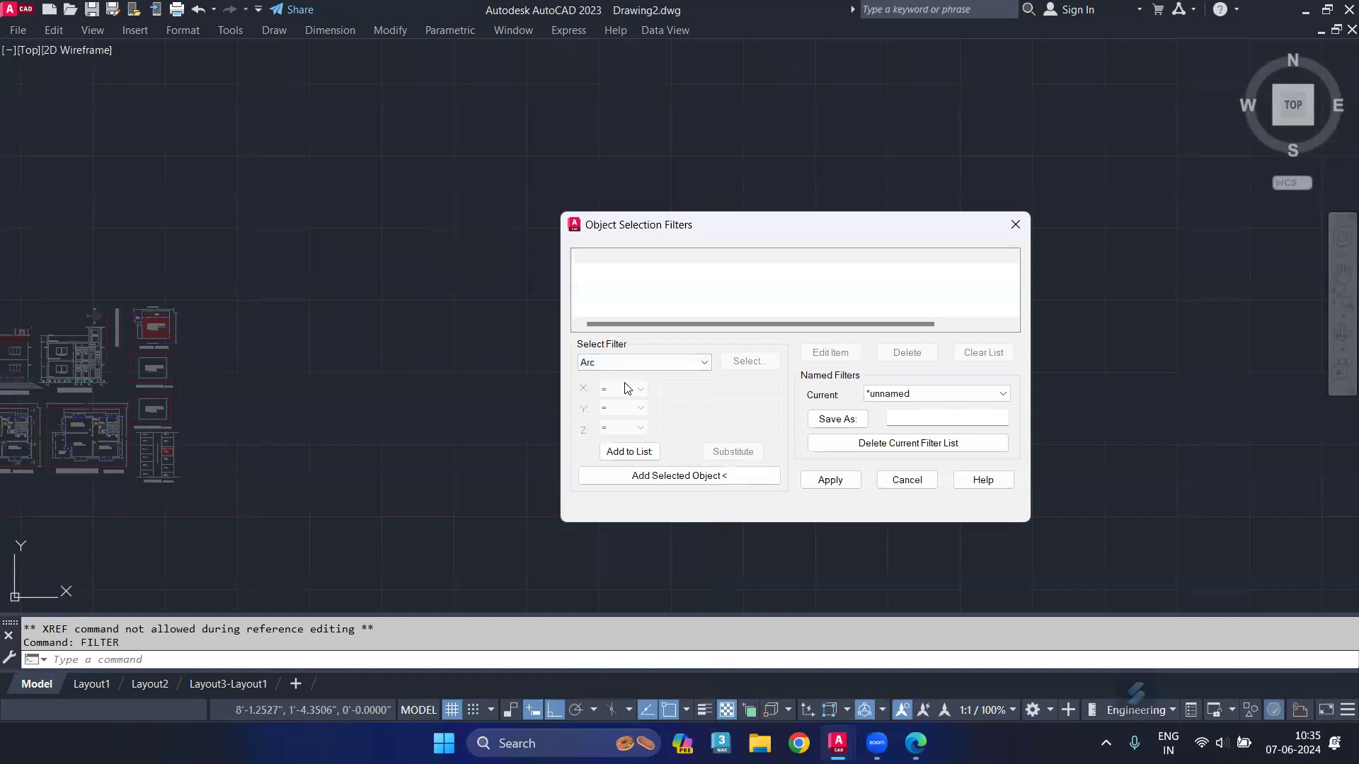
left_click(621, 363)
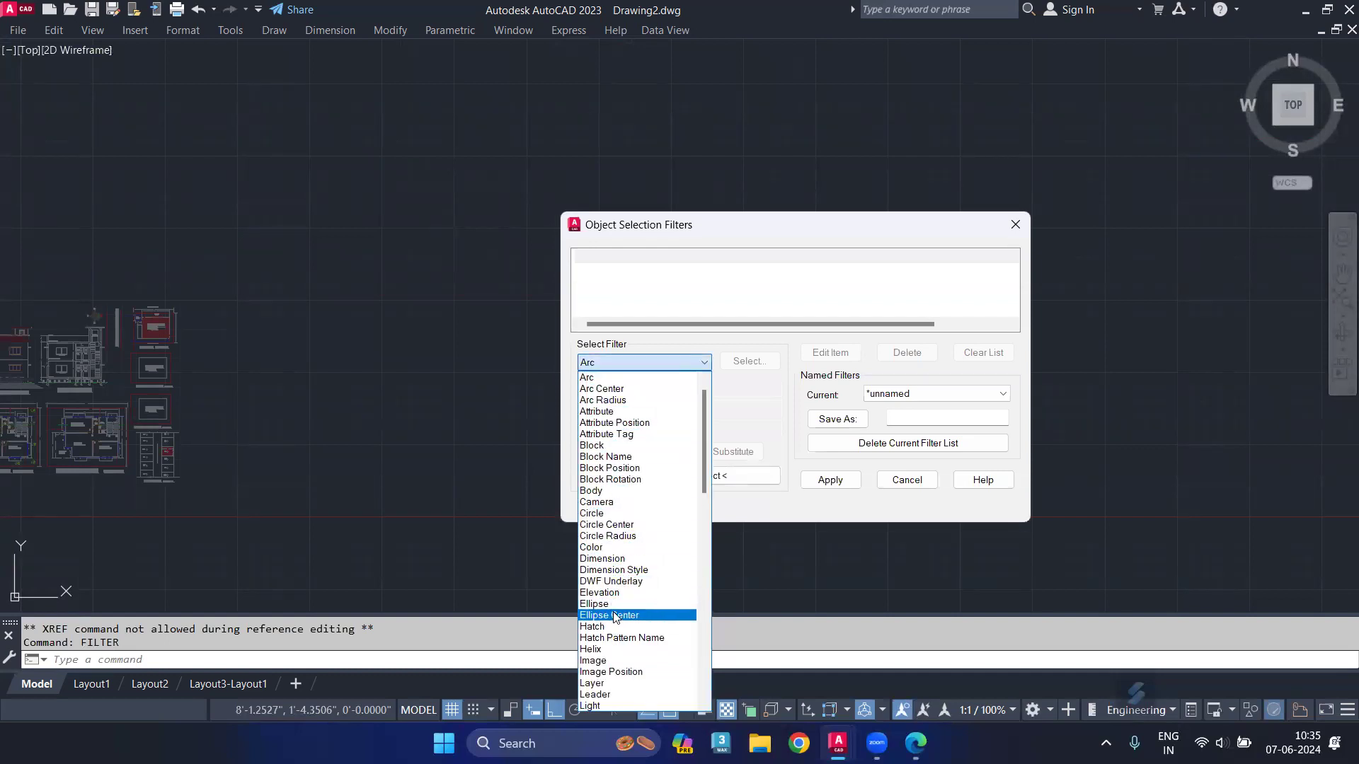
scroll(614, 616, "down", 6)
scroll(595, 553, "down", 1)
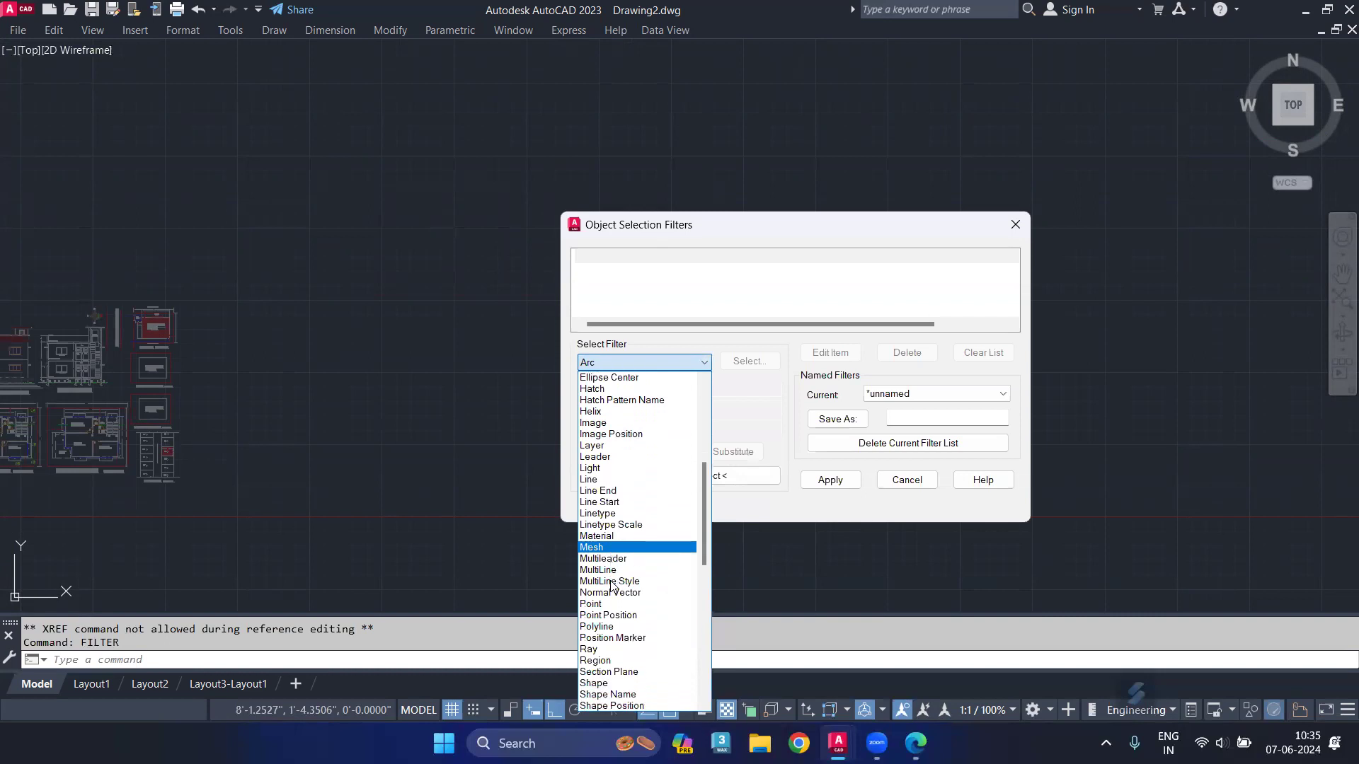
left_click(582, 481)
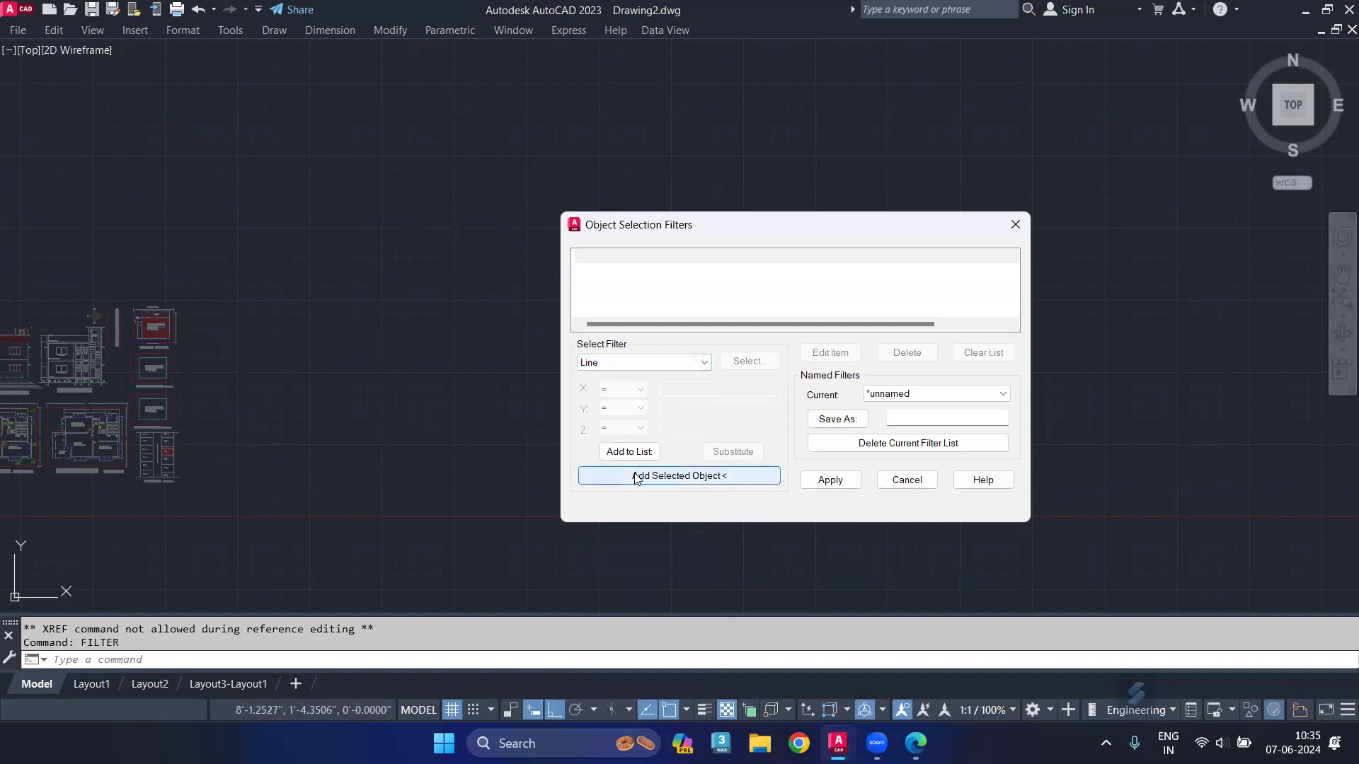
left_click(637, 476)
scroll(370, 403, "down", 2)
middle_click_drag(370, 404, 463, 371)
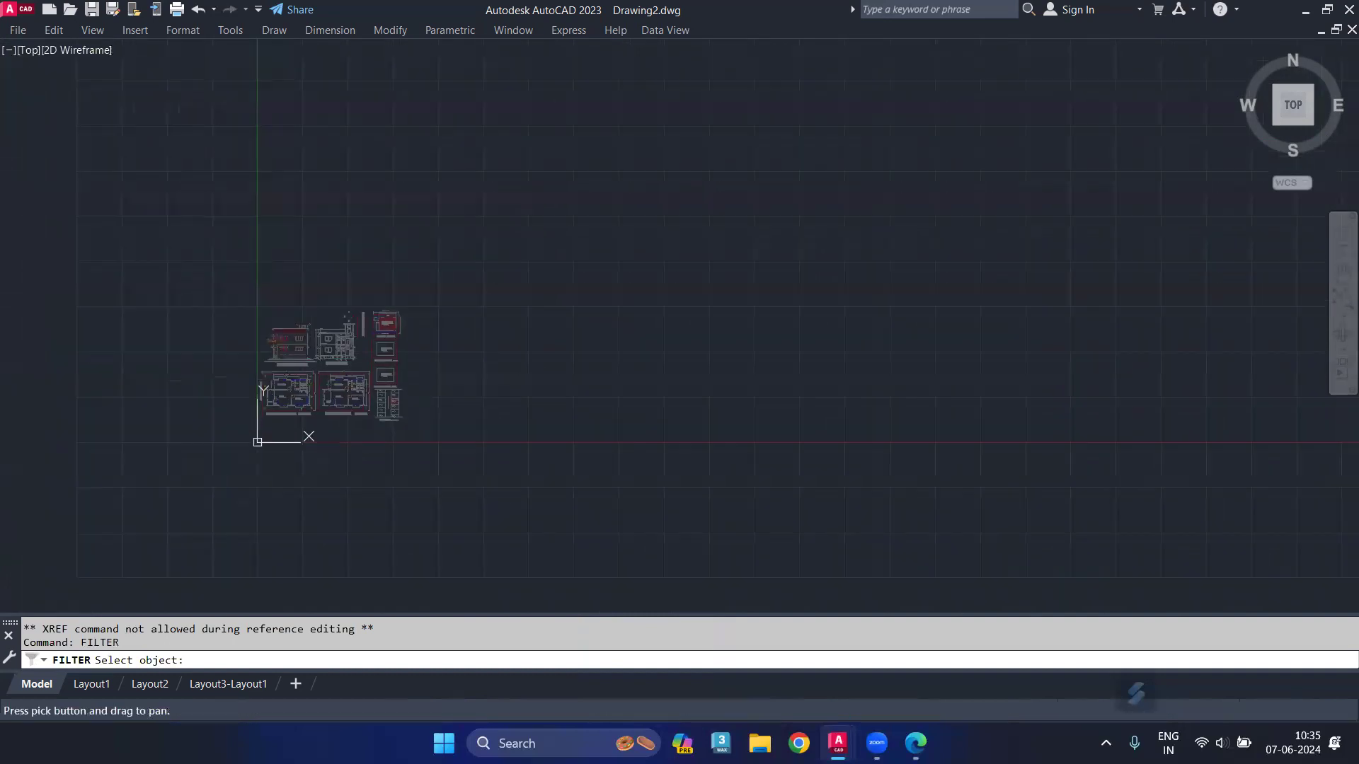
key("Return")
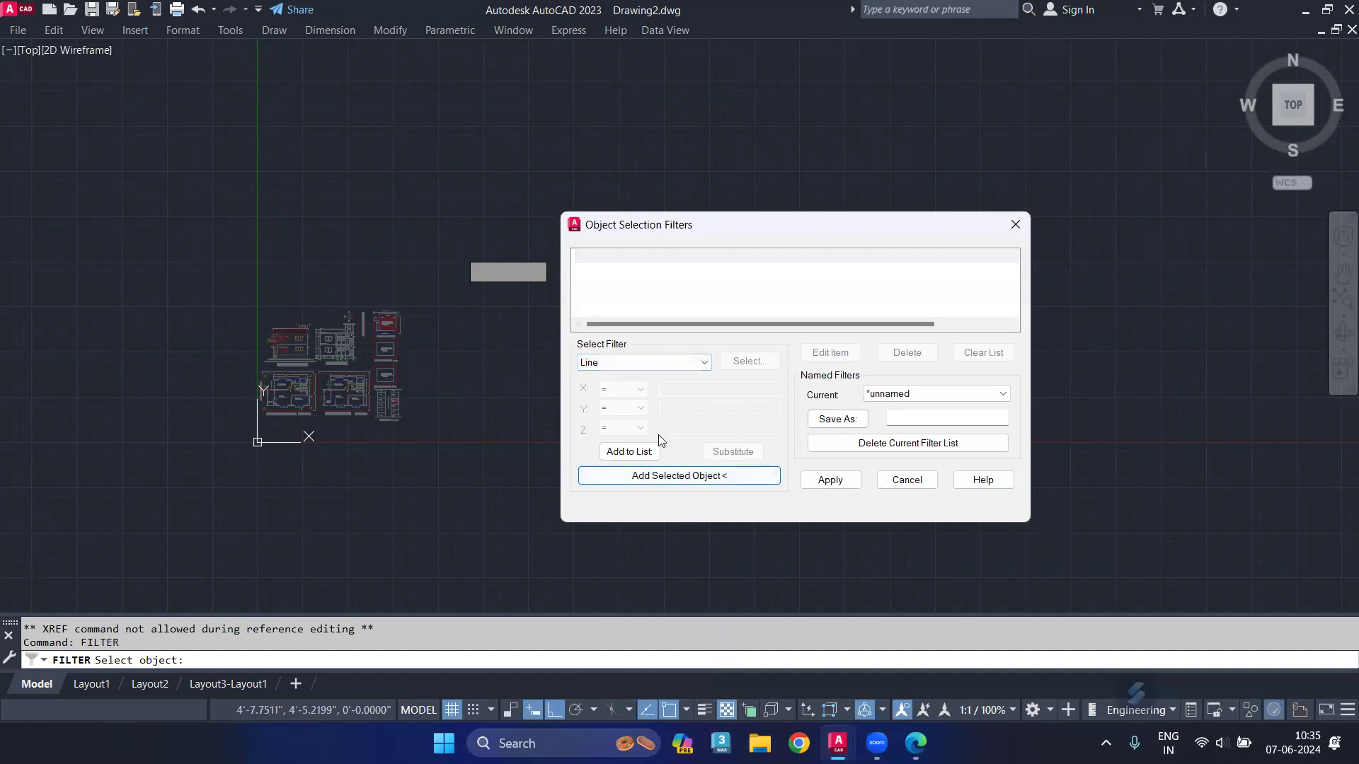
Add Object = Line to the filter list and apply the filter.
left_click(650, 453)
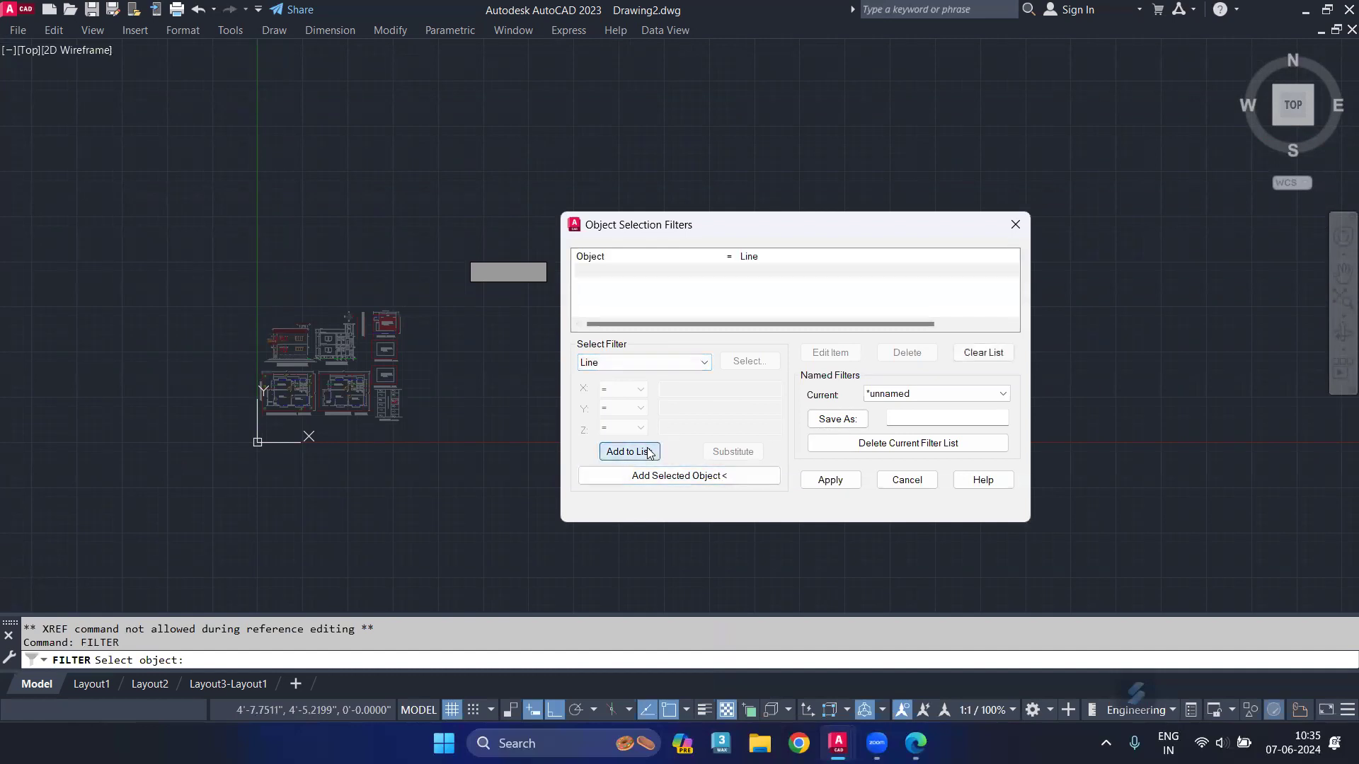
left_click(622, 362)
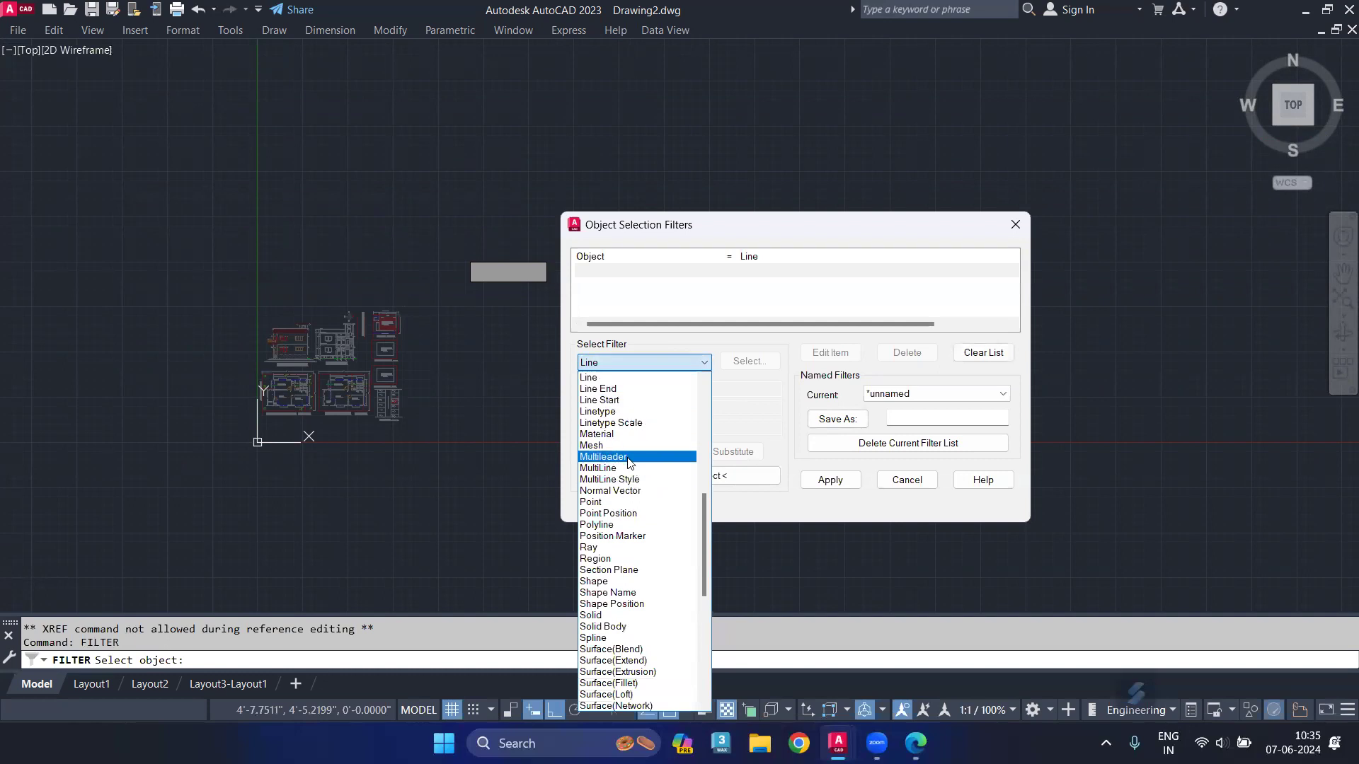
scroll(633, 464, "down", 2)
scroll(623, 609, "down", 2)
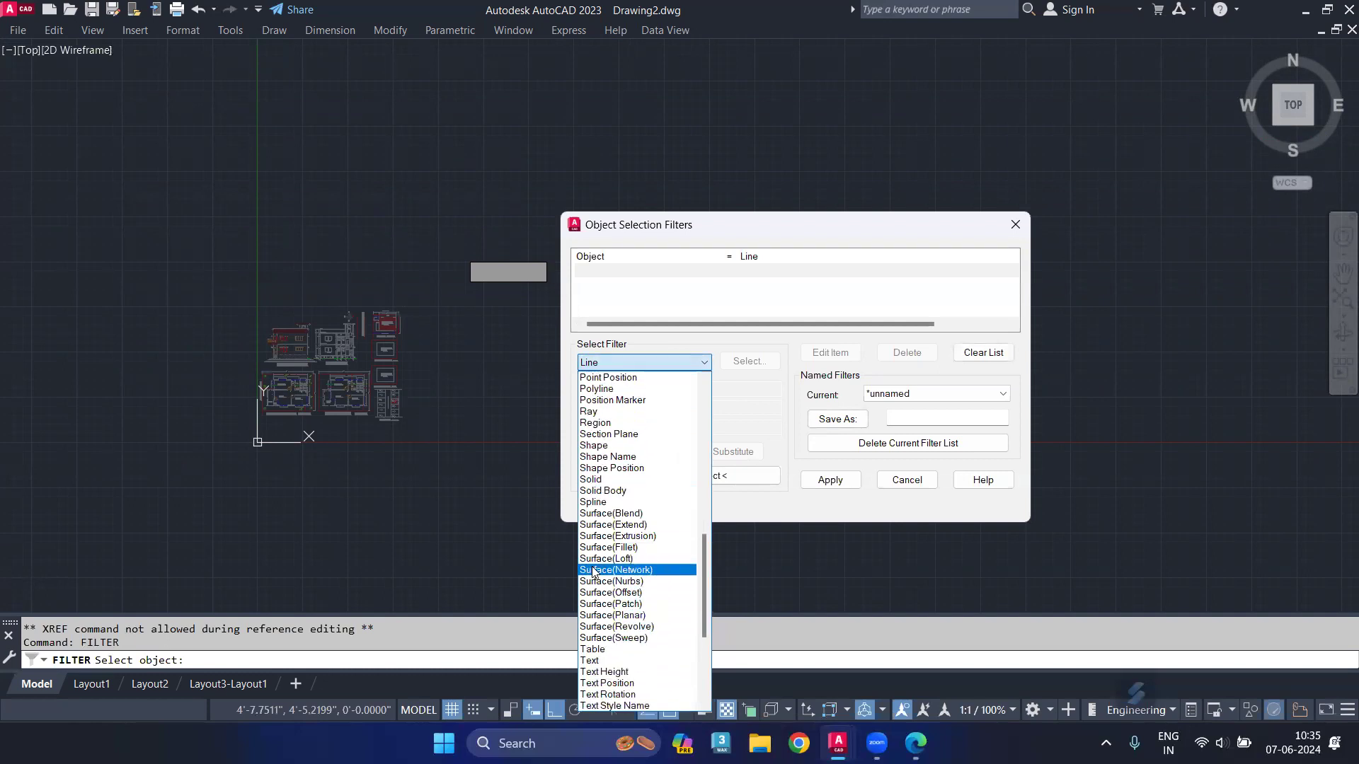
scroll(598, 588, "down", 3)
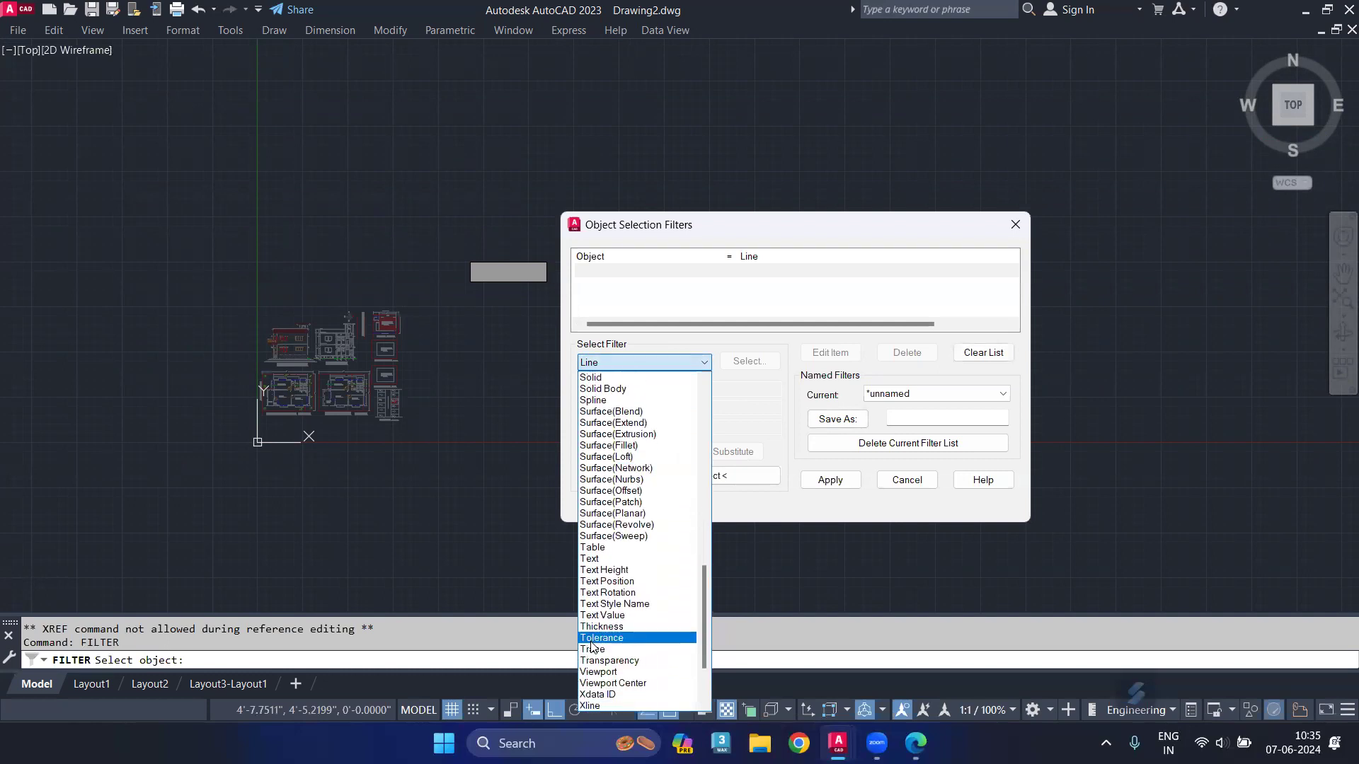
left_click(607, 559)
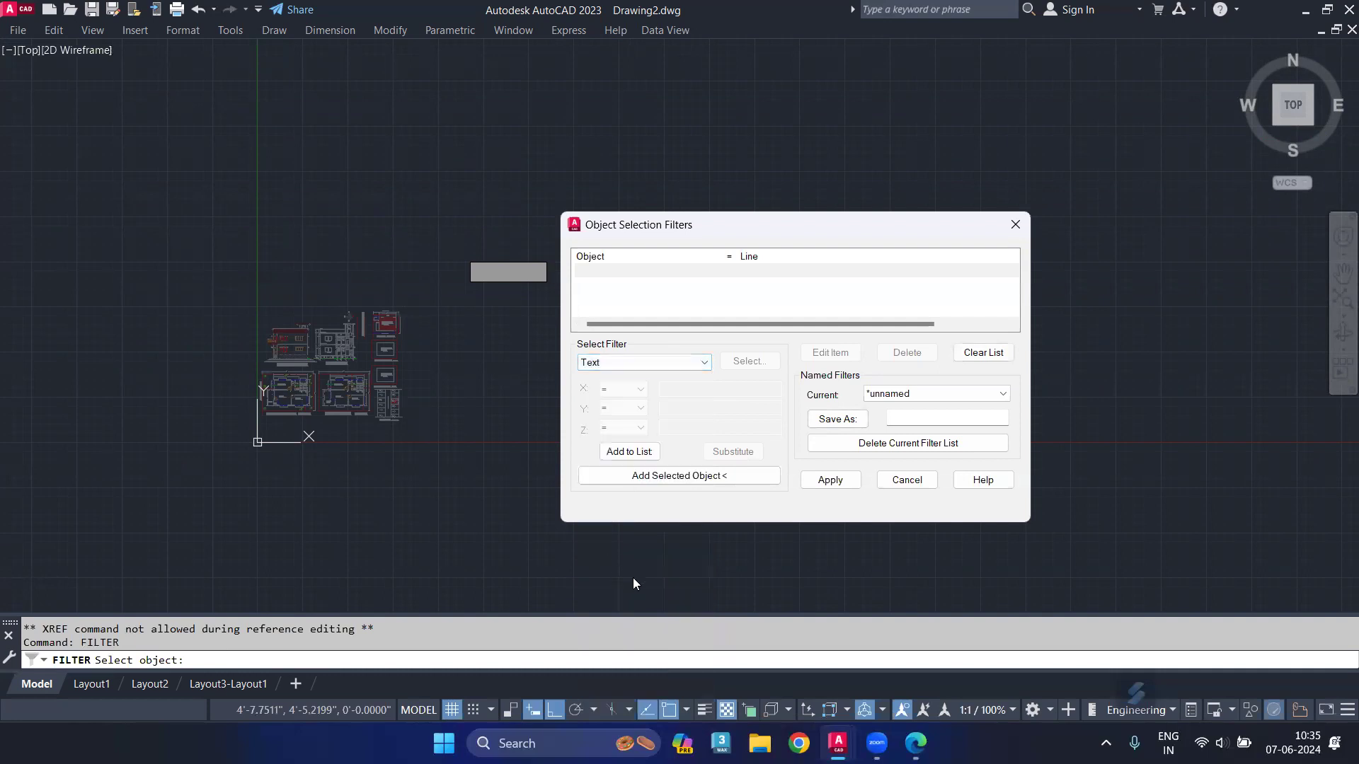
left_click(824, 473)
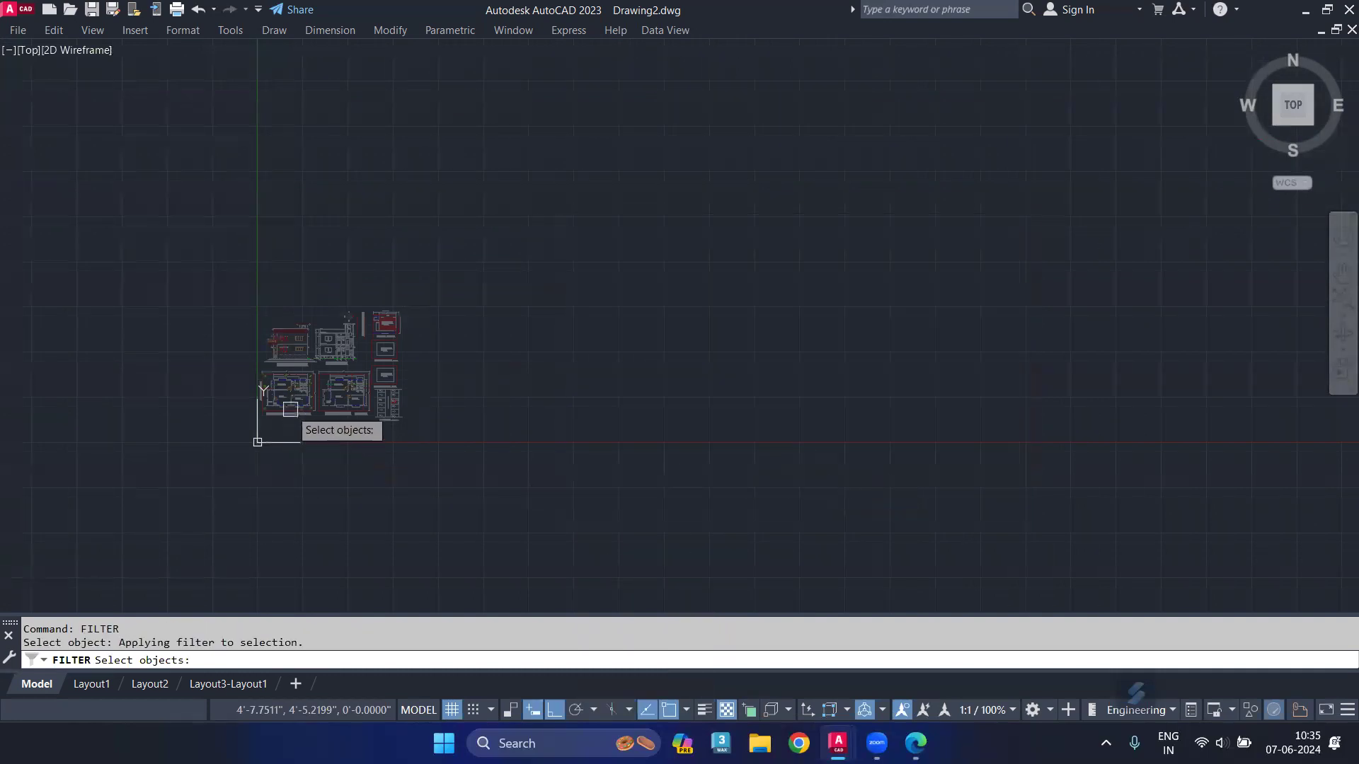
Window-select the house sheets through the line-only filter, which finds nothing.
left_click(417, 291)
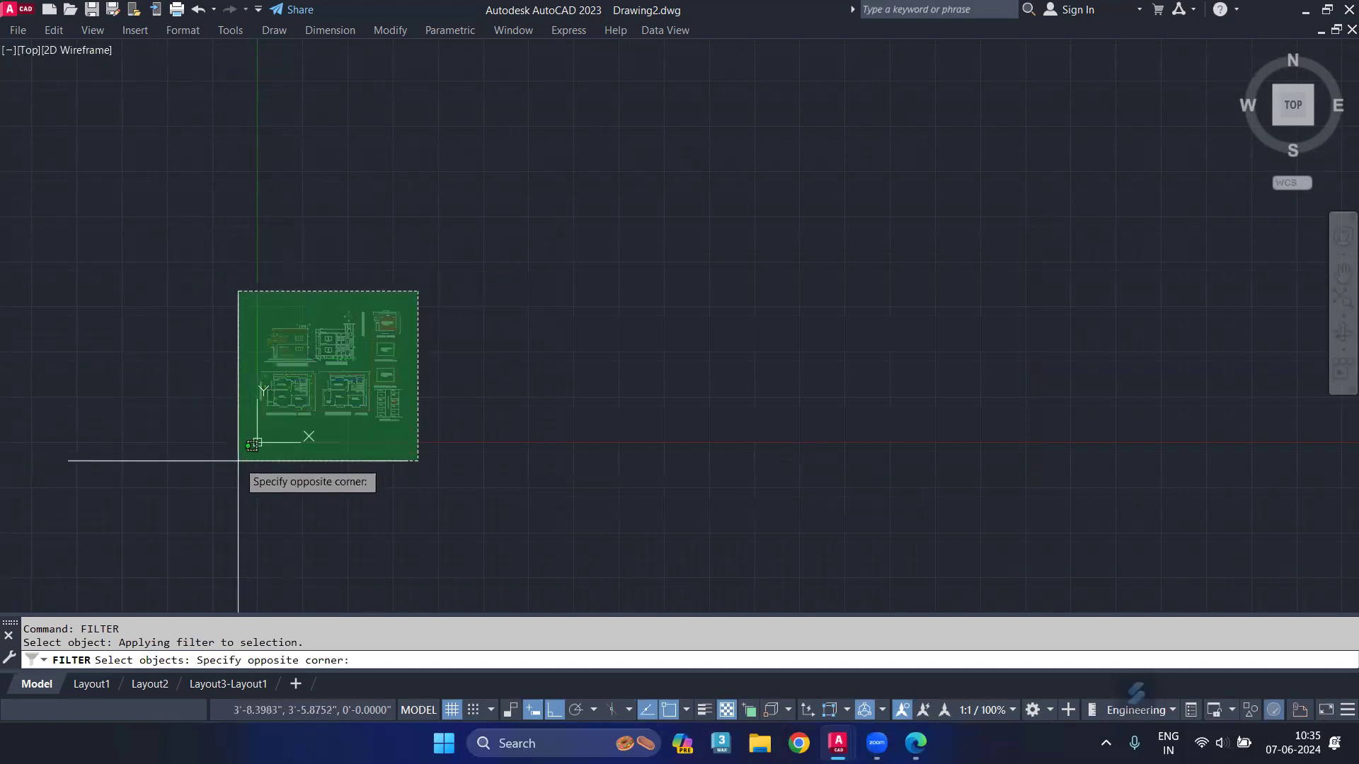
left_click(236, 460)
scroll(297, 386, "up", 5)
scroll(304, 357, "up", 3)
scroll(283, 356, "up", 5)
middle_click_drag(267, 356, 470, 425)
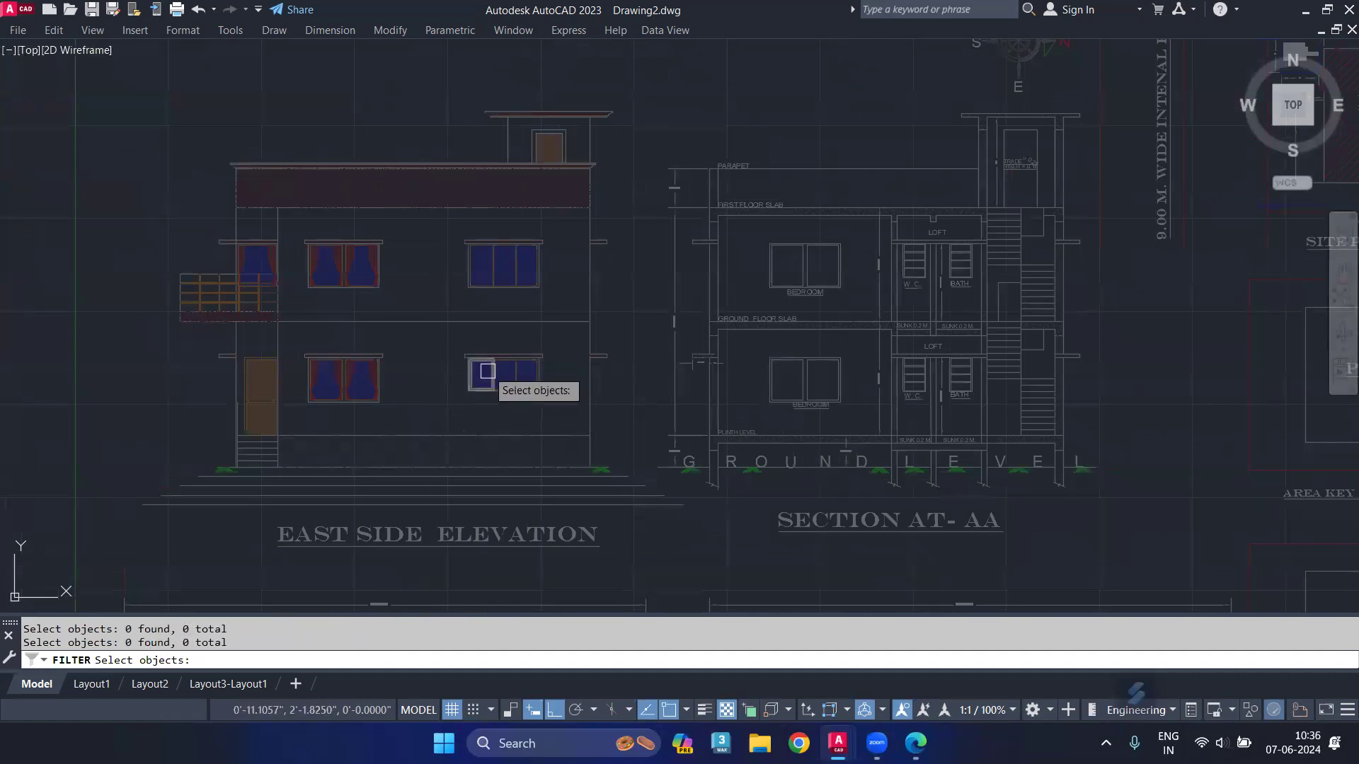
key("Return")
Pan the sheets to the lower left and window-select the empty area.
scroll(507, 373, "down", 2)
scroll(482, 385, "down", 3)
scroll(609, 394, "down", 4)
middle_click_drag(609, 394, 507, 533)
type("l;")
key("Return")
left_click(520, 457)
left_click(774, 480)
Draw a horizontal line in the empty space right of the sheets.
type("l")
key("Return")
left_click(629, 437)
left_click(1048, 457)
key("Return")
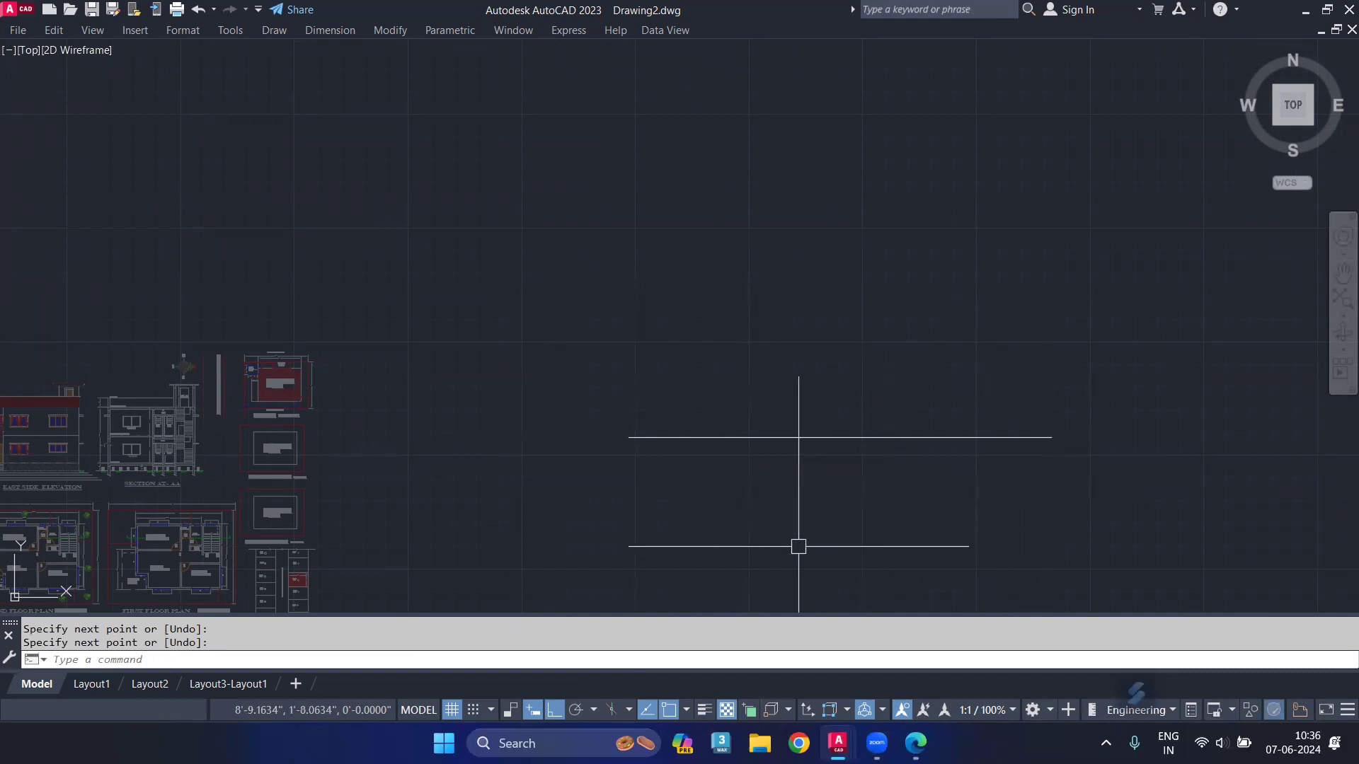
type("fi")
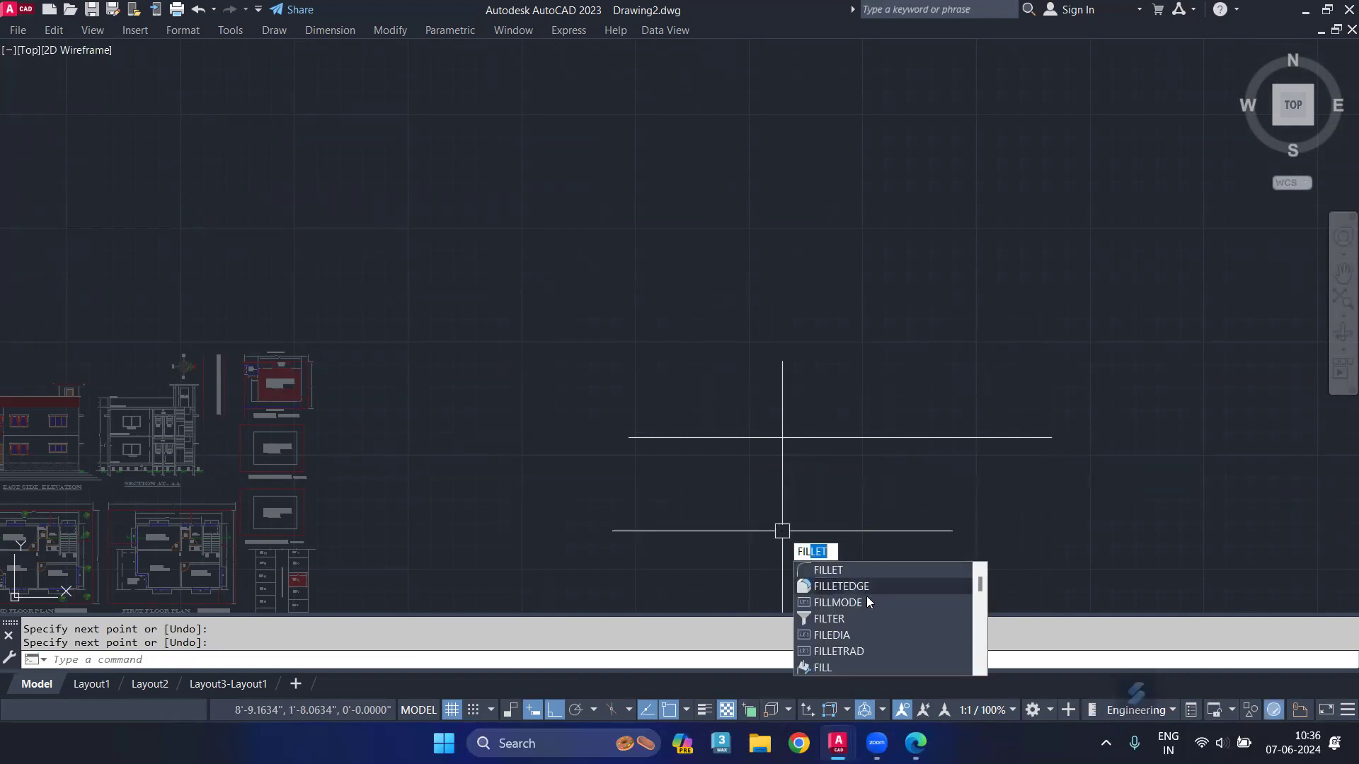
Choose Line in Object Selection Filters and add it to the filter list.
left_click(855, 619)
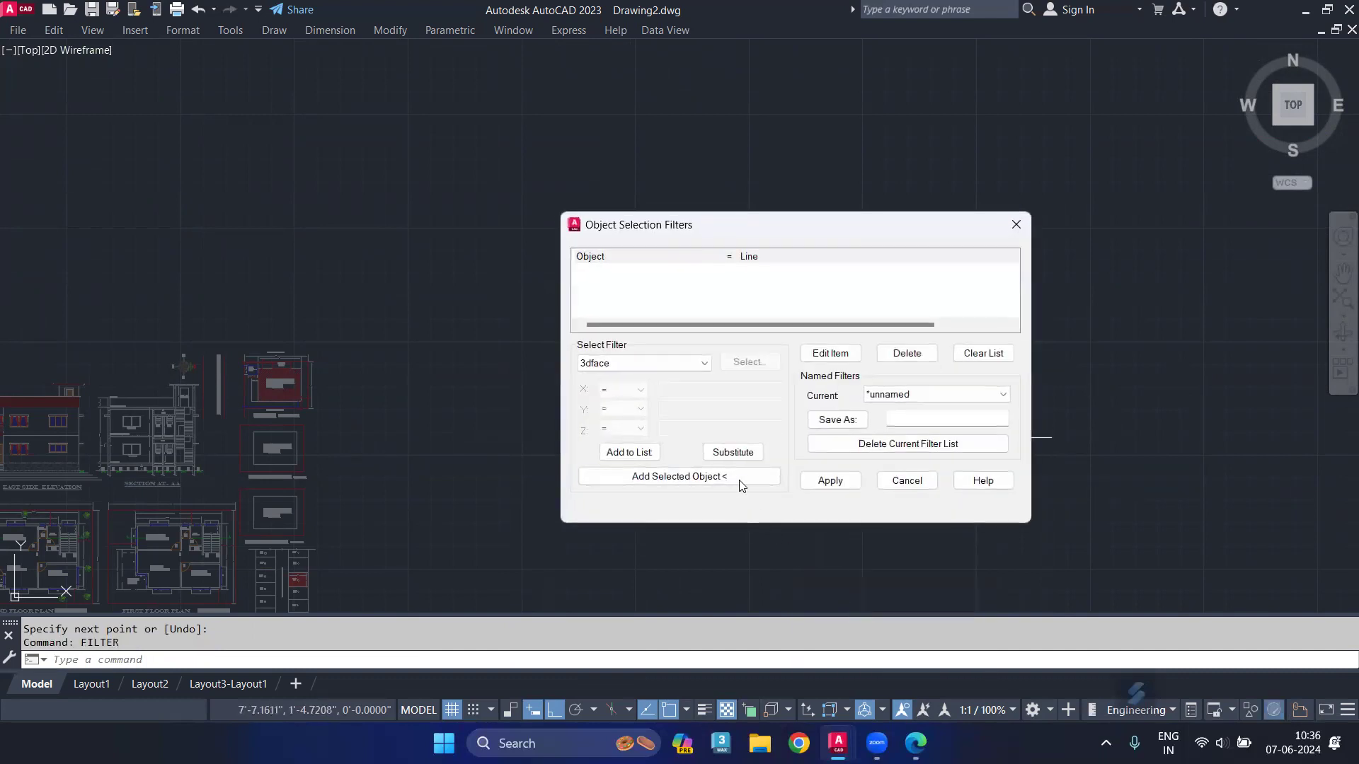
left_click(644, 363)
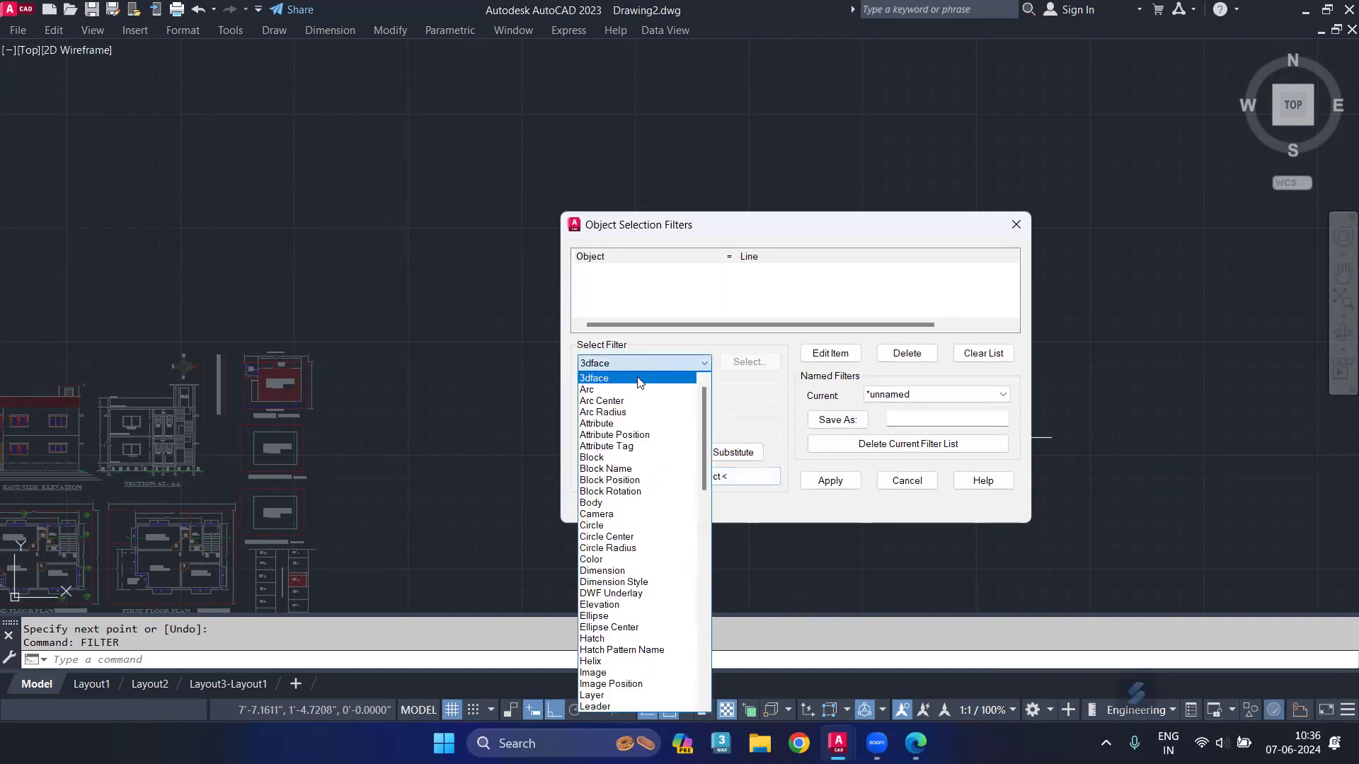
scroll(613, 579, "down", 2)
scroll(613, 579, "down", 3)
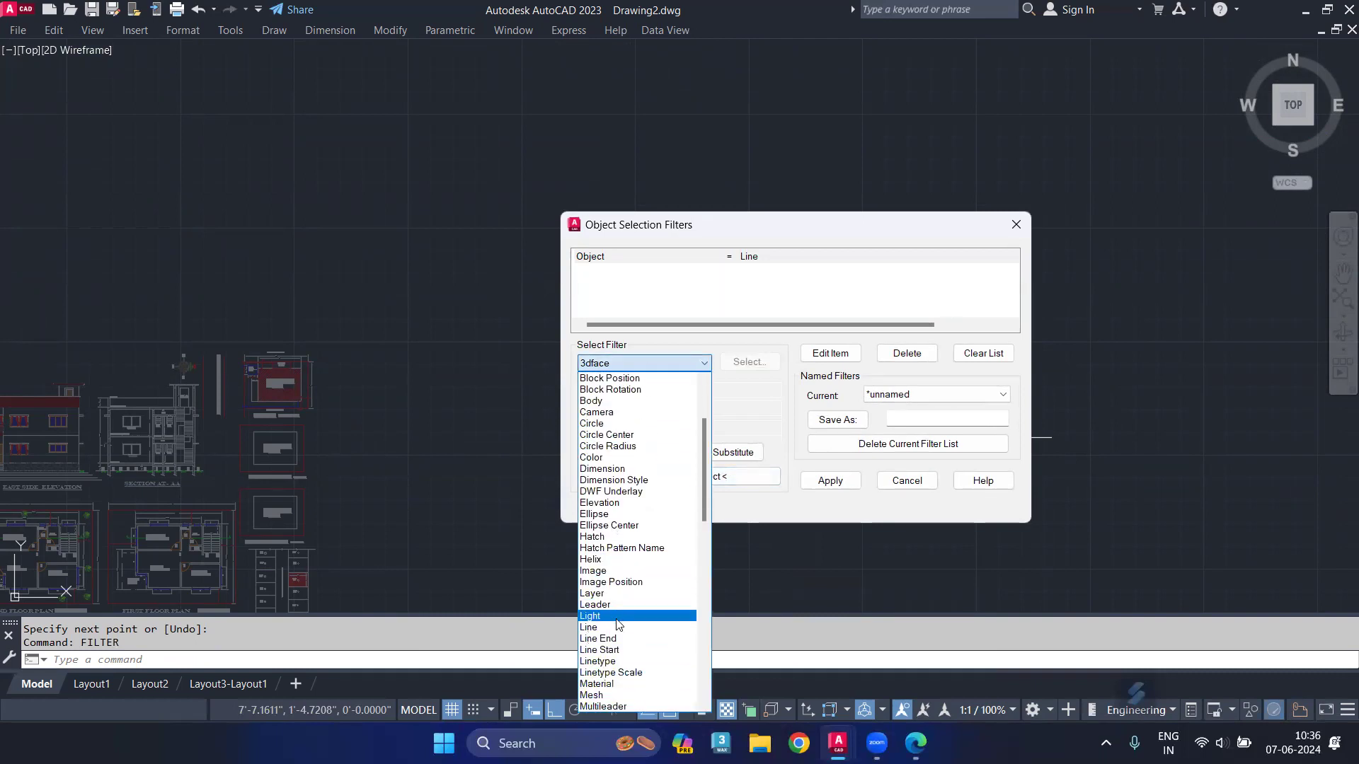
left_click(622, 626)
left_click(629, 453)
Apply the Line filter, select the lone horizontal line, and delete it.
left_click(752, 456)
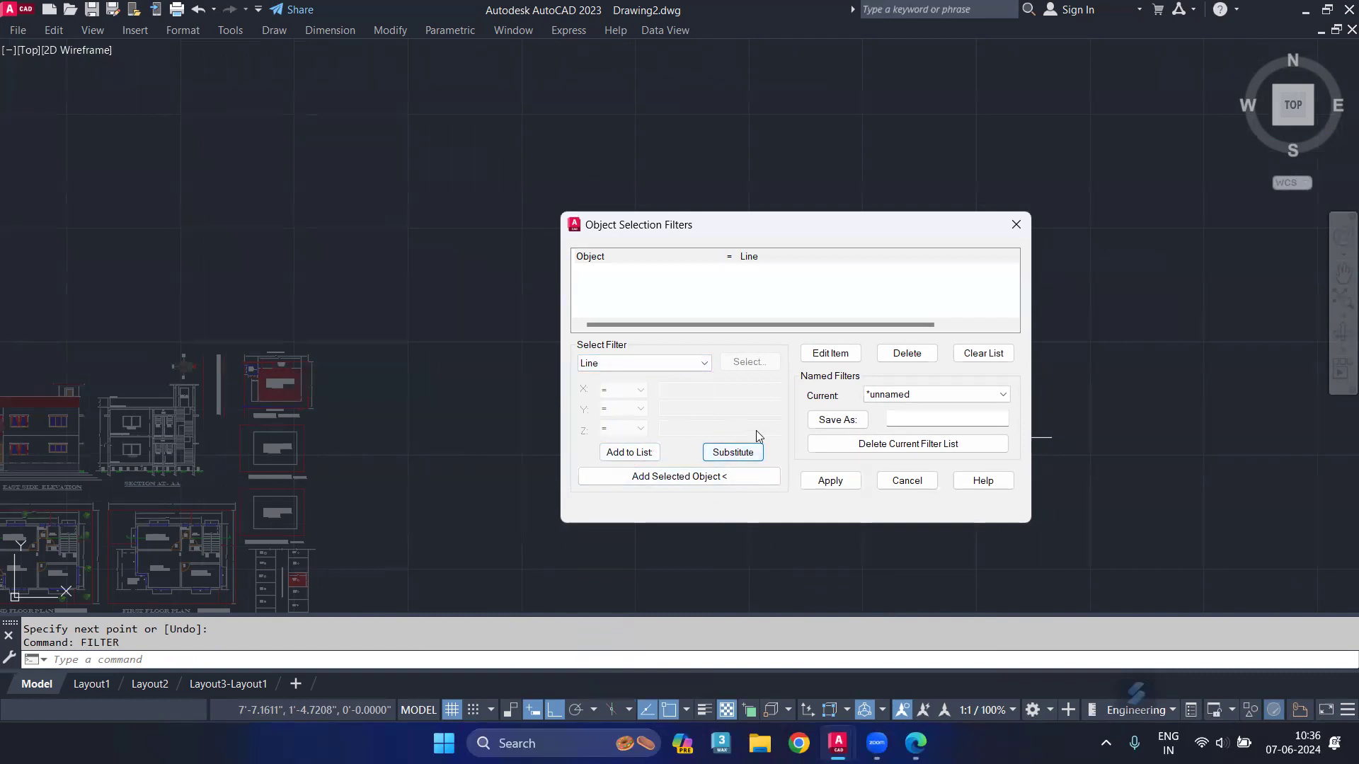
left_click(654, 450)
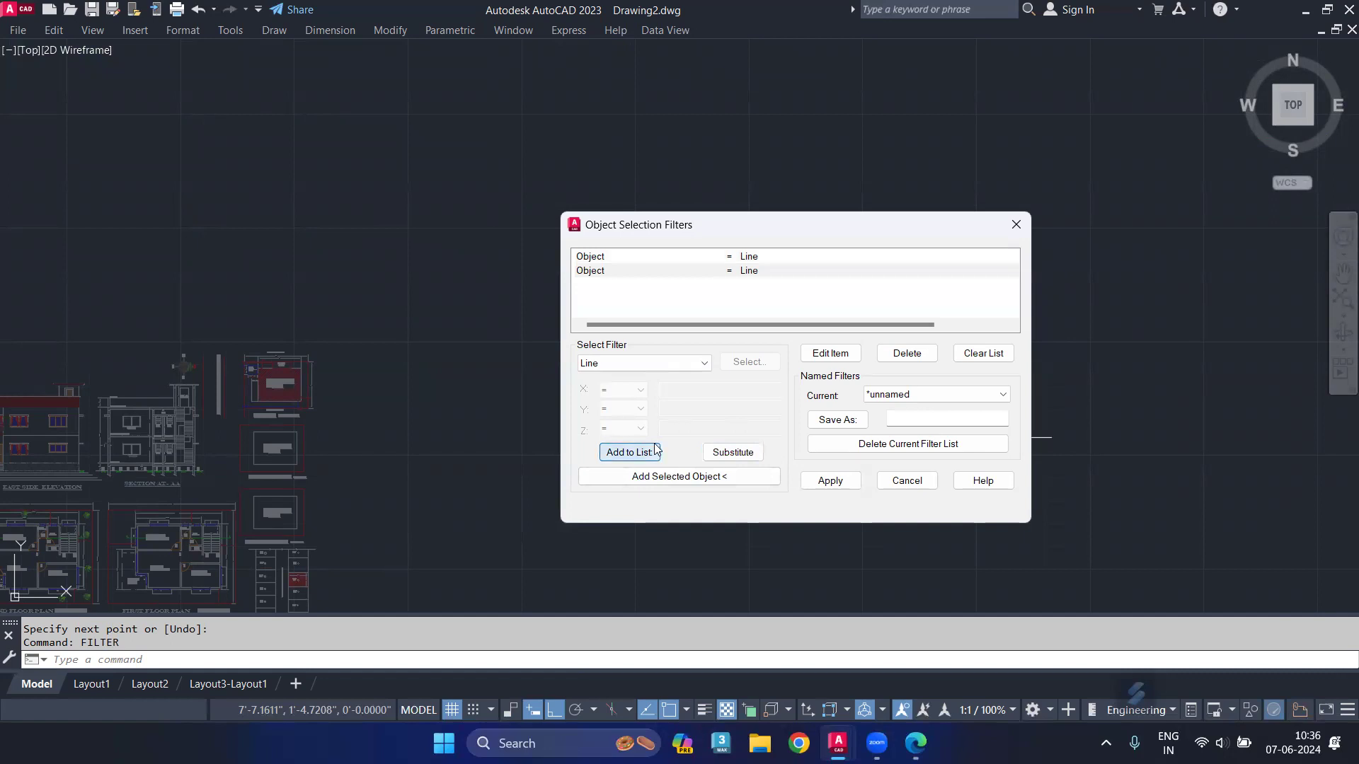
left_click(829, 478)
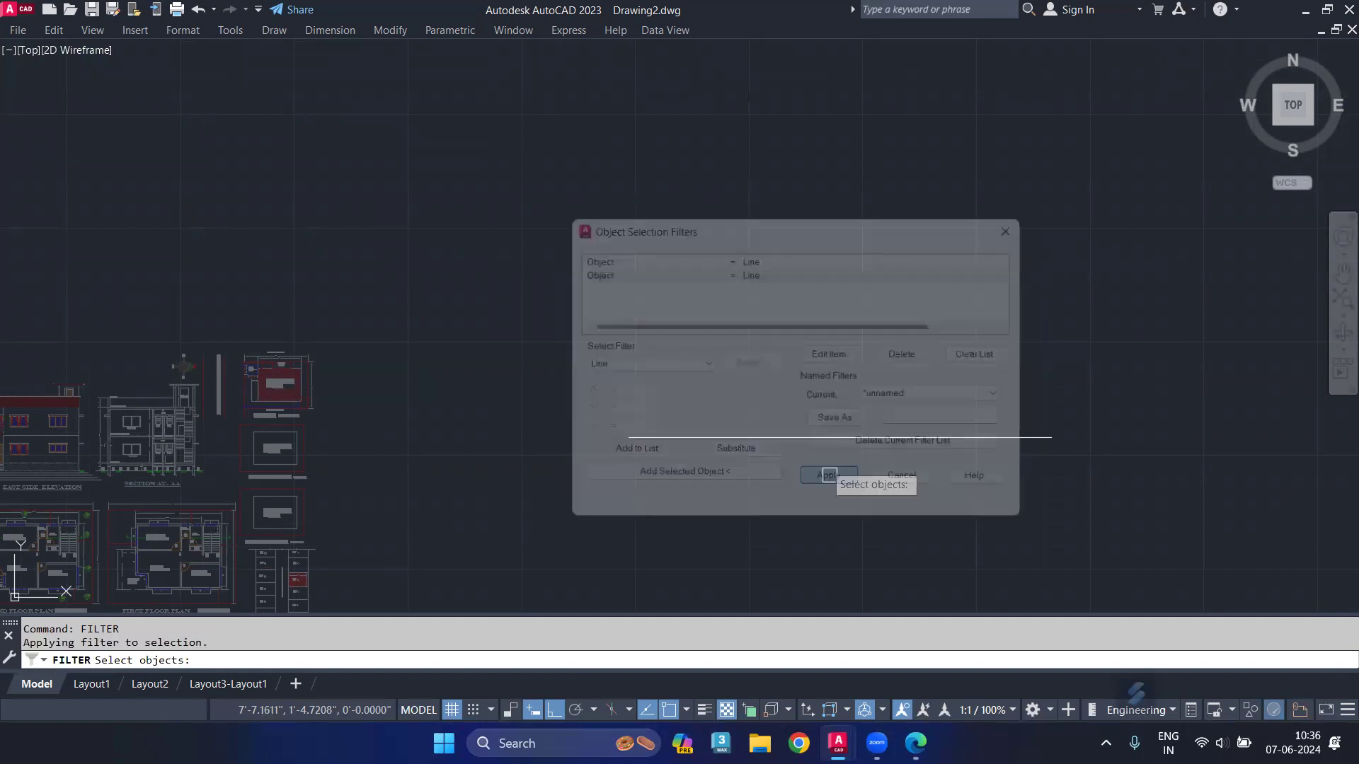
left_click(800, 436)
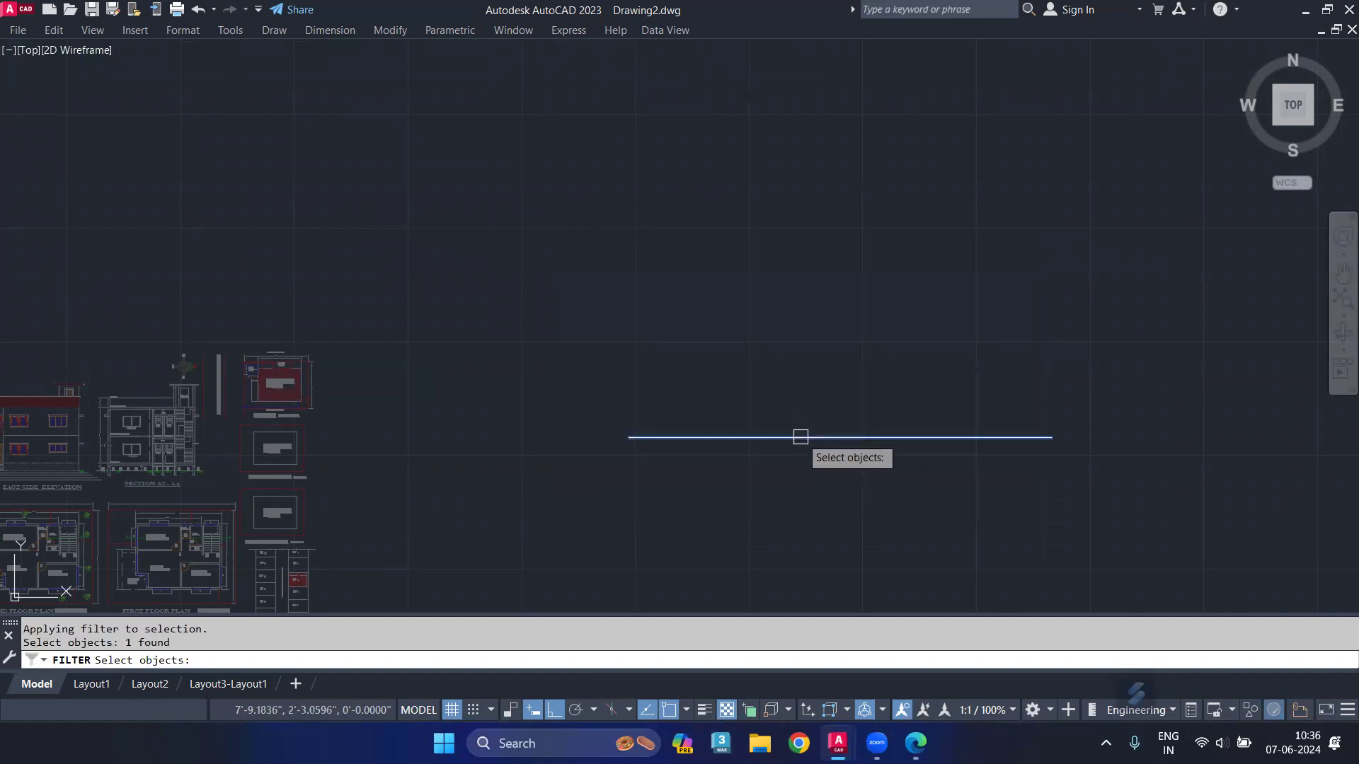
key("Return")
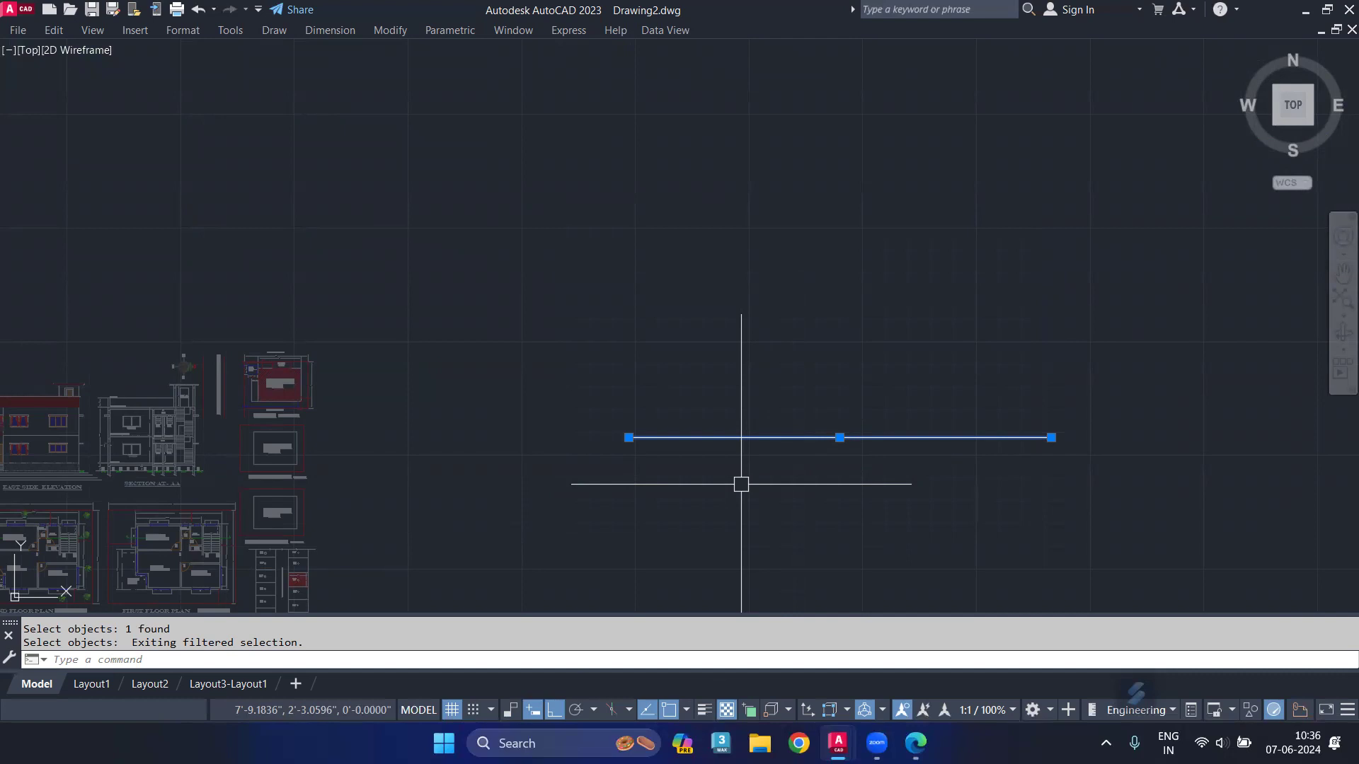
key("Delete")
Rerun FILTER and browse the Select Filter object type list without changing it.
type("f")
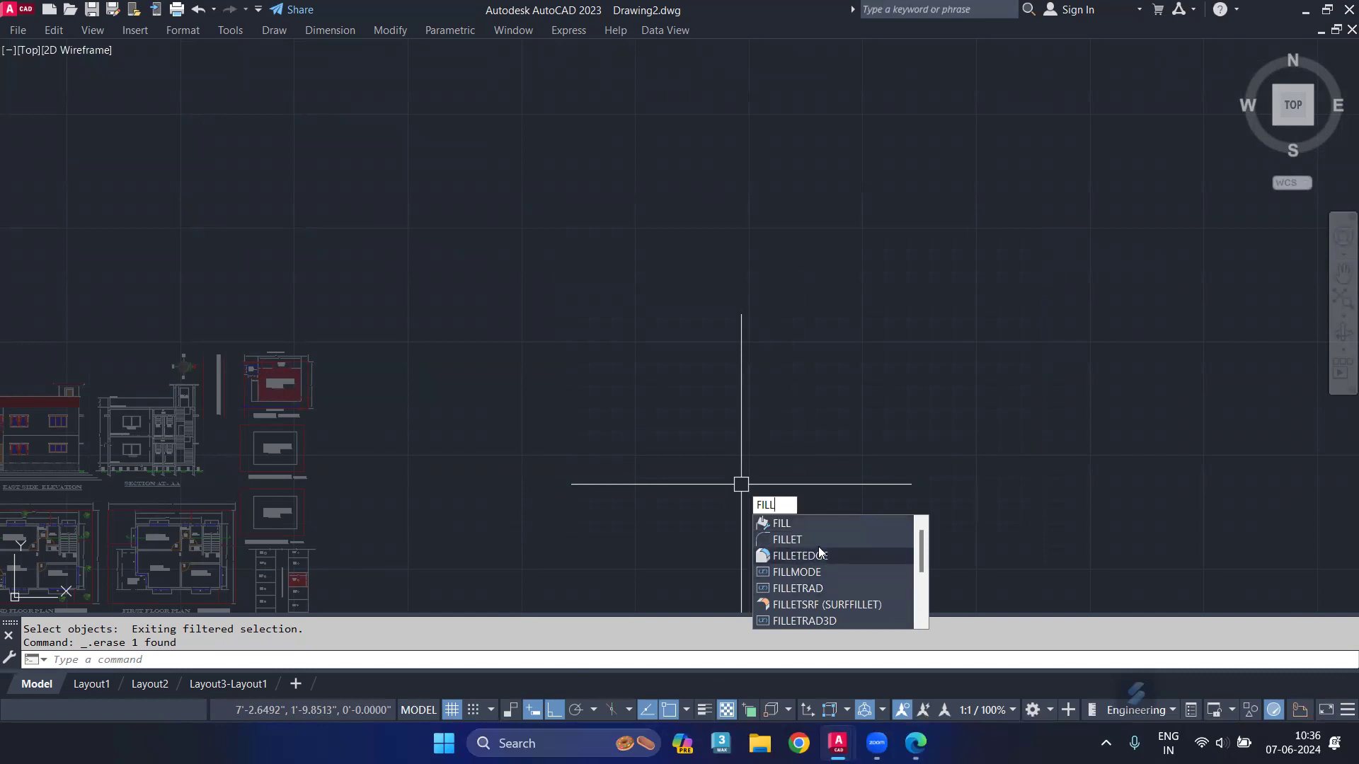
key("BackSpace")
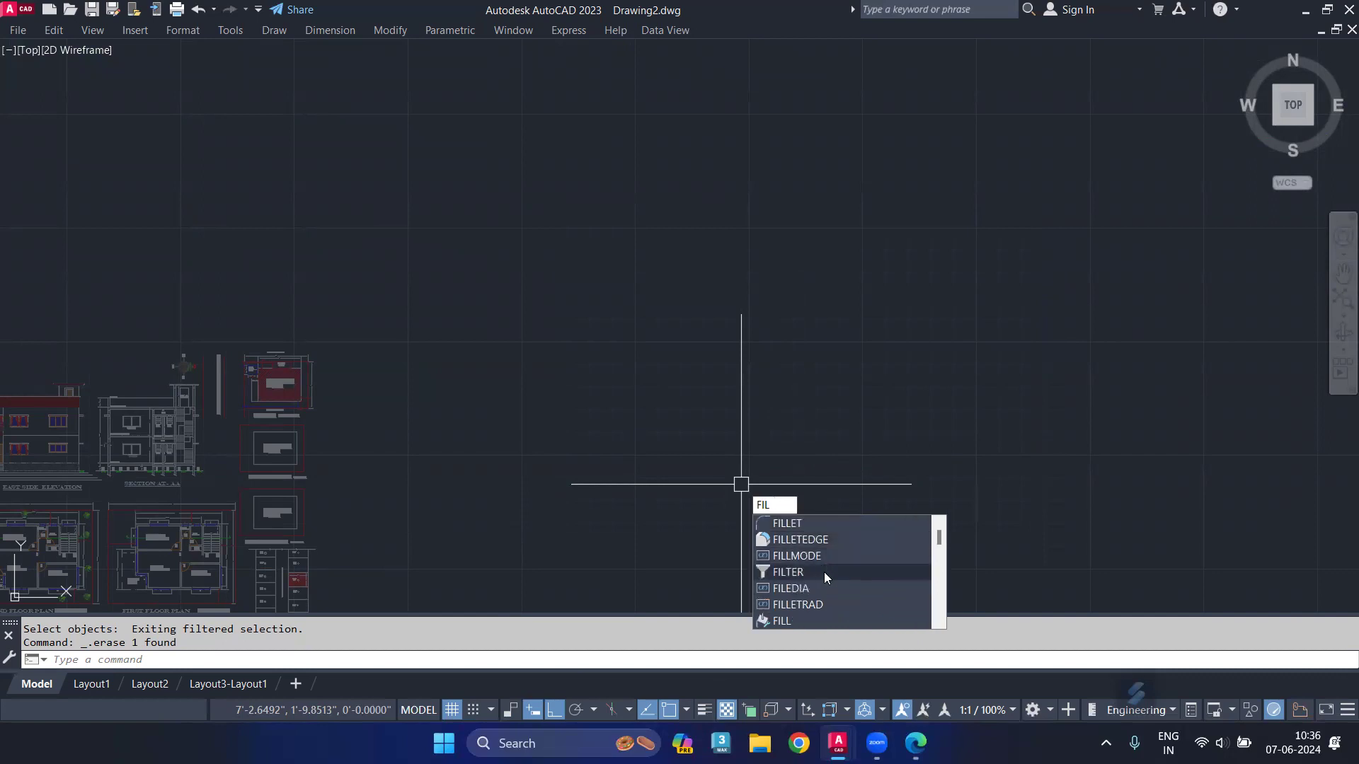
key("Escape")
key("Return")
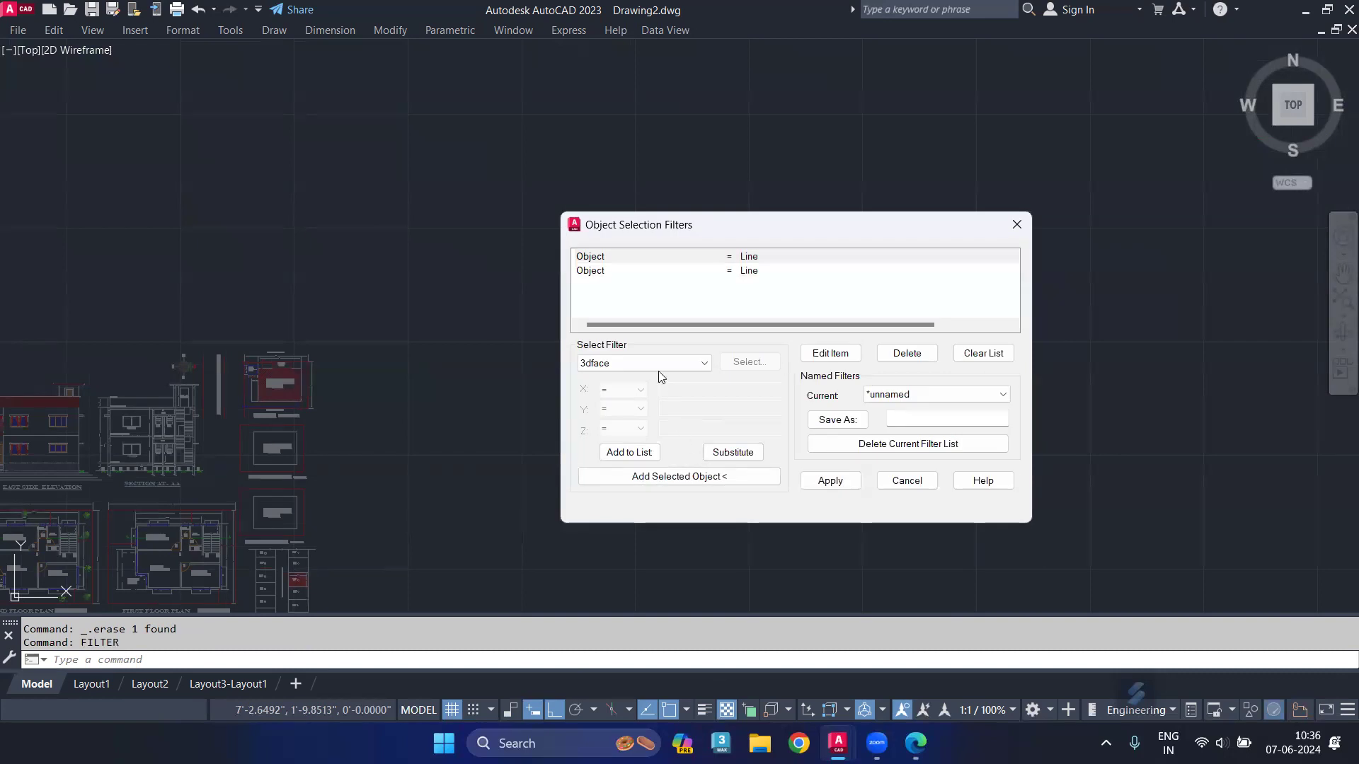
left_click(658, 366)
scroll(664, 474, "down", 2)
scroll(666, 480, "down", 2)
scroll(664, 479, "down", 2)
scroll(664, 479, "down", 2)
scroll(664, 479, "down", 2)
scroll(664, 479, "down", 2)
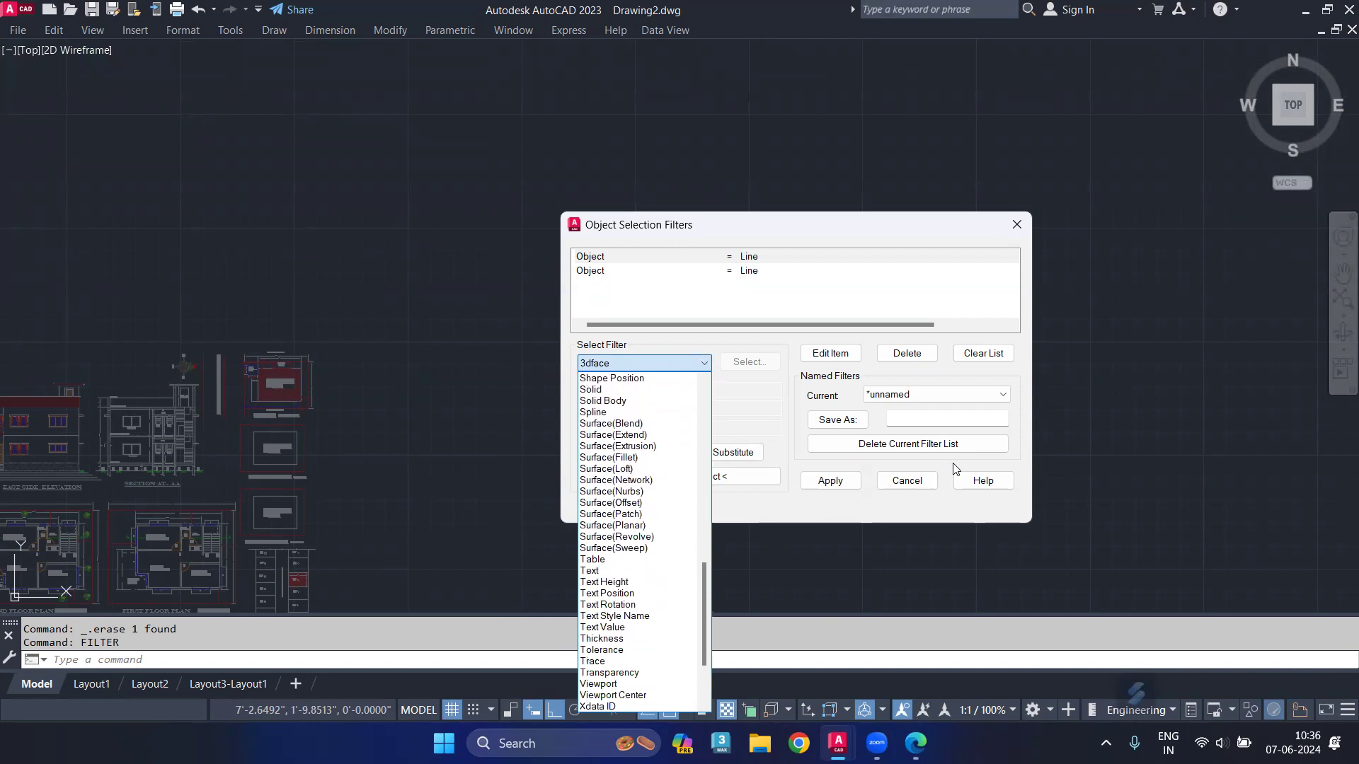
left_click(776, 436)
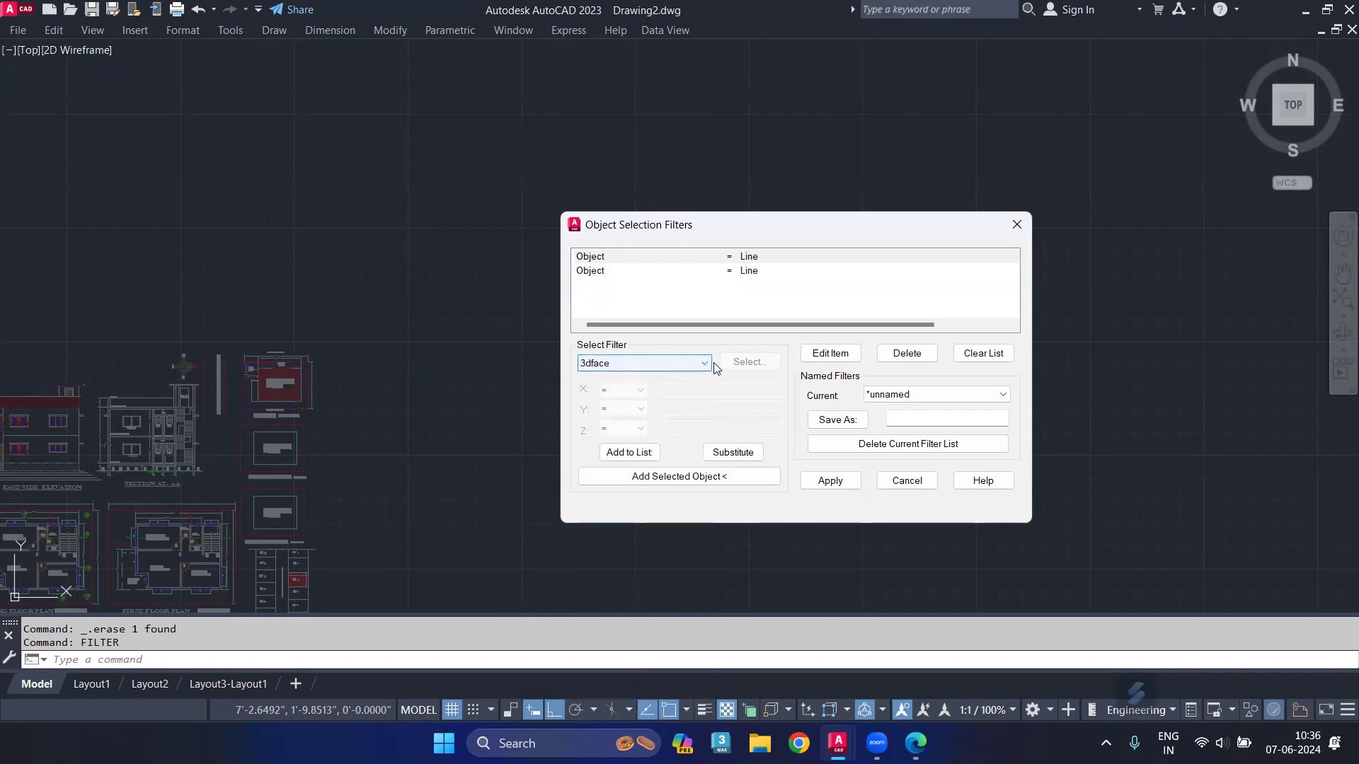
Add and delete Line criteria until the filter list is empty.
left_click(920, 355)
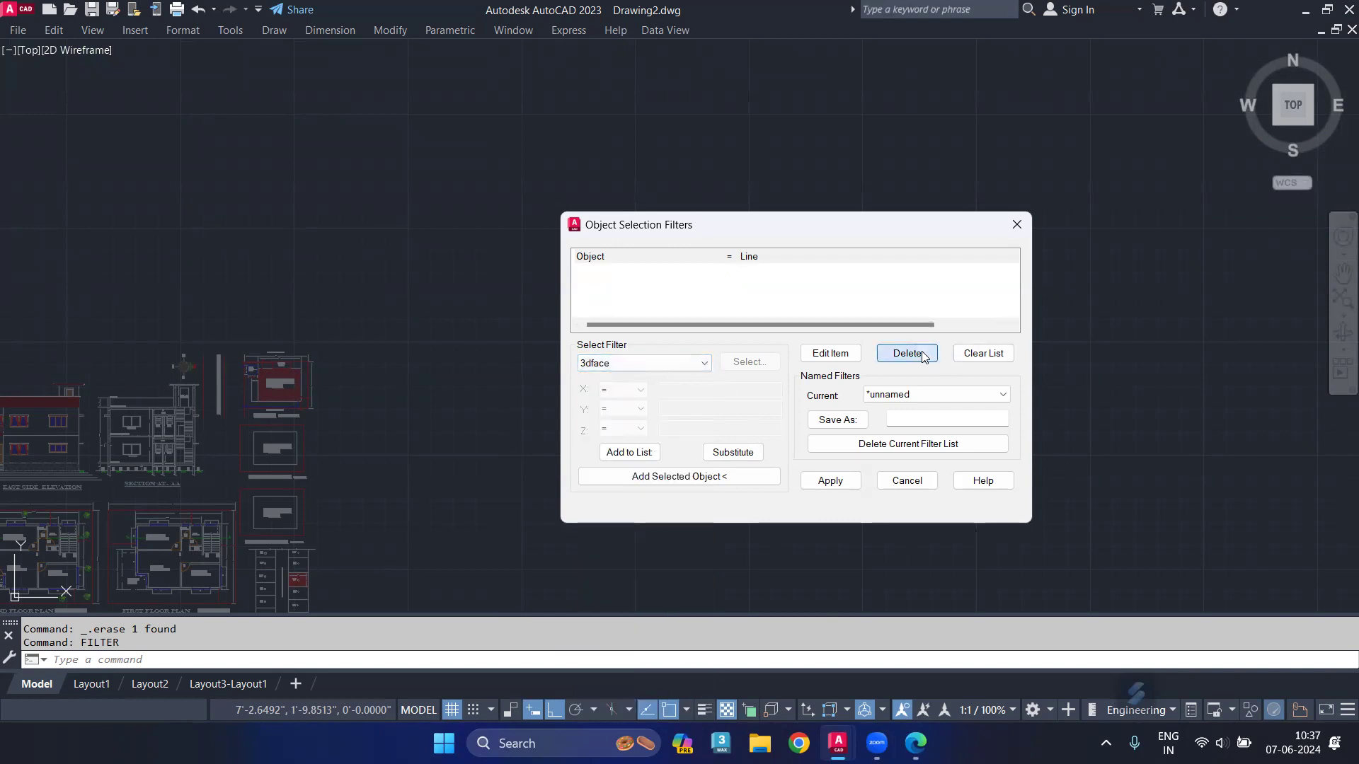
left_click(833, 356)
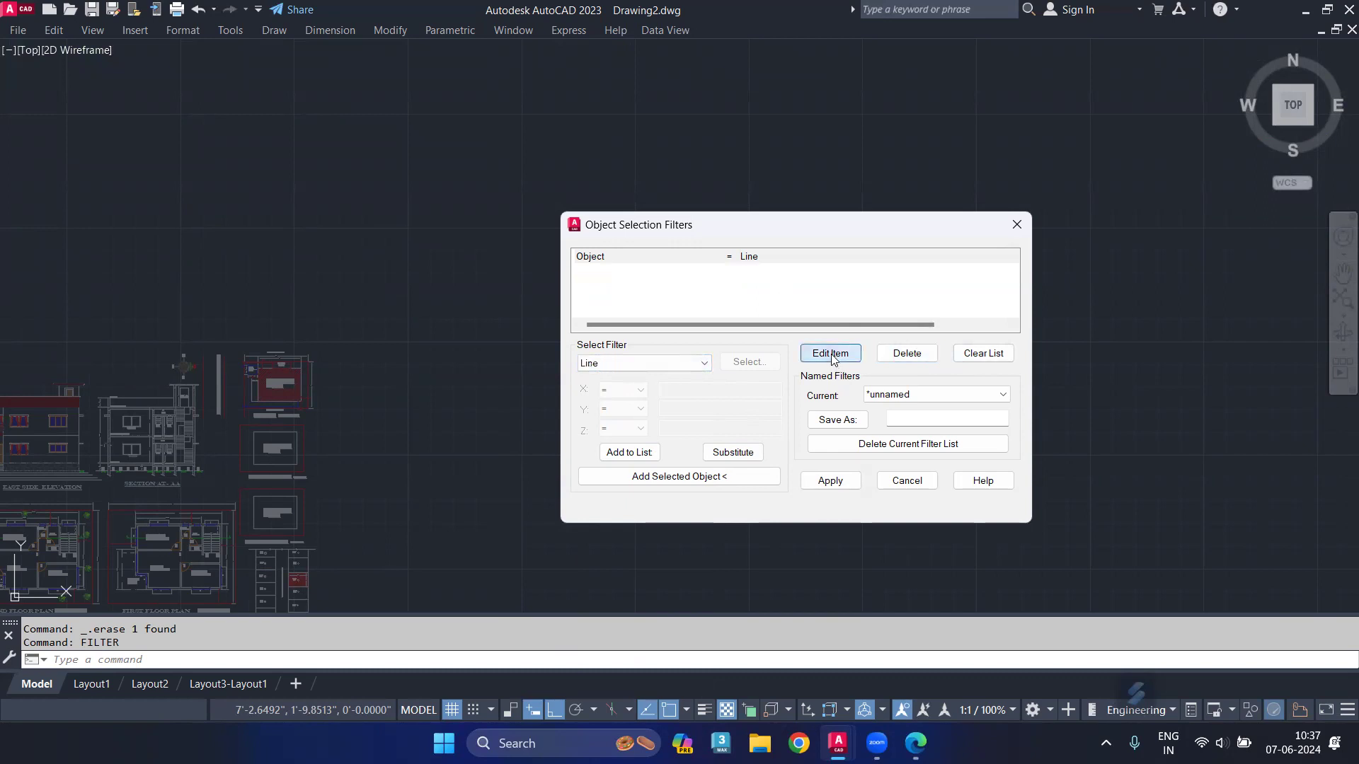
left_click(626, 454)
left_click(626, 454)
left_click(625, 454)
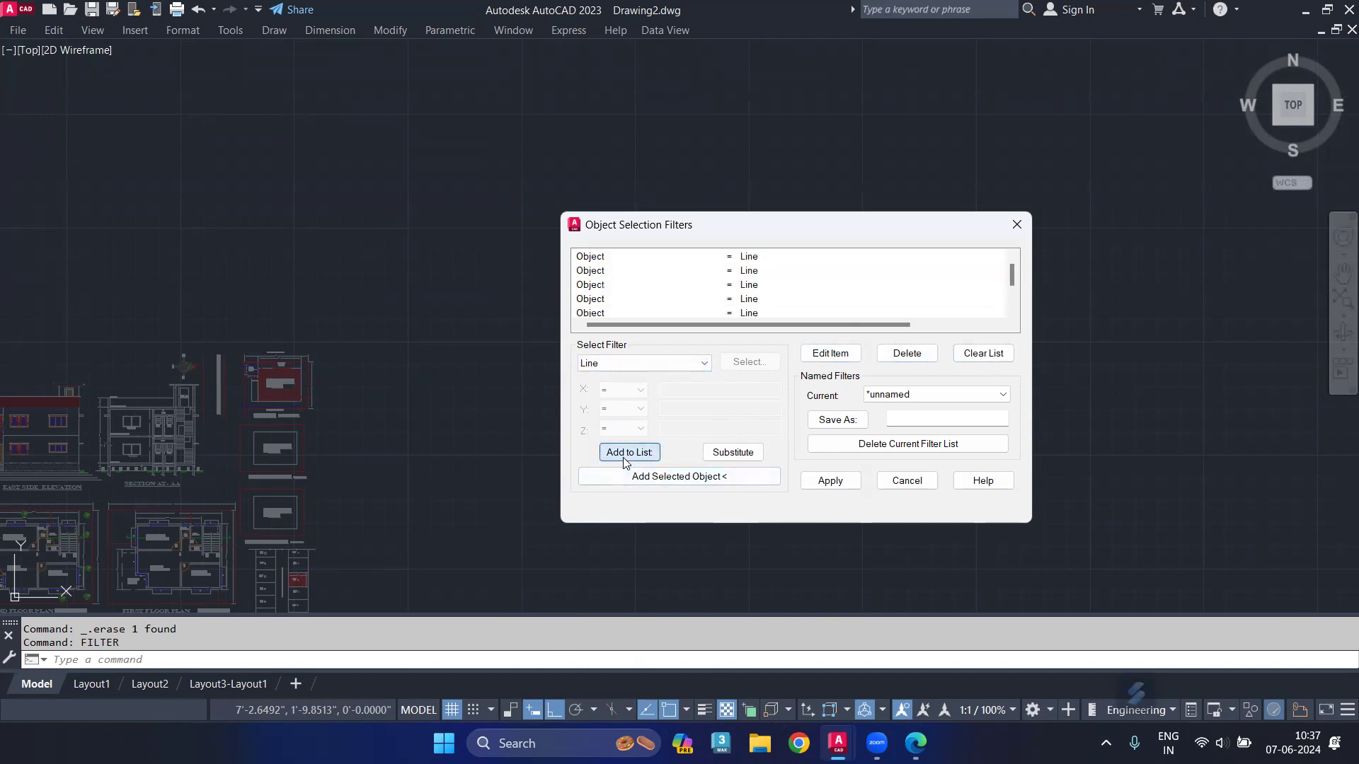
left_click(913, 355)
left_click(913, 355)
left_click(913, 355)
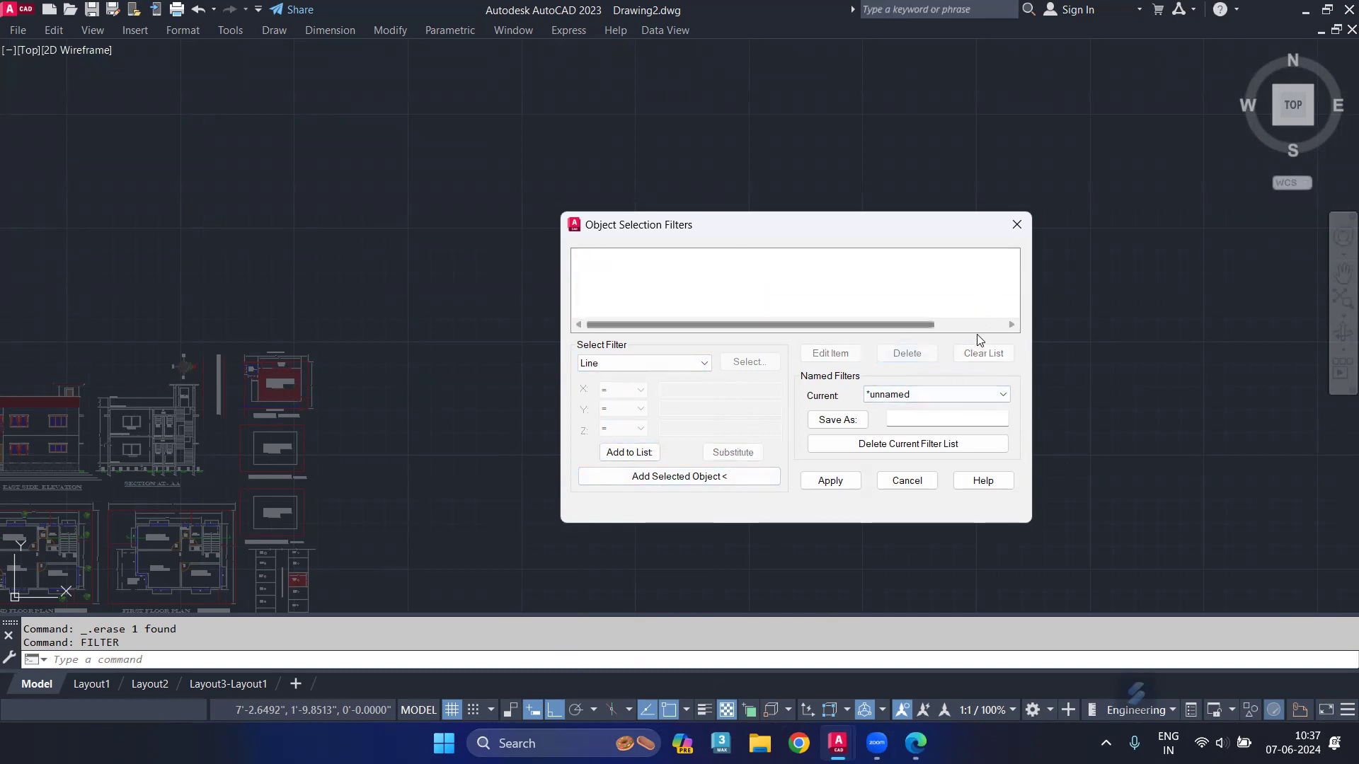
Check the saved filter names and close the Object Selection Filters window.
left_click(1004, 394)
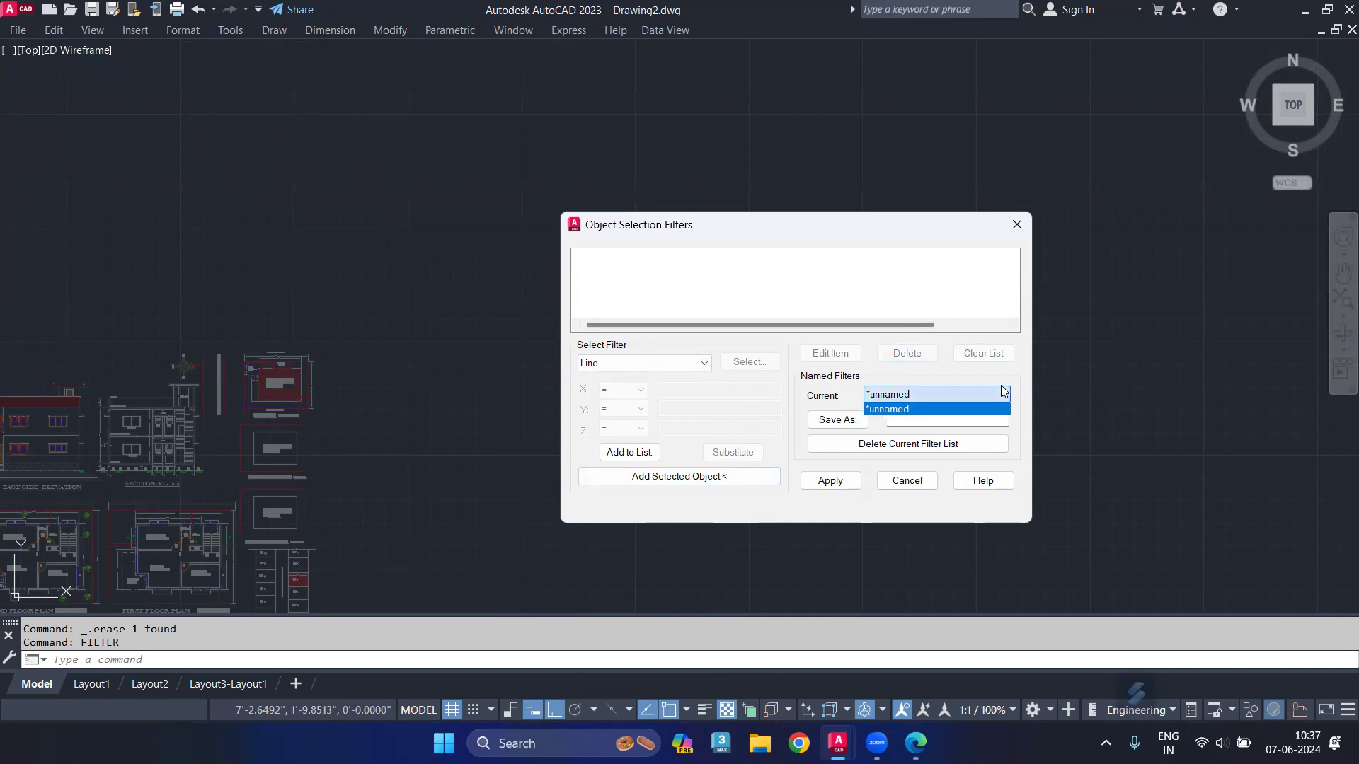
left_click(1010, 242)
left_click(1009, 234)
type("fl")
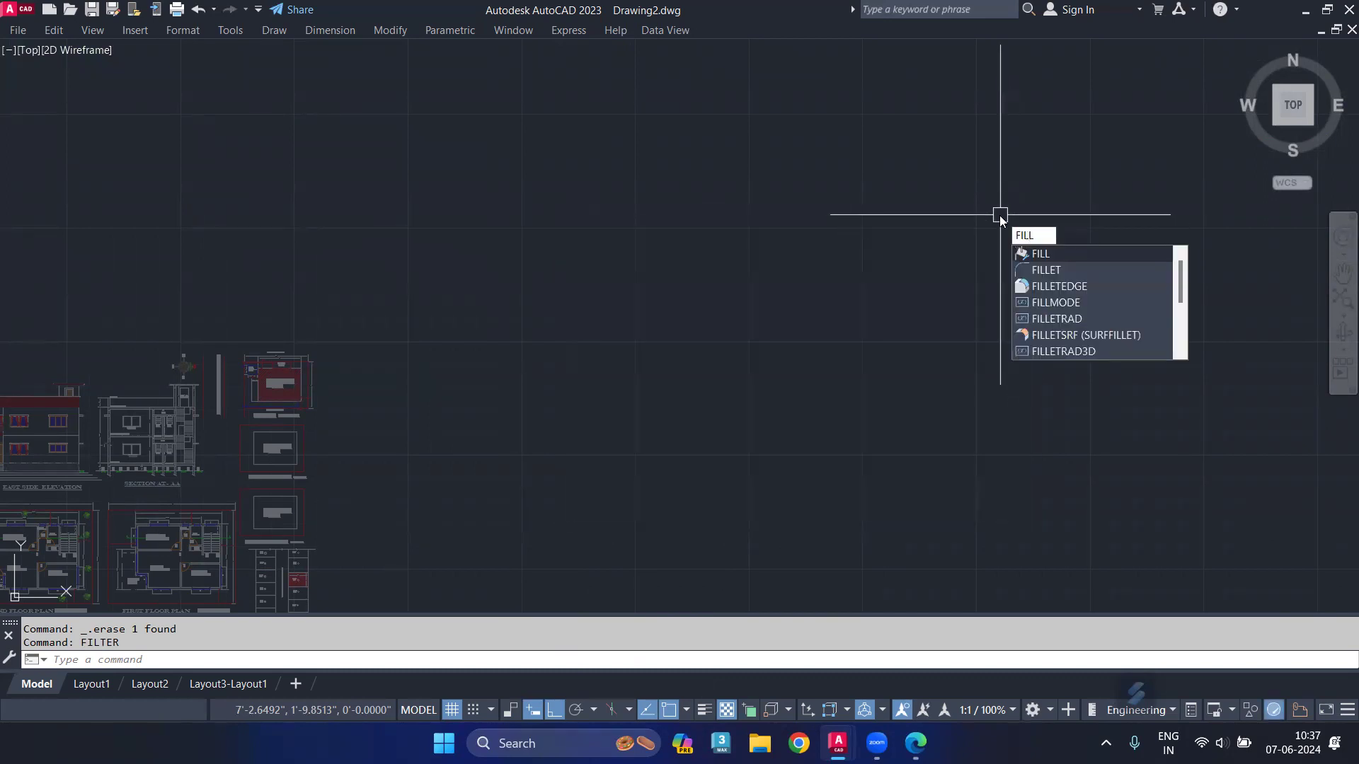
type("lmode")
Run FILLMODE, left waiting at current value 1, then switch to the browser.
key("Return")
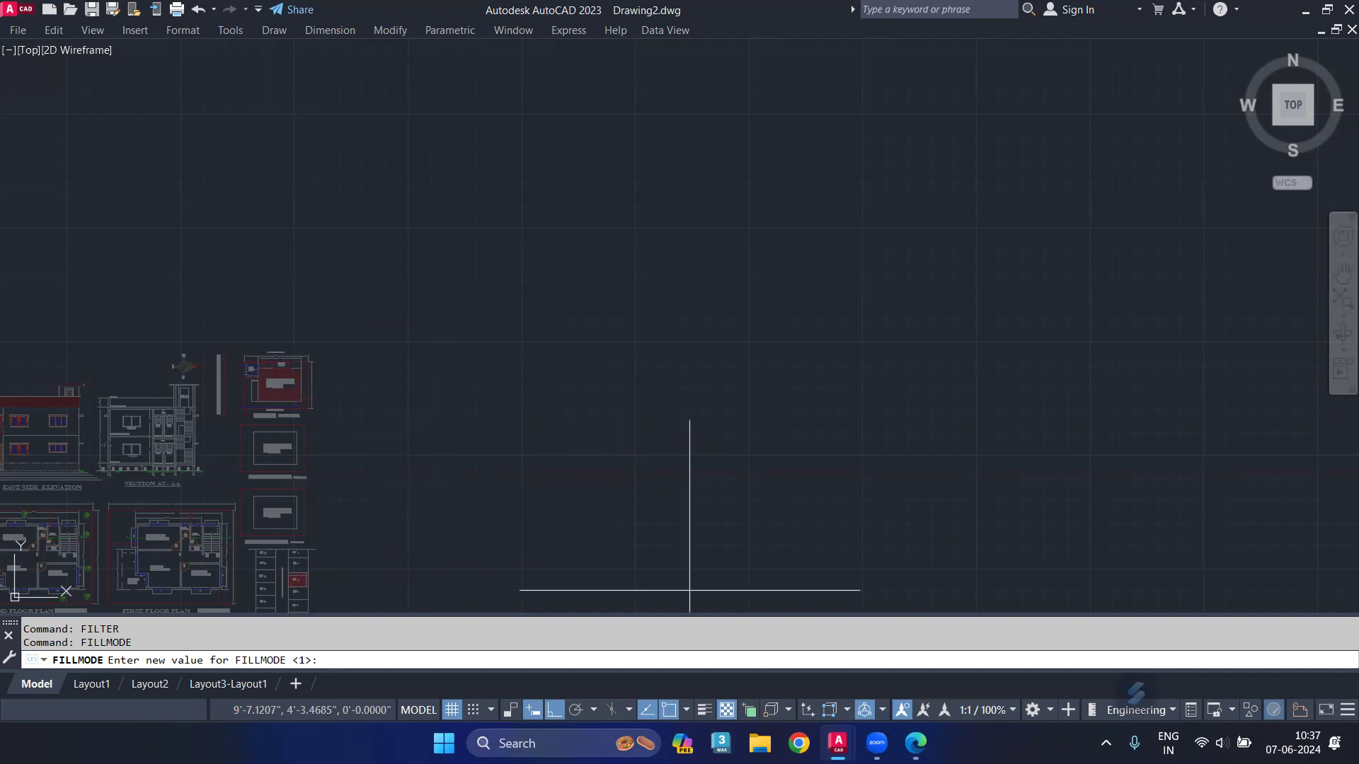
left_click(877, 743)
Make the Xattach and Import entries black text.
scroll(371, 395, "down", 5)
scroll(371, 395, "down", 5)
scroll(372, 391, "down", 5)
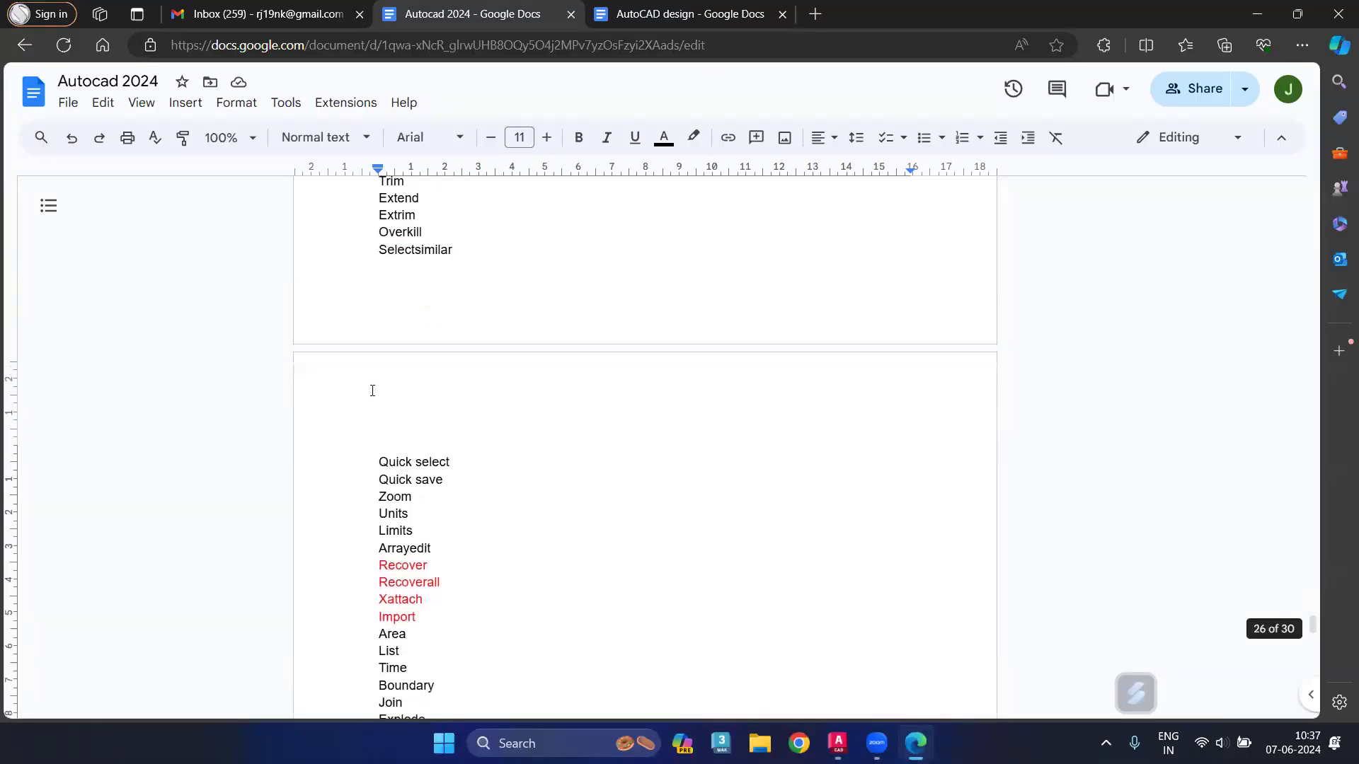
scroll(396, 382, "down", 3)
left_click_drag(415, 369, 359, 348)
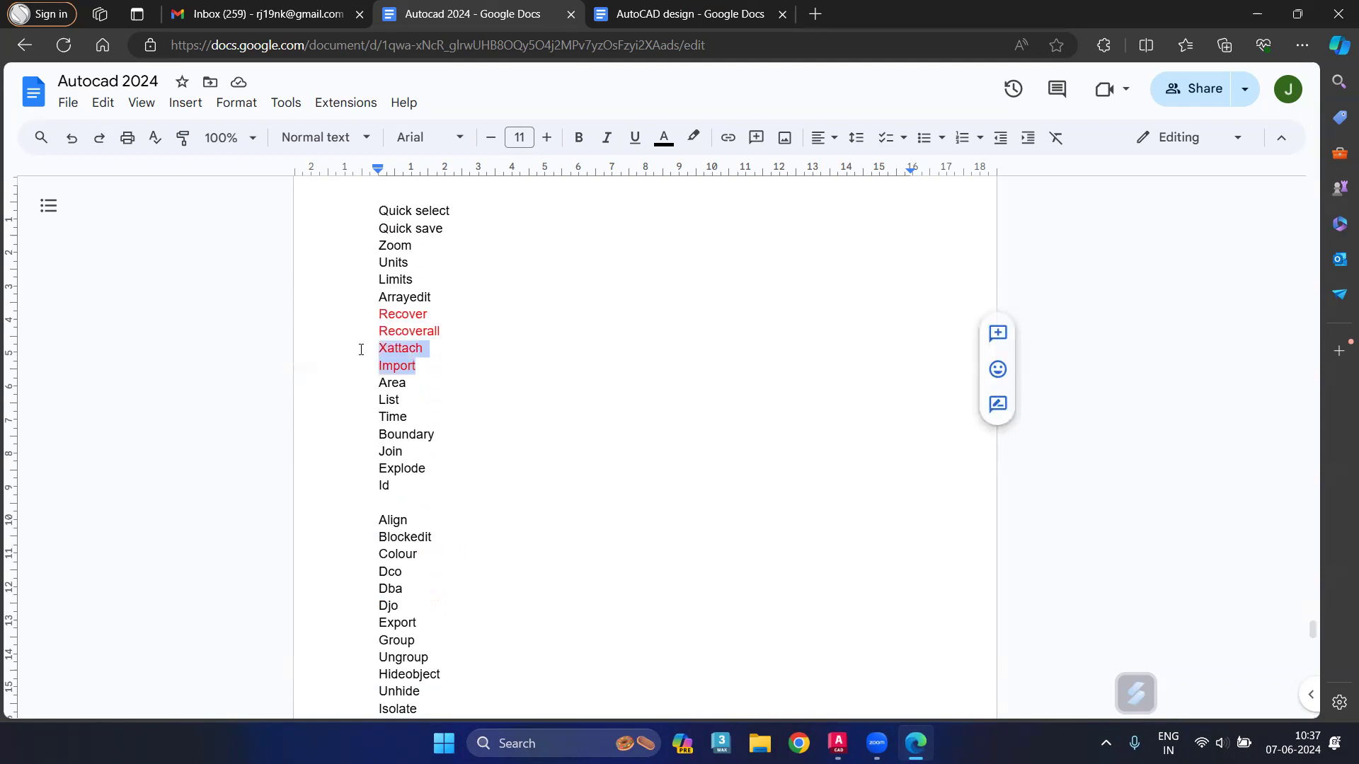
left_click(663, 136)
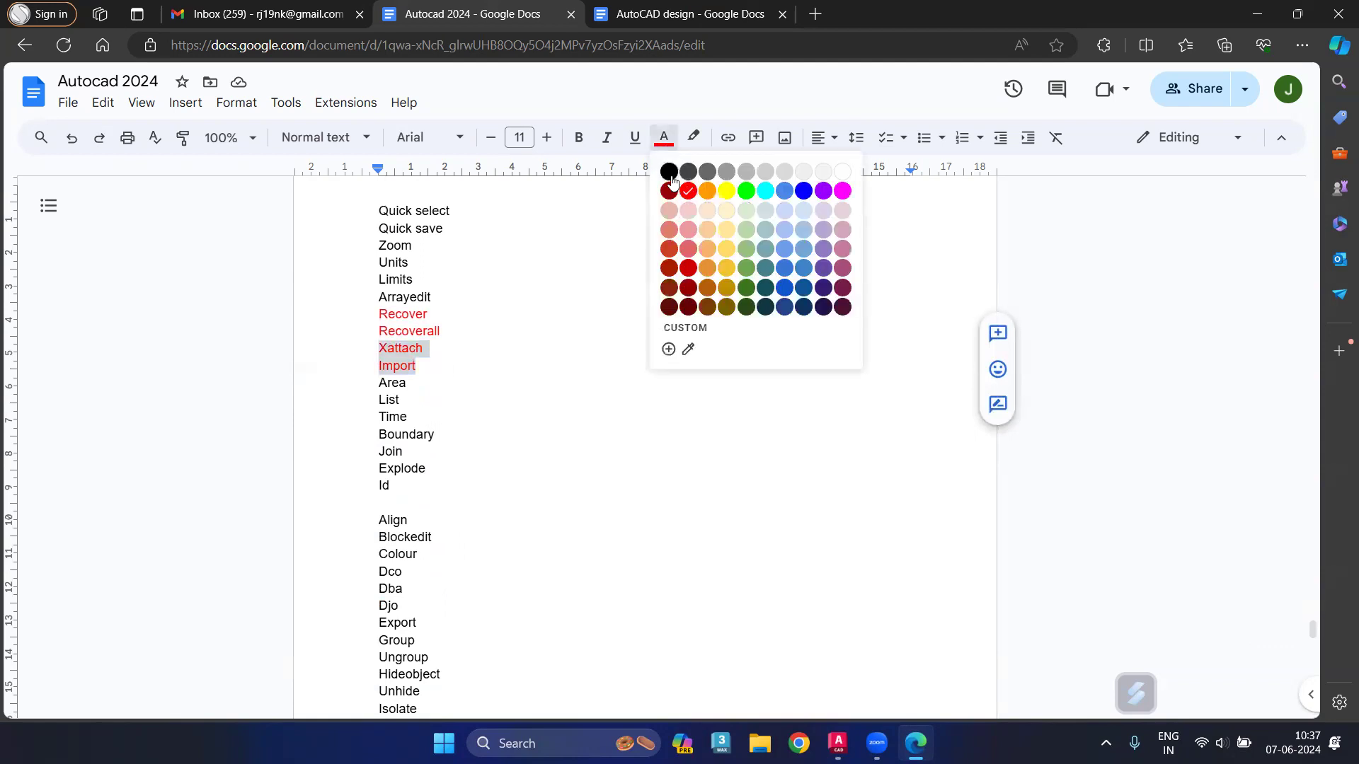
left_click(669, 172)
left_click(627, 349)
Add 'Filter' on a new line beneath Option, then open and close Share.
scroll(467, 503, "down", 5)
scroll(458, 511, "down", 5)
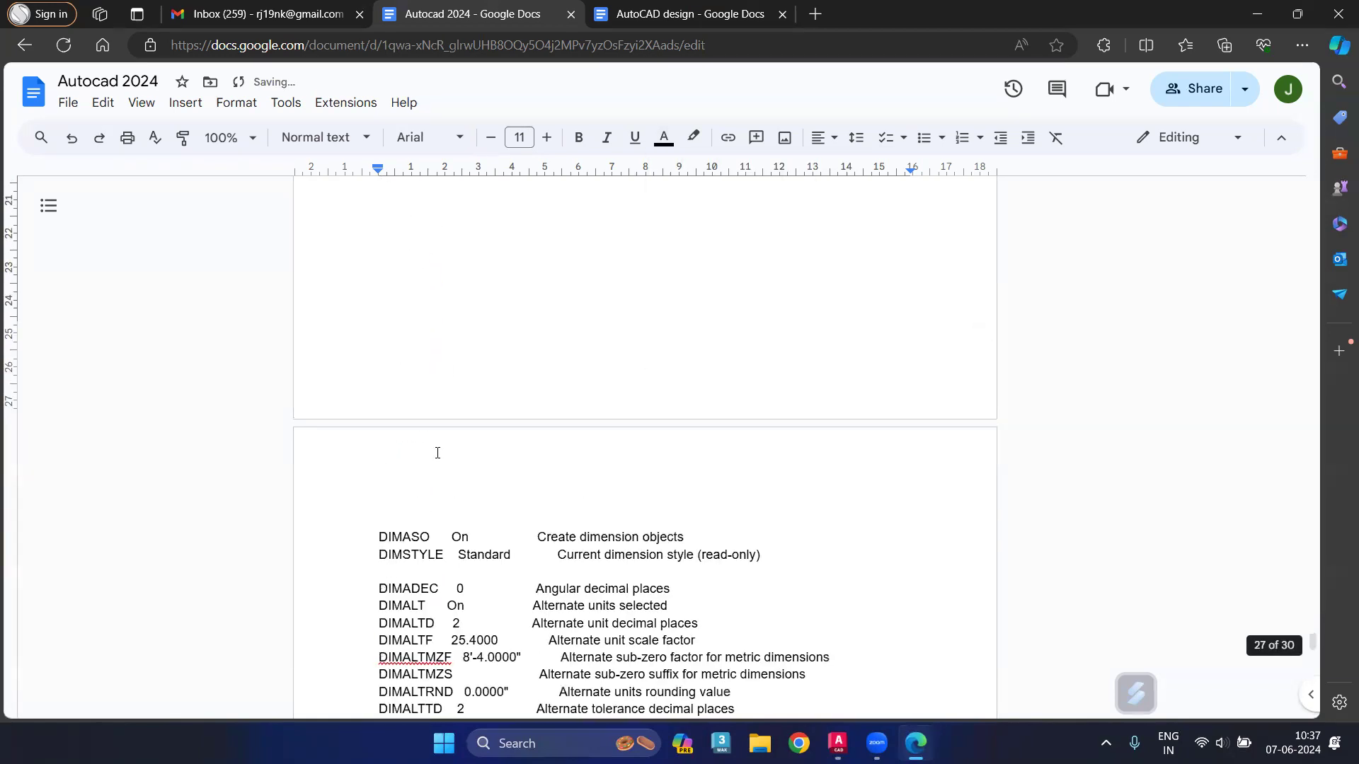
scroll(437, 449, "up", 4)
left_click(455, 391)
key("Return")
type("filter")
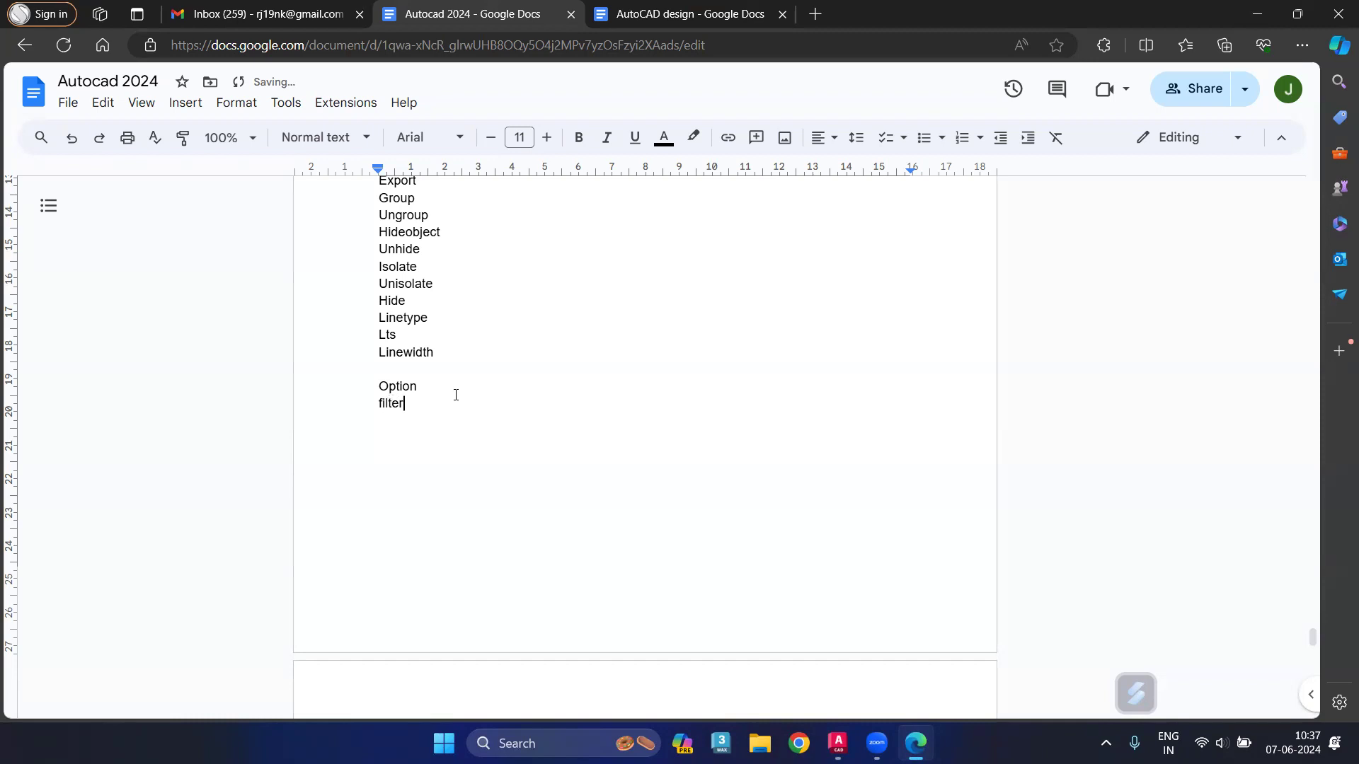
key("Return")
left_click(1193, 96)
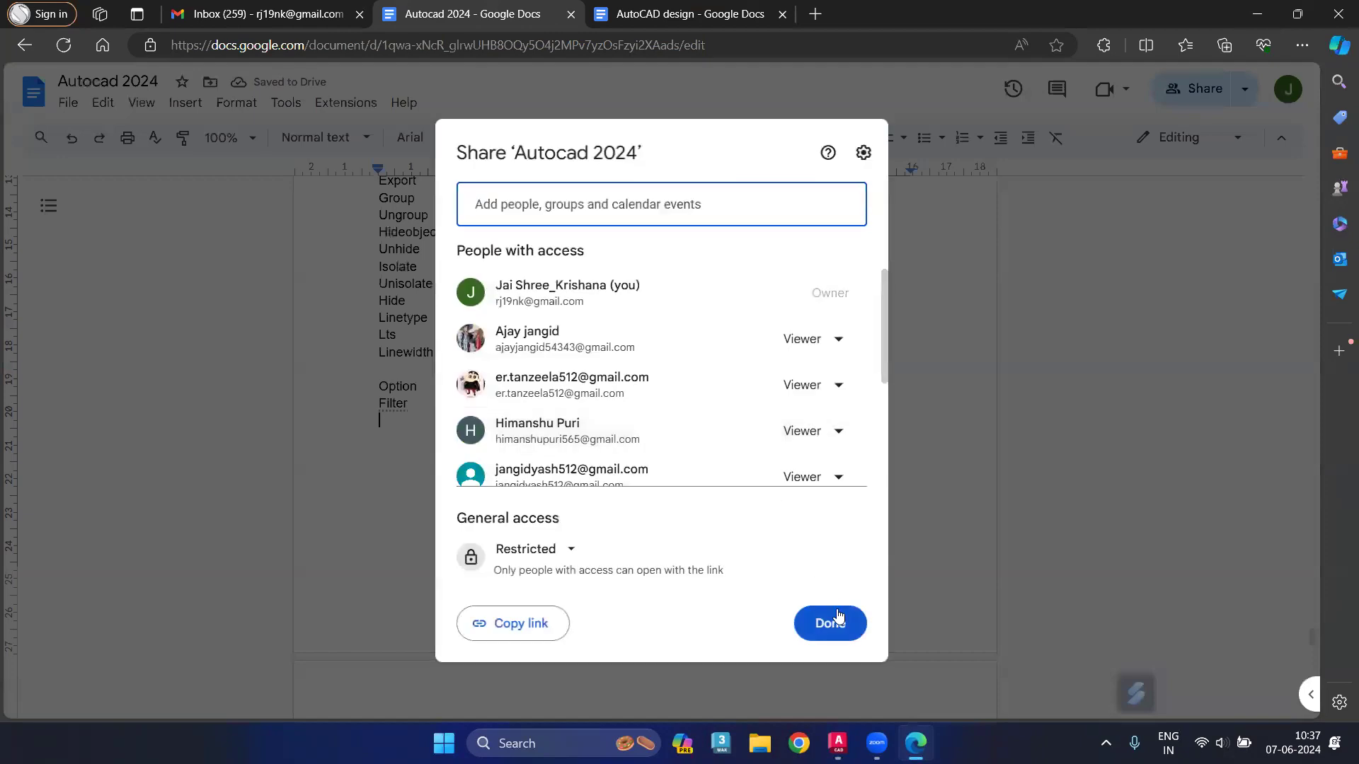
left_click(835, 621)
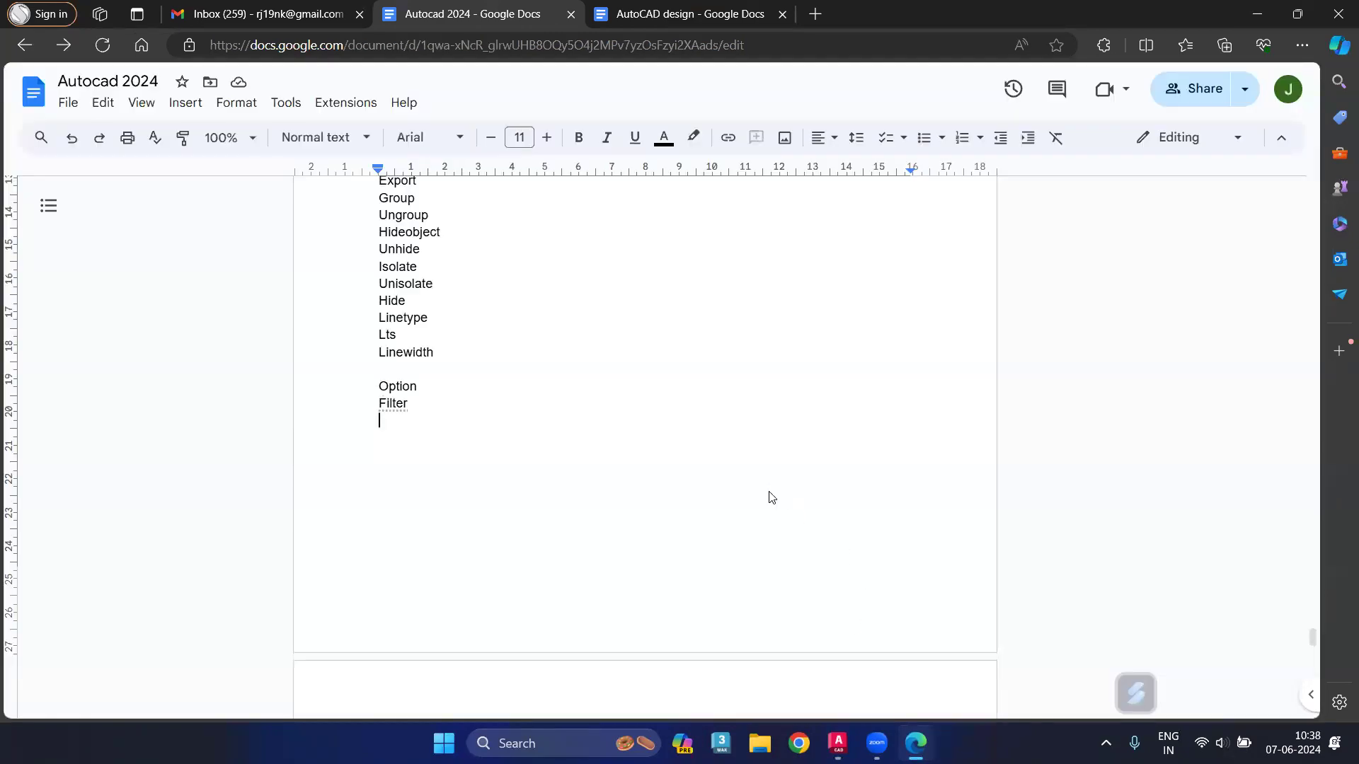